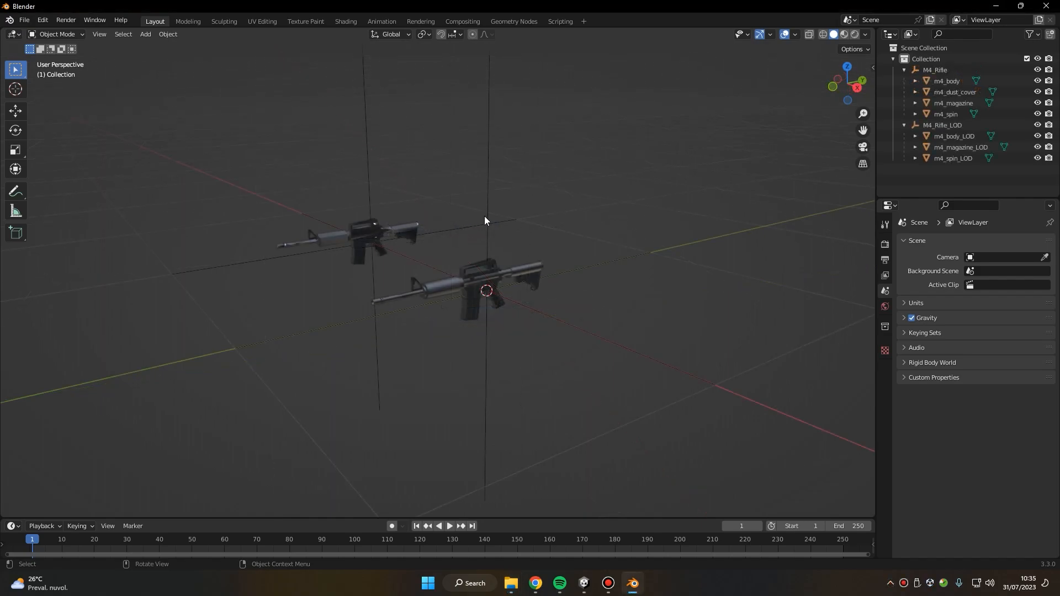
- Examine the M4_Rifle and M4_Rifle_LOD parent objects and the m4_body, m4_magazine and m4_spin meshes
{"action": "scroll", "coordinate": [524, 221], "scroll_direction": "up", "scroll_amount": 4}
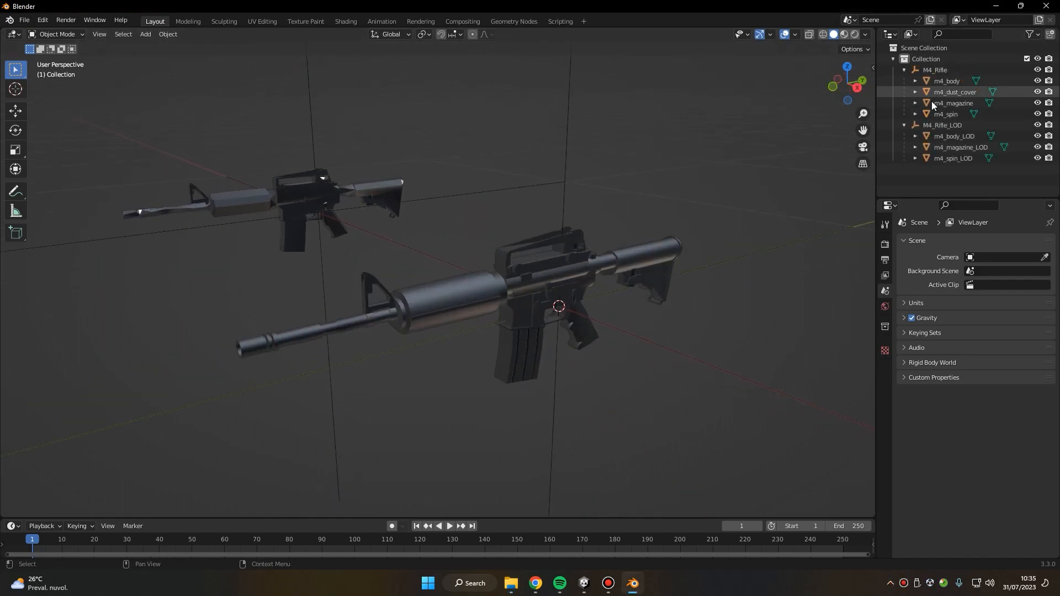
{"action": "left_click", "coordinate": [937, 70]}
{"action": "left_click", "coordinate": [940, 125]}
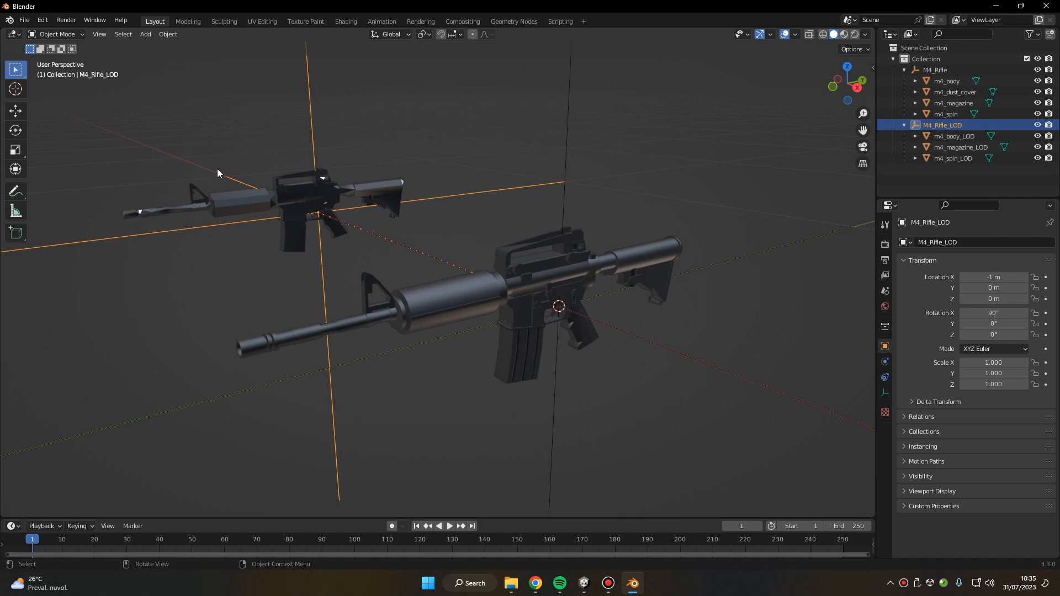
{"action": "scroll", "coordinate": [289, 191], "scroll_direction": "down", "scroll_amount": 5}
{"action": "scroll", "coordinate": [445, 294], "scroll_direction": "up", "scroll_amount": 4}
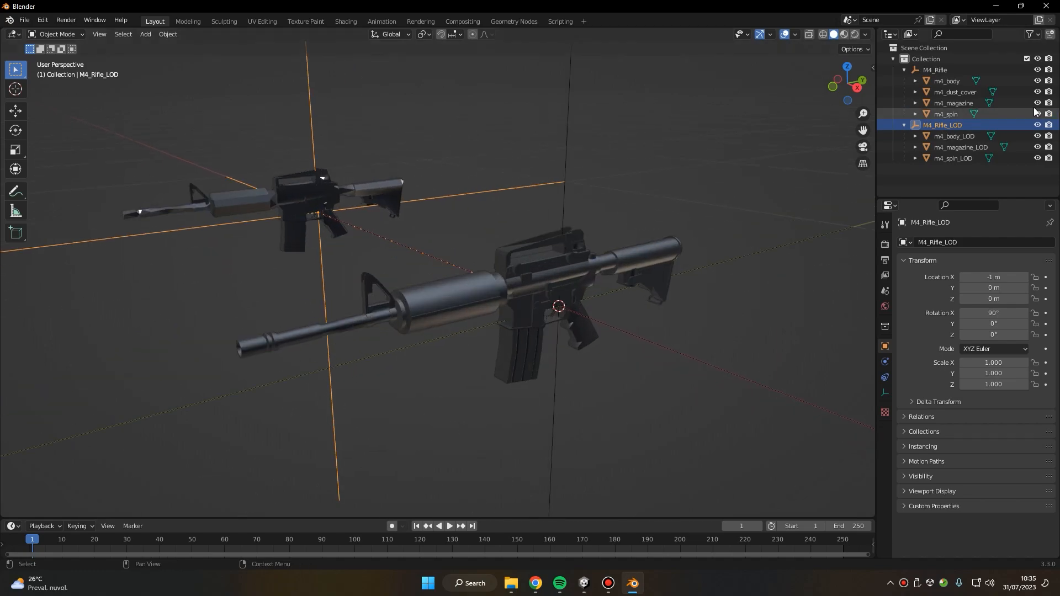
{"action": "left_click", "coordinate": [946, 81]}
{"action": "left_click", "coordinate": [948, 104]}
{"action": "left_click", "coordinate": [946, 114]}
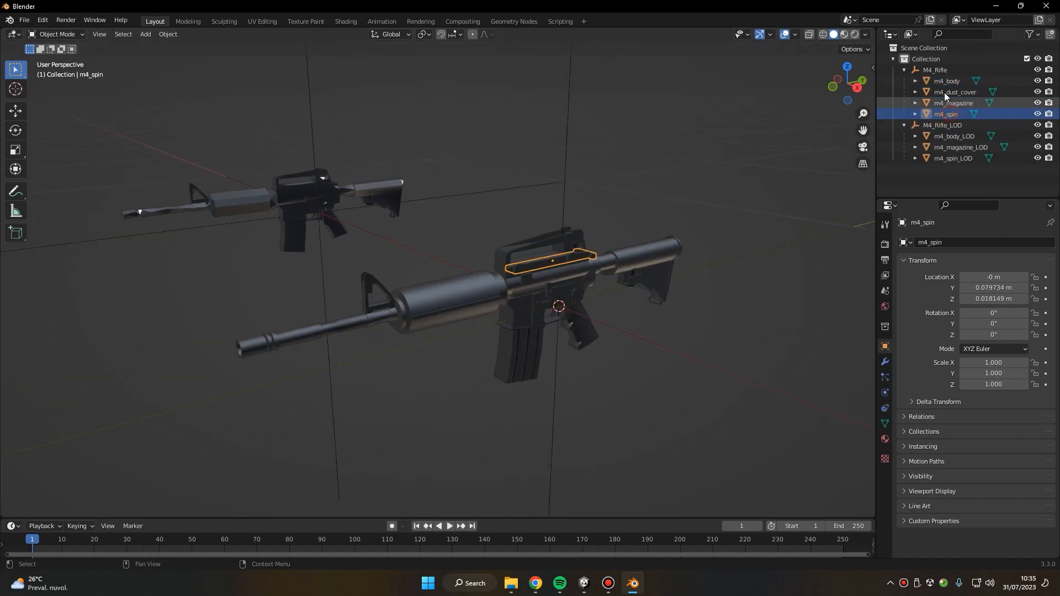
{"action": "left_click", "coordinate": [941, 125]}
- Try moving the M4_Rifle parent empty together with its child meshes
{"action": "left_click", "coordinate": [931, 70]}
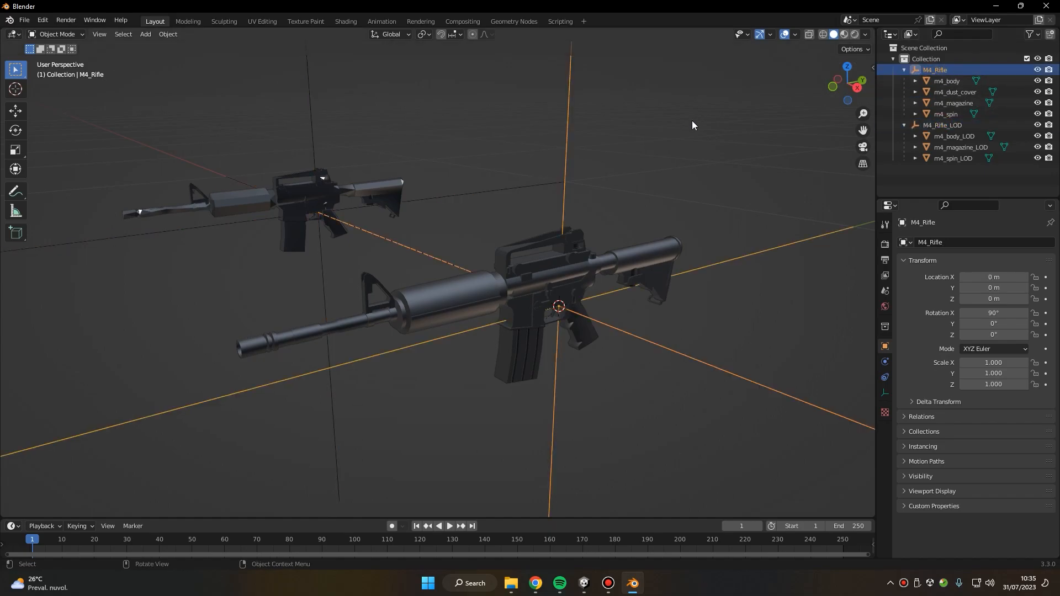
{"action": "key", "text": "g"}
{"action": "right_click", "coordinate": [661, 190]}
- Inspect the four M4_Rifle child meshes one after another: m4_body, m4_dust_cover, m4_magazine and m4_spin
{"action": "left_click", "coordinate": [961, 82]}
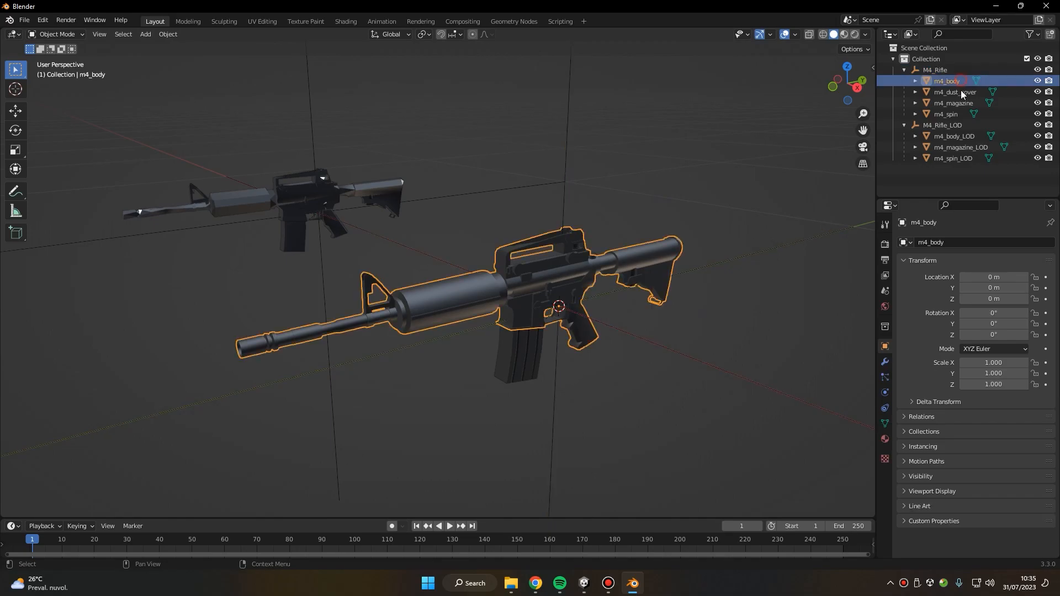
{"action": "left_click", "coordinate": [961, 92]}
{"action": "left_click", "coordinate": [961, 103]}
{"action": "left_click", "coordinate": [961, 115]}
{"action": "left_click", "coordinate": [693, 154]}
- Add a temporary plain-axes empty at the world origin, try moving it, and delete it
{"action": "left_click", "coordinate": [146, 34]}
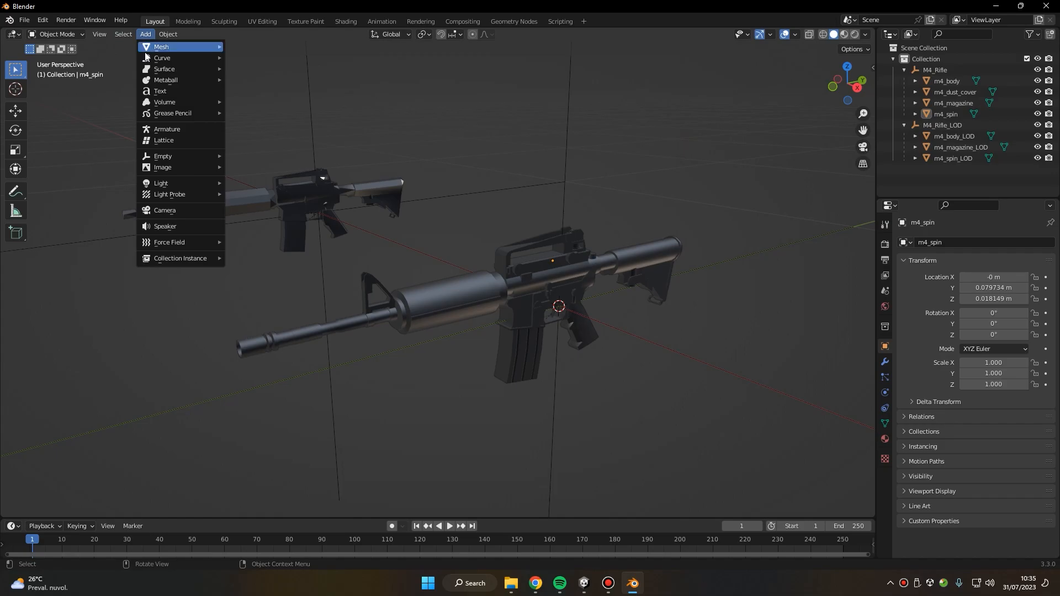
{"action": "mouse_move", "coordinate": [182, 157]}
{"action": "left_click", "coordinate": [255, 157]}
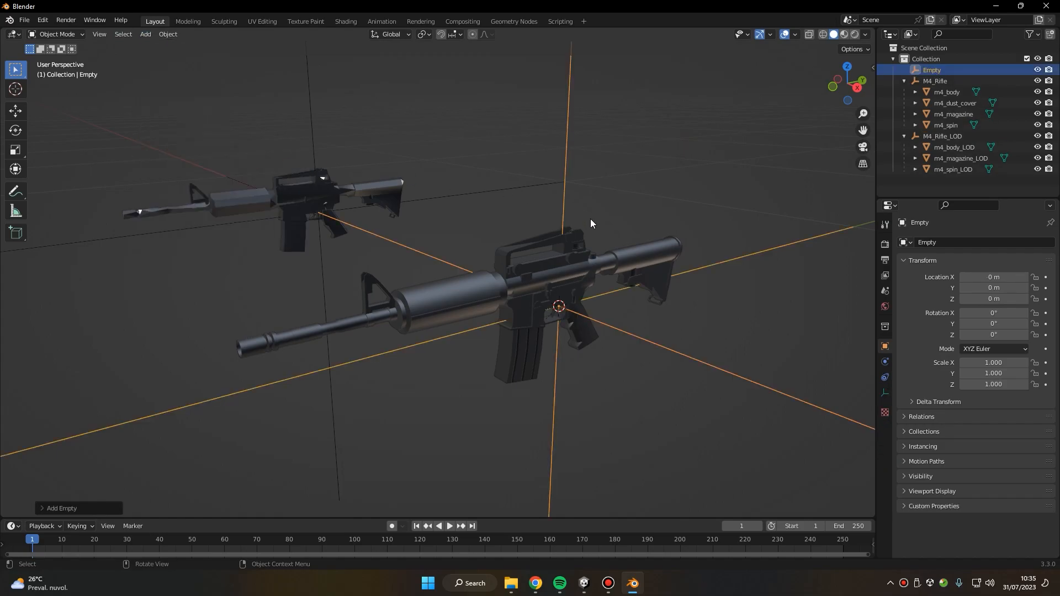
{"action": "scroll", "coordinate": [646, 273], "scroll_direction": "down", "scroll_amount": 2}
{"action": "key", "text": "g"}
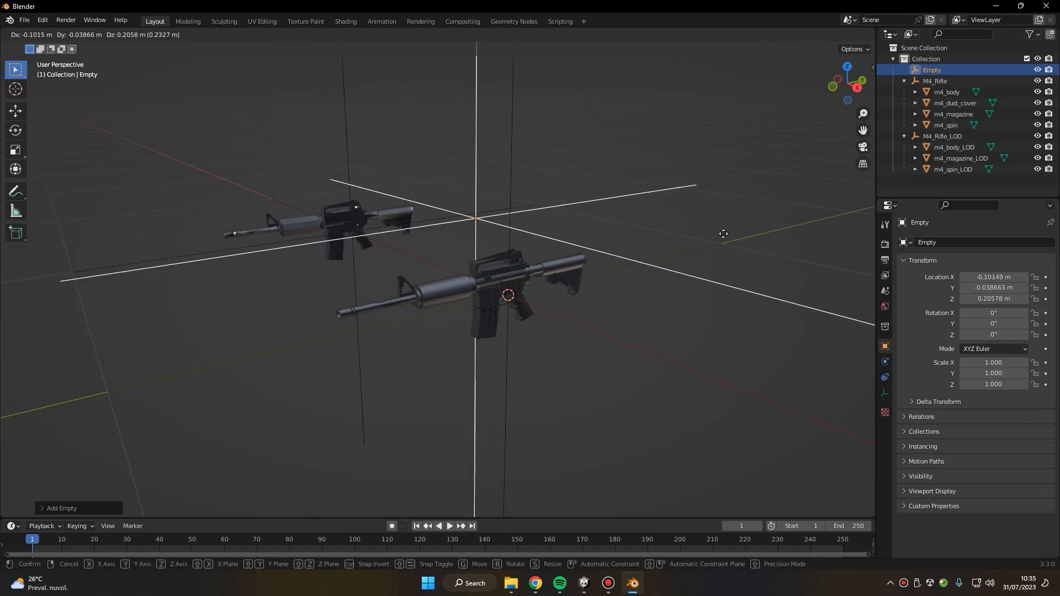
{"action": "key", "text": "Escape"}
{"action": "key", "text": "Delete"}
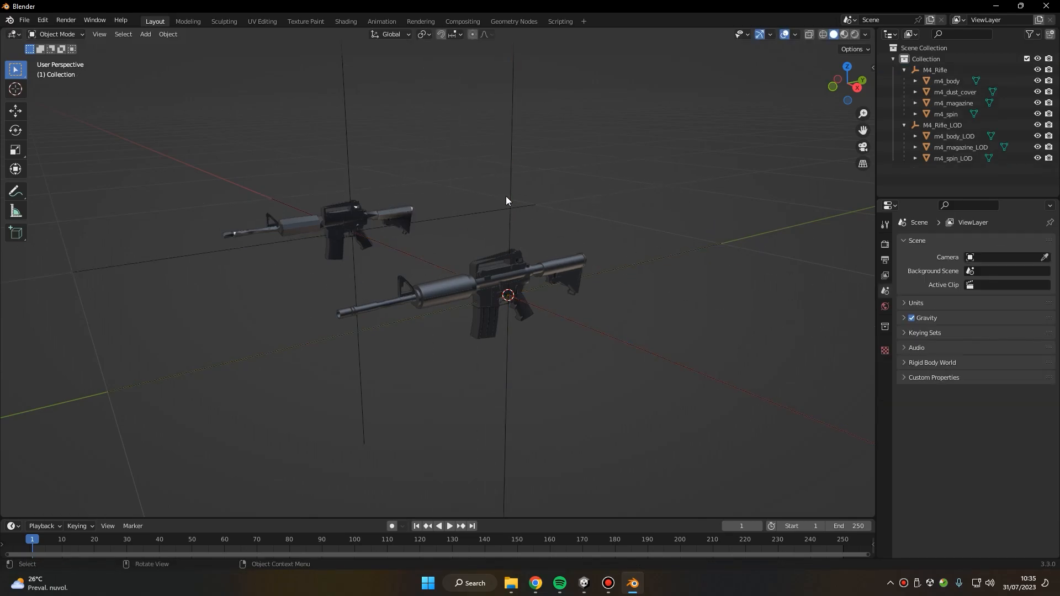
- Select the M4_Rifle parent empty and examine where its origin lies relative to the trigger and grip
{"action": "scroll", "coordinate": [590, 173], "scroll_direction": "up", "scroll_amount": 4}
{"action": "left_click", "coordinate": [941, 68]}
{"action": "middle_click_drag", "start_coordinate": [699, 224], "coordinate": [615, 189]}
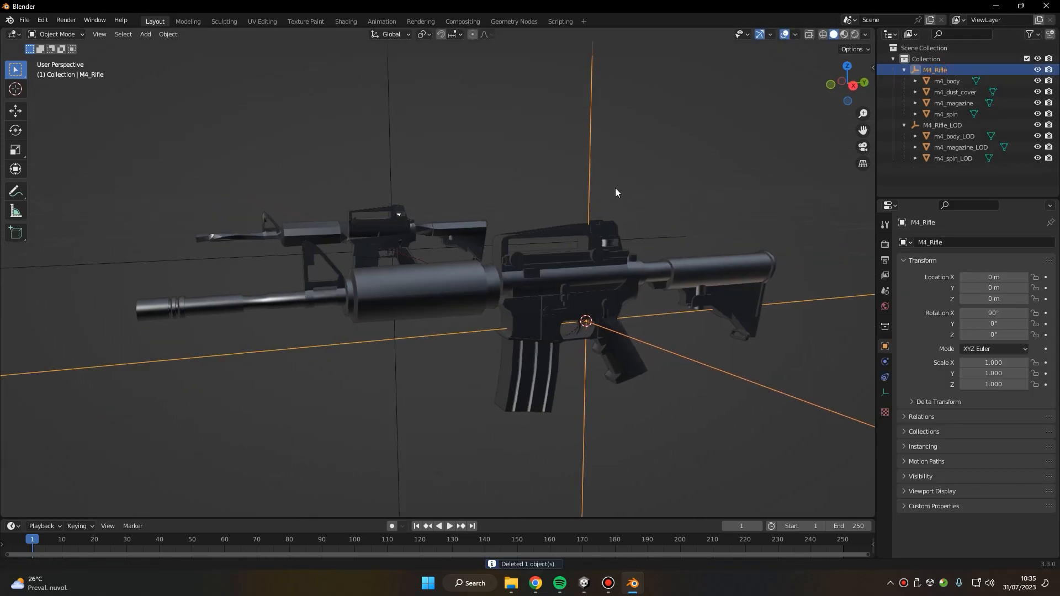
{"action": "scroll", "coordinate": [615, 189], "scroll_direction": "up", "scroll_amount": 8}
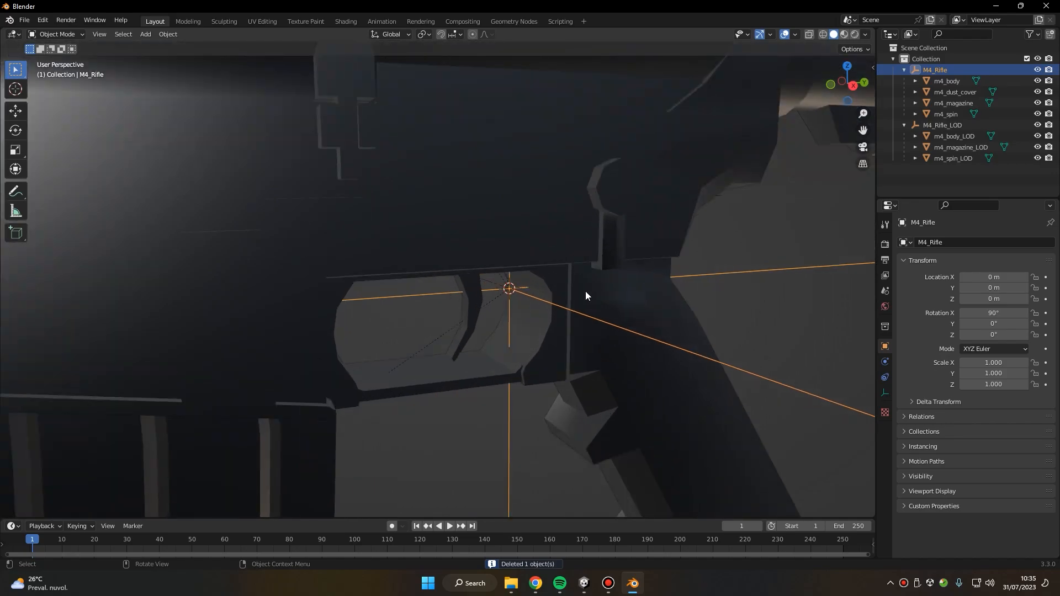
{"action": "middle_click_drag", "start_coordinate": [585, 296], "coordinate": [478, 169]}
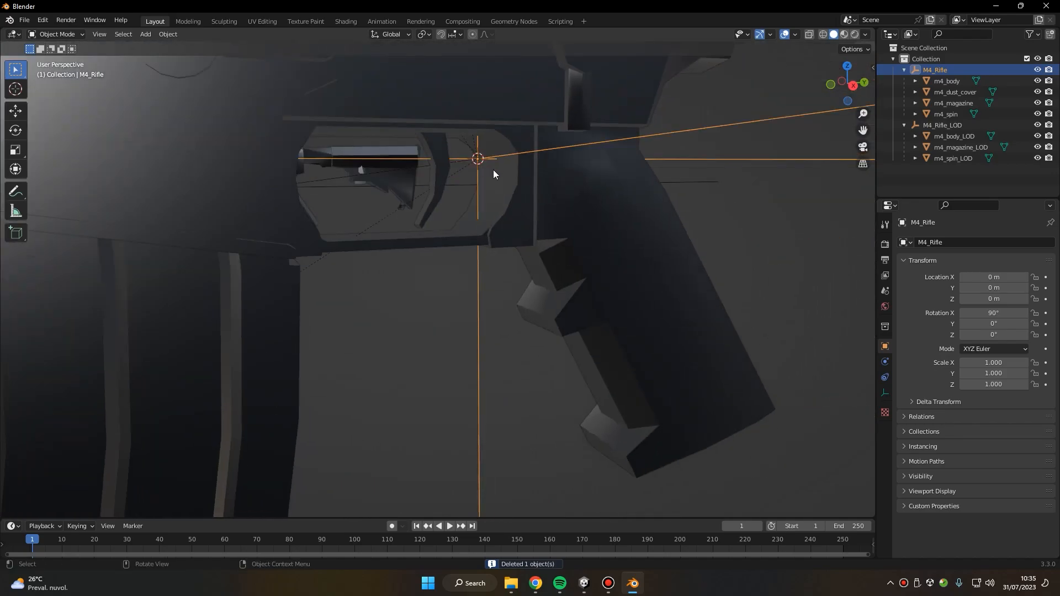
{"action": "scroll", "coordinate": [430, 181], "scroll_direction": "down", "scroll_amount": 7}
{"action": "middle_click_drag", "start_coordinate": [475, 231], "coordinate": [475, 269]}
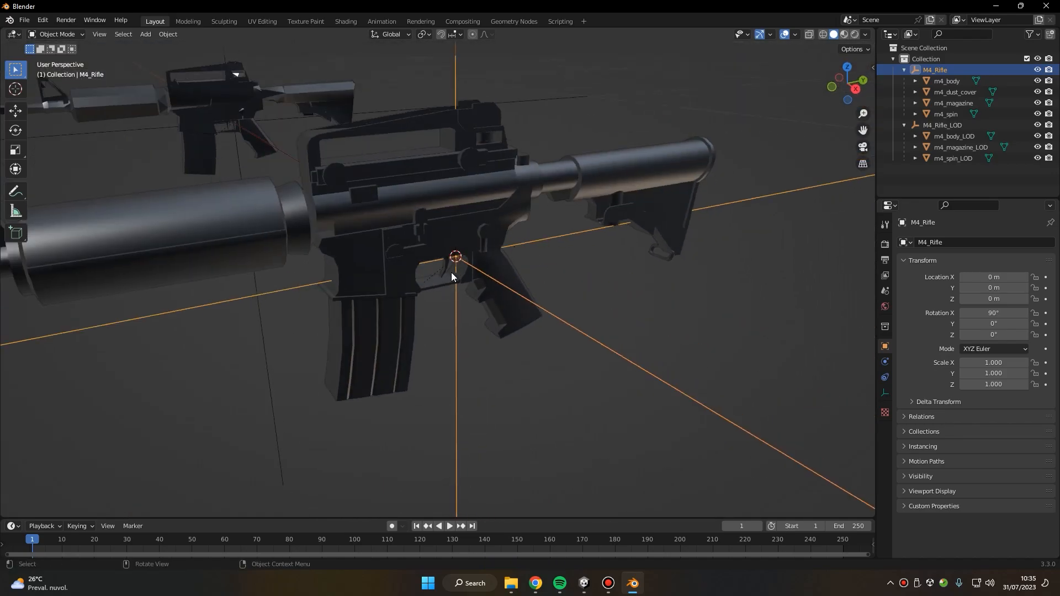
{"action": "scroll", "coordinate": [475, 270], "scroll_direction": "down", "scroll_amount": 4}
- Check the separate origins of m4_body, m4_dust_cover, m4_magazine and m4_spin in the detailed rifle
{"action": "left_click", "coordinate": [946, 81]}
{"action": "left_click", "coordinate": [954, 91]}
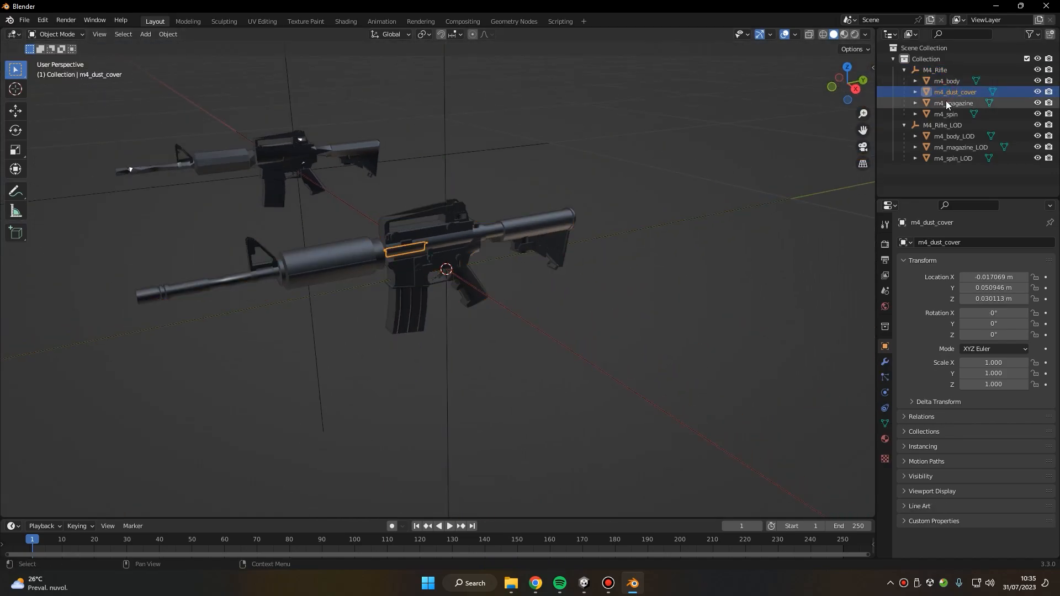
{"action": "left_click", "coordinate": [951, 103]}
{"action": "left_click", "coordinate": [948, 114]}
{"action": "left_click", "coordinate": [950, 103]}
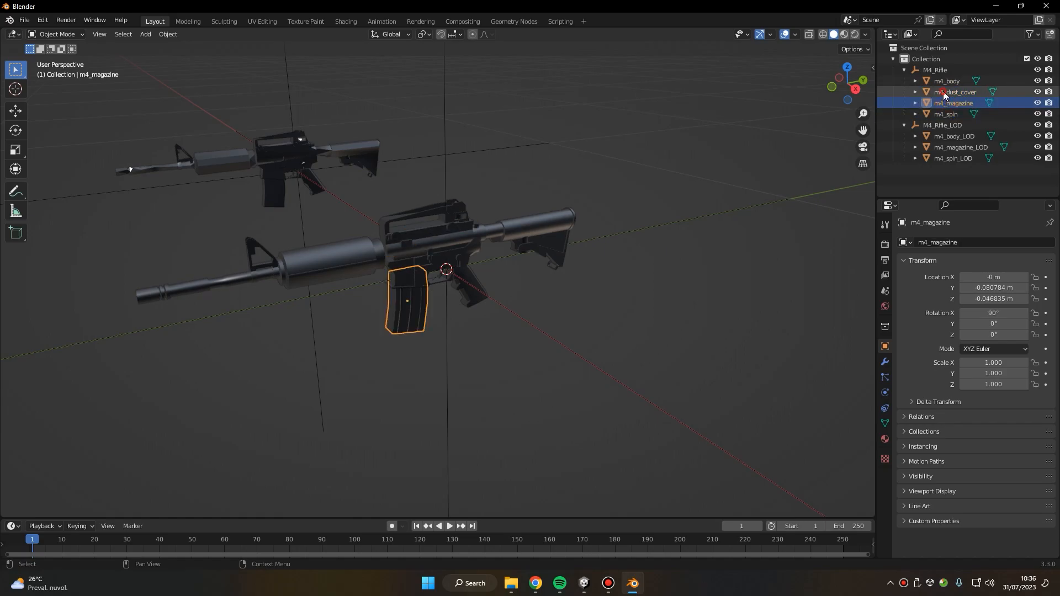
{"action": "left_click", "coordinate": [942, 81]}
- Examine the low-poly M4_Rifle_LOD parent with its m4_body_LOD and m4_spin_LOD meshes beside the detailed rifle
{"action": "left_click", "coordinate": [942, 125]}
{"action": "middle_click_drag", "start_coordinate": [529, 165], "coordinate": [541, 193]}
{"action": "left_click", "coordinate": [960, 137]}
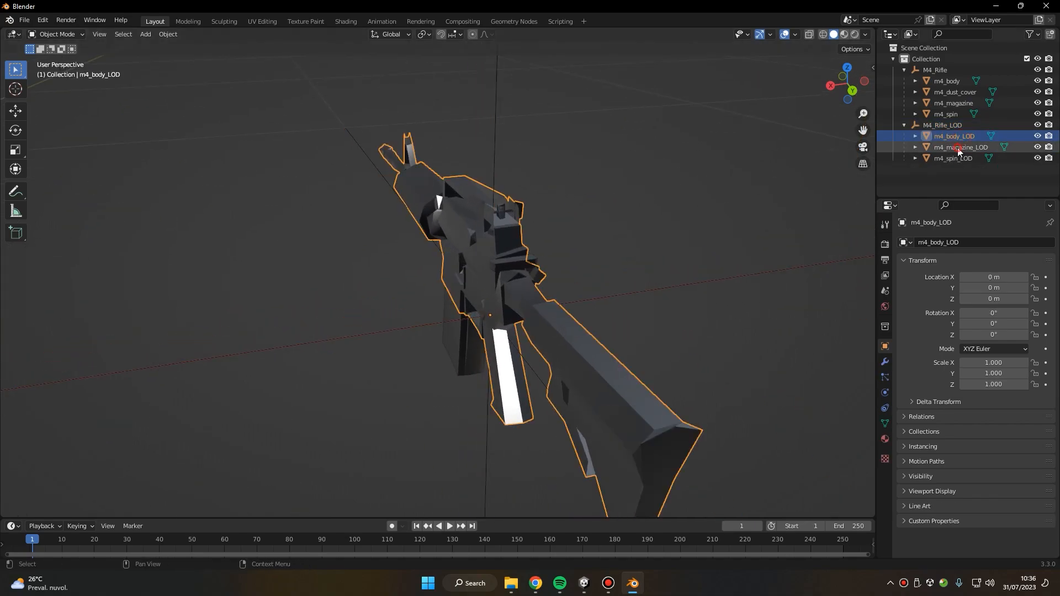
{"action": "left_click", "coordinate": [957, 159]}
{"action": "scroll", "coordinate": [821, 194], "scroll_direction": "down", "scroll_amount": 5}
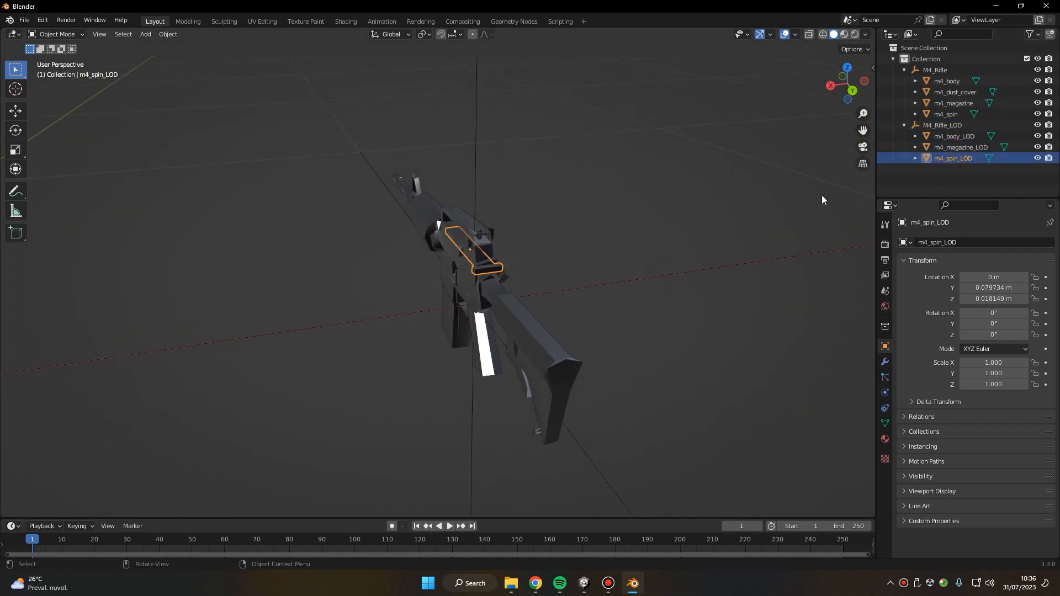
{"action": "left_click", "coordinate": [962, 136]}
{"action": "middle_click_drag", "start_coordinate": [498, 226], "coordinate": [656, 180]}
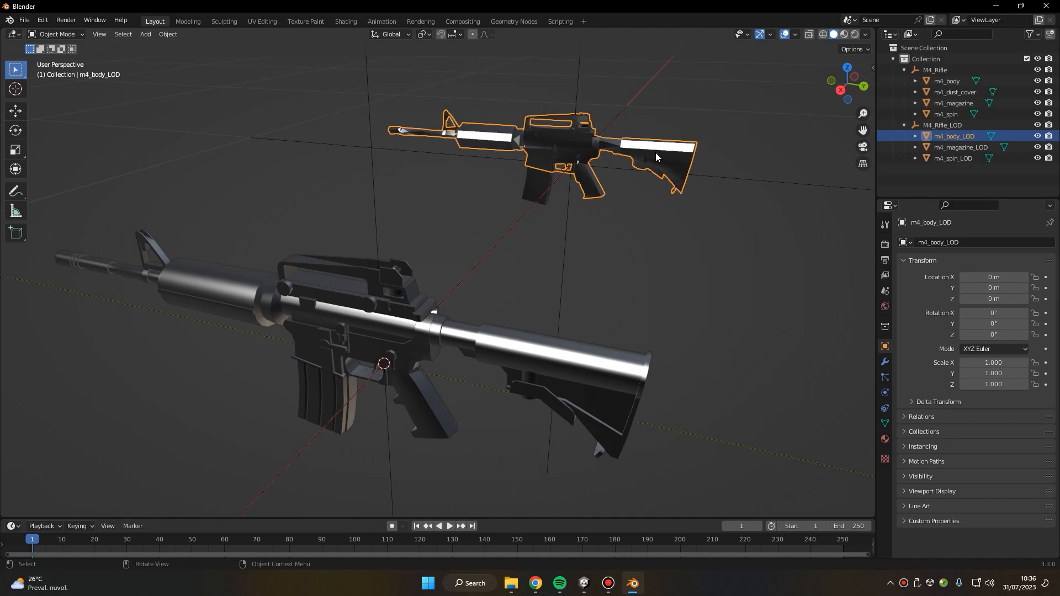
- Try moving the m4_magazine mesh separately from the rest of the rifle
{"action": "middle_click_drag", "start_coordinate": [539, 306], "coordinate": [493, 275]}
{"action": "scroll", "coordinate": [493, 275], "scroll_direction": "up", "scroll_amount": 2}
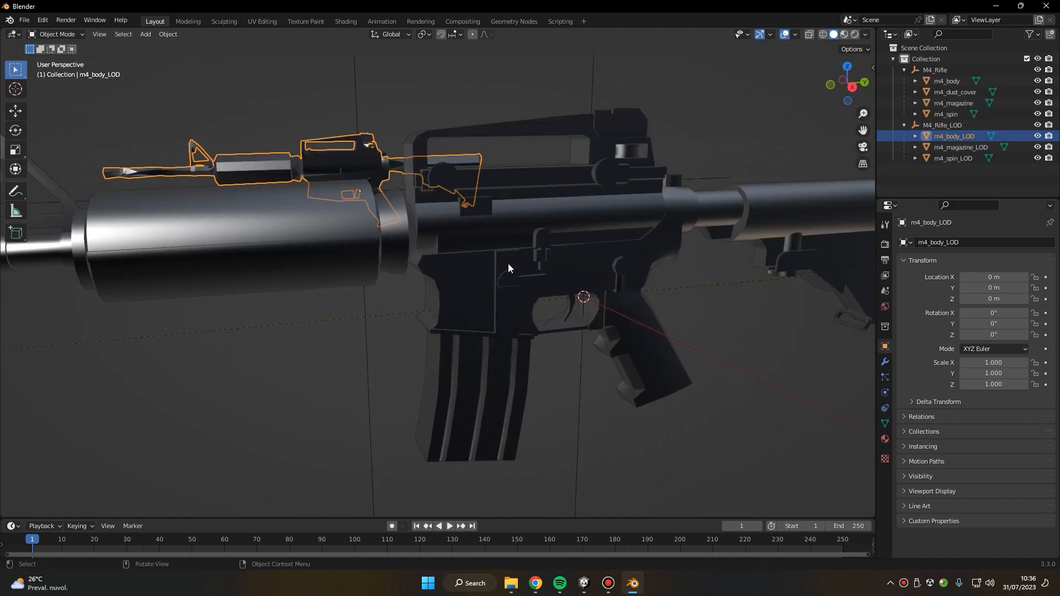
{"action": "left_click", "coordinate": [475, 364]}
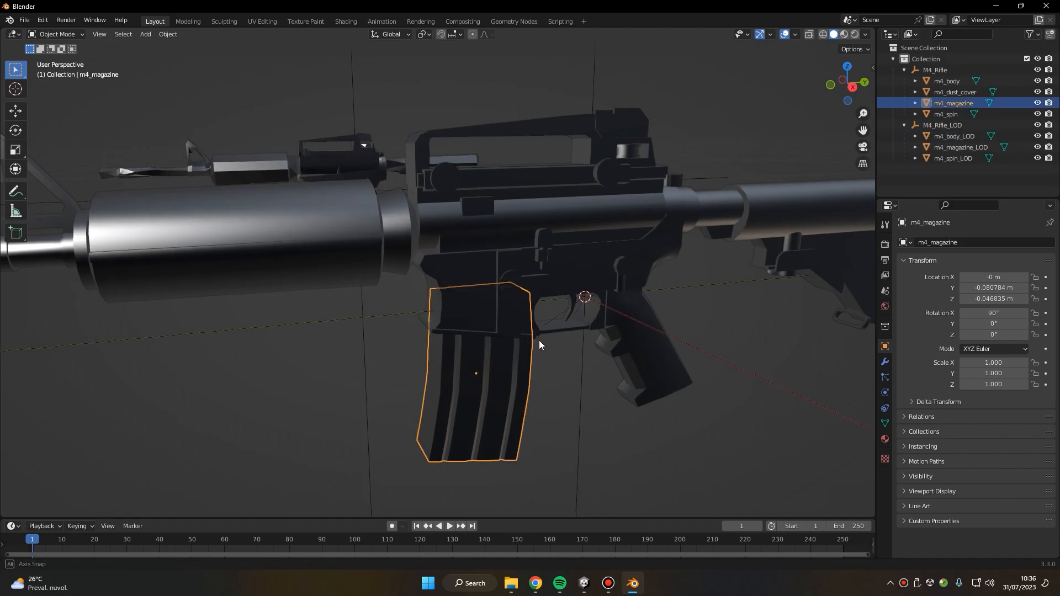
{"action": "middle_click_drag", "start_coordinate": [539, 340], "coordinate": [578, 296], "text": "shift"}
{"action": "key", "text": "g"}
{"action": "right_click", "coordinate": [635, 382]}
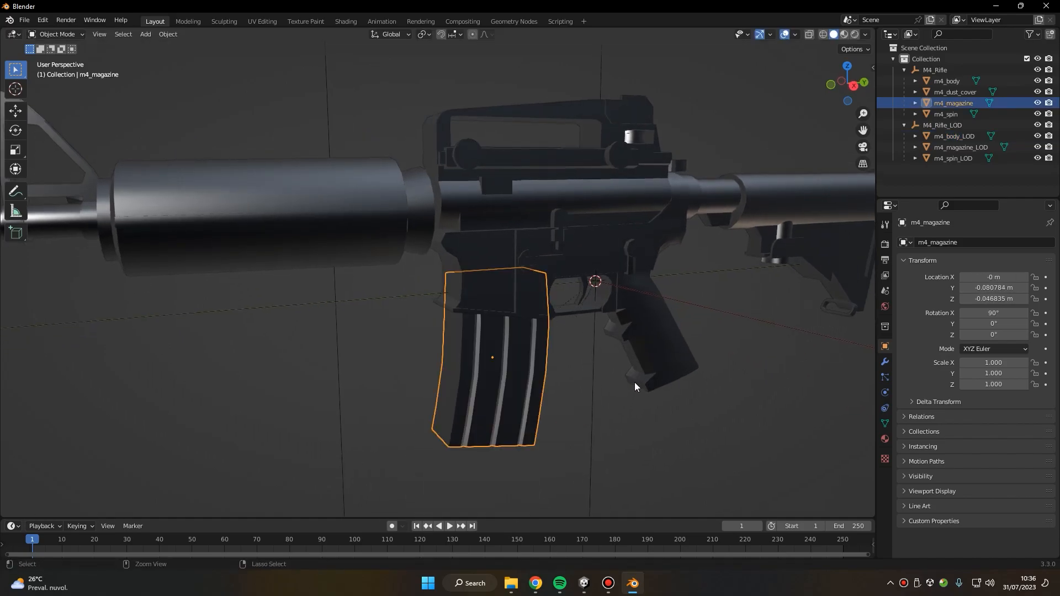
{"action": "scroll", "coordinate": [627, 378], "scroll_direction": "down", "scroll_amount": 5}
{"action": "scroll", "coordinate": [528, 290], "scroll_direction": "up", "scroll_amount": 5}
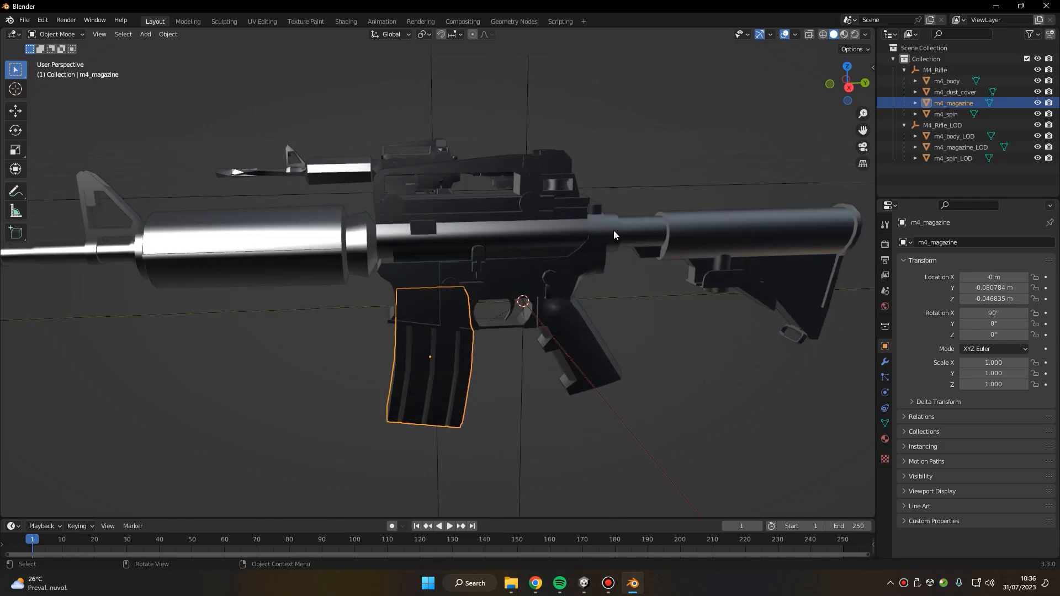
- Check the m4_spin part above the receiver and try moving the m4_body mesh on its own
{"action": "left_click", "coordinate": [596, 208]}
{"action": "middle_click_drag", "start_coordinate": [648, 253], "coordinate": [359, 315], "text": "shift"}
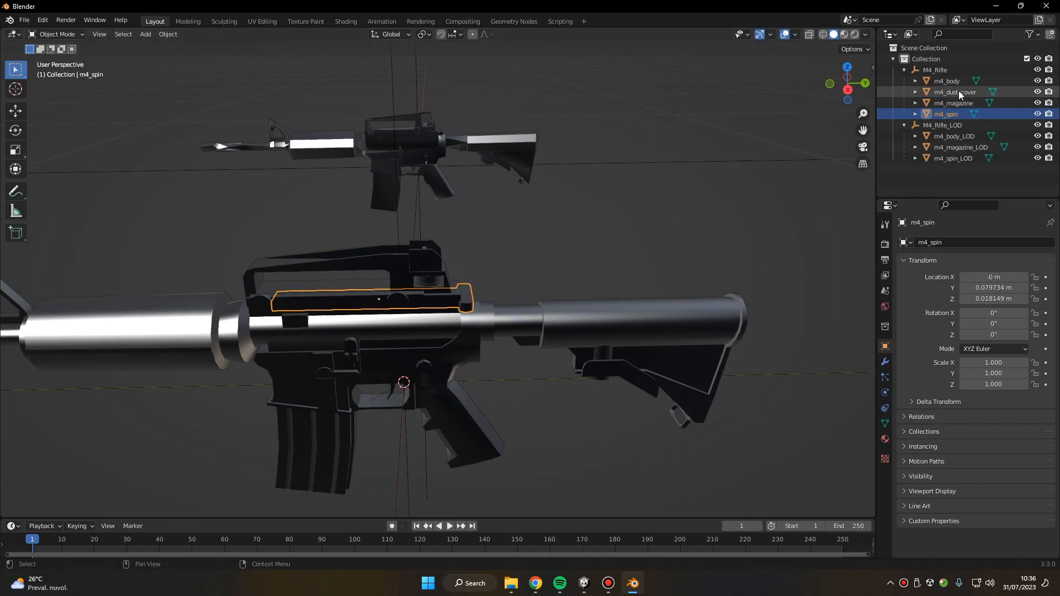
{"action": "left_click", "coordinate": [633, 298]}
{"action": "middle_click_drag", "start_coordinate": [633, 298], "coordinate": [521, 250]}
{"action": "key", "text": "g"}
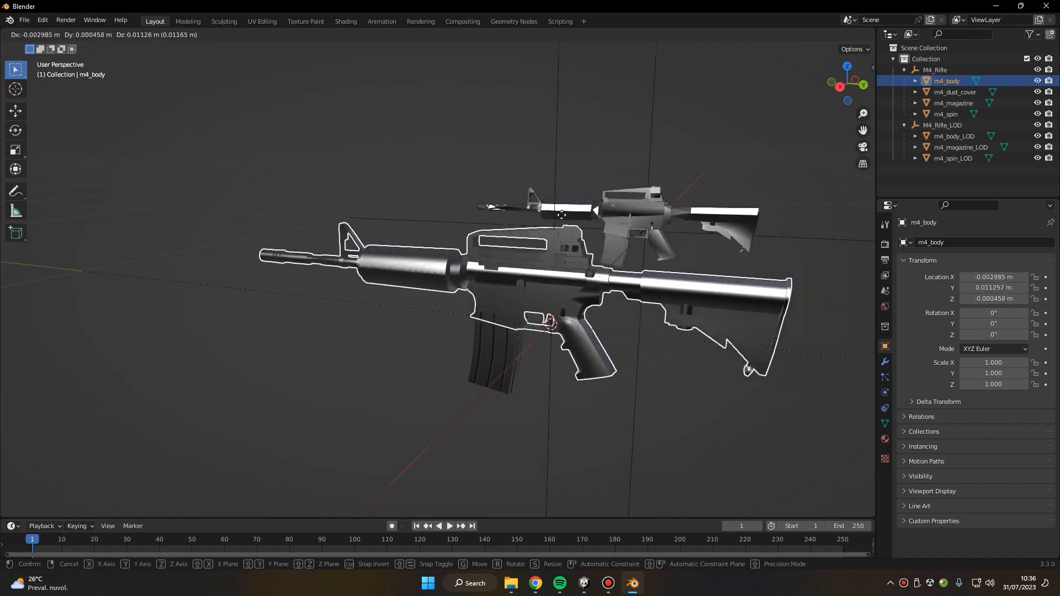
{"action": "key", "text": "Escape"}
- Try rotating m4_dust_cover about its hinge origin, first around the global Z axis and finally around global Y
{"action": "middle_click_drag", "start_coordinate": [635, 217], "coordinate": [507, 267]}
{"action": "scroll", "coordinate": [552, 200], "scroll_direction": "up", "scroll_amount": 5}
{"action": "left_click", "coordinate": [514, 283]}
{"action": "scroll", "coordinate": [552, 264], "scroll_direction": "up", "scroll_amount": 4}
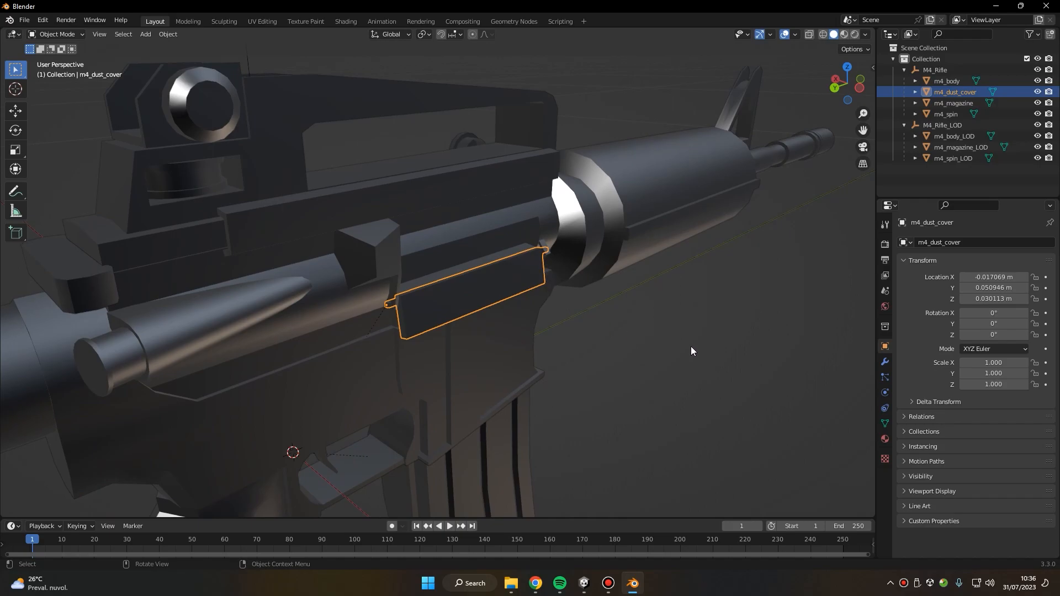
{"action": "key", "text": "r"}
{"action": "key", "text": "Escape"}
{"action": "key", "text": "r"}
{"action": "key", "text": "z"}
{"action": "key", "text": "Escape"}
{"action": "key", "text": "r"}
{"action": "key", "text": "y"}
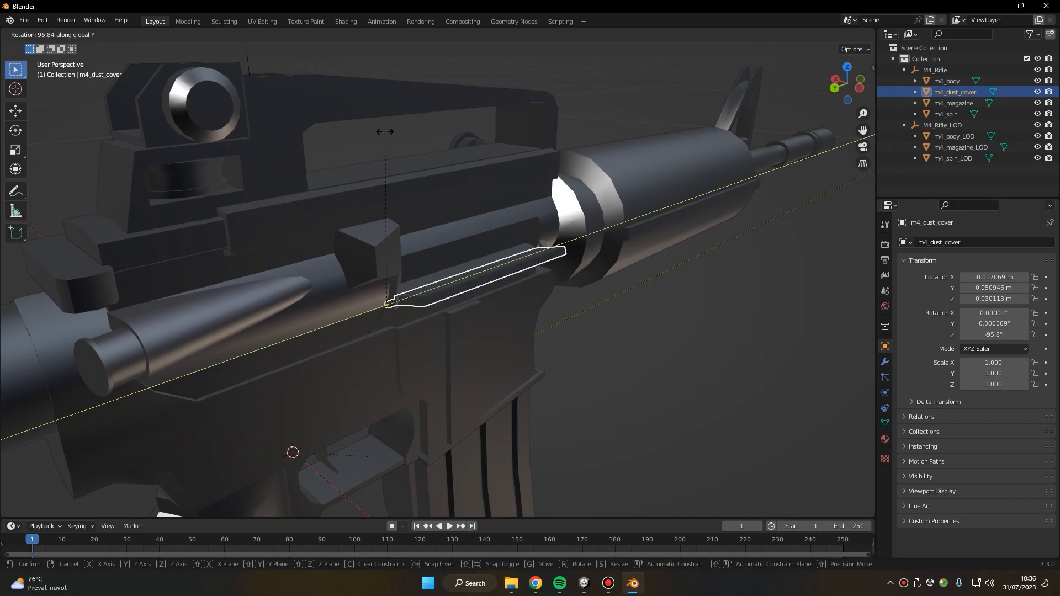
{"action": "key", "text": "Escape"}
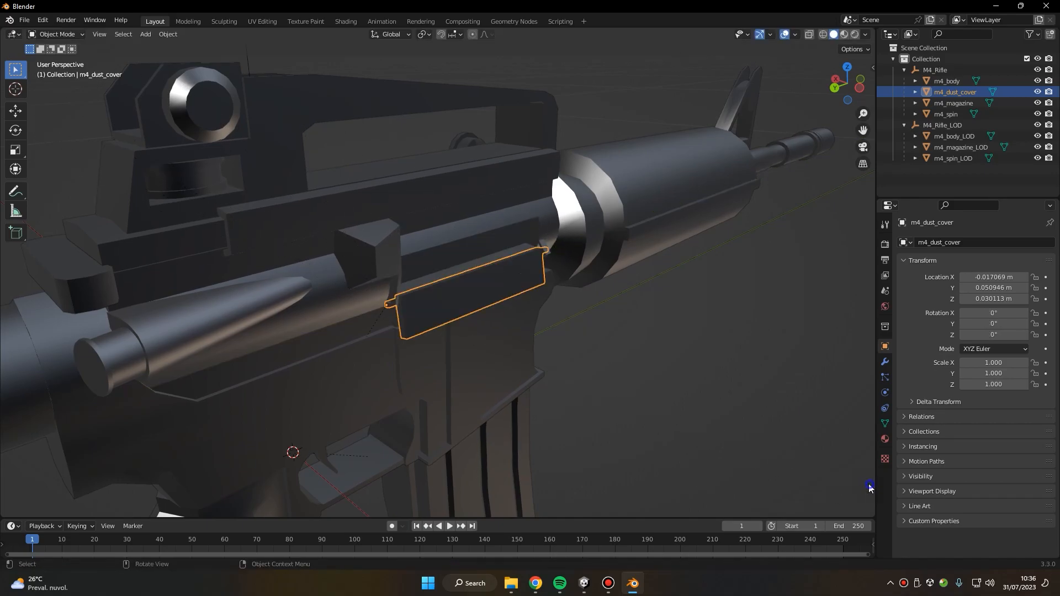
- Examine the detailed rifle's dust cover, receiver, sights and body from several angles and distances
{"action": "scroll", "coordinate": [468, 342], "scroll_direction": "down", "scroll_amount": 5}
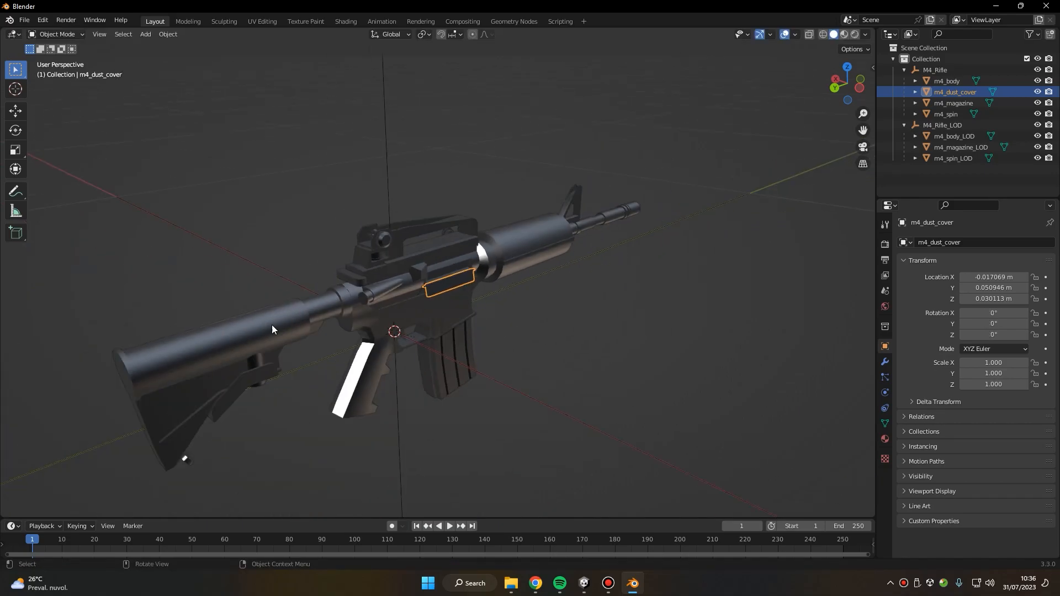
{"action": "middle_click_drag", "start_coordinate": [477, 237], "coordinate": [525, 296]}
{"action": "scroll", "coordinate": [601, 291], "scroll_direction": "up", "scroll_amount": 5}
{"action": "middle_click_drag", "start_coordinate": [601, 291], "coordinate": [647, 301]}
{"action": "scroll", "coordinate": [646, 300], "scroll_direction": "down", "scroll_amount": 4}
{"action": "middle_click_drag", "start_coordinate": [475, 264], "coordinate": [667, 364]}
{"action": "scroll", "coordinate": [449, 289], "scroll_direction": "up", "scroll_amount": 6}
{"action": "scroll", "coordinate": [368, 294], "scroll_direction": "down", "scroll_amount": 5}
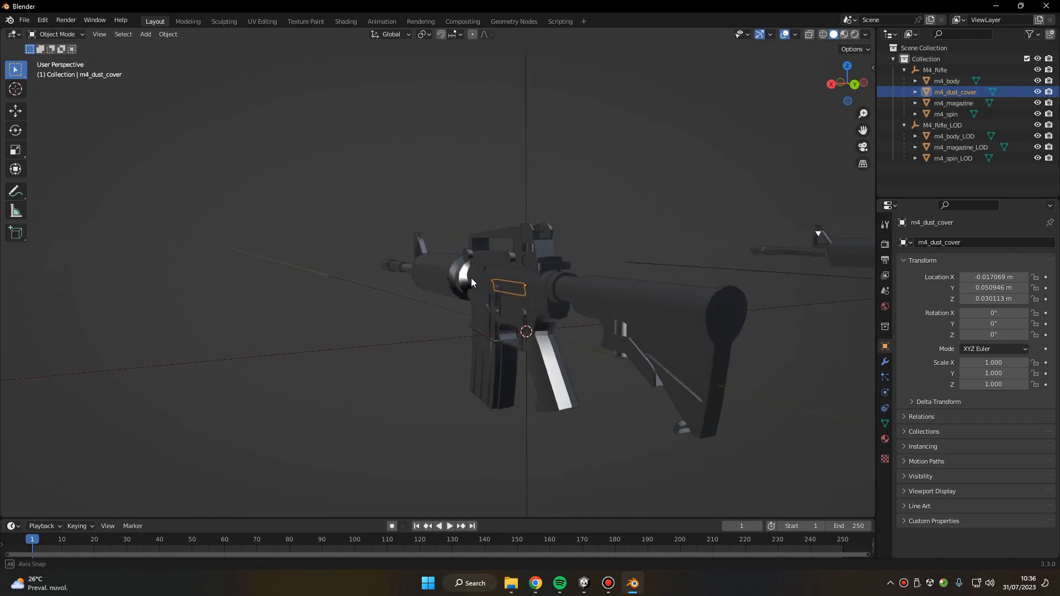
{"action": "scroll", "coordinate": [463, 282], "scroll_direction": "up", "scroll_amount": 5}
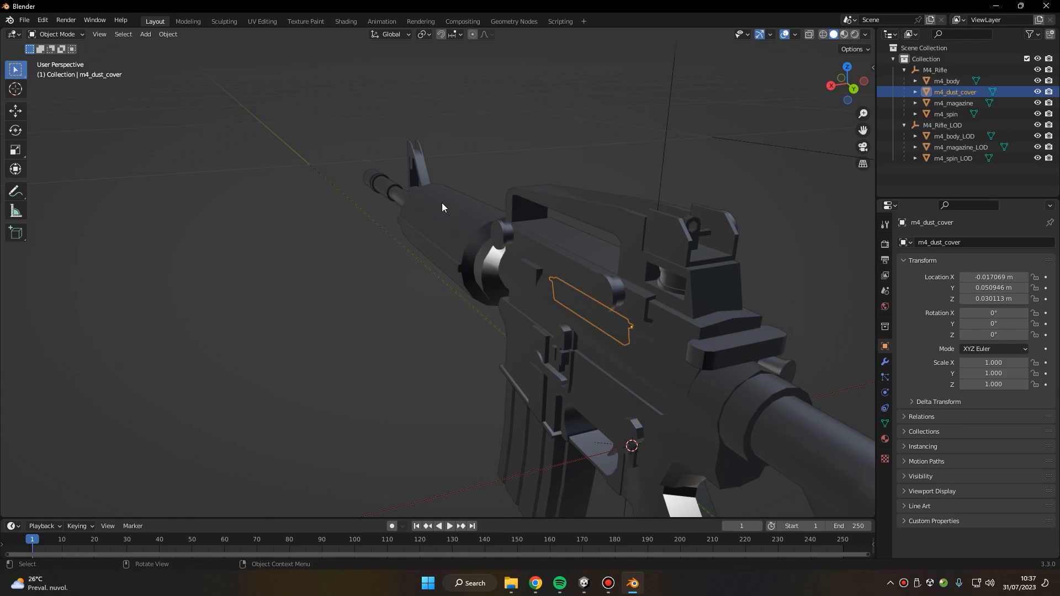
{"action": "scroll", "coordinate": [407, 221], "scroll_direction": "down", "scroll_amount": 4}
{"action": "scroll", "coordinate": [383, 237], "scroll_direction": "up", "scroll_amount": 3}
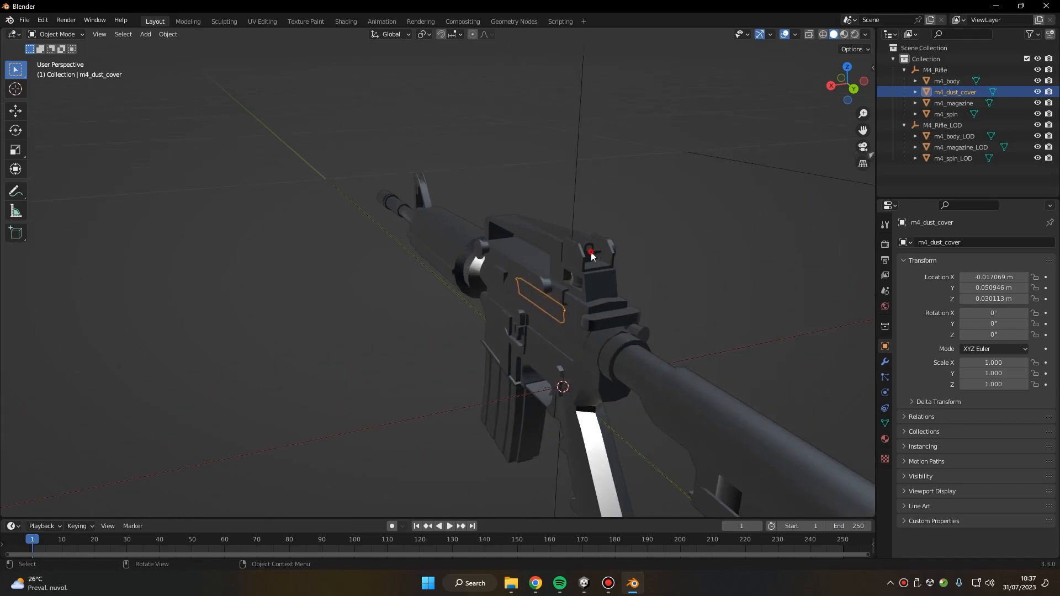
{"action": "left_click", "coordinate": [442, 233]}
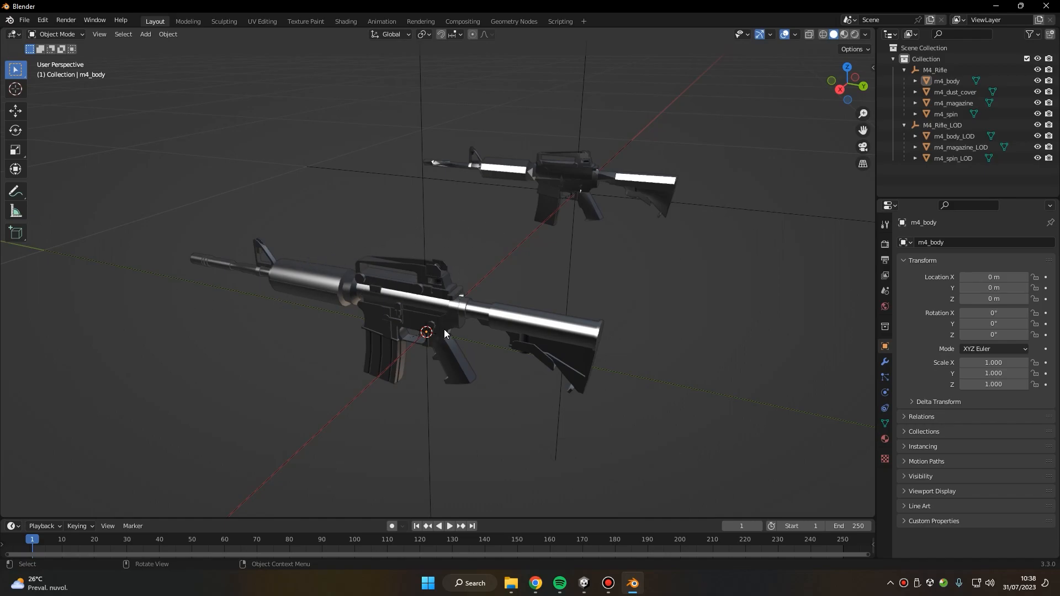
- Select the M4_Rifle parent empty in the scene and examine its origin point beside the trigger
{"action": "scroll", "coordinate": [444, 329], "scroll_direction": "up", "scroll_amount": 5}
{"action": "middle_click_drag", "start_coordinate": [533, 281], "coordinate": [613, 254]}
{"action": "middle_click_drag", "start_coordinate": [458, 356], "coordinate": [486, 205], "text": "shift"}
{"action": "left_click", "coordinate": [454, 301]}
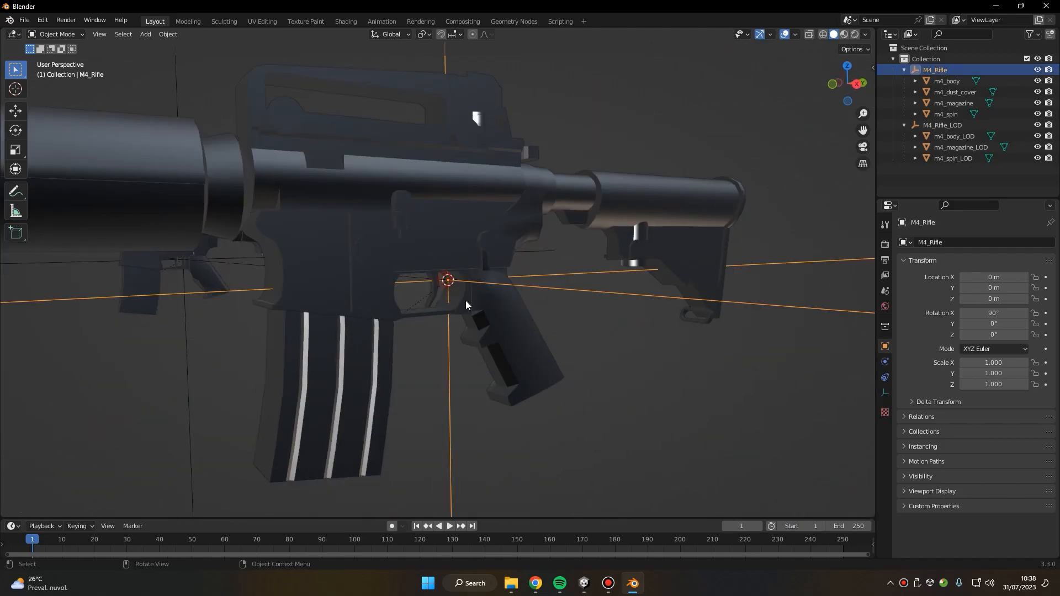
{"action": "scroll", "coordinate": [465, 300], "scroll_direction": "up", "scroll_amount": 5}
{"action": "scroll", "coordinate": [497, 274], "scroll_direction": "down", "scroll_amount": 8}
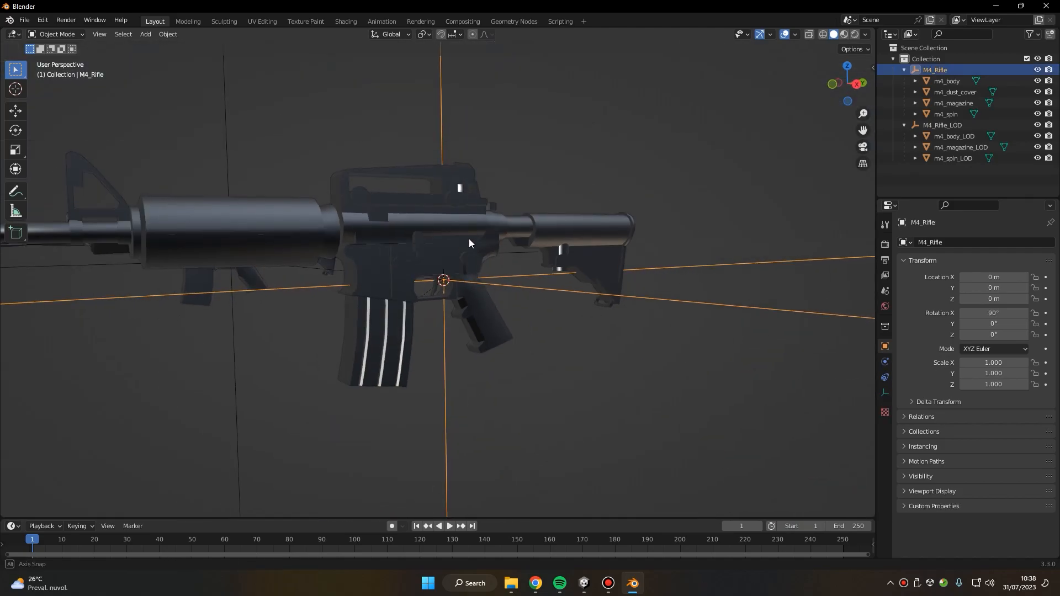
- Examine the detailed M4 rifle beside its LOD version from several angles and distances
{"action": "middle_click_drag", "start_coordinate": [470, 238], "coordinate": [538, 308]}
{"action": "scroll", "coordinate": [458, 319], "scroll_direction": "up", "scroll_amount": 8}
{"action": "scroll", "coordinate": [530, 294], "scroll_direction": "down", "scroll_amount": 8}
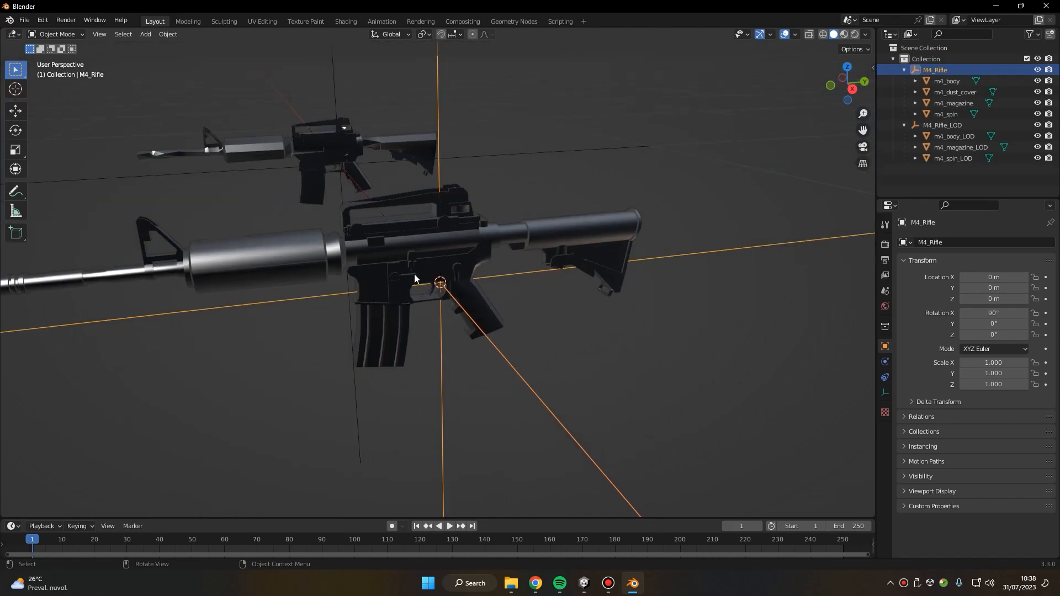
{"action": "scroll", "coordinate": [427, 293], "scroll_direction": "down", "scroll_amount": 6}
{"action": "scroll", "coordinate": [485, 260], "scroll_direction": "up", "scroll_amount": 4}
{"action": "scroll", "coordinate": [451, 239], "scroll_direction": "down", "scroll_amount": 3}
{"action": "middle_click_drag", "start_coordinate": [397, 262], "coordinate": [543, 263]}
{"action": "scroll", "coordinate": [334, 228], "scroll_direction": "up", "scroll_amount": 3}
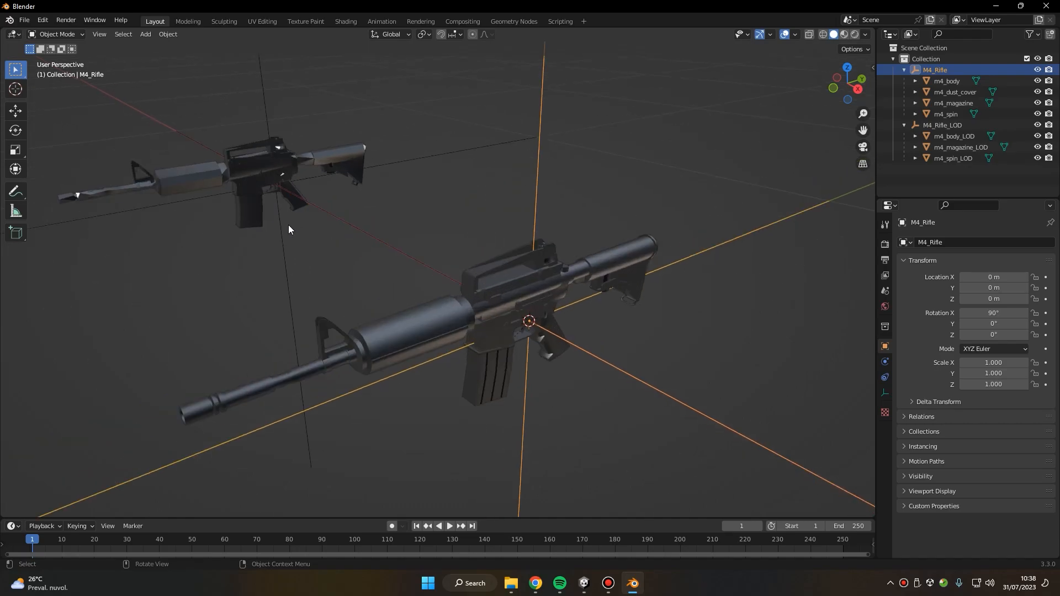
{"action": "scroll", "coordinate": [291, 230], "scroll_direction": "down", "scroll_amount": 2}
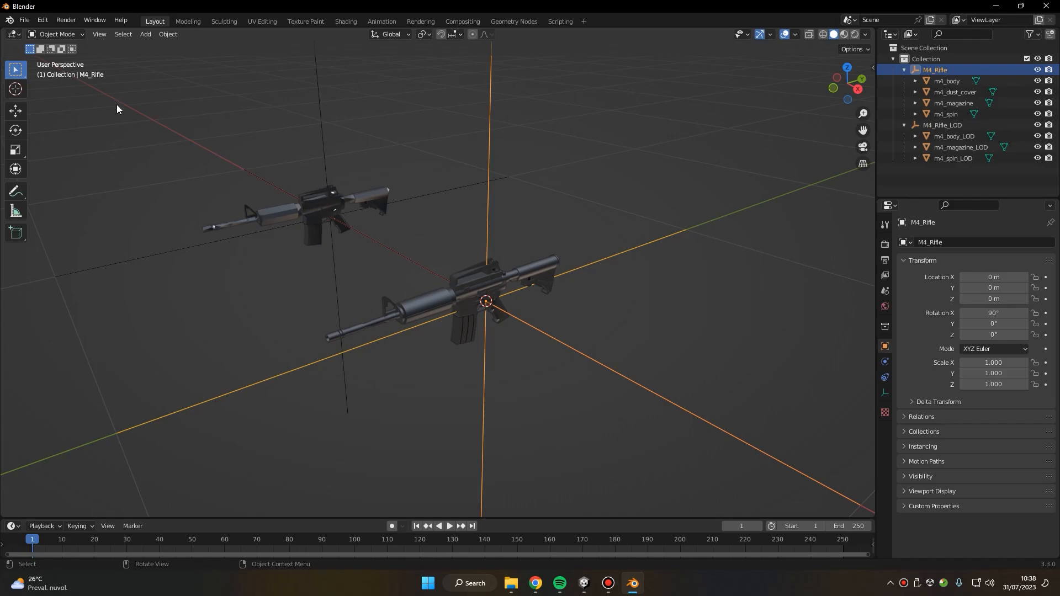
- Inspect the M4_Rifle origin point behind the trigger up close, along with the grip and receiver around it
{"action": "scroll", "coordinate": [514, 194], "scroll_direction": "up", "scroll_amount": 7}
{"action": "middle_click_drag", "start_coordinate": [701, 353], "coordinate": [508, 265], "text": "shift"}
{"action": "scroll", "coordinate": [409, 267], "scroll_direction": "up", "scroll_amount": 8}
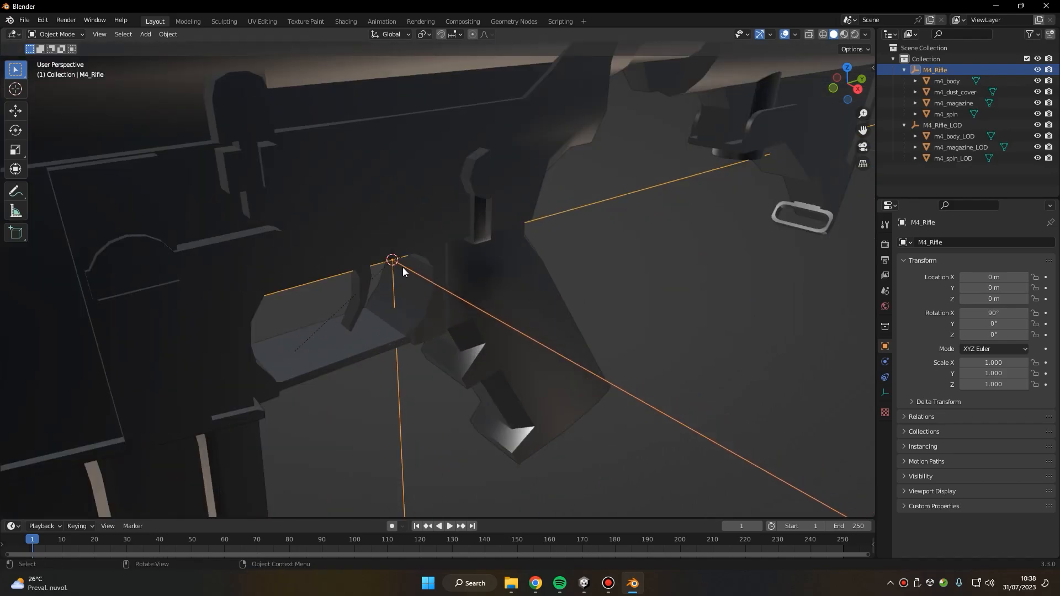
{"action": "middle_click_drag", "start_coordinate": [379, 259], "coordinate": [348, 172]}
{"action": "scroll", "coordinate": [390, 218], "scroll_direction": "down", "scroll_amount": 5}
{"action": "middle_click_drag", "start_coordinate": [392, 221], "coordinate": [375, 232]}
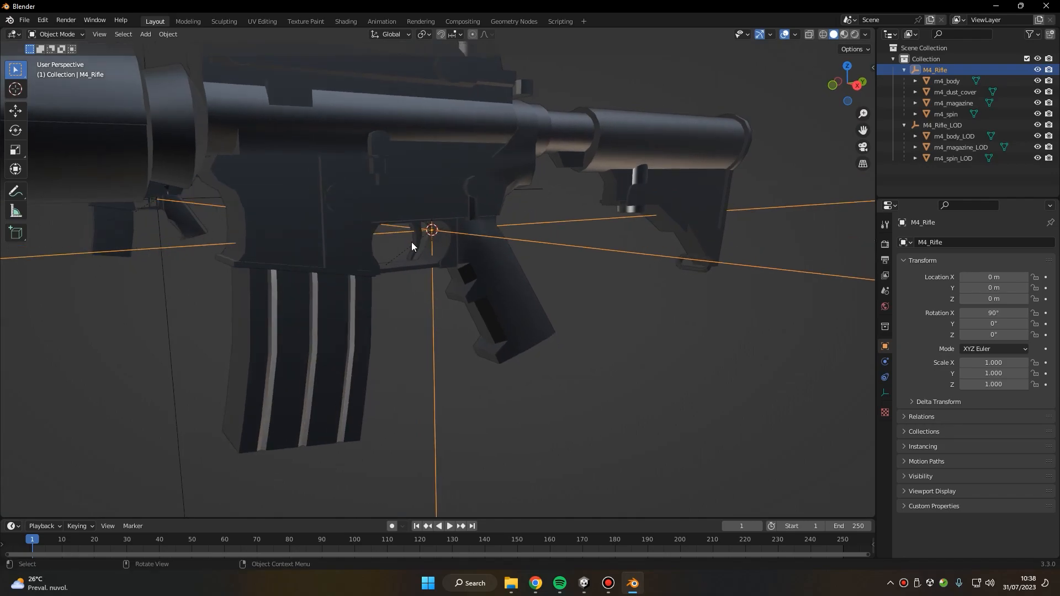
{"action": "scroll", "coordinate": [412, 242], "scroll_direction": "up", "scroll_amount": 2}
{"action": "middle_click_drag", "start_coordinate": [414, 250], "coordinate": [486, 277]}
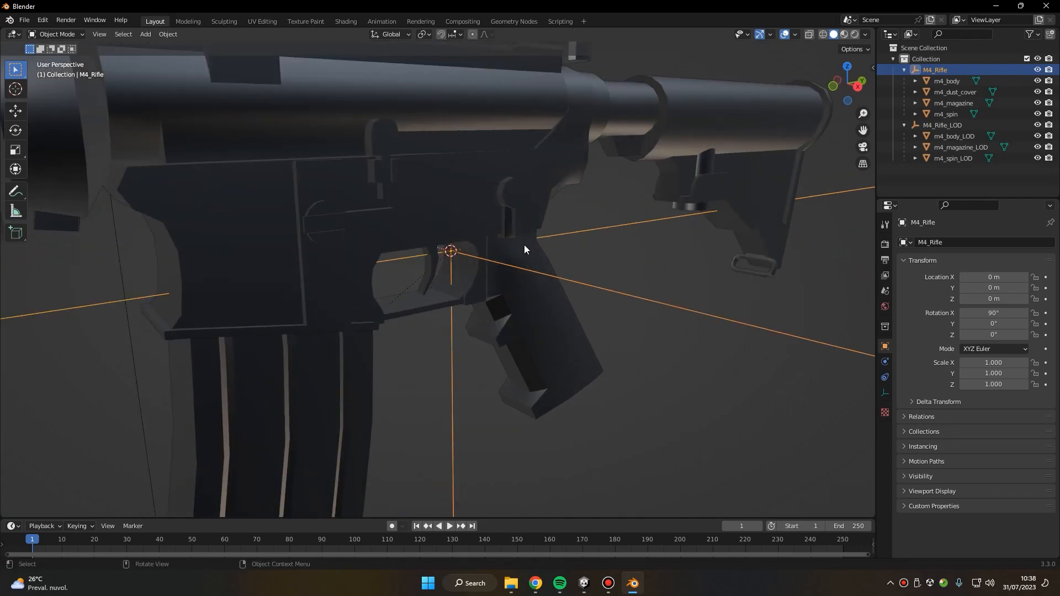
{"action": "scroll", "coordinate": [417, 246], "scroll_direction": "down", "scroll_amount": 4}
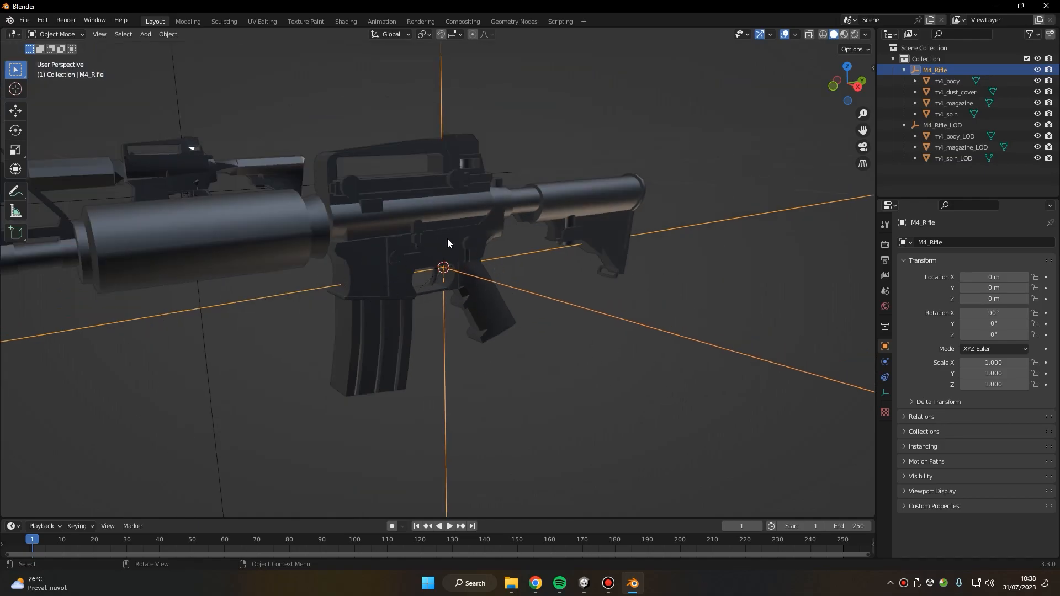
- Try moving the whole rifle by its M4_Rifle parent empty along global Y, check it from above, and undo the move
{"action": "scroll", "coordinate": [459, 235], "scroll_direction": "down", "scroll_amount": 5}
{"action": "middle_click_drag", "start_coordinate": [567, 225], "coordinate": [508, 264]}
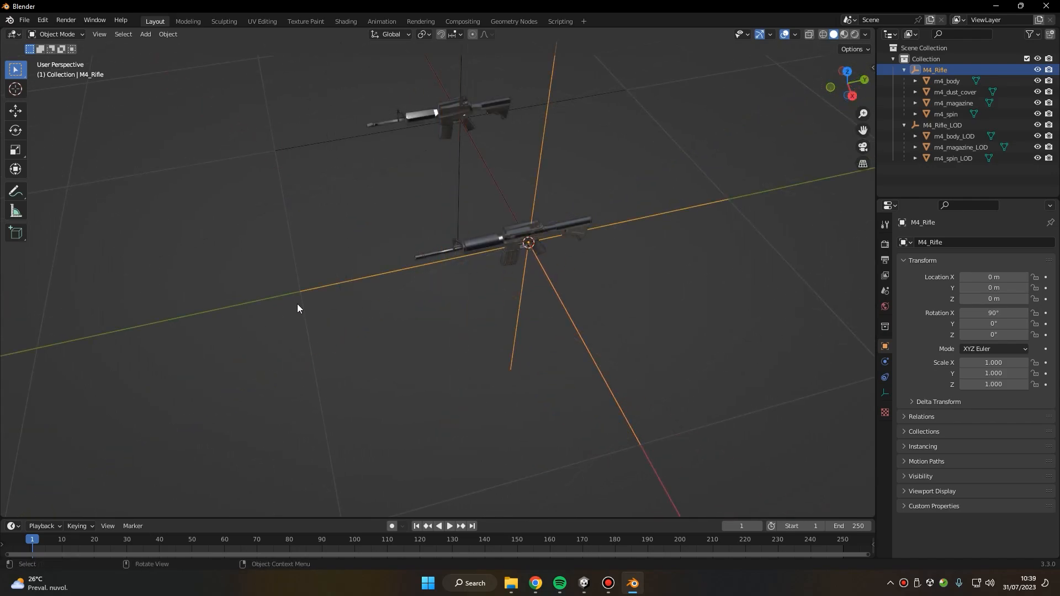
{"action": "middle_click_drag", "start_coordinate": [413, 268], "coordinate": [559, 206]}
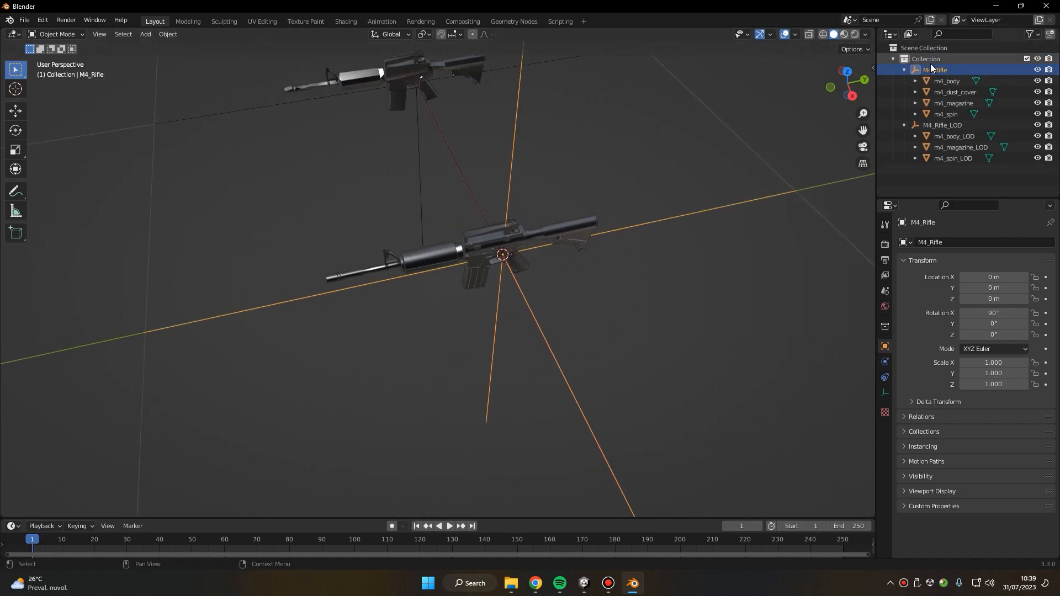
{"action": "middle_click_drag", "start_coordinate": [541, 243], "coordinate": [591, 217]}
{"action": "key", "text": "g"}
{"action": "key", "text": "x"}
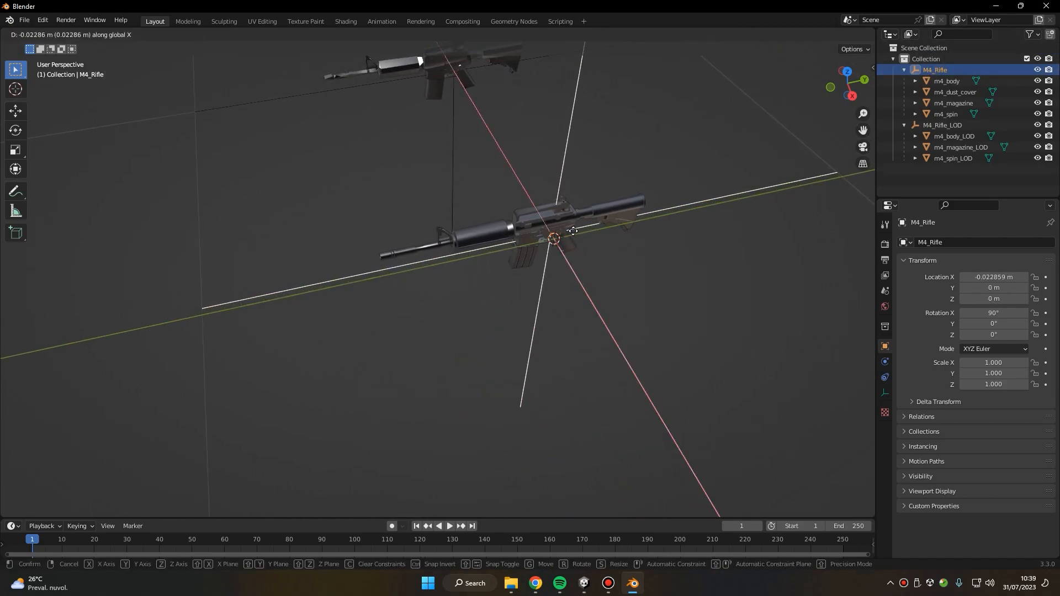
{"action": "key", "text": "y"}
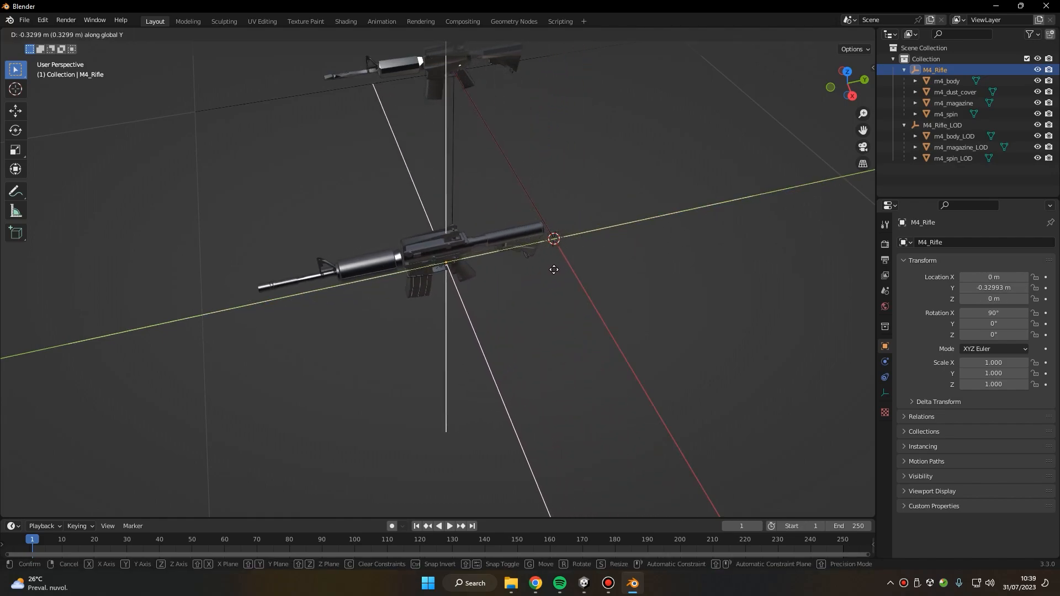
{"action": "left_click", "coordinate": [567, 270]}
{"action": "middle_click_drag", "start_coordinate": [472, 259], "coordinate": [444, 303]}
{"action": "key", "text": "KP_7"}
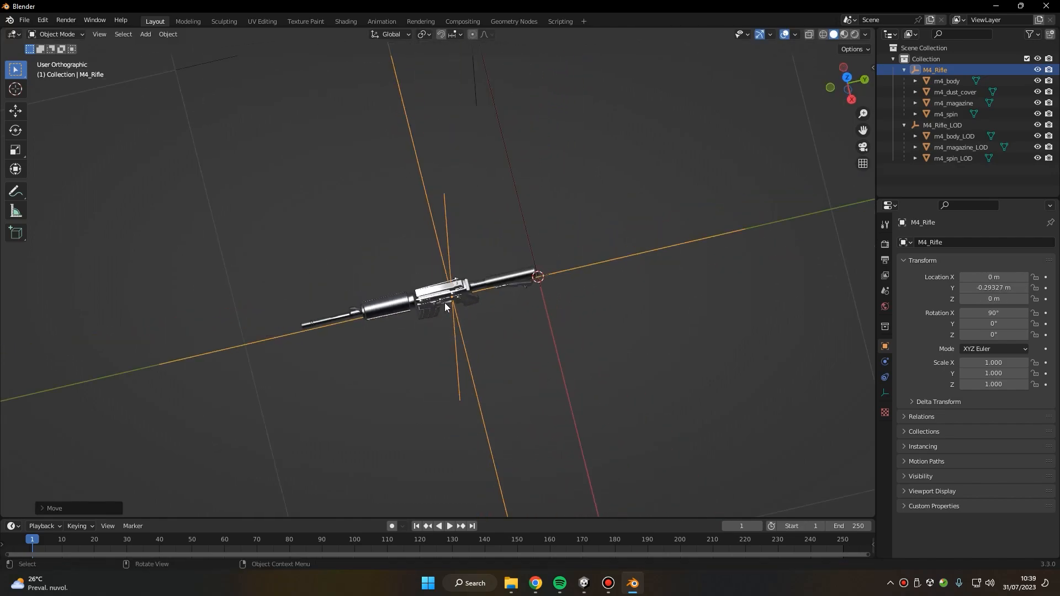
{"action": "middle_click_drag", "start_coordinate": [403, 397], "coordinate": [329, 309], "text": "shift"}
{"action": "key", "text": "ctrl+z"}
- Select all objects of both rifles and apply their rotation and scale
{"action": "scroll", "coordinate": [544, 262], "scroll_direction": "down", "scroll_amount": 6}
{"action": "middle_click_drag", "start_coordinate": [593, 222], "coordinate": [472, 269], "text": "shift"}
{"action": "scroll", "coordinate": [422, 286], "scroll_direction": "up", "scroll_amount": 7}
{"action": "middle_click_drag", "start_coordinate": [419, 293], "coordinate": [565, 211]}
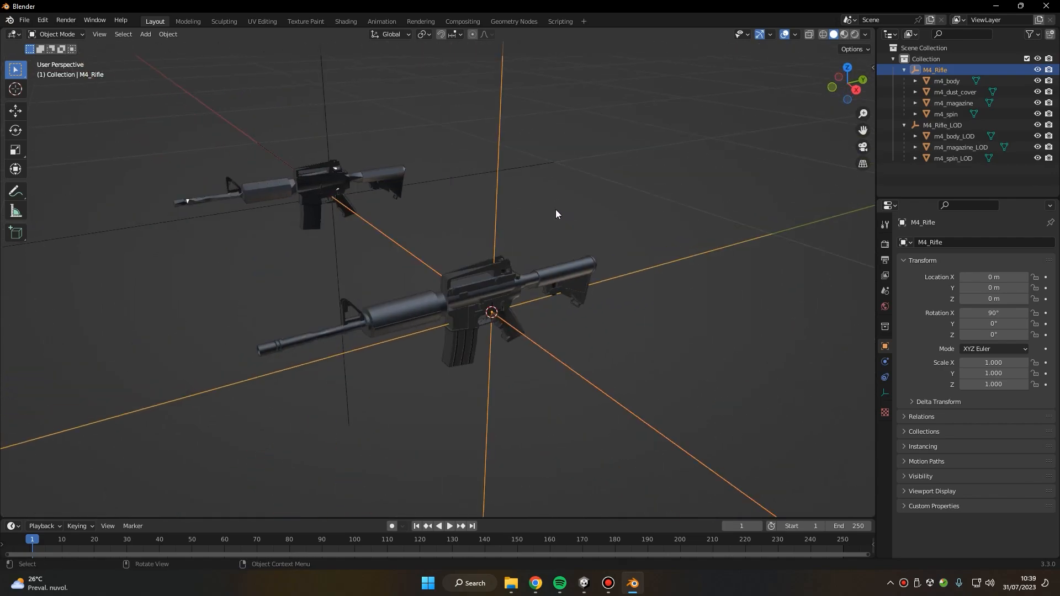
{"action": "key", "text": "a"}
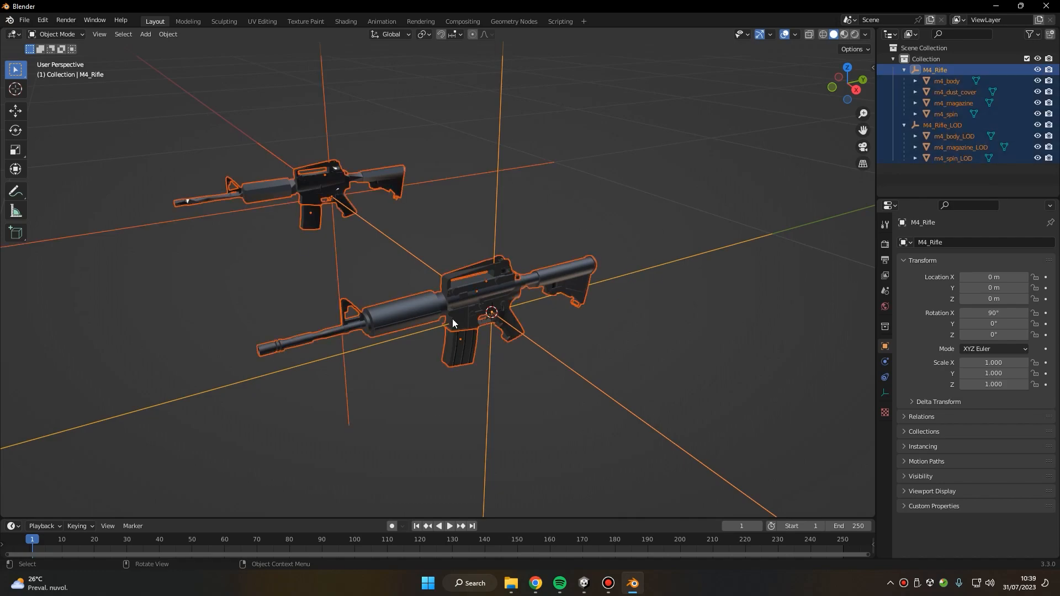
{"action": "key", "text": "ctrl+a"}
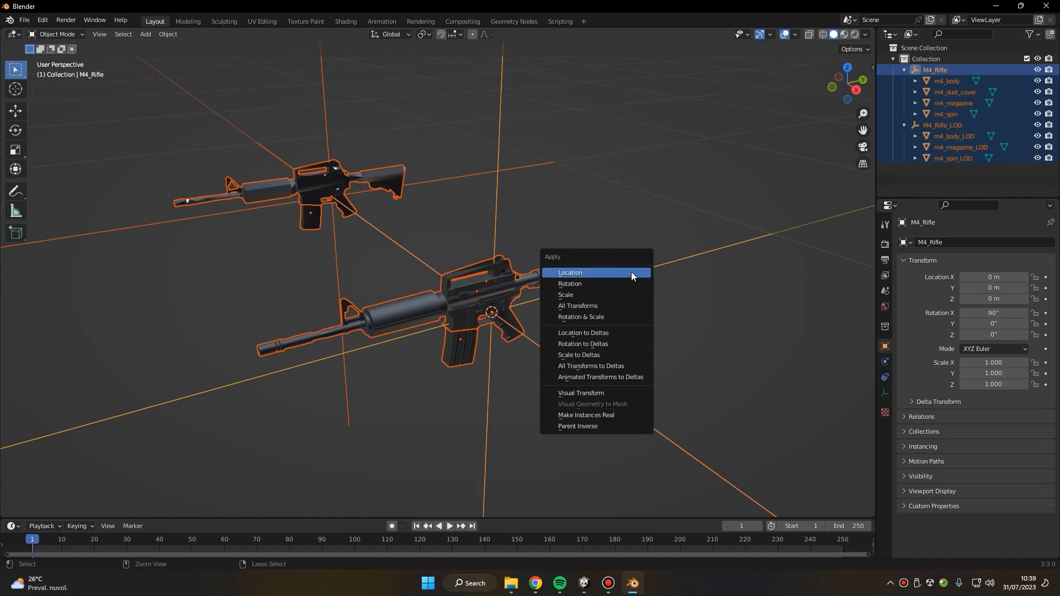
{"action": "left_click", "coordinate": [596, 316]}
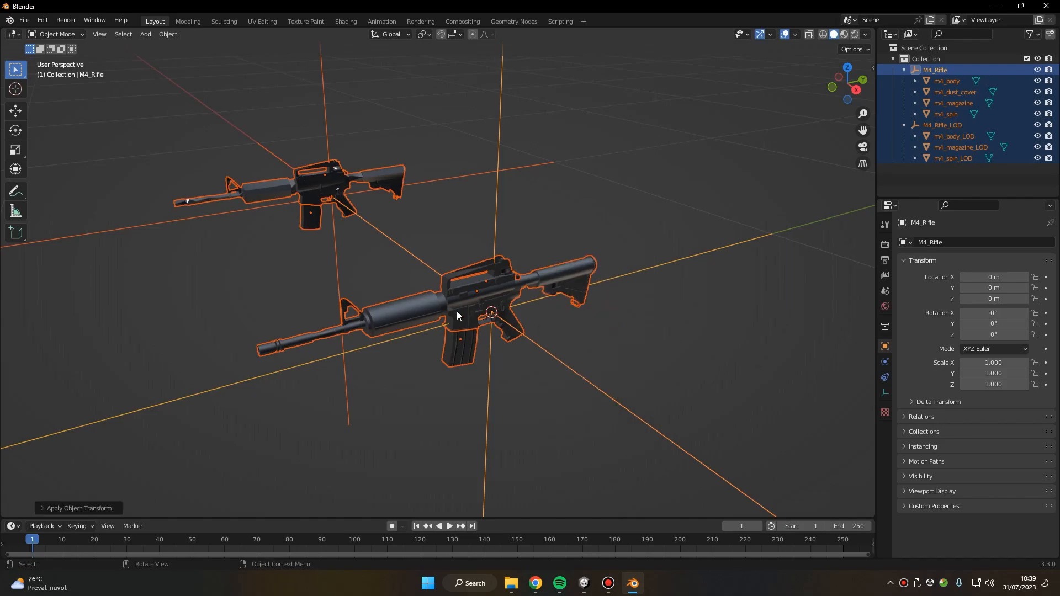
- Start an FBX export with Apply Scalings set to FBX Units Scale and Apply Transform enabled
{"action": "left_click", "coordinate": [21, 20]}
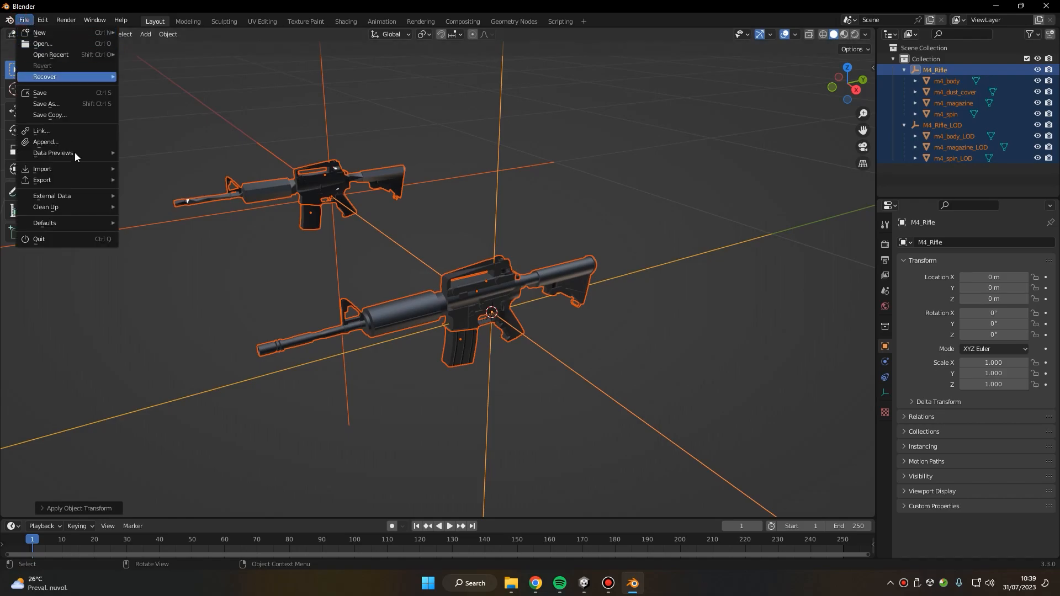
{"action": "mouse_move", "coordinate": [69, 182]}
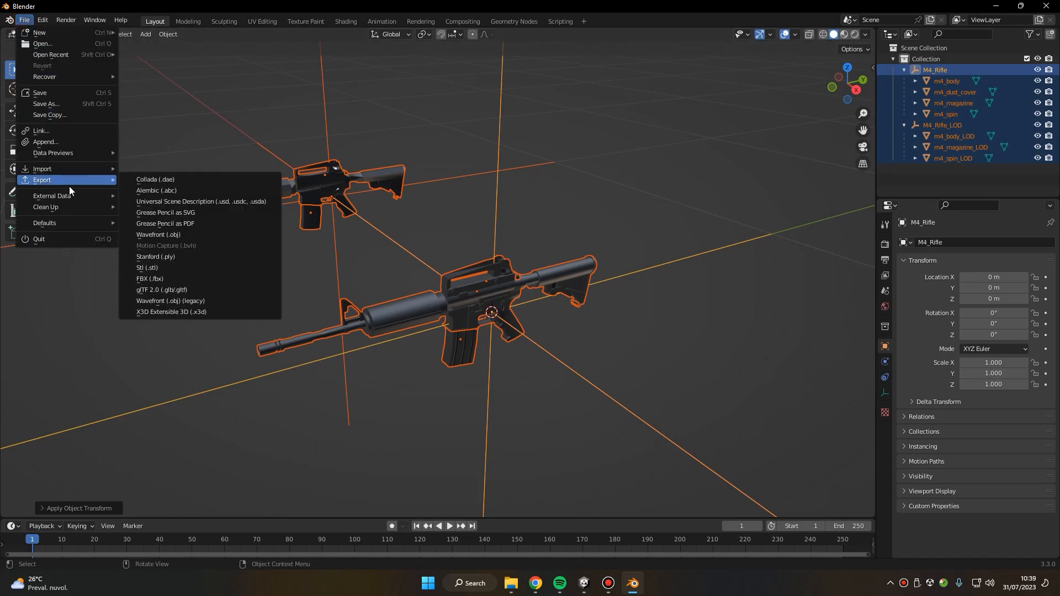
{"action": "left_click", "coordinate": [164, 279]}
{"action": "scroll", "coordinate": [826, 372], "scroll_direction": "down", "scroll_amount": 1}
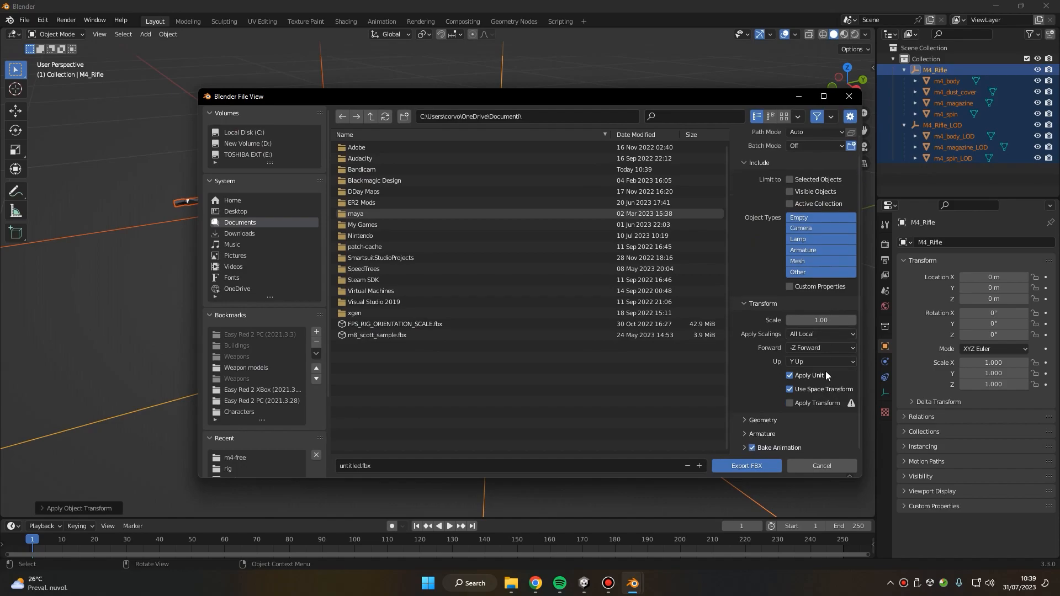
{"action": "left_click", "coordinate": [813, 332]}
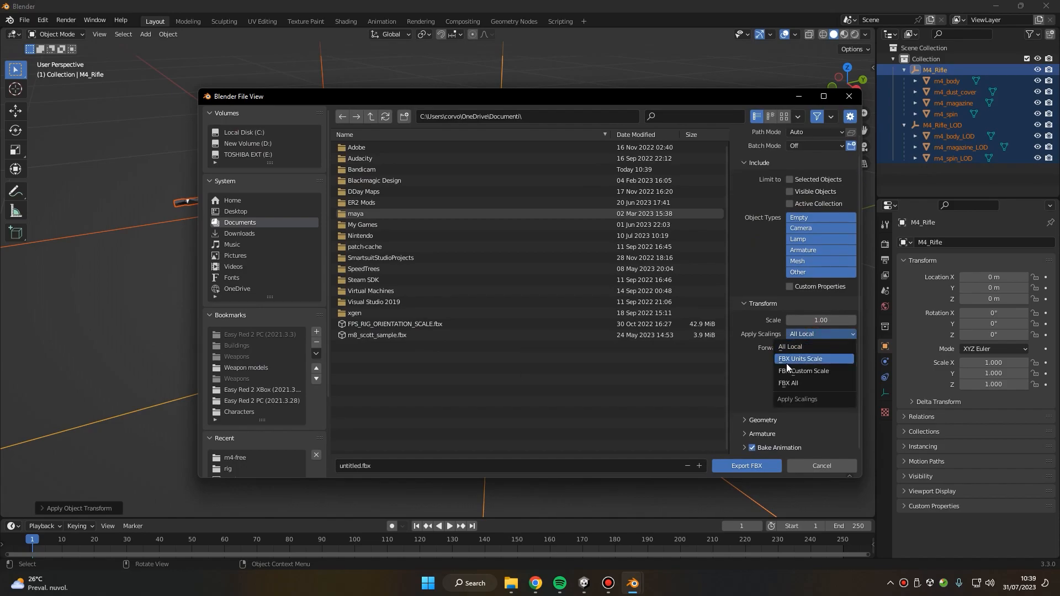
{"action": "left_click", "coordinate": [825, 359]}
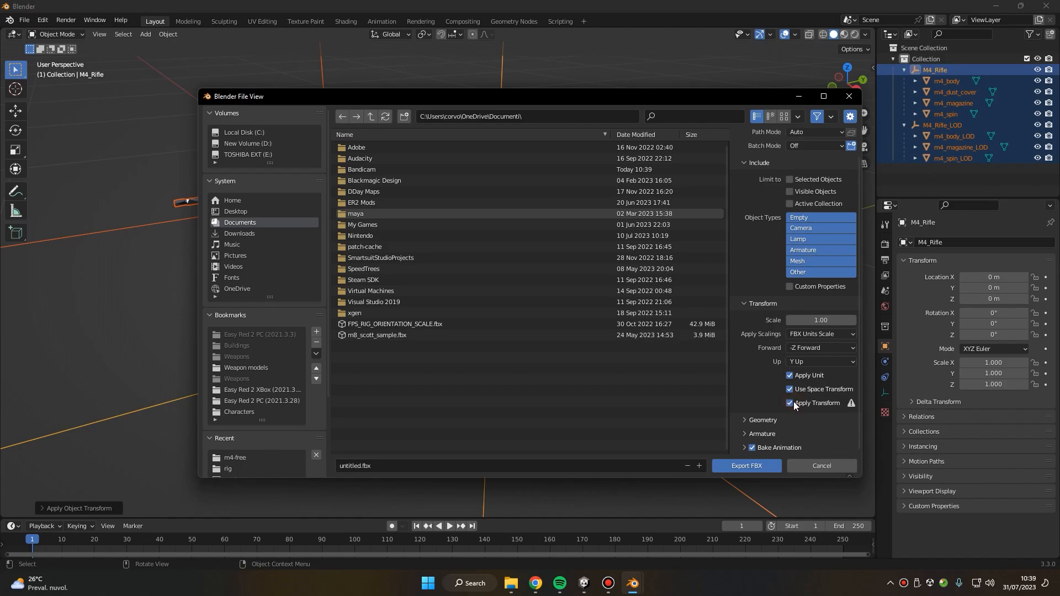
- Export the rifles over M4_low.fbx in the m4-free folder on the desktop
{"action": "left_click", "coordinate": [233, 202]}
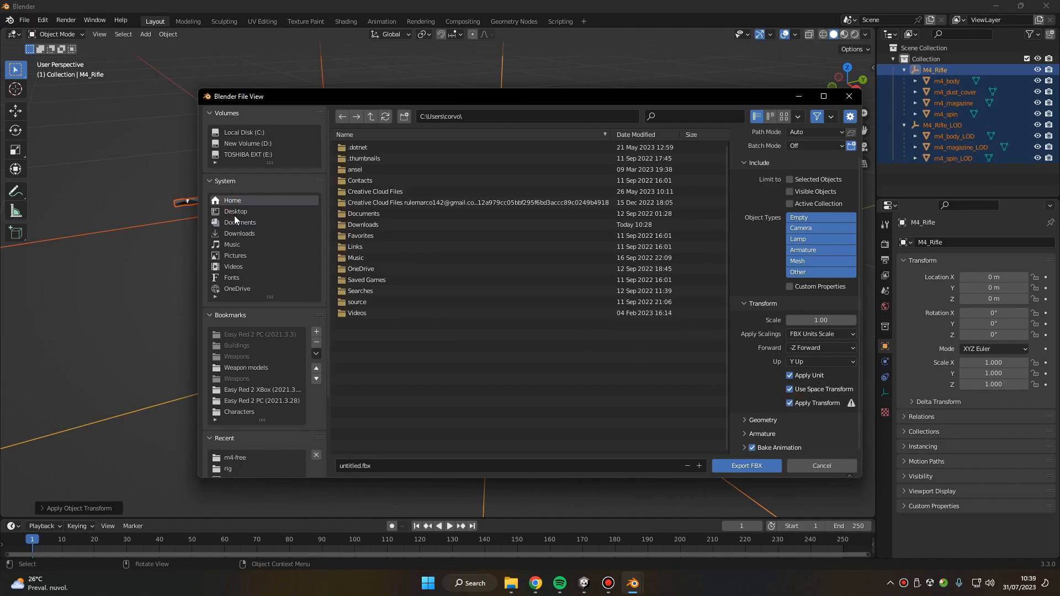
{"action": "left_click", "coordinate": [235, 212]}
{"action": "left_click", "coordinate": [388, 180]}
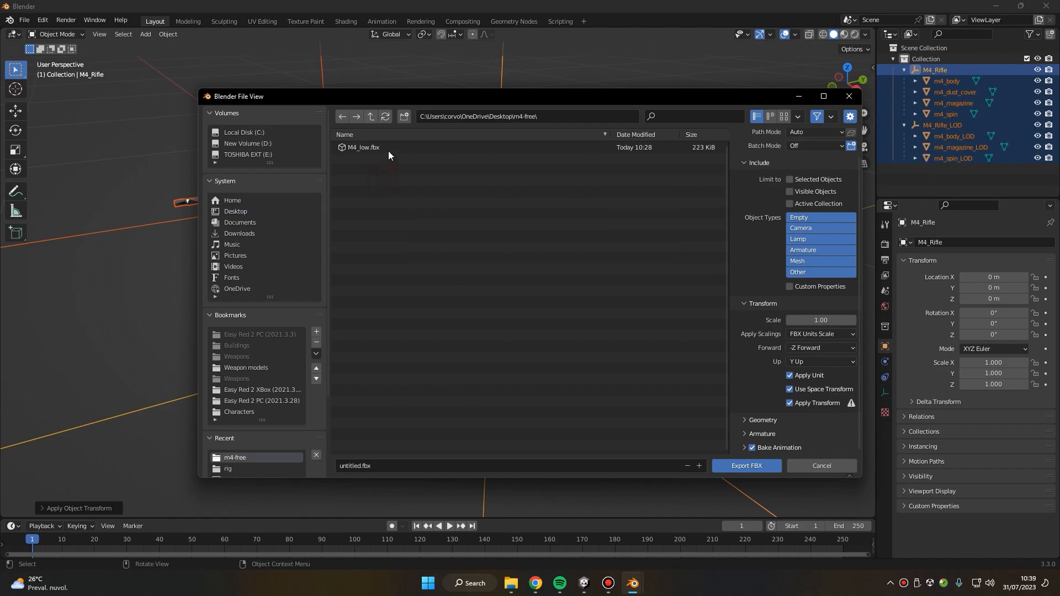
{"action": "left_click", "coordinate": [389, 148]}
{"action": "scroll", "coordinate": [815, 131], "scroll_direction": "up", "scroll_amount": 2}
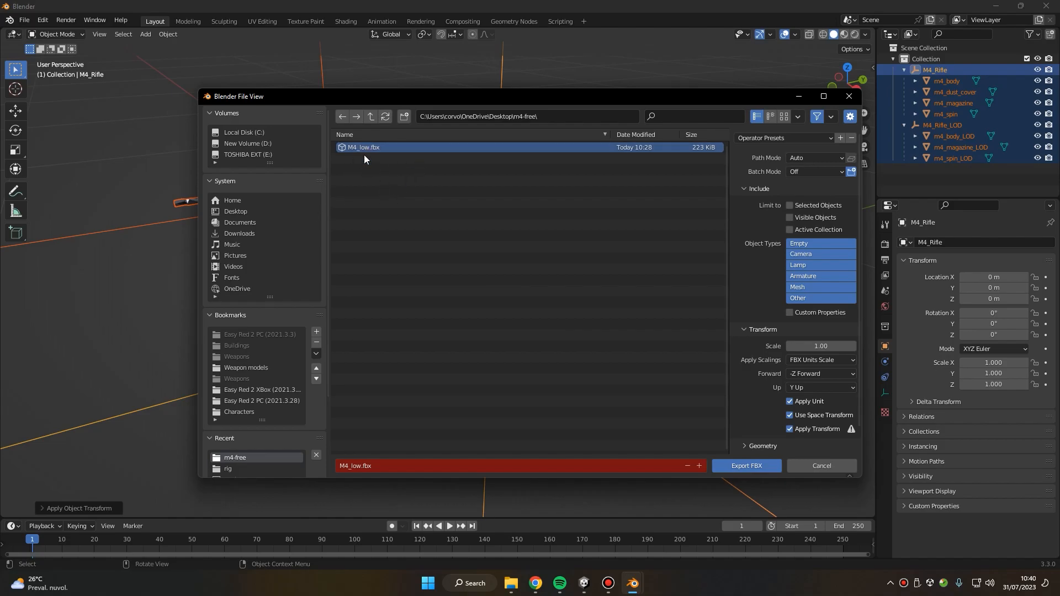
{"action": "left_click", "coordinate": [735, 464]}
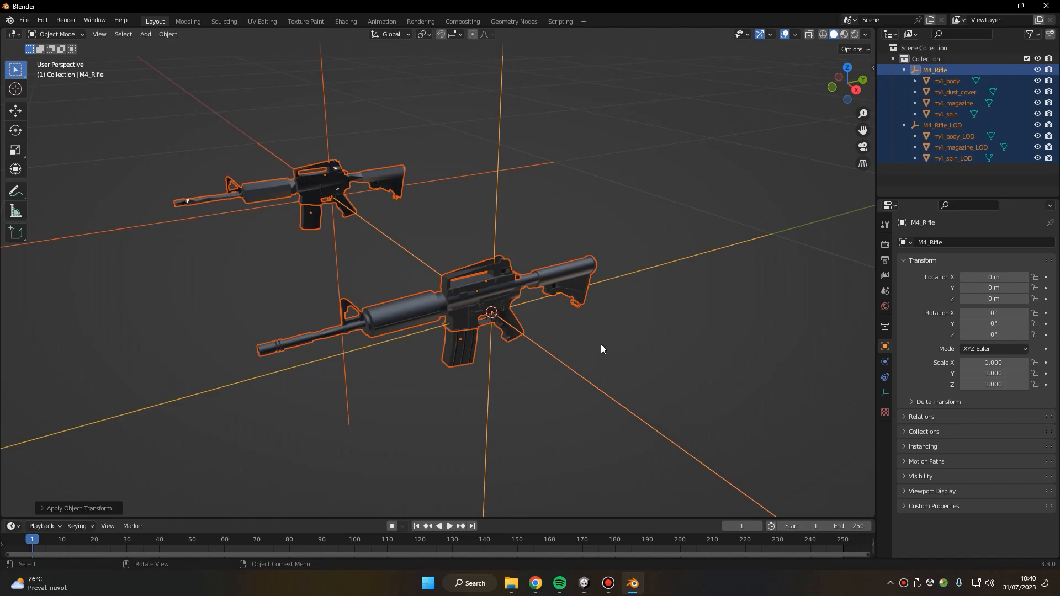
{"action": "left_click", "coordinate": [737, 303]}
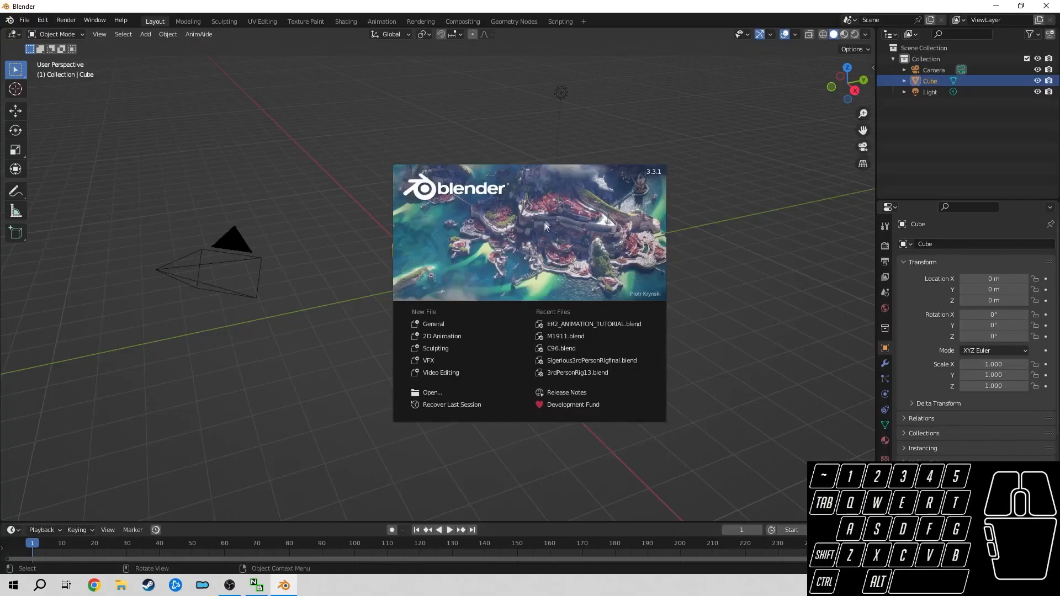
- Dismiss the splash screen, deselect everything, and begin opening another file without saving the untitled scene
{"action": "left_click", "coordinate": [330, 193]}
{"action": "key", "text": "a"}
{"action": "key", "text": "a"}
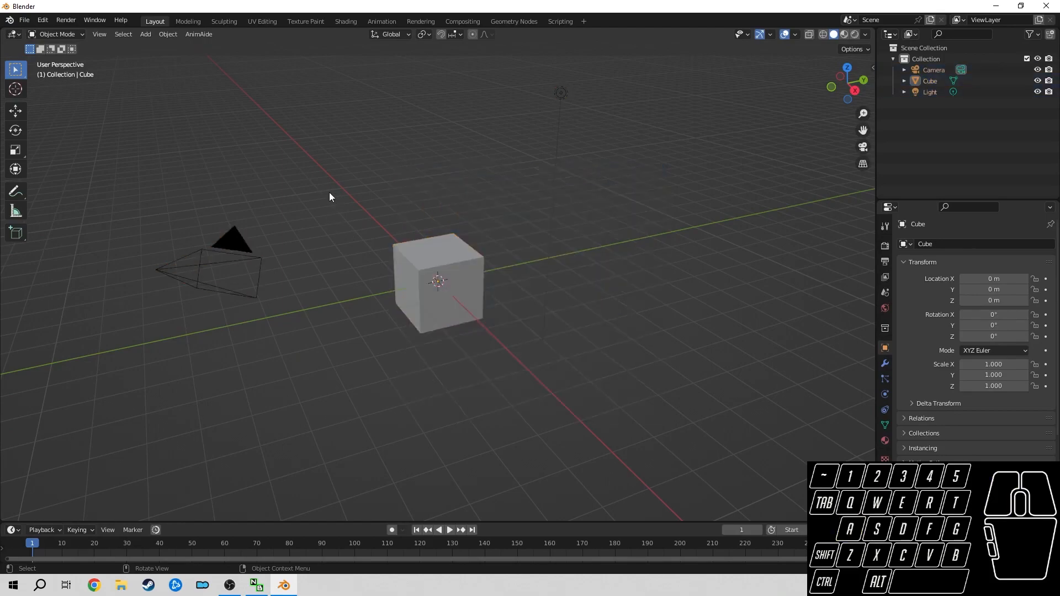
{"action": "left_click", "coordinate": [24, 21]}
{"action": "left_click", "coordinate": [25, 21]}
{"action": "left_click", "coordinate": [42, 43]}
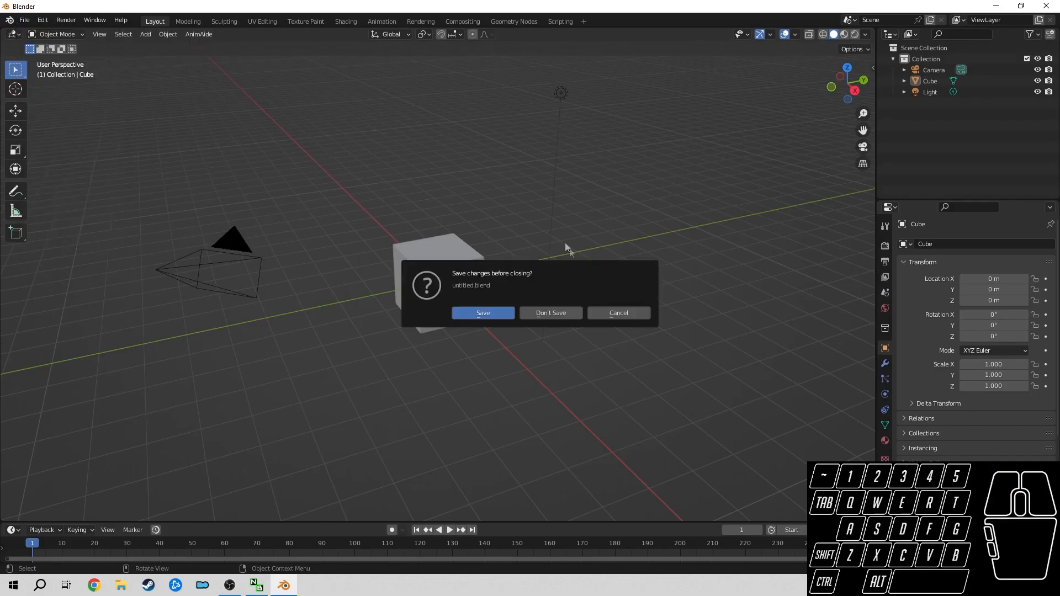
{"action": "left_click", "coordinate": [556, 315]}
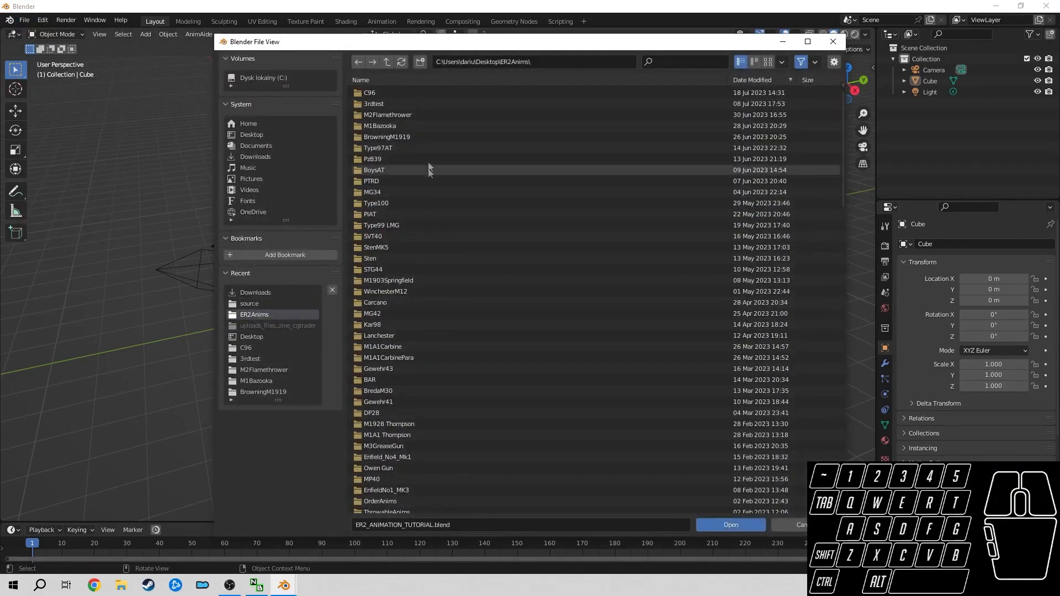
- Open ER2_ANIMATION_TUTORIAL.blend from the ER2Anims folder
{"action": "left_click", "coordinate": [260, 293]}
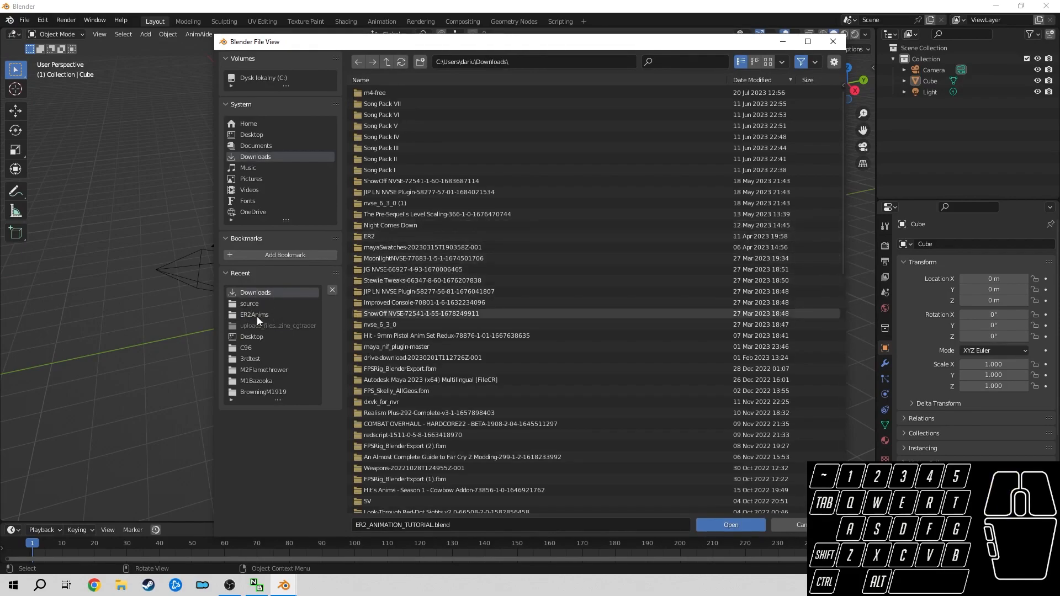
{"action": "left_click", "coordinate": [257, 314]}
{"action": "scroll", "coordinate": [578, 257], "scroll_direction": "down", "scroll_amount": 10}
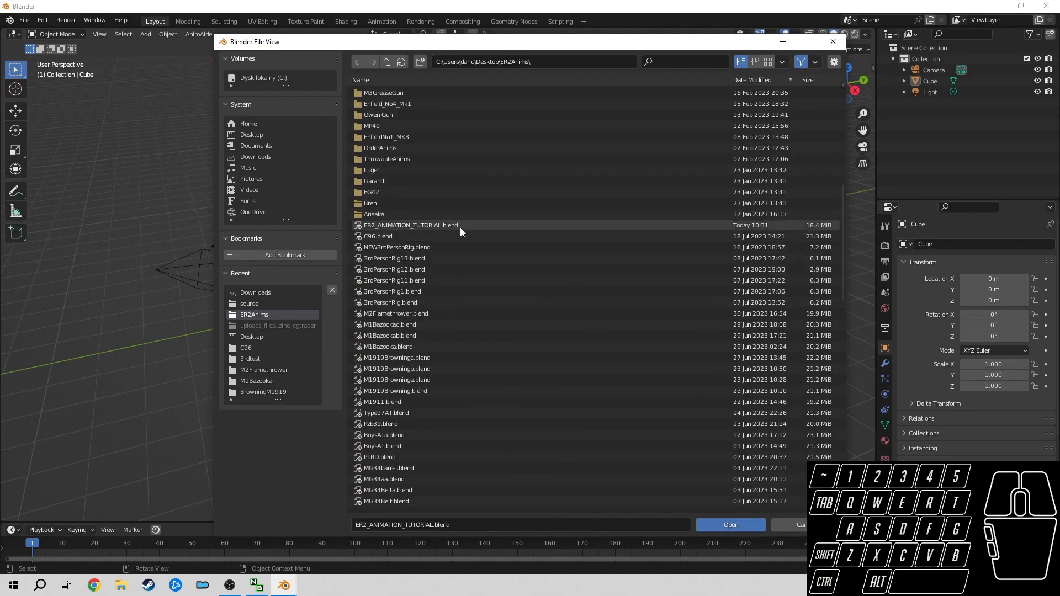
{"action": "left_click", "coordinate": [447, 224]}
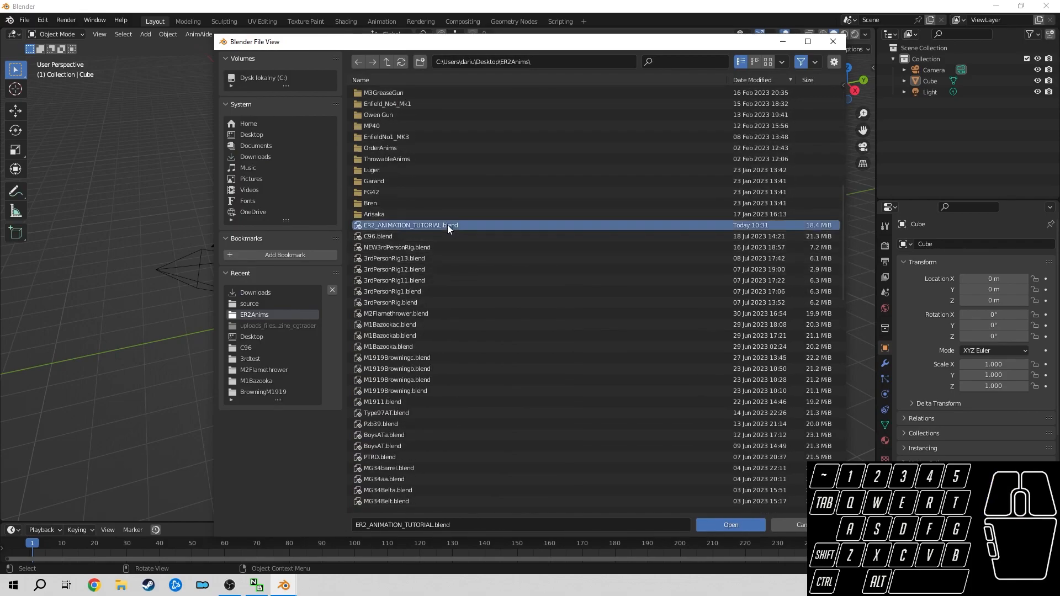
{"action": "left_click", "coordinate": [749, 522]}
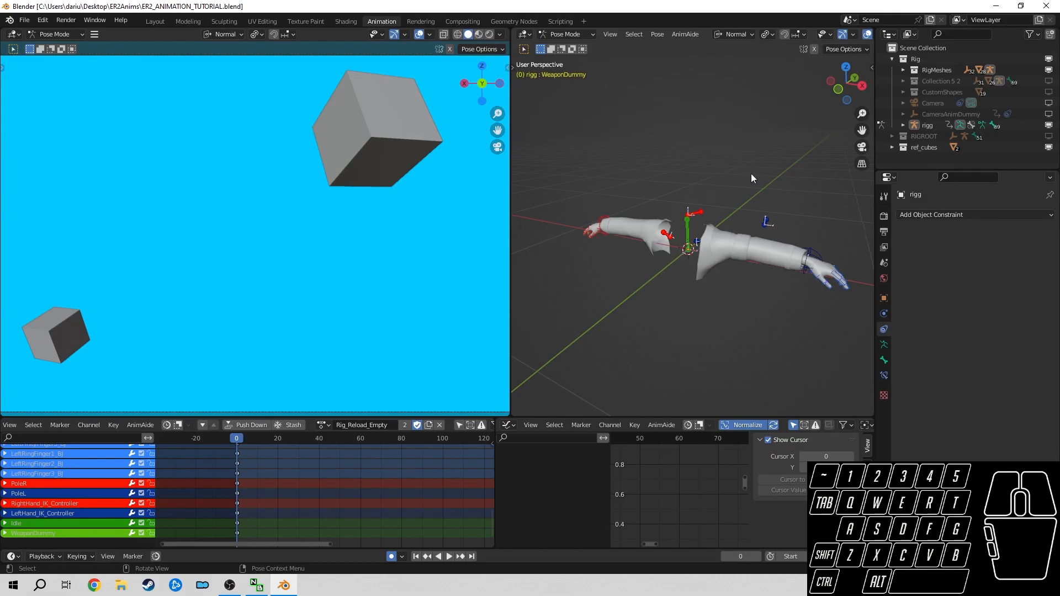
{"action": "left_click", "coordinate": [739, 198]}
{"action": "key", "text": "a"}
{"action": "key", "text": "a"}
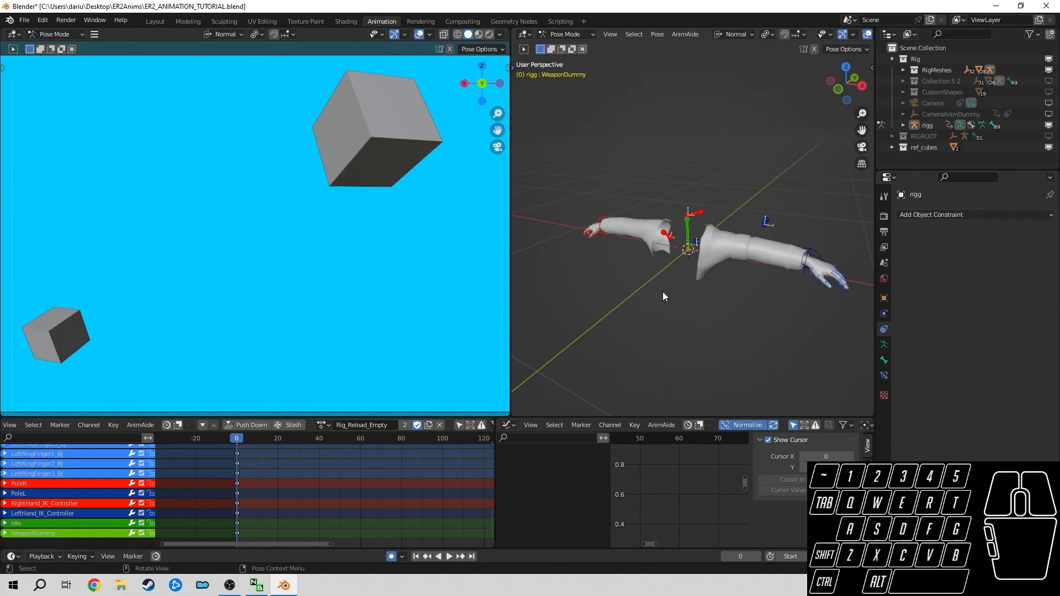
{"action": "left_click", "coordinate": [24, 21]}
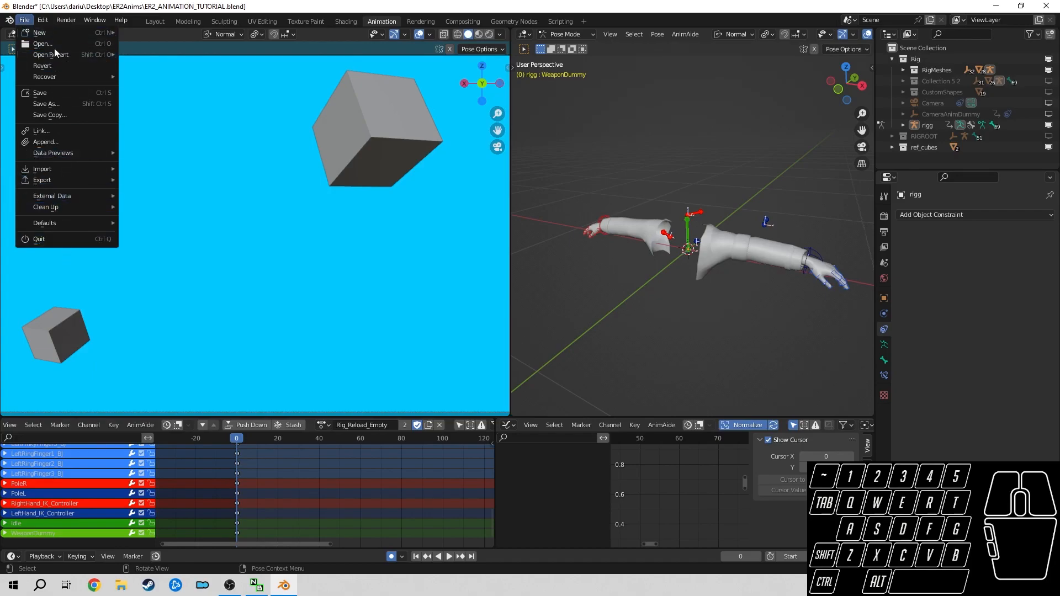
{"action": "mouse_move", "coordinate": [30, 27]}
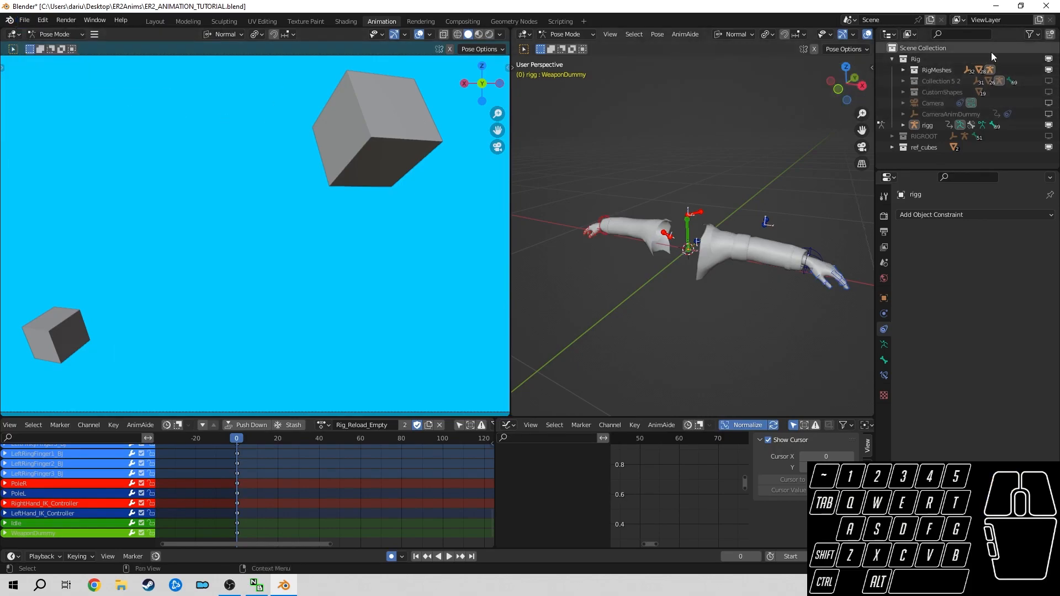
- Add a new collection directly under the Scene Collection and isolate it so every other collection is hidden
{"action": "left_click", "coordinate": [939, 49]}
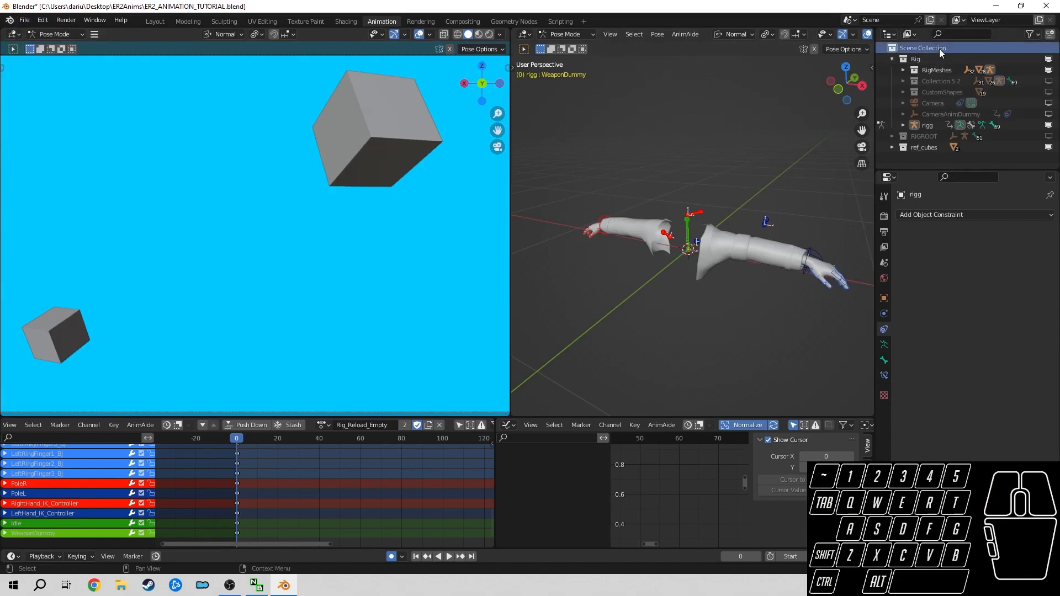
{"action": "left_click", "coordinate": [1051, 37]}
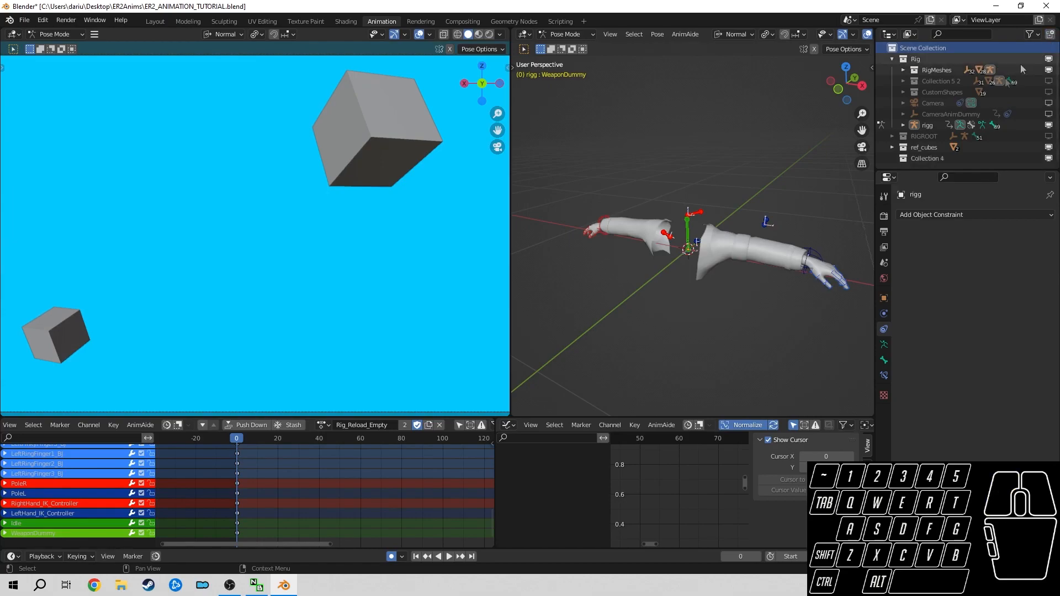
{"action": "left_click", "coordinate": [932, 158]}
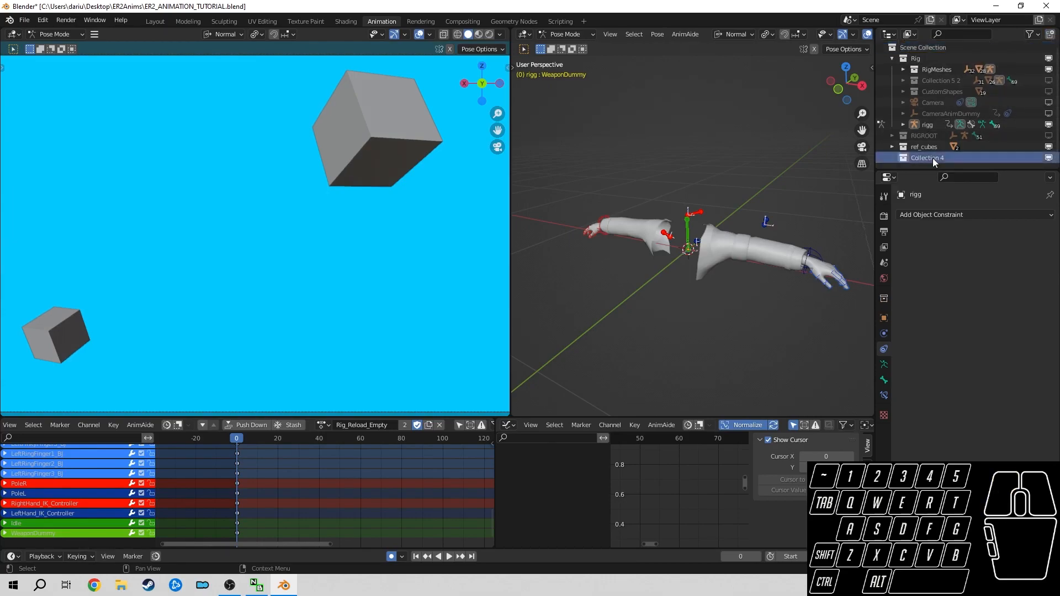
{"action": "left_click", "coordinate": [1048, 158], "text": "ctrl"}
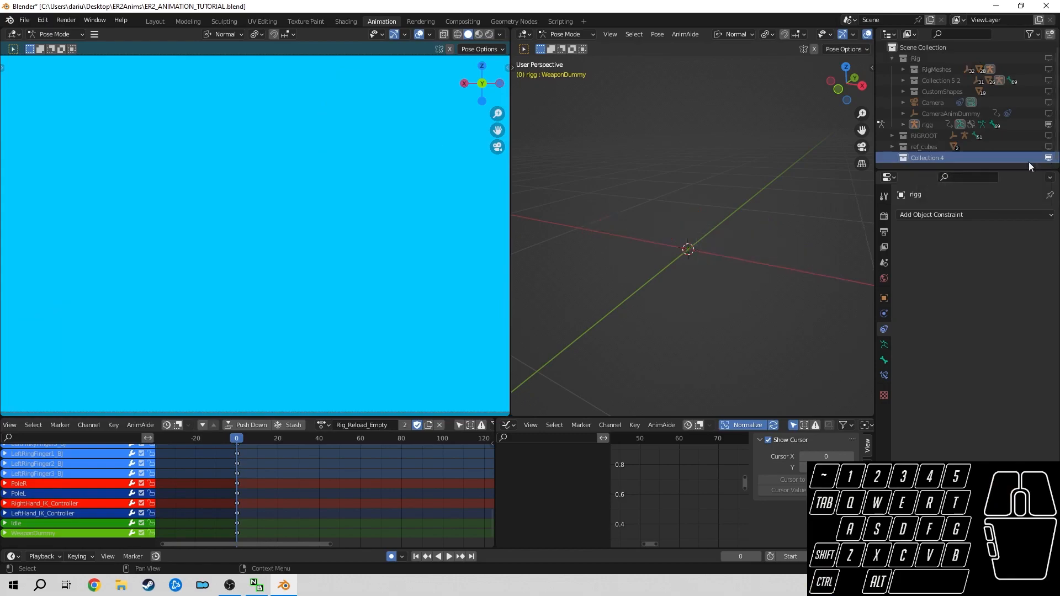
{"action": "left_click", "coordinate": [935, 161]}
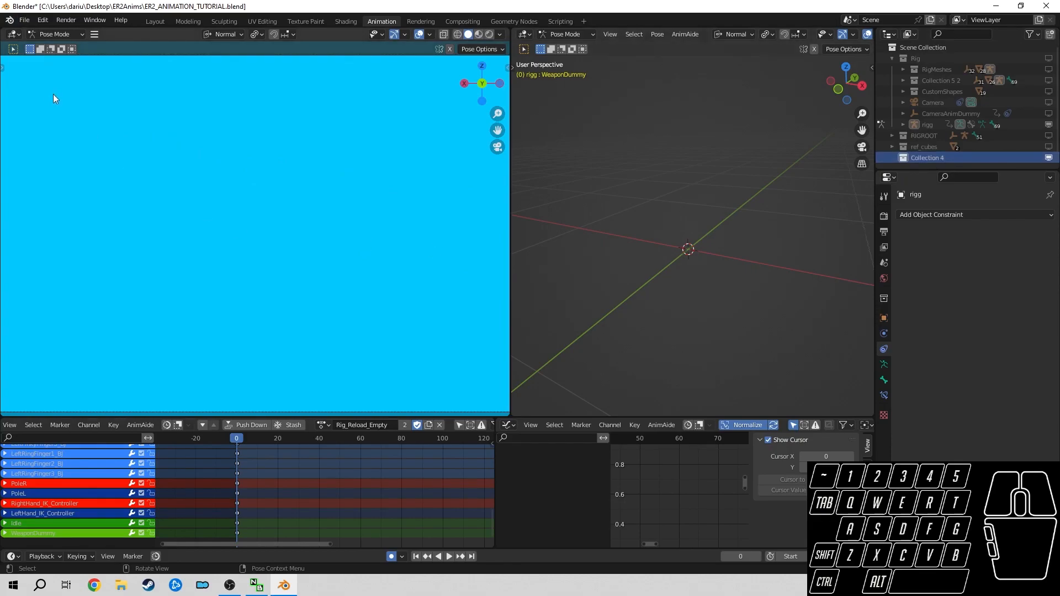
- Import M4_low.fbx from the Downloads folder into the new, empty collection
{"action": "left_click", "coordinate": [24, 21]}
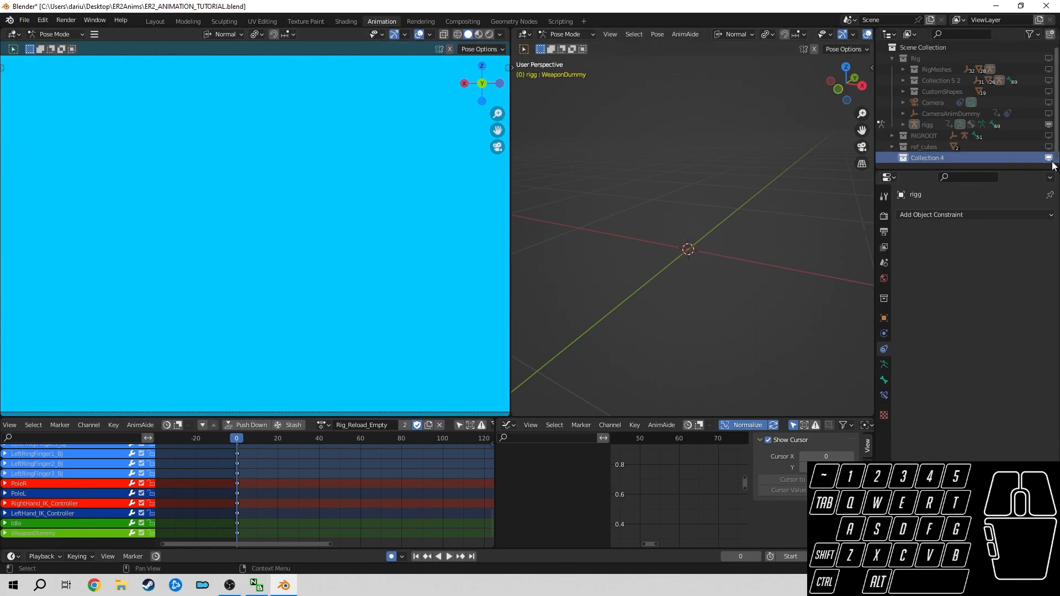
{"action": "left_click", "coordinate": [24, 21]}
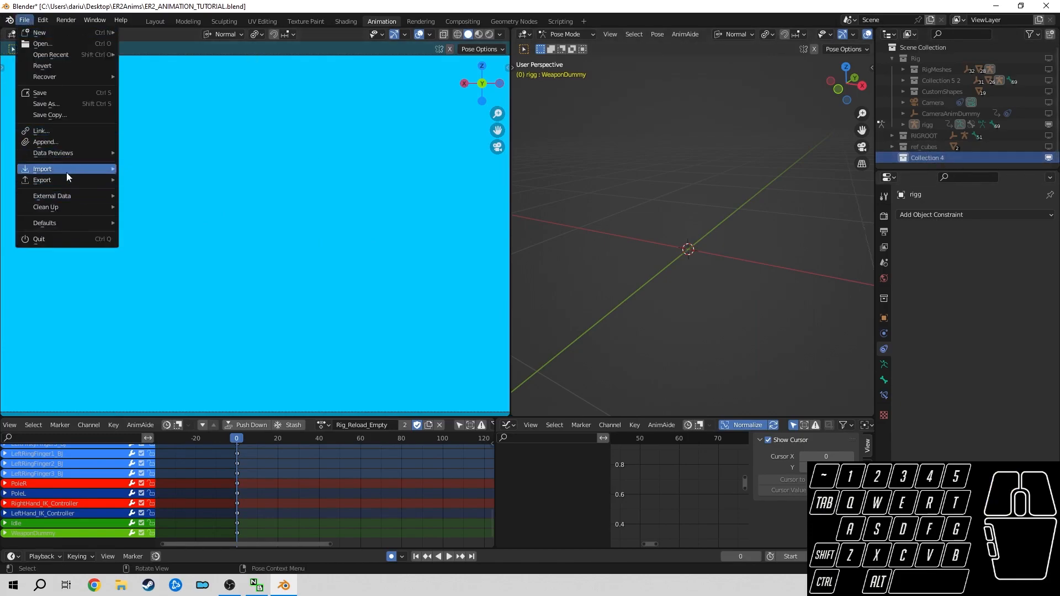
{"action": "mouse_move", "coordinate": [66, 172]}
{"action": "left_click", "coordinate": [165, 356]}
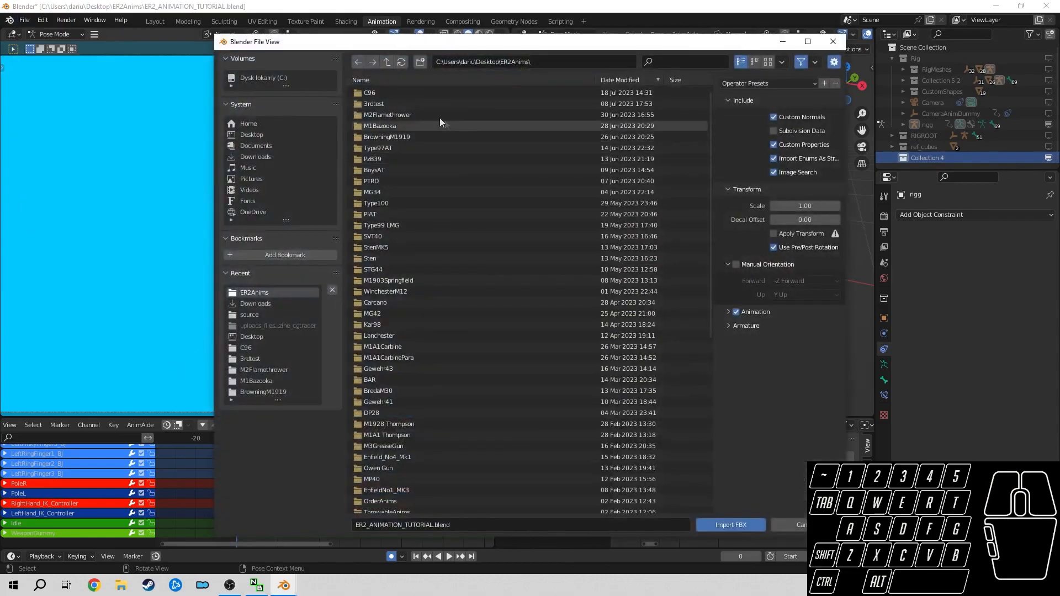
{"action": "left_click", "coordinate": [255, 156]}
{"action": "scroll", "coordinate": [498, 285], "scroll_direction": "down", "scroll_amount": 10}
{"action": "scroll", "coordinate": [498, 283], "scroll_direction": "down", "scroll_amount": 5}
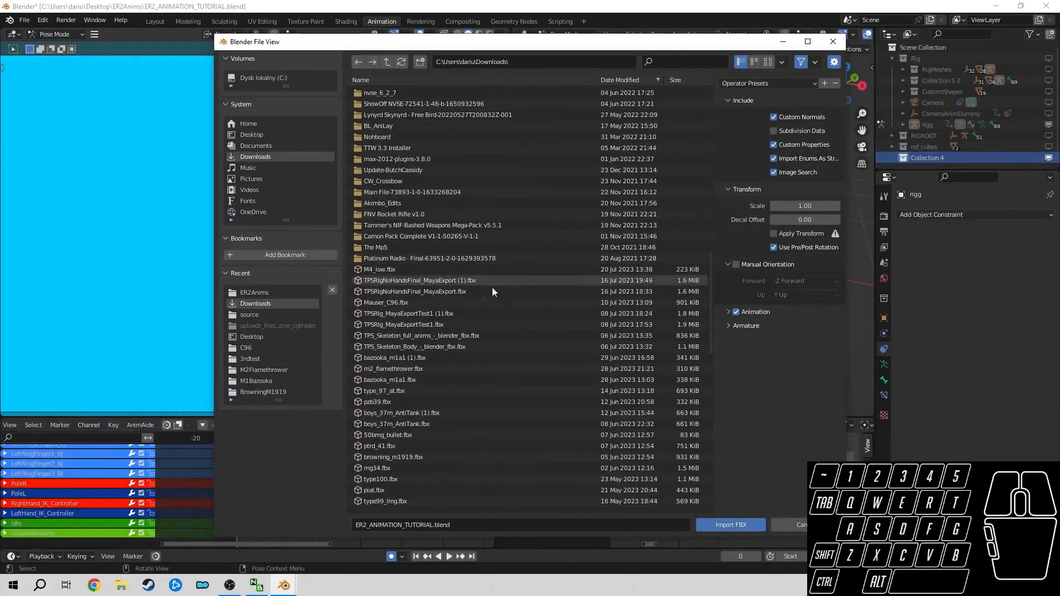
{"action": "left_click", "coordinate": [413, 269]}
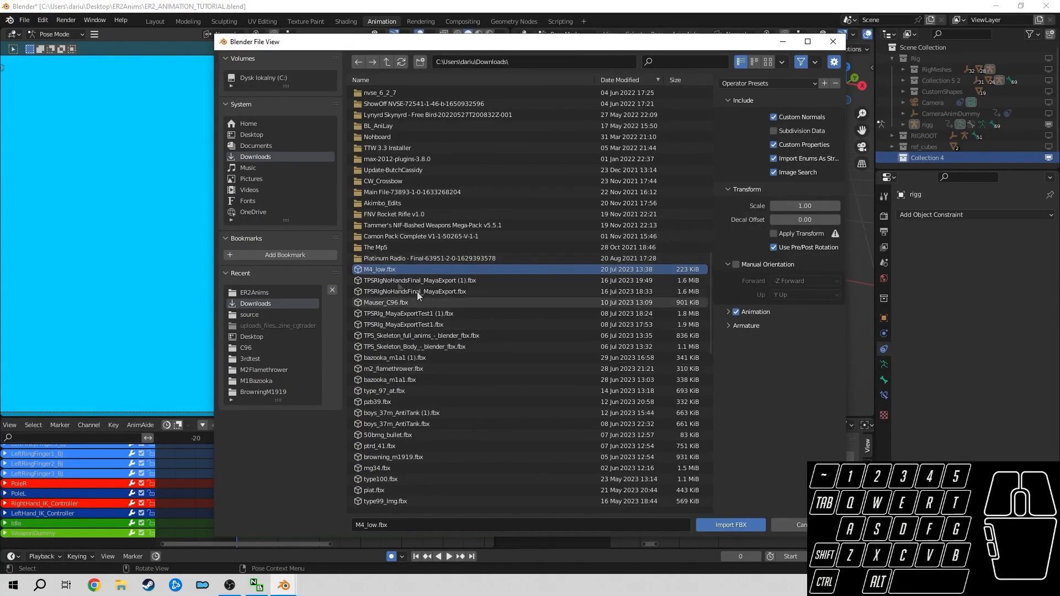
{"action": "left_click", "coordinate": [745, 523]}
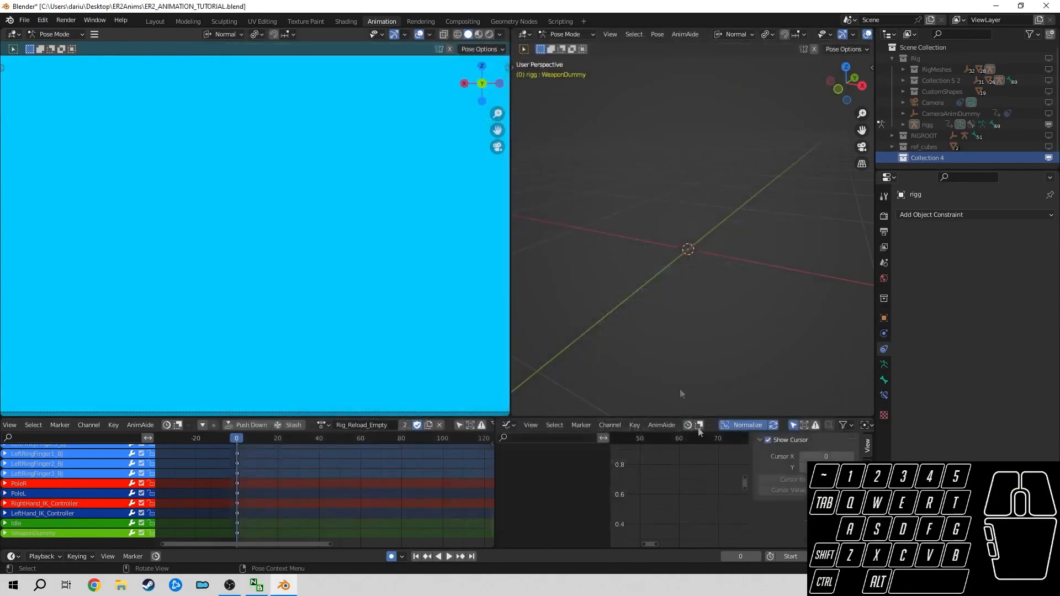
- Examine the imported rifles and check which one is M4_Rifle and which is M4_Rifle_LOD
{"action": "middle_click_drag", "start_coordinate": [665, 273], "coordinate": [690, 279], "text": "shift"}
{"action": "middle_click_drag", "start_coordinate": [690, 279], "coordinate": [663, 253]}
{"action": "scroll", "coordinate": [678, 245], "scroll_direction": "up", "scroll_amount": 4}
{"action": "scroll", "coordinate": [744, 260], "scroll_direction": "down", "scroll_amount": 4}
{"action": "mouse_move", "coordinate": [774, 237]}
{"action": "middle_mouse_down"}
{"action": "mouse_move", "coordinate": [763, 207]}
{"action": "mouse_move", "coordinate": [762, 254]}
{"action": "middle_mouse_up"}
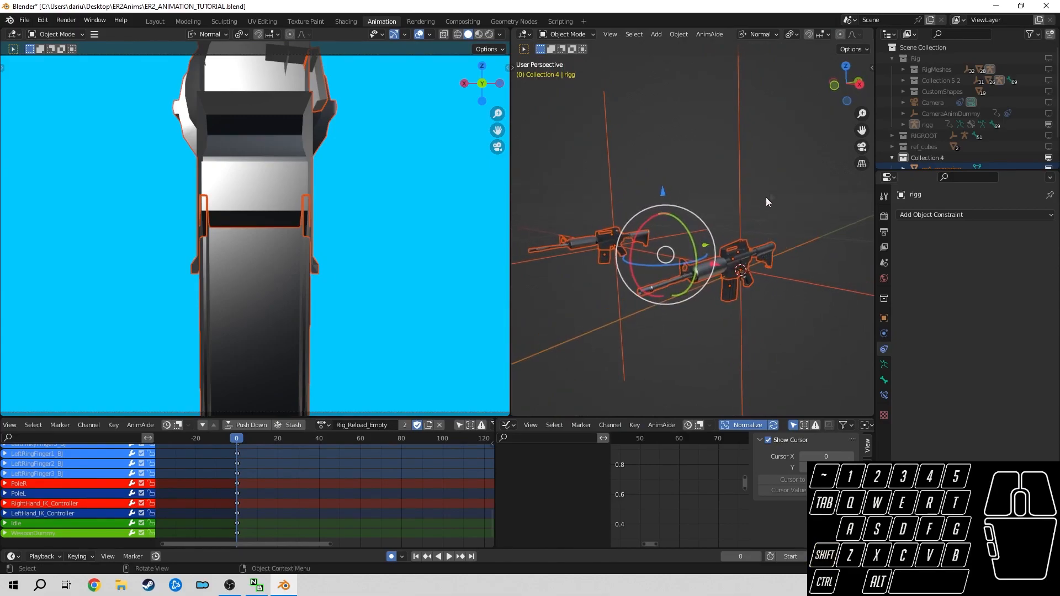
{"action": "left_click", "coordinate": [608, 177]}
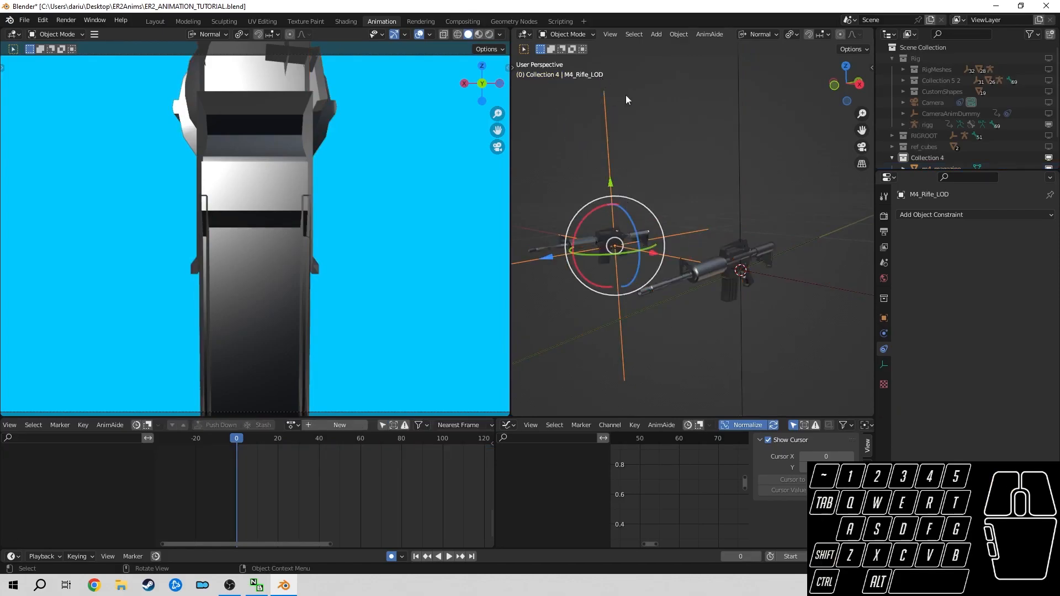
{"action": "left_click", "coordinate": [760, 207]}
{"action": "left_click", "coordinate": [740, 301]}
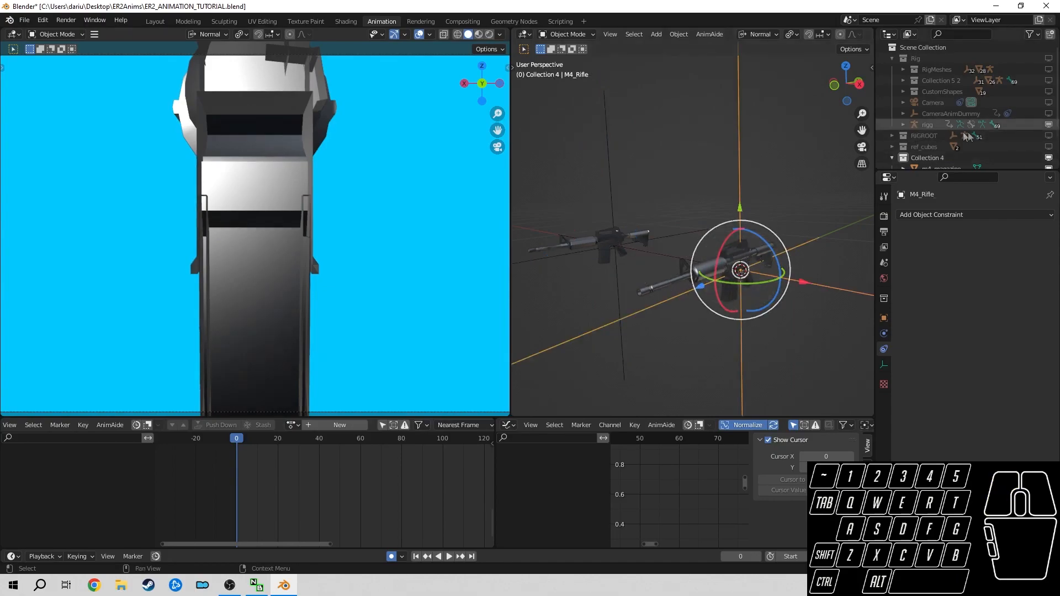
{"action": "scroll", "coordinate": [970, 135], "scroll_direction": "down", "scroll_amount": 3}
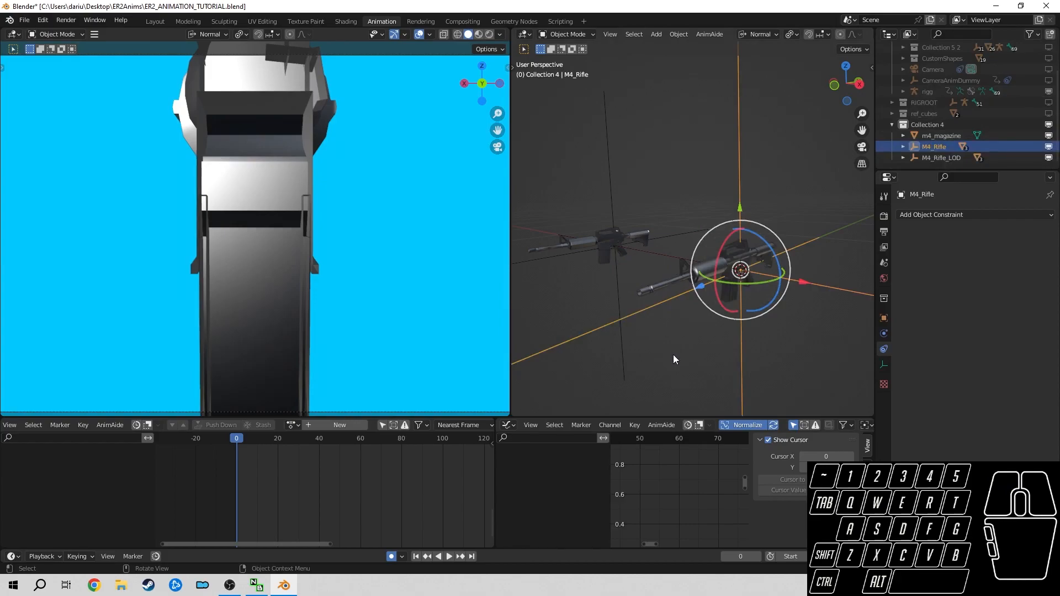
{"action": "left_click", "coordinate": [613, 243]}
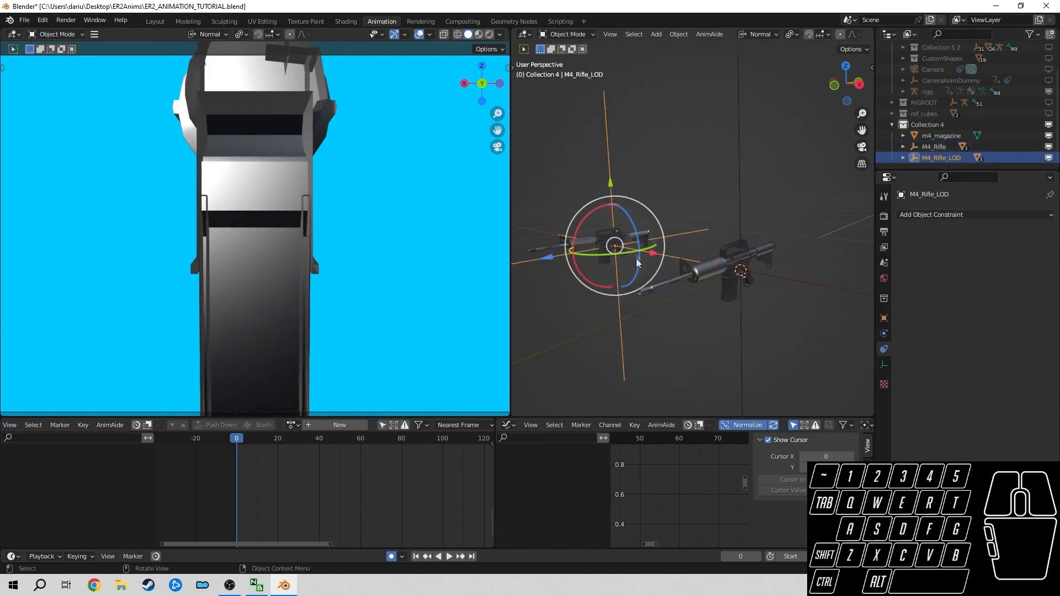
- Add a nested collection inside Collection 4
{"action": "left_click", "coordinate": [934, 124]}
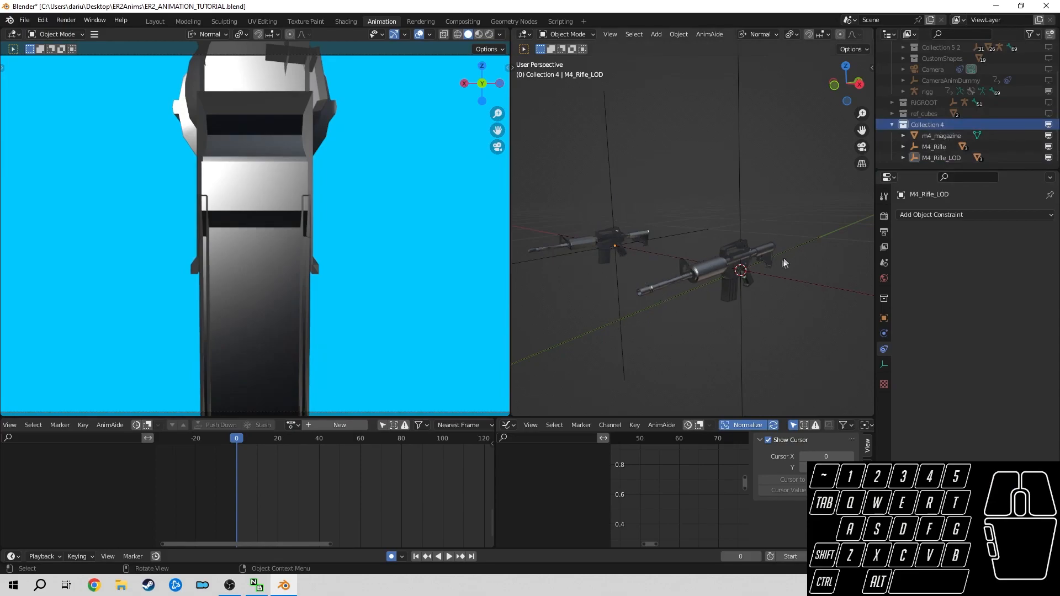
{"action": "left_click", "coordinate": [923, 118]}
{"action": "left_click", "coordinate": [923, 127]}
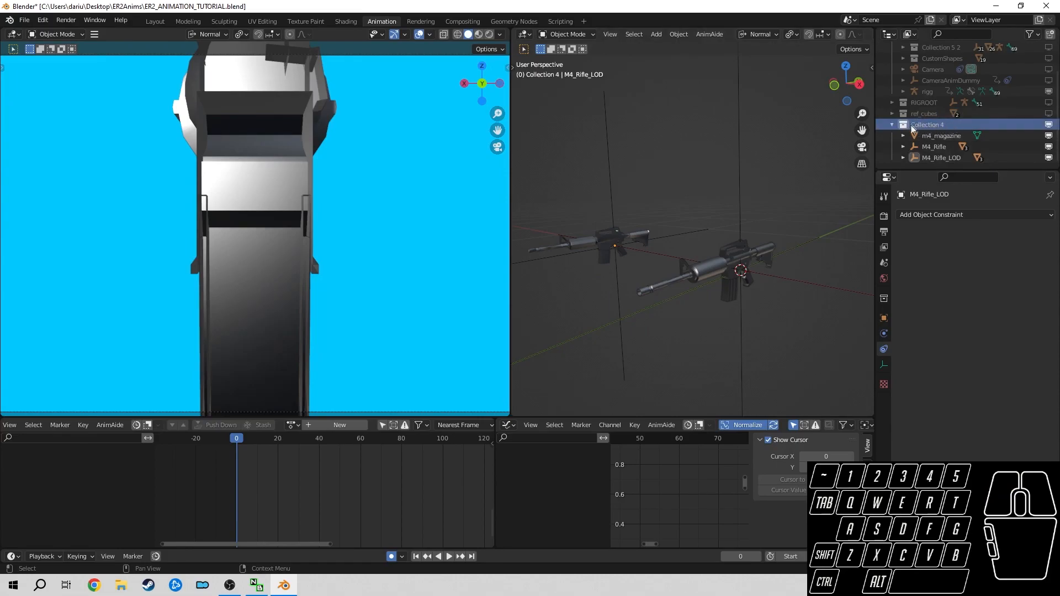
{"action": "left_click", "coordinate": [927, 114]}
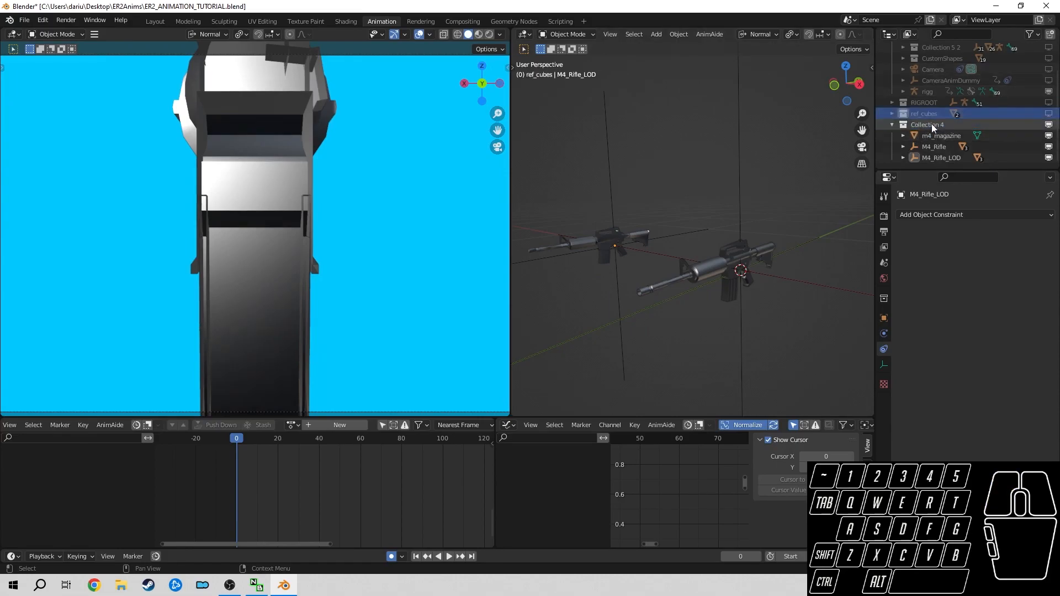
{"action": "left_click", "coordinate": [921, 126]}
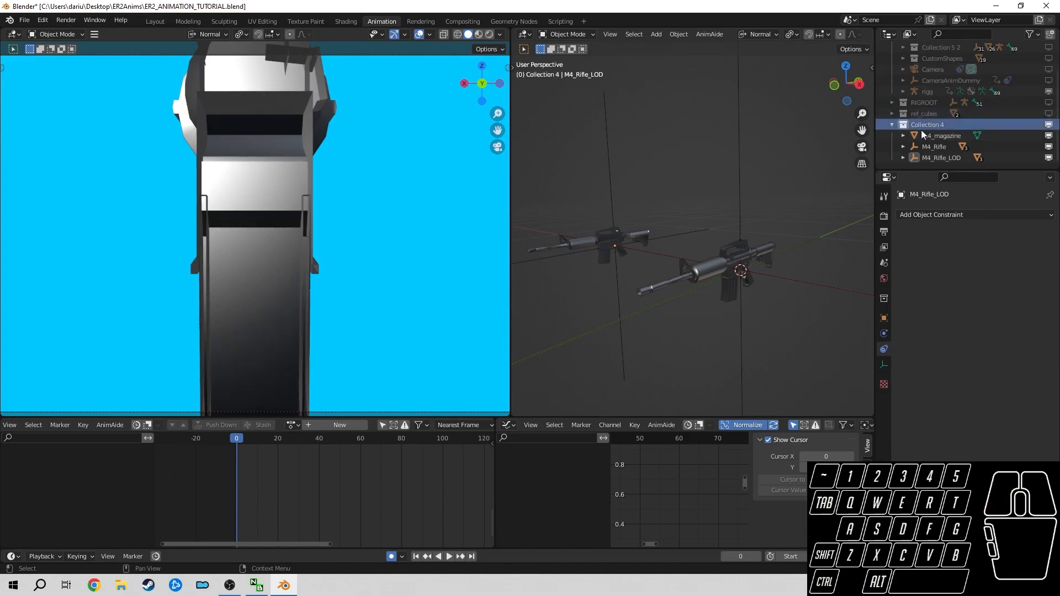
{"action": "left_click", "coordinate": [1049, 35]}
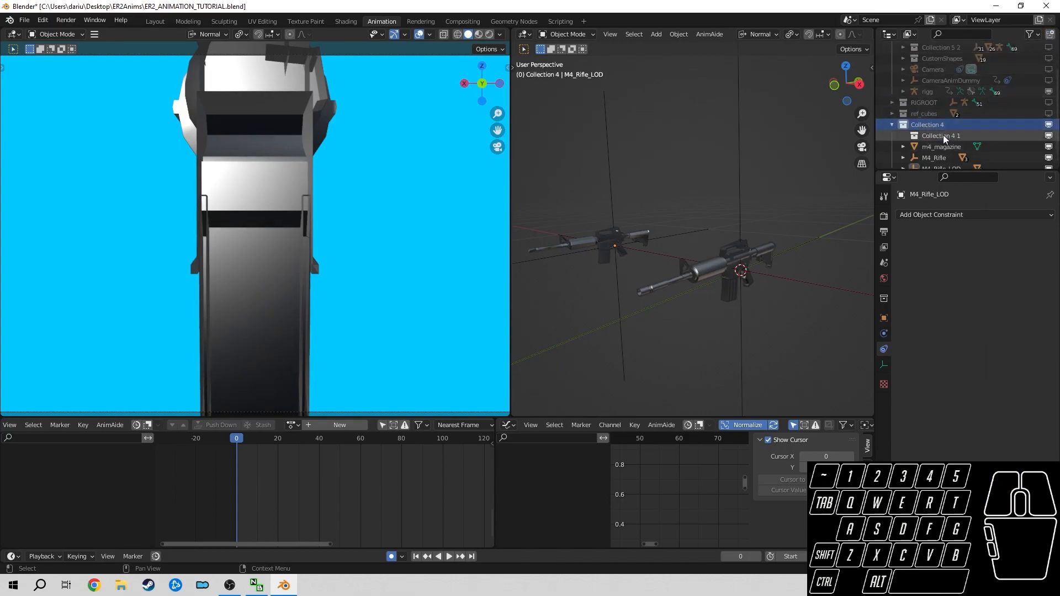
{"action": "left_click", "coordinate": [944, 129]}
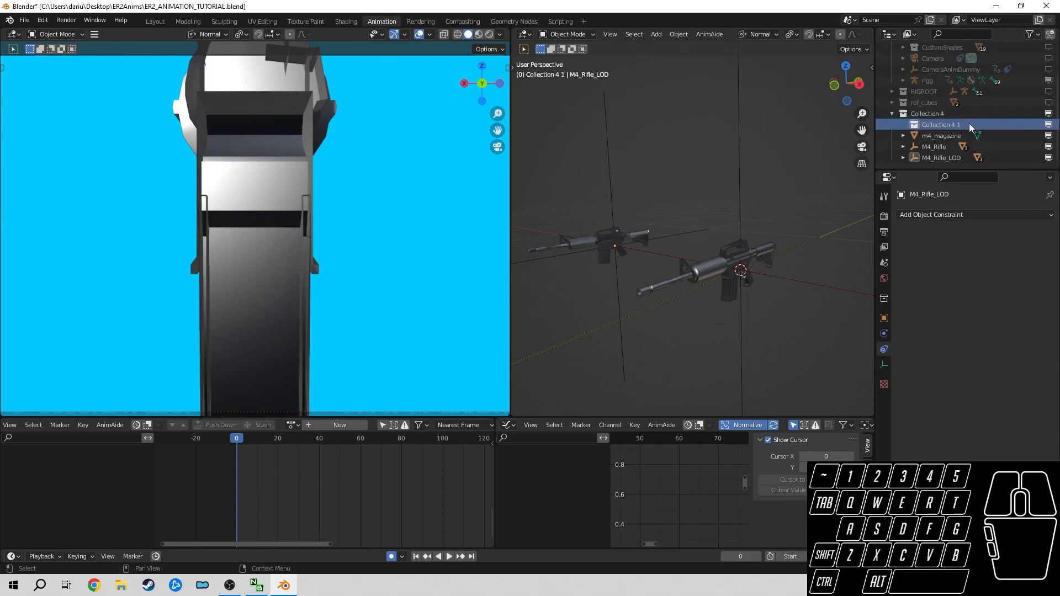
- Select the whole M4_Rifle_LOD hierarchy and move it into the nested collection inside Collection 4
{"action": "left_click", "coordinate": [933, 157]}
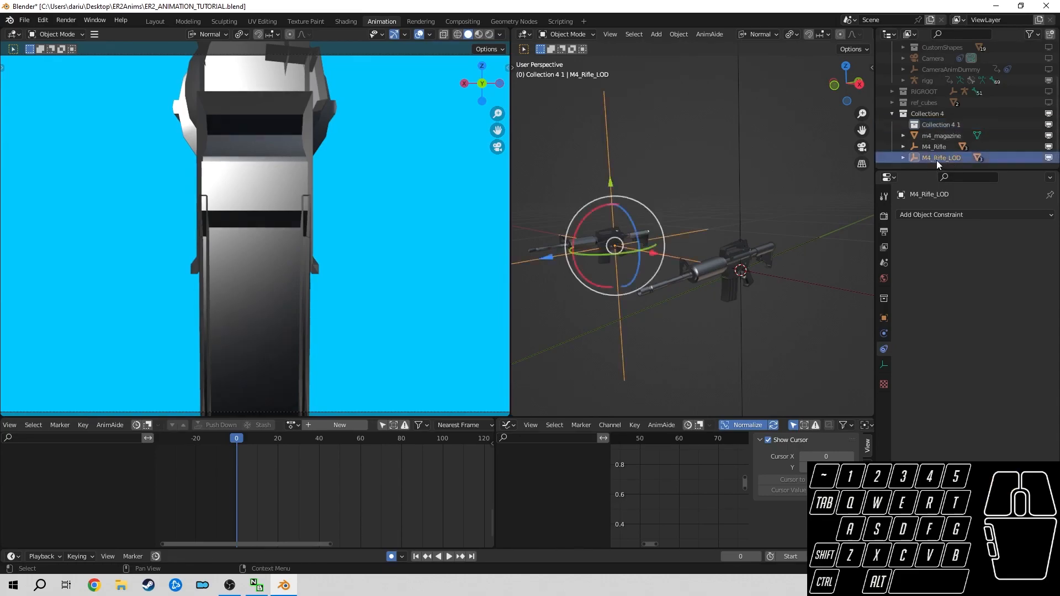
{"action": "left_click", "coordinate": [696, 159]}
{"action": "left_click", "coordinate": [950, 158]}
{"action": "right_click", "coordinate": [940, 158]}
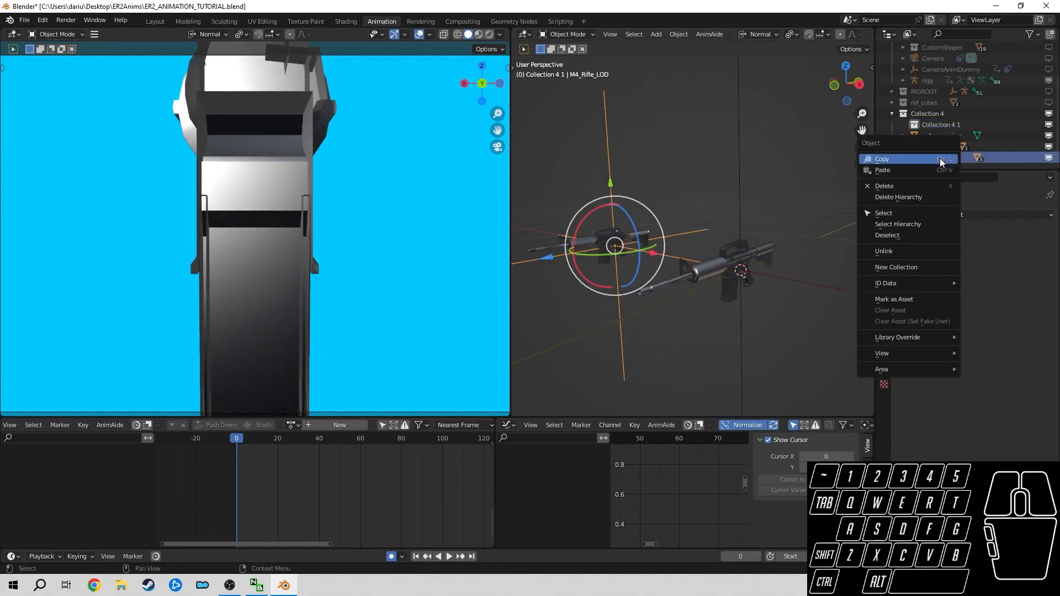
{"action": "left_click", "coordinate": [937, 223]}
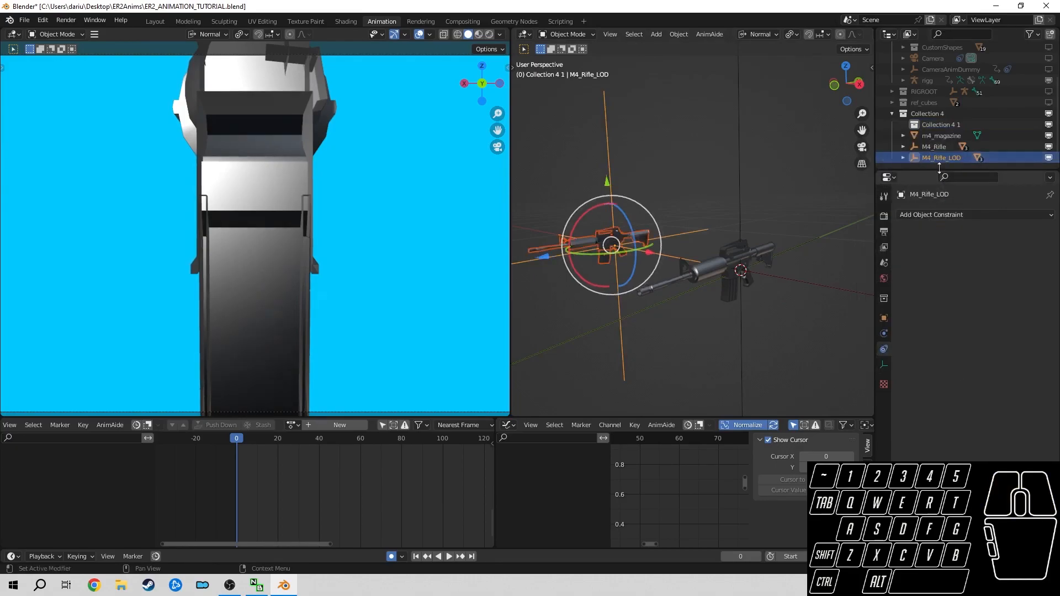
{"action": "left_click_drag", "start_coordinate": [929, 157], "coordinate": [935, 124]}
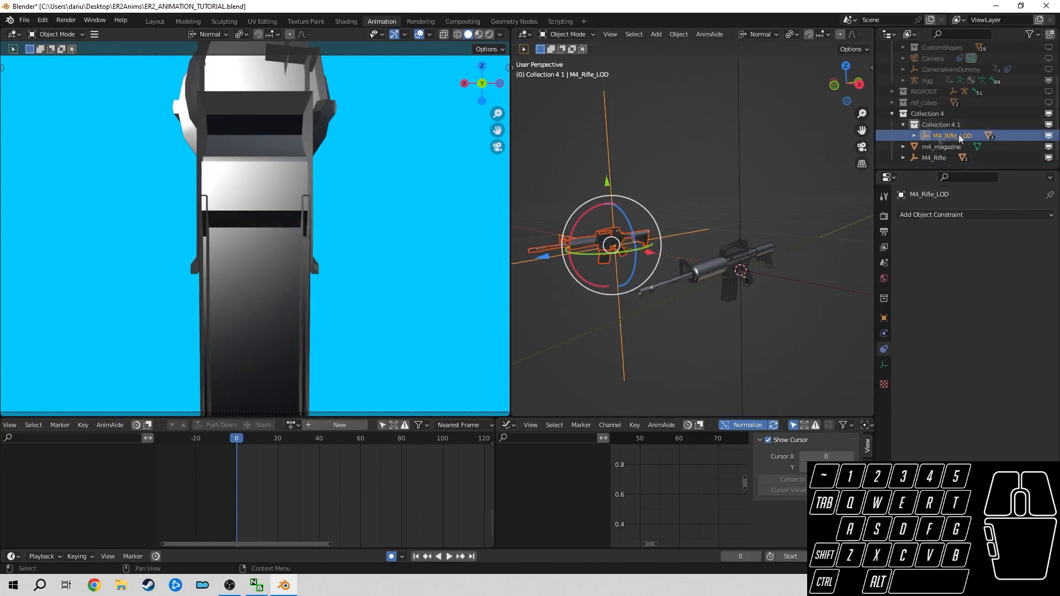
- Hide the nested collection holding M4_Rifle_LOD and collapse its parent Collection 4 in the scene hierarchy
{"action": "left_click", "coordinate": [901, 125]}
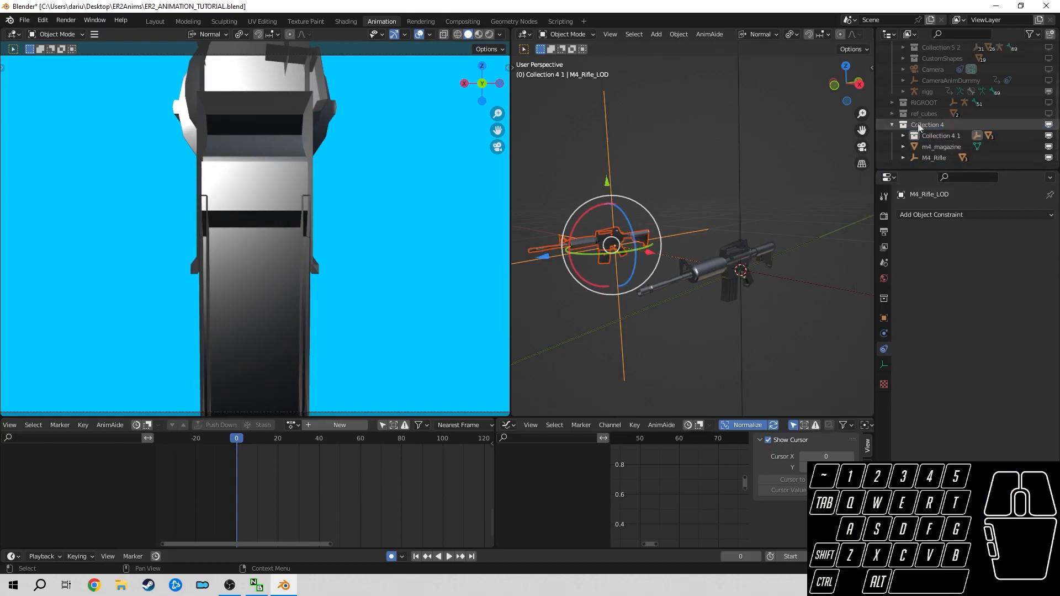
{"action": "left_click", "coordinate": [1048, 137]}
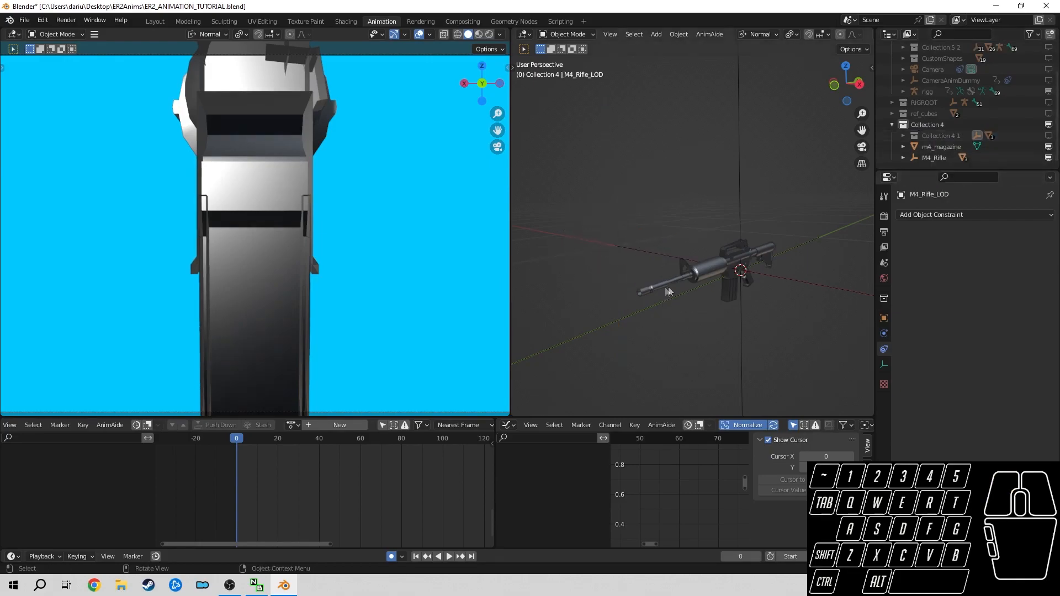
{"action": "middle_click_drag", "start_coordinate": [754, 309], "coordinate": [740, 303]}
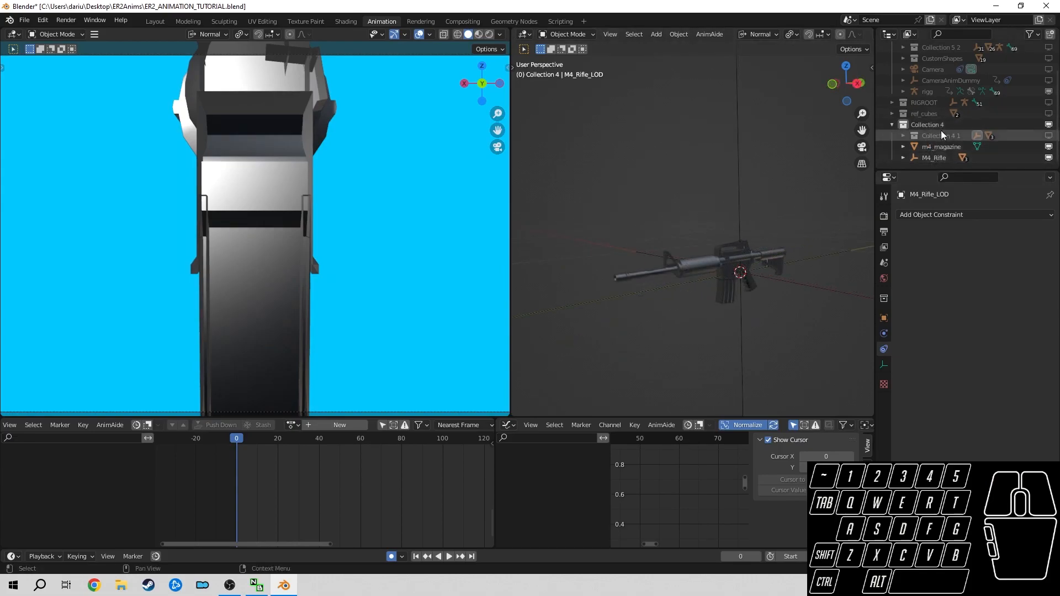
{"action": "left_click", "coordinate": [892, 124]}
{"action": "left_click", "coordinate": [1049, 158]}
{"action": "left_click", "coordinate": [1049, 158]}
{"action": "left_click", "coordinate": [1048, 158]}
{"action": "left_click", "coordinate": [1049, 158]}
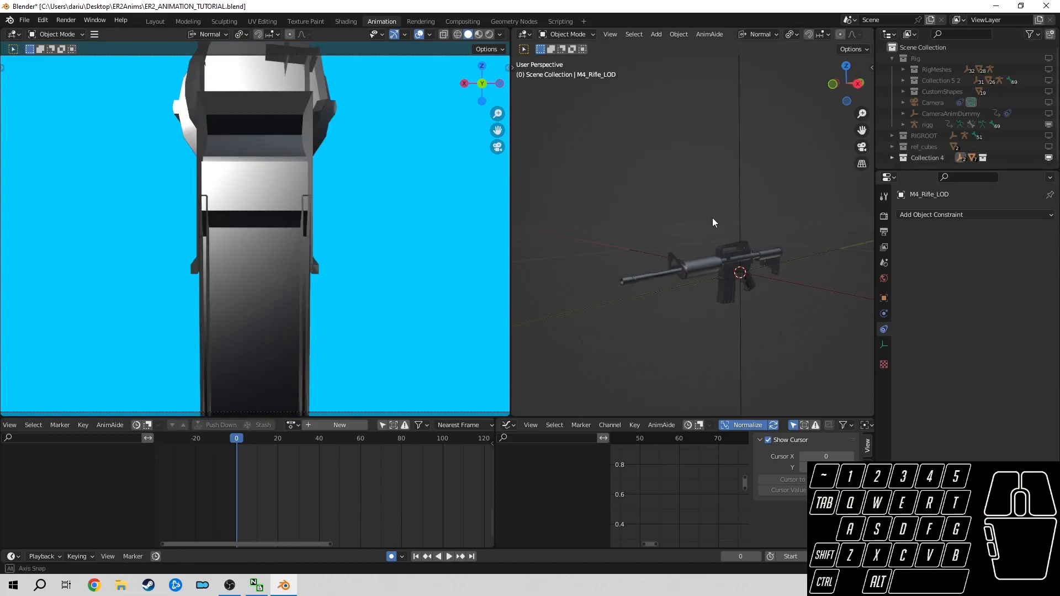
- Unhide the Rig collection and its RigMeshes so the arms show together with the M4 rifle
{"action": "left_click", "coordinate": [1049, 57]}
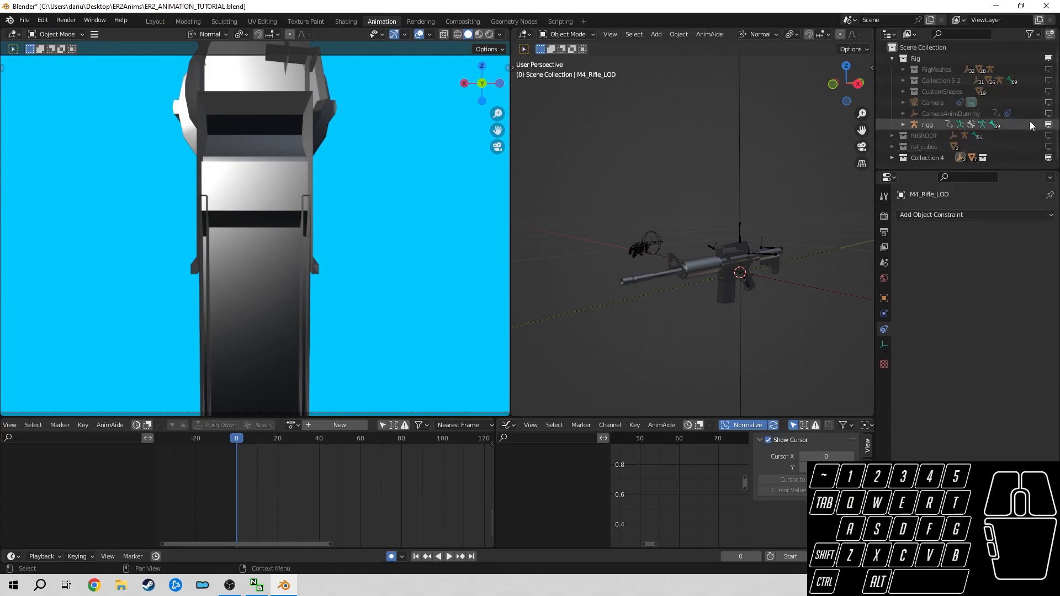
{"action": "left_click", "coordinate": [1048, 69]}
{"action": "middle_click_drag", "start_coordinate": [690, 268], "coordinate": [716, 274]}
{"action": "scroll", "coordinate": [715, 275], "scroll_direction": "up", "scroll_amount": 2}
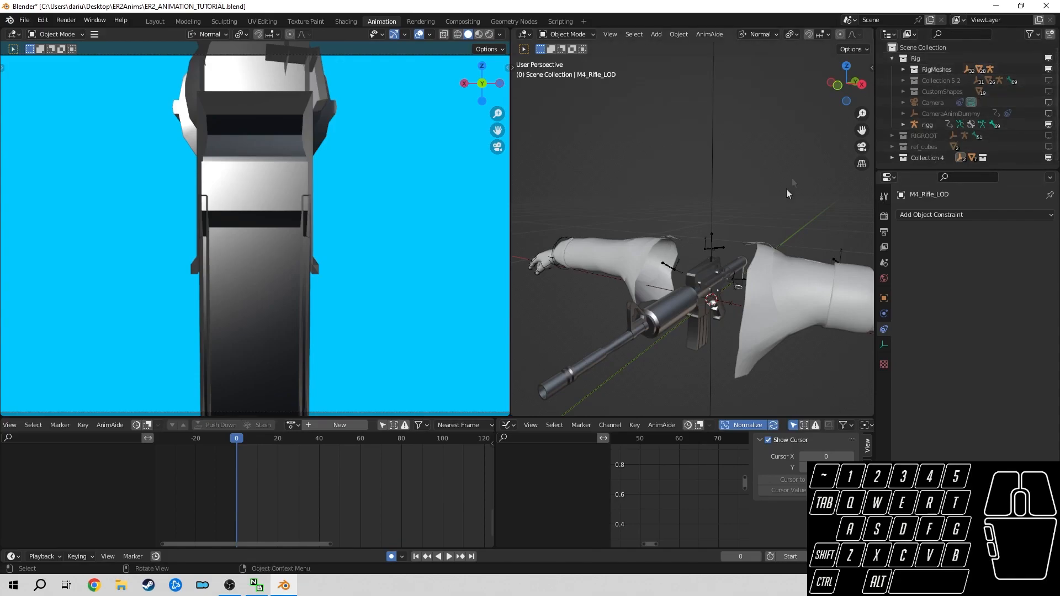
- Select the rigg armature, switch it to Pose Mode and pick its right shoulder bone
{"action": "left_click", "coordinate": [670, 270]}
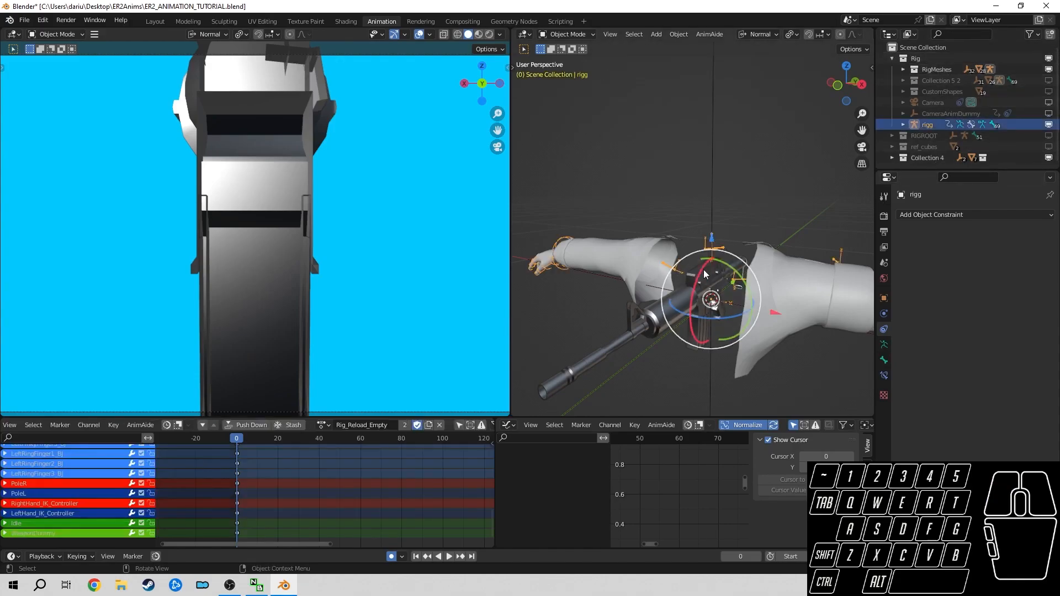
{"action": "key", "text": "ctrl+Tab"}
{"action": "left_click", "coordinate": [671, 269]}
{"action": "left_click", "coordinate": [672, 269]}
{"action": "middle_click_drag", "start_coordinate": [743, 290], "coordinate": [713, 270]}
- Hide the Rig collection and unhide the RIGROOT collection so its skeleton shows with the rifle
{"action": "left_click", "coordinate": [1049, 59]}
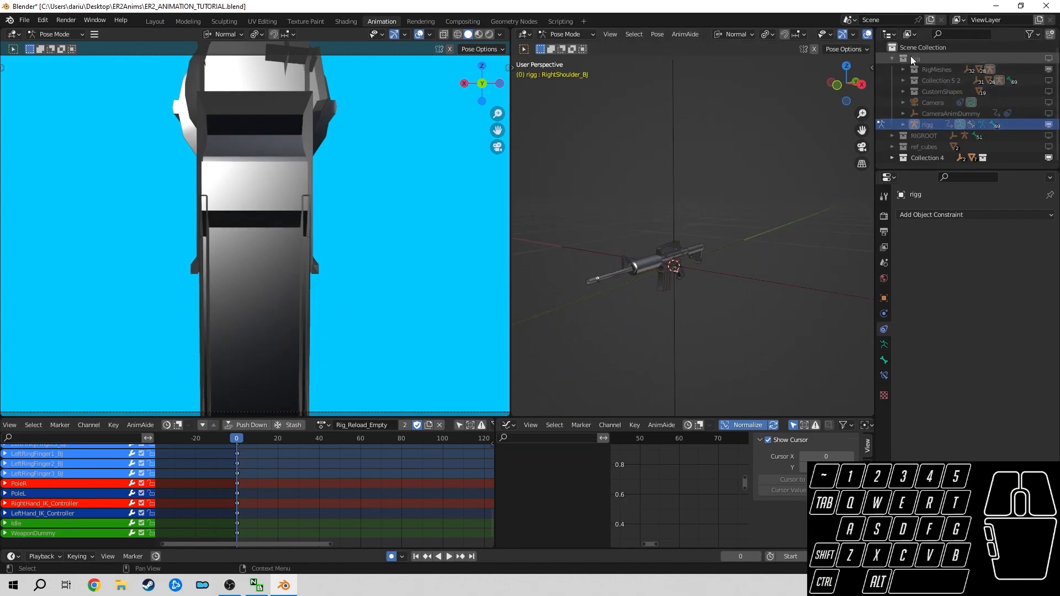
{"action": "left_click", "coordinate": [1048, 58]}
{"action": "left_click", "coordinate": [1049, 59]}
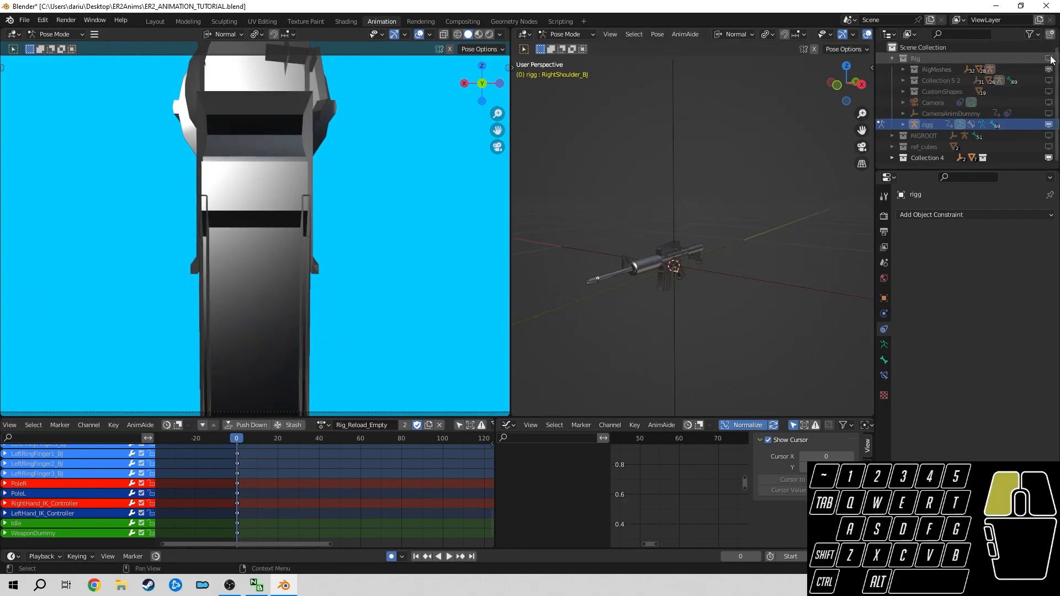
{"action": "left_click", "coordinate": [1049, 58]}
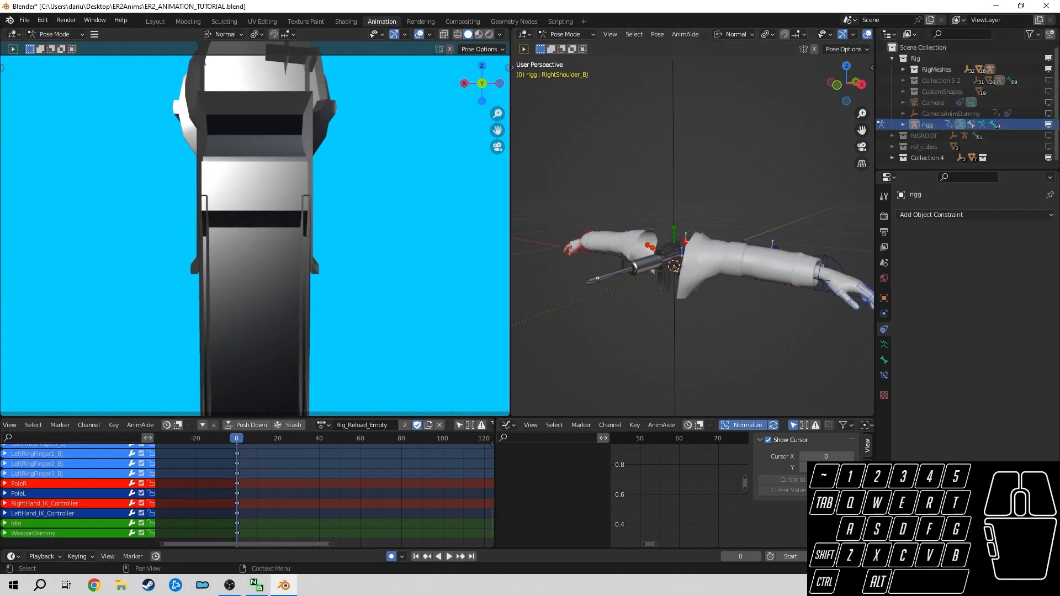
{"action": "left_click", "coordinate": [1048, 59]}
{"action": "left_click", "coordinate": [1048, 136]}
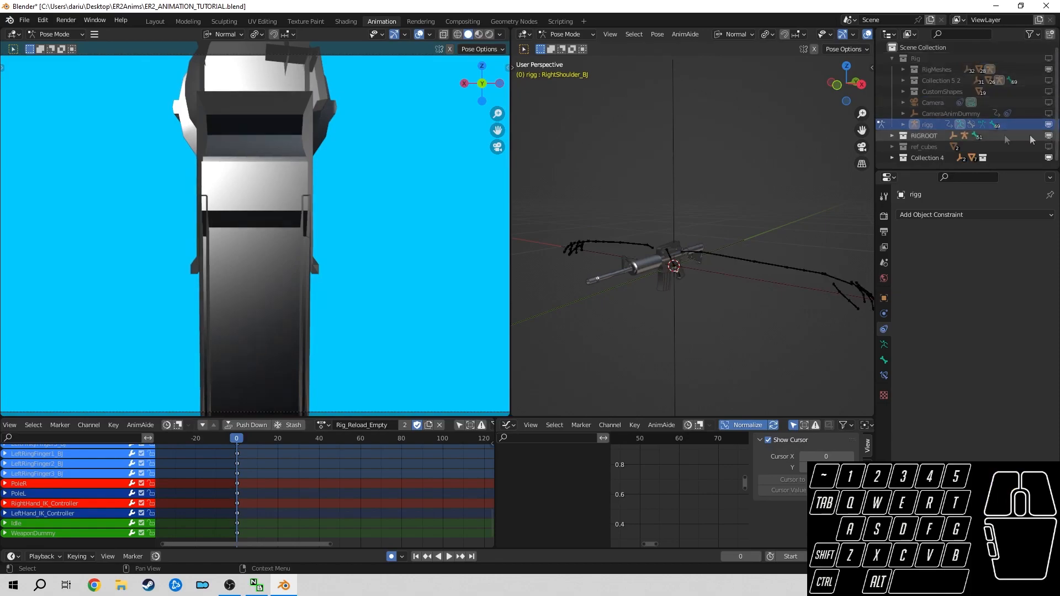
- Select the RIGROOT_BJ armature, enter Pose Mode and clear the selection of all its bones
{"action": "left_click", "coordinate": [756, 261]}
{"action": "key", "text": "ctrl+Tab"}
{"action": "left_click", "coordinate": [756, 260]}
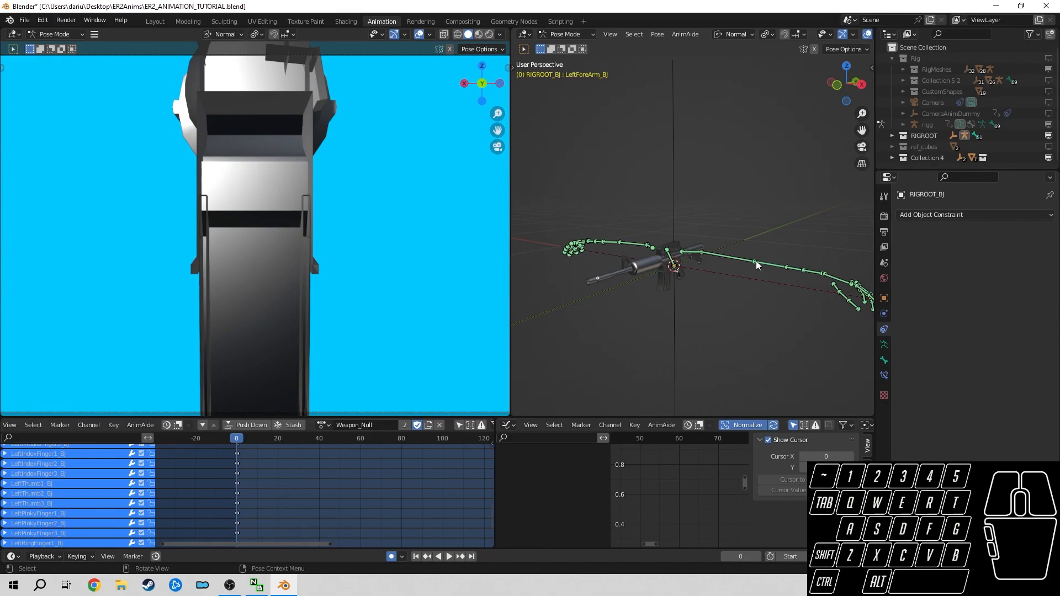
{"action": "left_click", "coordinate": [746, 262]}
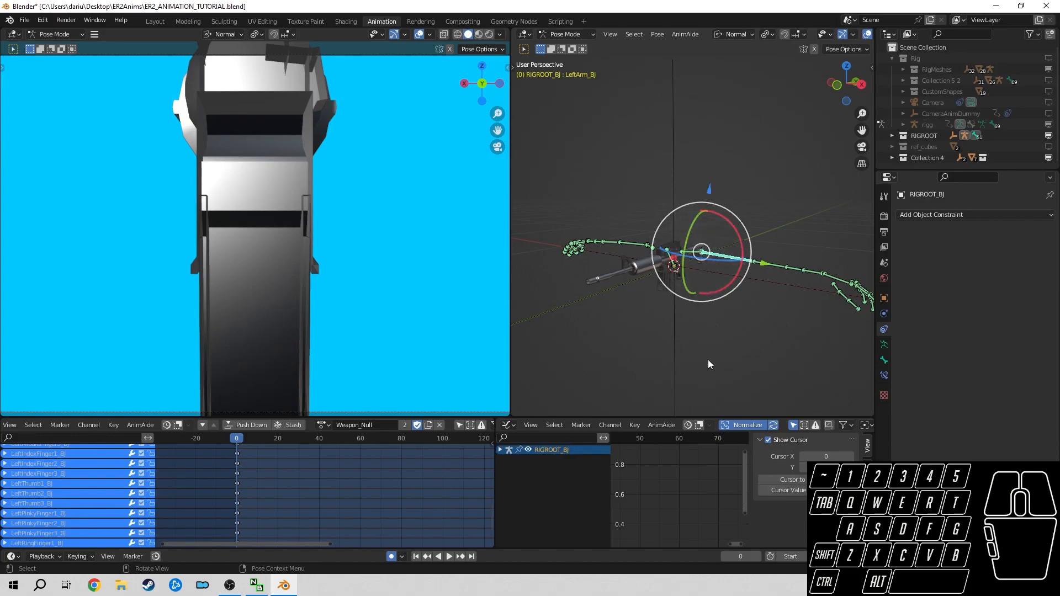
{"action": "key", "text": "a"}
{"action": "key", "text": "alt+a"}
- Make RIGROOT the active collection and examine how its skeleton sits against the rifle from the right side
{"action": "mouse_move", "coordinate": [699, 270]}
{"action": "middle_mouse_down"}
{"action": "mouse_move", "coordinate": [721, 259]}
{"action": "mouse_move", "coordinate": [711, 260]}
{"action": "middle_mouse_up"}
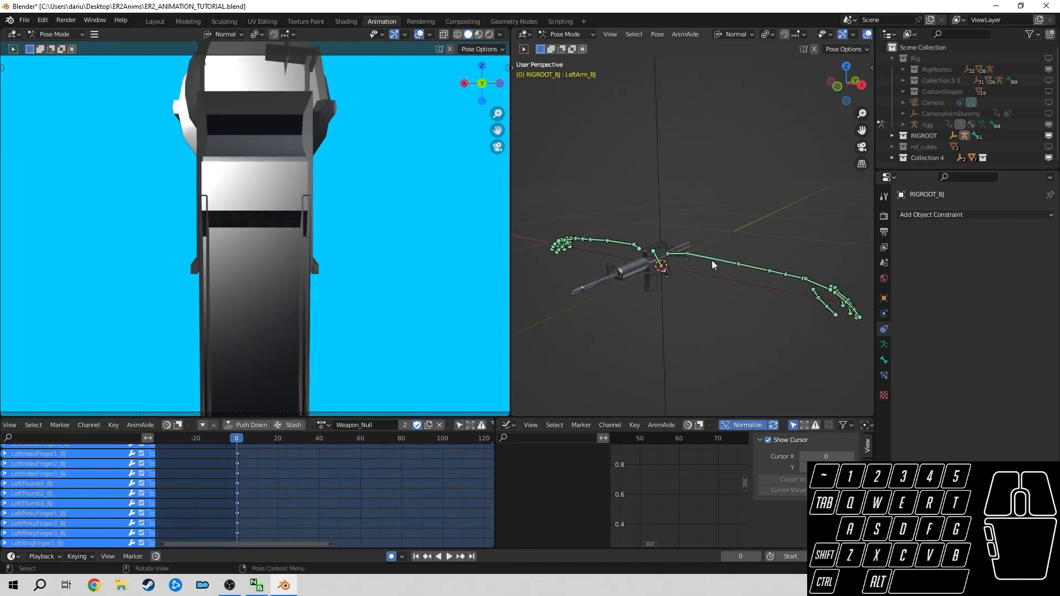
{"action": "middle_click_drag", "start_coordinate": [693, 249], "coordinate": [656, 227]}
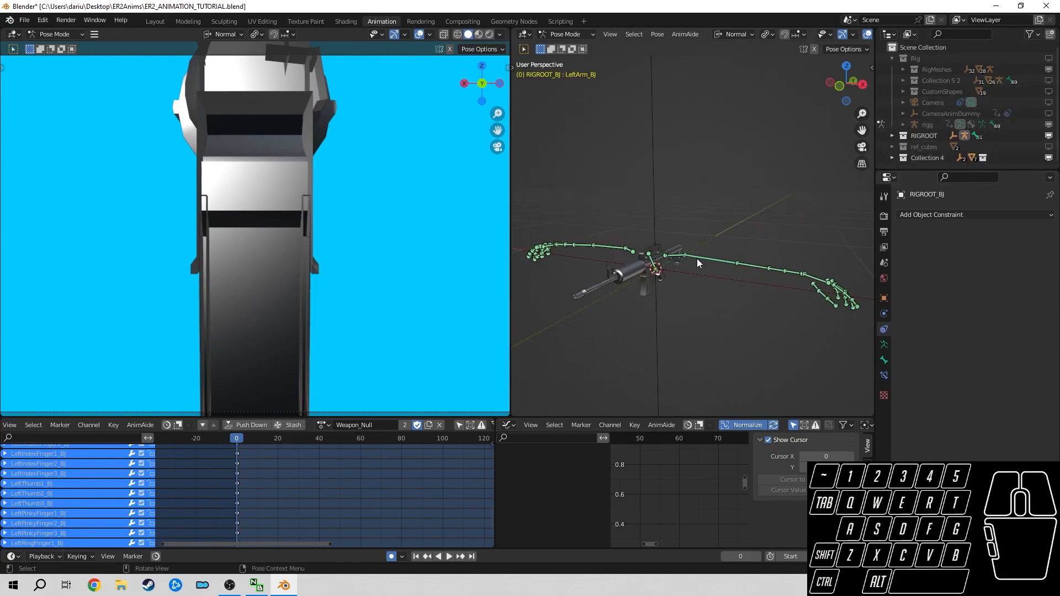
{"action": "key", "text": "KP_3"}
{"action": "middle_click_drag", "start_coordinate": [682, 266], "coordinate": [710, 265], "text": "shift"}
{"action": "middle_click_drag", "start_coordinate": [719, 229], "coordinate": [716, 244]}
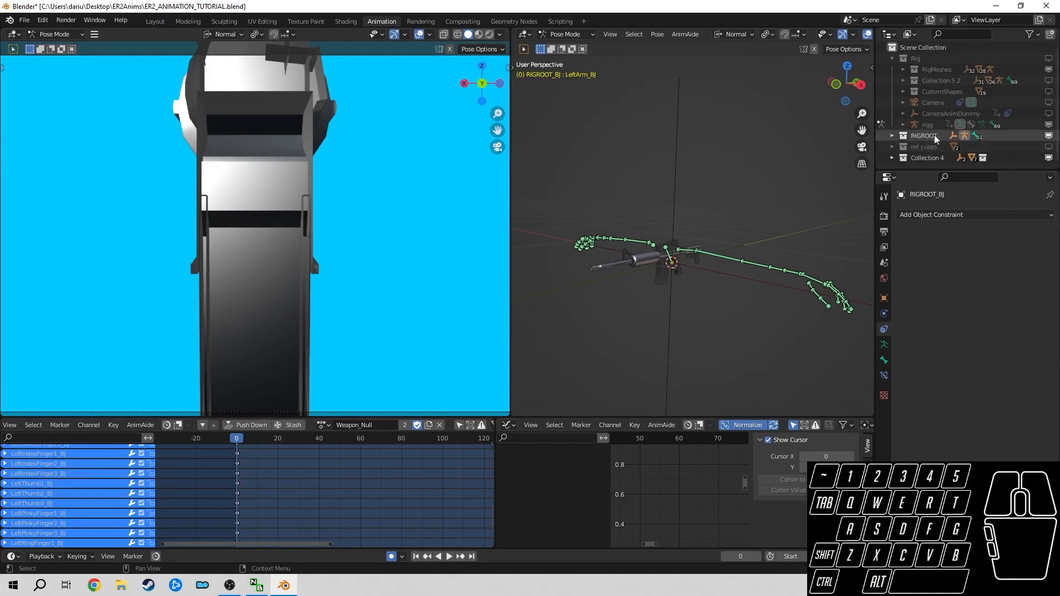
{"action": "left_click", "coordinate": [933, 135]}
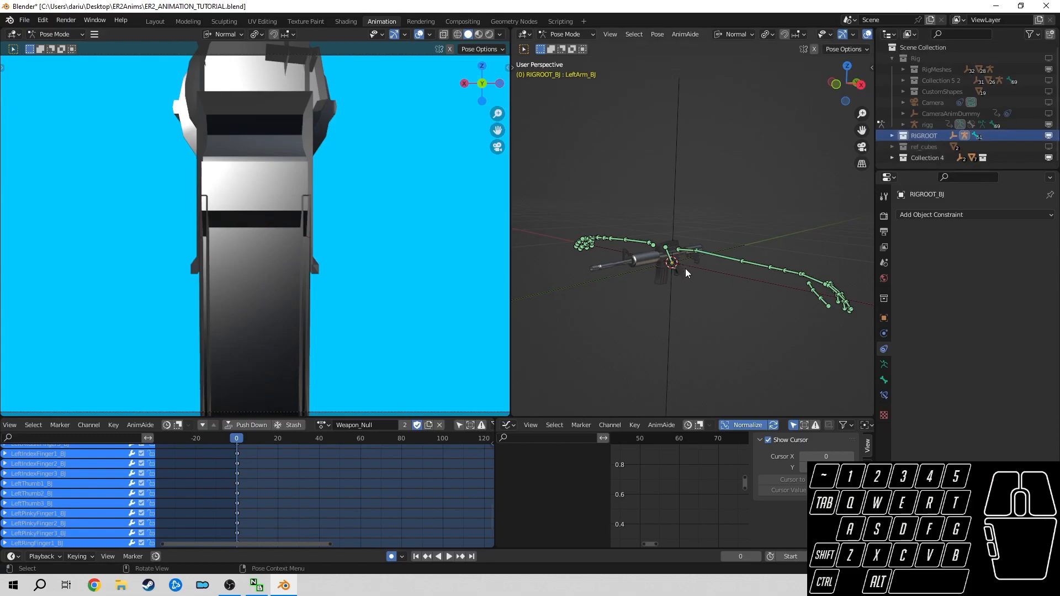
{"action": "key", "text": "KP_3"}
{"action": "scroll", "coordinate": [718, 221], "scroll_direction": "up", "scroll_amount": 5}
{"action": "middle_click_drag", "start_coordinate": [728, 215], "coordinate": [722, 222], "text": "shift"}
{"action": "scroll", "coordinate": [721, 284], "scroll_direction": "down", "scroll_amount": 1}
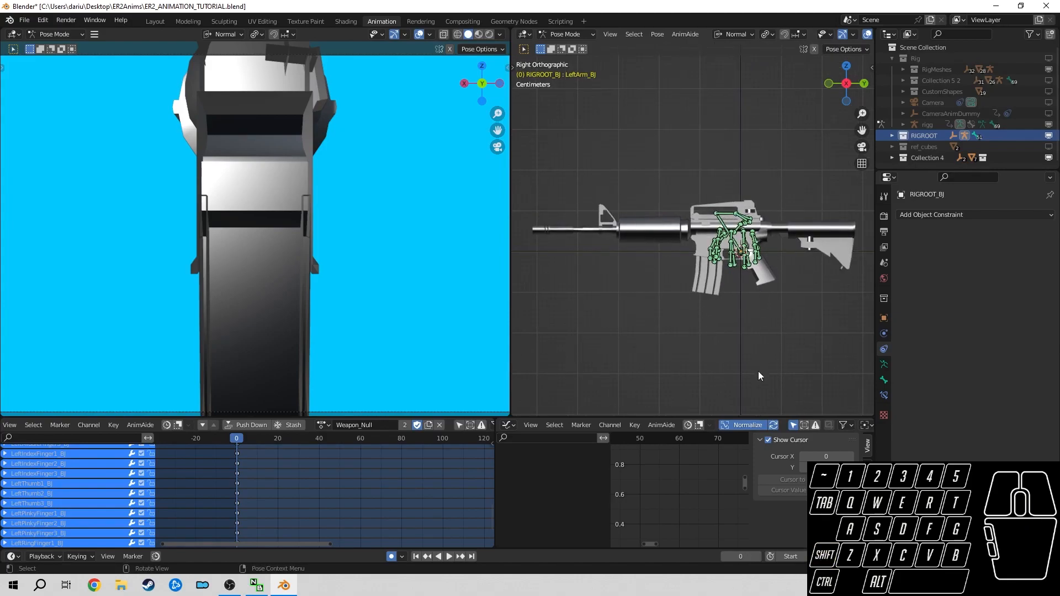
{"action": "middle_click_drag", "start_coordinate": [731, 280], "coordinate": [695, 220]}
- Compare the root of the CenterSpine2_BJ bone with the M4_Rifle empty's origin by selecting armature and rifle in turn
{"action": "left_click", "coordinate": [696, 222]}
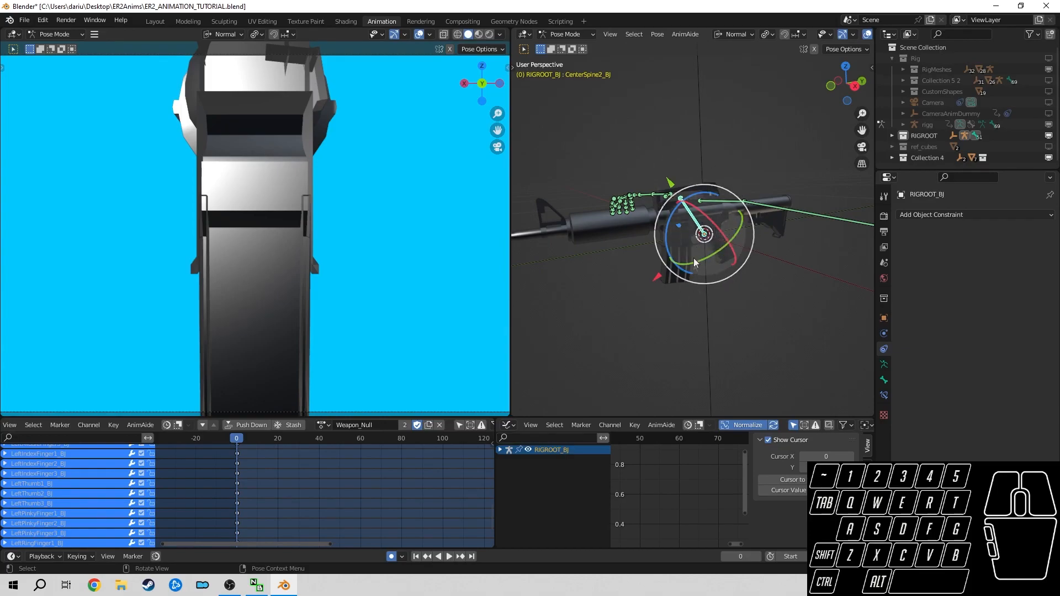
{"action": "key", "text": "ctrl+Tab"}
{"action": "left_click", "coordinate": [711, 353]}
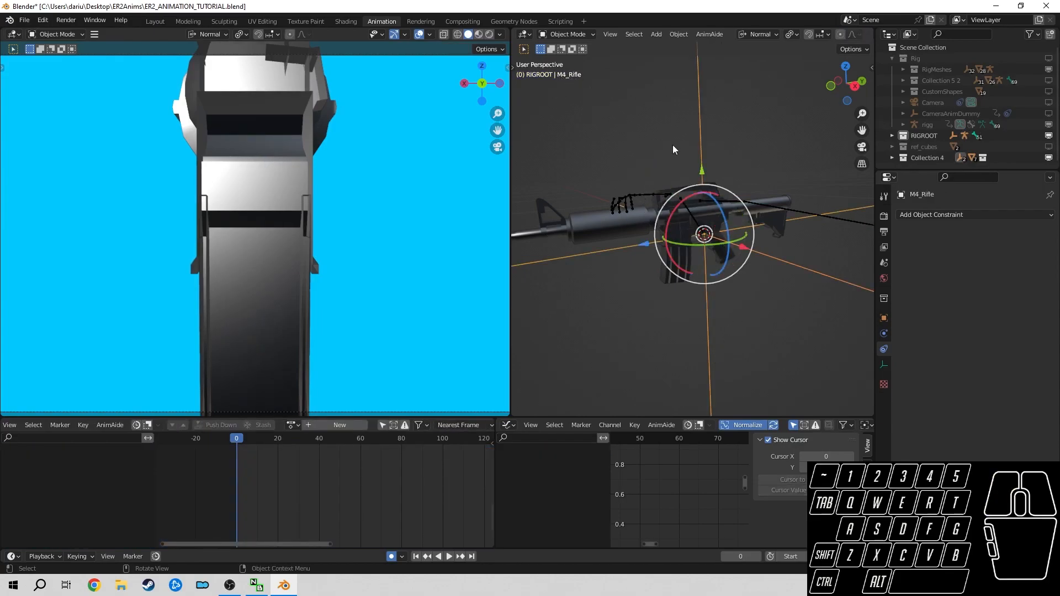
{"action": "left_click", "coordinate": [696, 219]}
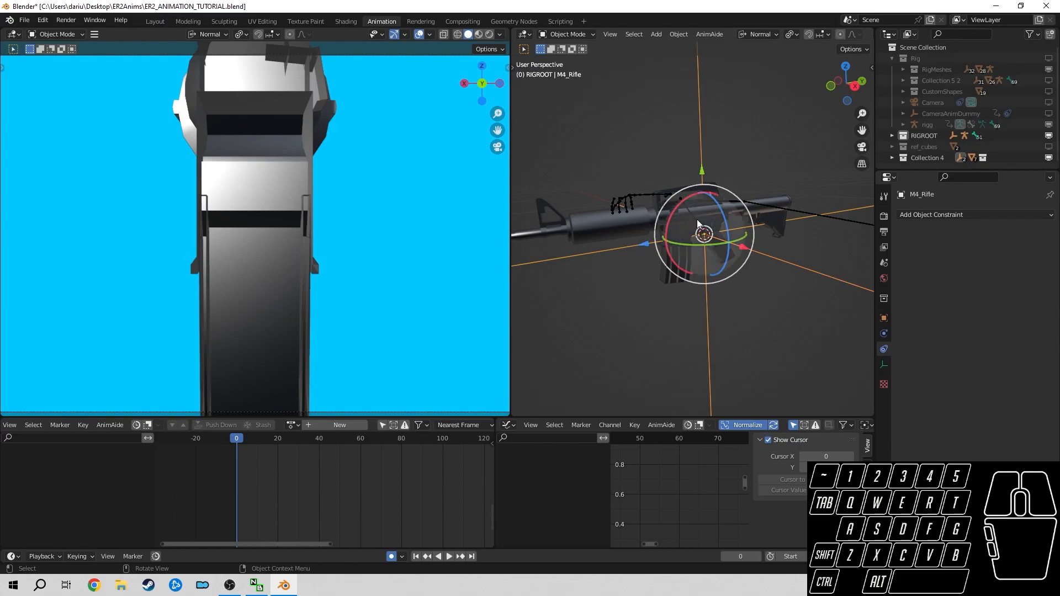
{"action": "key", "text": "ctrl+Tab"}
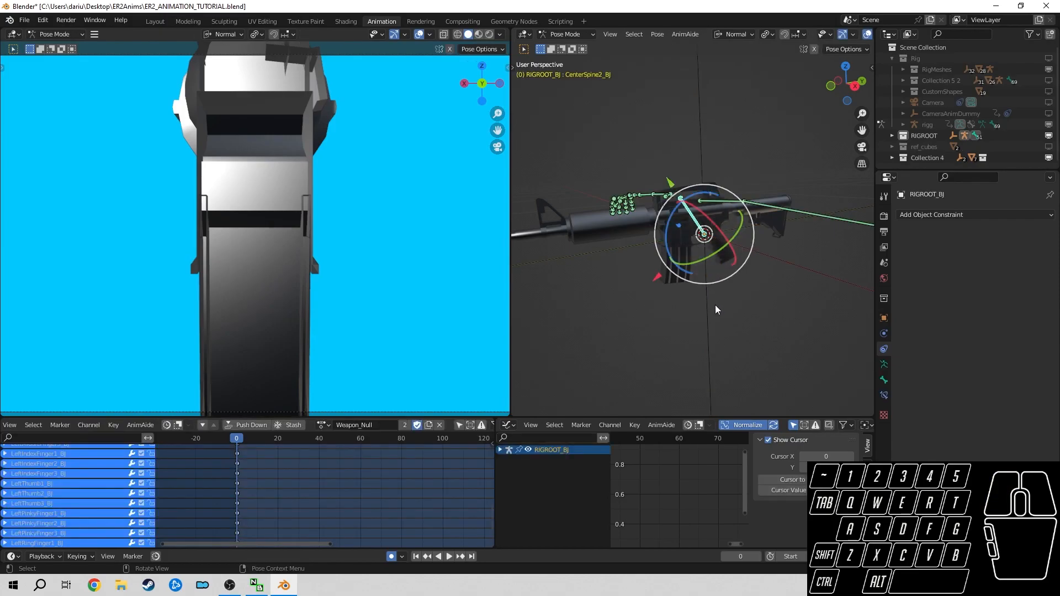
{"action": "left_click", "coordinate": [671, 283]}
{"action": "middle_click_drag", "start_coordinate": [671, 275], "coordinate": [567, 230]}
{"action": "left_click", "coordinate": [568, 226]}
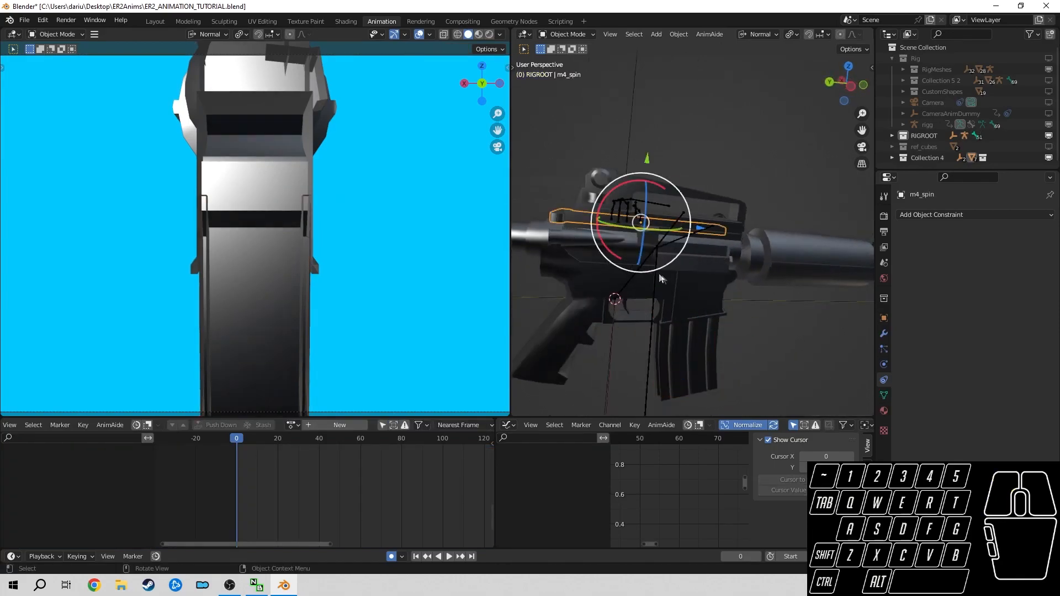
{"action": "middle_click_drag", "start_coordinate": [662, 274], "coordinate": [722, 276]}
{"action": "left_click", "coordinate": [696, 254]}
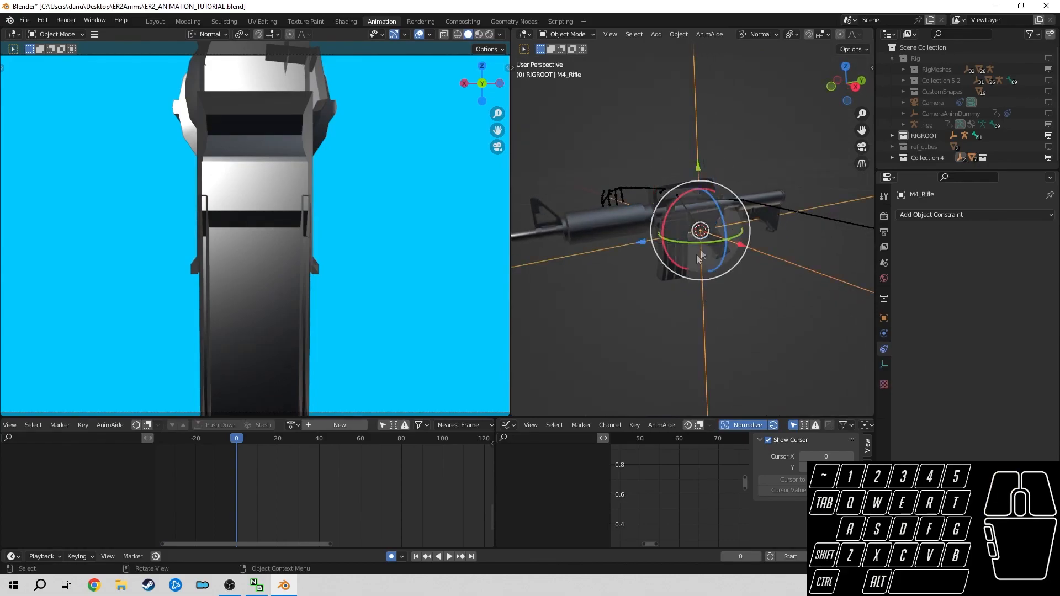
{"action": "left_click", "coordinate": [684, 207]}
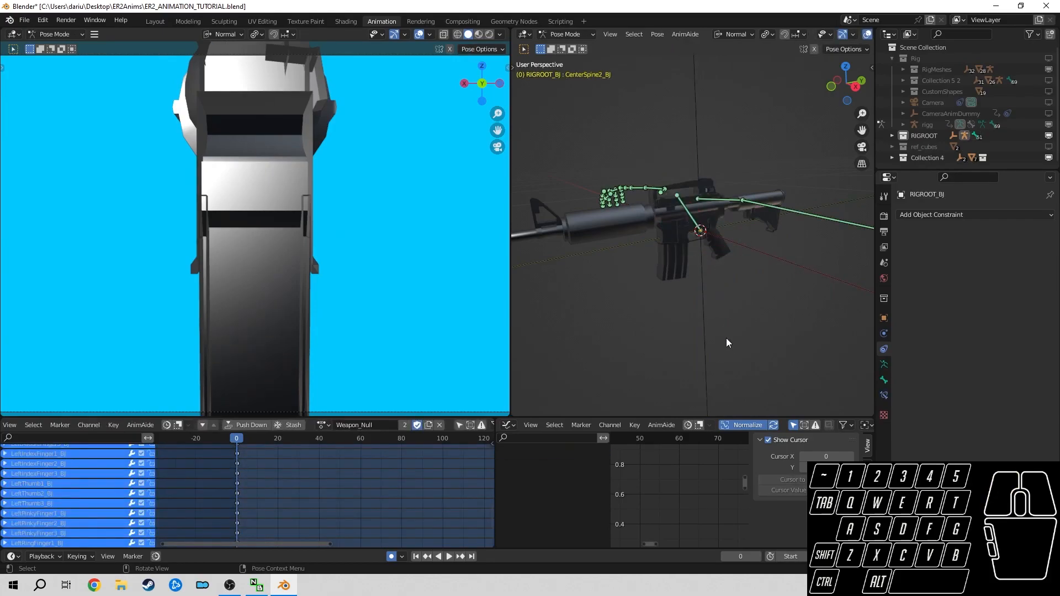
- Compare the origins of the M4_Rifle empty and the m4_magazine mesh in the right orthographic view
{"action": "key", "text": "KP_3"}
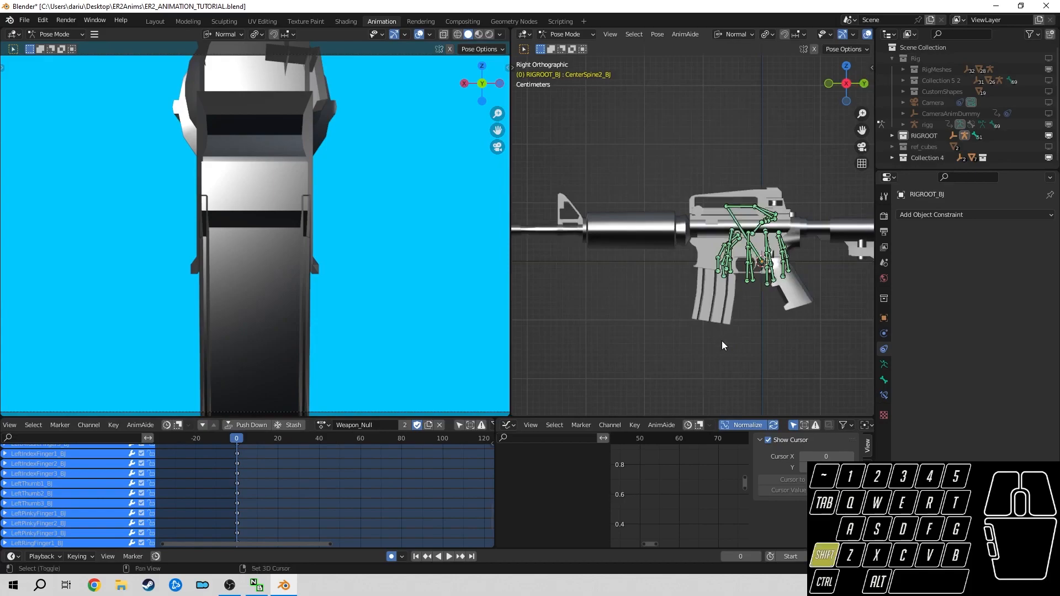
{"action": "middle_click_drag", "start_coordinate": [720, 340], "coordinate": [656, 310], "text": "shift"}
{"action": "left_click", "coordinate": [688, 323]}
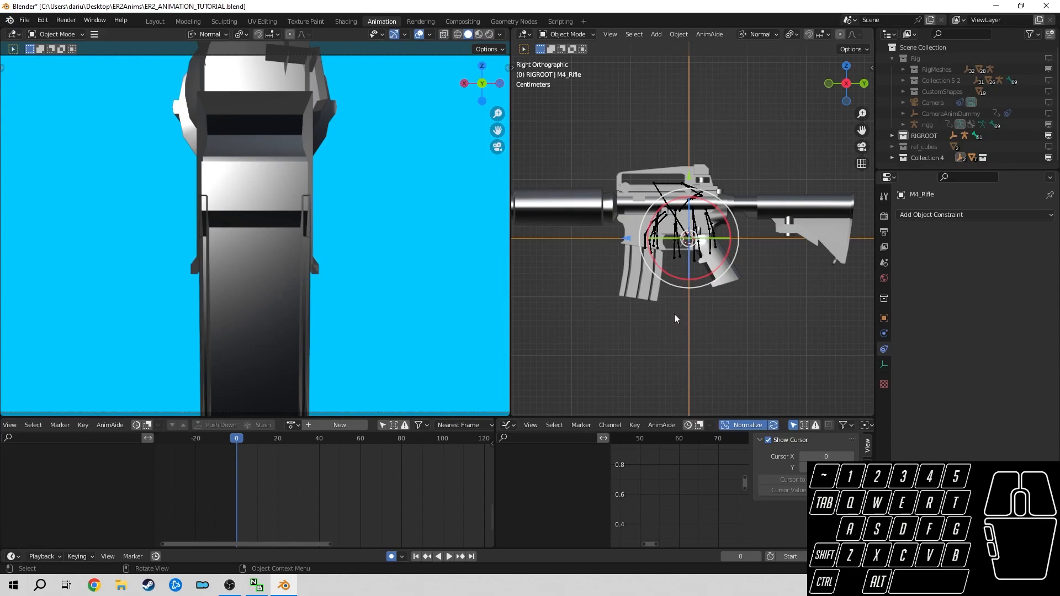
{"action": "left_click", "coordinate": [632, 295]}
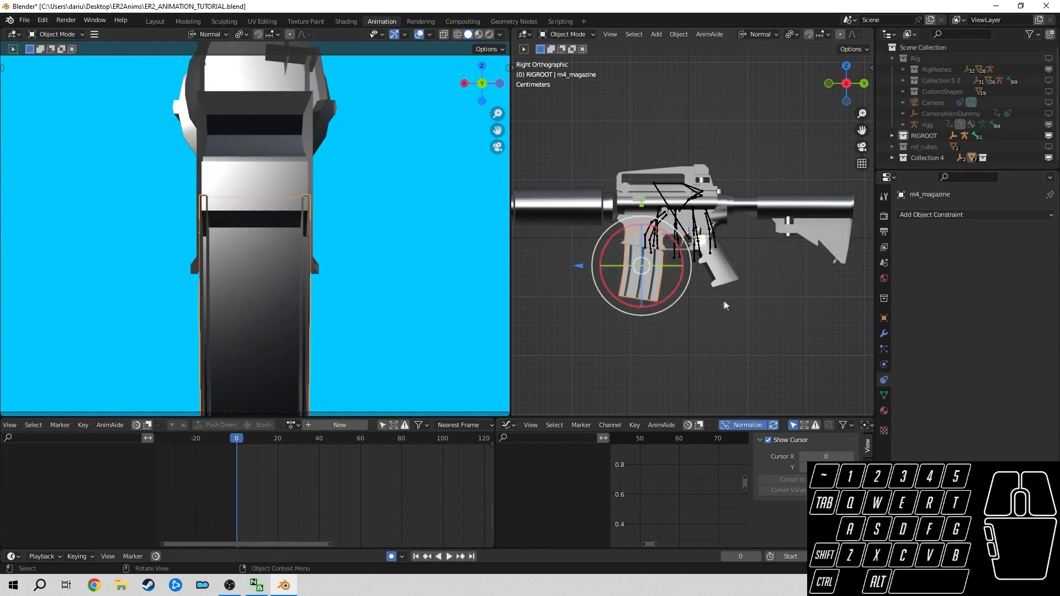
{"action": "left_click", "coordinate": [687, 336]}
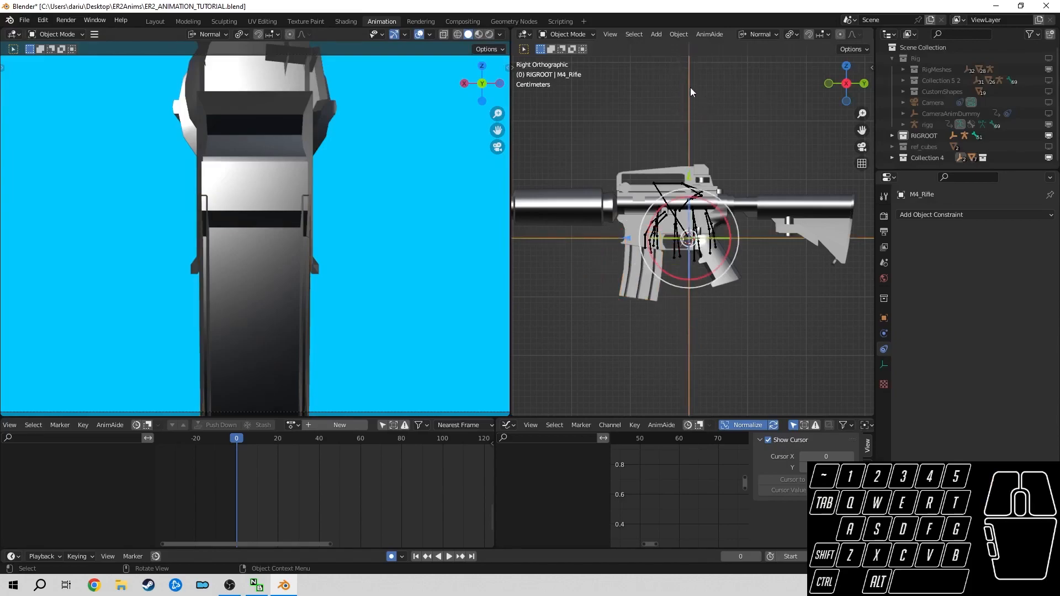
- Try moving the M4_Rifle empty with its child parts, check the magazine and reselect the empty
{"action": "key", "text": "g"}
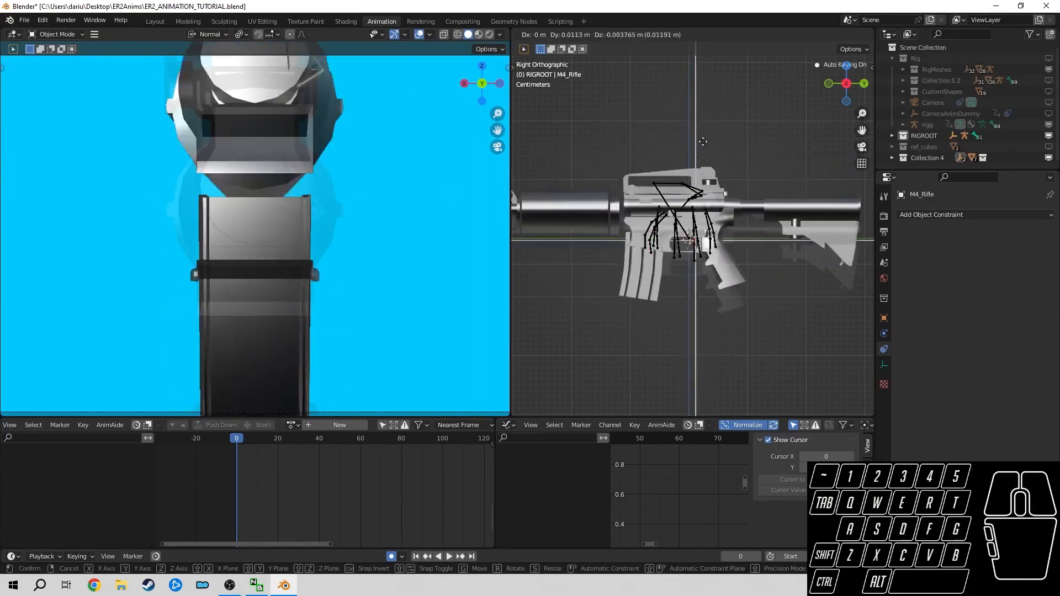
{"action": "right_click", "coordinate": [696, 177]}
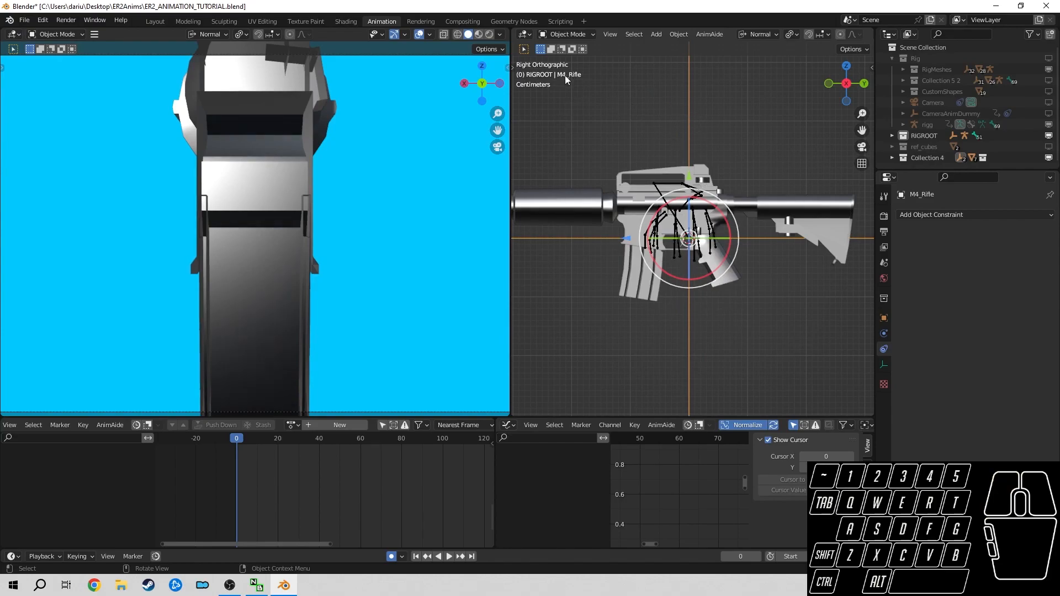
{"action": "left_click", "coordinate": [644, 284]}
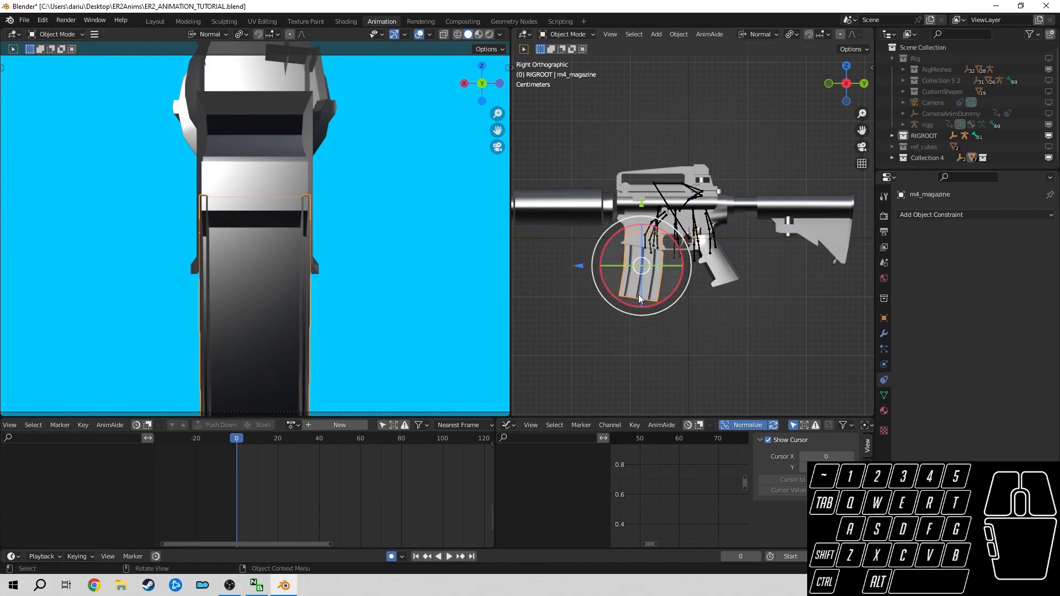
{"action": "left_click", "coordinate": [689, 342]}
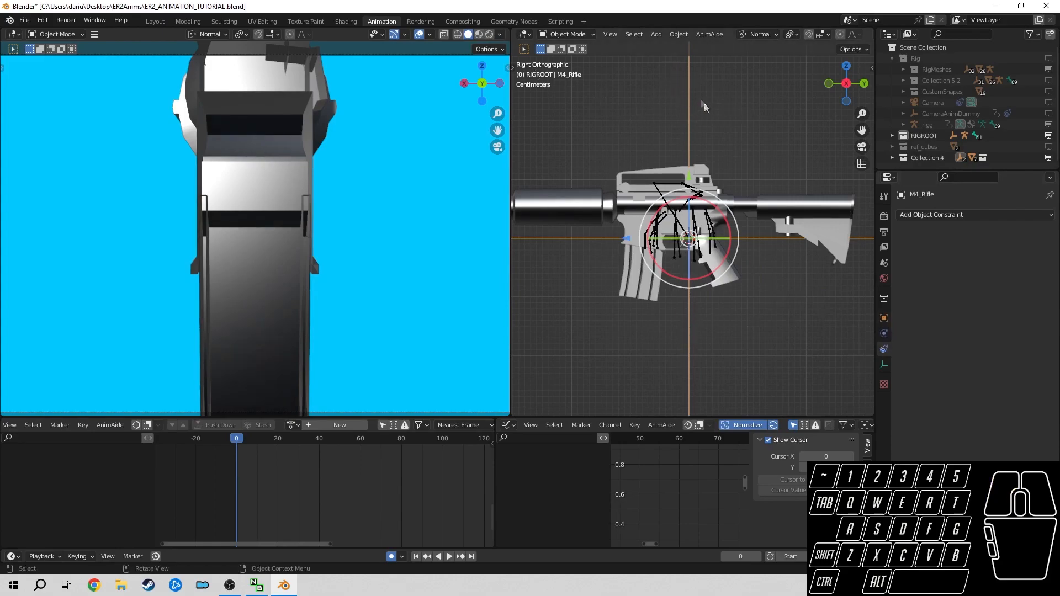
- Show the object properties of the M4_Rifle empty and copy its name
{"action": "left_click", "coordinate": [883, 319]}
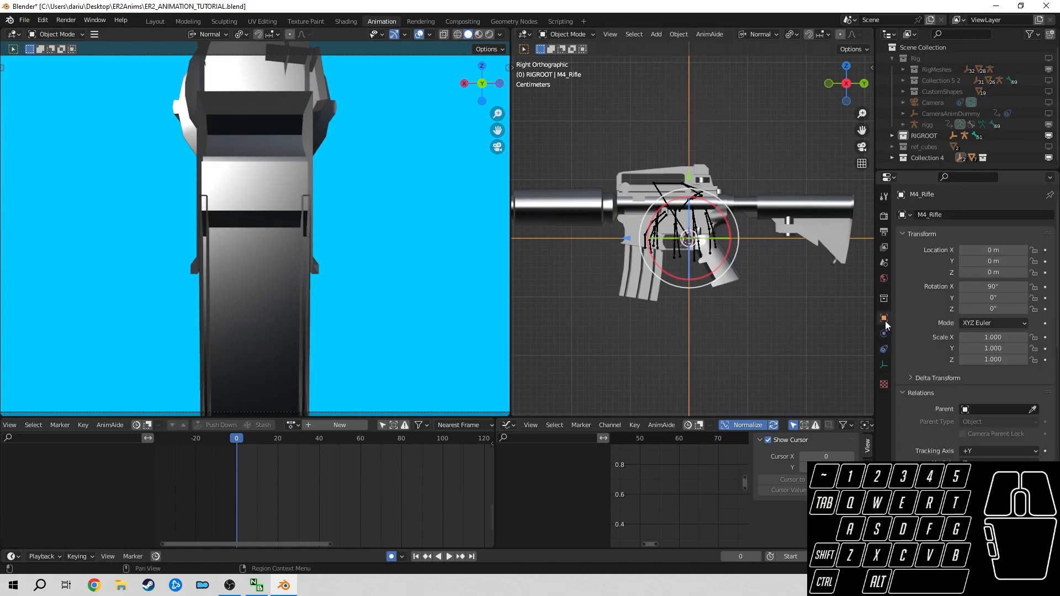
{"action": "left_click", "coordinate": [948, 214]}
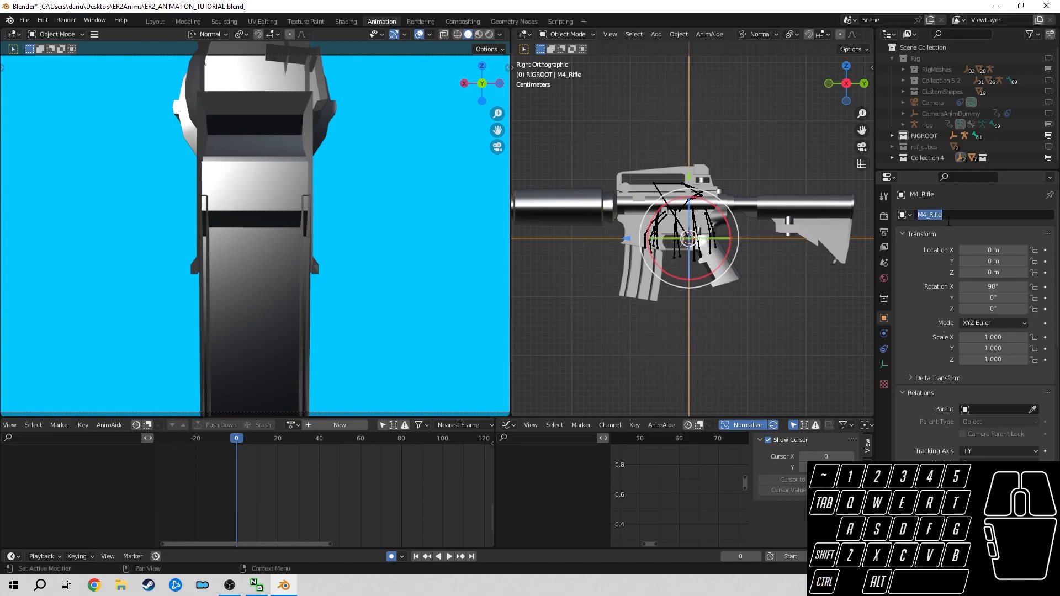
{"action": "key", "text": "ctrl+c"}
{"action": "left_click", "coordinate": [926, 260]}
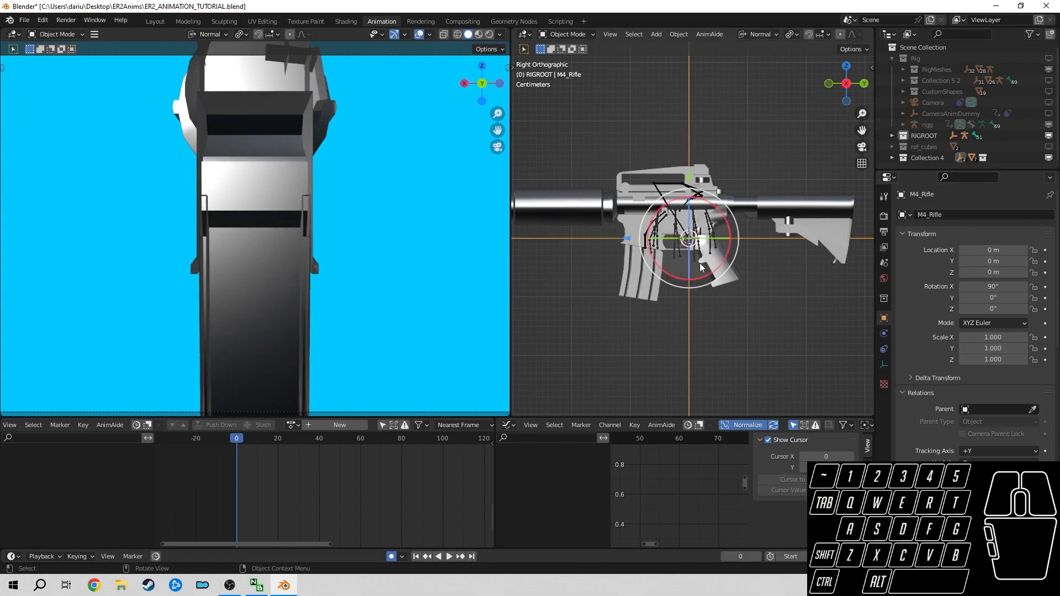
- Check the armature's LeftIndexFinger1_BJ bone, reselect the M4_Rifle empty and copy its object name again
{"action": "scroll", "coordinate": [710, 247], "scroll_direction": "up", "scroll_amount": 2}
{"action": "middle_click_drag", "start_coordinate": [710, 247], "coordinate": [718, 251], "text": "shift"}
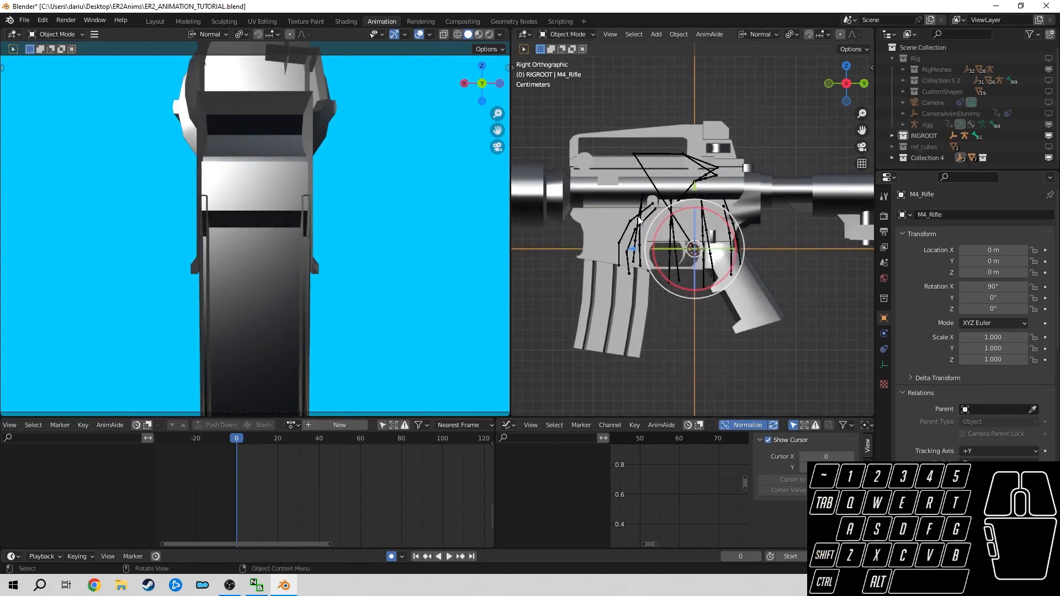
{"action": "left_click", "coordinate": [640, 220]}
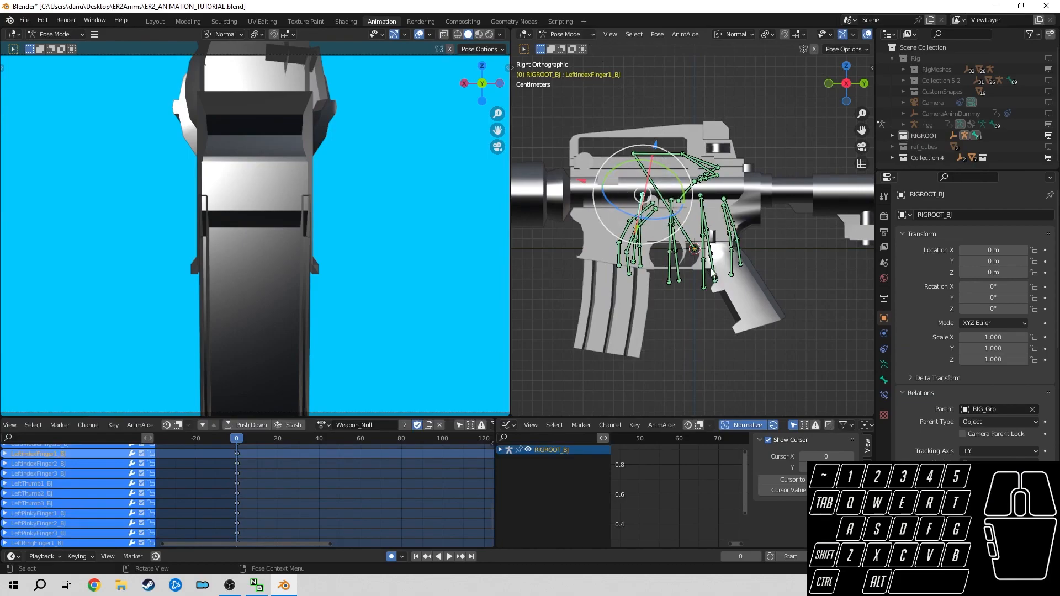
{"action": "left_click", "coordinate": [695, 346]}
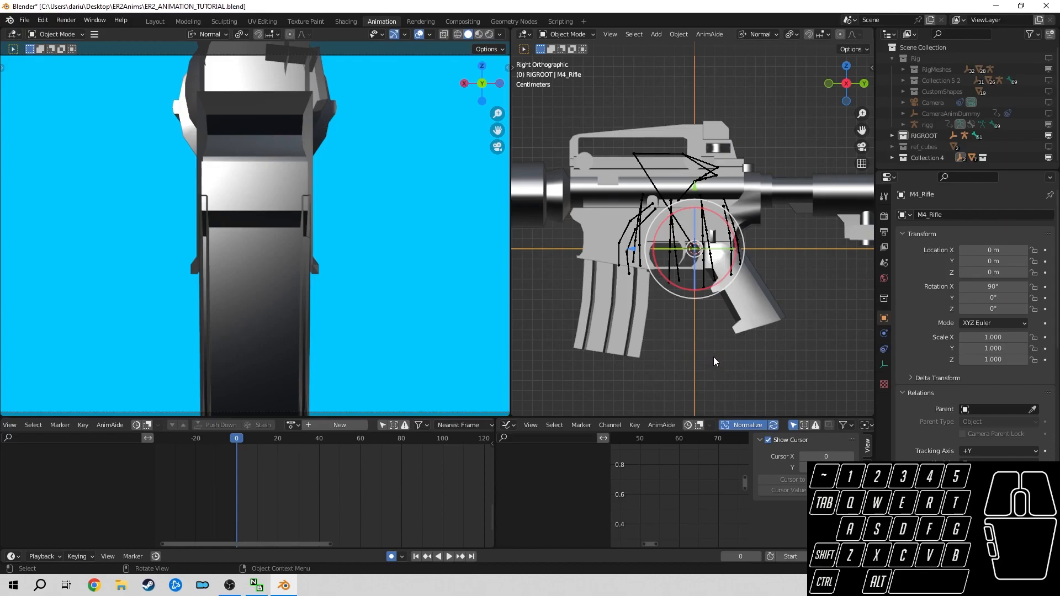
{"action": "left_click", "coordinate": [933, 215]}
{"action": "key", "text": "ctrl+c"}
{"action": "key", "text": "Escape"}
- Snap the 3D cursor to the selected M4_Rifle empty
{"action": "left_click", "coordinate": [694, 333]}
{"action": "key", "text": "shift+s"}
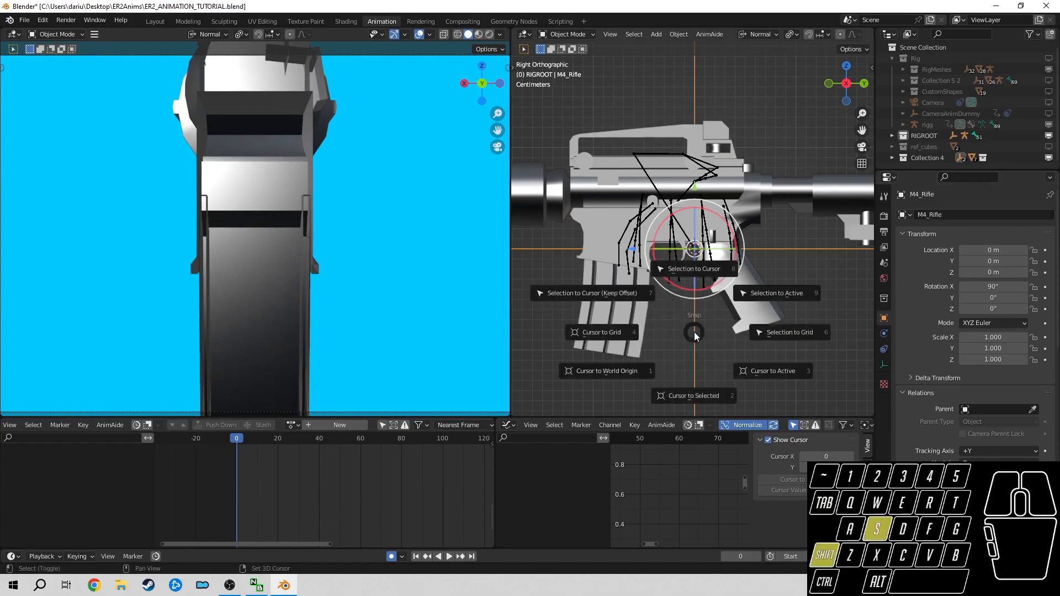
{"action": "left_click", "coordinate": [690, 398]}
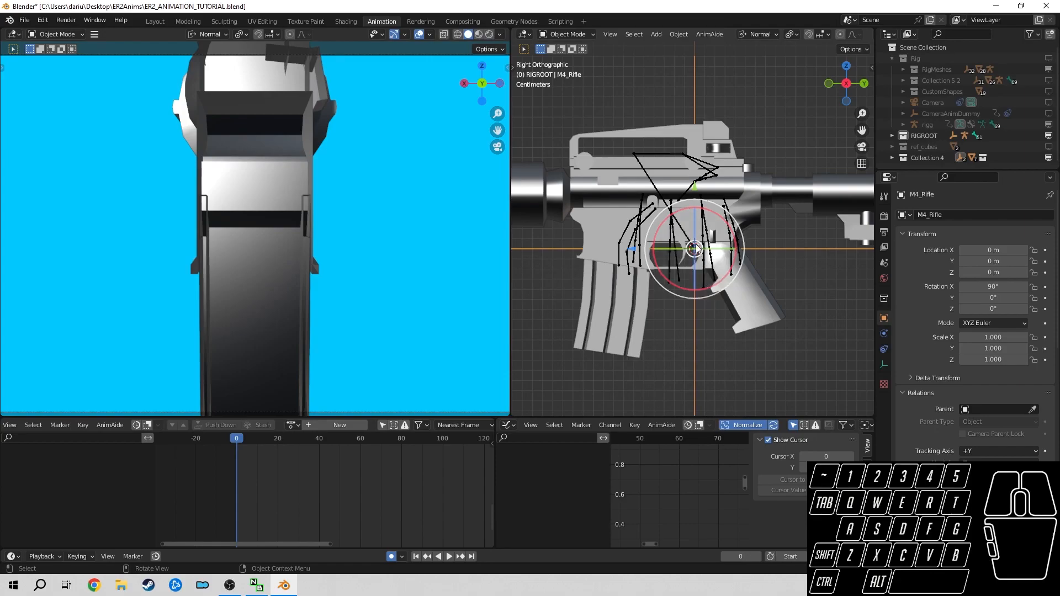
- Add a new bone to the RIGROOT_BJ armature at the 3D cursor in Edit Mode and select it
{"action": "left_click", "coordinate": [703, 275]}
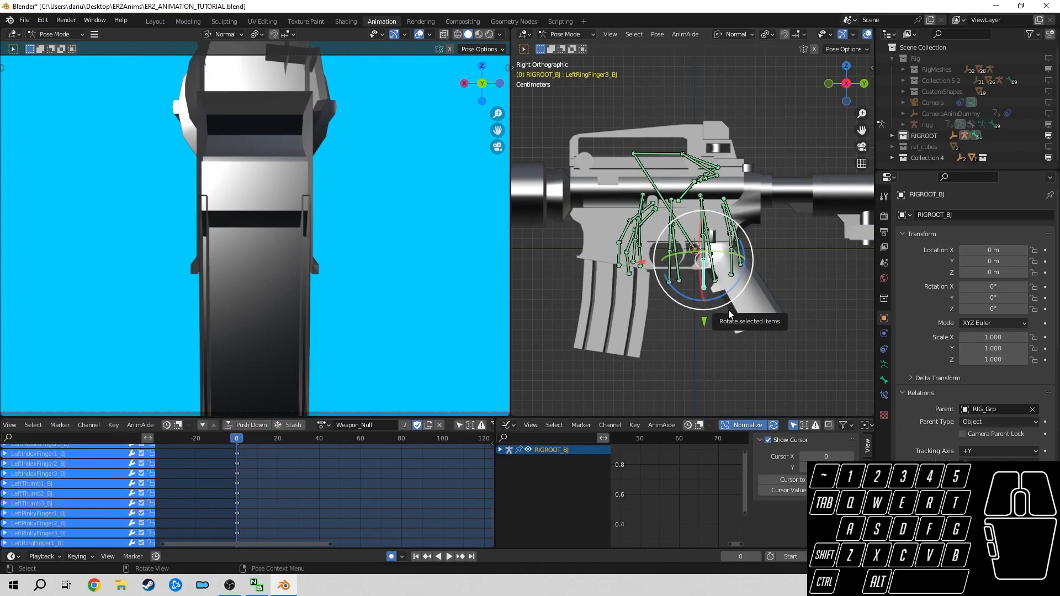
{"action": "key", "text": "Tab"}
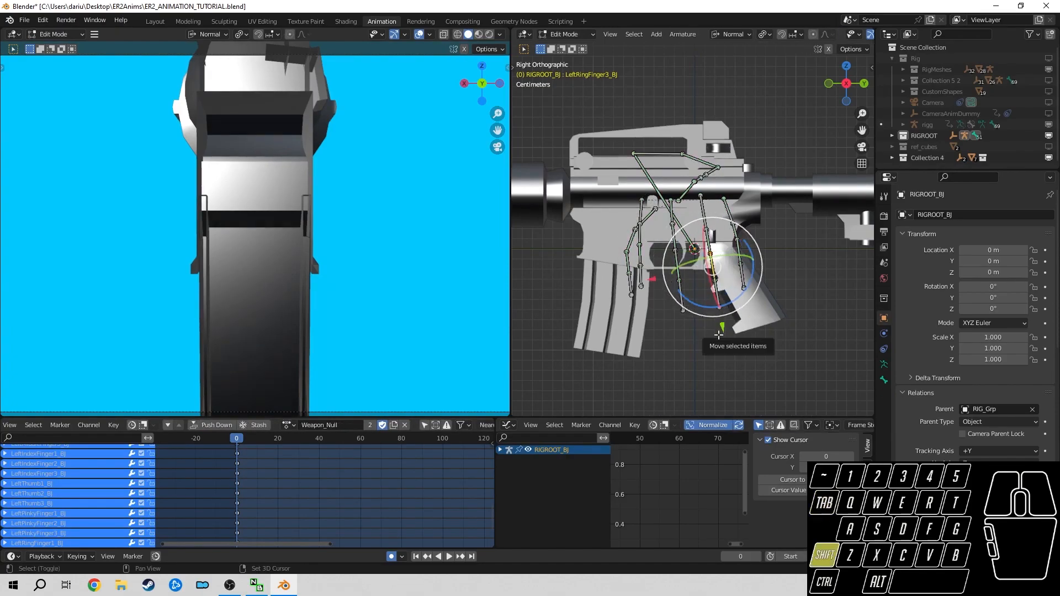
{"action": "key", "text": "shift+a"}
{"action": "middle_click_drag", "start_coordinate": [743, 200], "coordinate": [749, 320], "text": "shift"}
{"action": "scroll", "coordinate": [742, 276], "scroll_direction": "down", "scroll_amount": 2}
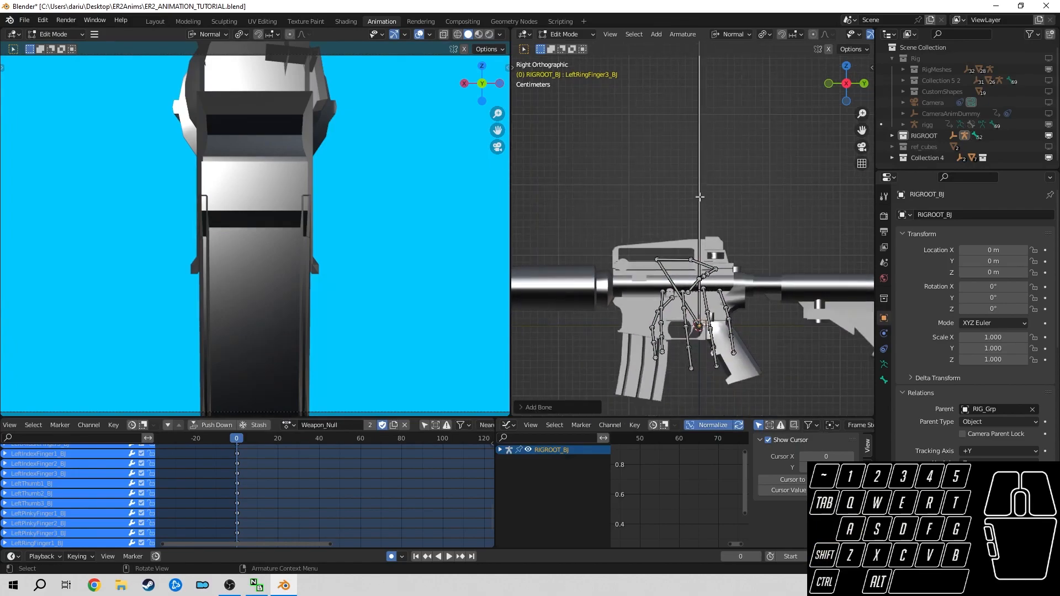
{"action": "left_click", "coordinate": [700, 197]}
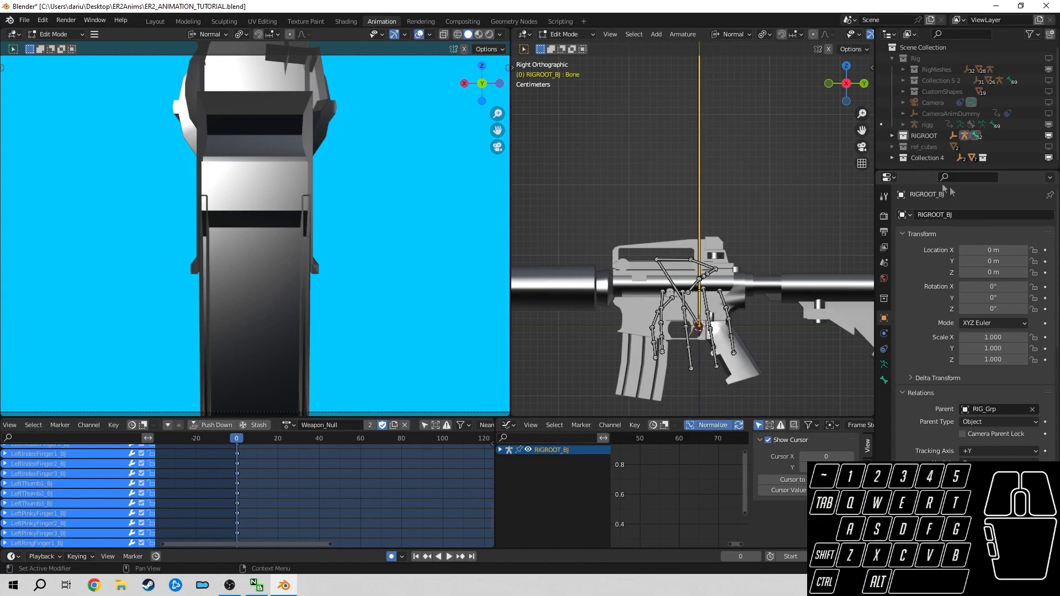
- Rename the new bone M4_Rifle using the copied object name and switch the armature to Pose Mode
{"action": "left_click", "coordinate": [886, 380]}
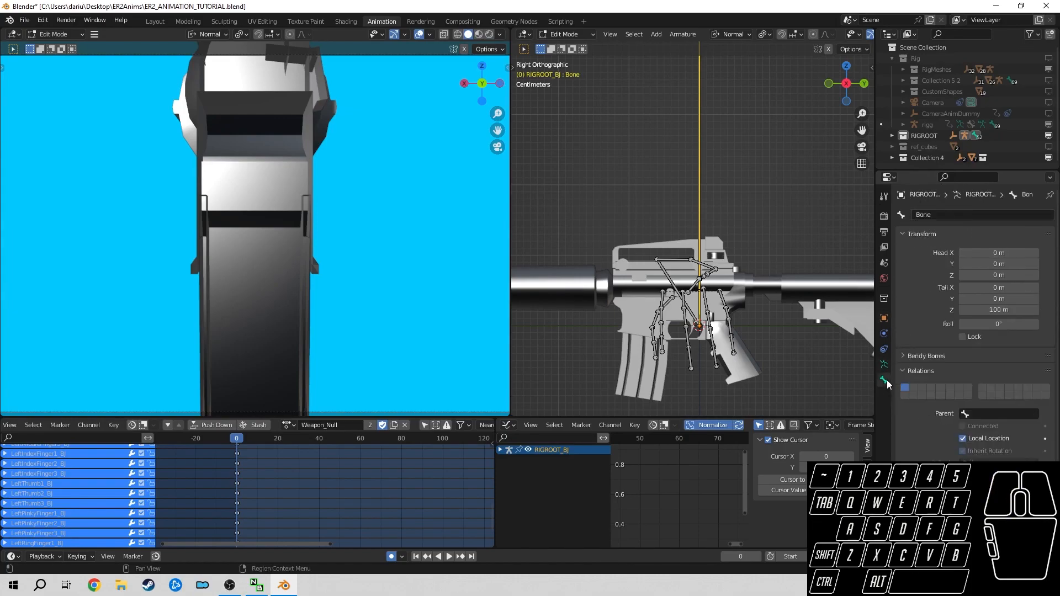
{"action": "left_click", "coordinate": [930, 217]}
{"action": "key", "text": "ctrl+v"}
{"action": "left_click", "coordinate": [782, 155]}
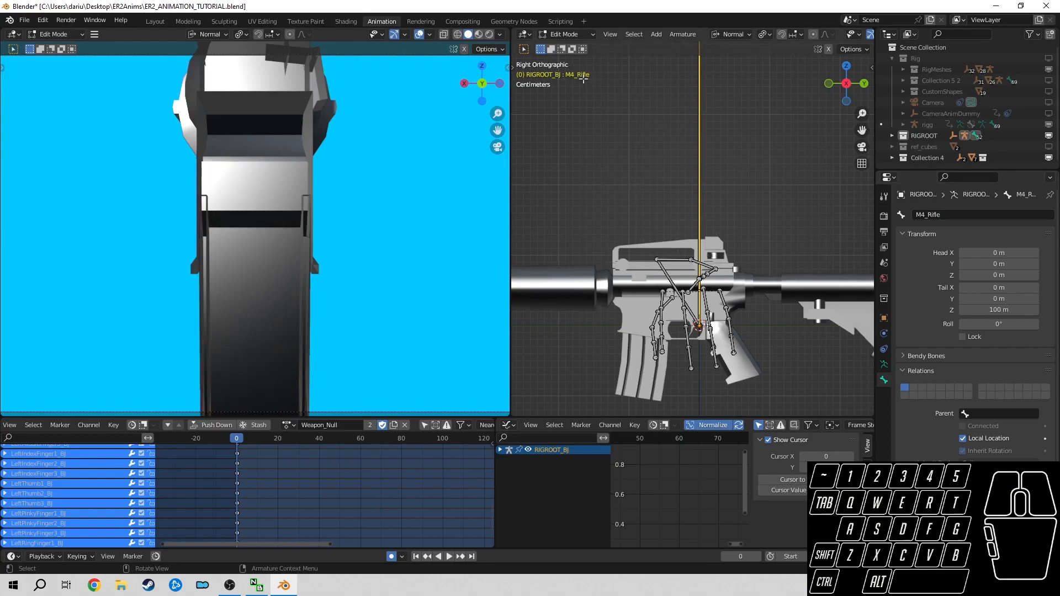
{"action": "middle_click_drag", "start_coordinate": [633, 107], "coordinate": [653, 129], "text": "shift"}
{"action": "scroll", "coordinate": [660, 137], "scroll_direction": "down", "scroll_amount": 2}
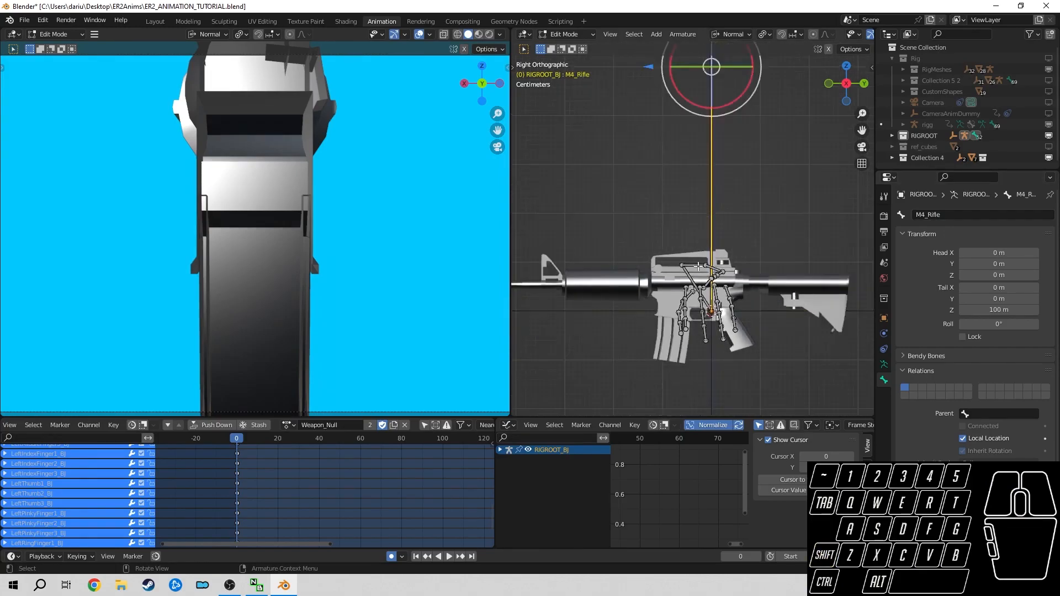
{"action": "middle_click_drag", "start_coordinate": [699, 241], "coordinate": [702, 223], "text": "shift"}
{"action": "key", "text": "ctrl+Tab"}
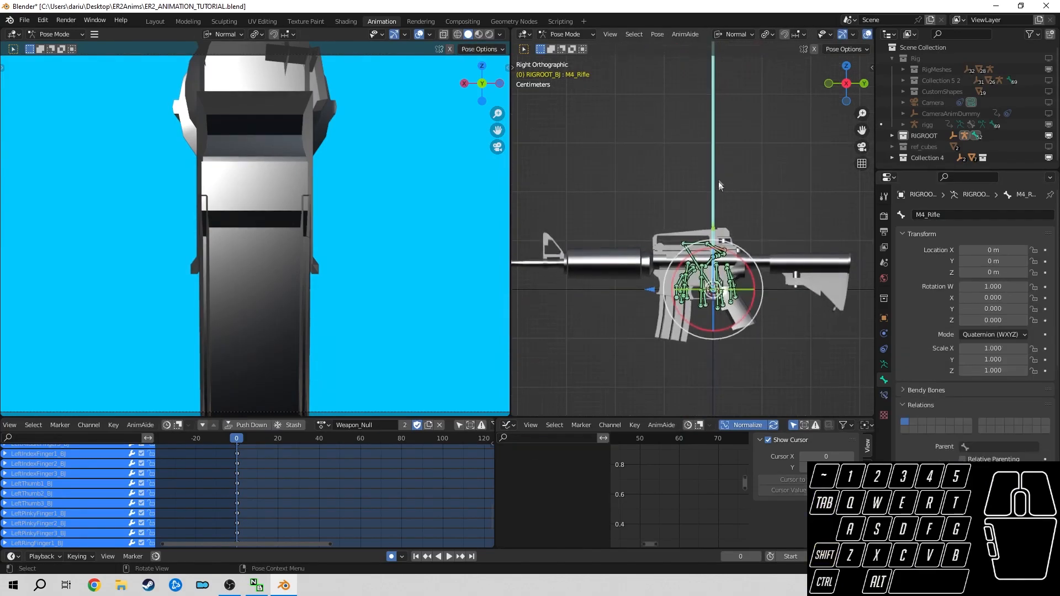
- Snap the 3D cursor to the m4_magazine object and copy its object name
{"action": "scroll", "coordinate": [731, 198], "scroll_direction": "down", "scroll_amount": 4}
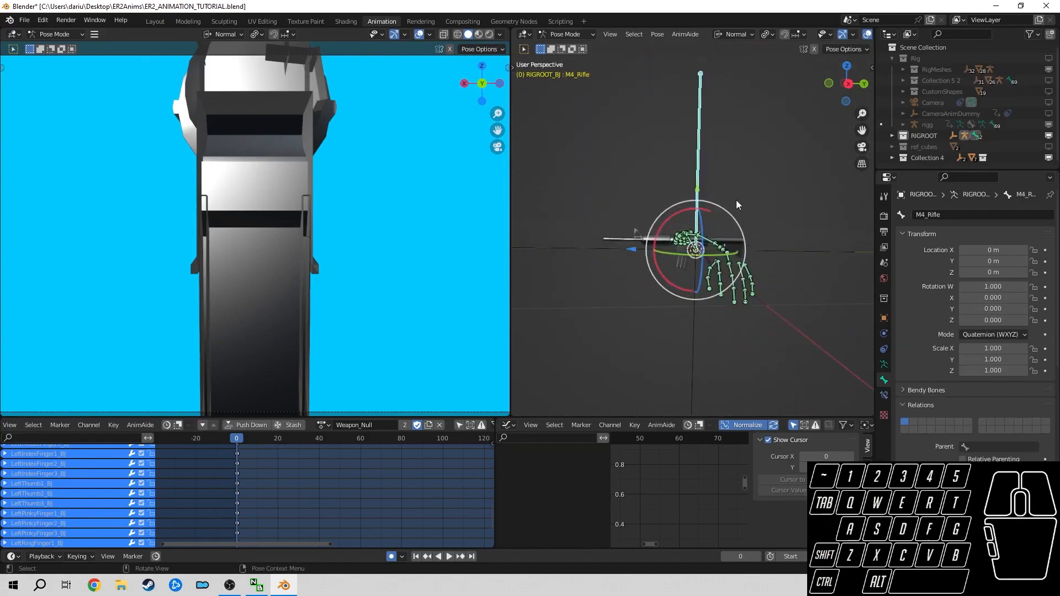
{"action": "scroll", "coordinate": [736, 200], "scroll_direction": "up", "scroll_amount": 4}
{"action": "key", "text": "ctrl+Tab"}
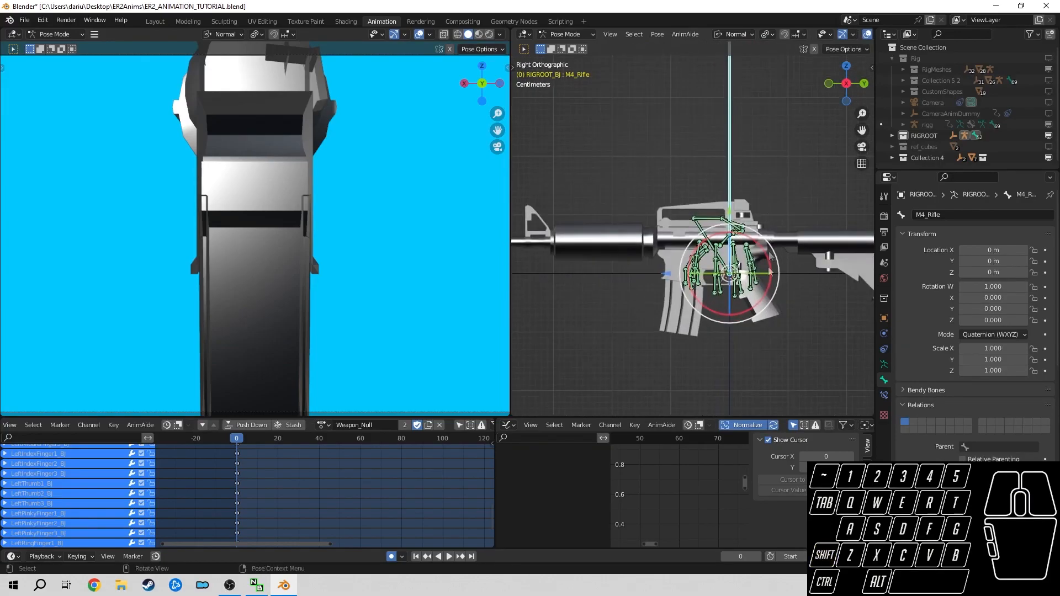
{"action": "left_click", "coordinate": [681, 325]}
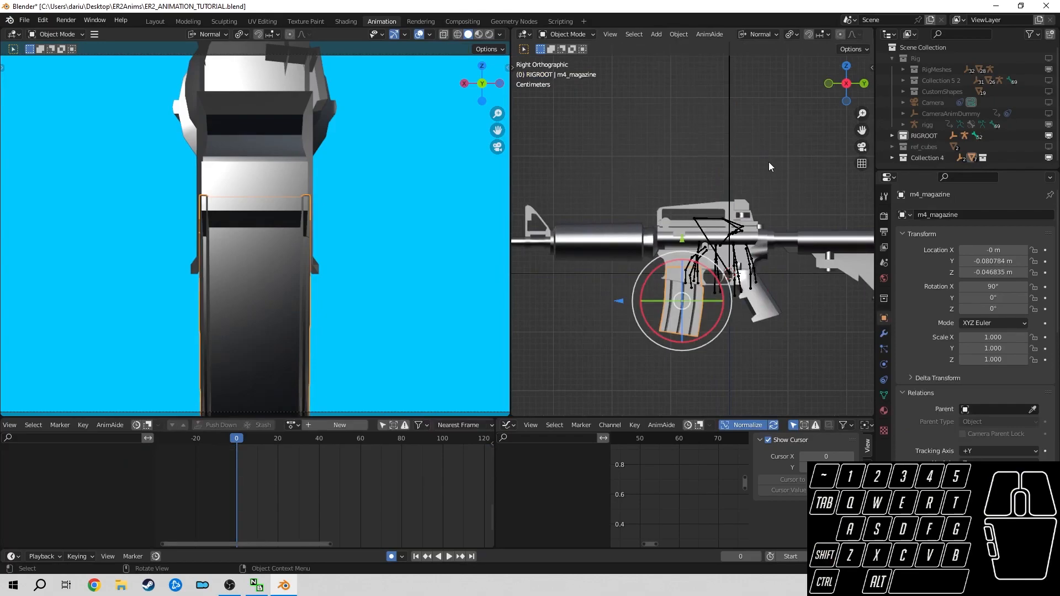
{"action": "left_click", "coordinate": [668, 314]}
{"action": "key", "text": "shift+s"}
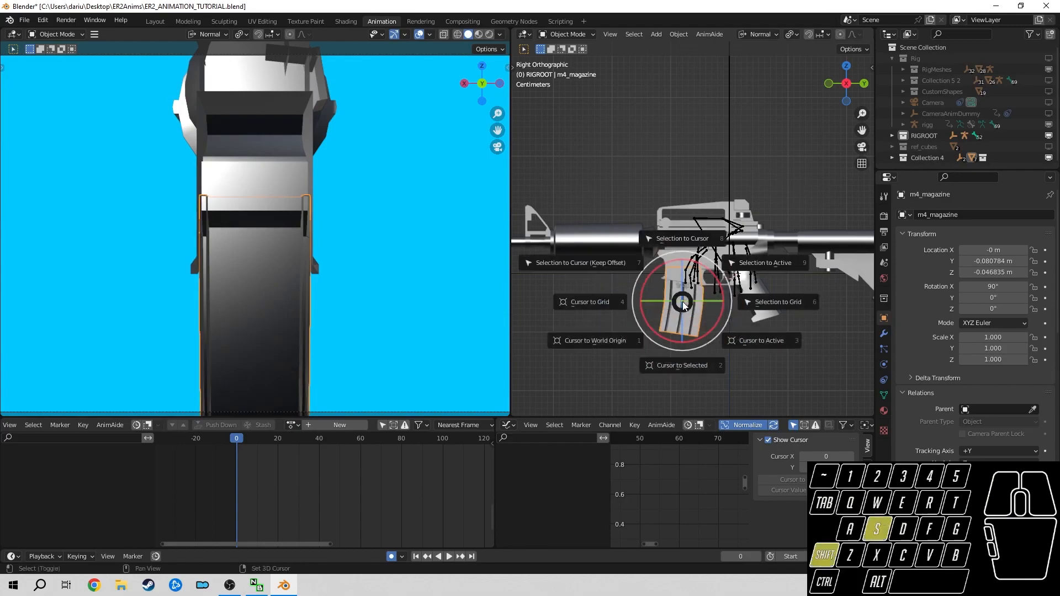
{"action": "left_click", "coordinate": [674, 369]}
{"action": "middle_click_drag", "start_coordinate": [747, 282], "coordinate": [735, 278], "text": "shift"}
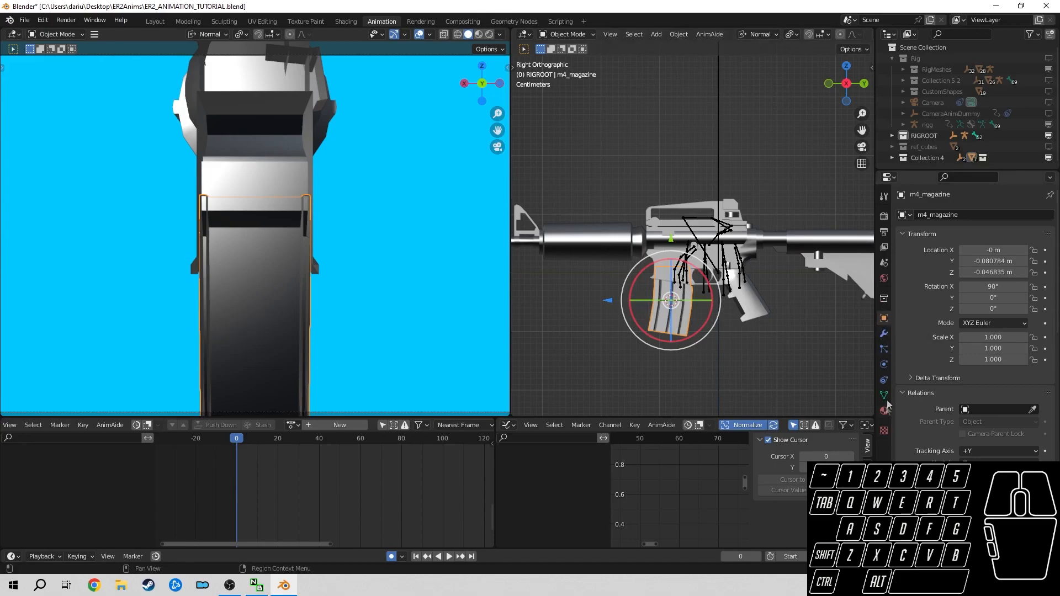
{"action": "left_click", "coordinate": [968, 215]}
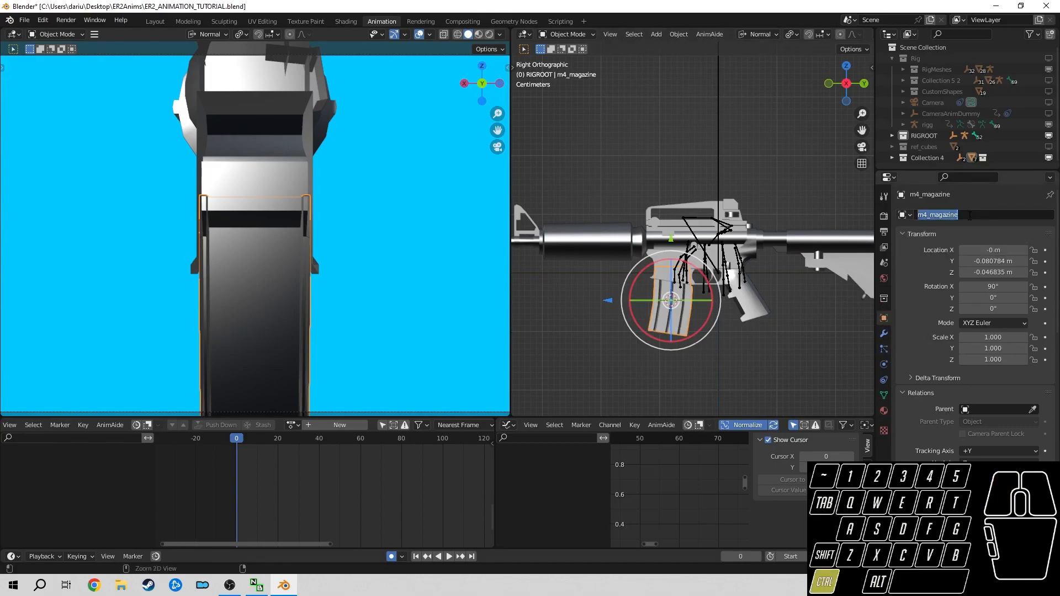
{"action": "key", "text": "ctrl+c"}
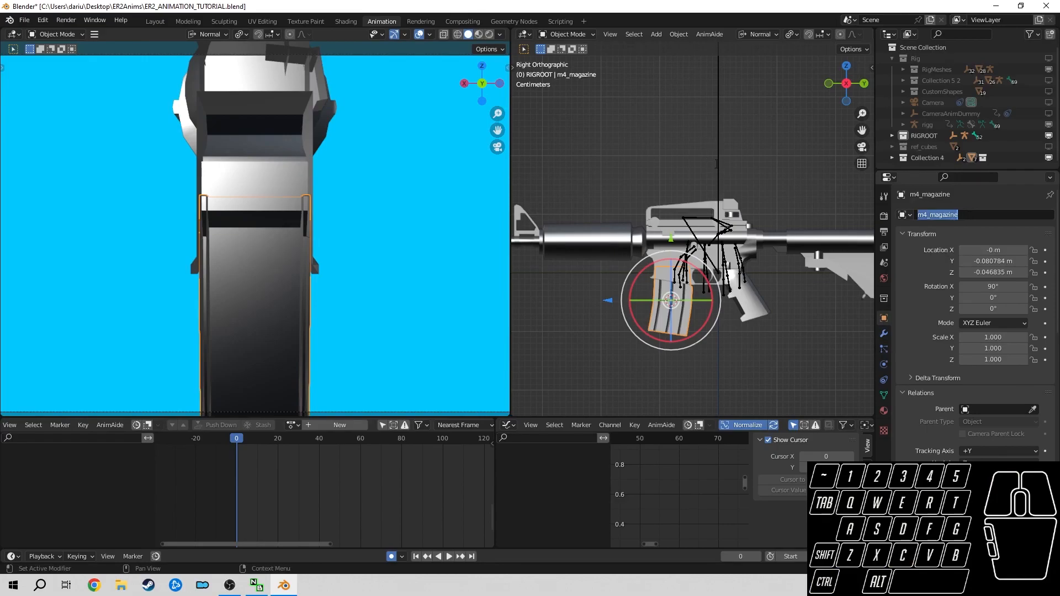
- Add a bone to the RIGROOT_BJ armature at the magazine's 3D cursor position and name it m4_magazine
{"action": "left_click", "coordinate": [717, 164]}
{"action": "left_click", "coordinate": [718, 164]}
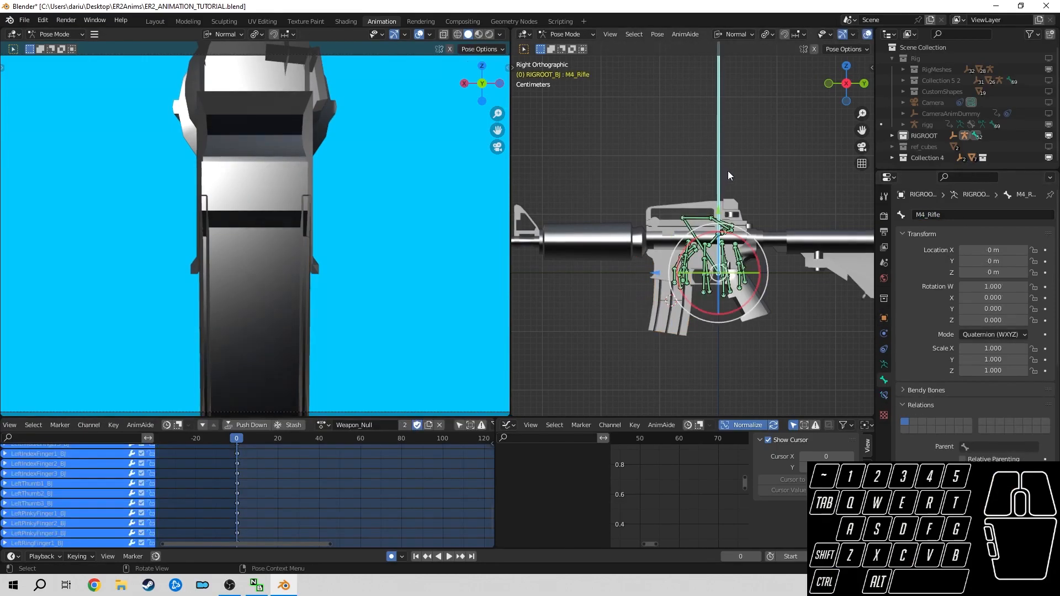
{"action": "key", "text": "Tab"}
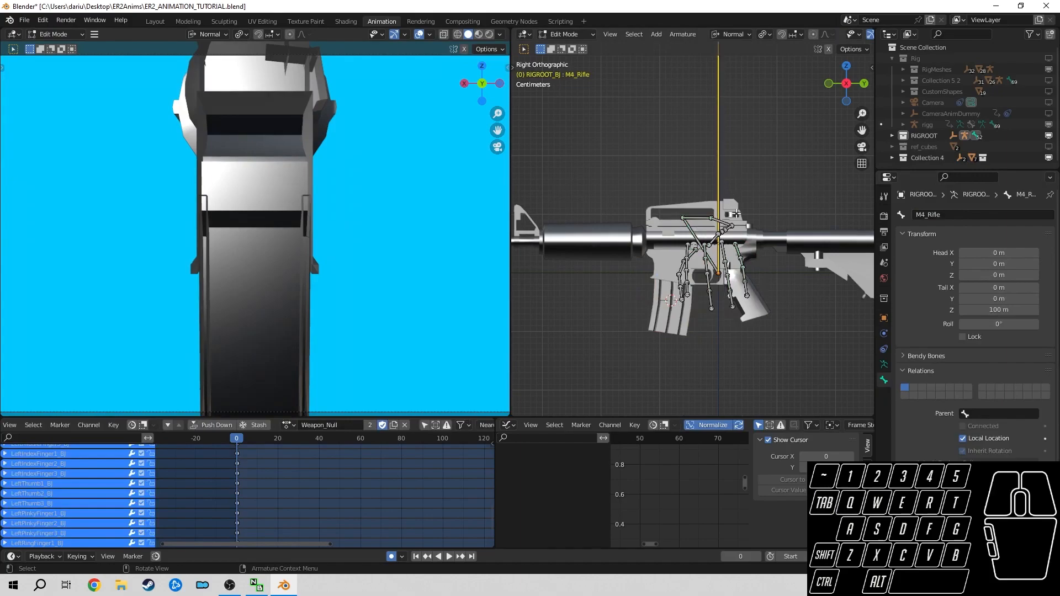
{"action": "key", "text": "shift+a"}
{"action": "left_click", "coordinate": [671, 144]}
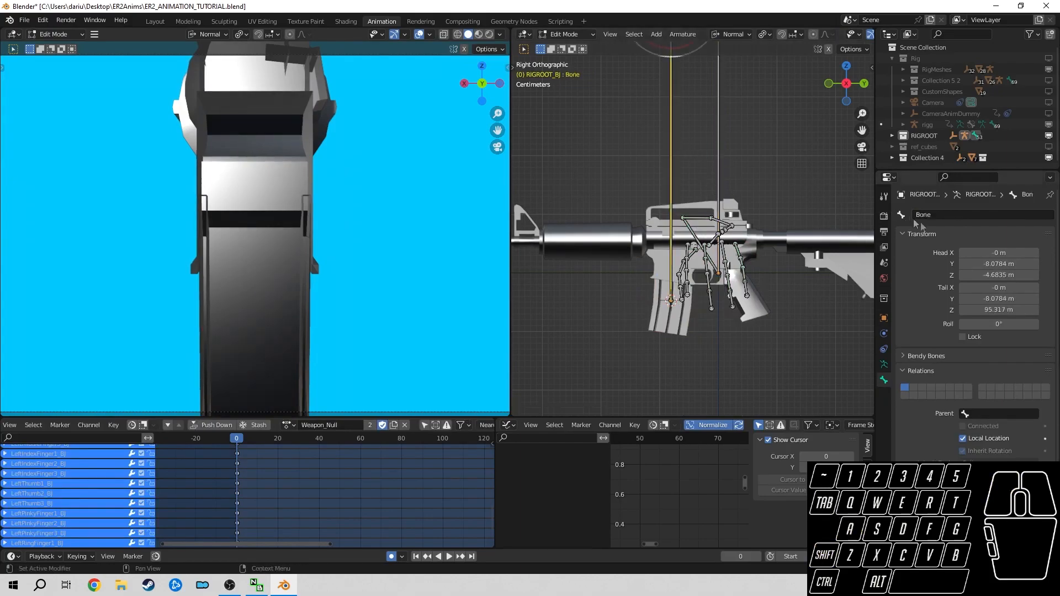
{"action": "left_click", "coordinate": [942, 213]}
{"action": "key", "text": "ctrl+v"}
{"action": "left_click", "coordinate": [817, 263]}
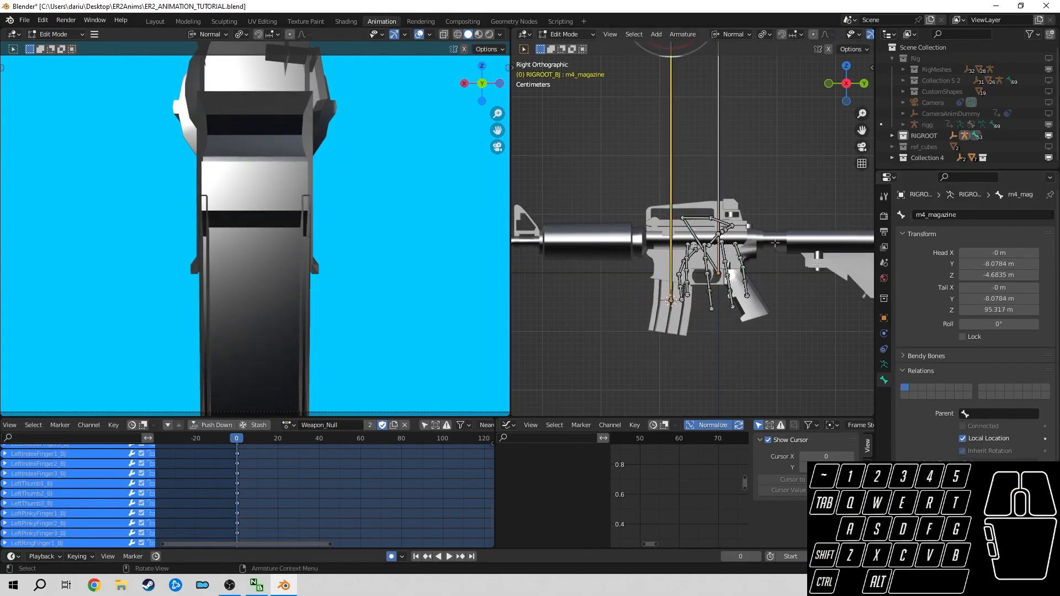
{"action": "key", "text": "ctrl+Tab"}
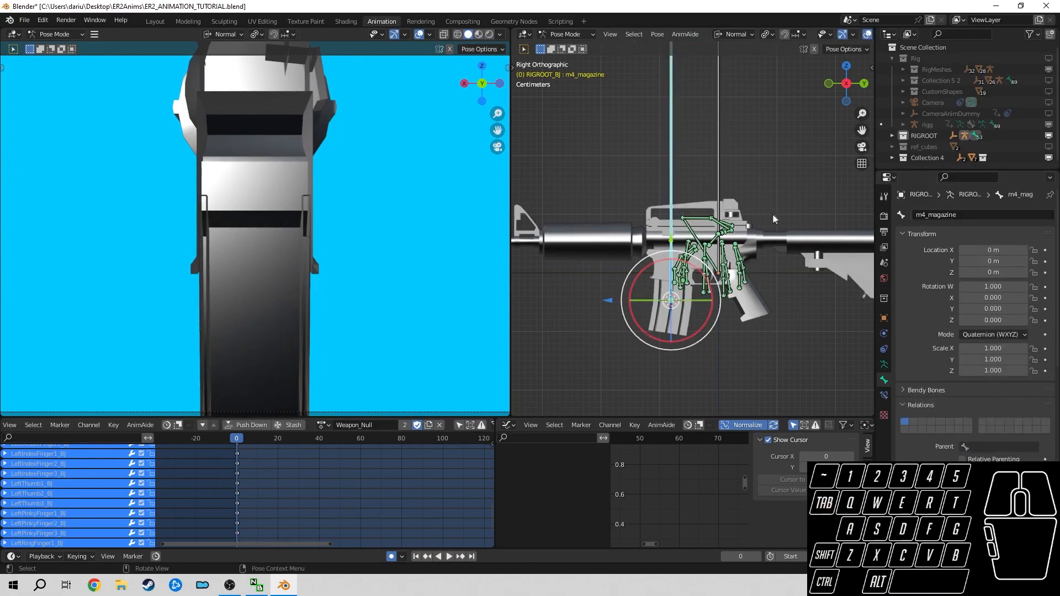
- Select the m4_spin part at the rear of the receiver and copy its object name
{"action": "left_click", "coordinate": [608, 243]}
{"action": "scroll", "coordinate": [647, 245], "scroll_direction": "down", "scroll_amount": 3}
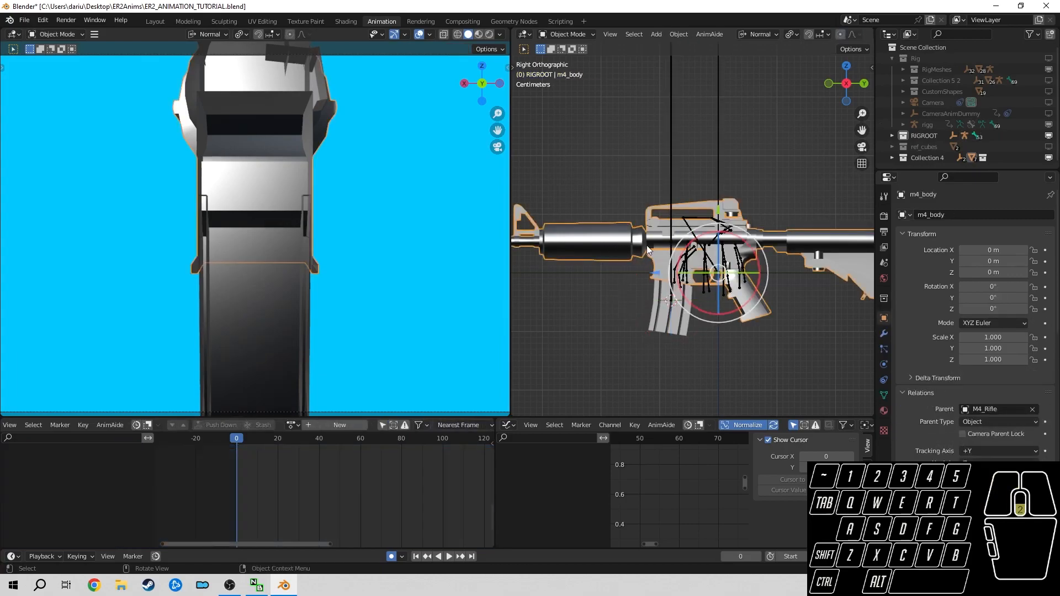
{"action": "scroll", "coordinate": [698, 274], "scroll_direction": "up", "scroll_amount": 4}
{"action": "scroll", "coordinate": [745, 243], "scroll_direction": "up", "scroll_amount": 1}
{"action": "left_click", "coordinate": [767, 224]}
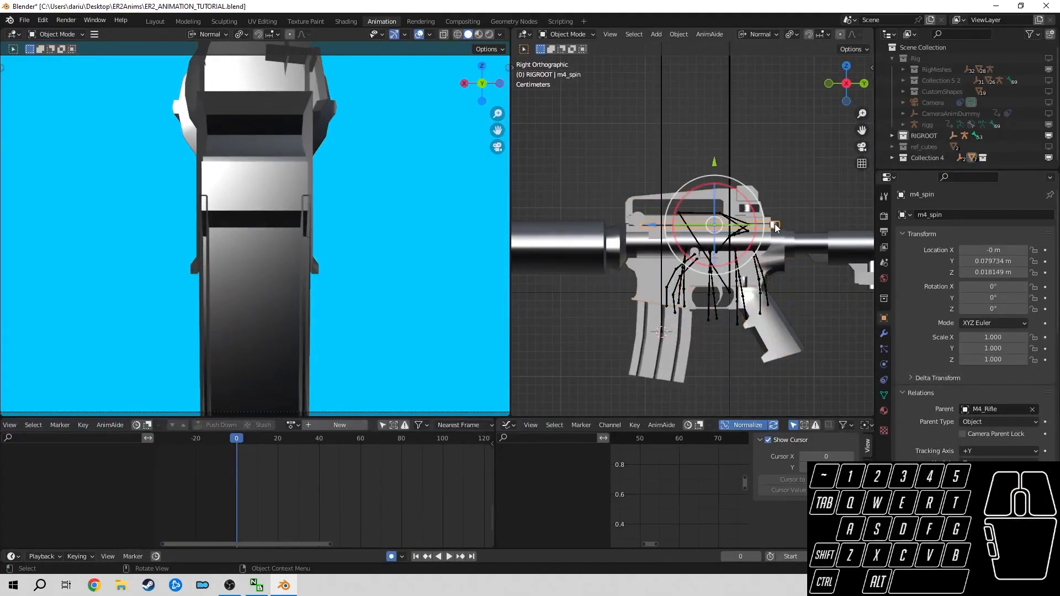
{"action": "double_click", "coordinate": [953, 215]}
{"action": "key", "text": "ctrl+c"}
- Snap the 3D cursor to the m4_spin object in Object Mode
{"action": "left_click", "coordinate": [791, 209]}
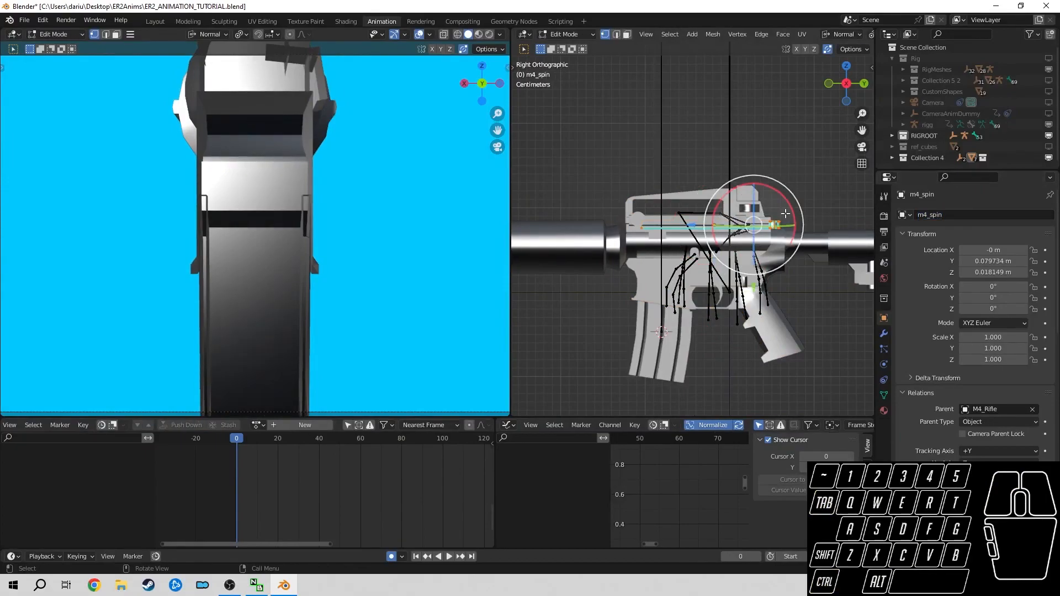
{"action": "left_click", "coordinate": [726, 131]}
{"action": "left_click", "coordinate": [779, 222]}
{"action": "key", "text": "shift+s"}
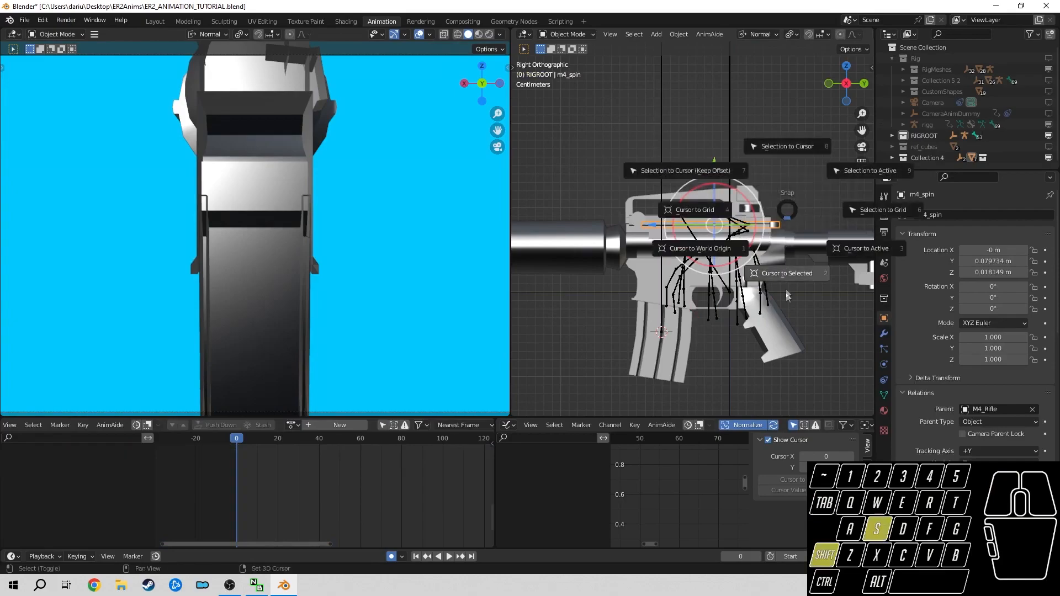
{"action": "left_click", "coordinate": [787, 273]}
- Add a third weapon bone to the RIGROOT_BJ armature at the 3D cursor and name it m4_spin
{"action": "left_click", "coordinate": [727, 128]}
{"action": "key", "text": "Tab"}
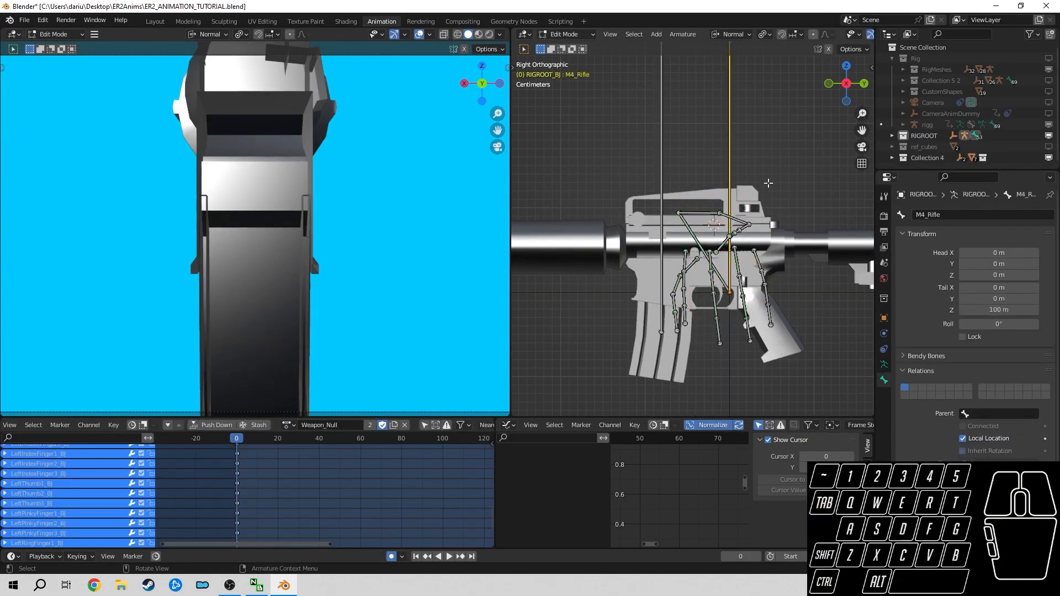
{"action": "key", "text": "shift+a"}
{"action": "left_click", "coordinate": [712, 133]}
{"action": "left_click", "coordinate": [944, 216]}
{"action": "key", "text": "ctrl+v"}
{"action": "left_click", "coordinate": [933, 286]}
{"action": "key", "text": "Tab"}
{"action": "left_click", "coordinate": [736, 196]}
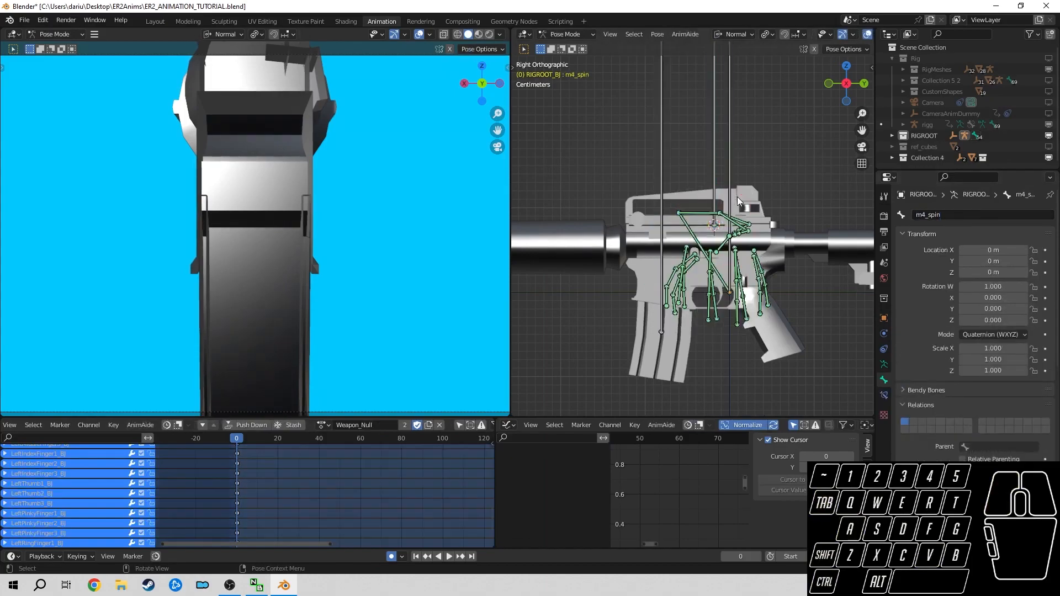
- Select the M4_Rifle bone and switch the armature to Edit Mode
{"action": "scroll", "coordinate": [739, 198], "scroll_direction": "down", "scroll_amount": 2}
{"action": "middle_click_drag", "start_coordinate": [706, 224], "coordinate": [726, 247], "text": "shift"}
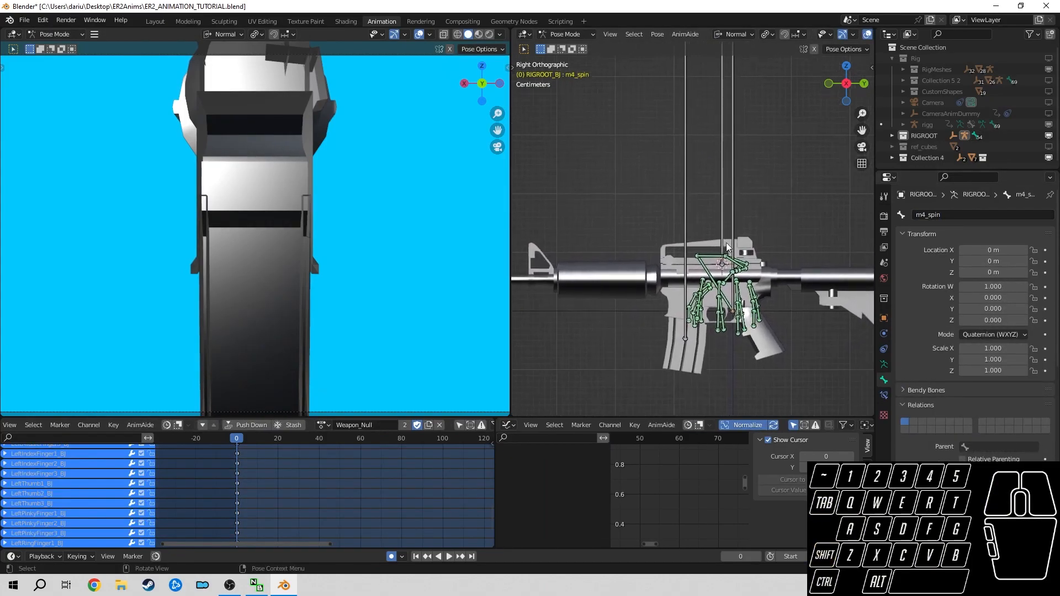
{"action": "scroll", "coordinate": [726, 246], "scroll_direction": "down", "scroll_amount": 2}
{"action": "scroll", "coordinate": [720, 221], "scroll_direction": "up", "scroll_amount": 4}
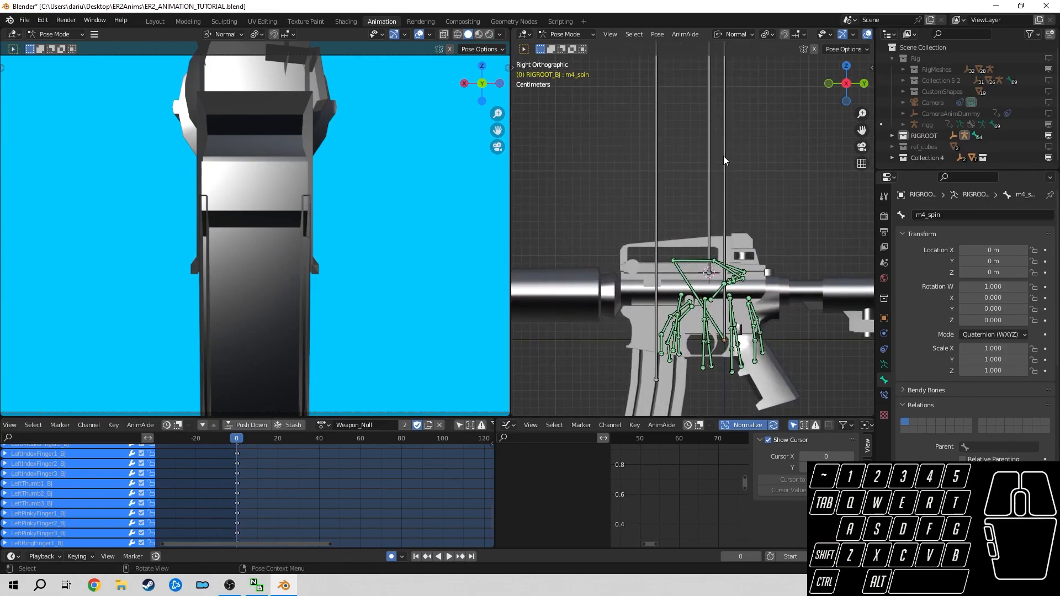
{"action": "left_click", "coordinate": [723, 155]}
{"action": "scroll", "coordinate": [714, 263], "scroll_direction": "down", "scroll_amount": 5}
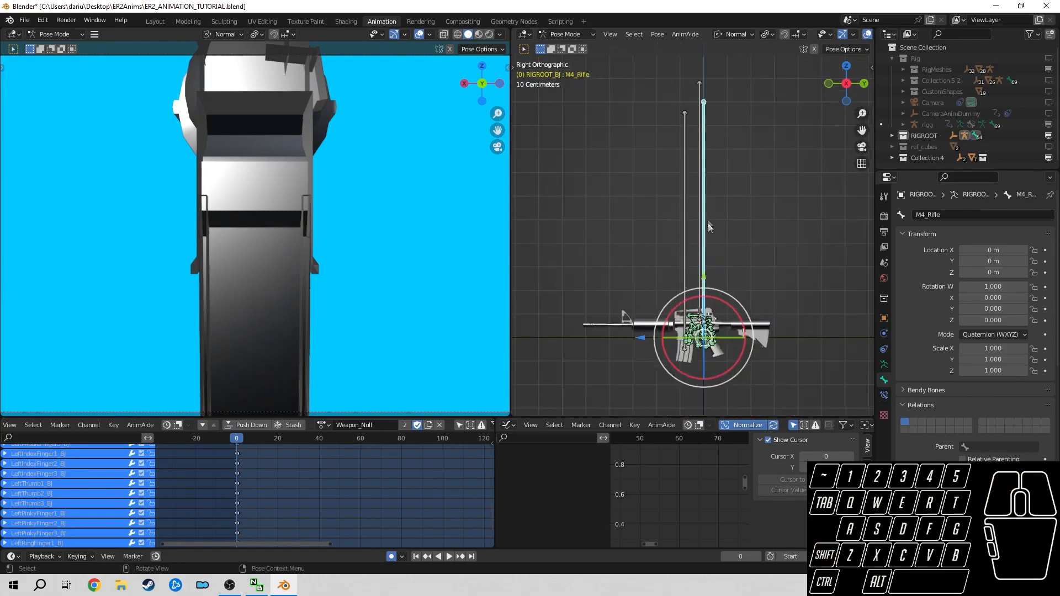
{"action": "key", "text": "Tab"}
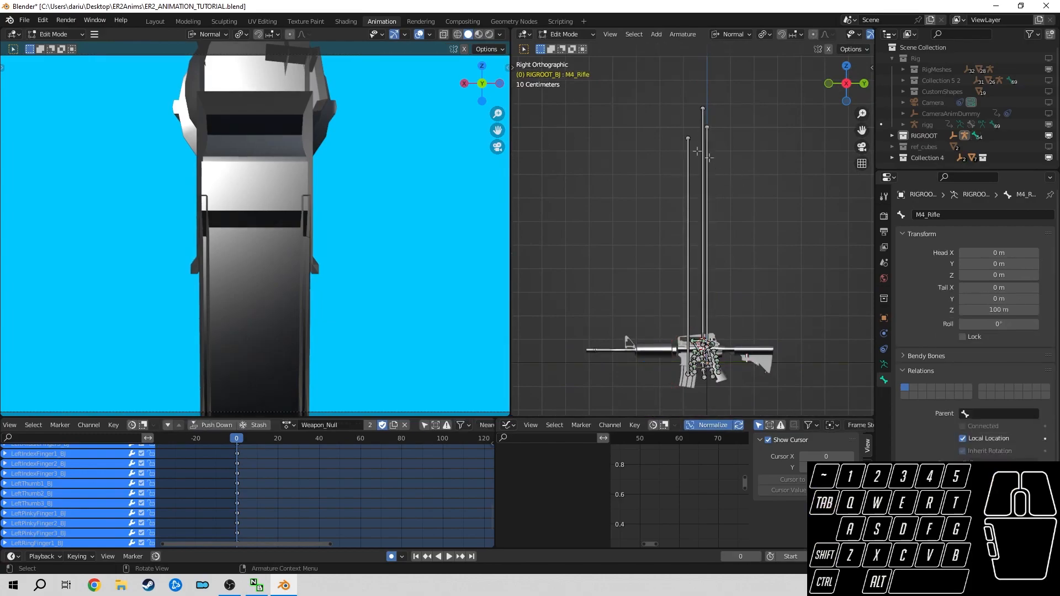
{"action": "key", "text": "Tab"}
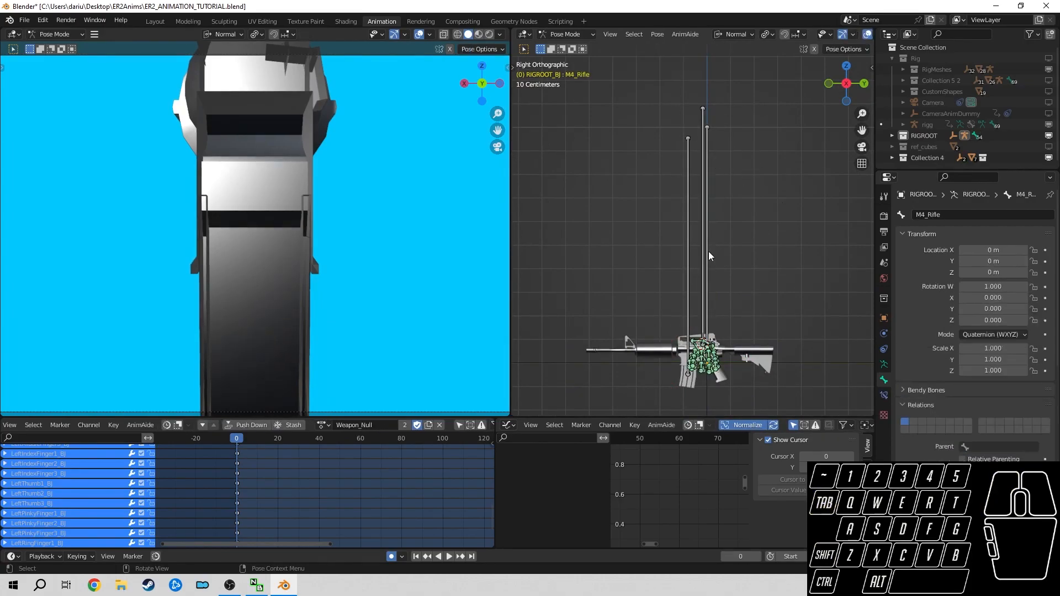
{"action": "key", "text": "Tab"}
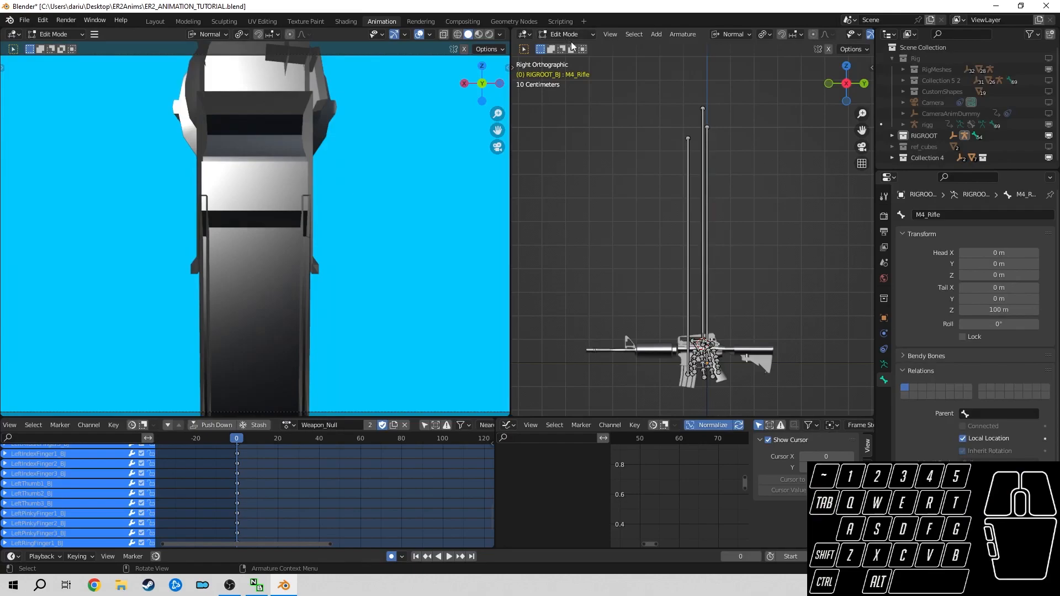
{"action": "left_click", "coordinate": [588, 34]}
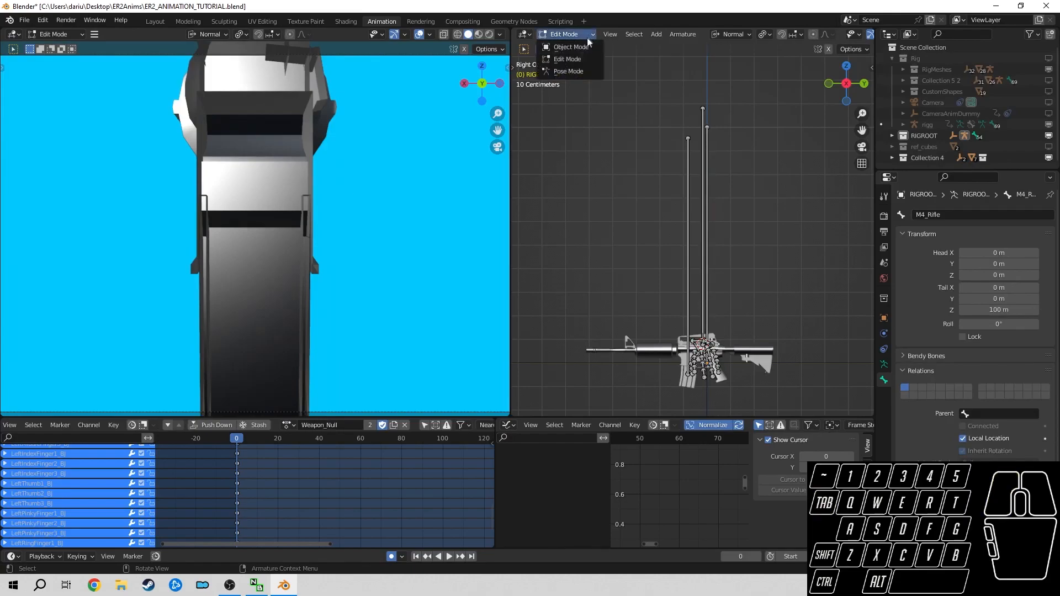
{"action": "left_click", "coordinate": [565, 59]}
- Box-select the upper tips of the three tall weapon bones
{"action": "left_click", "coordinate": [644, 91]}
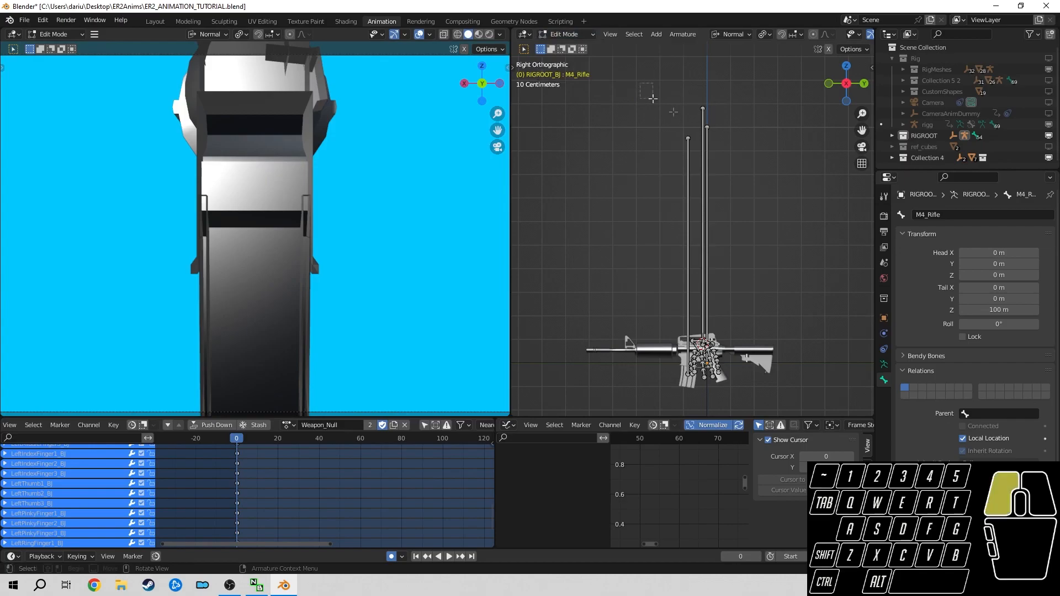
{"action": "left_click_drag", "start_coordinate": [644, 91], "coordinate": [778, 170]}
{"action": "left_click", "coordinate": [785, 153]}
{"action": "left_click_drag", "start_coordinate": [649, 91], "coordinate": [756, 161]}
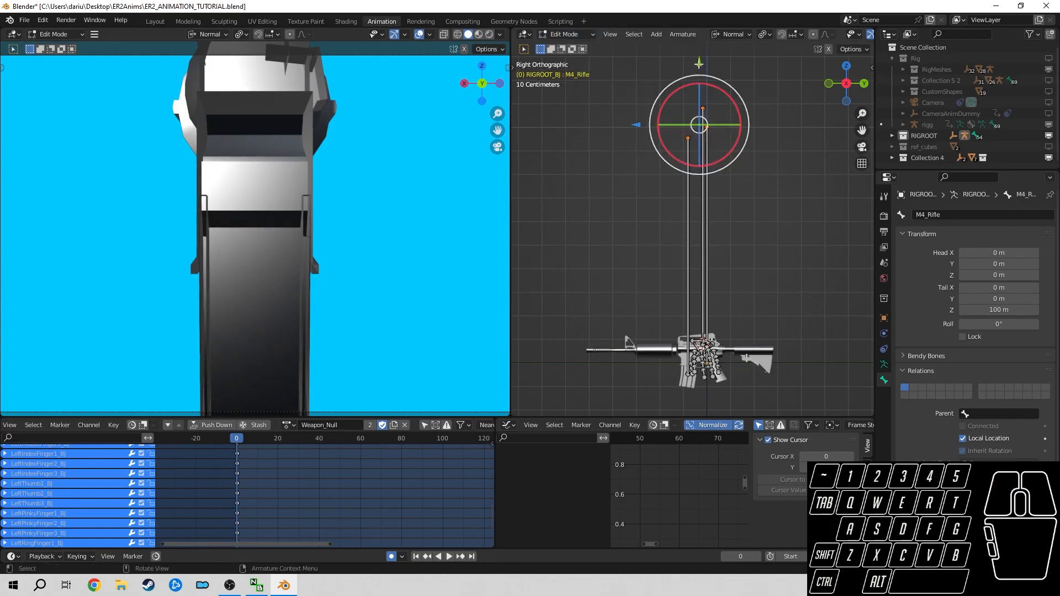
- Lower the selected tips to shorten the three weapon bones to about 10 m in Z, and return the armature to Pose Mode
{"action": "left_click_drag", "start_coordinate": [699, 63], "coordinate": [722, 257]}
{"action": "scroll", "coordinate": [762, 231], "scroll_direction": "up", "scroll_amount": 4}
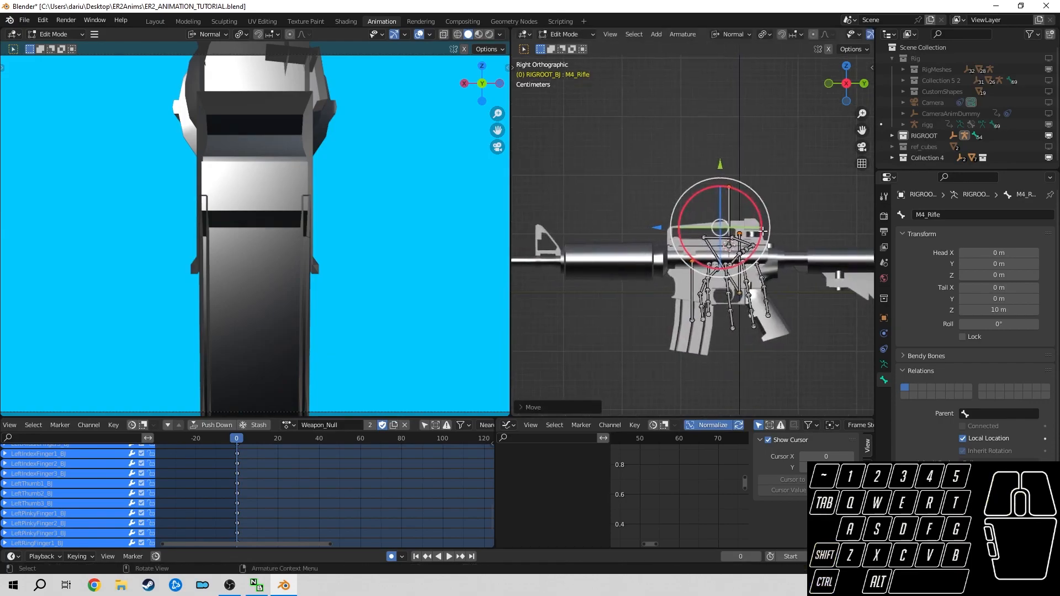
{"action": "key", "text": "ctrl+Tab"}
{"action": "scroll", "coordinate": [767, 238], "scroll_direction": "up", "scroll_amount": 3}
{"action": "key", "text": "a"}
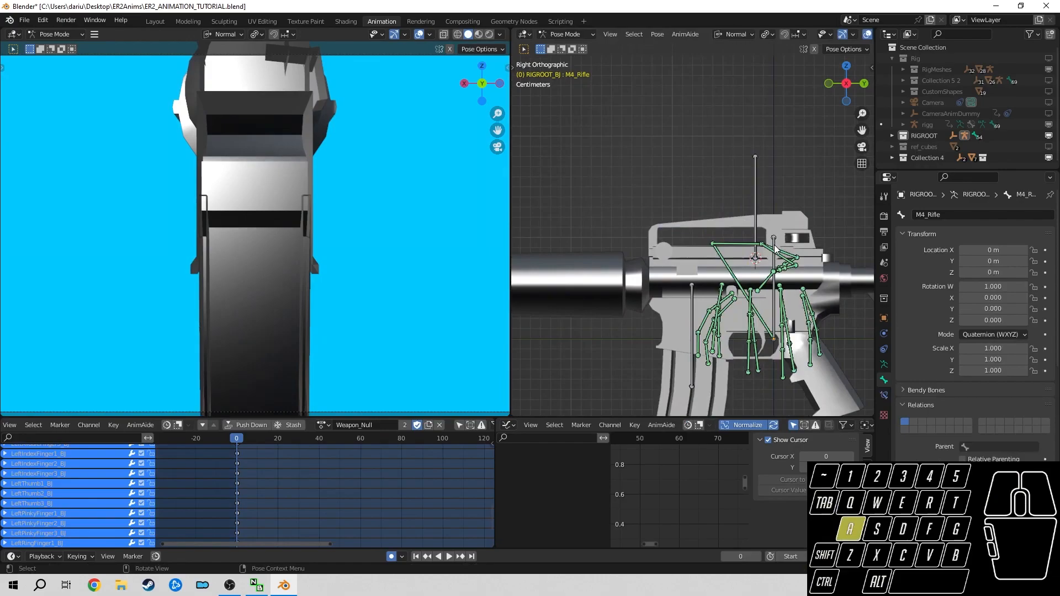
- Select the m4_magazine bone and examine its parent setting in the bone relations
{"action": "scroll", "coordinate": [772, 246], "scroll_direction": "down", "scroll_amount": 4}
{"action": "middle_click_drag", "start_coordinate": [759, 248], "coordinate": [767, 253], "text": "shift"}
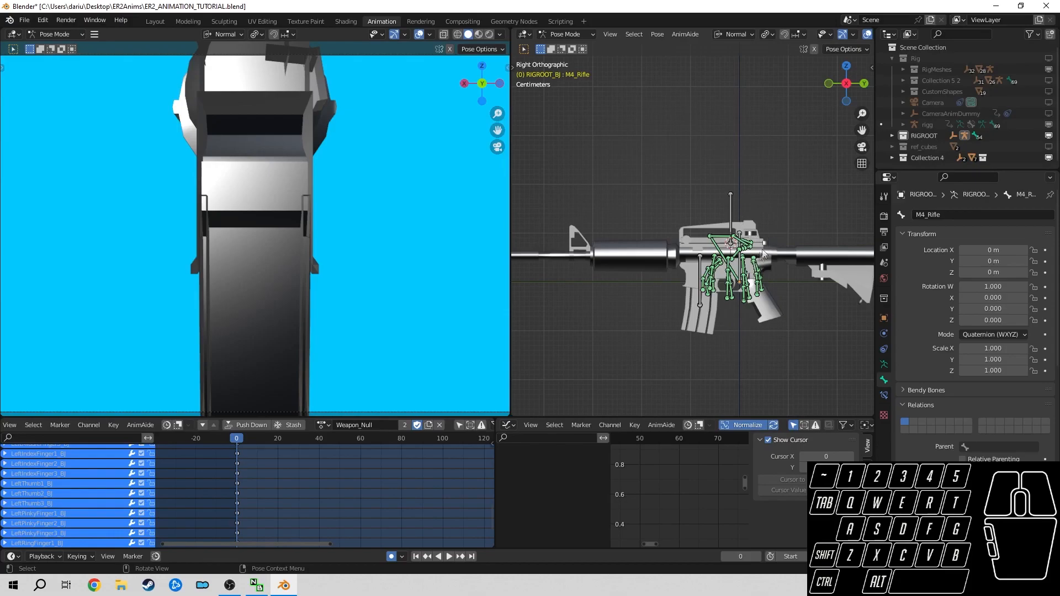
{"action": "middle_click_drag", "start_coordinate": [712, 305], "coordinate": [693, 304], "text": "shift"}
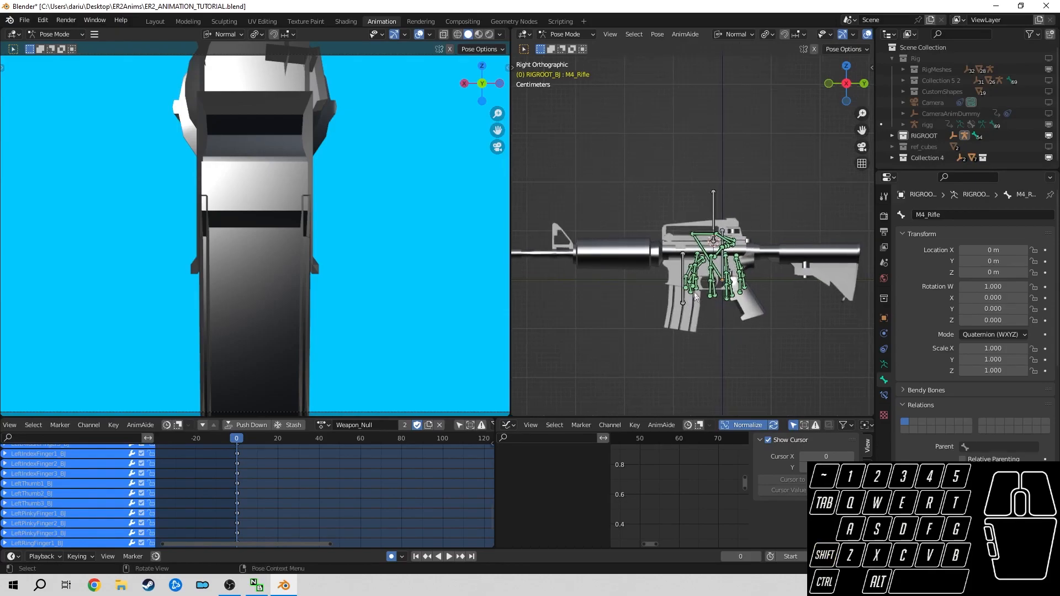
{"action": "left_click", "coordinate": [684, 264]}
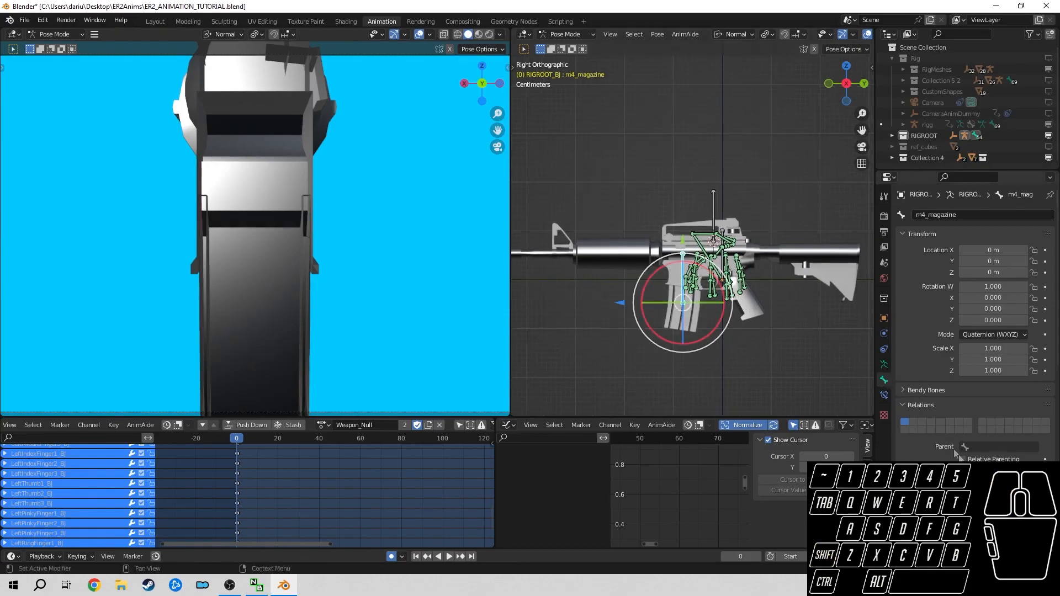
{"action": "scroll", "coordinate": [974, 454], "scroll_direction": "down", "scroll_amount": 2}
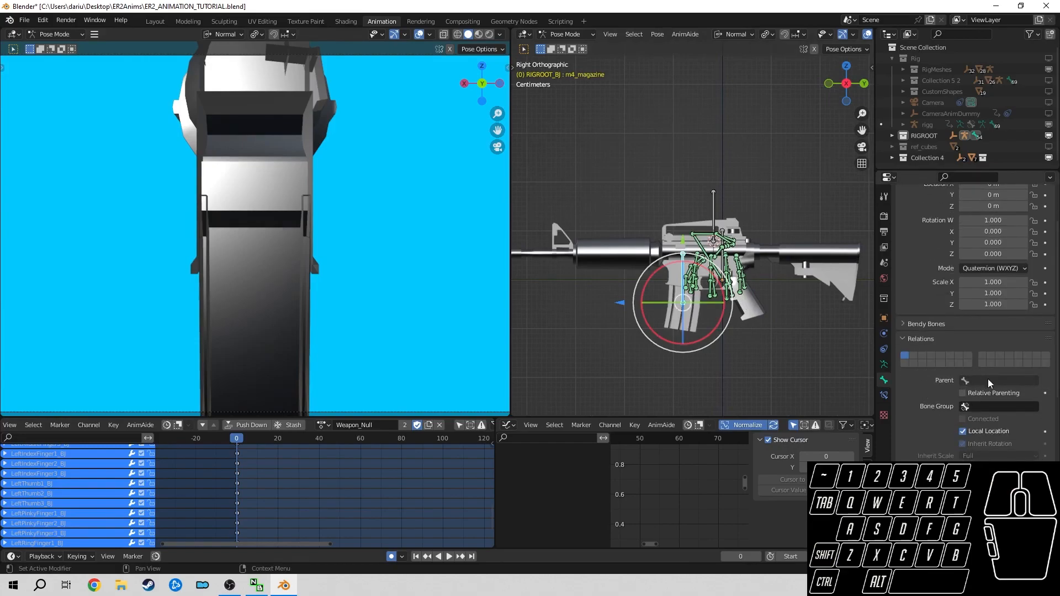
{"action": "scroll", "coordinate": [712, 314], "scroll_direction": "up", "scroll_amount": 2}
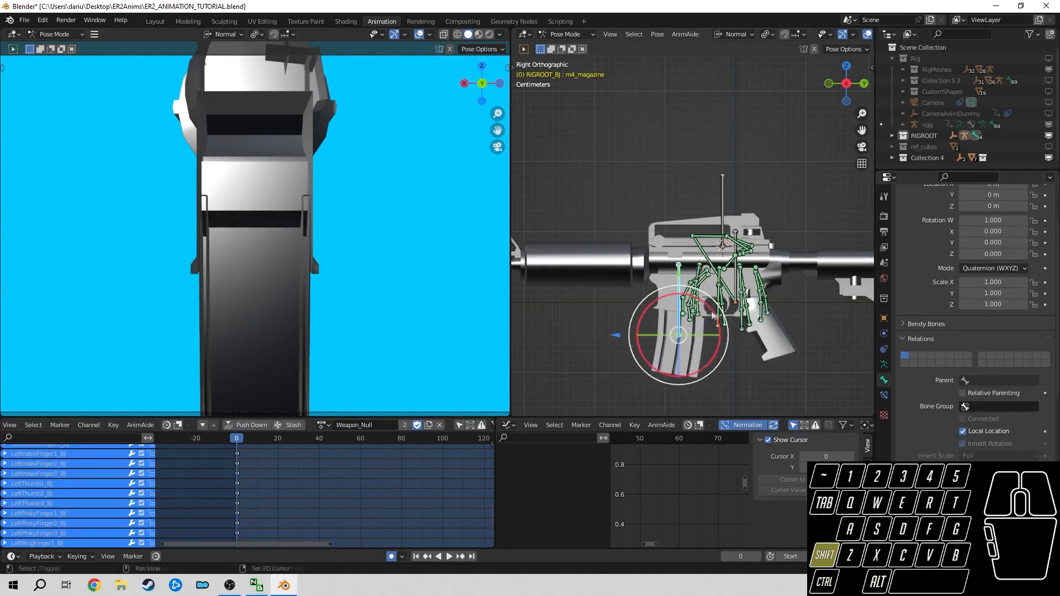
{"action": "middle_click_drag", "start_coordinate": [712, 314], "coordinate": [724, 285], "text": "shift"}
- Clear the parent of the m4_magazine and m4_spin objects together, keeping their transformation
{"action": "left_click", "coordinate": [694, 336]}
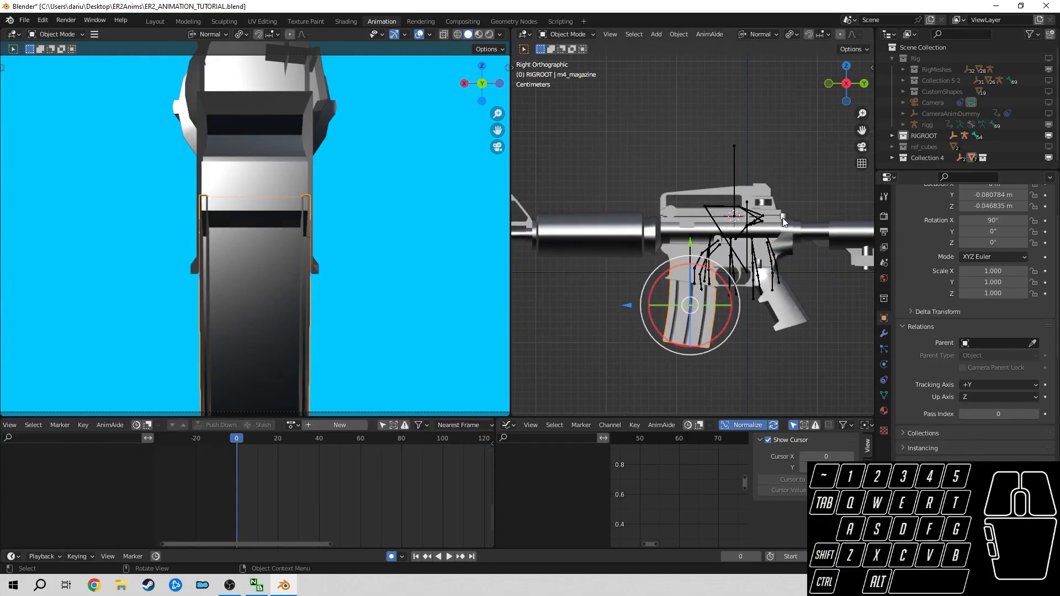
{"action": "left_click", "coordinate": [734, 147]}
{"action": "left_click", "coordinate": [783, 144]}
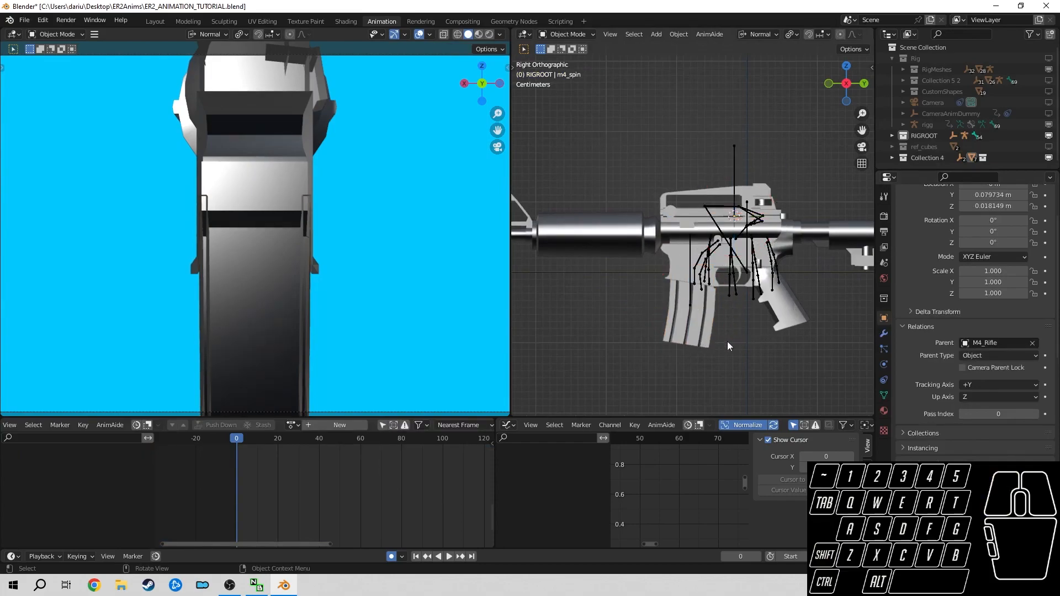
{"action": "left_click", "coordinate": [697, 339]}
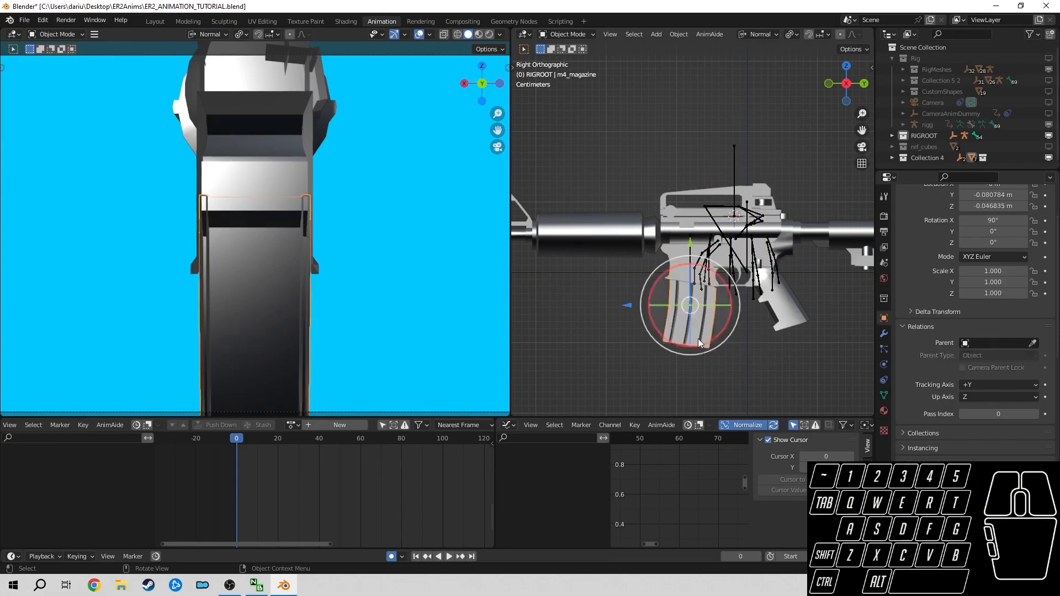
{"action": "left_click", "coordinate": [787, 214], "text": "shift"}
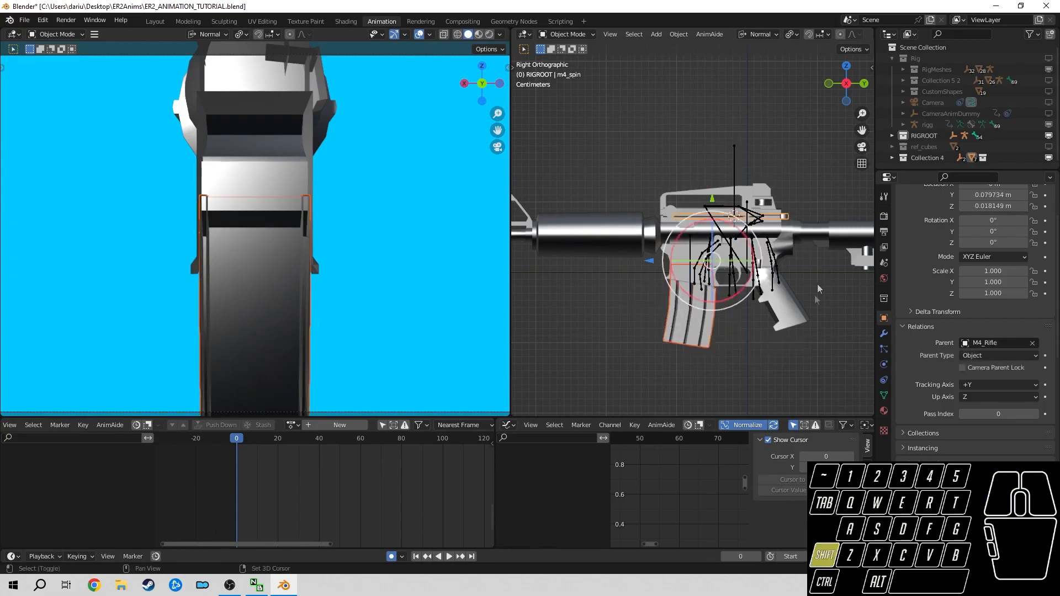
{"action": "key", "text": "ctrl+p"}
{"action": "left_click", "coordinate": [783, 317]}
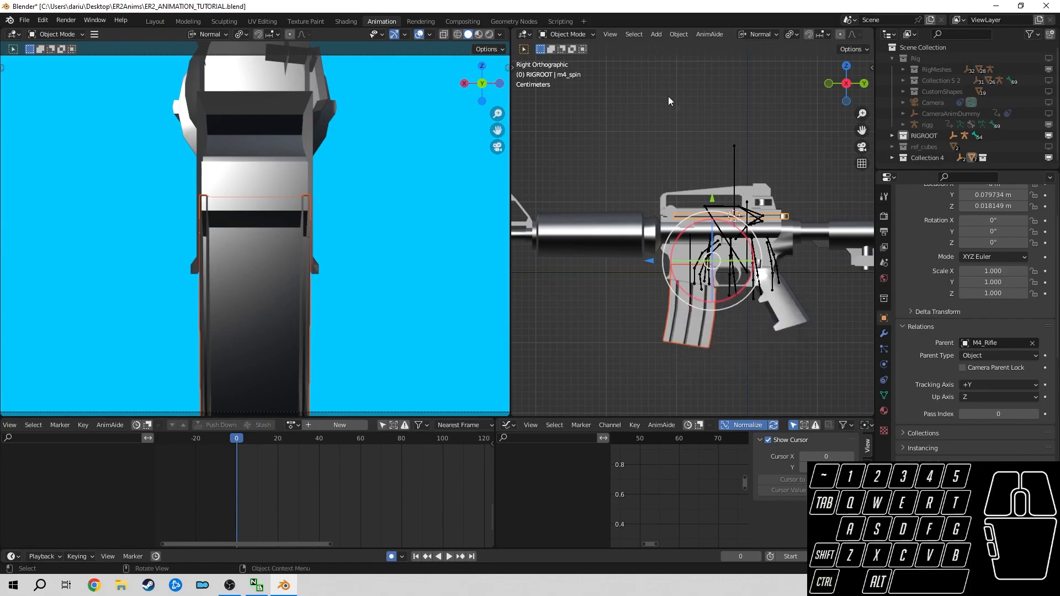
{"action": "key", "text": "alt+p"}
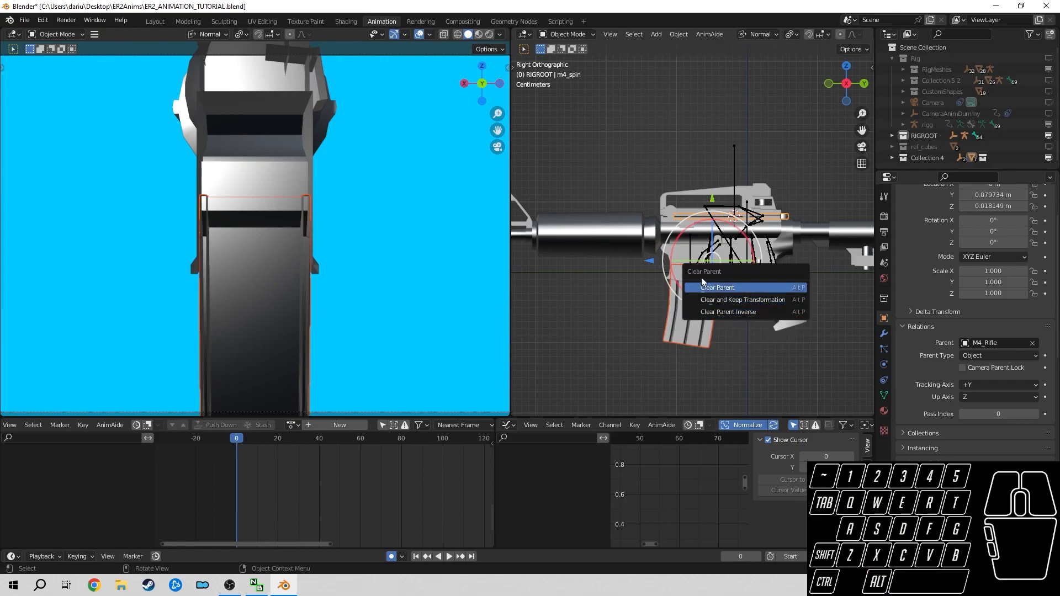
{"action": "left_click", "coordinate": [772, 299]}
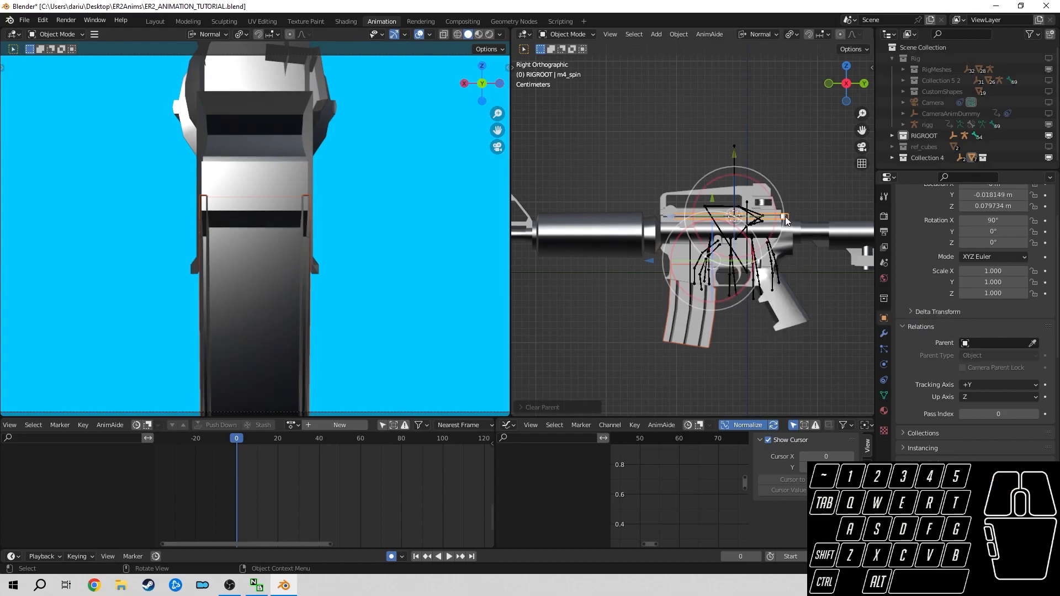
- Parent the m4_magazine object to the m4_magazine bone of RIGROOT_BJ using the Bone option
{"action": "left_click", "coordinate": [701, 328]}
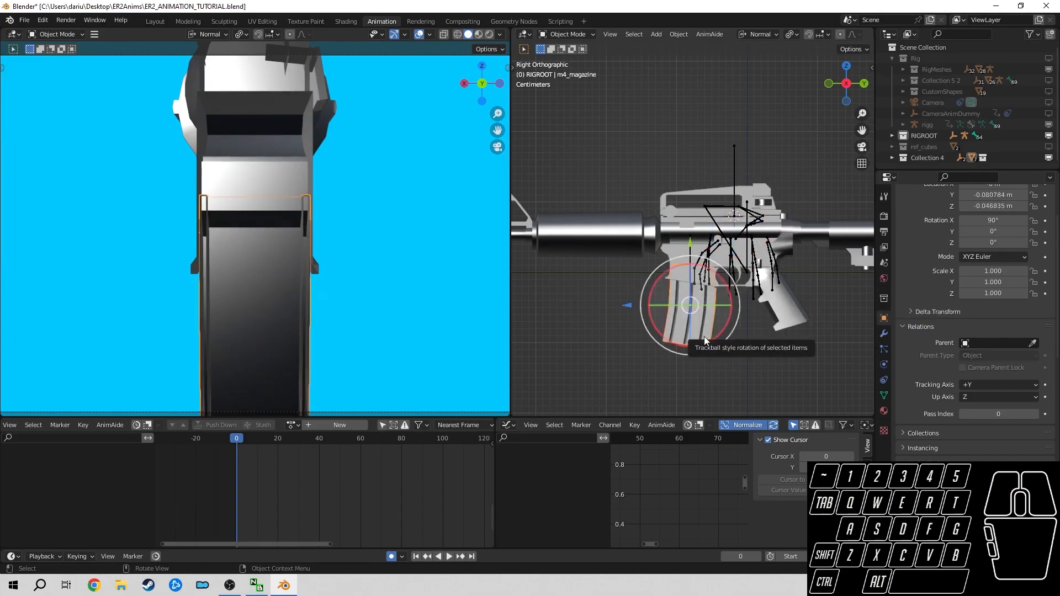
{"action": "scroll", "coordinate": [737, 309], "scroll_direction": "up", "scroll_amount": 3}
{"action": "left_click", "coordinate": [746, 364]}
{"action": "left_click", "coordinate": [710, 344]}
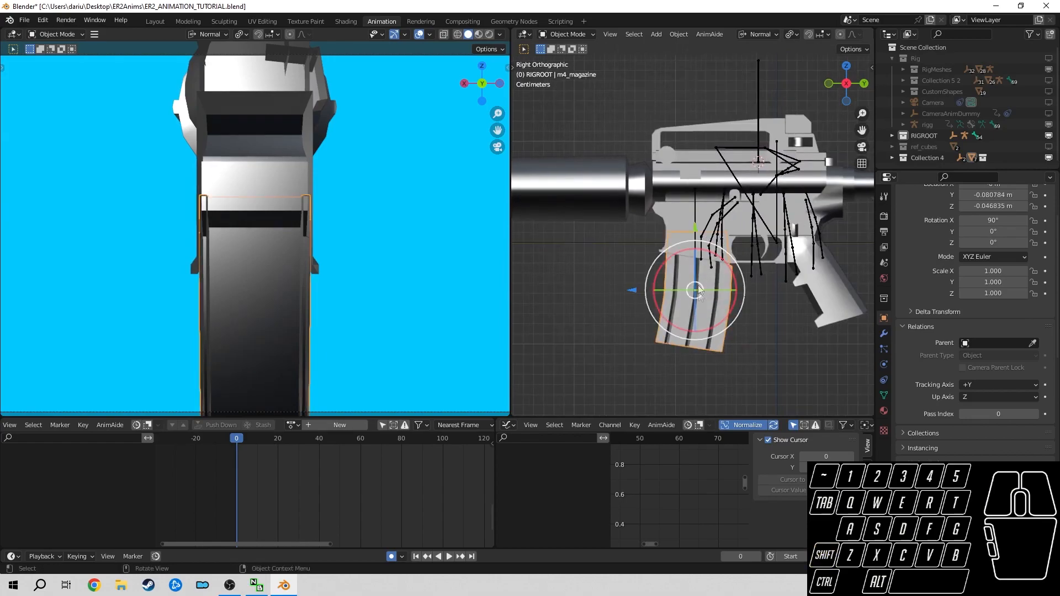
{"action": "left_click", "coordinate": [695, 204], "text": "shift"}
{"action": "left_click", "coordinate": [717, 304]}
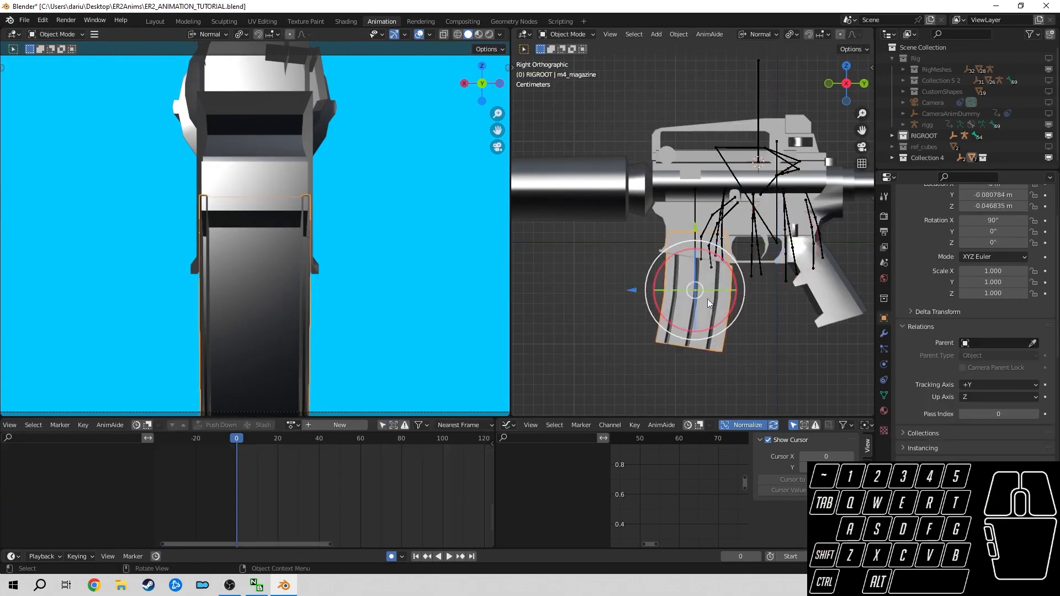
{"action": "left_click", "coordinate": [693, 203], "text": "shift"}
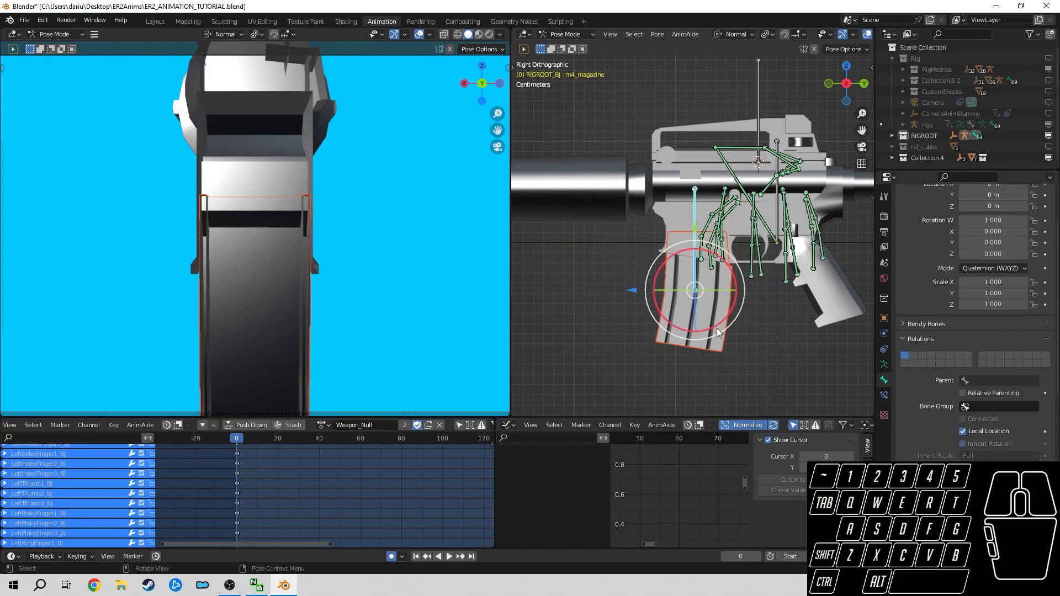
{"action": "key", "text": "ctrl+p"}
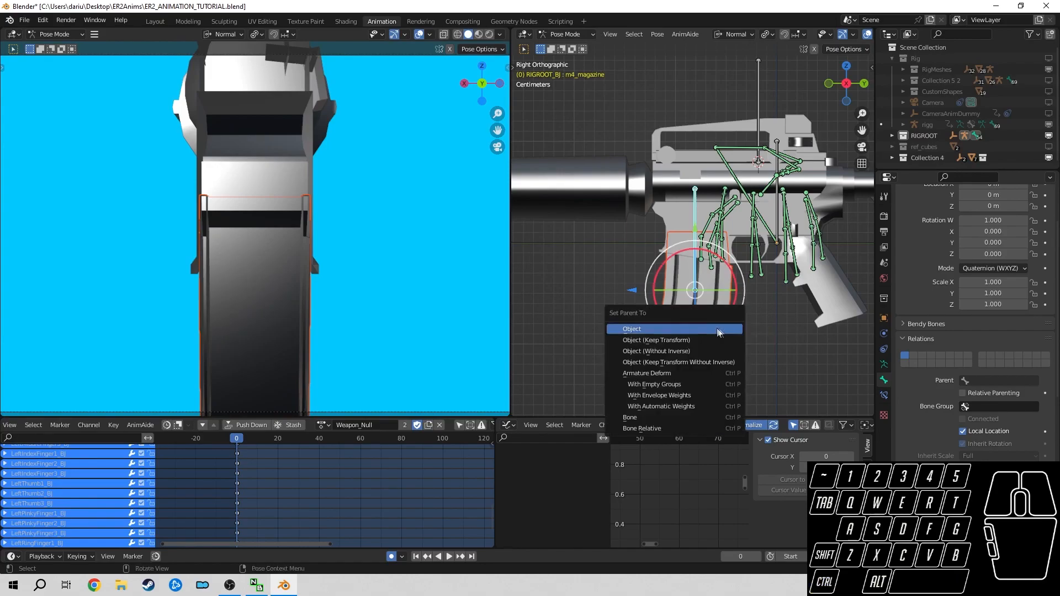
{"action": "left_click", "coordinate": [678, 418]}
{"action": "left_click", "coordinate": [740, 372]}
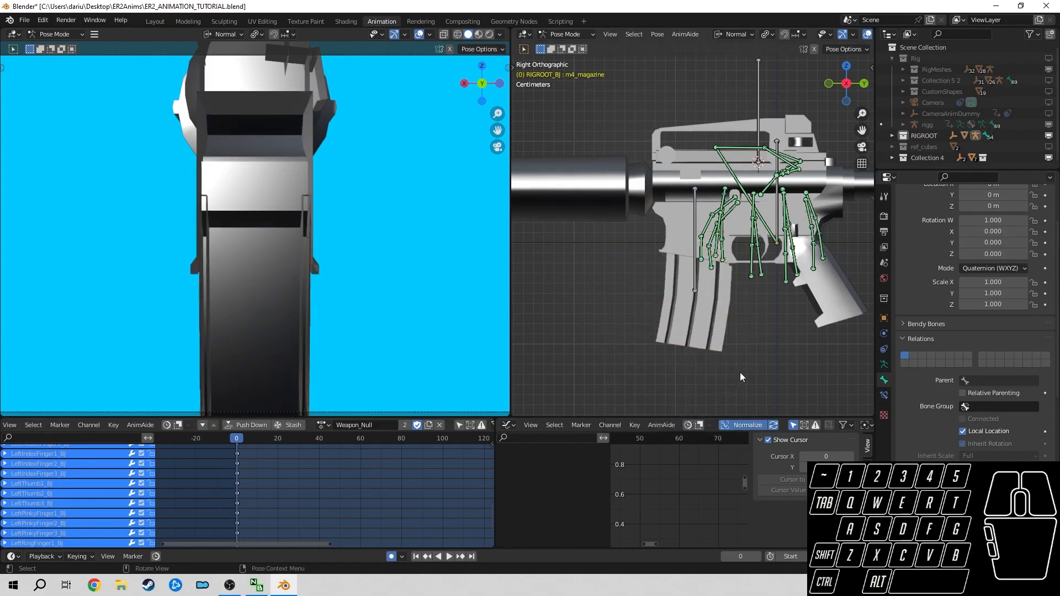
- Test-move the m4_magazine bone to check that the magazine follows, and cancel the move
{"action": "left_click", "coordinate": [694, 211]}
{"action": "key", "text": "g"}
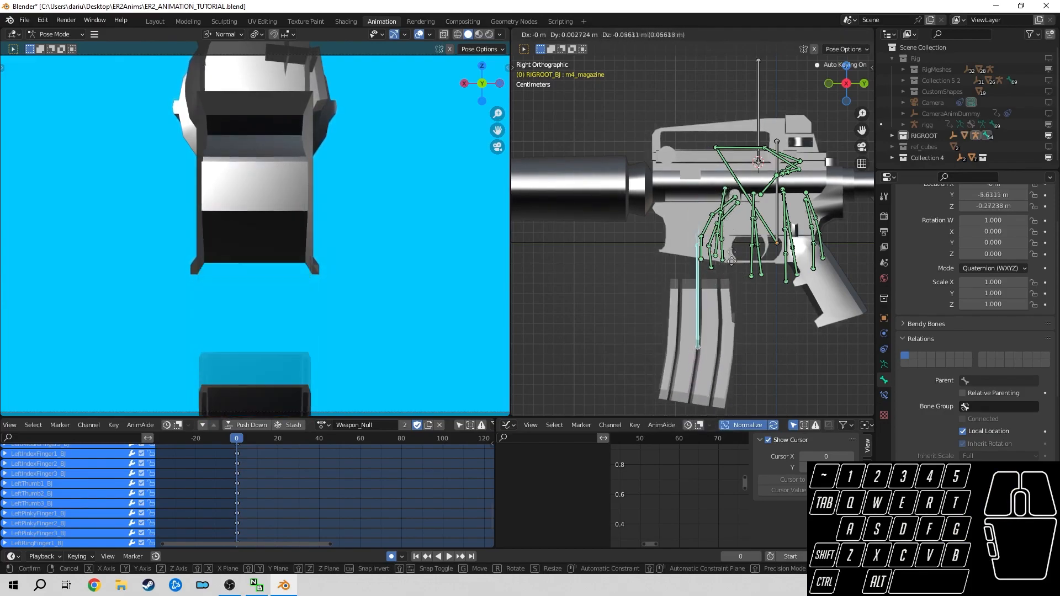
{"action": "right_click", "coordinate": [740, 240]}
{"action": "middle_click_drag", "start_coordinate": [744, 250], "coordinate": [690, 272], "text": "shift"}
{"action": "left_click", "coordinate": [703, 314]}
- Select the m4_spin object in Object Mode and parent it to the m4_spin bone using the Bone option
{"action": "scroll", "coordinate": [754, 249], "scroll_direction": "down", "scroll_amount": 2}
{"action": "middle_click_drag", "start_coordinate": [754, 249], "coordinate": [743, 253], "text": "shift"}
{"action": "key", "text": "ctrl+Tab"}
{"action": "left_click", "coordinate": [741, 201]}
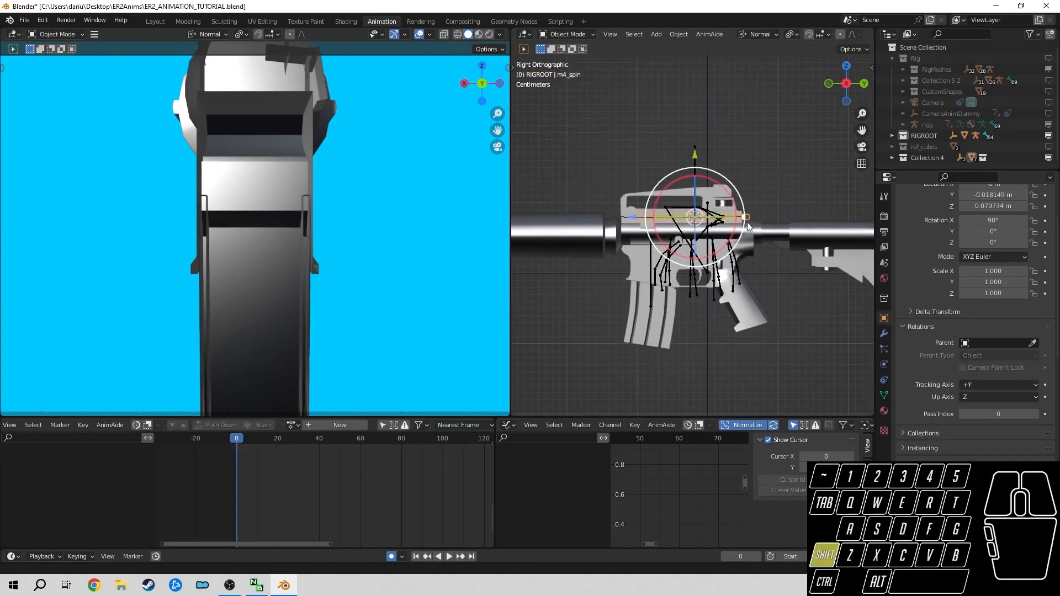
{"action": "scroll", "coordinate": [746, 219], "scroll_direction": "up", "scroll_amount": 4}
{"action": "scroll", "coordinate": [754, 255], "scroll_direction": "down", "scroll_amount": 3}
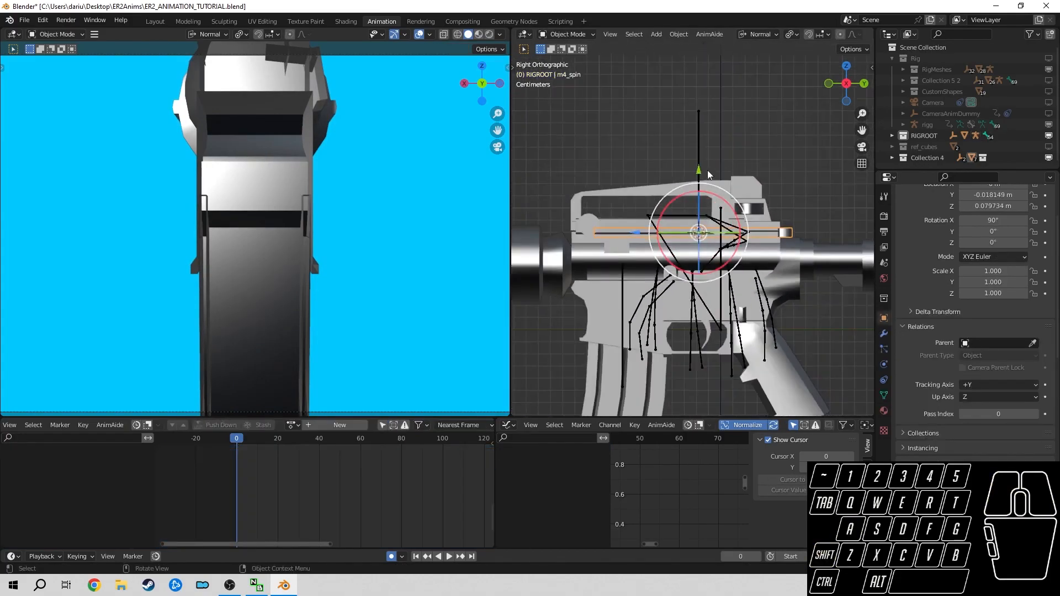
{"action": "left_click", "coordinate": [698, 138], "text": "shift"}
{"action": "key", "text": "ctrl+Tab"}
{"action": "key", "text": "ctrl+p"}
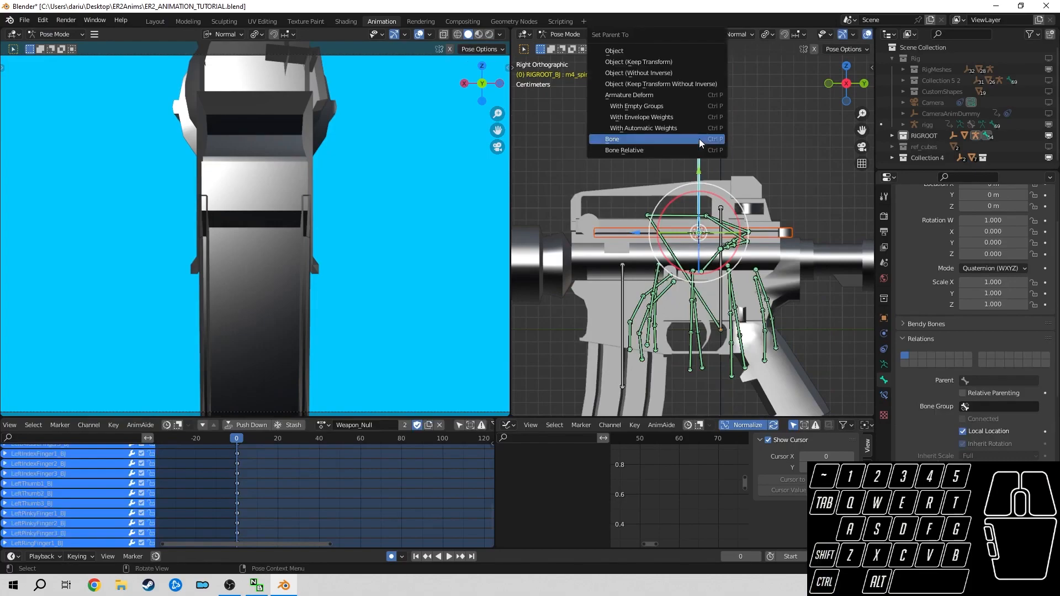
{"action": "left_click", "coordinate": [698, 138]}
{"action": "scroll", "coordinate": [728, 243], "scroll_direction": "down", "scroll_amount": 2}
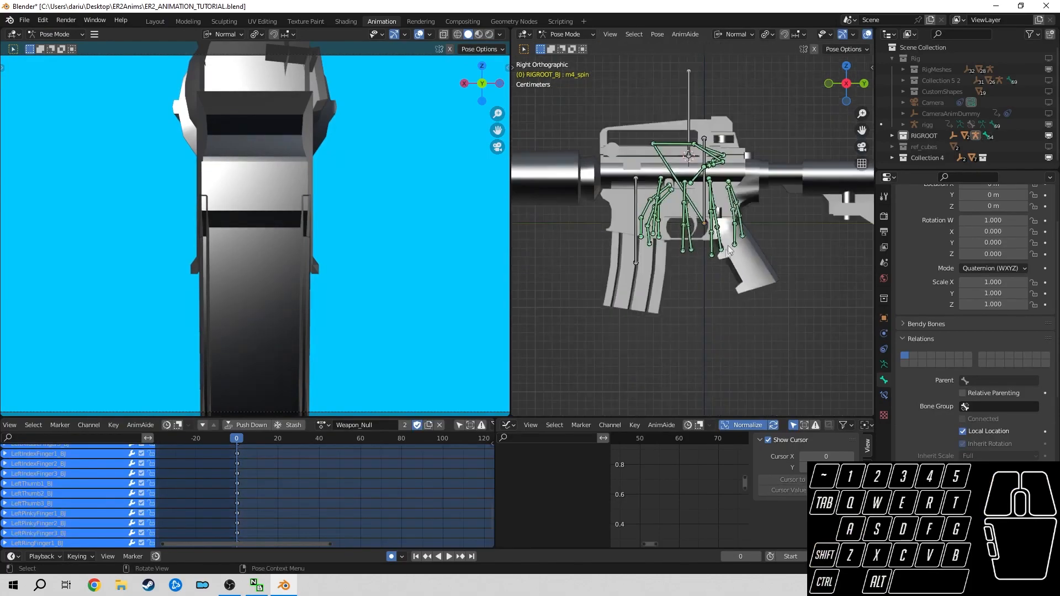
- Parent the M4_Rifle empty to the M4_Rifle bone using the Bone option
{"action": "left_click", "coordinate": [703, 288]}
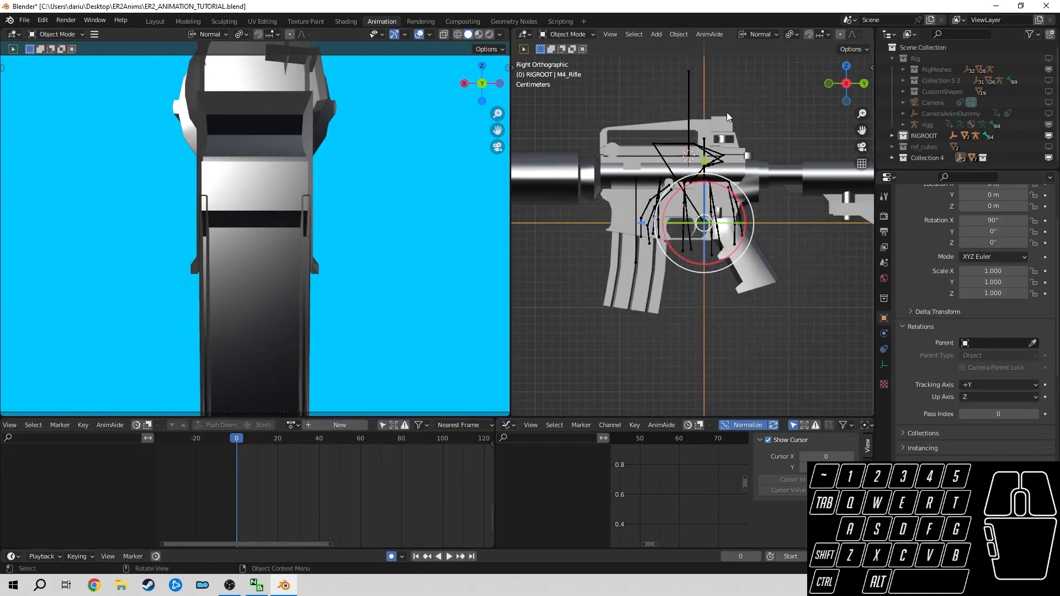
{"action": "left_click", "coordinate": [704, 183], "text": "shift"}
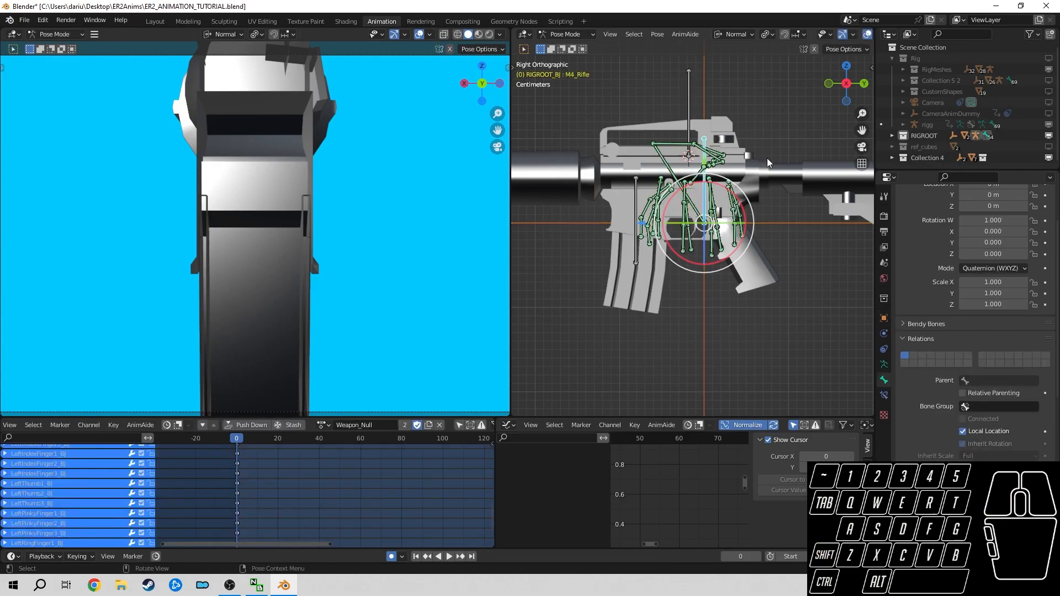
{"action": "key", "text": "ctrl+p"}
{"action": "left_click", "coordinate": [767, 158]}
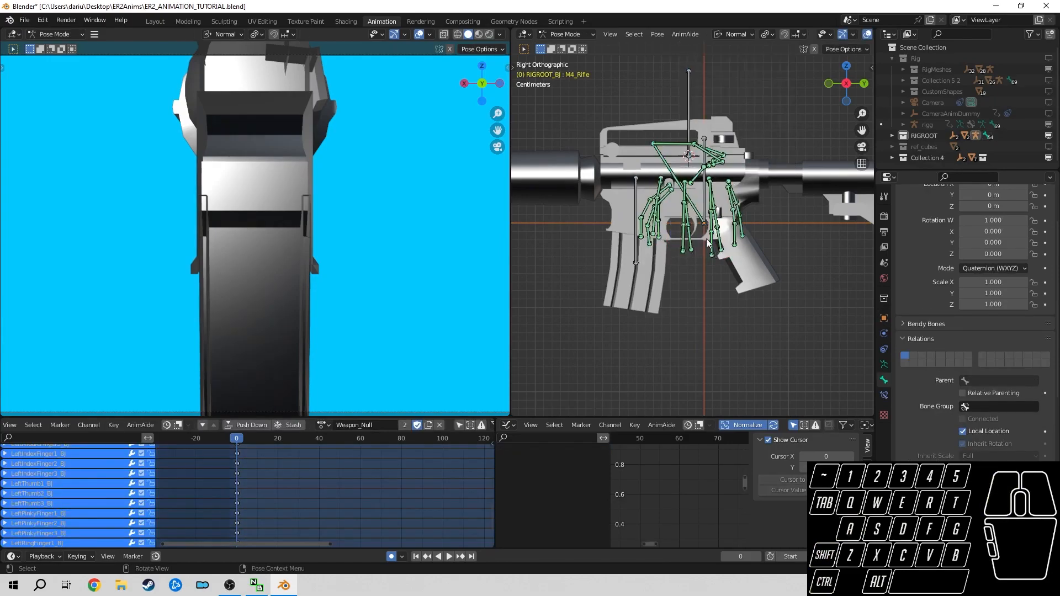
- Test-move the M4_Rifle bone to check which rifle parts follow it, and cancel the moves
{"action": "key", "text": "g"}
{"action": "key", "text": "Escape"}
{"action": "left_click", "coordinate": [705, 191]}
{"action": "key", "text": "g"}
{"action": "right_click", "coordinate": [711, 183]}
{"action": "scroll", "coordinate": [723, 204], "scroll_direction": "down", "scroll_amount": 1}
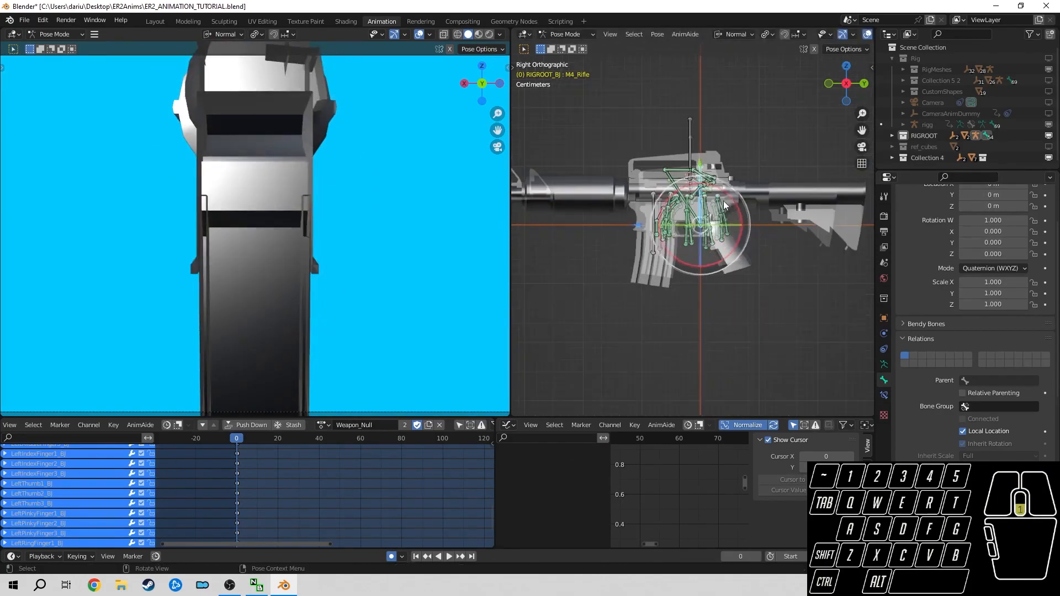
{"action": "key", "text": "g"}
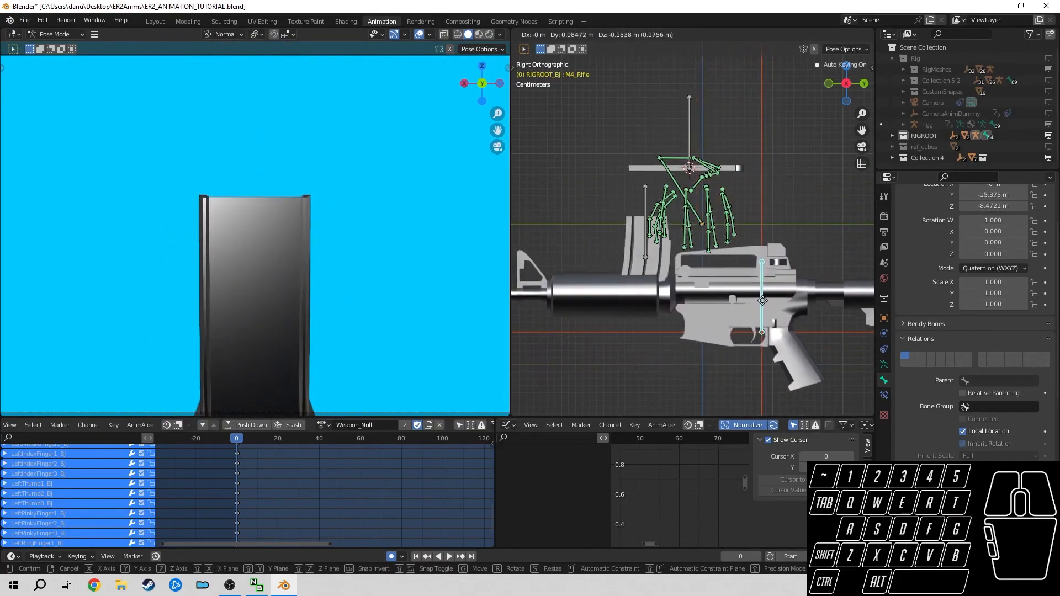
{"action": "right_click", "coordinate": [736, 266]}
{"action": "key", "text": "a"}
{"action": "middle_click_drag", "start_coordinate": [684, 108], "coordinate": [696, 143], "text": "shift"}
- Examine the m4_spin, CenterSpine2_BJ and M4_Rifle bones in perspective, leaving M4_Rifle selected
{"action": "left_click", "coordinate": [699, 152]}
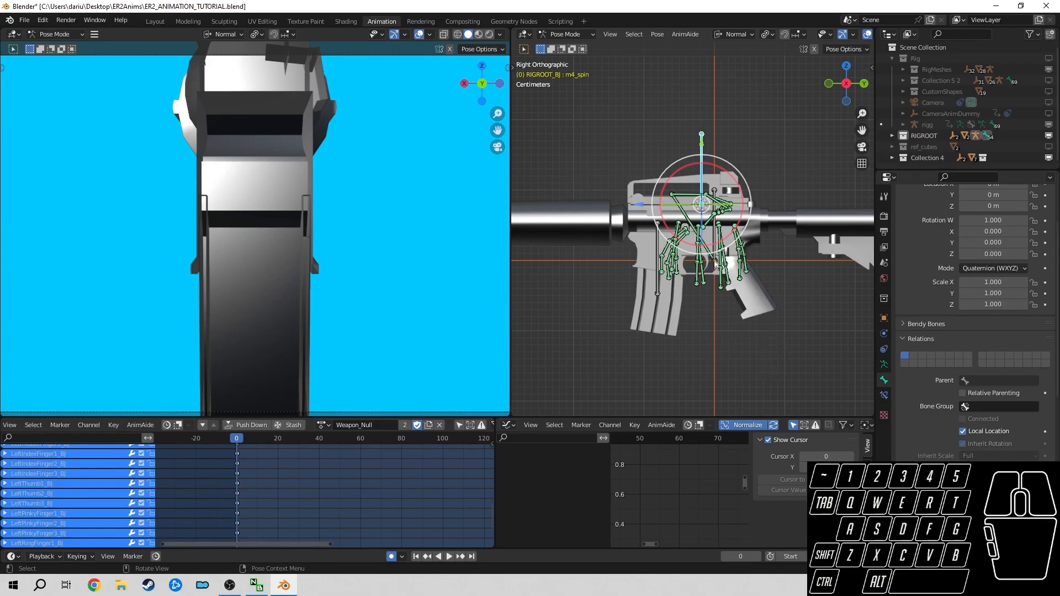
{"action": "left_click", "coordinate": [713, 242]}
{"action": "middle_click_drag", "start_coordinate": [714, 243], "coordinate": [695, 268]}
{"action": "left_click", "coordinate": [694, 270]}
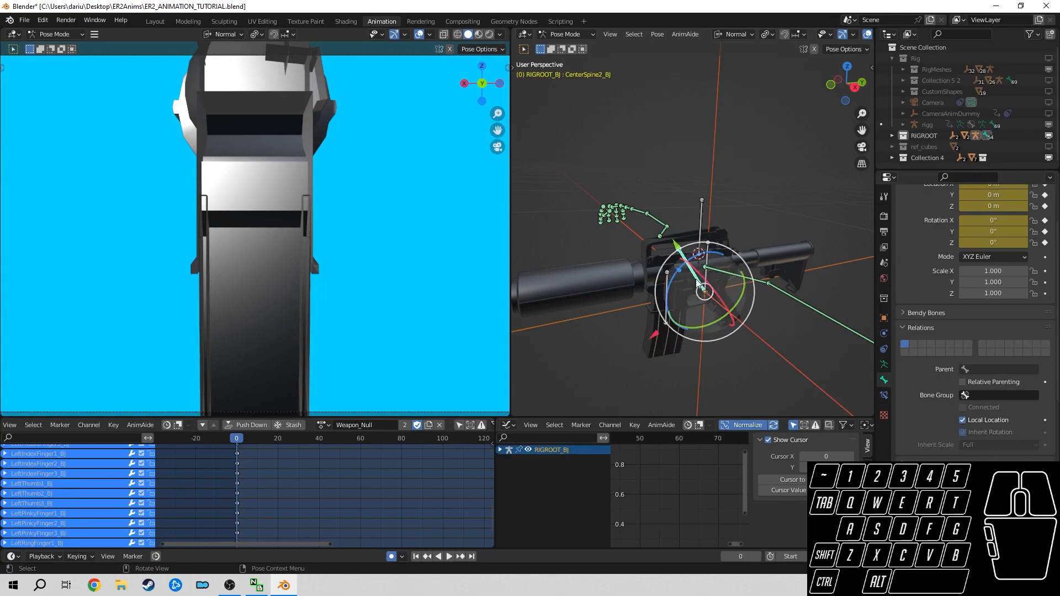
{"action": "middle_click_drag", "start_coordinate": [769, 234], "coordinate": [709, 295]}
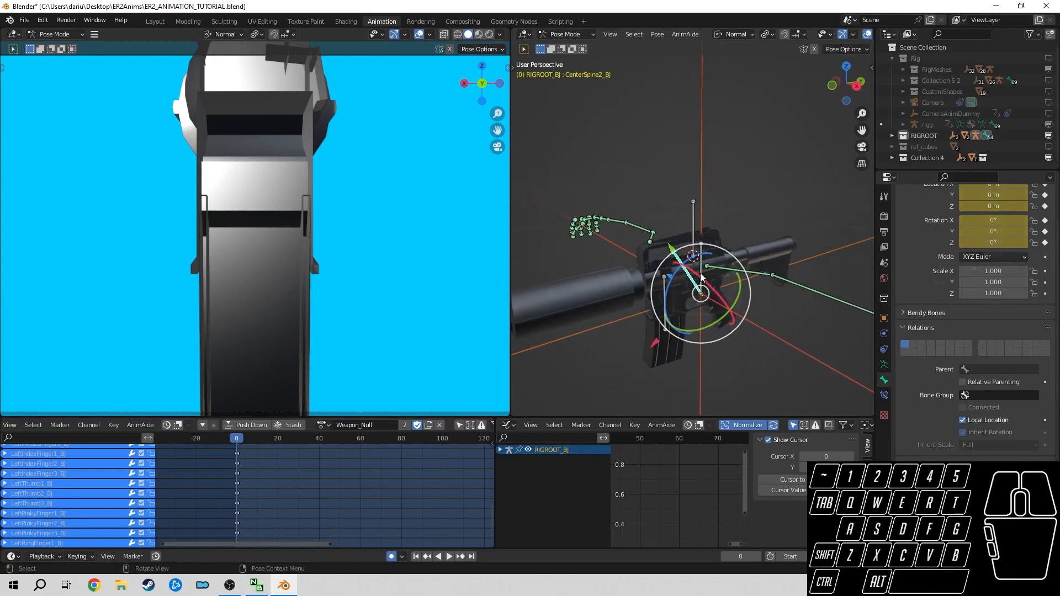
{"action": "left_click", "coordinate": [718, 291]}
{"action": "left_click", "coordinate": [686, 271]}
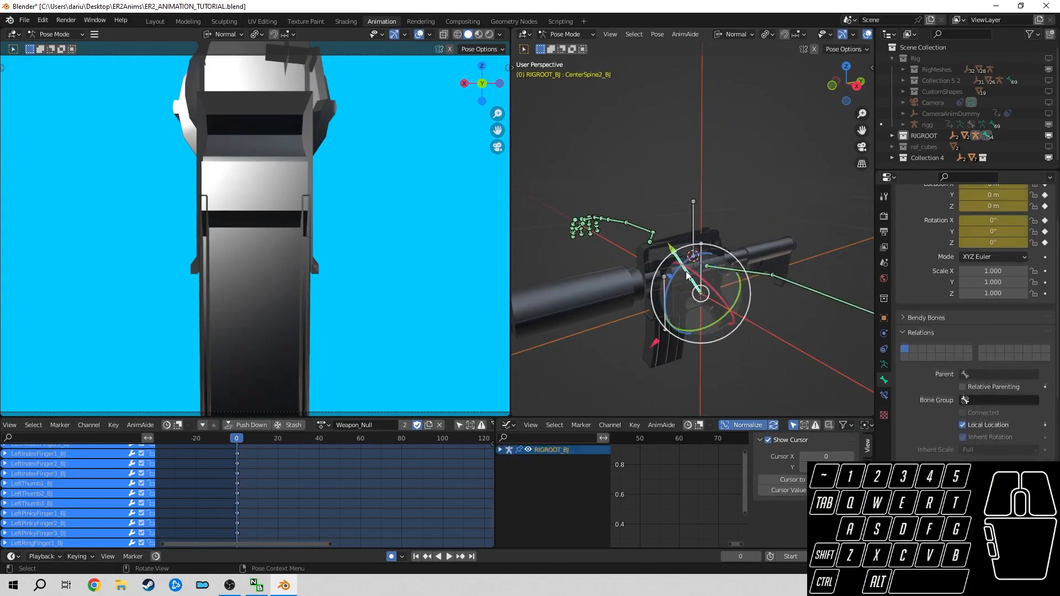
{"action": "left_click", "coordinate": [705, 275]}
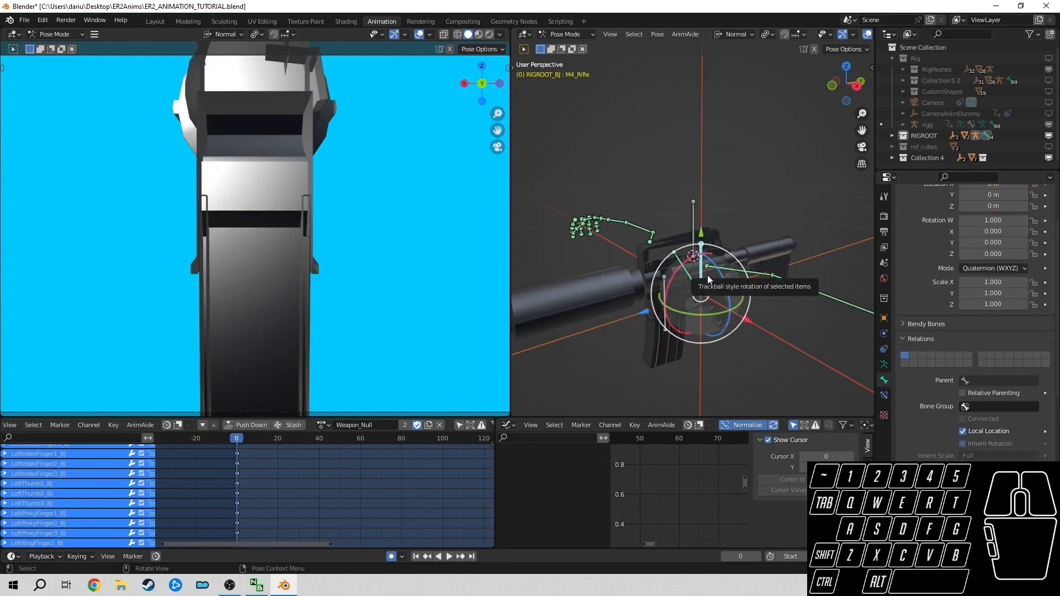
- In Edit Mode, set CenterSpine2_BJ as the parent of the M4_Rifle bone and return to Pose Mode
{"action": "left_click", "coordinate": [776, 306]}
{"action": "key", "text": "KP_3"}
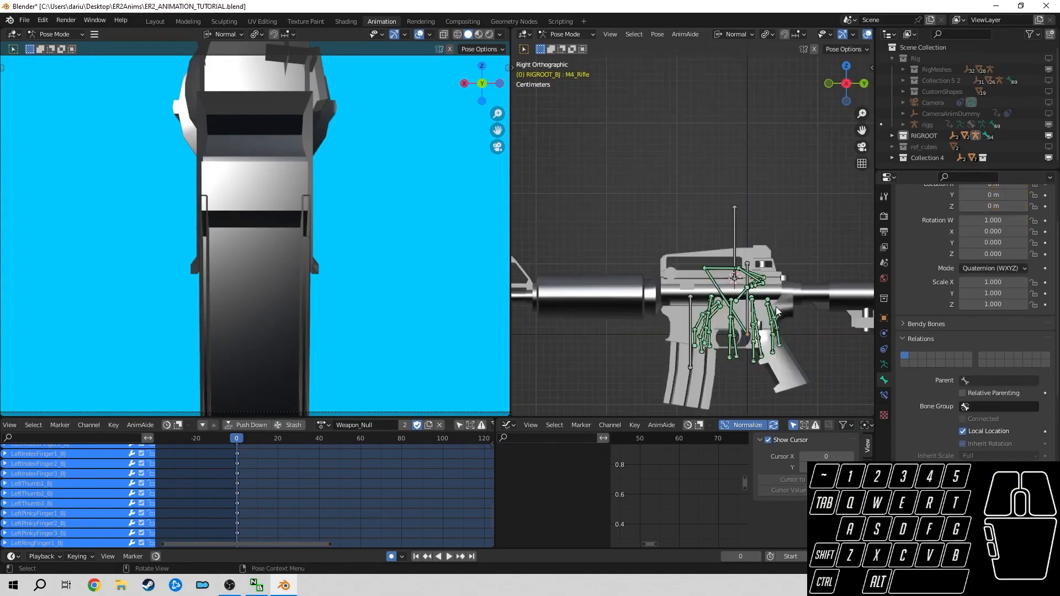
{"action": "scroll", "coordinate": [737, 281], "scroll_direction": "up", "scroll_amount": 4}
{"action": "left_click", "coordinate": [732, 263]}
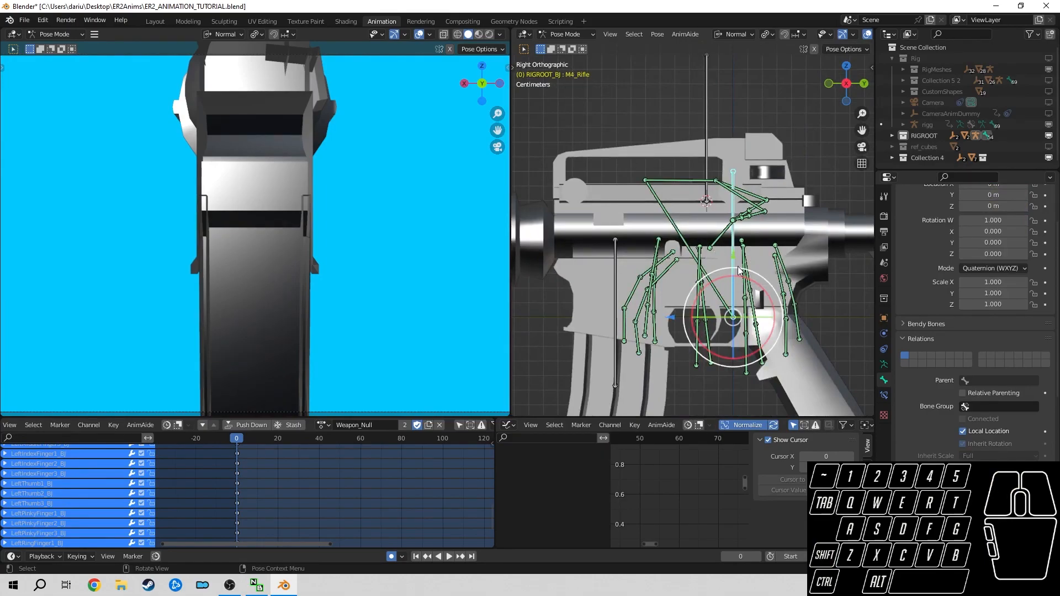
{"action": "key", "text": "Tab"}
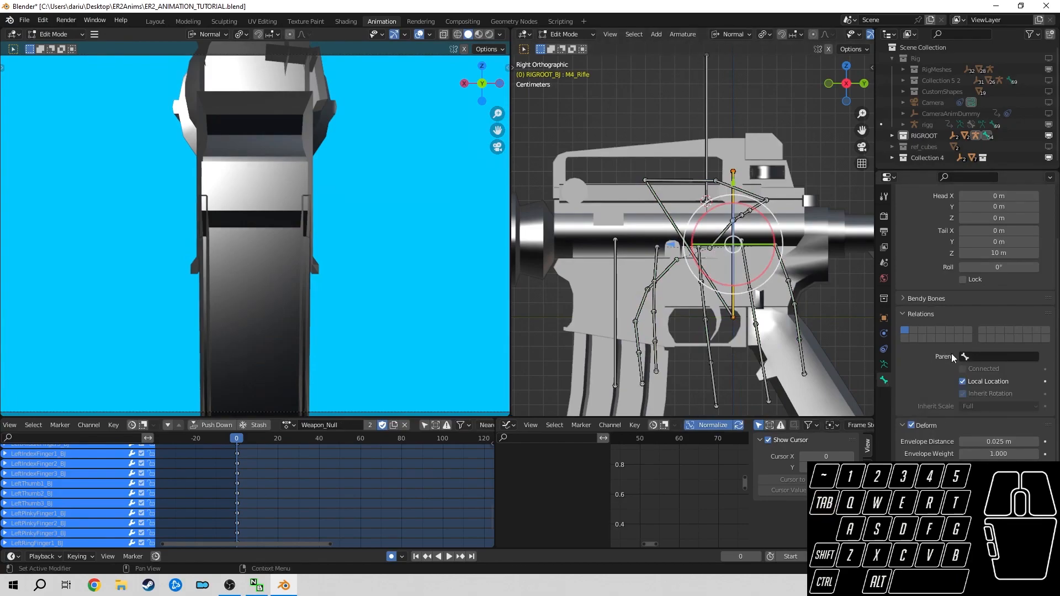
{"action": "left_click", "coordinate": [902, 313]}
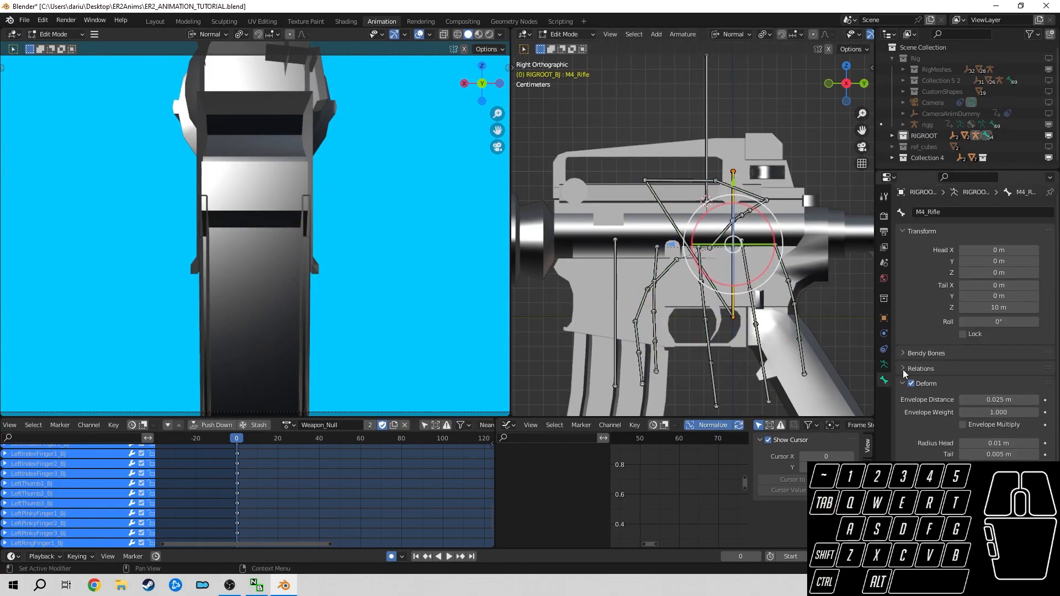
{"action": "left_click", "coordinate": [903, 384]}
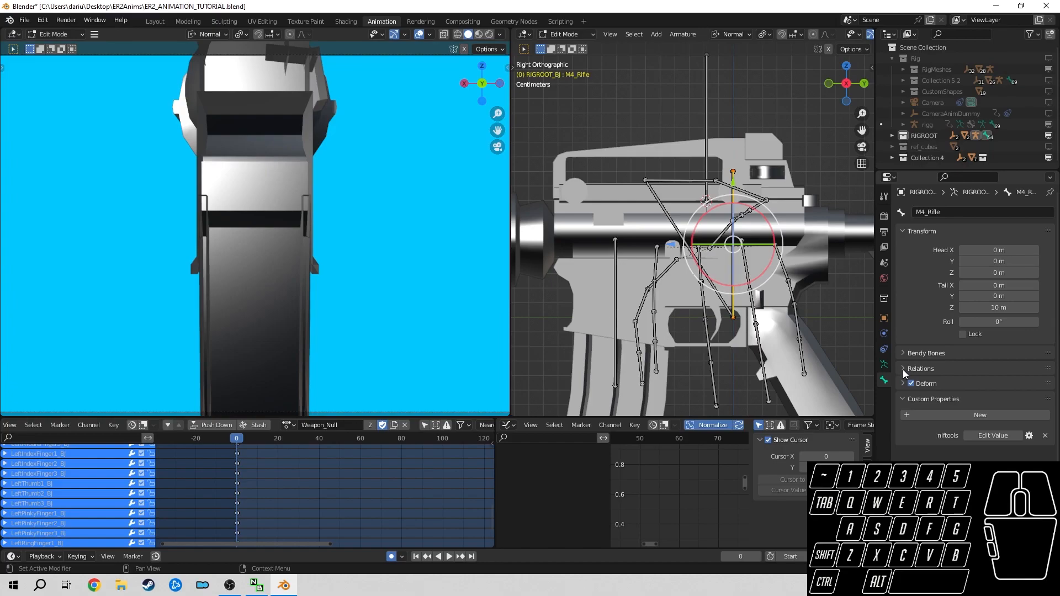
{"action": "left_click", "coordinate": [904, 369]}
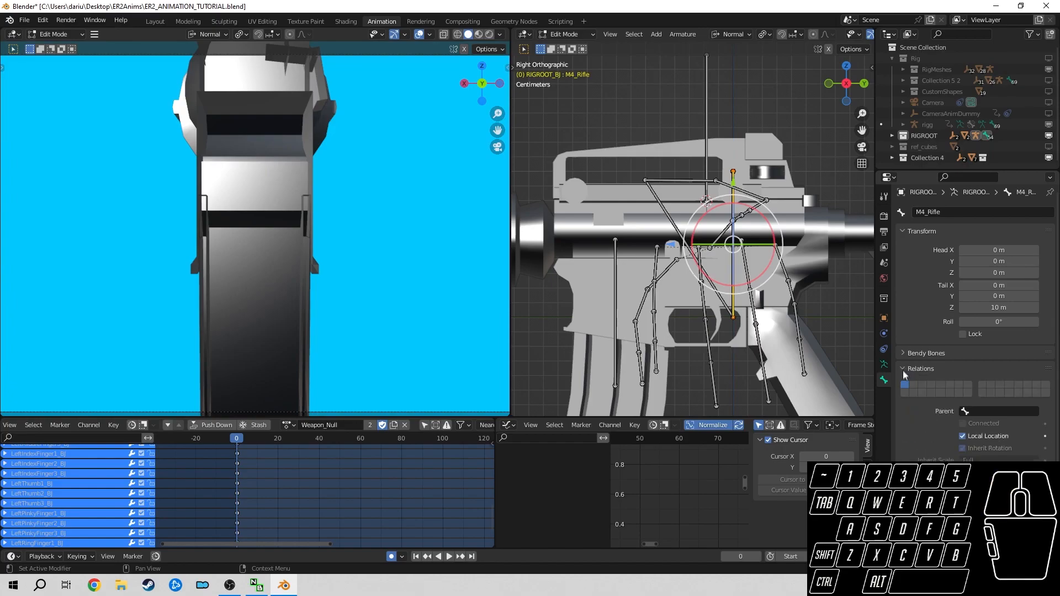
{"action": "left_click", "coordinate": [1000, 413]}
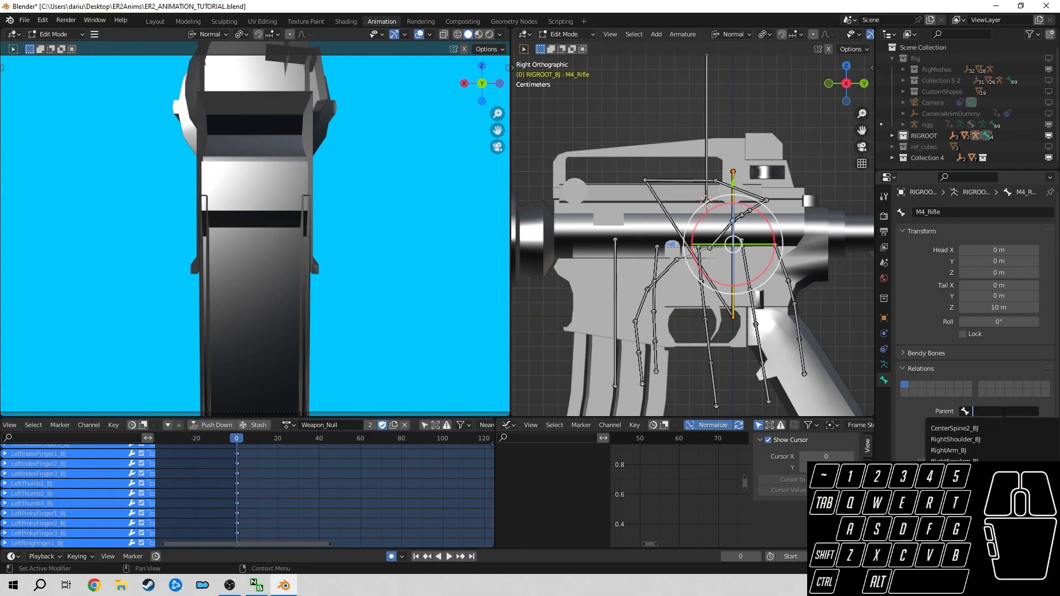
{"action": "left_click", "coordinate": [966, 428]}
{"action": "key", "text": "ctrl+Tab"}
{"action": "scroll", "coordinate": [739, 295], "scroll_direction": "down", "scroll_amount": 3}
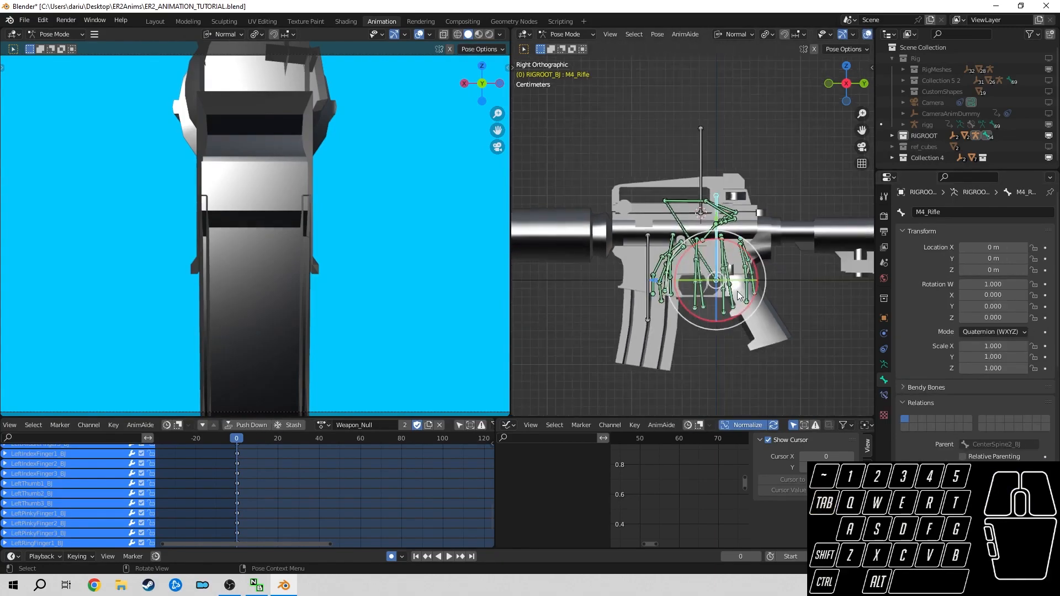
- Examine how the CenterSpine2_BJ, M4_Rifle and m4_magazine bones relate to each other and to the rifle parts
{"action": "middle_click_drag", "start_coordinate": [755, 206], "coordinate": [753, 230]}
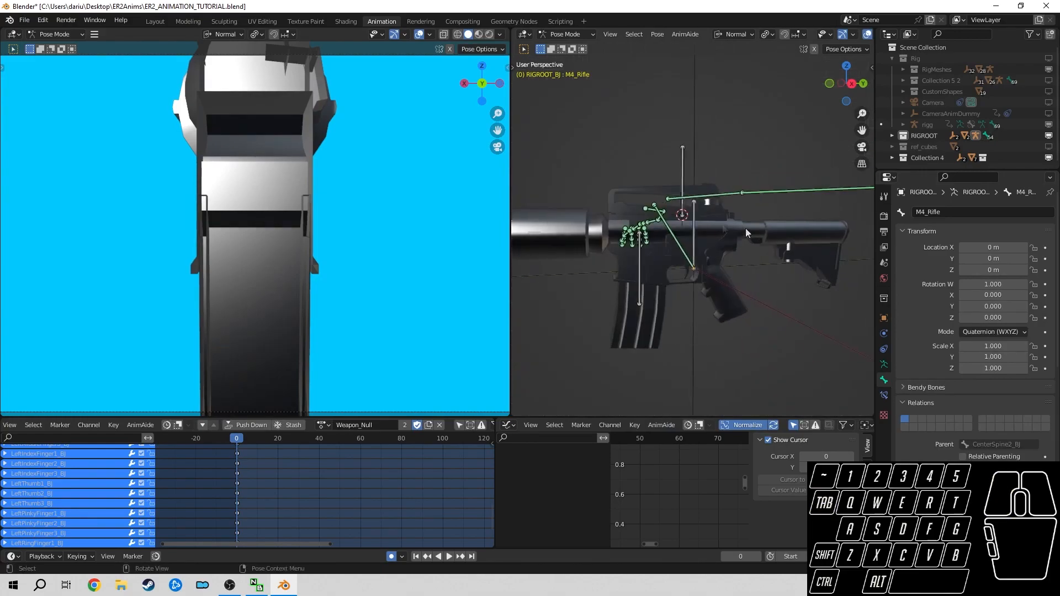
{"action": "left_click", "coordinate": [693, 227]}
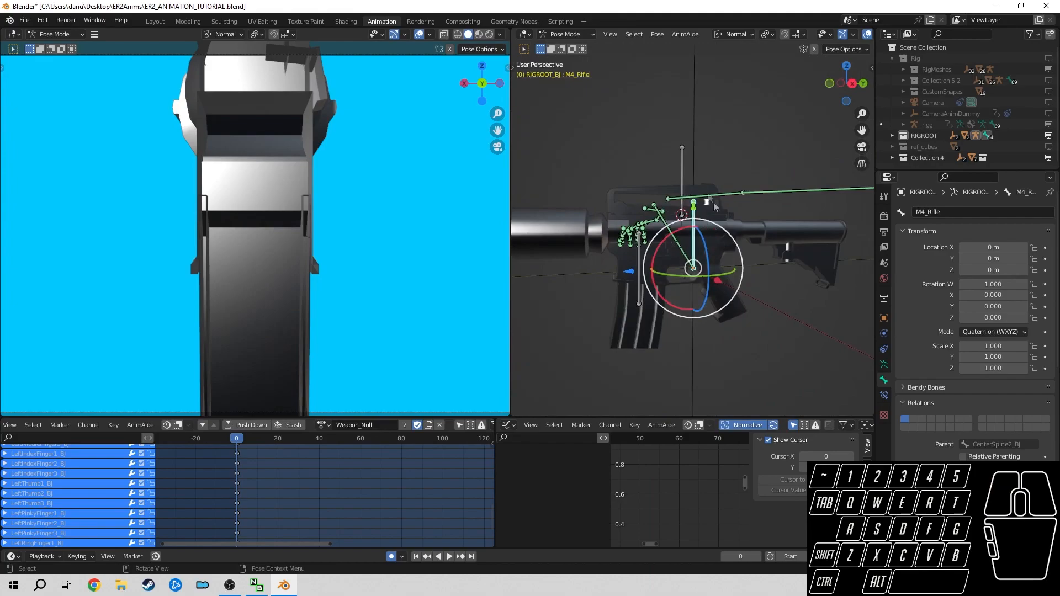
{"action": "key", "text": "KP_3"}
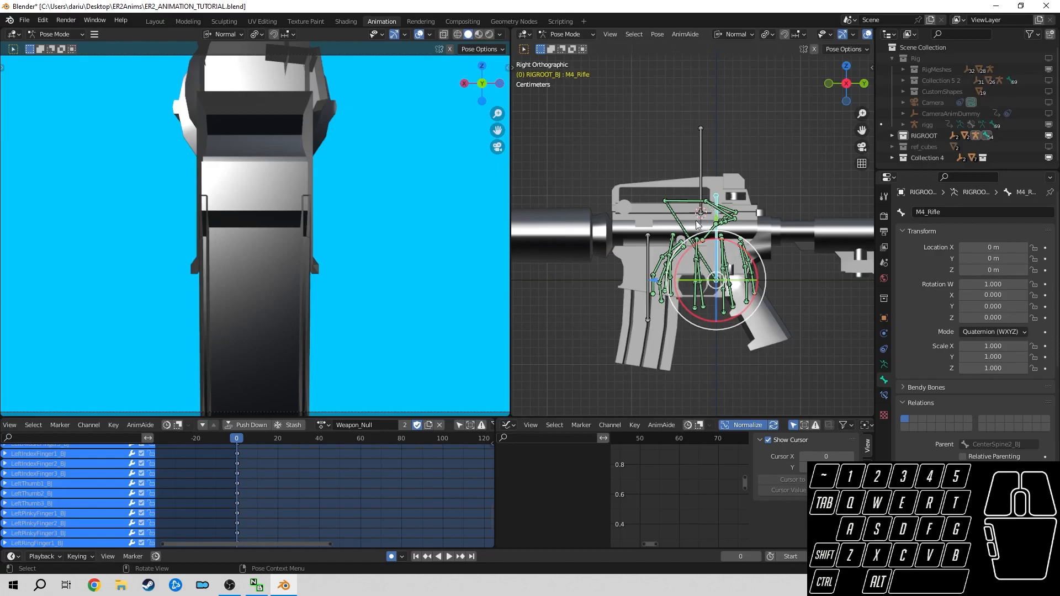
{"action": "middle_click_drag", "start_coordinate": [697, 224], "coordinate": [651, 230]}
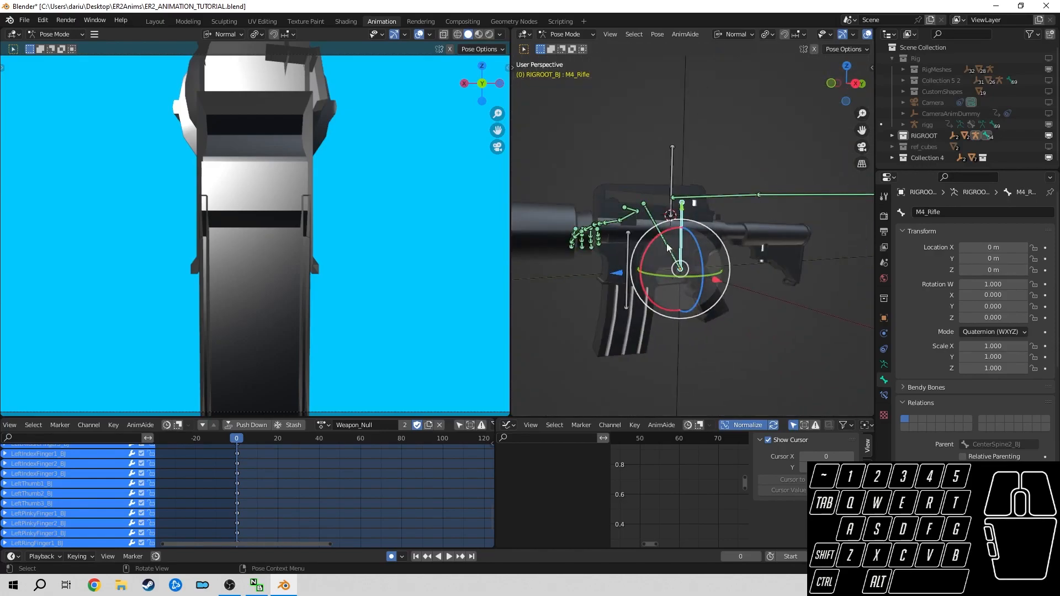
{"action": "left_click", "coordinate": [666, 242]}
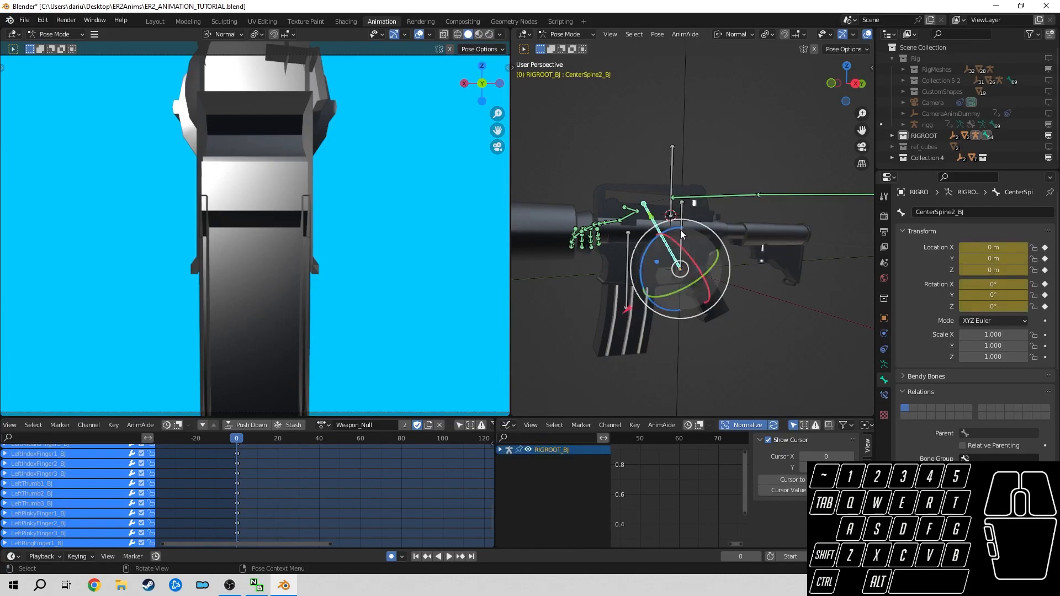
{"action": "left_click", "coordinate": [680, 230]}
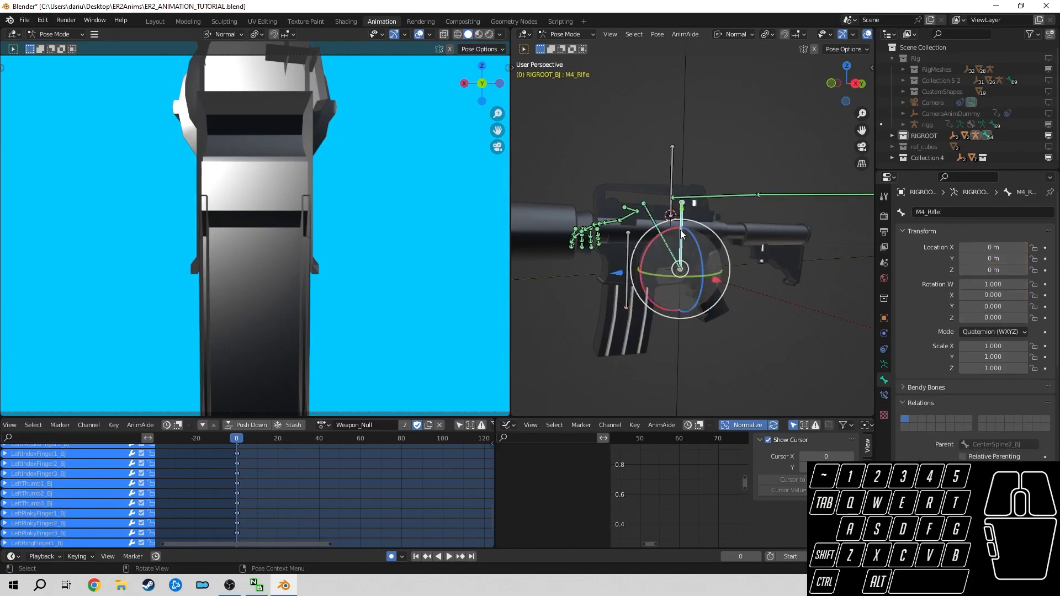
{"action": "left_click", "coordinate": [626, 266]}
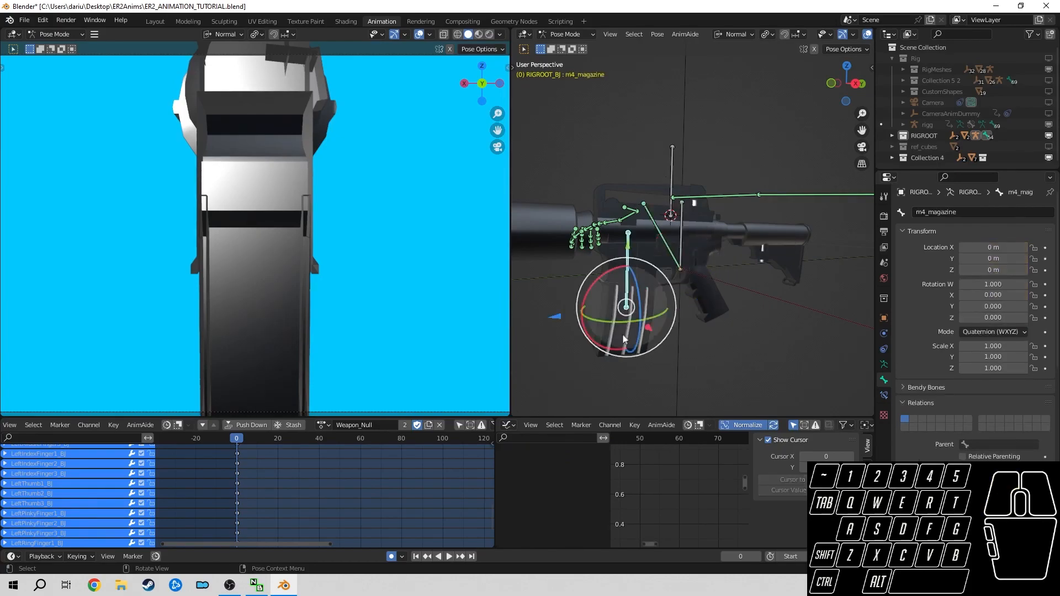
{"action": "left_click", "coordinate": [716, 216]}
{"action": "left_click", "coordinate": [765, 327]}
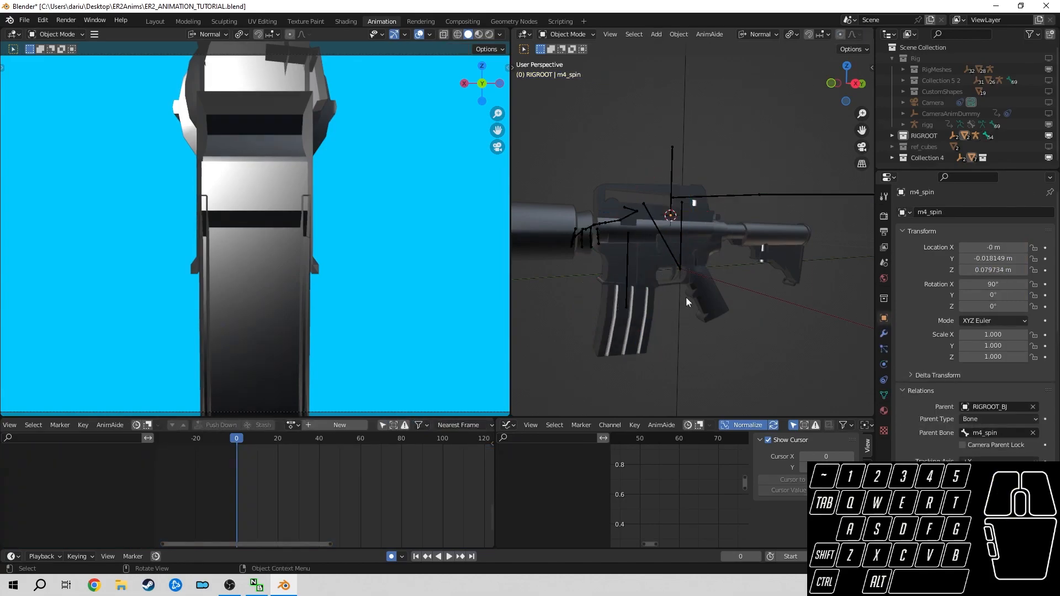
{"action": "left_click", "coordinate": [625, 274]}
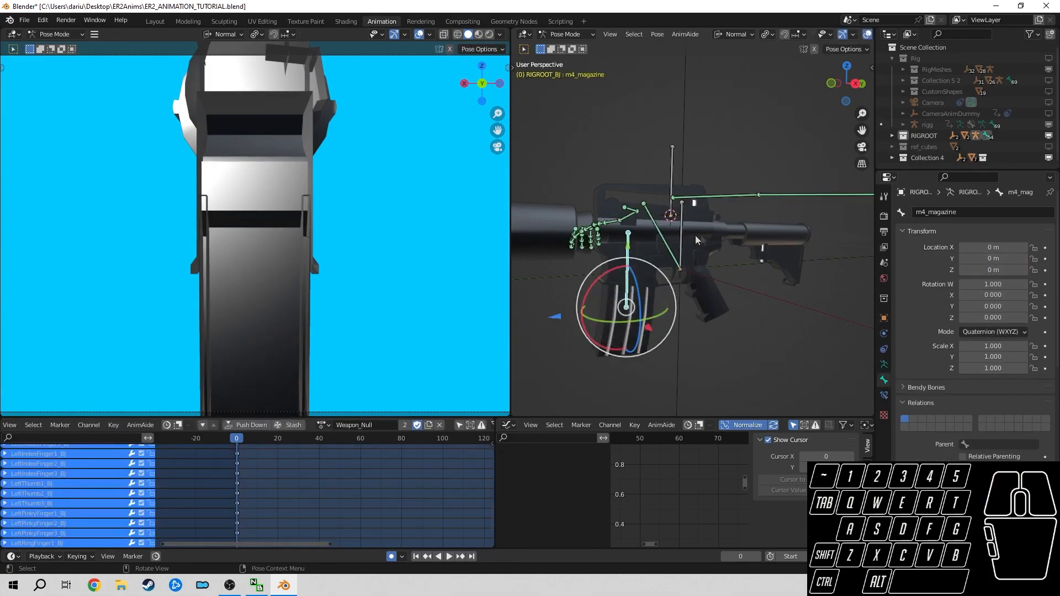
{"action": "left_click", "coordinate": [681, 234]}
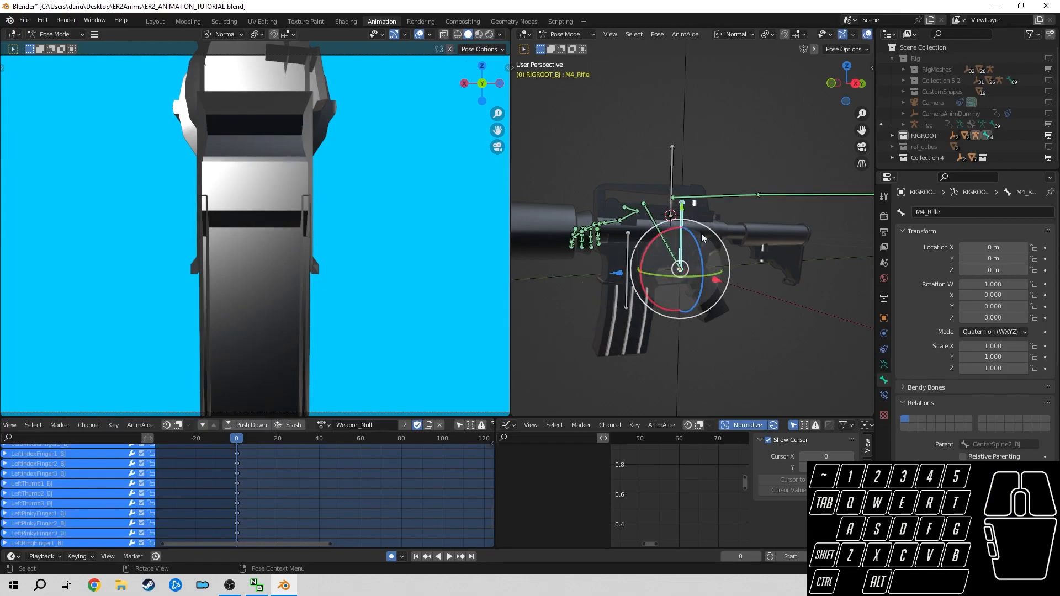
- In Edit Mode, set M4_Rifle as the parent of the m4_magazine bone
{"action": "left_click", "coordinate": [627, 299]}
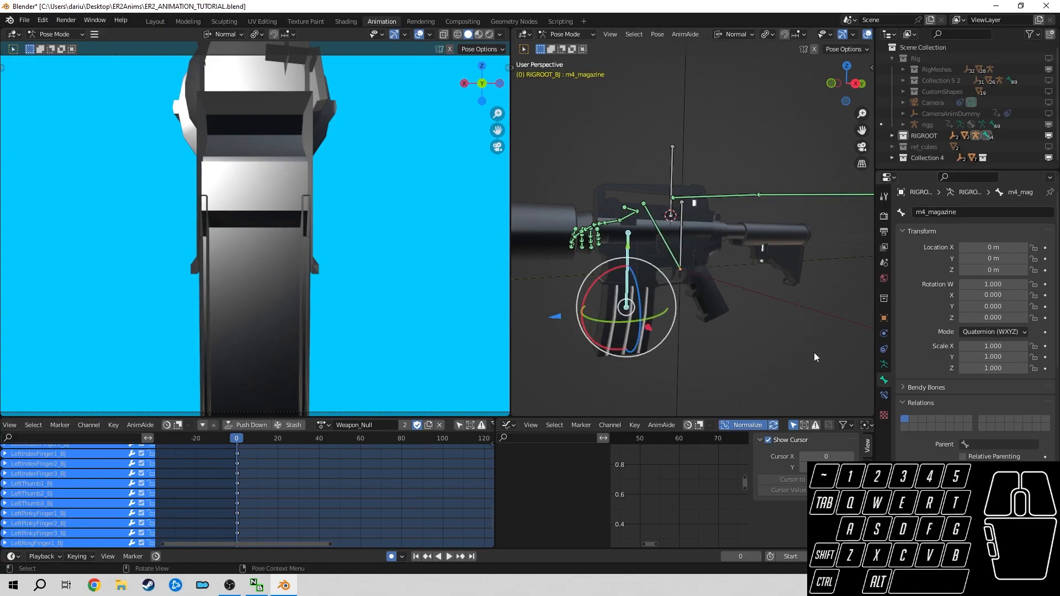
{"action": "key", "text": "Tab"}
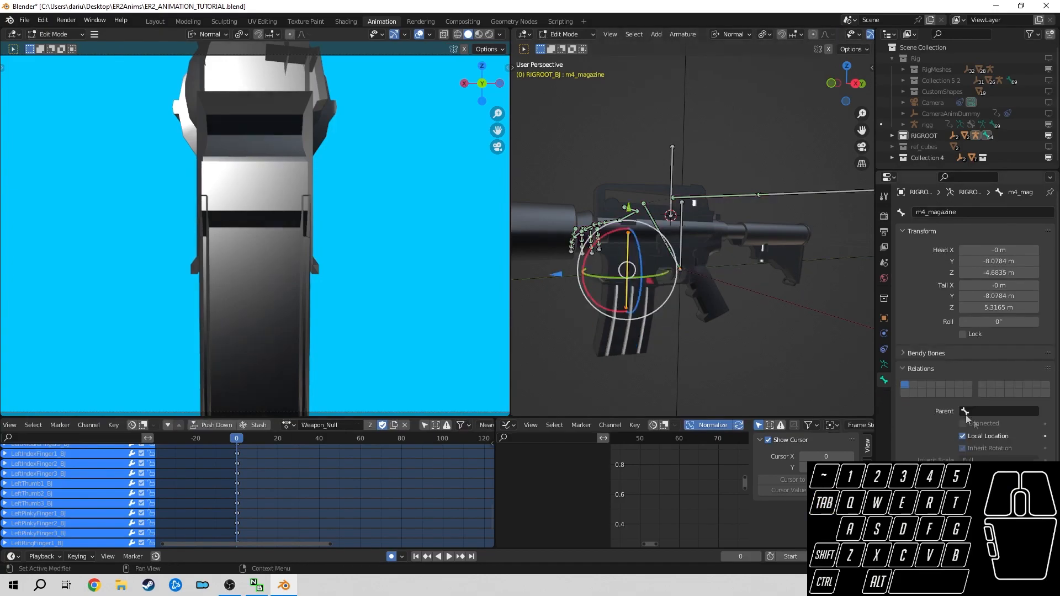
{"action": "left_click", "coordinate": [985, 410]}
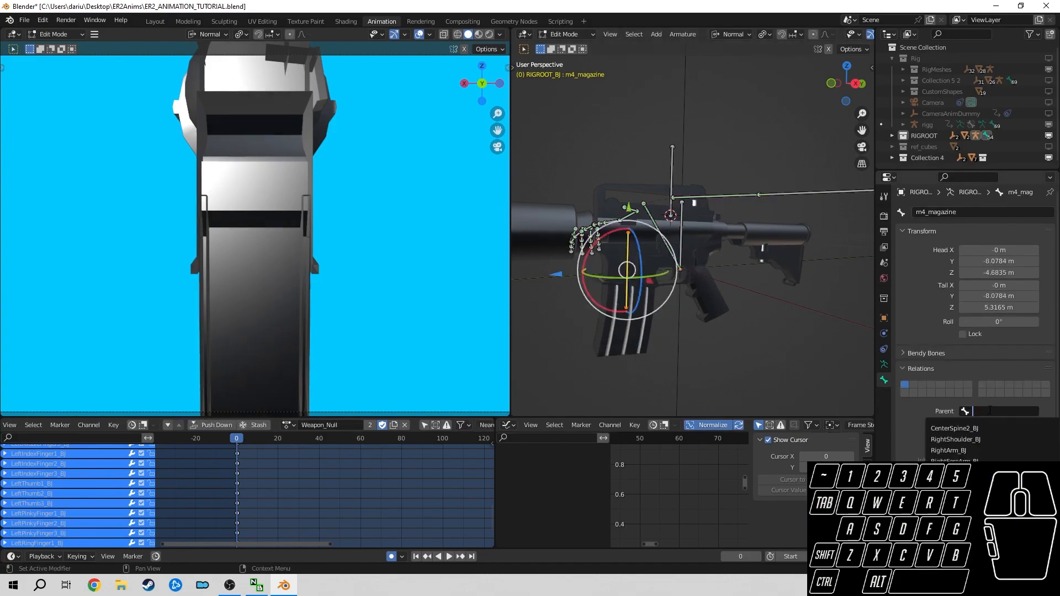
{"action": "type", "text": "m3"}
{"action": "key", "text": "BackSpace"}
{"action": "type", "text": "4"}
{"action": "left_click", "coordinate": [987, 428]}
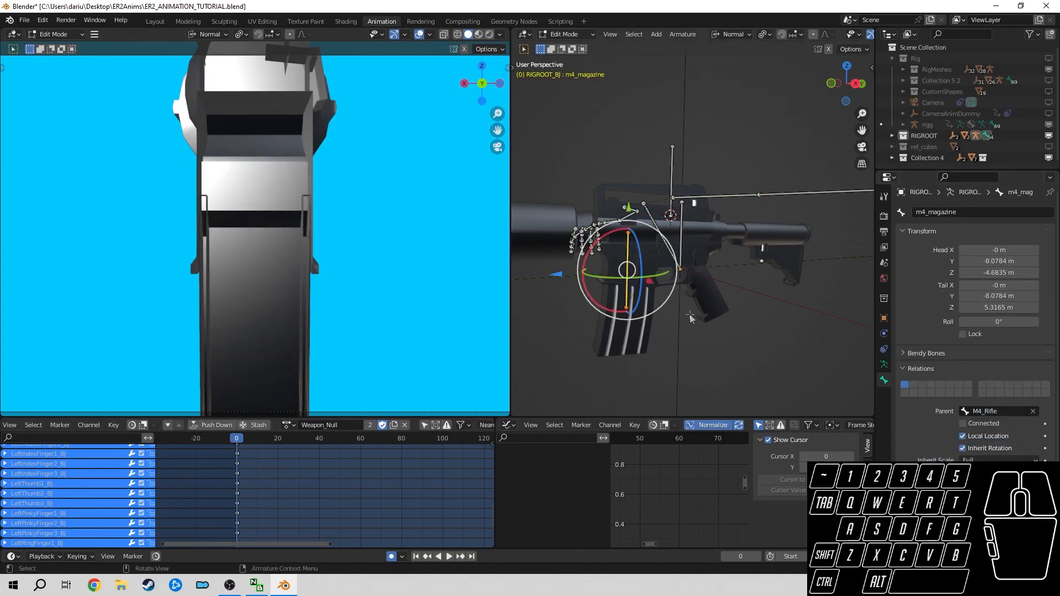
{"action": "key", "text": "Tab"}
- Set M4_Rifle as the parent of the m4_spin bone in Edit Mode and return to Pose Mode
{"action": "left_click", "coordinate": [671, 169]}
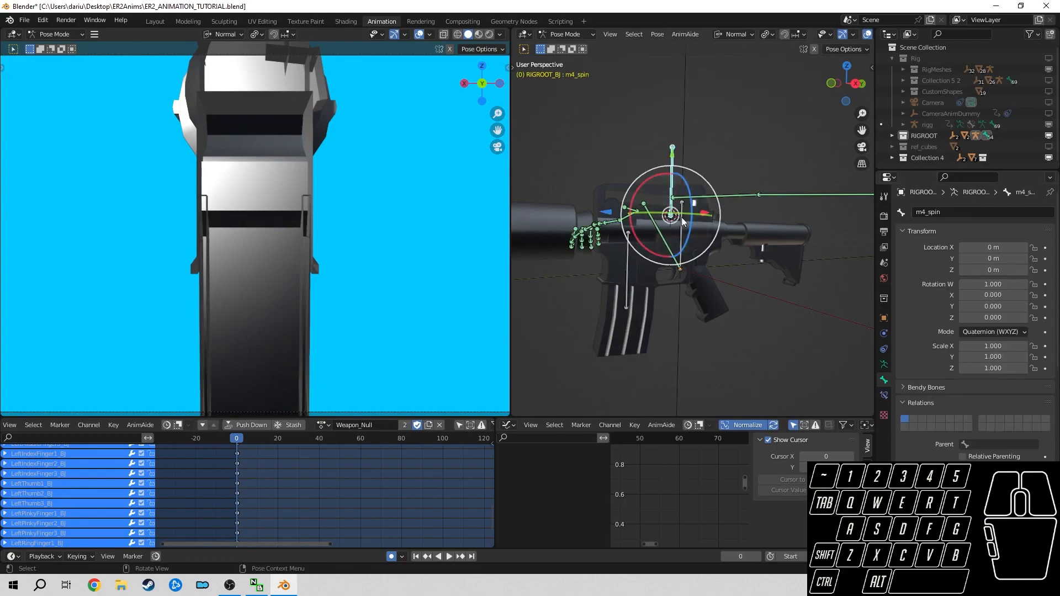
{"action": "key", "text": "Tab"}
{"action": "left_click", "coordinate": [999, 414]}
{"action": "type", "text": "m4"}
{"action": "left_click", "coordinate": [996, 427]}
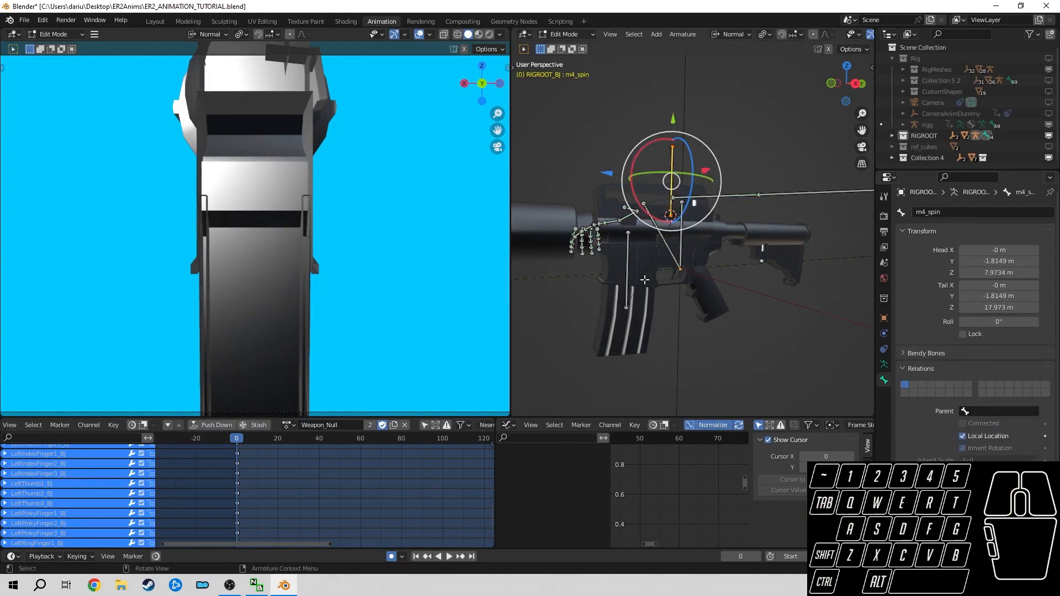
{"action": "left_click", "coordinate": [1005, 411]}
{"action": "type", "text": "m4"}
{"action": "left_click", "coordinate": [944, 439]}
{"action": "key", "text": "Tab"}
- Test-move the M4_Rifle bone in the right side view to check that its child bones follow, cancelling each move
{"action": "left_click", "coordinate": [680, 230]}
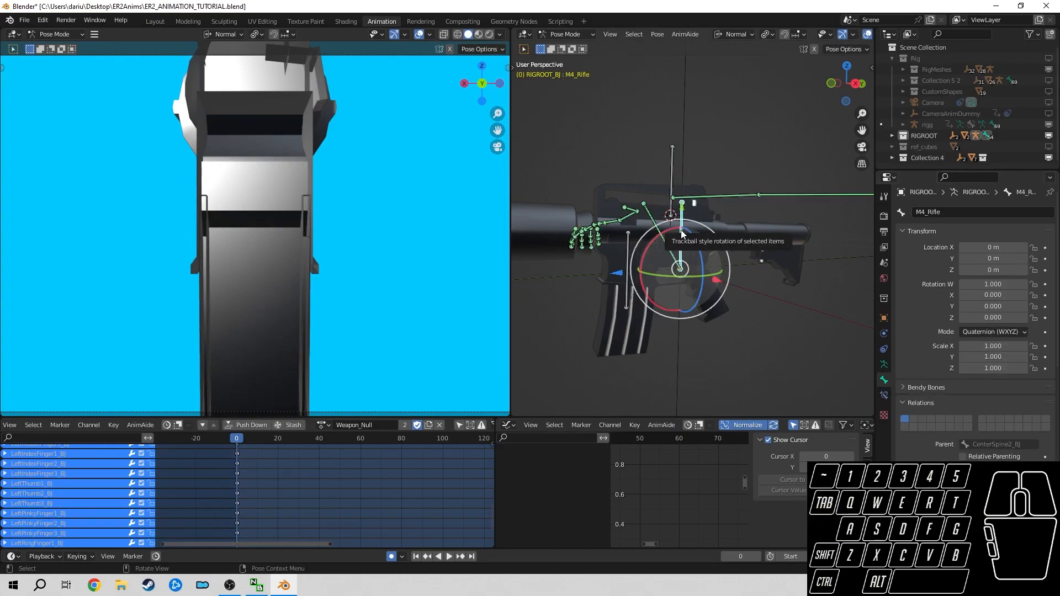
{"action": "key", "text": "KP_3"}
{"action": "key", "text": "g"}
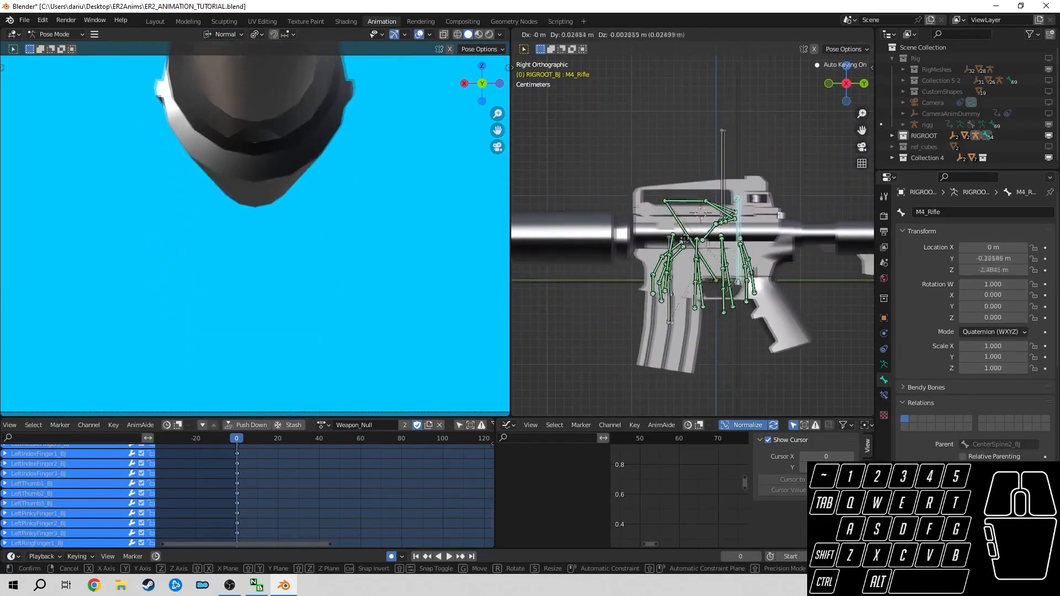
{"action": "right_click", "coordinate": [703, 259]}
{"action": "scroll", "coordinate": [707, 271], "scroll_direction": "down", "scroll_amount": 2}
{"action": "key", "text": "g"}
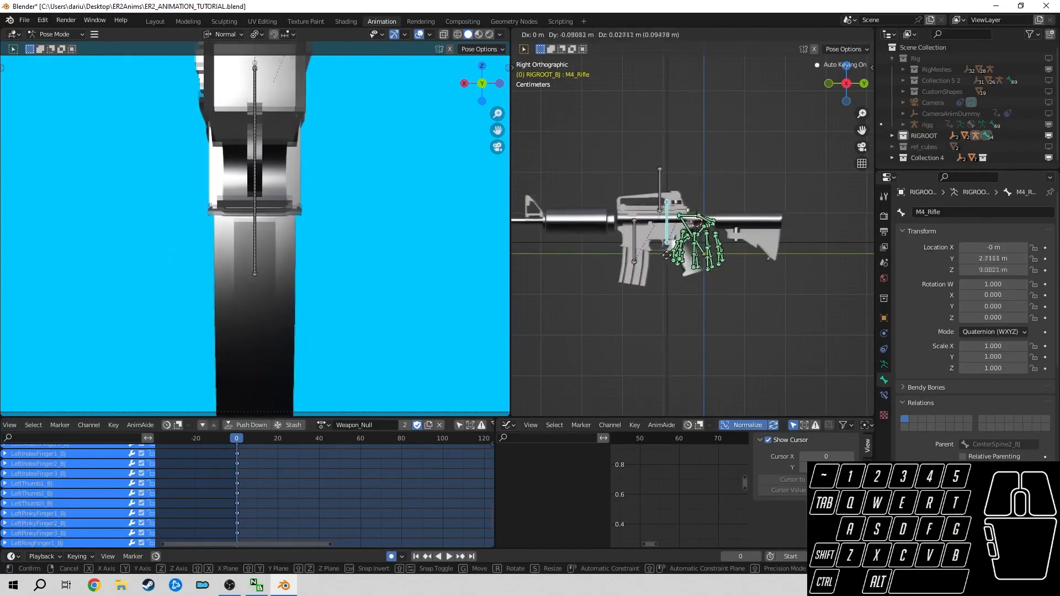
{"action": "right_click", "coordinate": [728, 266]}
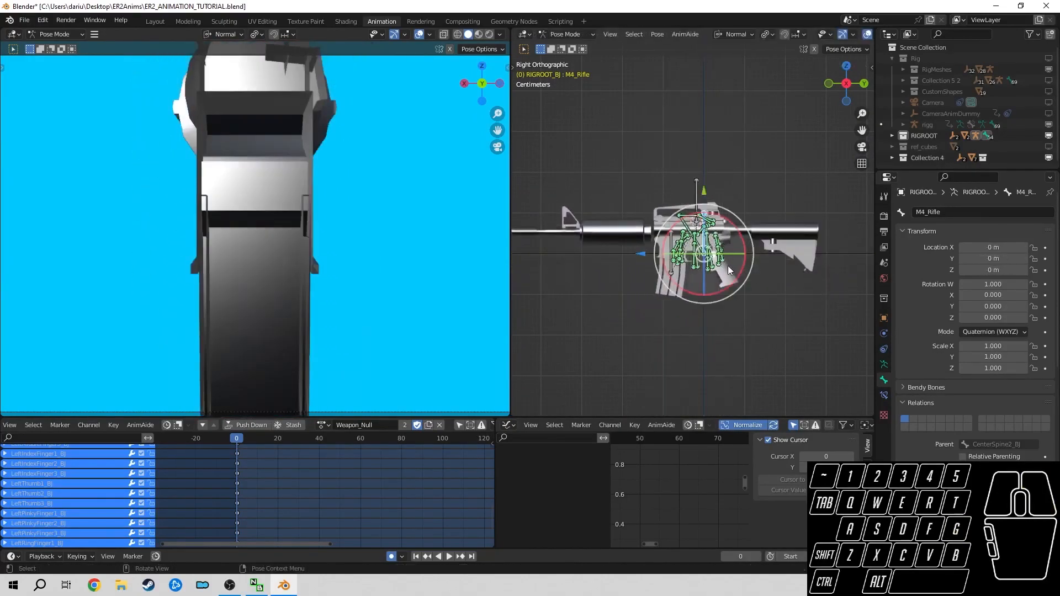
- Show the Rig collection with its arm meshes and hide the RIGROOT collection
{"action": "middle_click_drag", "start_coordinate": [728, 266], "coordinate": [785, 255]}
{"action": "middle_click_drag", "start_coordinate": [640, 284], "coordinate": [723, 270]}
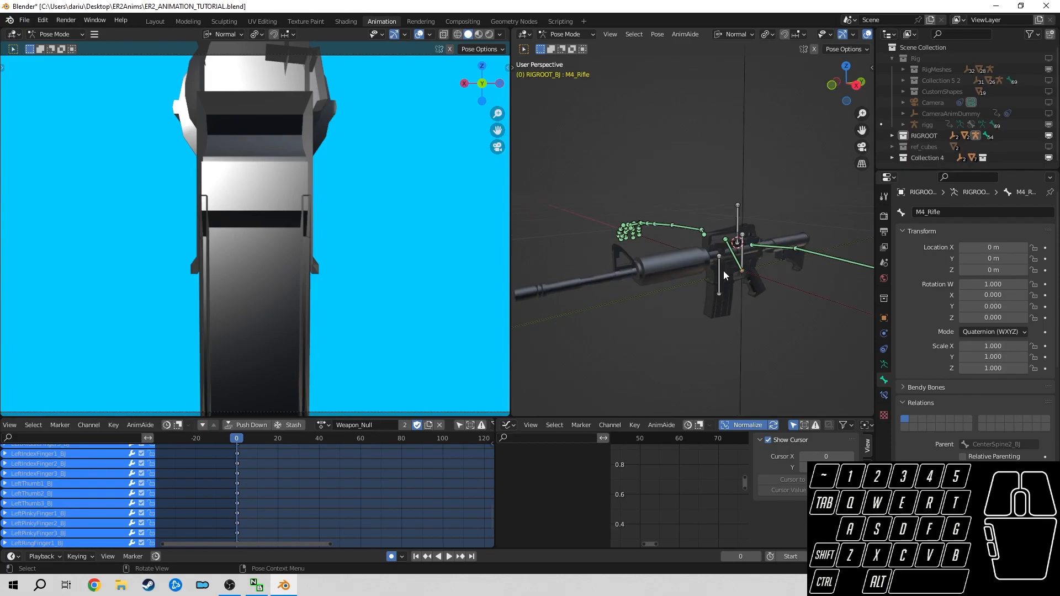
{"action": "middle_click_drag", "start_coordinate": [723, 270], "coordinate": [790, 230]}
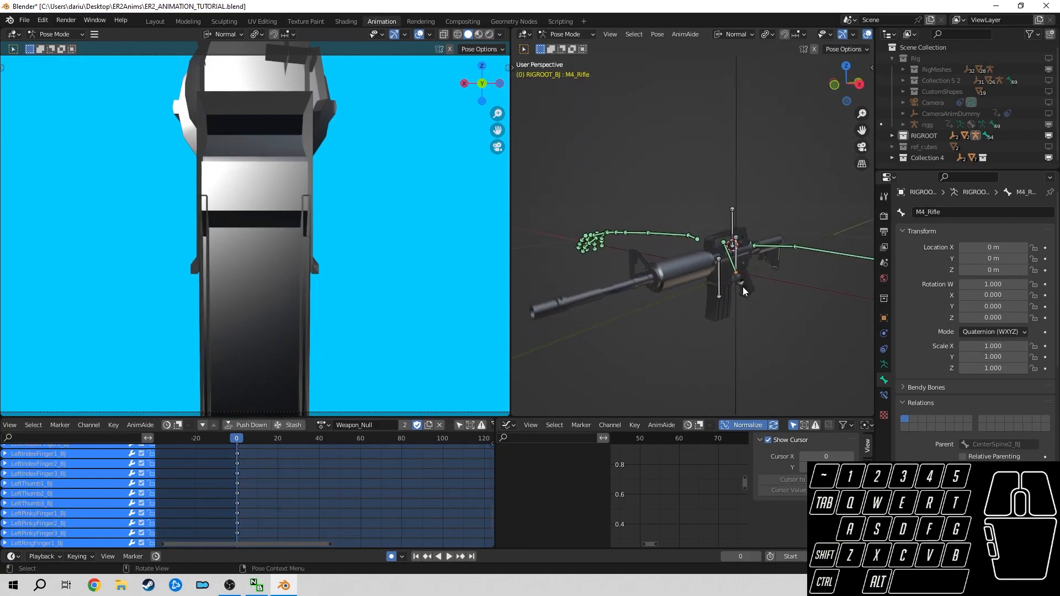
{"action": "scroll", "coordinate": [751, 278], "scroll_direction": "down", "scroll_amount": 2}
{"action": "middle_click_drag", "start_coordinate": [753, 275], "coordinate": [744, 285], "text": "shift"}
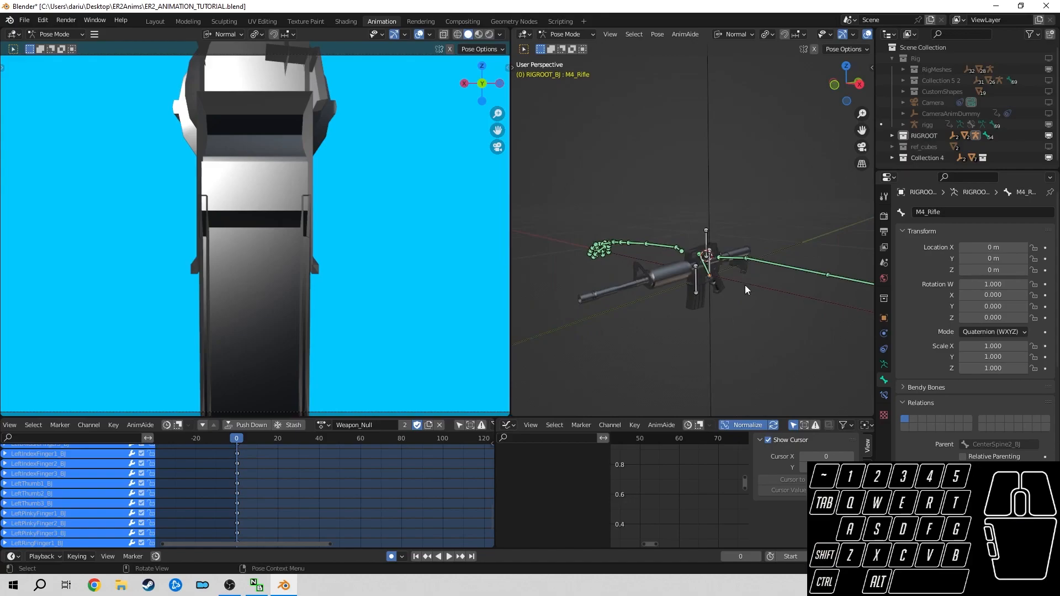
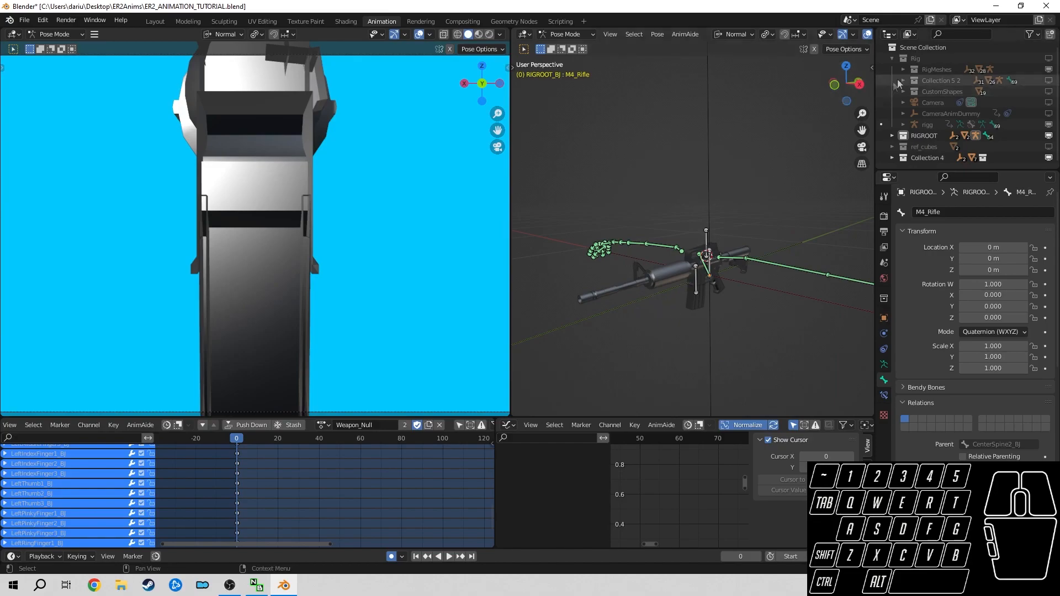
{"action": "left_click", "coordinate": [1047, 58]}
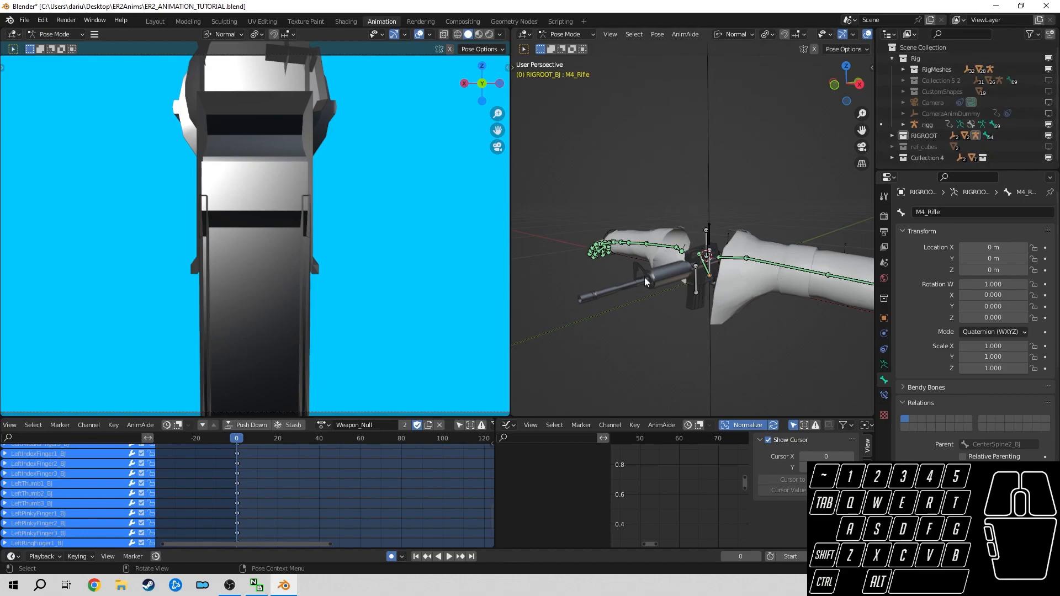
{"action": "left_click", "coordinate": [1047, 59]}
{"action": "left_click", "coordinate": [1047, 58]}
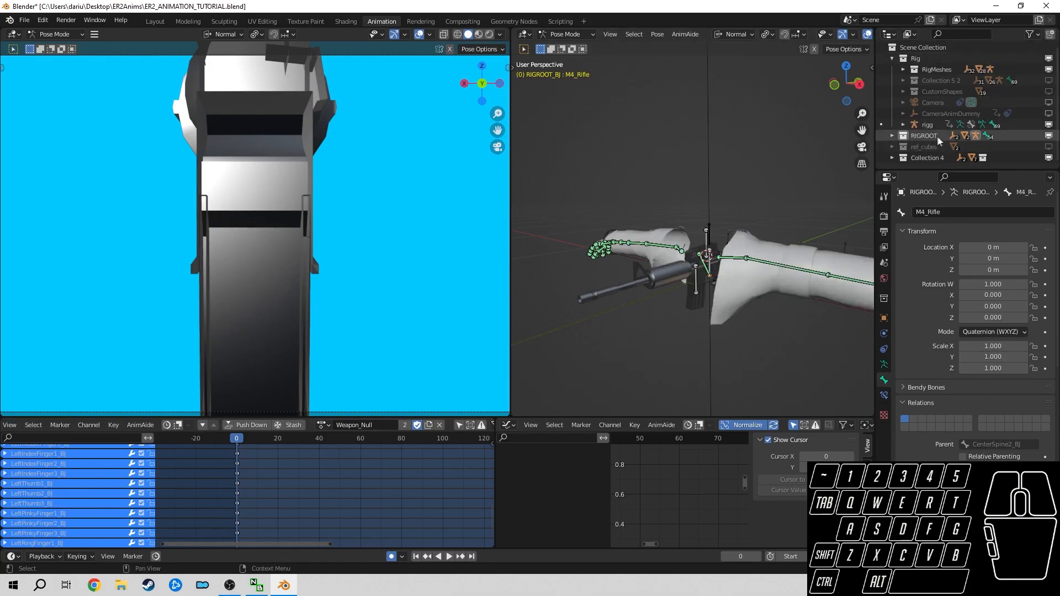
{"action": "left_click", "coordinate": [1048, 136]}
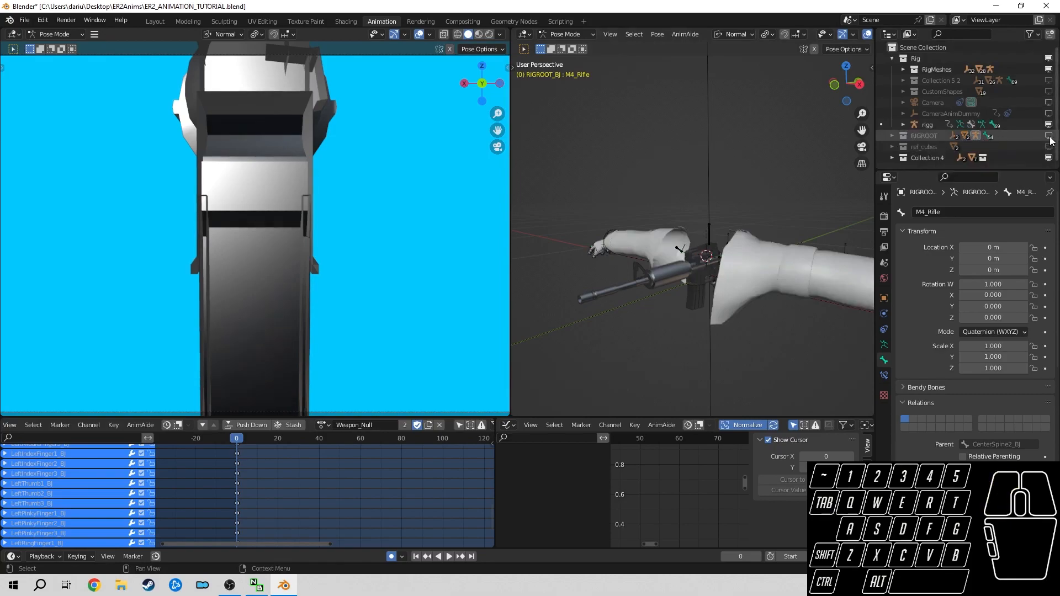
- Put the rigg armature into Pose Mode in the right side view and hide the RigMeshes collection
{"action": "left_click", "coordinate": [712, 227]}
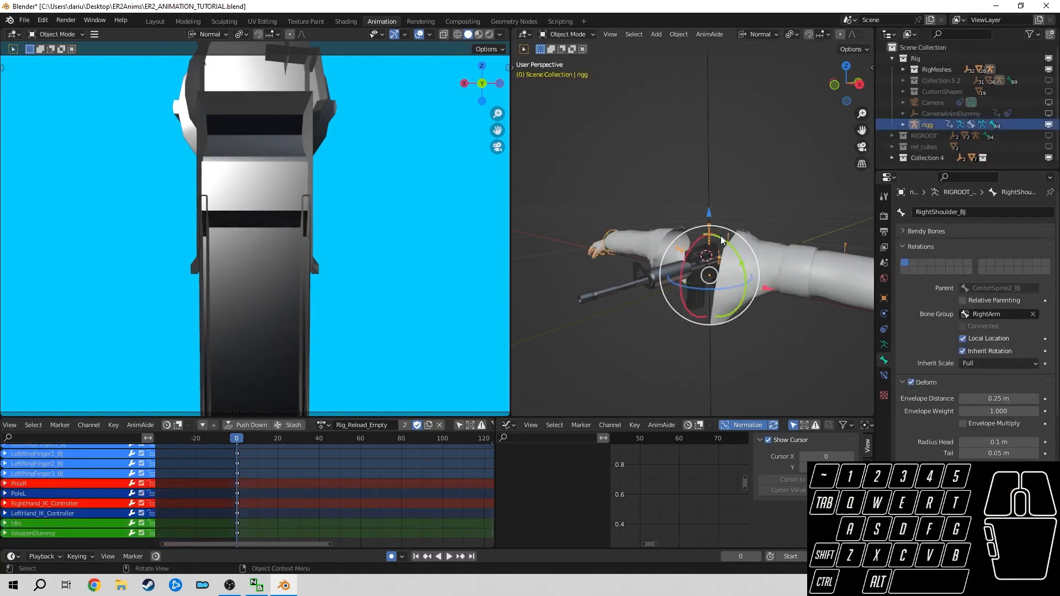
{"action": "key", "text": "i"}
{"action": "key", "text": "KP_3"}
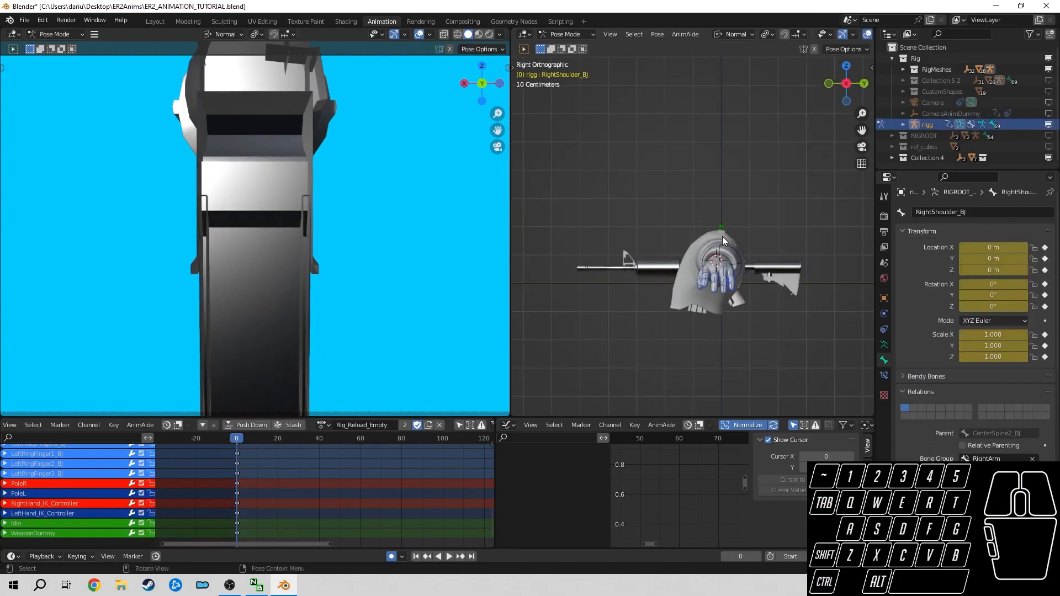
{"action": "left_click", "coordinate": [1048, 71]}
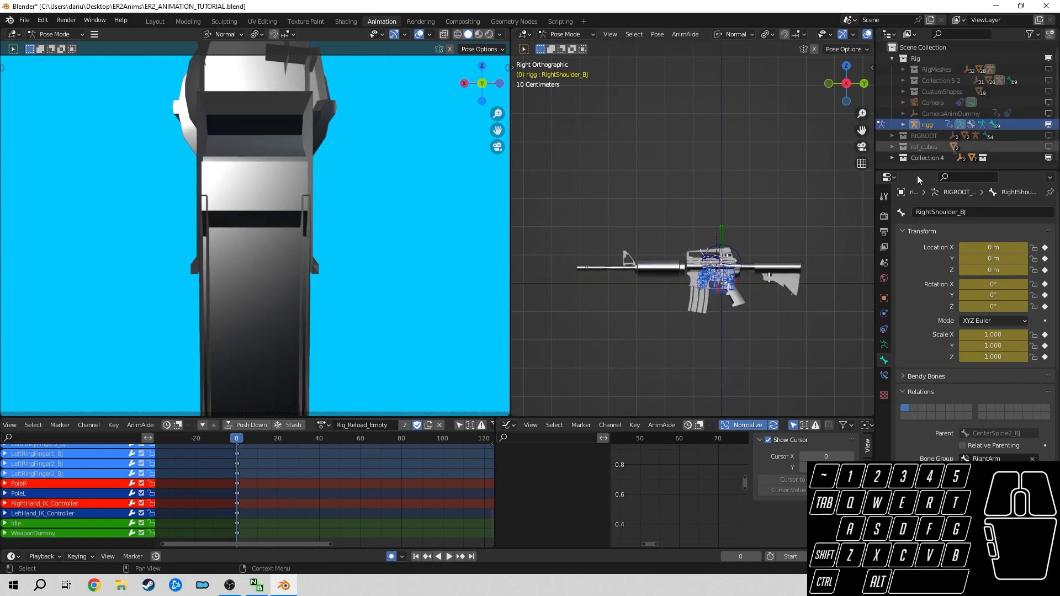
{"action": "scroll", "coordinate": [742, 253], "scroll_direction": "up", "scroll_amount": 4}
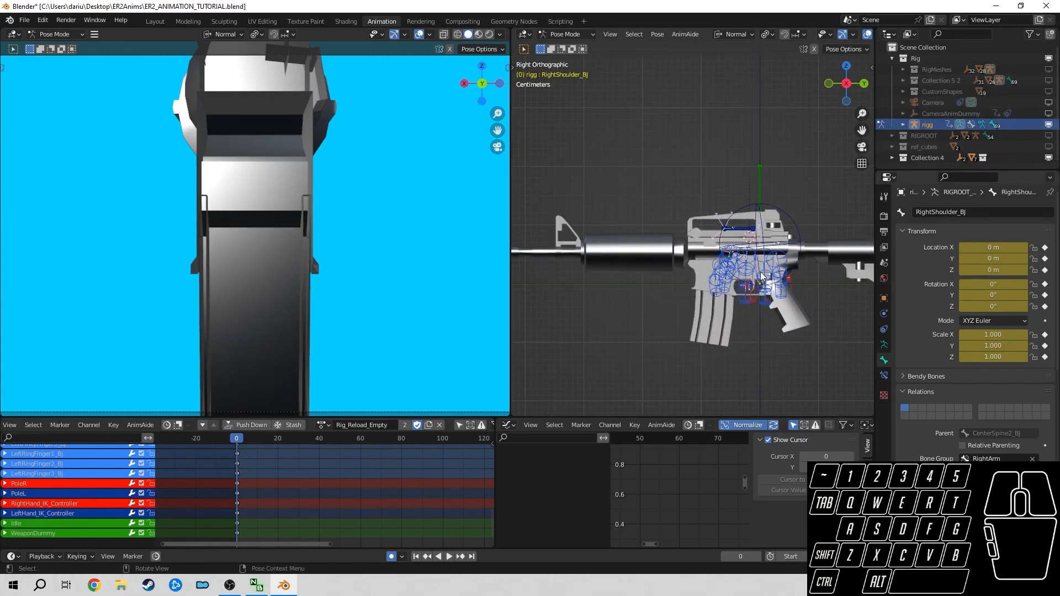
- Snap the 3D cursor to the M4_Rifle empty and copy that object's name
{"action": "left_click", "coordinate": [759, 326]}
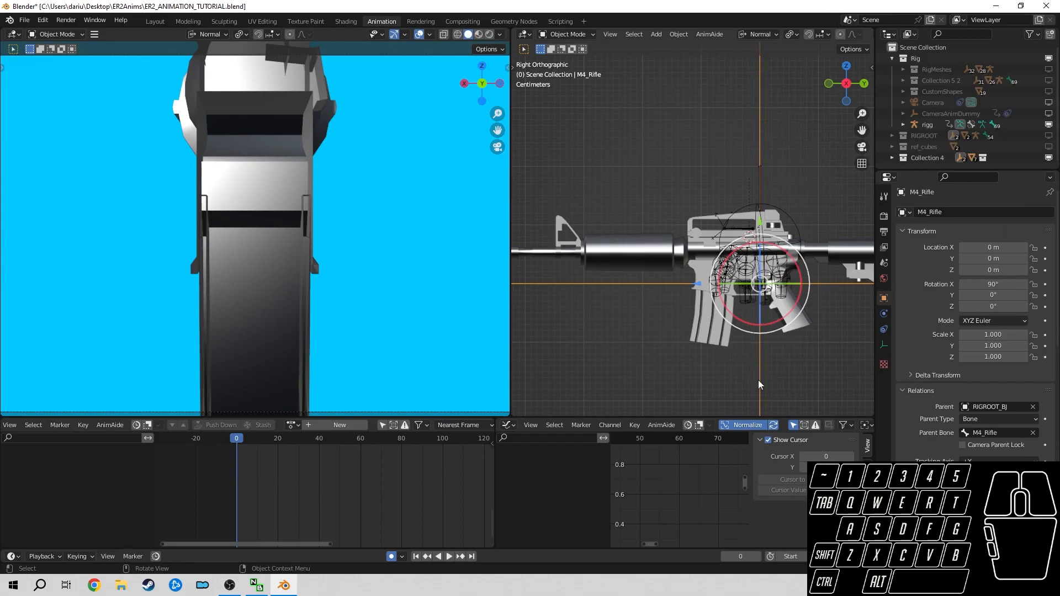
{"action": "key", "text": "shift+s"}
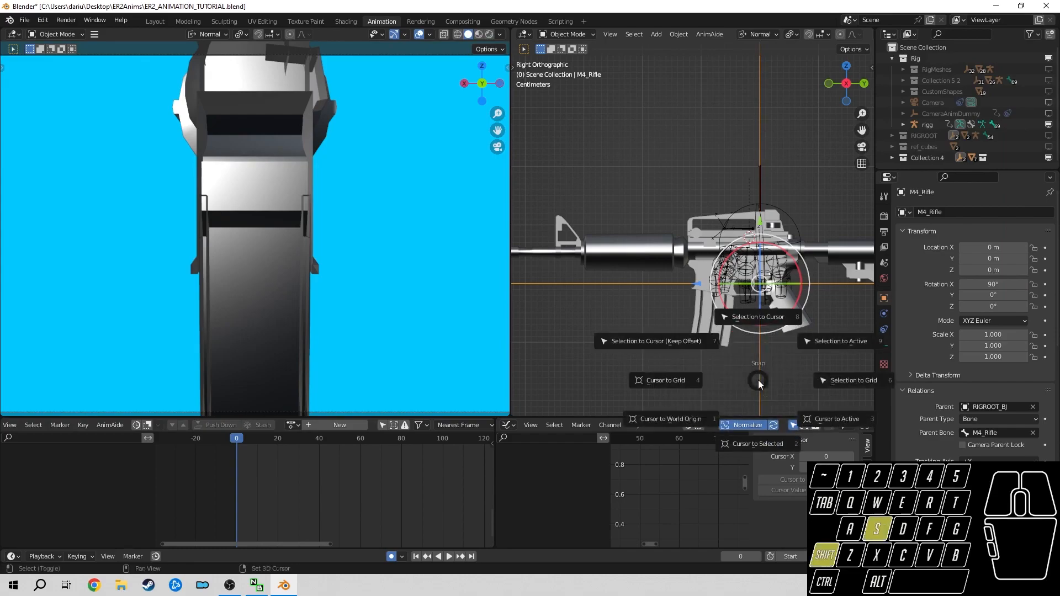
{"action": "left_click", "coordinate": [756, 450]}
{"action": "middle_click_drag", "start_coordinate": [778, 313], "coordinate": [756, 302], "text": "shift"}
{"action": "left_click", "coordinate": [980, 212]}
{"action": "key", "text": "ctrl+c"}
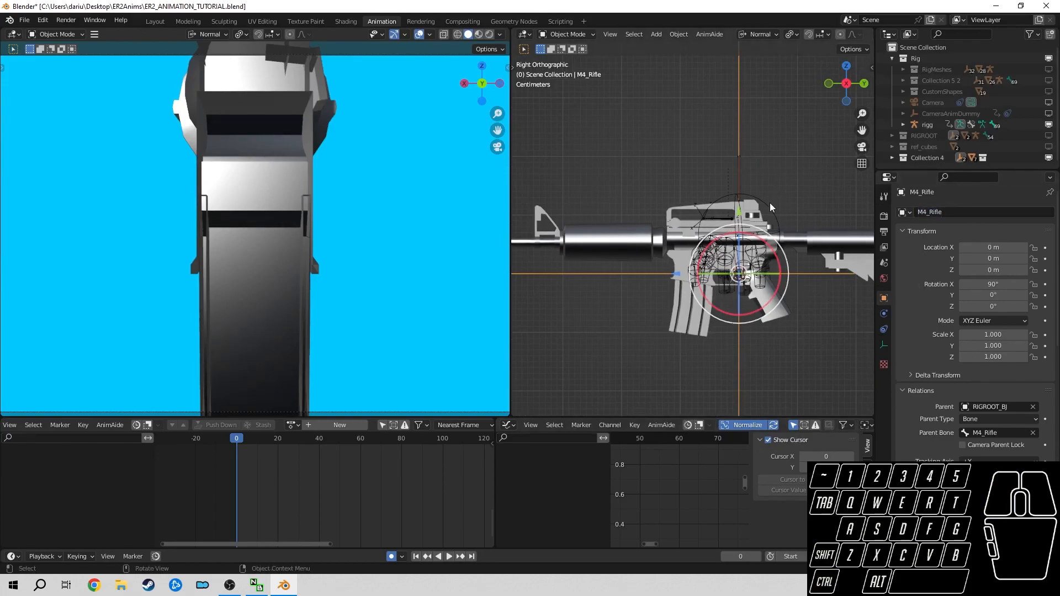
- Add a bone at the 3D cursor in the rigg armature's Edit Mode and name it M4_Rifle
{"action": "left_click", "coordinate": [771, 207]}
{"action": "key", "text": "Tab"}
{"action": "key", "text": "shift+a"}
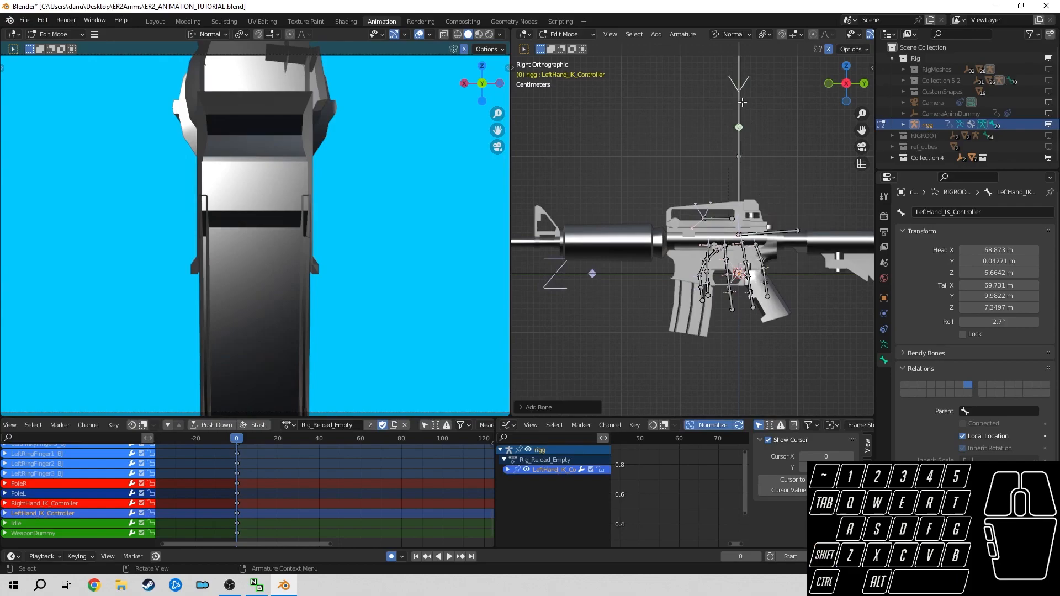
{"action": "key", "text": "ctrl+v"}
{"action": "key", "text": "Tab"}
- Snap the 3D cursor to the m4_magazine object and copy that object's name
{"action": "middle_click_drag", "start_coordinate": [736, 300], "coordinate": [727, 288], "text": "shift"}
{"action": "left_click", "coordinate": [685, 292]}
{"action": "key", "text": "shift+s"}
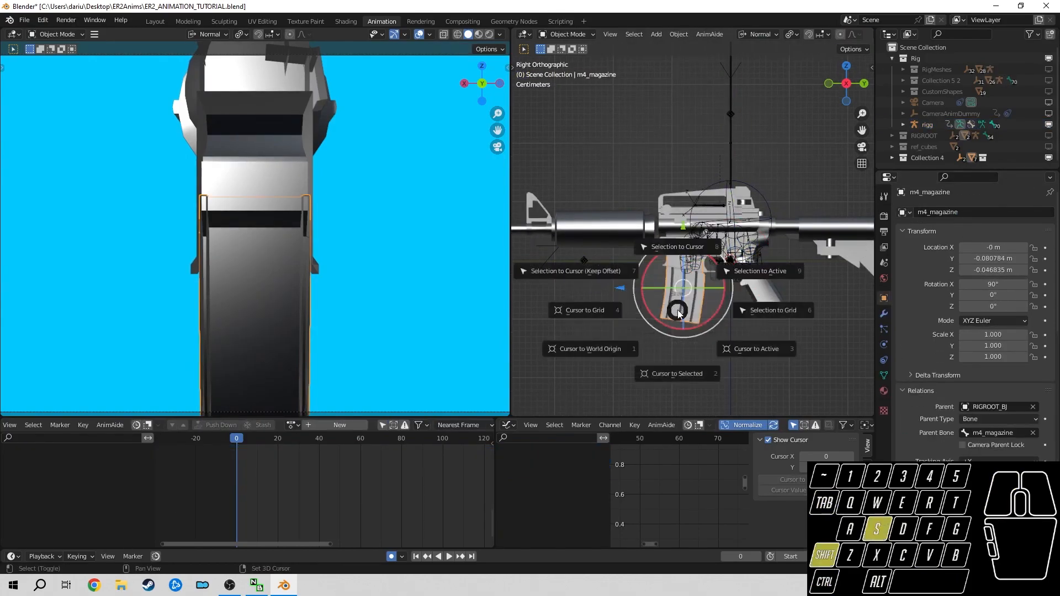
{"action": "left_click", "coordinate": [679, 385]}
{"action": "left_click", "coordinate": [972, 214]}
{"action": "key", "text": "ctrl+c"}
{"action": "left_click", "coordinate": [934, 272]}
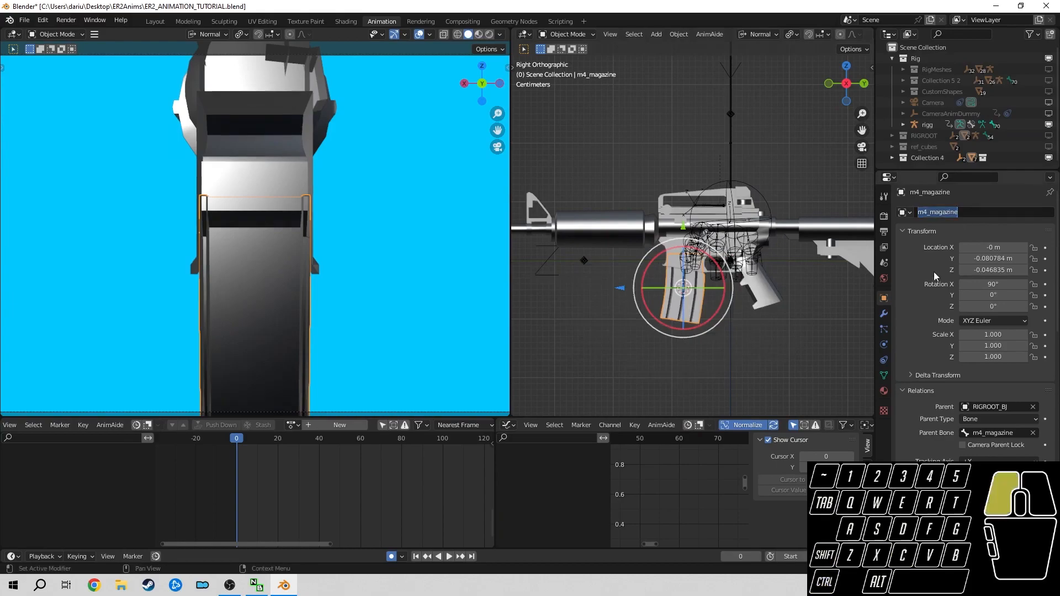
{"action": "key", "text": "Tab"}
{"action": "key", "text": "Tab"}
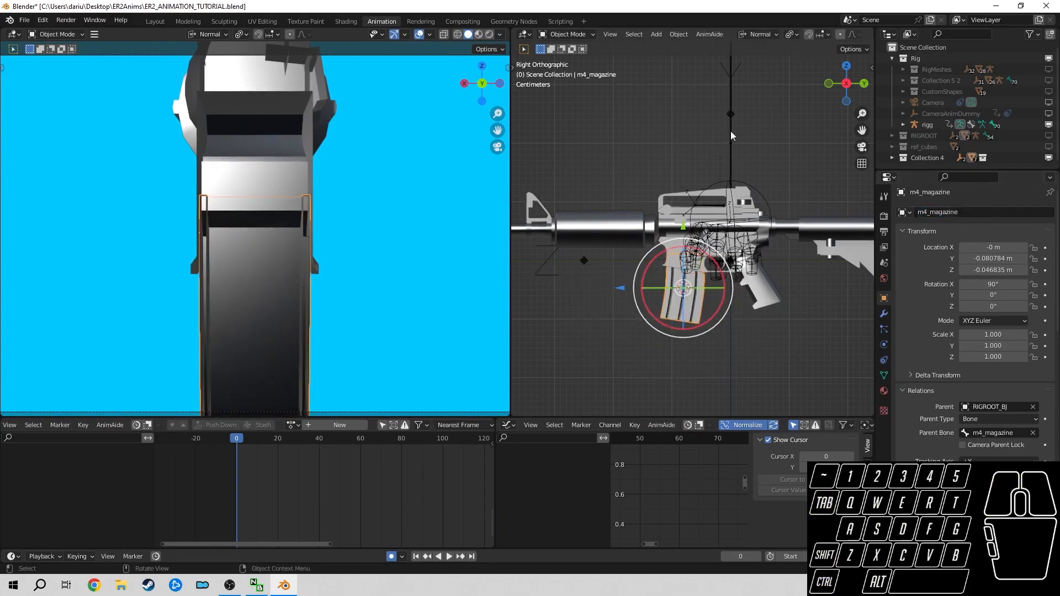
- Add a bone at the magazine's origin in the rigg armature, name it m4_magazine and return to Pose Mode
{"action": "left_click", "coordinate": [730, 136]}
{"action": "key", "text": "Tab"}
{"action": "key", "text": "shift+a"}
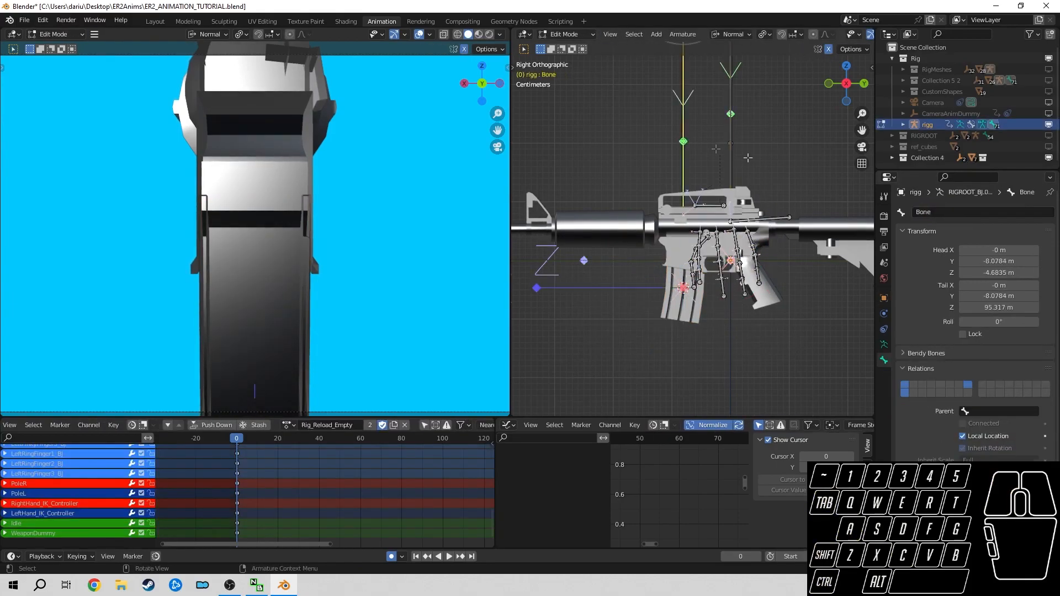
{"action": "double_click", "coordinate": [949, 207]}
{"action": "key", "text": "ctrl+v"}
{"action": "key", "text": "Return"}
{"action": "key", "text": "Tab"}
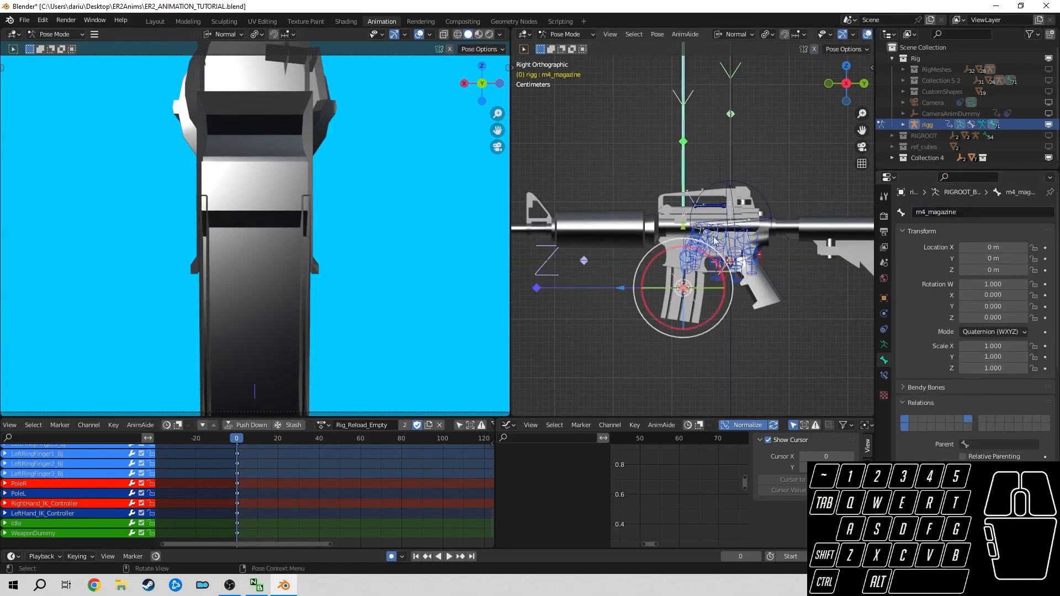
- Select the m4_spin object in the upper part of the rifle
{"action": "middle_click_drag", "start_coordinate": [737, 223], "coordinate": [754, 238], "text": "shift"}
{"action": "scroll", "coordinate": [754, 238], "scroll_direction": "up", "scroll_amount": 4}
{"action": "left_click", "coordinate": [787, 223]}
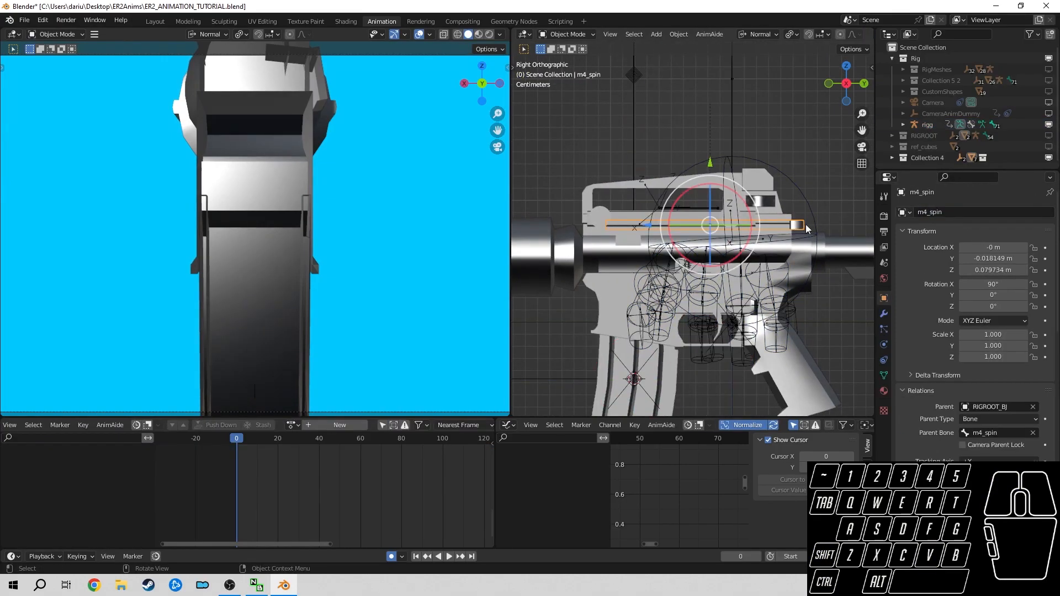
{"action": "double_click", "coordinate": [975, 208]}
{"action": "key", "text": "ctrl+v"}
{"action": "key", "text": "Return"}
{"action": "key", "text": "Tab"}
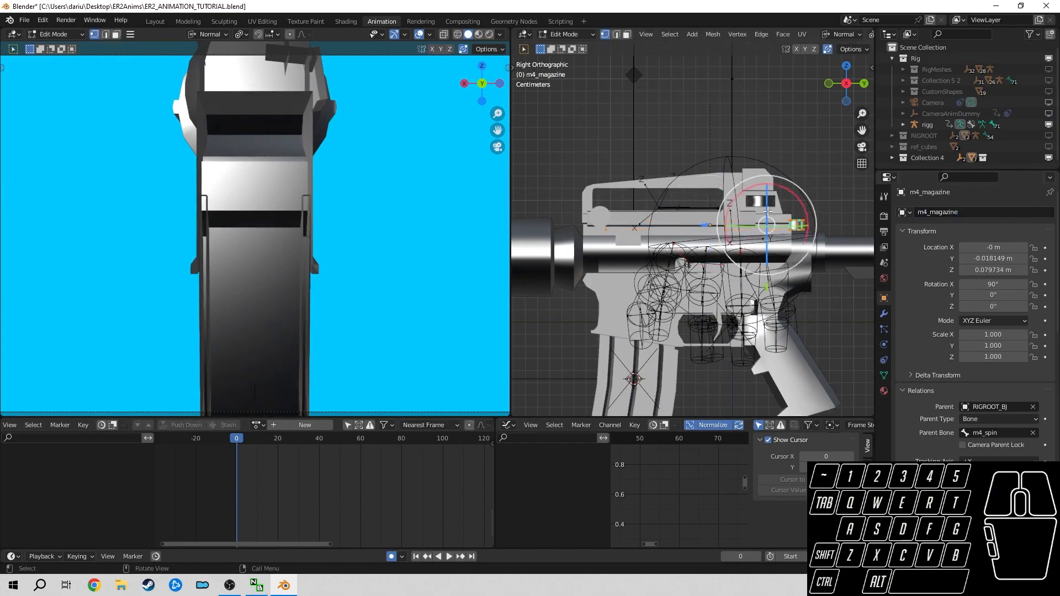
{"action": "key", "text": "Tab"}
- Snap the 3D cursor to the selected spin part and add a bone there in the rigg armature's Edit Mode
{"action": "key", "text": "shift+s"}
{"action": "middle_click_drag", "start_coordinate": [765, 226], "coordinate": [768, 239], "text": "shift"}
{"action": "left_click", "coordinate": [737, 127]}
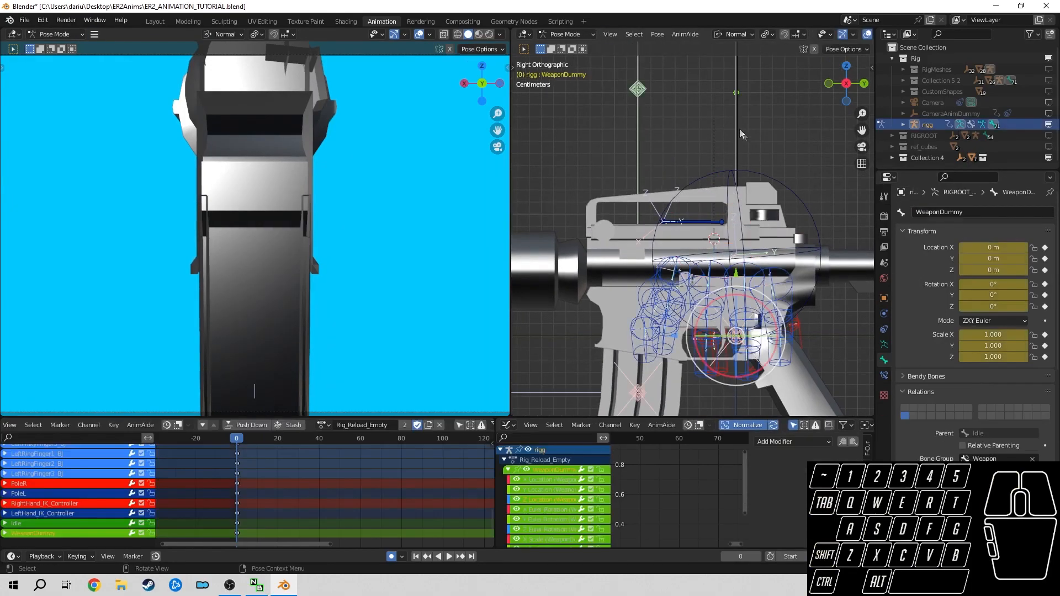
{"action": "key", "text": "Tab"}
{"action": "key", "text": "shift+a"}
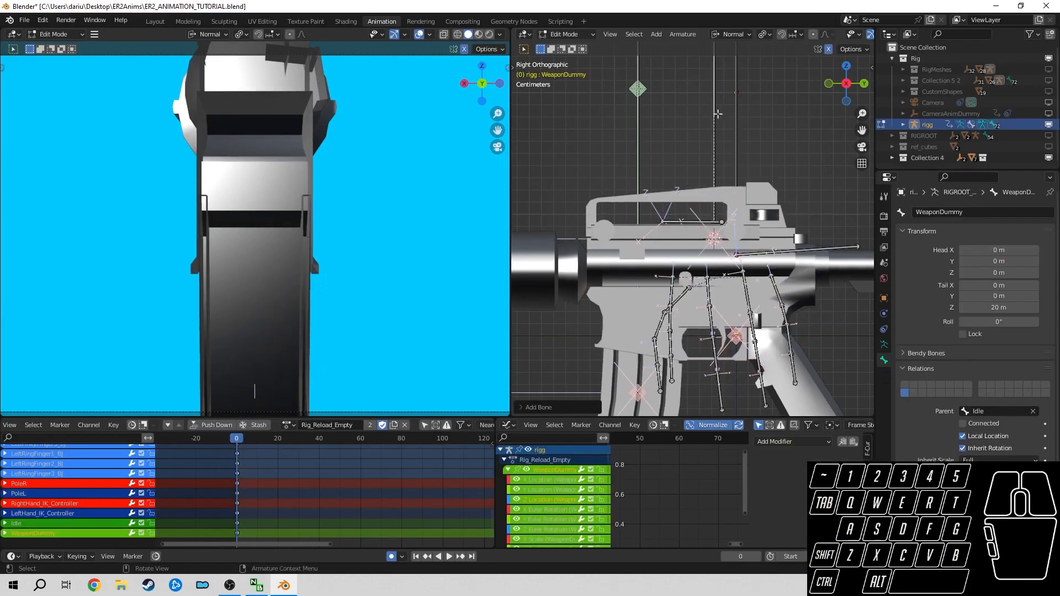
{"action": "left_click", "coordinate": [932, 212]}
{"action": "key", "text": "ctrl+v"}
{"action": "key", "text": "Return"}
{"action": "key", "text": "Tab"}
- Rename the spin part object to m4_spin by reusing the name of its parent bone
{"action": "left_click", "coordinate": [802, 237]}
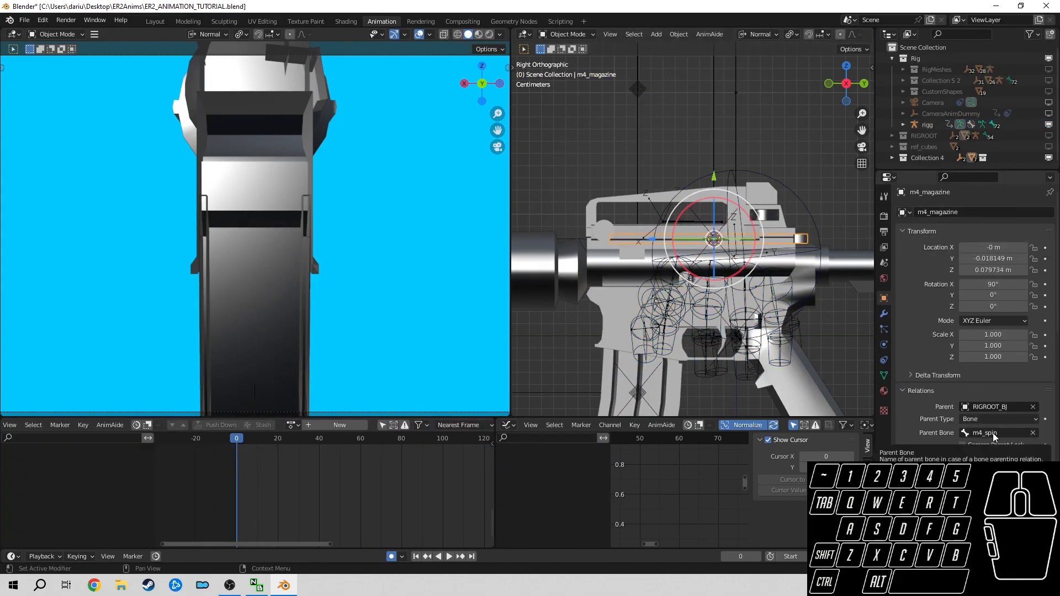
{"action": "key", "text": "ctrl+c"}
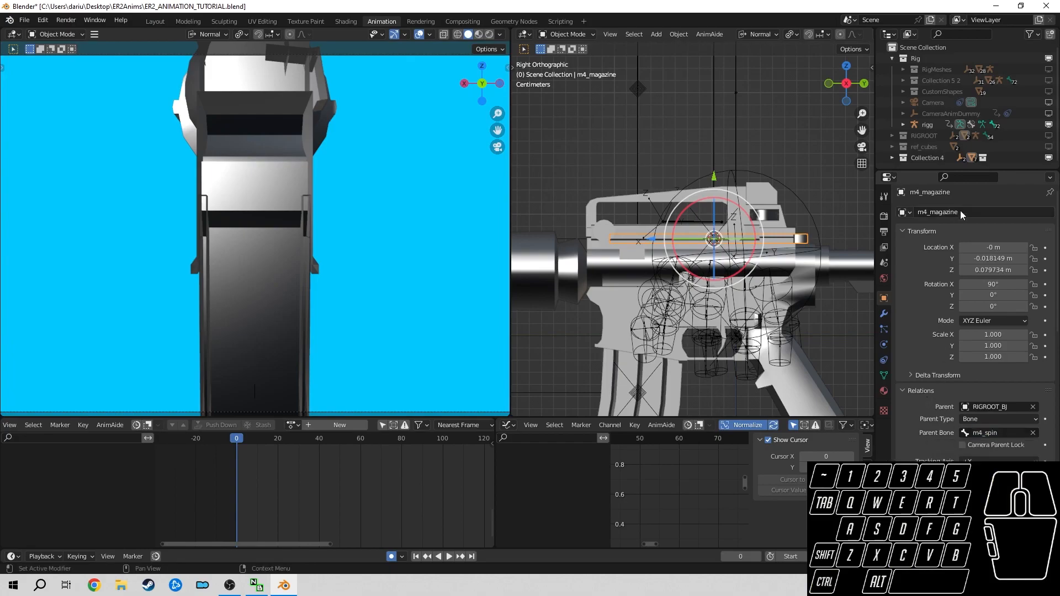
{"action": "key", "text": "ctrl+v"}
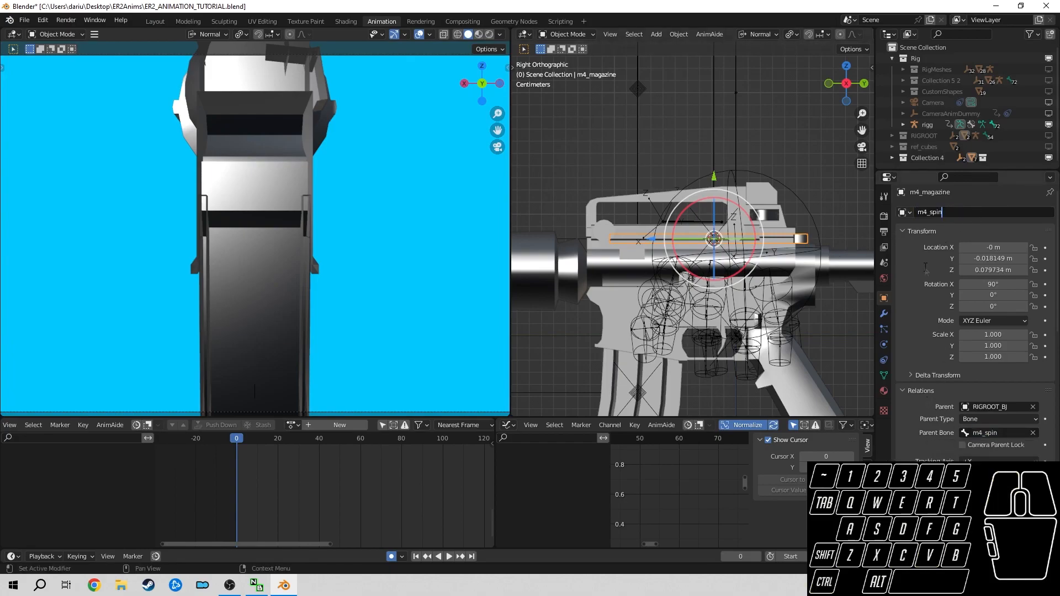
{"action": "key", "text": "Return"}
- Rename the rigg armature's bone at the spin part to m4_spin
{"action": "left_click", "coordinate": [712, 129]}
{"action": "double_click", "coordinate": [981, 214]}
{"action": "key", "text": "ctrl+v"}
{"action": "left_click", "coordinate": [960, 223]}
- In Edit Mode, shorten the added M4 bones of rigg by lowering their tails together to just above the rifle
{"action": "left_click", "coordinate": [633, 146]}
{"action": "key", "text": "Tab"}
{"action": "key", "text": "Tab"}
{"action": "key", "text": "a"}
{"action": "left_click", "coordinate": [736, 140]}
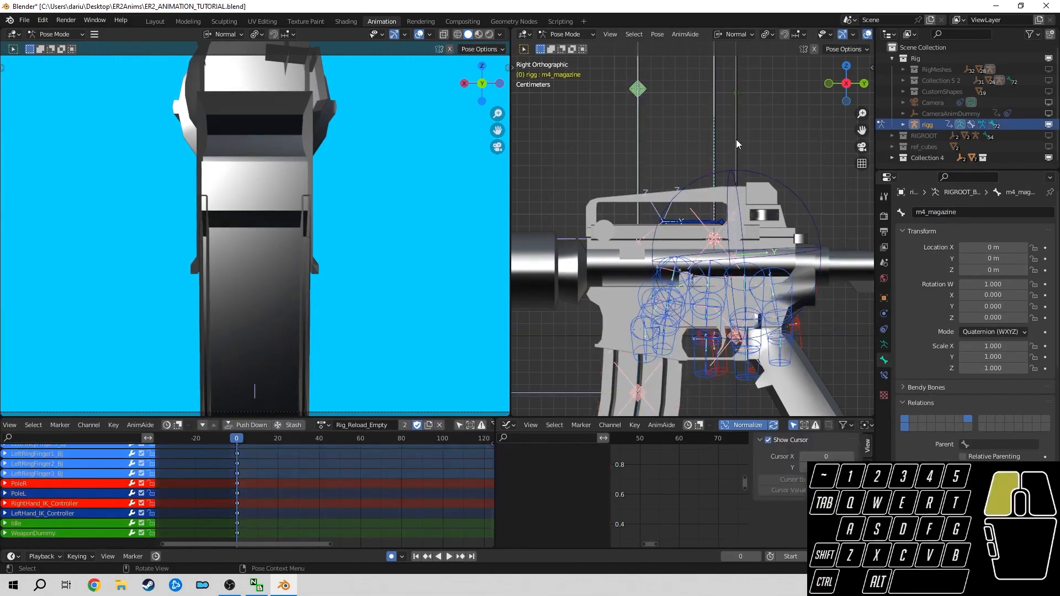
{"action": "scroll", "coordinate": [714, 214], "scroll_direction": "down", "scroll_amount": 4}
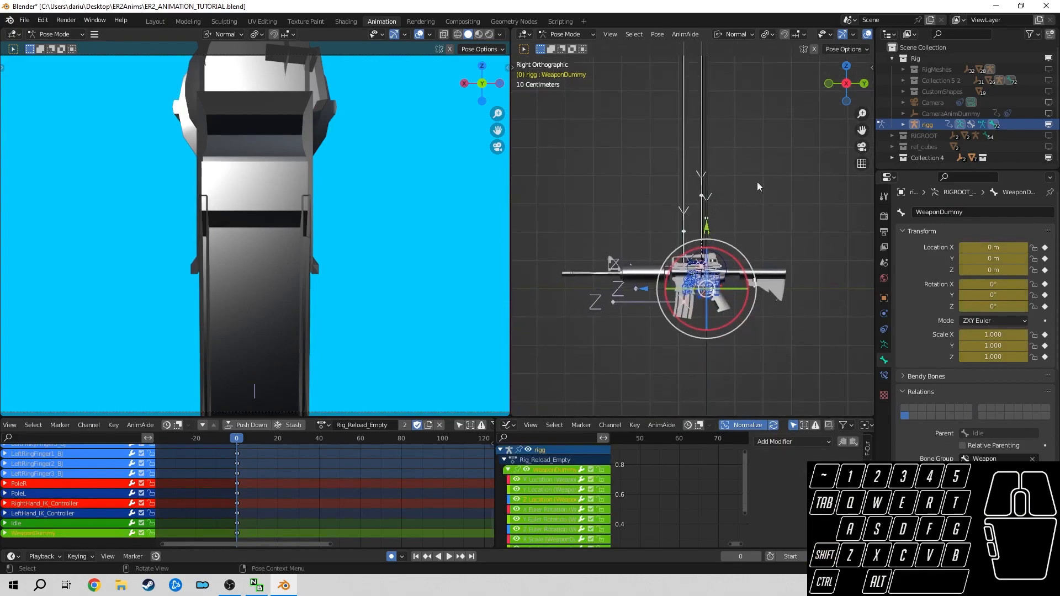
{"action": "key", "text": "Tab"}
{"action": "left_click_drag", "start_coordinate": [650, 106], "coordinate": [704, 146]}
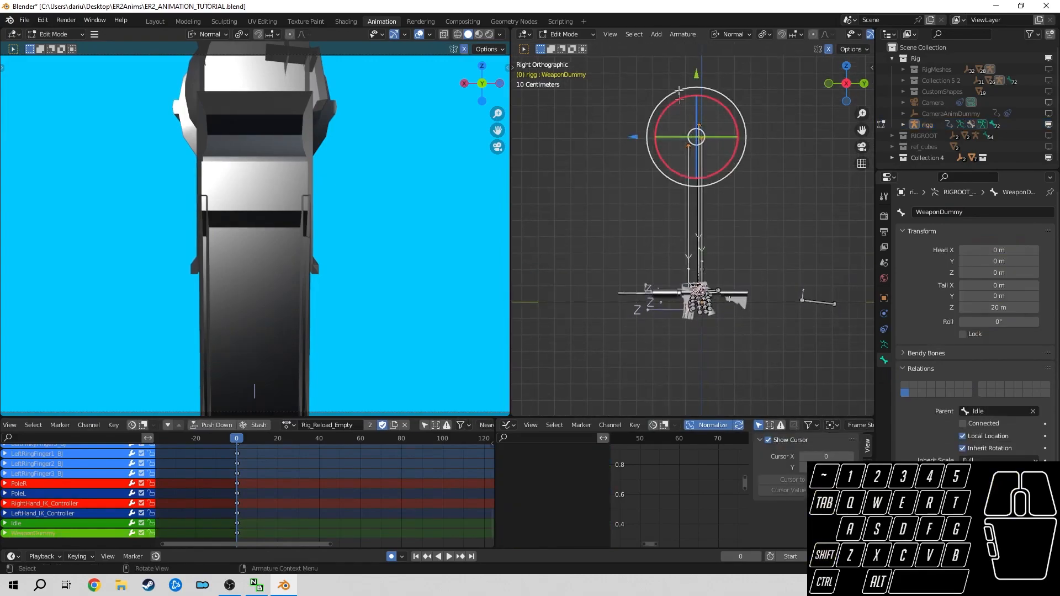
{"action": "left_click_drag", "start_coordinate": [713, 78], "coordinate": [717, 232]}
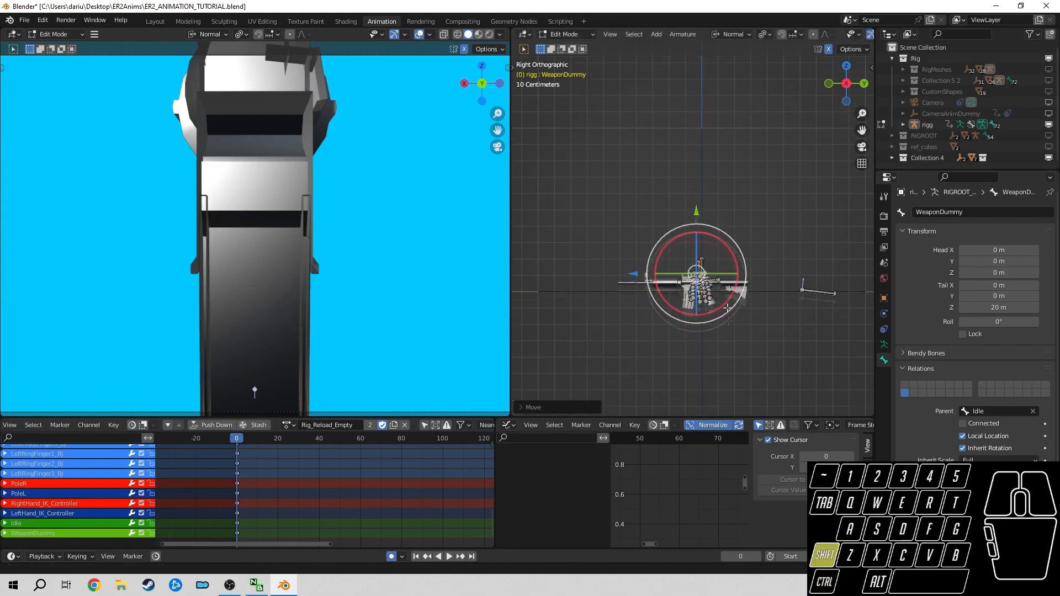
{"action": "key", "text": "Tab"}
- Test-move the rigg armature's m4_magazine bone in Pose Mode and cancel the move
{"action": "scroll", "coordinate": [728, 287], "scroll_direction": "up", "scroll_amount": 6}
{"action": "scroll", "coordinate": [714, 209], "scroll_direction": "down", "scroll_amount": 3}
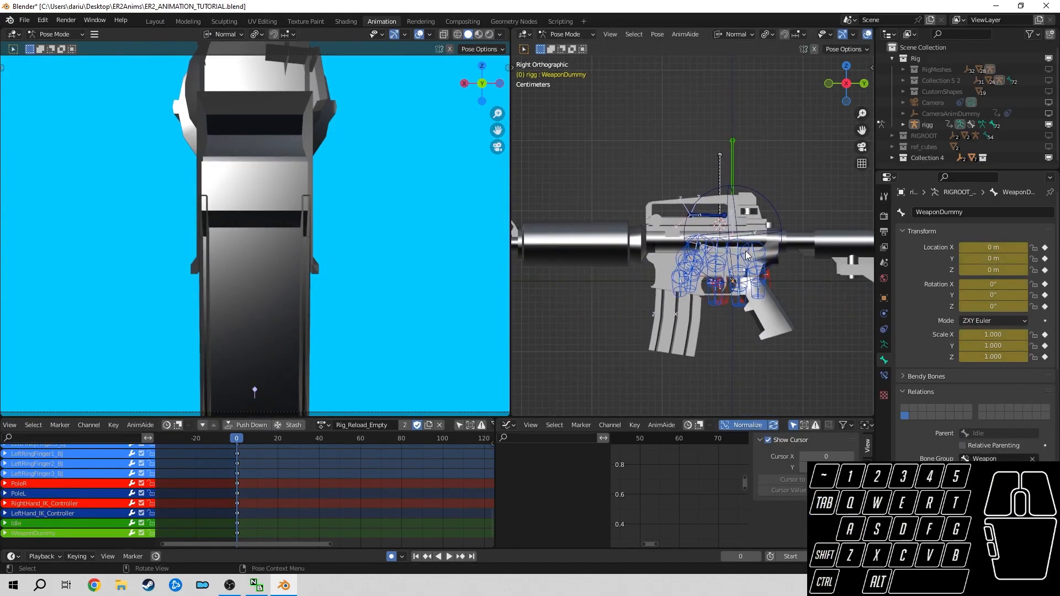
{"action": "left_click", "coordinate": [719, 166]}
{"action": "left_click", "coordinate": [676, 317]}
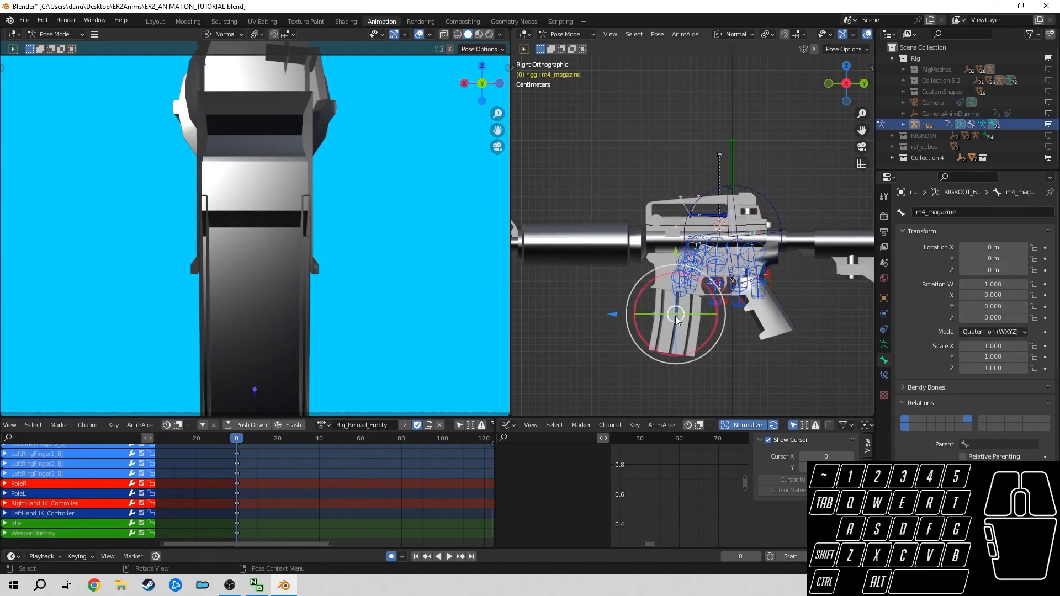
{"action": "key", "text": "g"}
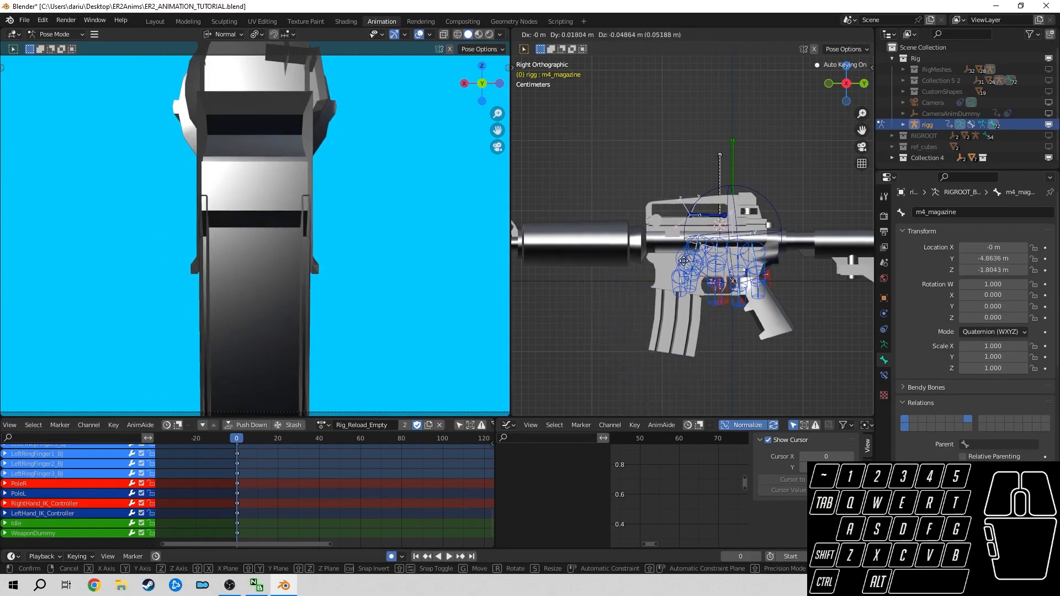
{"action": "right_click", "coordinate": [732, 195]}
{"action": "middle_click_drag", "start_coordinate": [733, 189], "coordinate": [732, 205], "text": "shift"}
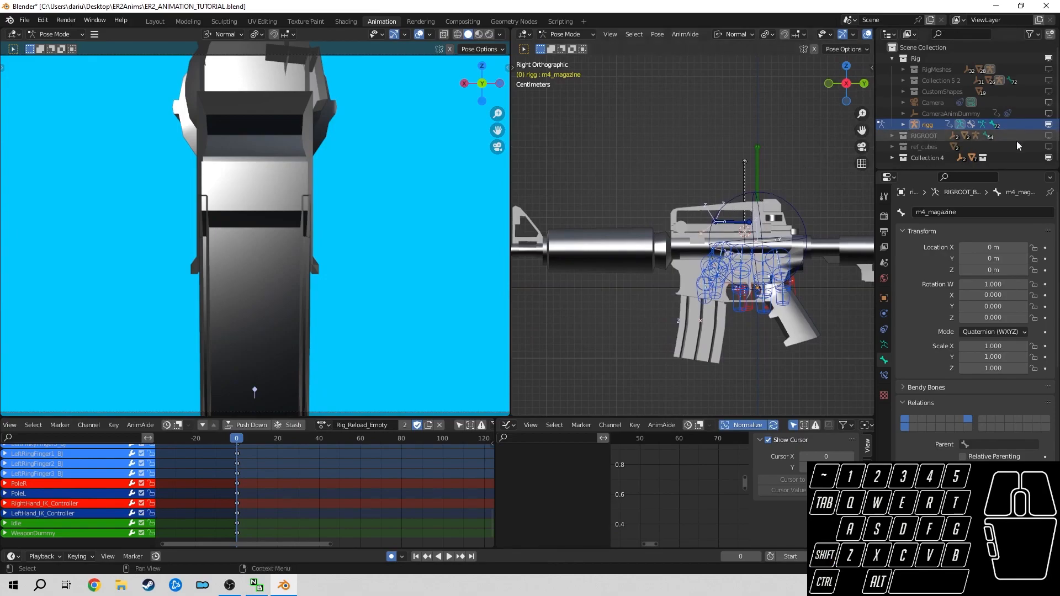
- Show the RIGROOT collection, hide the Rig collection, and select the M4_Rifle bone of RIGROOT_BJ in Pose Mode
{"action": "left_click", "coordinate": [1049, 136]}
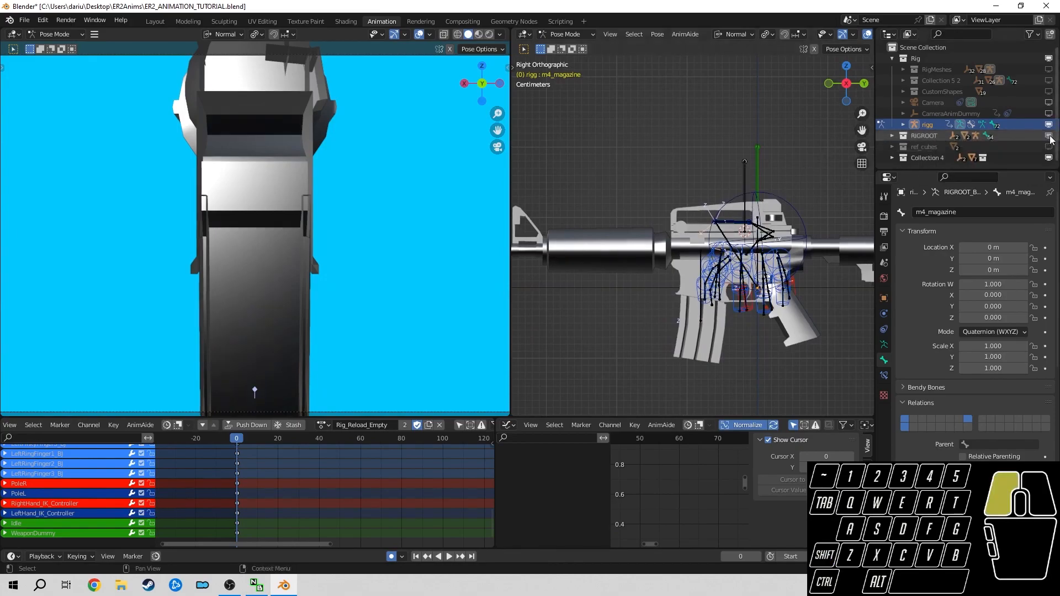
{"action": "left_click", "coordinate": [744, 172]}
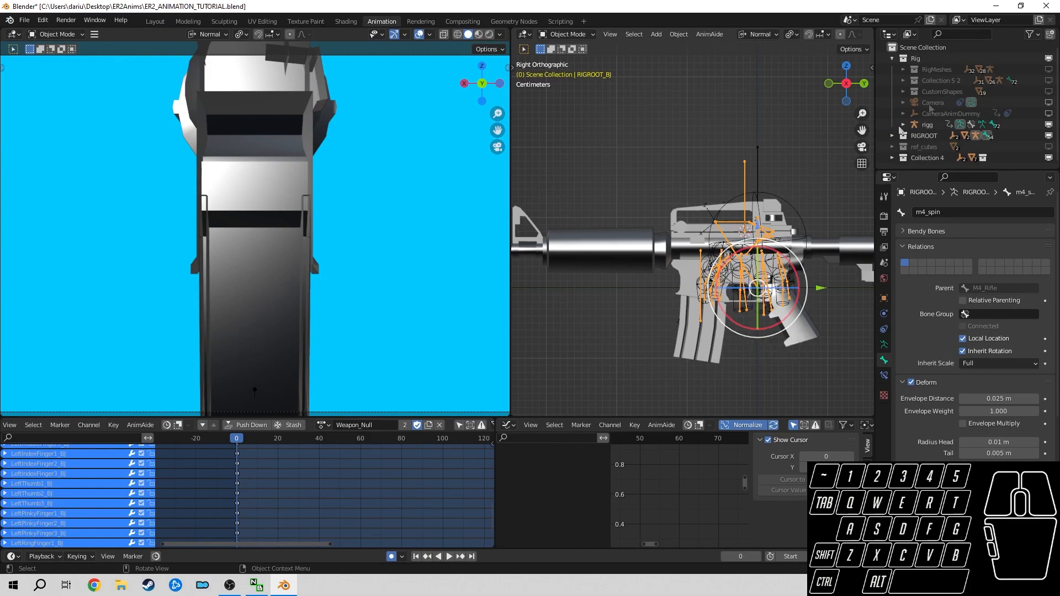
{"action": "left_click", "coordinate": [1048, 58]}
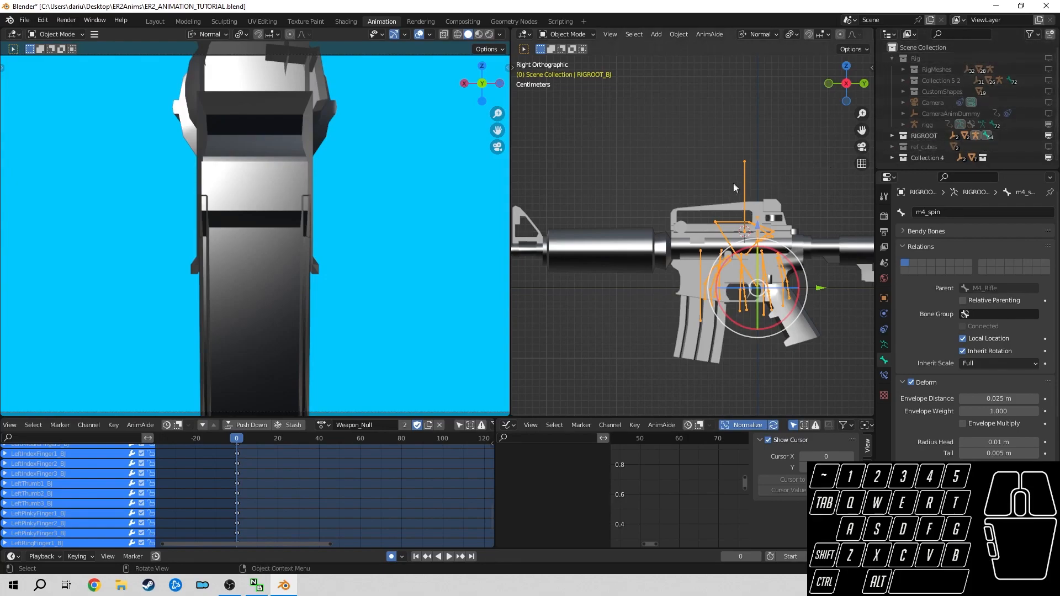
{"action": "key", "text": "ctrl+Tab"}
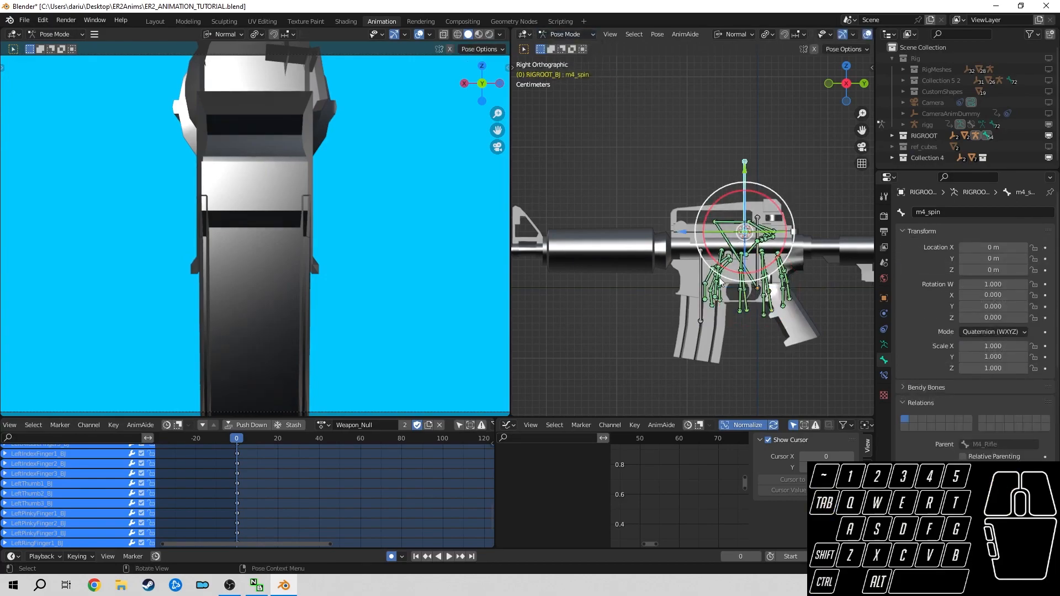
{"action": "left_click", "coordinate": [705, 306]}
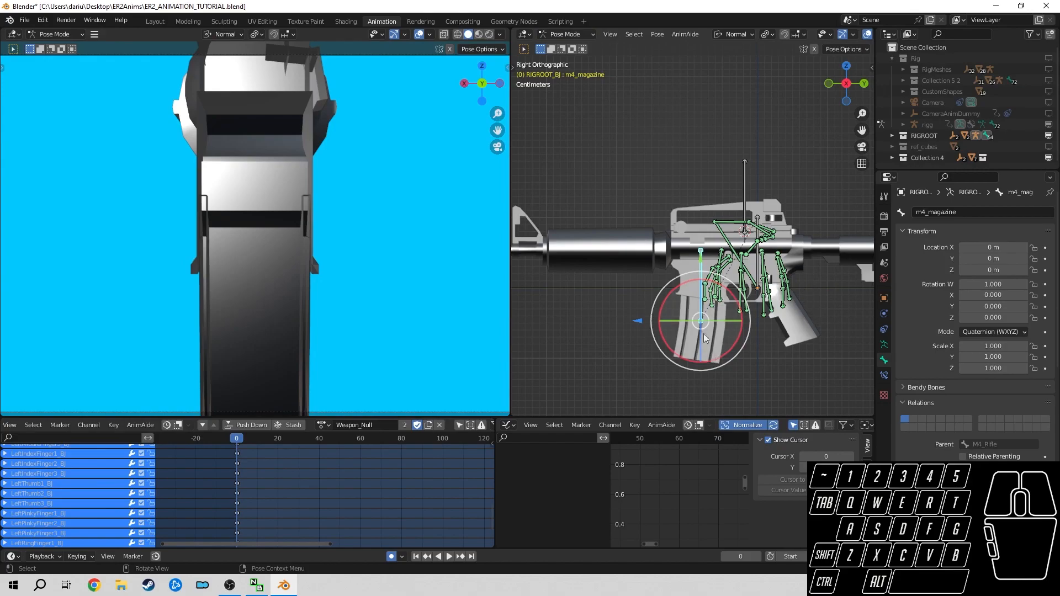
{"action": "scroll", "coordinate": [737, 310], "scroll_direction": "up", "scroll_amount": 3}
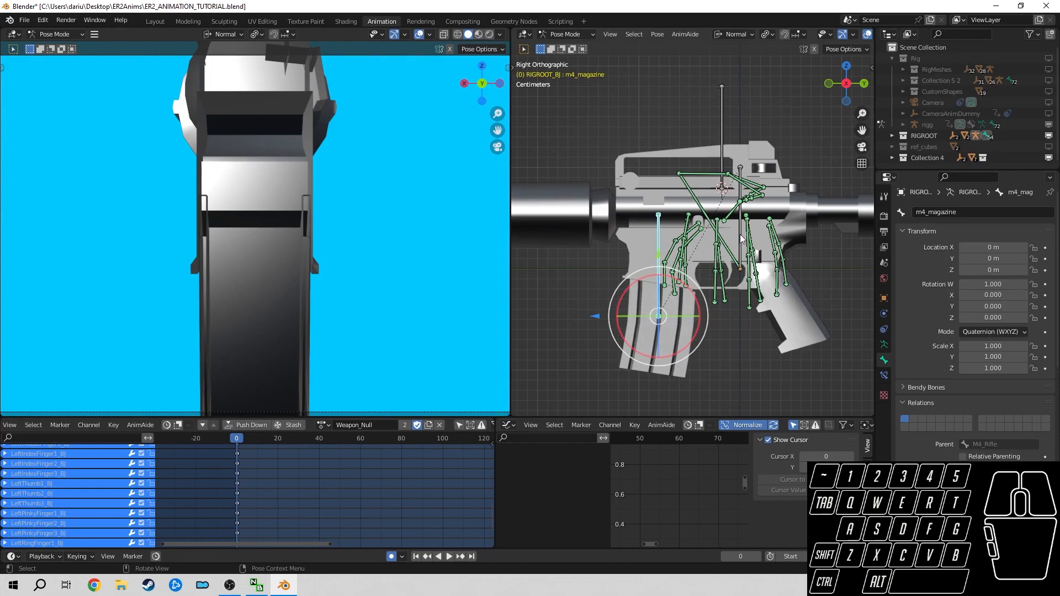
{"action": "left_click", "coordinate": [740, 239]}
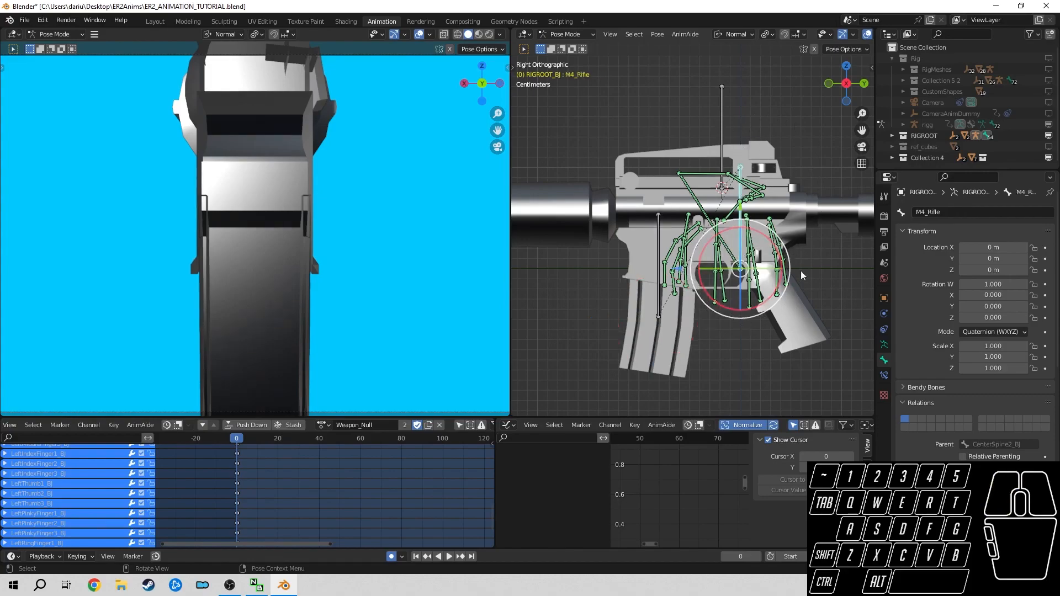
- Add a Copy Transforms constraint to RIGROOT_BJ's M4_Rifle bone, targeting the M4_Rifle bone of the rigg armature
{"action": "left_click", "coordinate": [884, 375]}
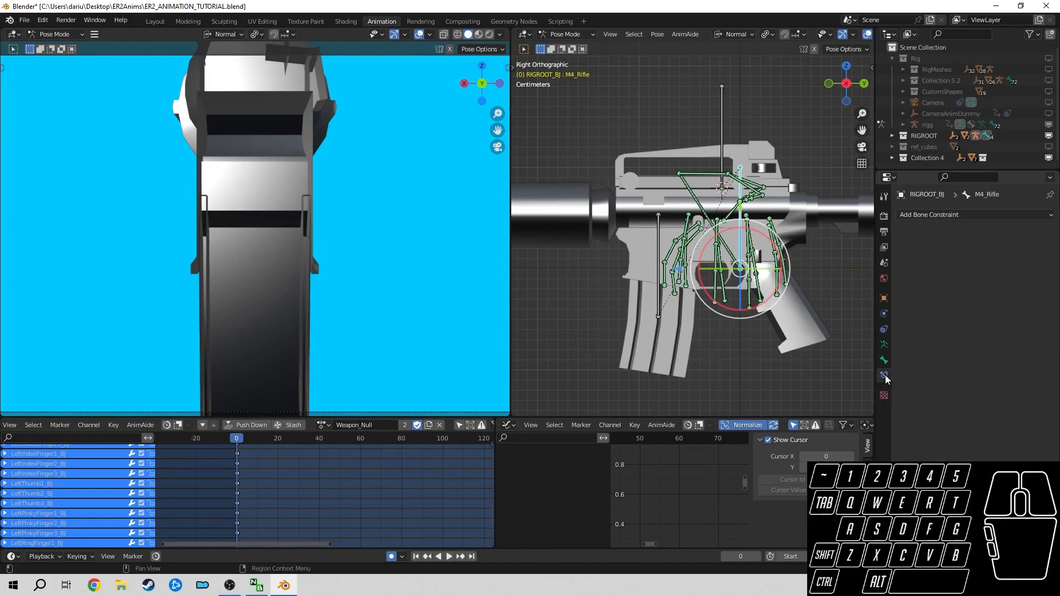
{"action": "left_click", "coordinate": [937, 216]}
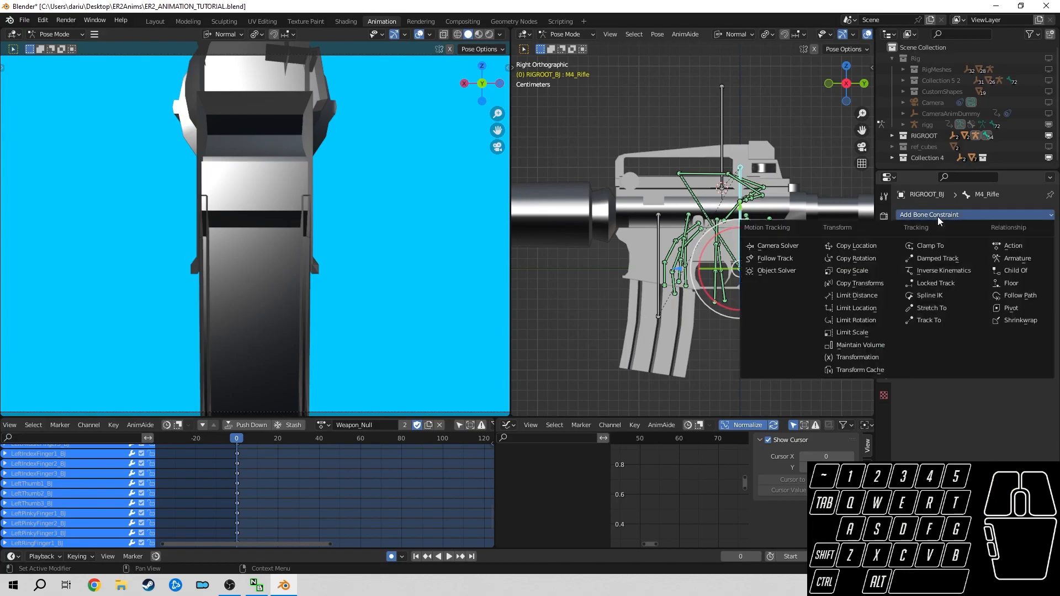
{"action": "left_click", "coordinate": [848, 285]}
{"action": "left_click", "coordinate": [985, 249]}
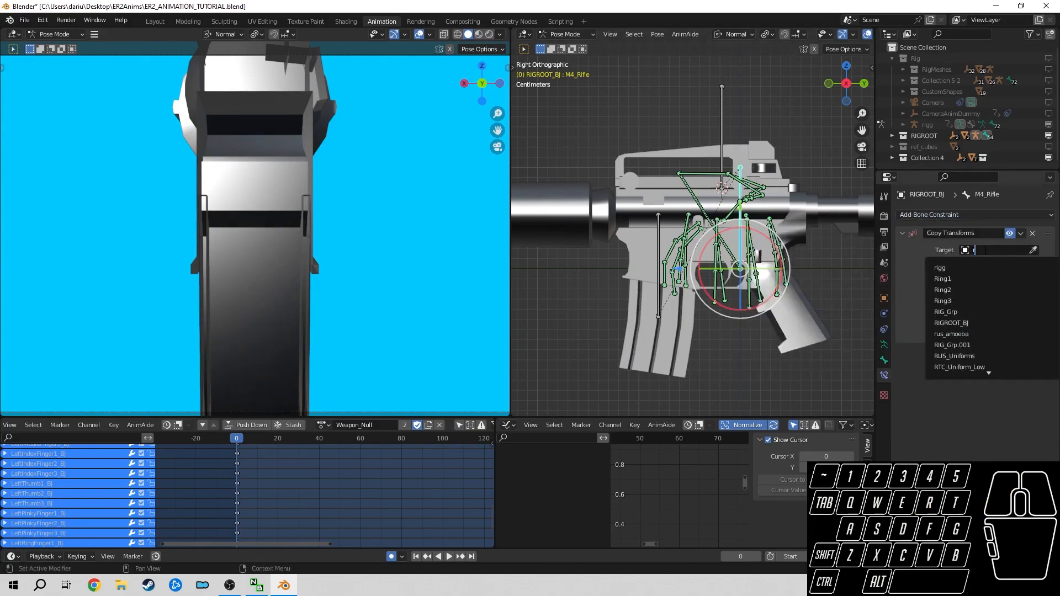
{"action": "left_click", "coordinate": [984, 270]}
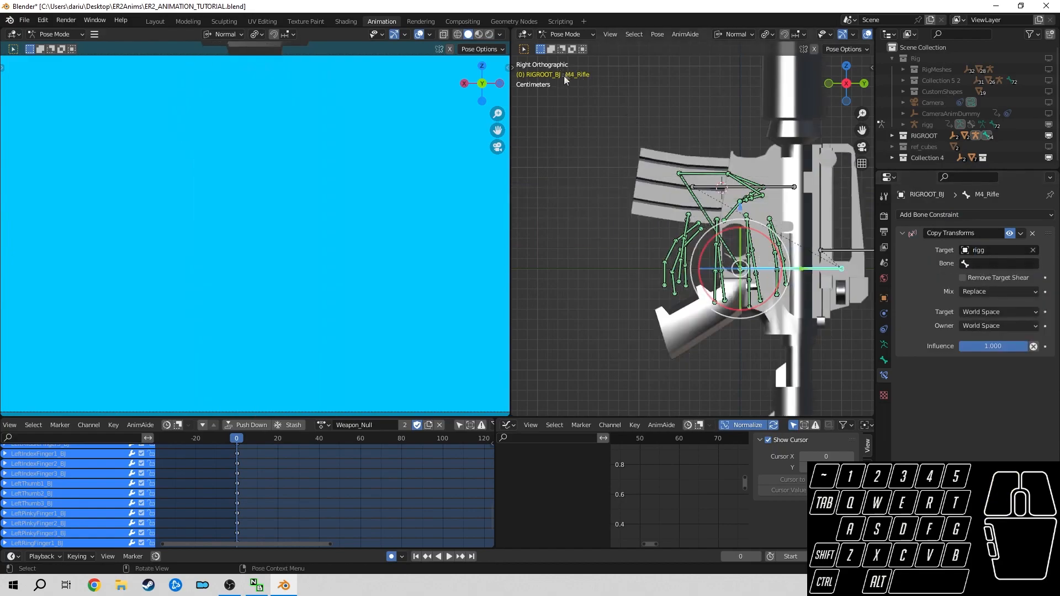
{"action": "left_click", "coordinate": [990, 264]}
{"action": "type", "text": "m4"}
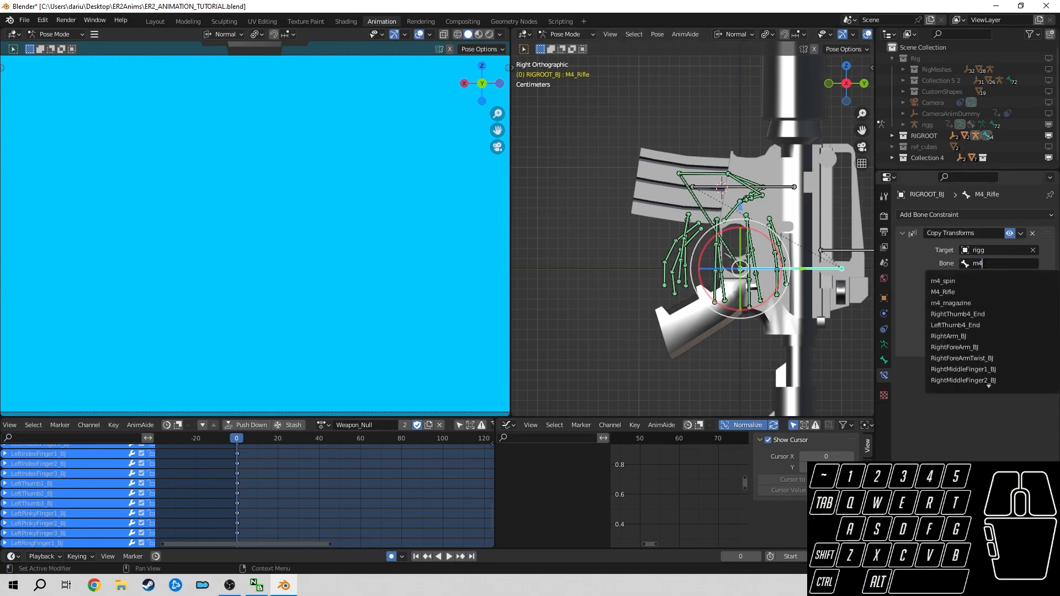
{"action": "left_click", "coordinate": [984, 292]}
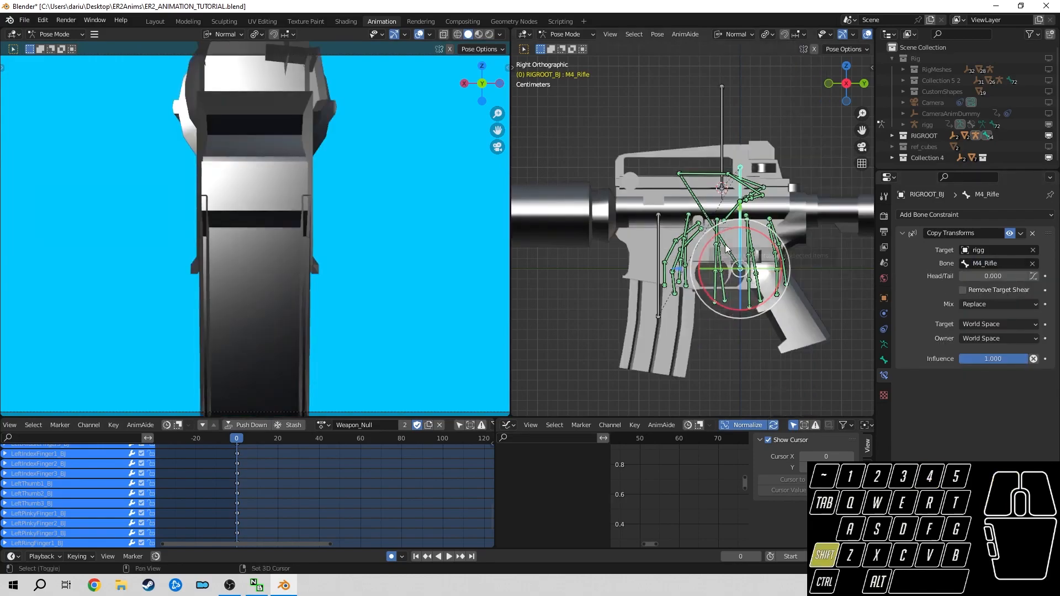
- Give RIGROOT_BJ's m4_spin bone a Copy Transforms constraint targeting the m4_spin bone of rigg
{"action": "middle_click_drag", "start_coordinate": [724, 244], "coordinate": [742, 248], "text": "shift"}
{"action": "scroll", "coordinate": [743, 192], "scroll_direction": "down", "scroll_amount": 2}
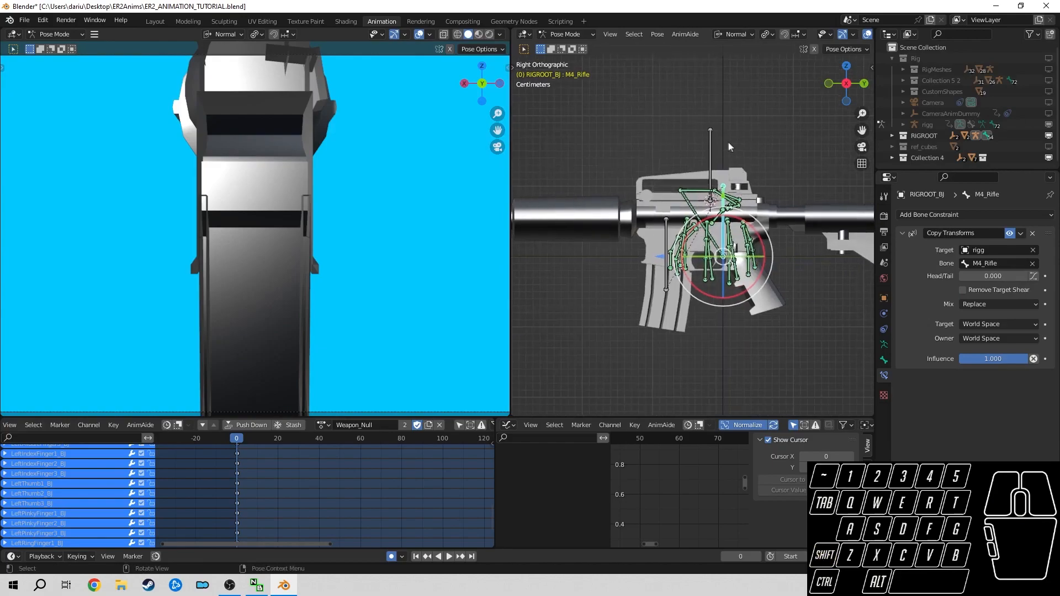
{"action": "left_click", "coordinate": [709, 147]}
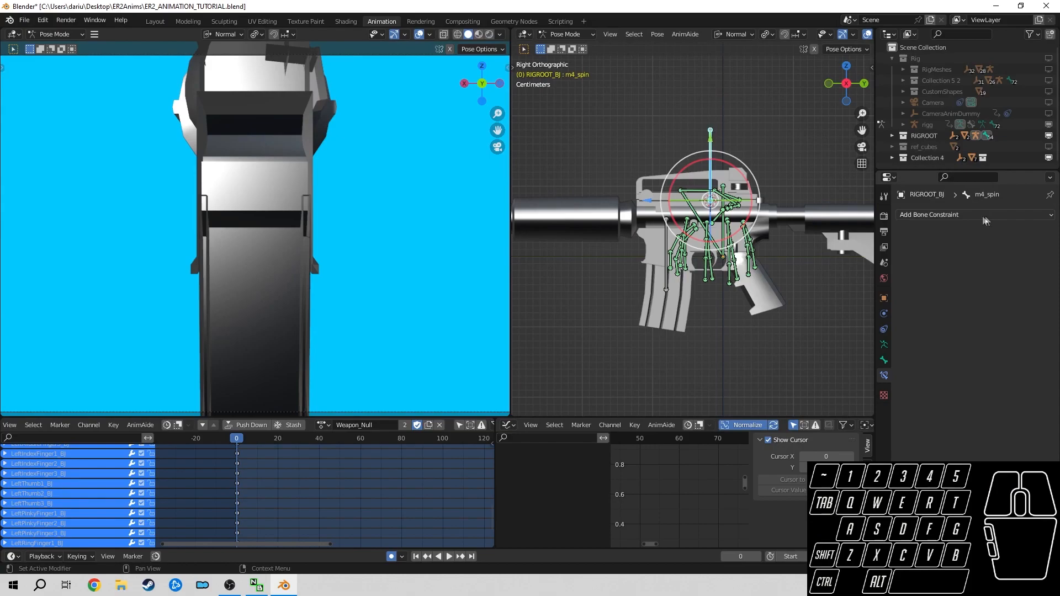
{"action": "left_click", "coordinate": [955, 214]}
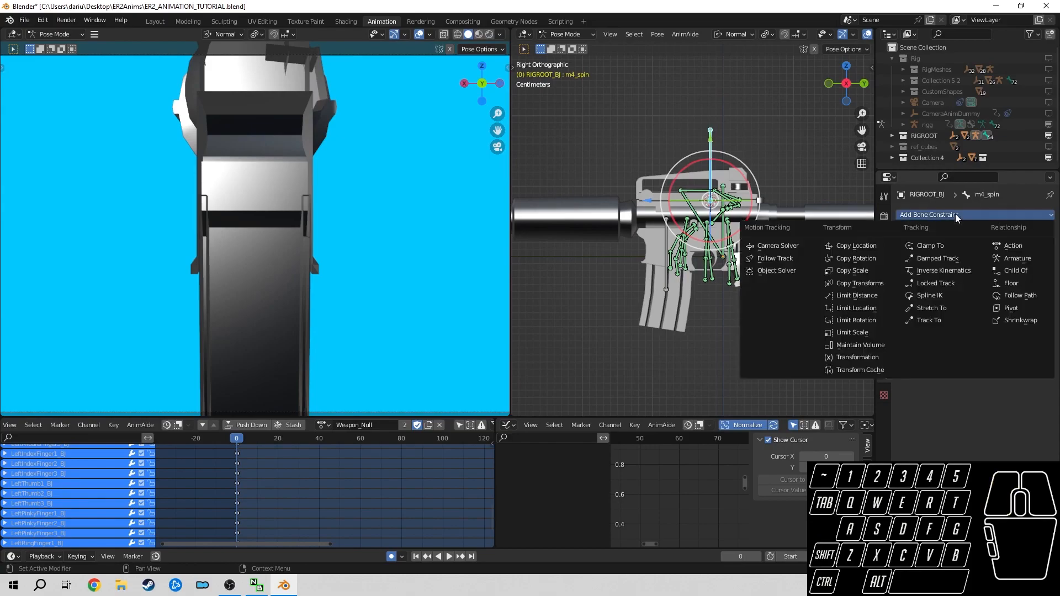
{"action": "left_click", "coordinate": [861, 282]}
{"action": "left_click", "coordinate": [987, 253]}
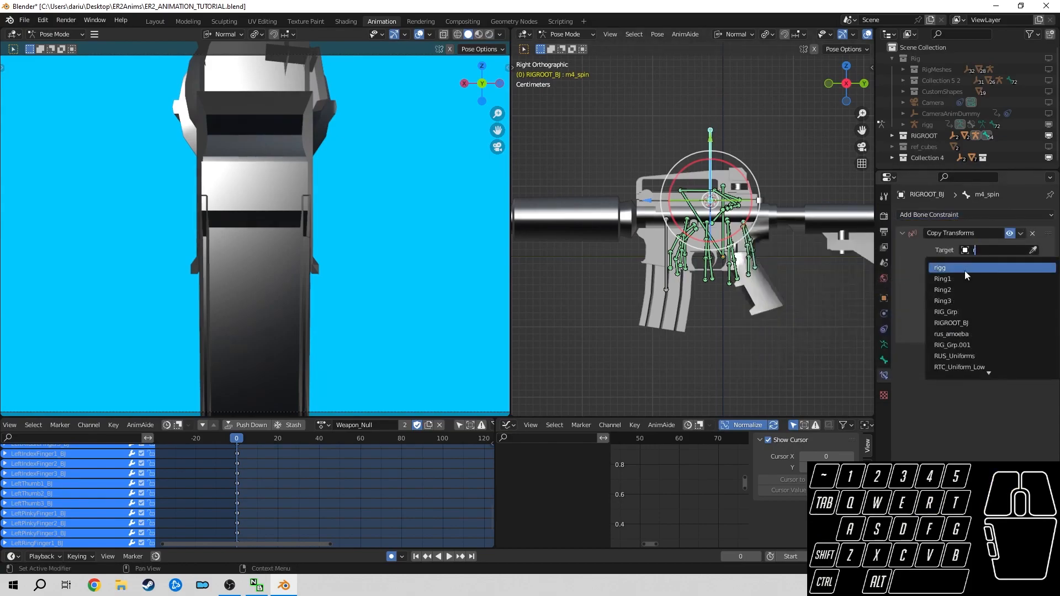
{"action": "left_click", "coordinate": [985, 269]}
{"action": "left_click", "coordinate": [983, 263]}
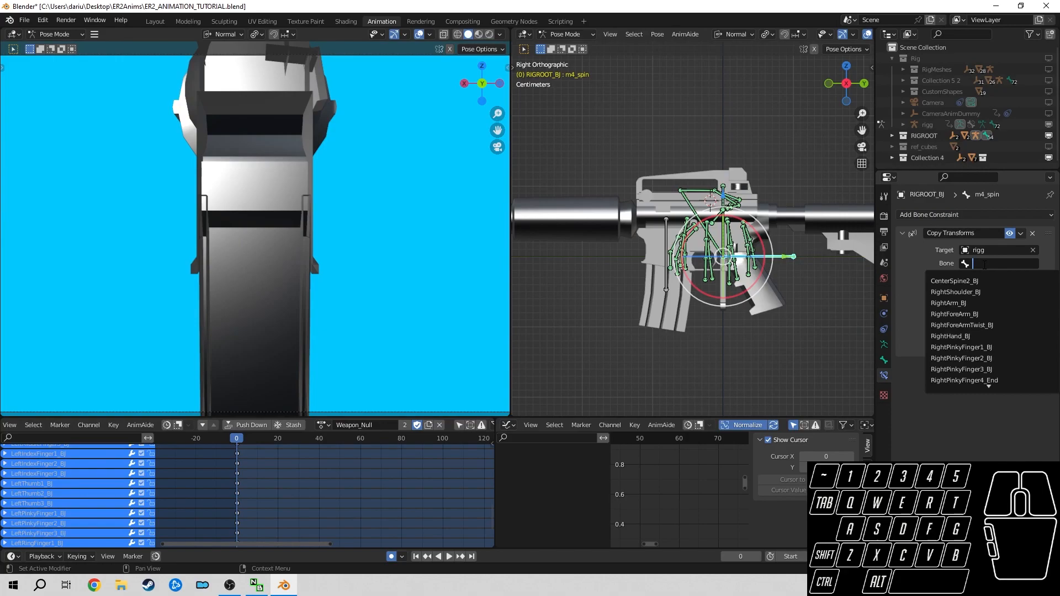
{"action": "type", "text": "m4"}
{"action": "left_click", "coordinate": [976, 282]}
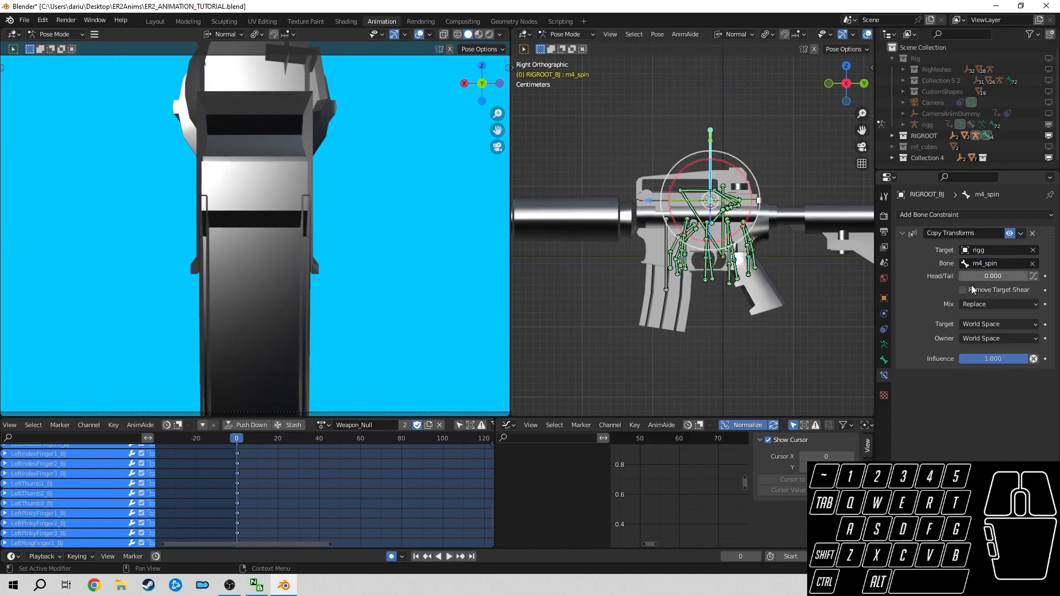
- Give RIGROOT_BJ's m4_magazine bone a Copy Transforms constraint targeting the m4_magazine bone of rigg
{"action": "left_click", "coordinate": [666, 267]}
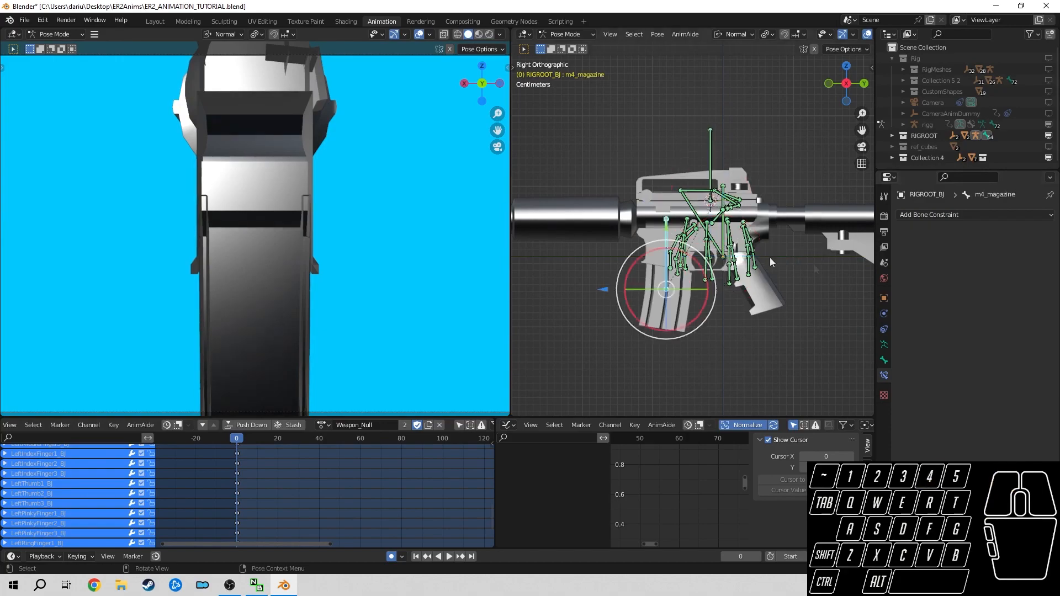
{"action": "left_click", "coordinate": [965, 214]}
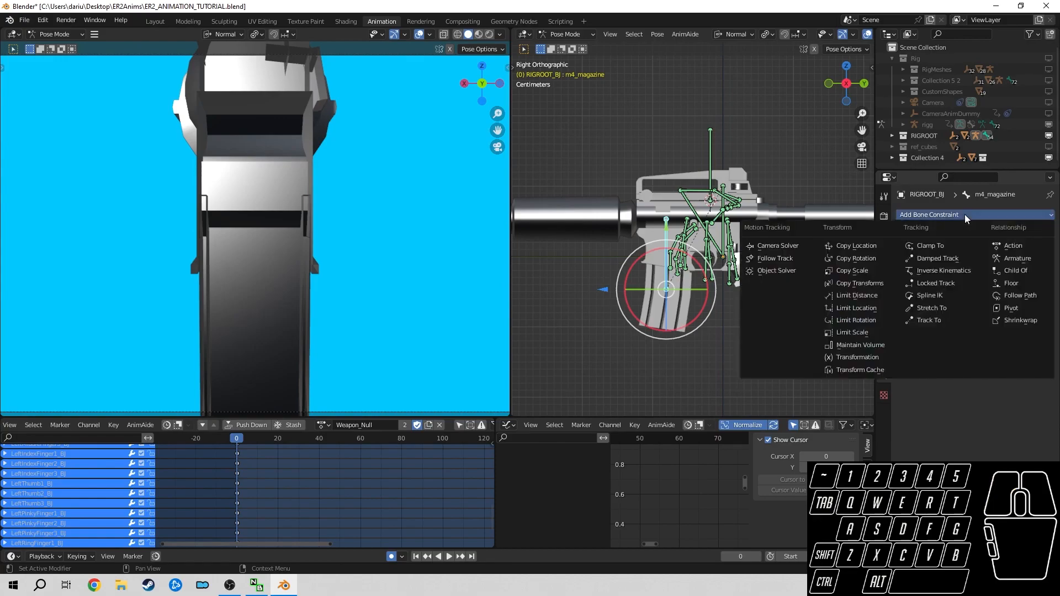
{"action": "left_click", "coordinate": [859, 283]}
{"action": "left_click", "coordinate": [995, 250]}
{"action": "left_click", "coordinate": [955, 270]}
{"action": "left_click", "coordinate": [981, 263]}
{"action": "type", "text": "m4"}
{"action": "left_click", "coordinate": [955, 293]}
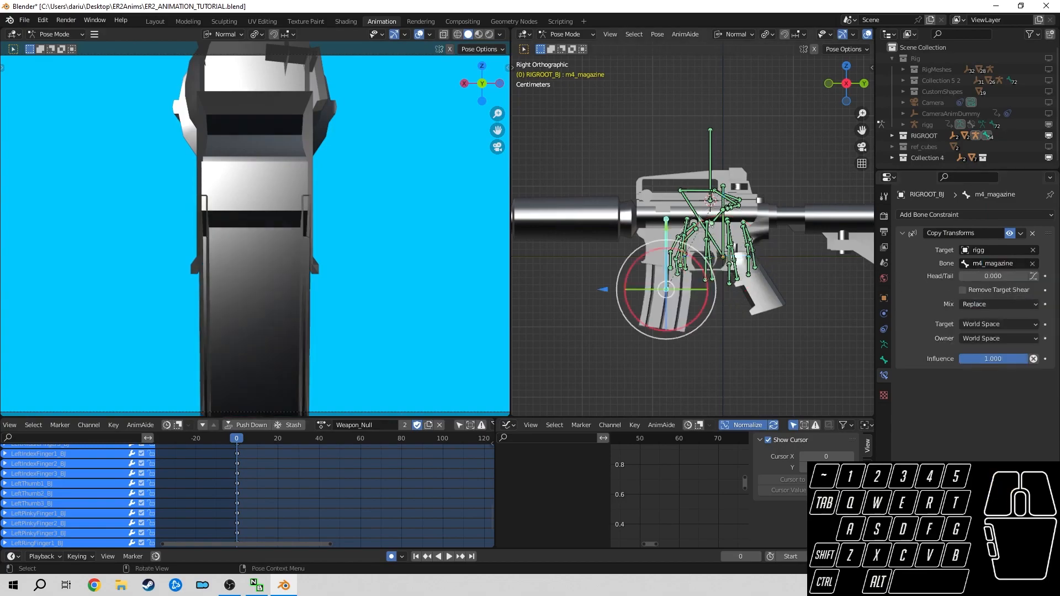
- Test-move RIGROOT_BJ's m4_magazine bone to check its constraint and cancel the move
{"action": "scroll", "coordinate": [727, 237], "scroll_direction": "down", "scroll_amount": 5}
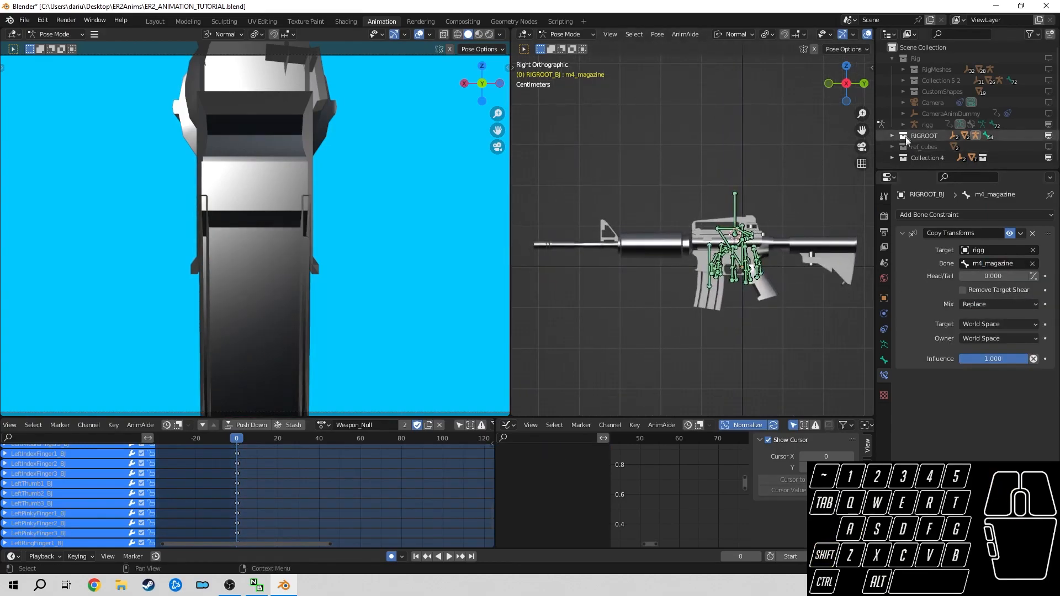
{"action": "left_click", "coordinate": [708, 255]}
{"action": "scroll", "coordinate": [709, 255], "scroll_direction": "up", "scroll_amount": 3}
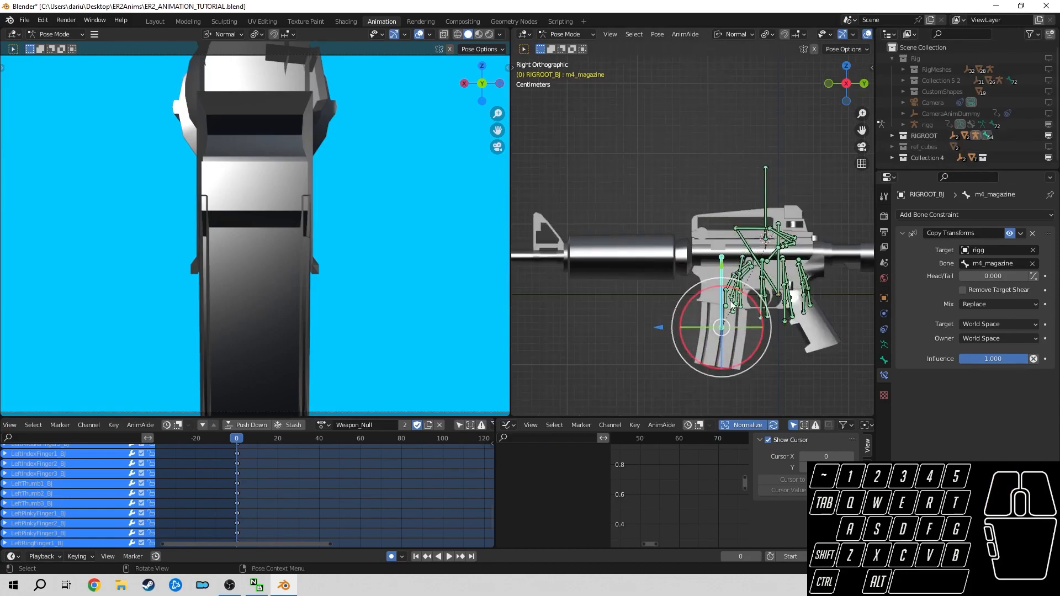
{"action": "key", "text": "g"}
{"action": "right_click", "coordinate": [756, 269]}
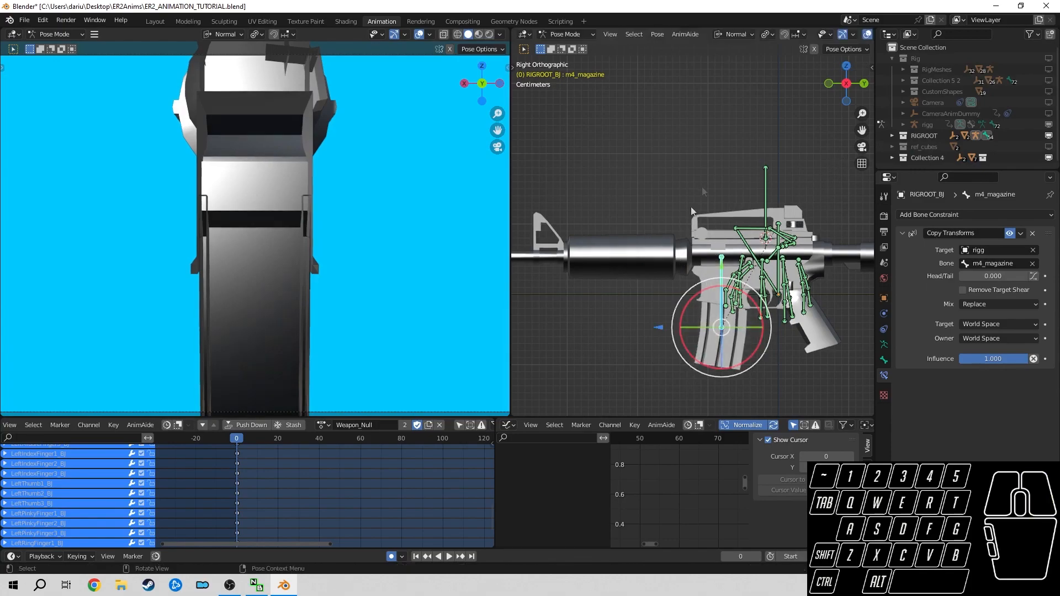
- Hide the RIGROOT collection, show the Rig collection, and test-move rigg's m4_magazine bone, cancelling the move
{"action": "left_click", "coordinate": [1048, 135]}
{"action": "left_click", "coordinate": [1048, 58]}
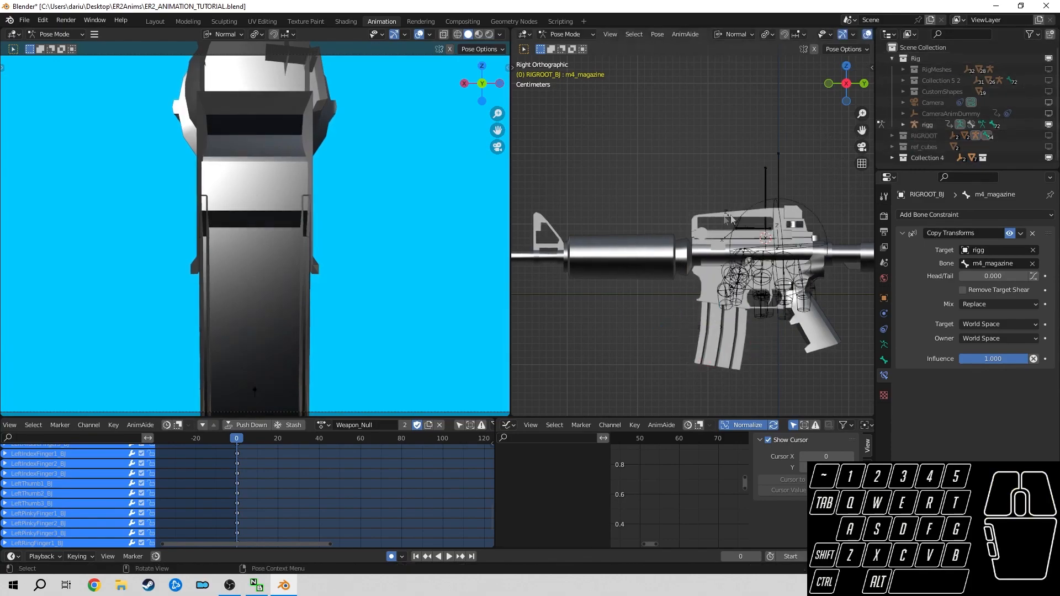
{"action": "left_click", "coordinate": [764, 178]}
{"action": "left_click", "coordinate": [720, 329]}
{"action": "key", "text": "g"}
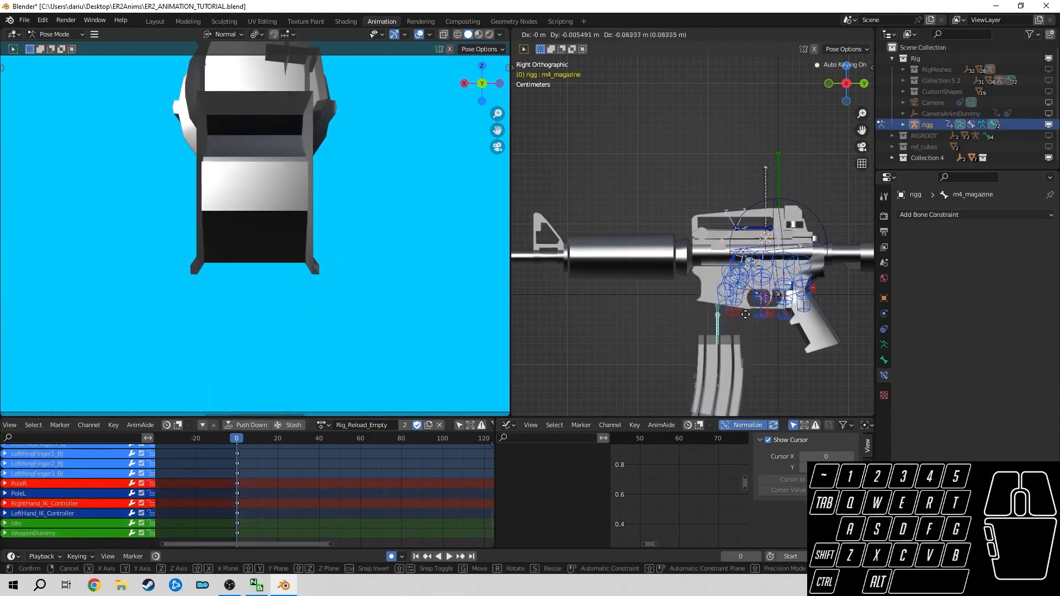
{"action": "right_click", "coordinate": [745, 314]}
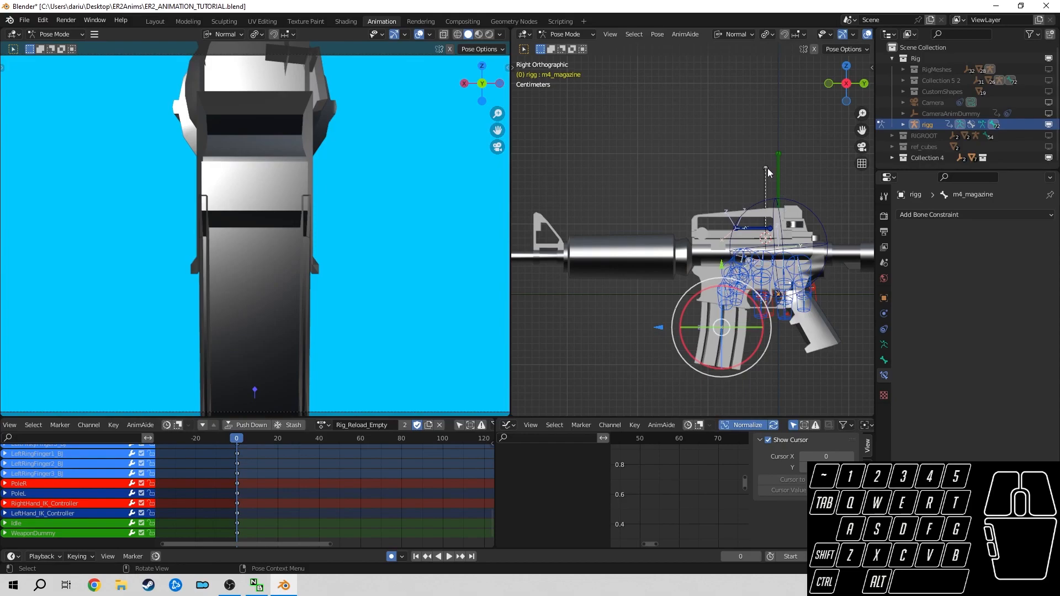
- Select rigg's M4_Rifle bone, hiding Collection 4 to reach it and showing that collection again
{"action": "left_click", "coordinate": [782, 307]}
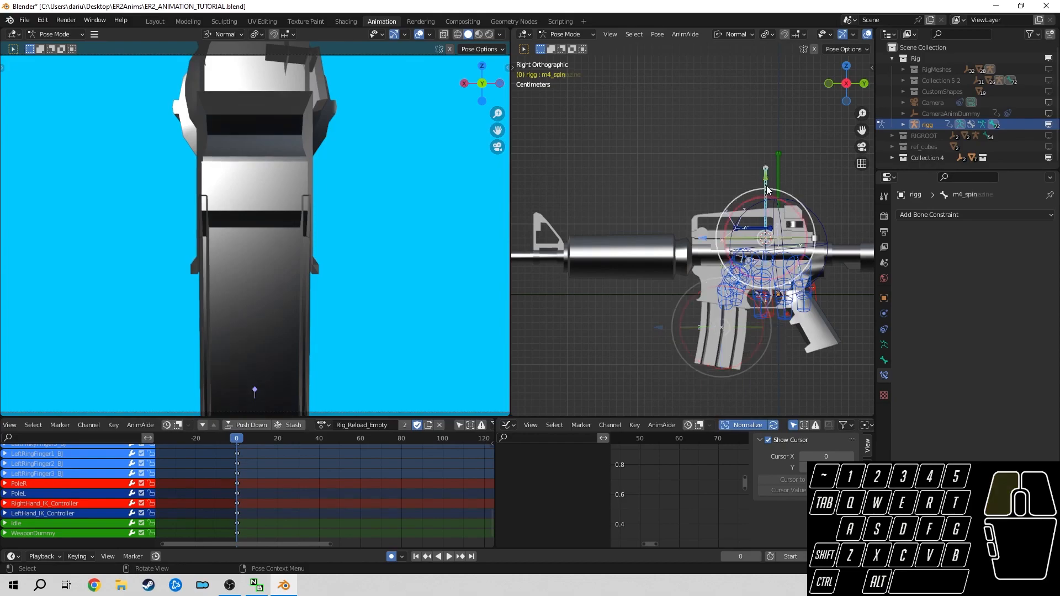
{"action": "left_click", "coordinate": [781, 285]}
{"action": "left_click", "coordinate": [780, 284]}
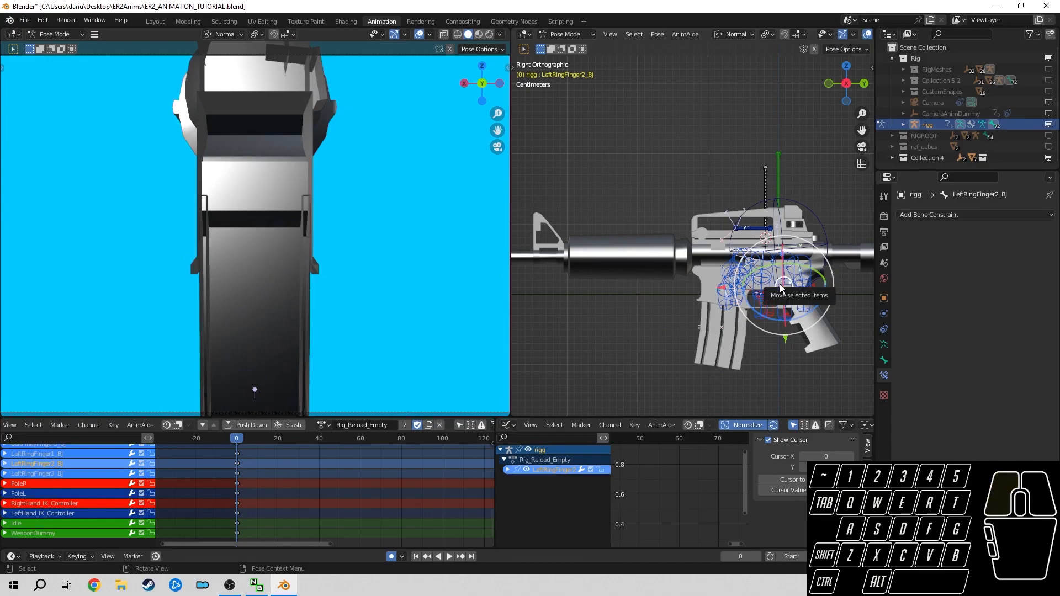
{"action": "left_click", "coordinate": [1048, 159]}
{"action": "middle_click_drag", "start_coordinate": [792, 219], "coordinate": [716, 199], "text": "shift"}
{"action": "scroll", "coordinate": [717, 199], "scroll_direction": "up", "scroll_amount": 8}
{"action": "left_click", "coordinate": [737, 177]}
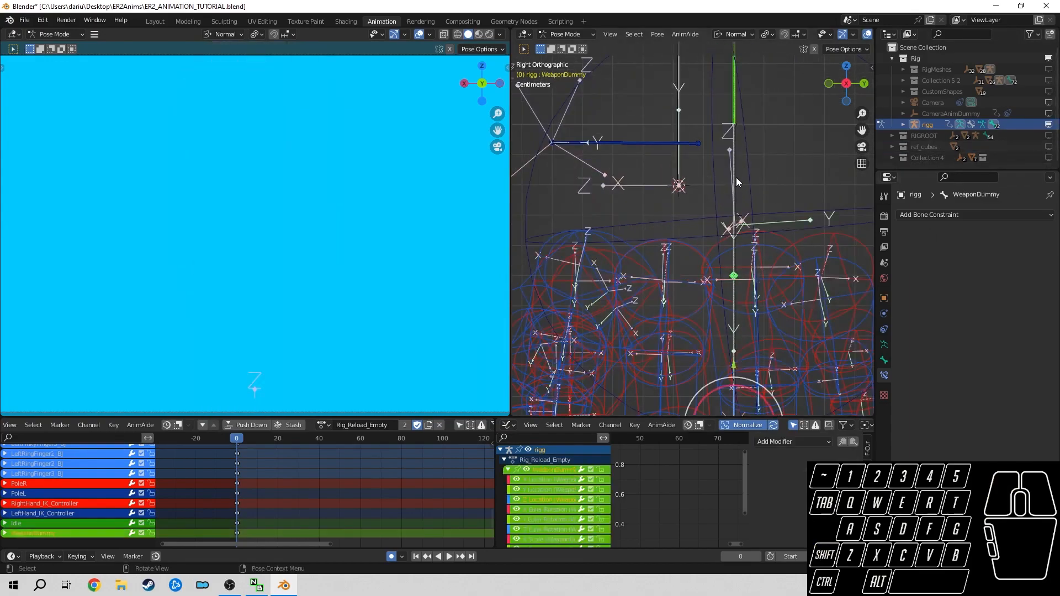
{"action": "left_click", "coordinate": [737, 177]}
{"action": "scroll", "coordinate": [736, 178], "scroll_direction": "down", "scroll_amount": 8}
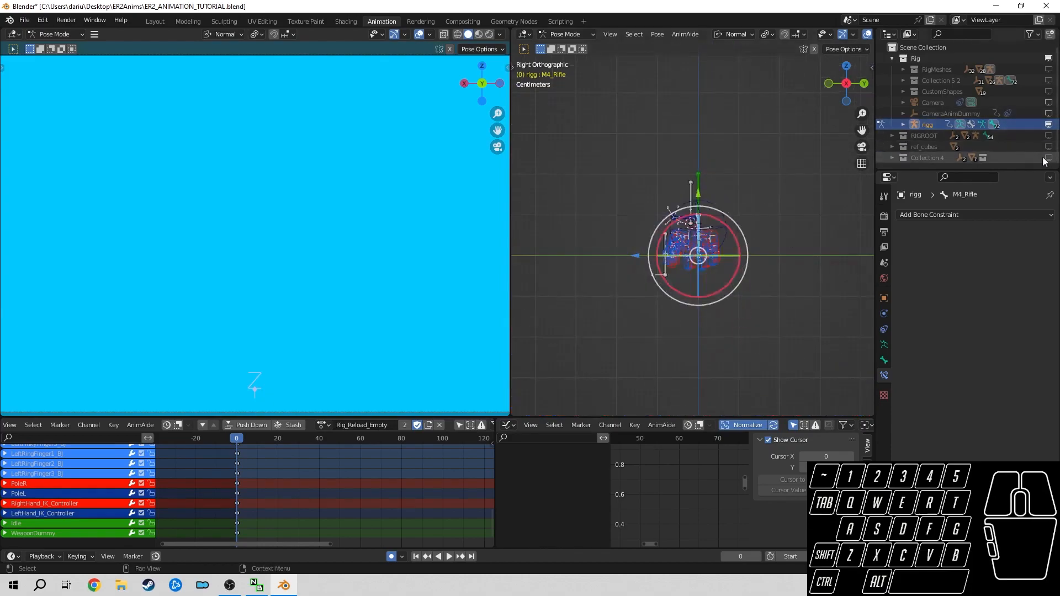
{"action": "left_click", "coordinate": [1048, 158]}
- Add a Child Of constraint to rigg's M4_Rifle bone, targeting rigg's WeaponDummy bone, and set its inverse
{"action": "scroll", "coordinate": [733, 264], "scroll_direction": "up", "scroll_amount": 3}
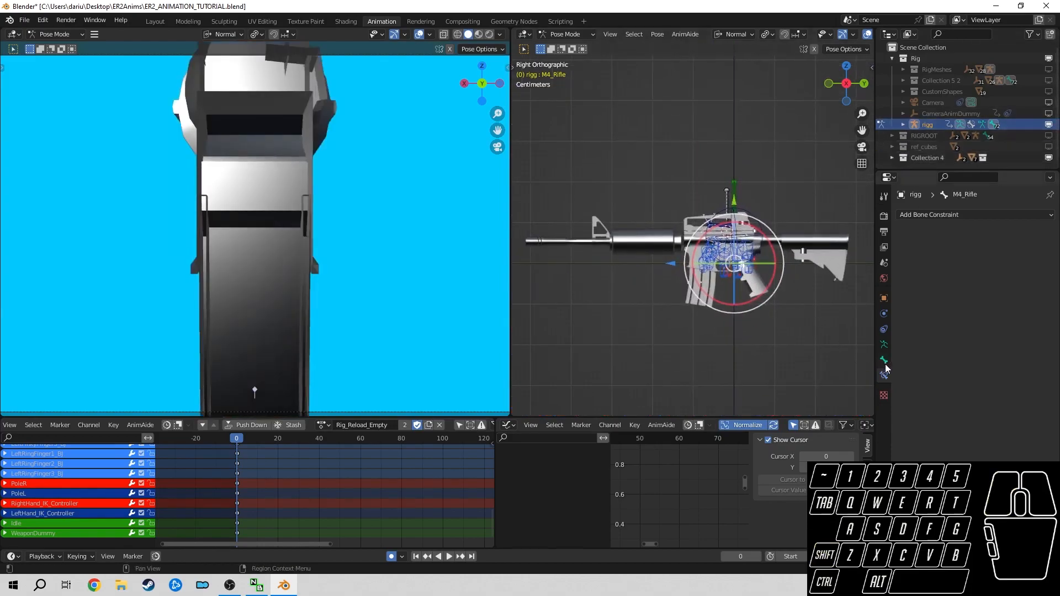
{"action": "mouse_move", "coordinate": [706, 268]}
{"action": "middle_mouse_down", "text": "shift"}
{"action": "mouse_move", "coordinate": [733, 275]}
{"action": "mouse_move", "coordinate": [706, 280]}
{"action": "middle_mouse_up", "text": "shift"}
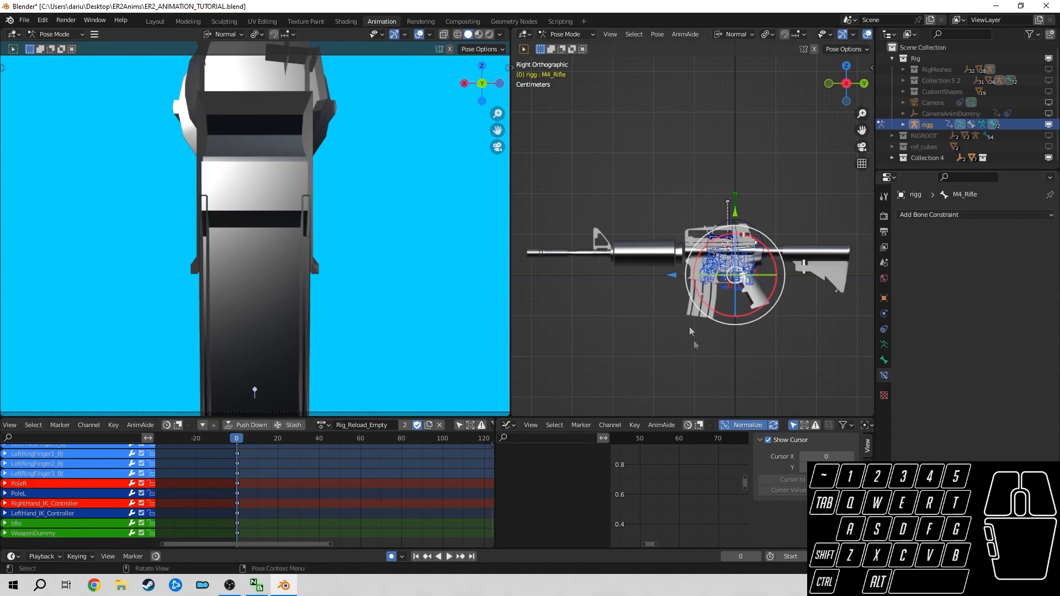
{"action": "left_click", "coordinate": [976, 215]}
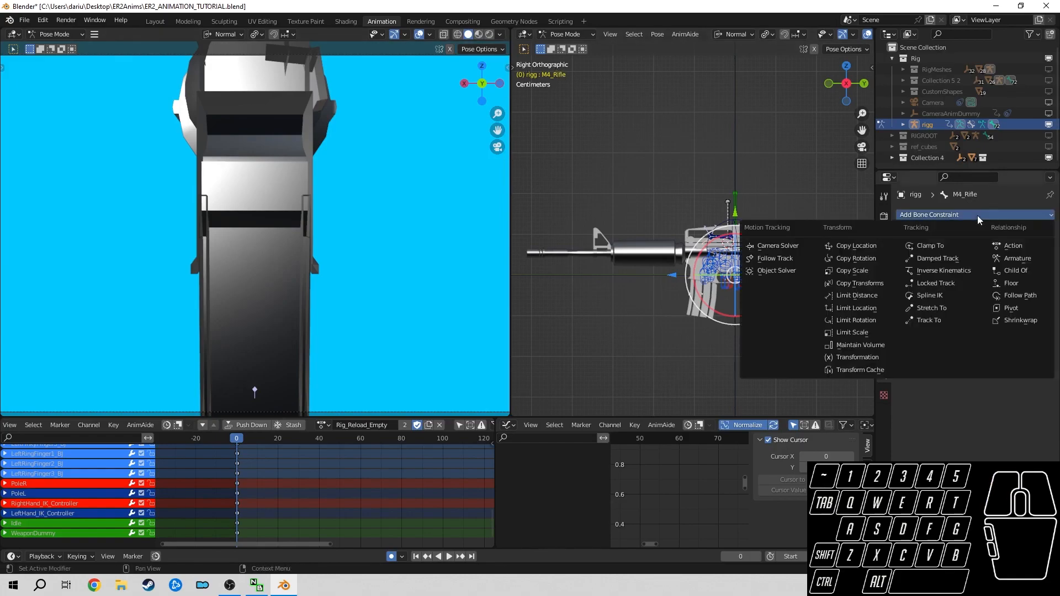
{"action": "left_click", "coordinate": [1014, 271]}
{"action": "left_click", "coordinate": [1010, 250]}
{"action": "type", "text": "r"}
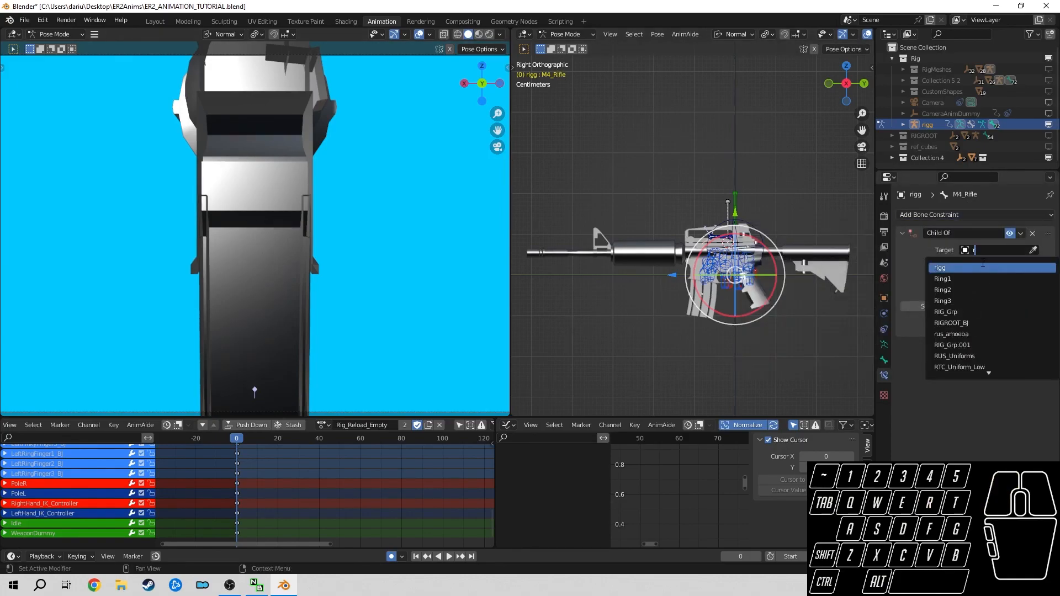
{"action": "left_click", "coordinate": [995, 266]}
{"action": "left_click", "coordinate": [994, 264]}
{"action": "type", "text": "we"}
{"action": "left_click", "coordinate": [970, 280]}
{"action": "left_click", "coordinate": [935, 320]}
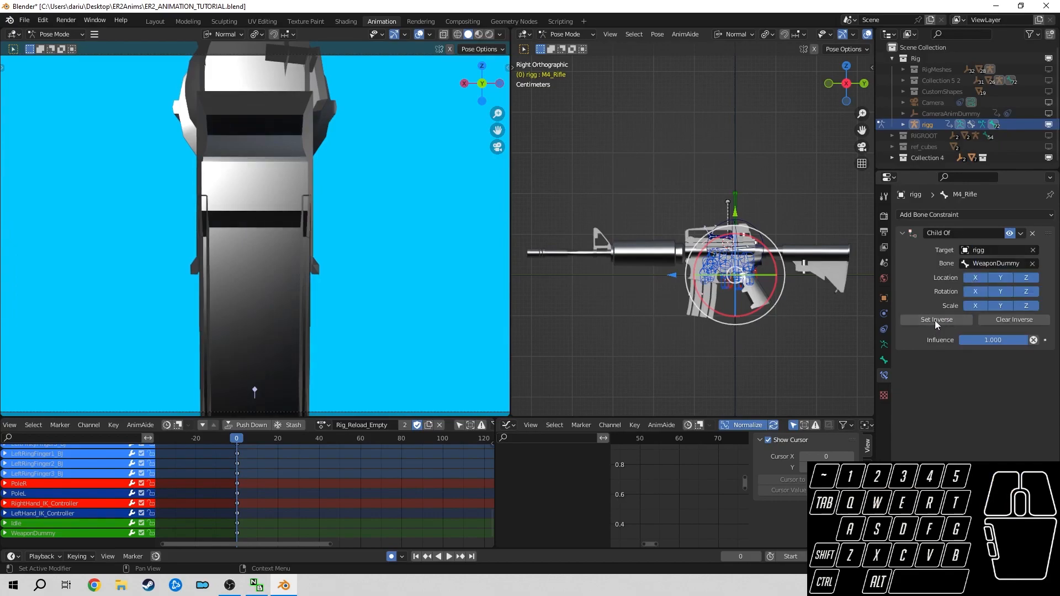
- Add a Child Of constraint to rigg's m4_magazine bone, targeting rigg's WeaponDummy bone, and set its inverse
{"action": "middle_click_drag", "start_coordinate": [699, 251], "coordinate": [713, 250], "text": "shift"}
{"action": "middle_click_drag", "start_coordinate": [734, 300], "coordinate": [730, 283], "text": "shift"}
{"action": "scroll", "coordinate": [730, 283], "scroll_direction": "up", "scroll_amount": 4}
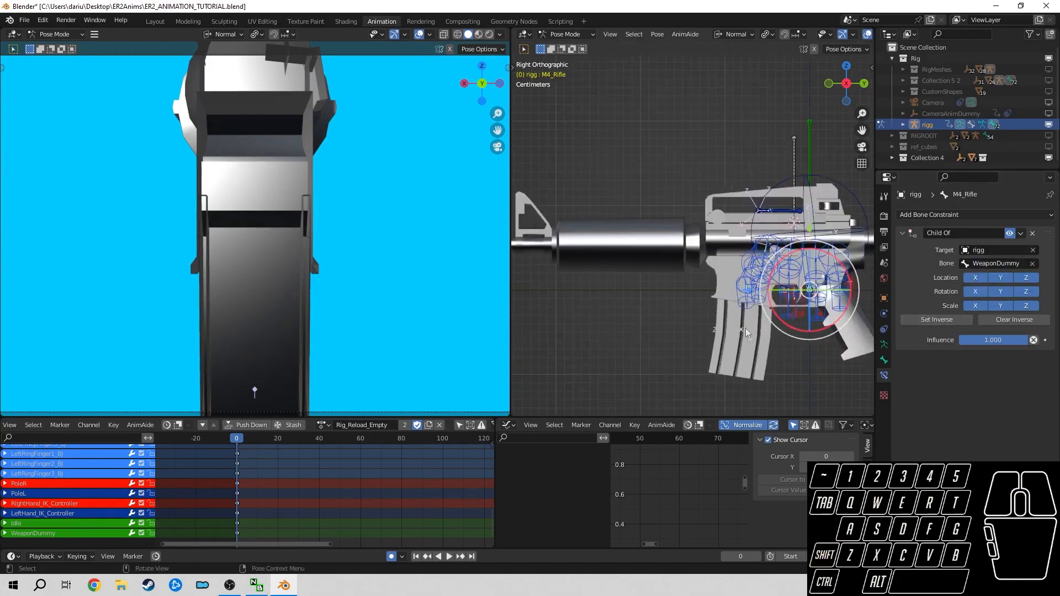
{"action": "left_click", "coordinate": [746, 339]}
{"action": "left_click", "coordinate": [737, 330]}
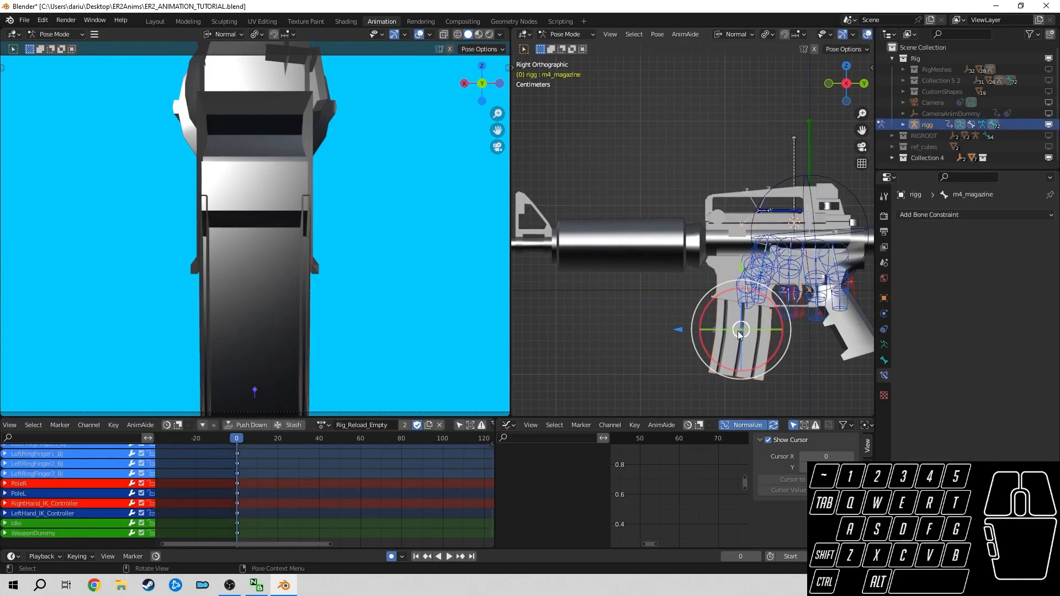
{"action": "left_click", "coordinate": [993, 211]}
{"action": "left_click", "coordinate": [1016, 270]}
{"action": "left_click", "coordinate": [988, 250]}
{"action": "left_click", "coordinate": [985, 264]}
{"action": "left_click", "coordinate": [985, 264]}
{"action": "left_click", "coordinate": [951, 315]}
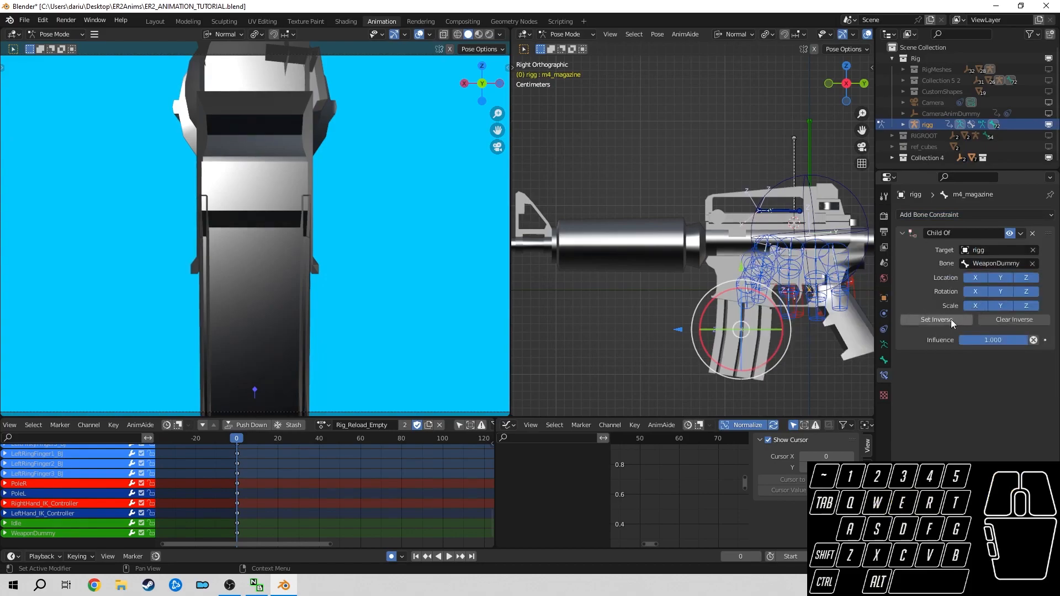
- Parent rigg's m4_spin bone to M4_Rifle in Edit Mode and return to Pose Mode
{"action": "middle_click_drag", "start_coordinate": [774, 217], "coordinate": [705, 235], "text": "shift"}
{"action": "left_click", "coordinate": [723, 182]}
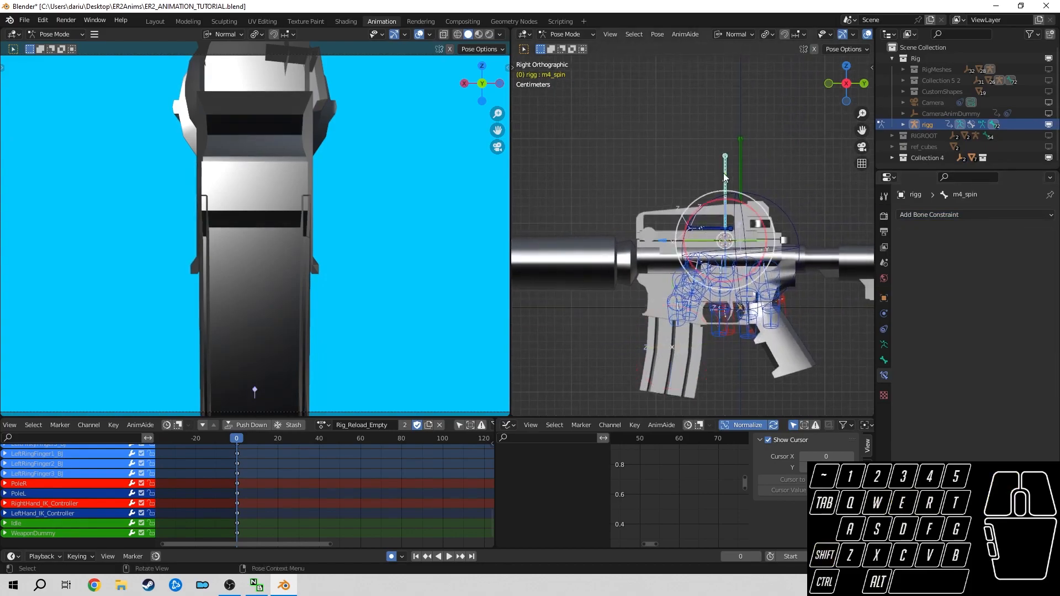
{"action": "key", "text": "Tab"}
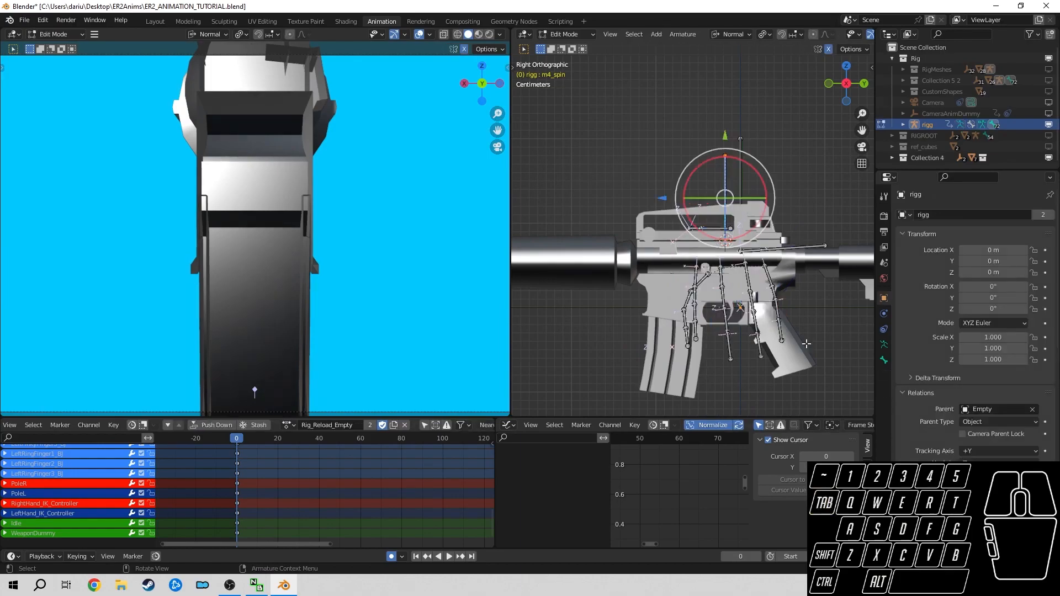
{"action": "left_click", "coordinate": [884, 360]}
{"action": "left_click", "coordinate": [987, 413]}
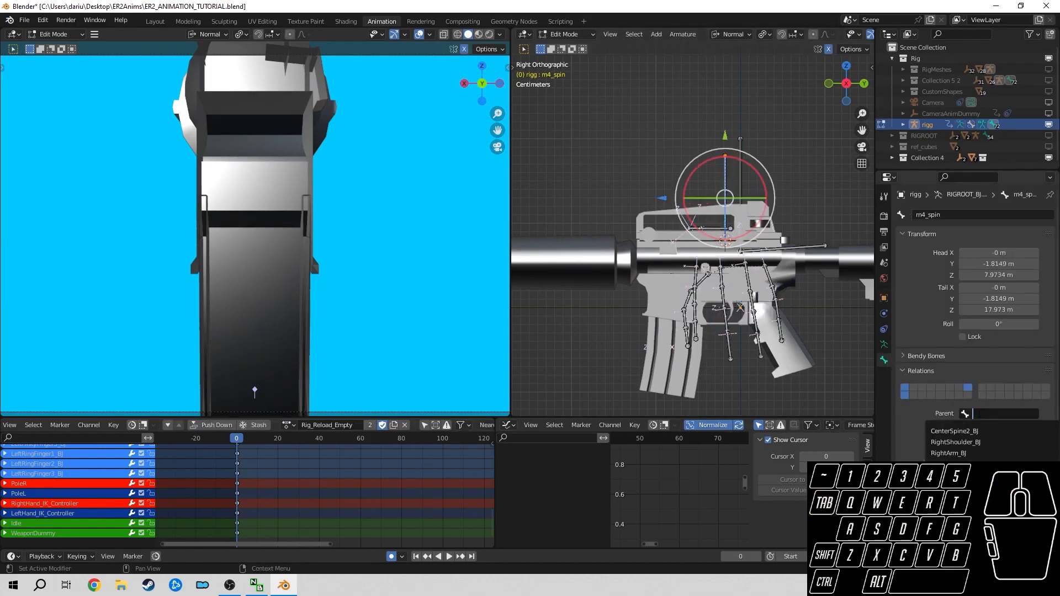
{"action": "type", "text": "m4"}
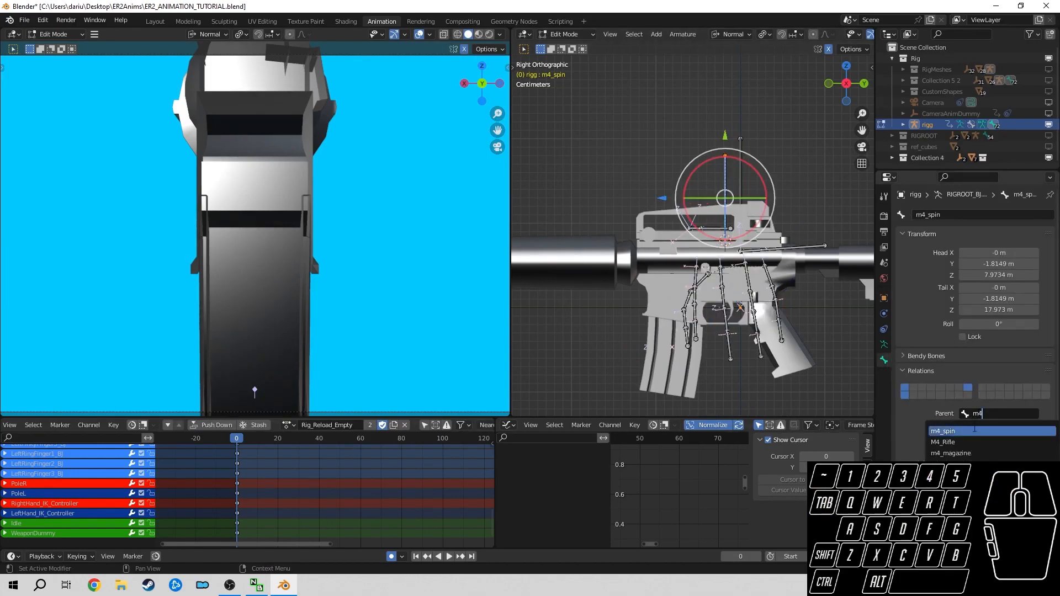
{"action": "left_click", "coordinate": [988, 442]}
{"action": "key", "text": "Tab"}
- Assign the Rig_Zero action to rigg and show the RigMeshes collection
{"action": "scroll", "coordinate": [761, 311], "scroll_direction": "down", "scroll_amount": 4}
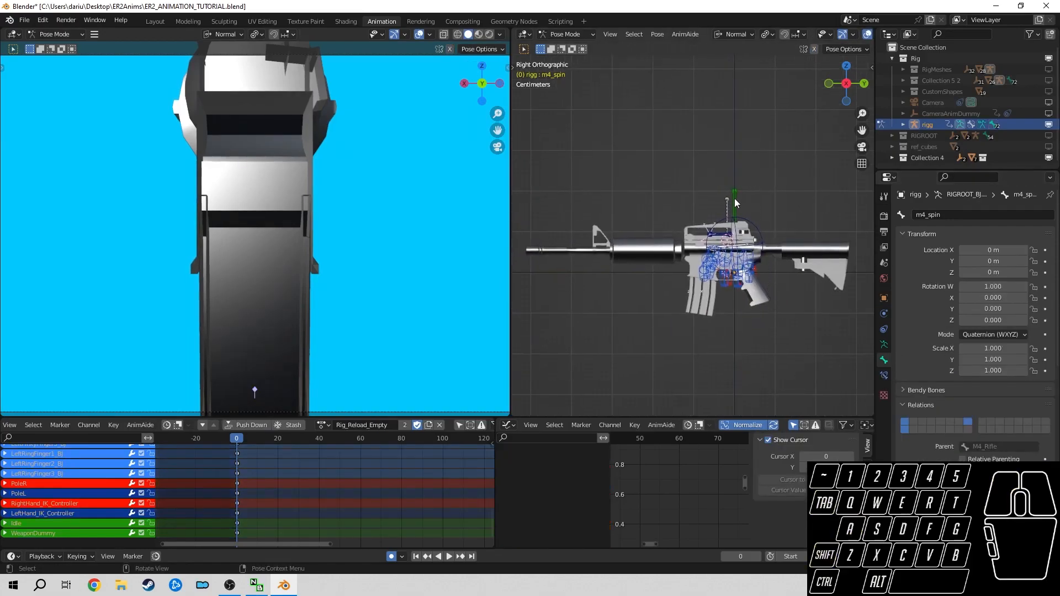
{"action": "left_click", "coordinate": [734, 203]}
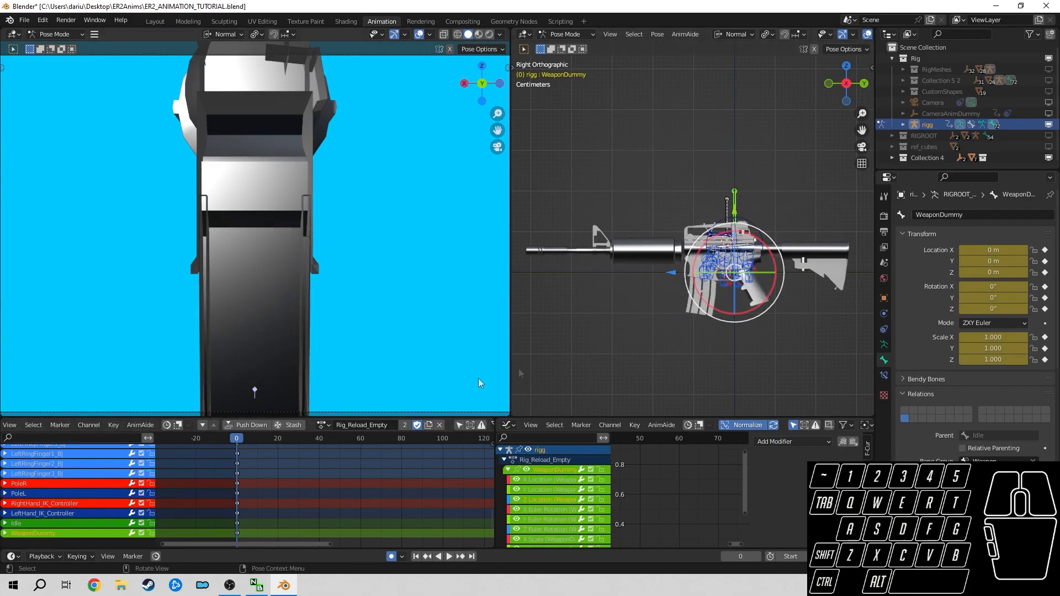
{"action": "left_click", "coordinate": [324, 431]}
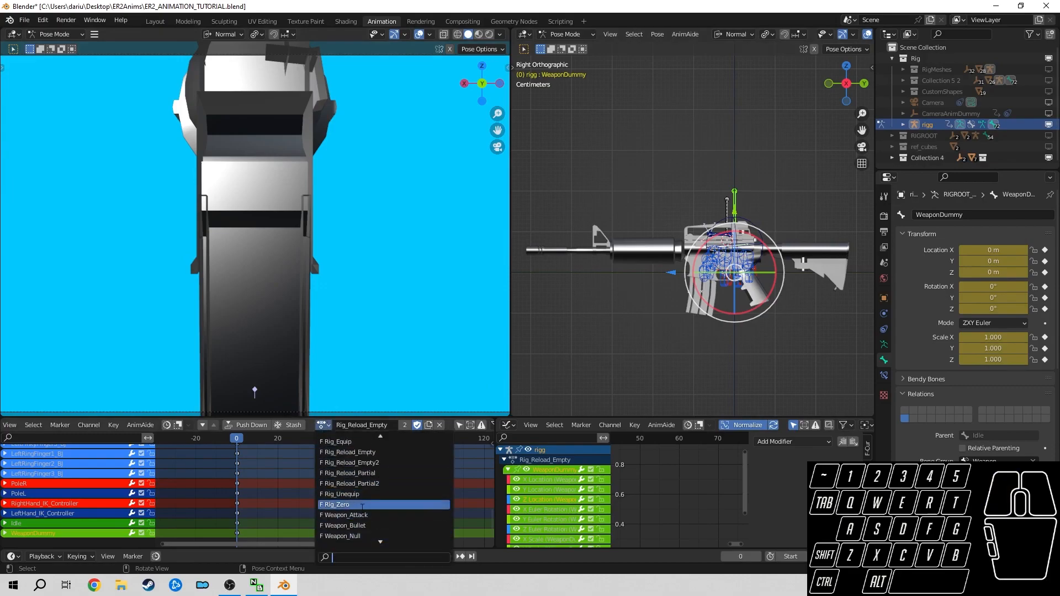
{"action": "left_click", "coordinate": [353, 505]}
{"action": "left_click", "coordinate": [666, 267]}
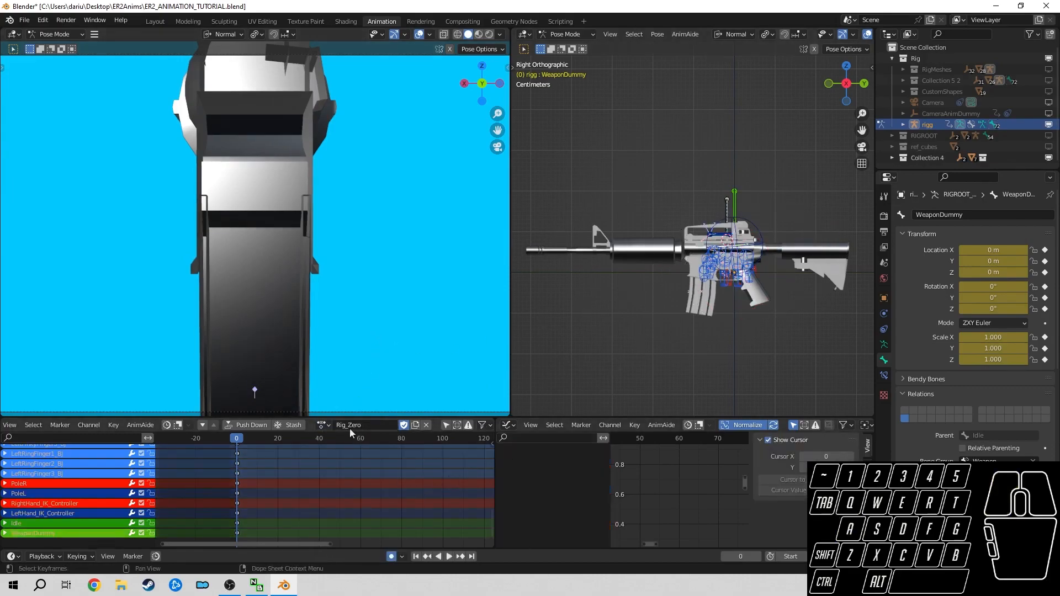
{"action": "left_click", "coordinate": [323, 429]}
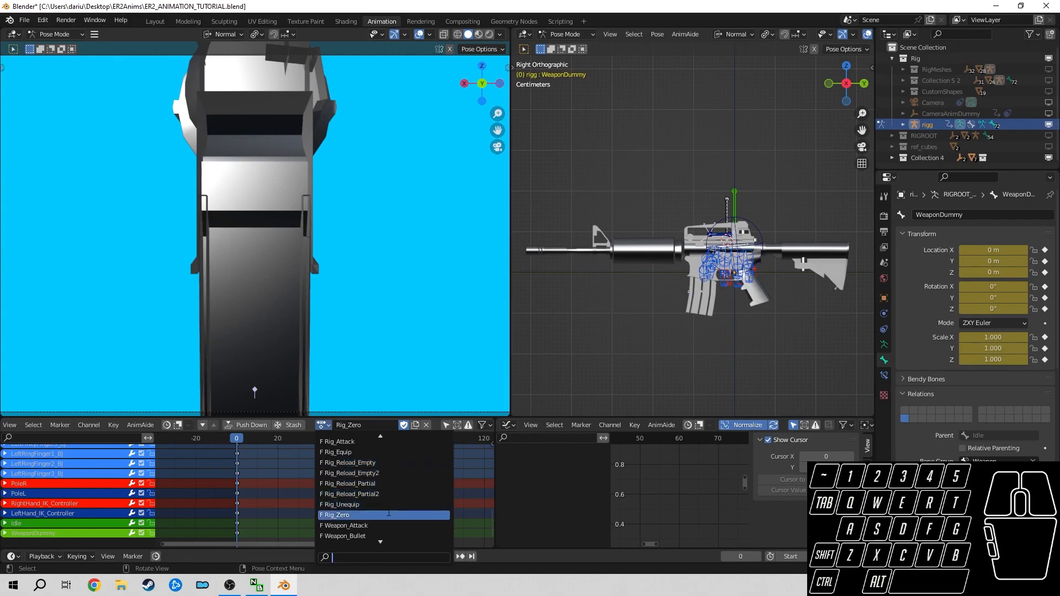
{"action": "left_click", "coordinate": [364, 515]}
{"action": "left_click", "coordinate": [1048, 69]}
{"action": "middle_click_drag", "start_coordinate": [690, 287], "coordinate": [750, 318]}
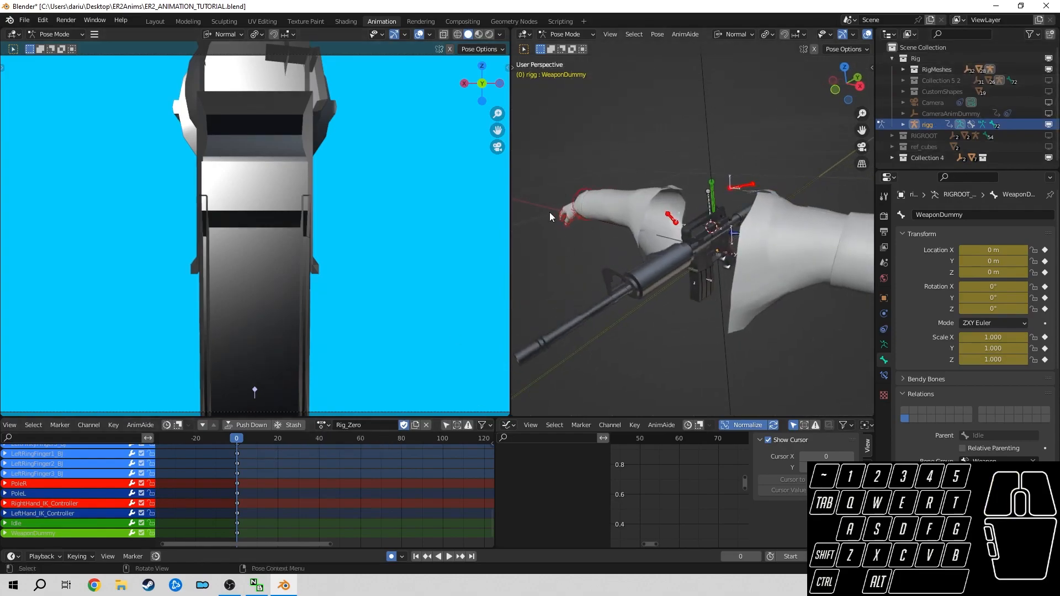
- Try the Rig_Equip action on rigg and switch back to Rig_Zero
{"action": "left_click", "coordinate": [324, 425]}
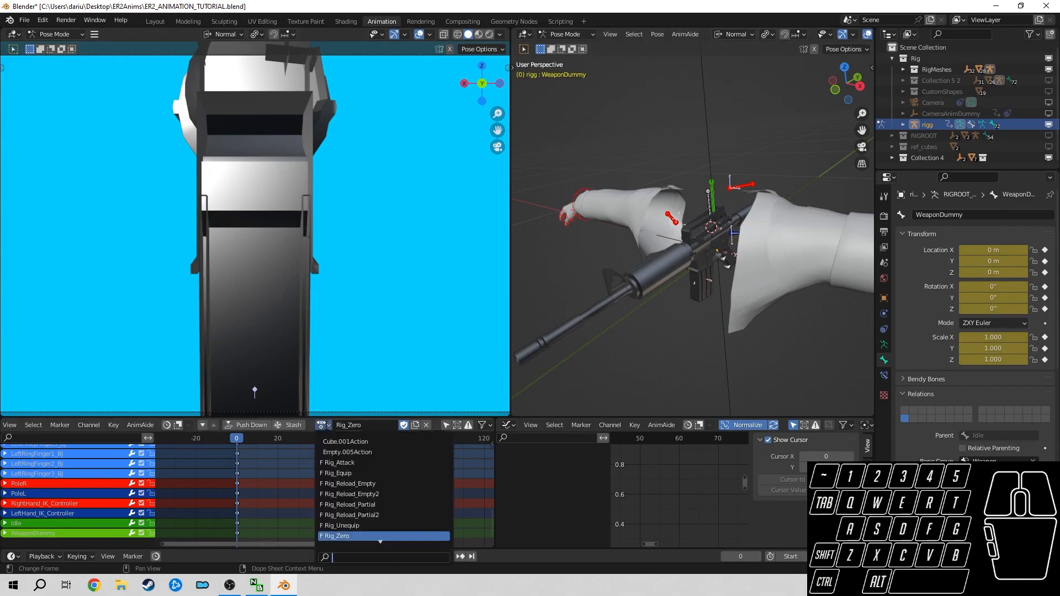
{"action": "left_click", "coordinate": [365, 473]}
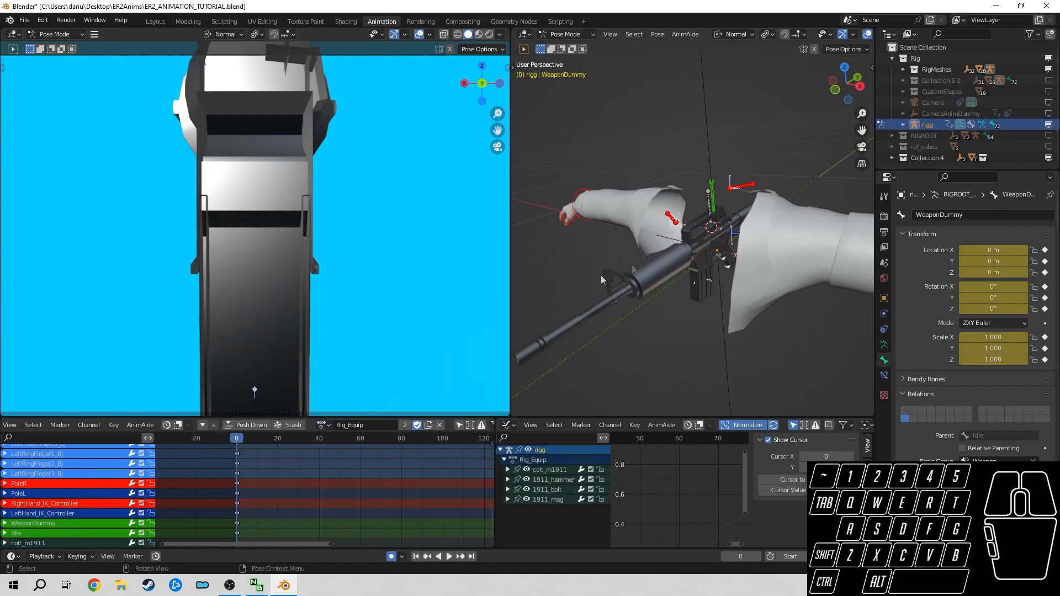
{"action": "left_click", "coordinate": [324, 425]}
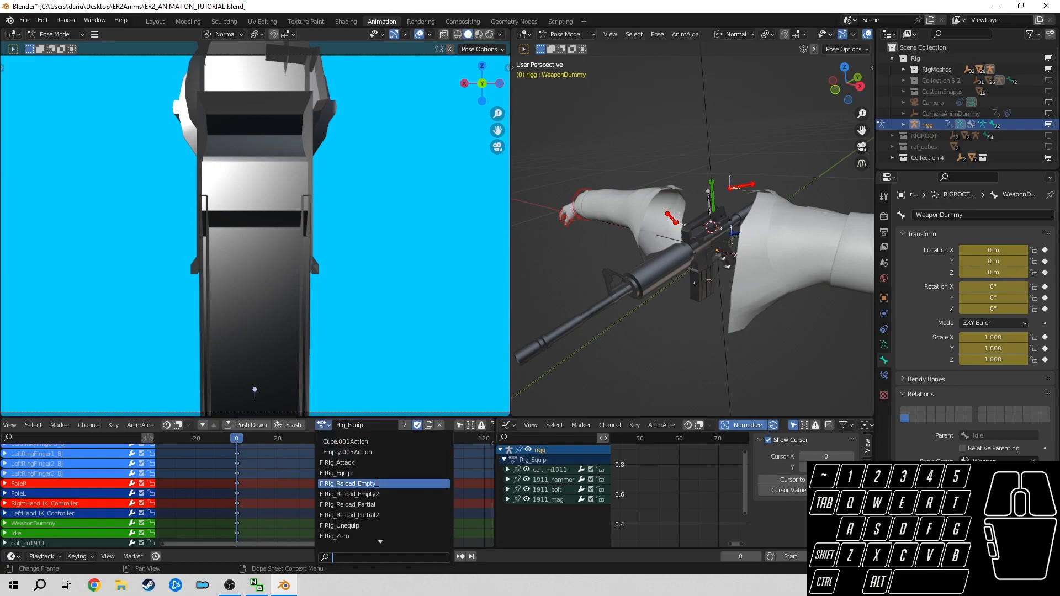
{"action": "scroll", "coordinate": [373, 505], "scroll_direction": "down", "scroll_amount": 6}
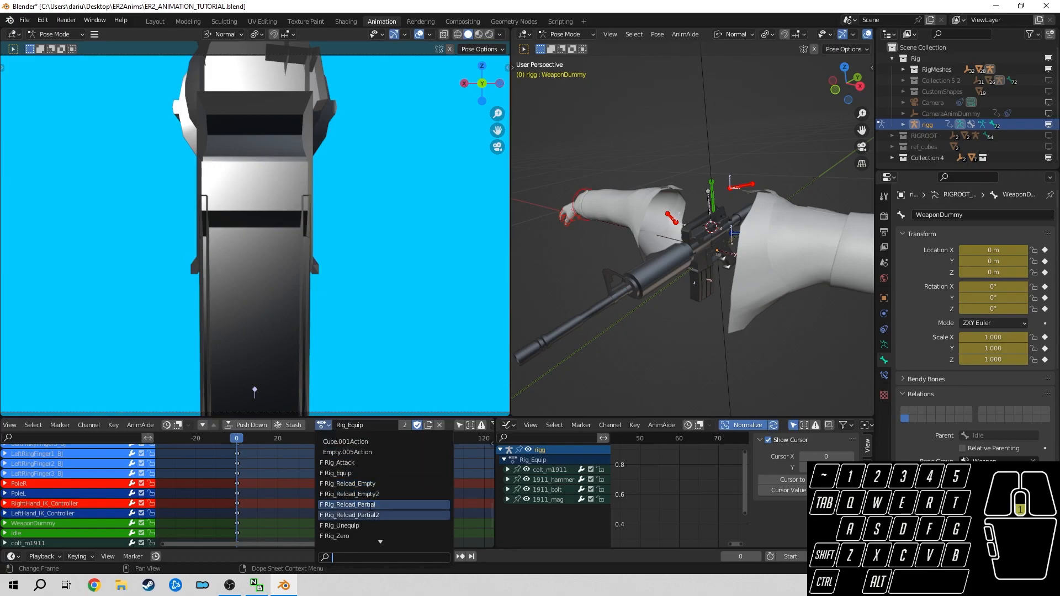
{"action": "left_click", "coordinate": [342, 505]}
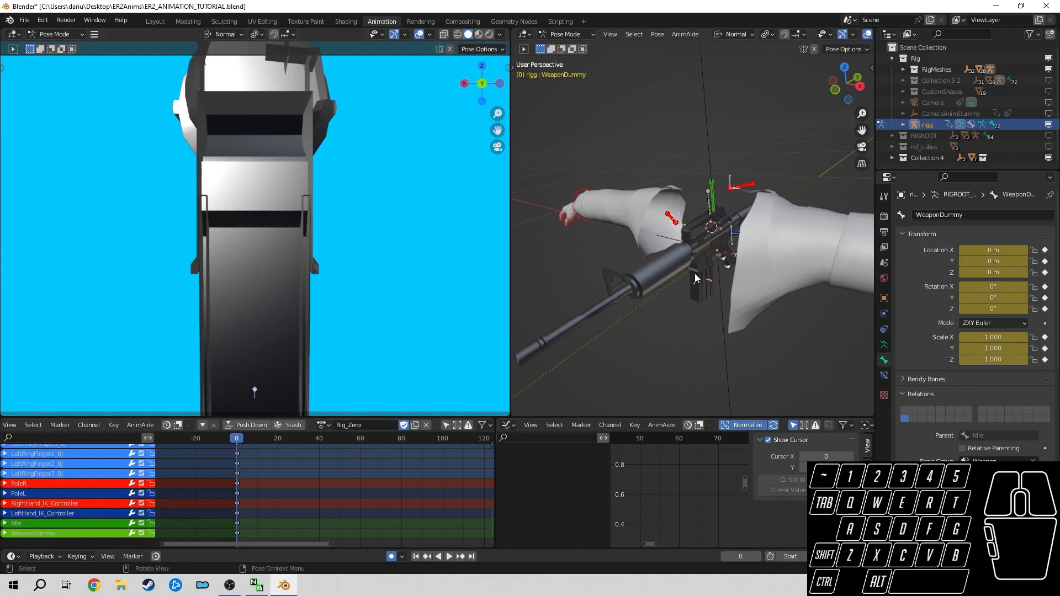
- Insert Location & Rotation keyframes on all of rigg's visible bones at frame 0 of the Rig_Zero action
{"action": "middle_click_drag", "start_coordinate": [645, 280], "coordinate": [615, 234]}
{"action": "key", "text": "a"}
{"action": "key", "text": "i"}
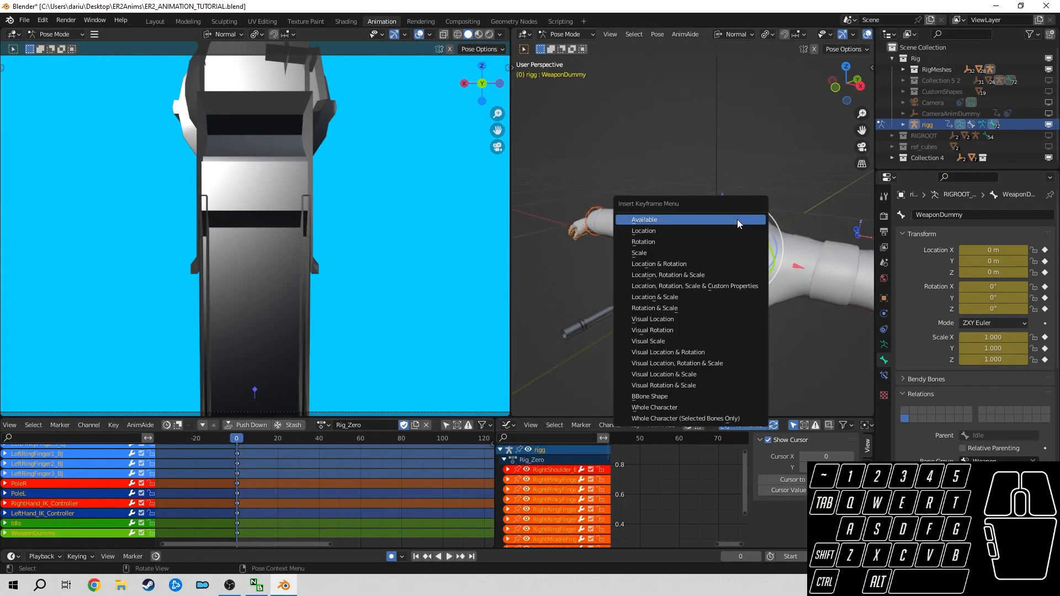
{"action": "left_click", "coordinate": [724, 264]}
{"action": "scroll", "coordinate": [56, 505], "scroll_direction": "down", "scroll_amount": 2}
{"action": "key", "text": "a"}
{"action": "key", "text": "a"}
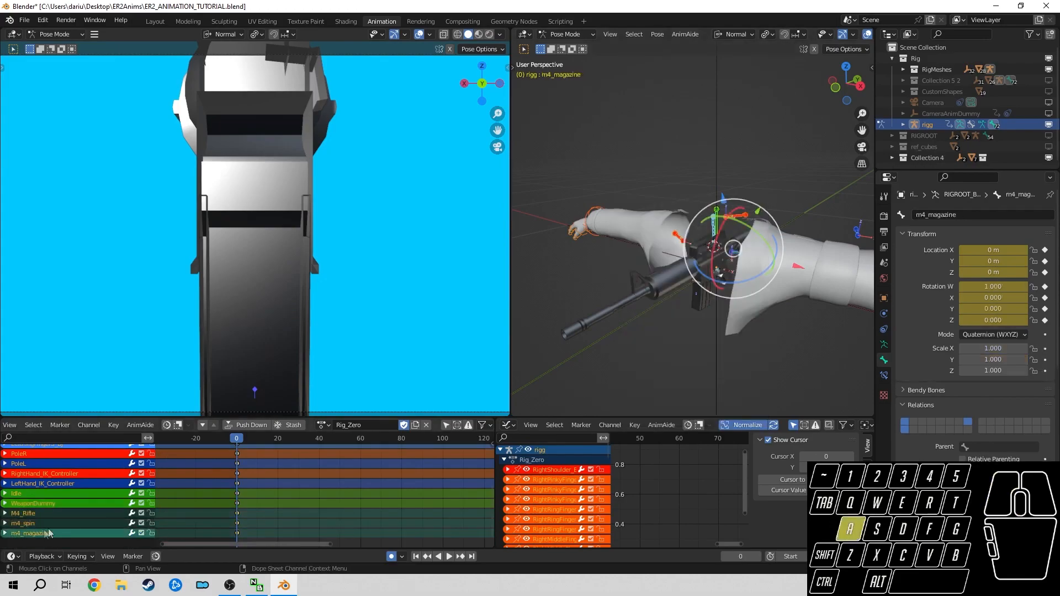
- Select rigg's WeaponDummy bone from its animation channel and test-move it with the rifle, cancelling the move
{"action": "left_click", "coordinate": [54, 514]}
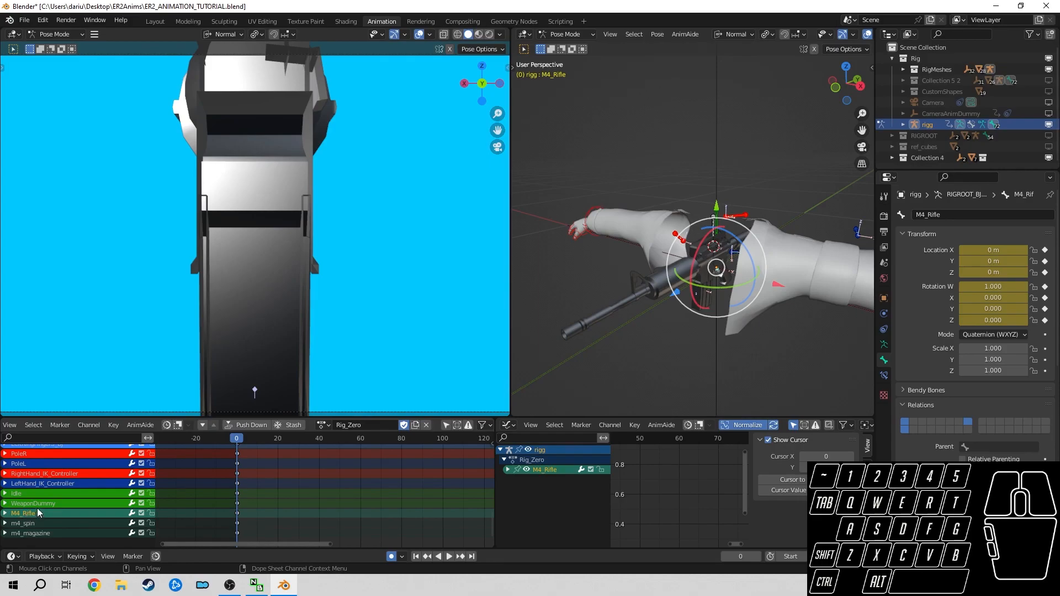
{"action": "left_click", "coordinate": [44, 503]}
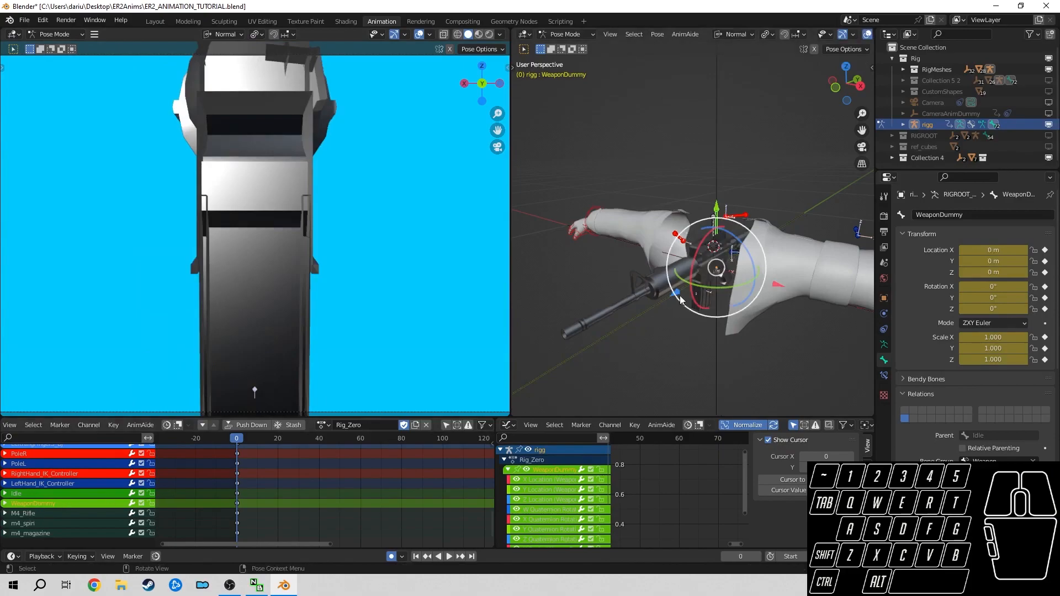
{"action": "key", "text": "g"}
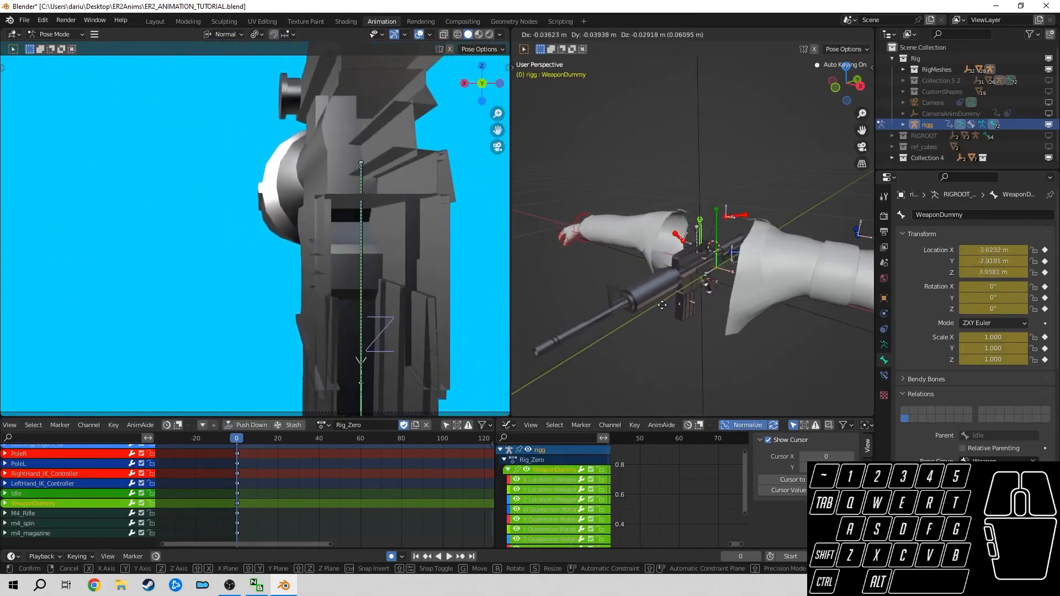
{"action": "right_click", "coordinate": [664, 304]}
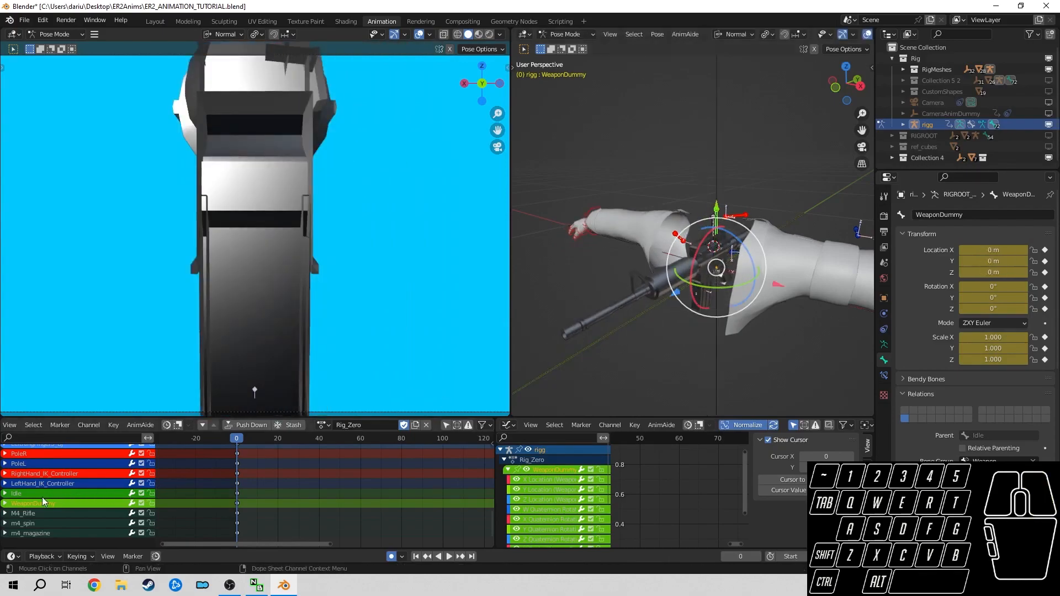
- Select rigg's Idle bone from its animation channel and test-move it, cancelling the move
{"action": "left_click", "coordinate": [28, 496]}
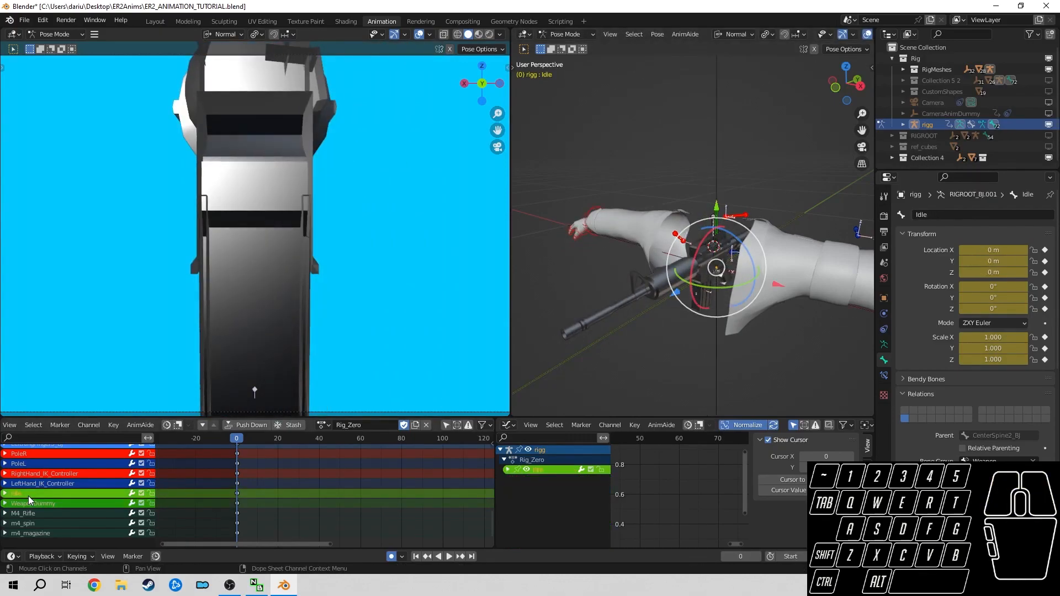
{"action": "left_click", "coordinate": [19, 506]}
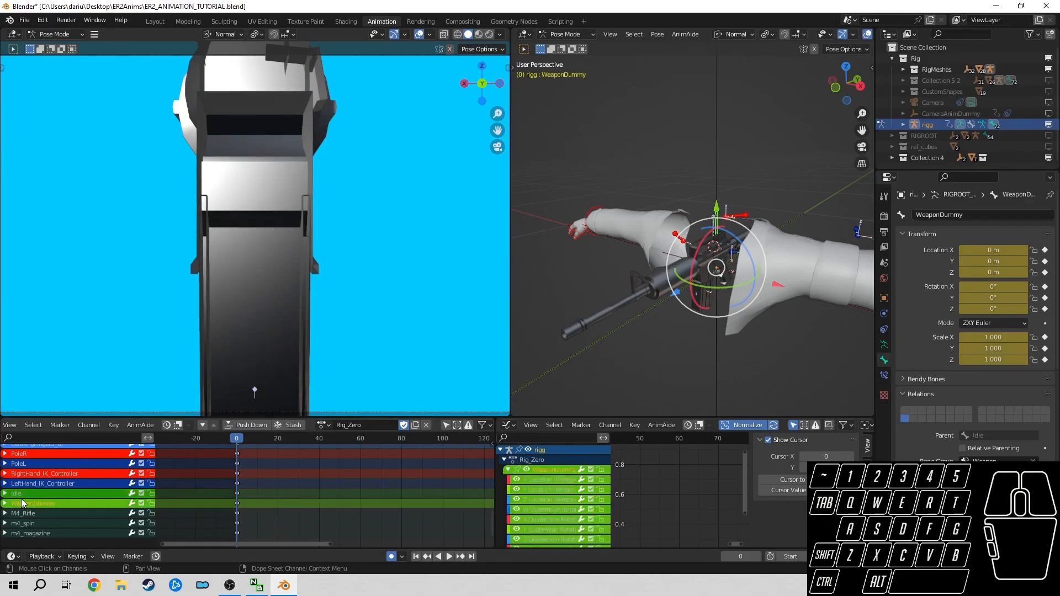
{"action": "left_click", "coordinate": [21, 498]}
{"action": "key", "text": "g"}
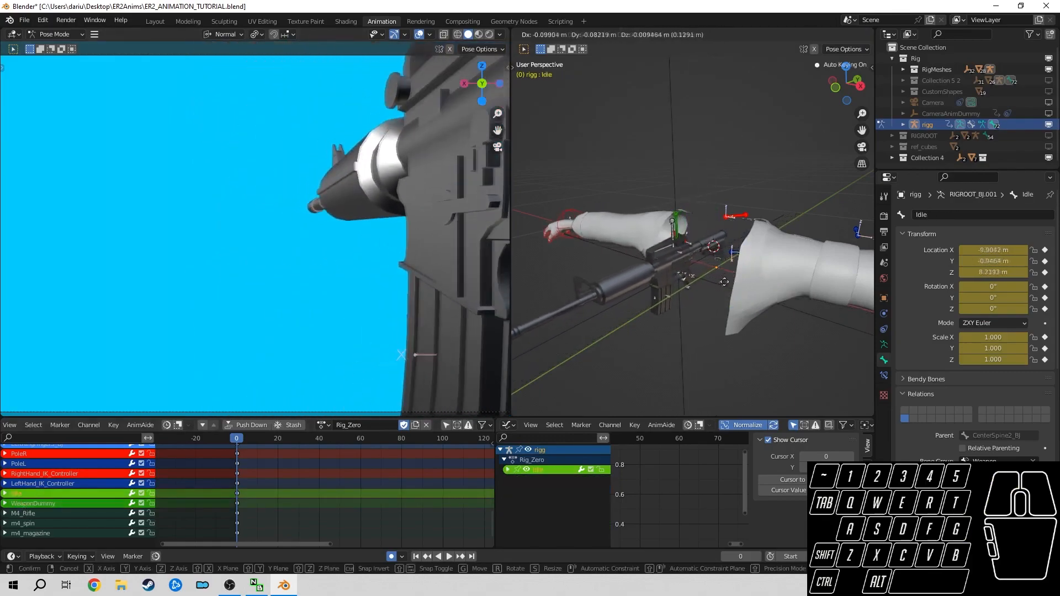
{"action": "right_click", "coordinate": [736, 283]}
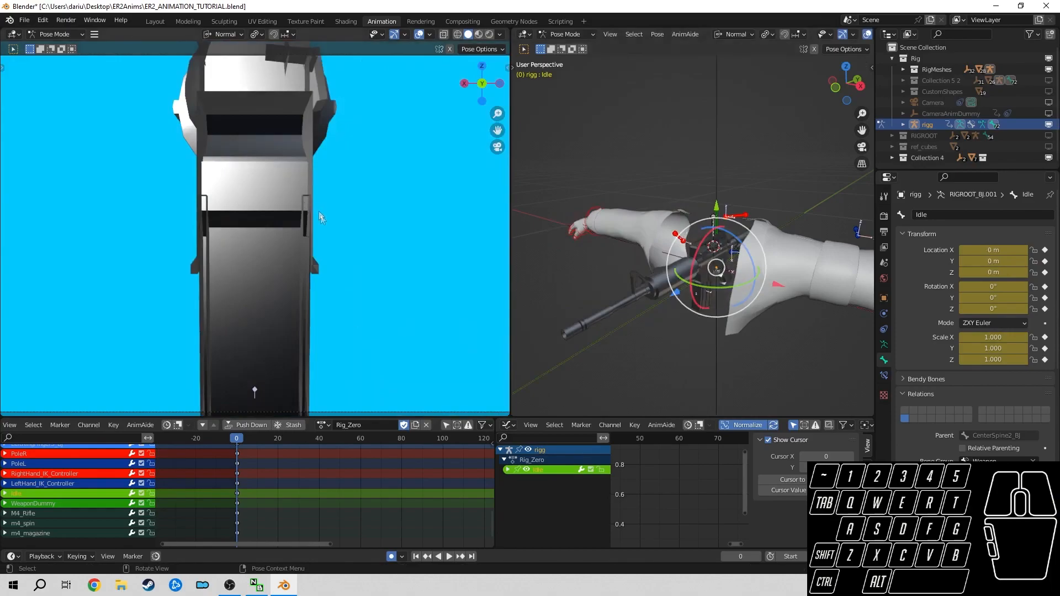
- Switch rigg's active action to Rig_Reload_Empty
{"action": "left_click", "coordinate": [322, 424]}
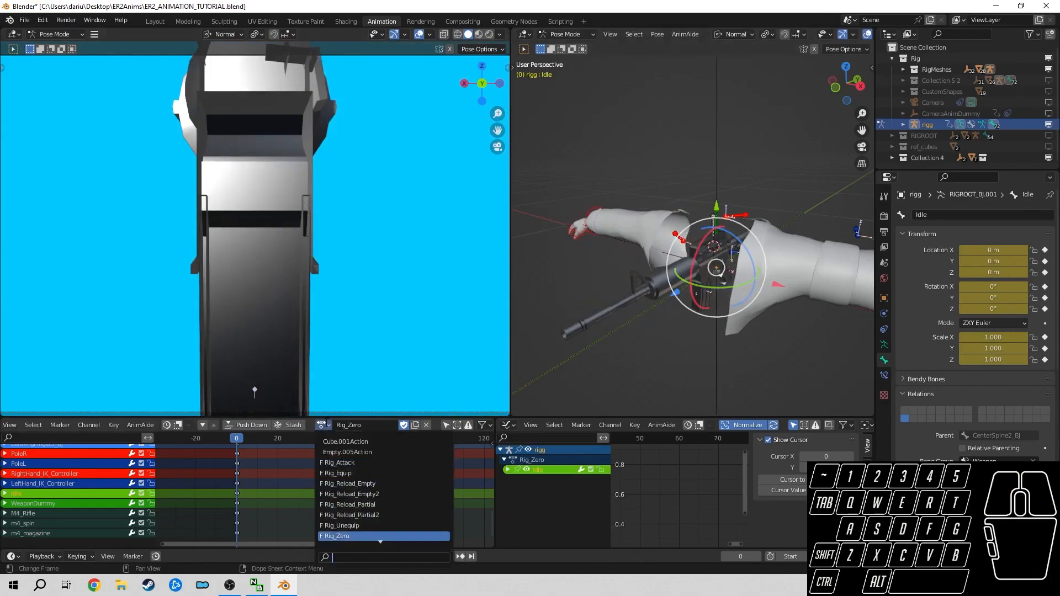
{"action": "left_click", "coordinate": [386, 484]}
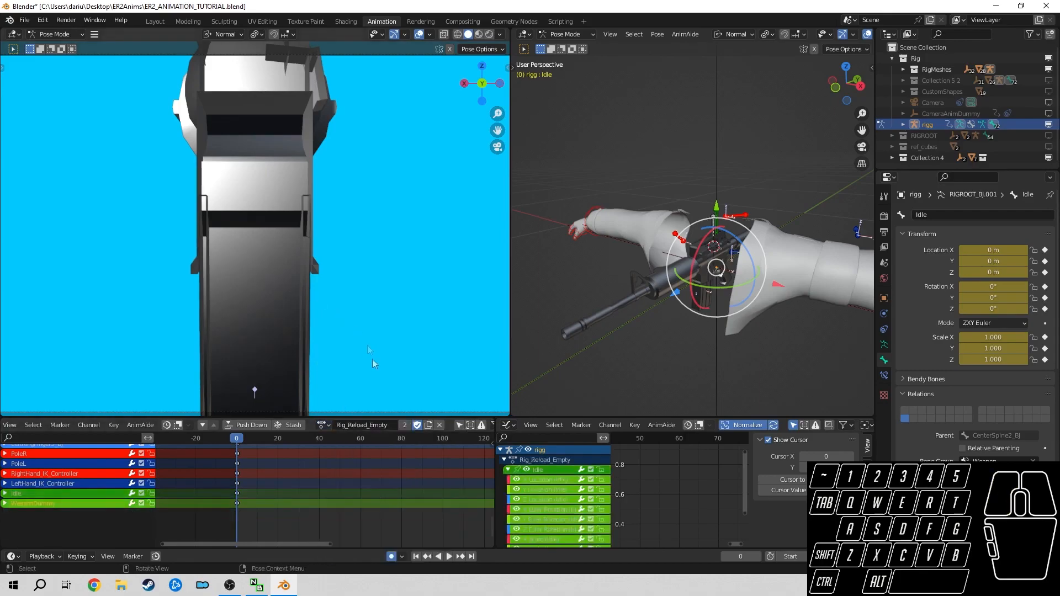
- Select all bones of the rig and insert keyframes for them at frame 0 of the Rig_Reload_Empty action
{"action": "left_click", "coordinate": [50, 502]}
{"action": "key", "text": "a"}
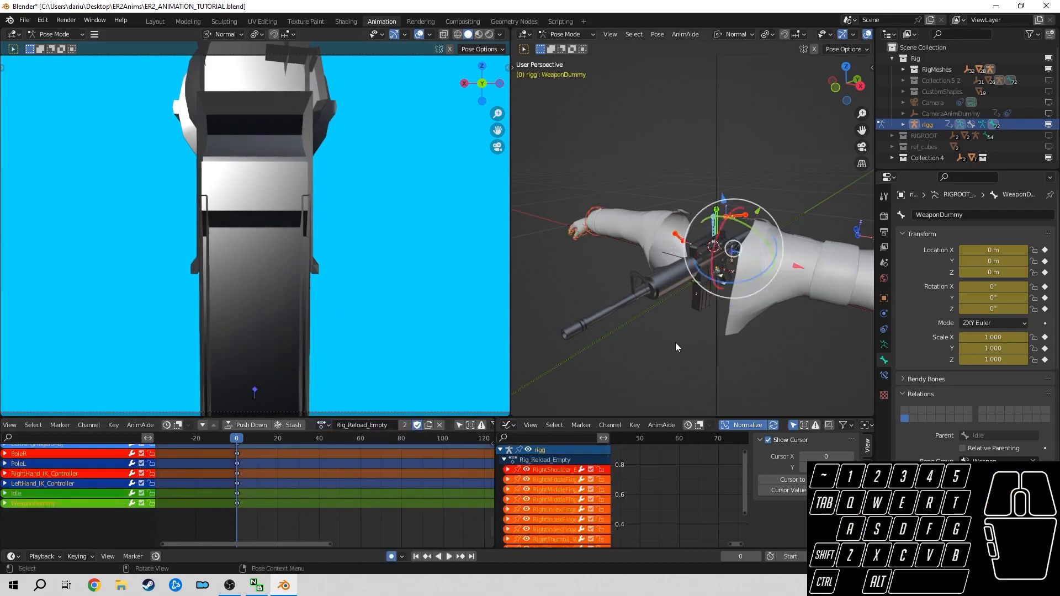
{"action": "key", "text": "i"}
{"action": "left_click", "coordinate": [666, 343]}
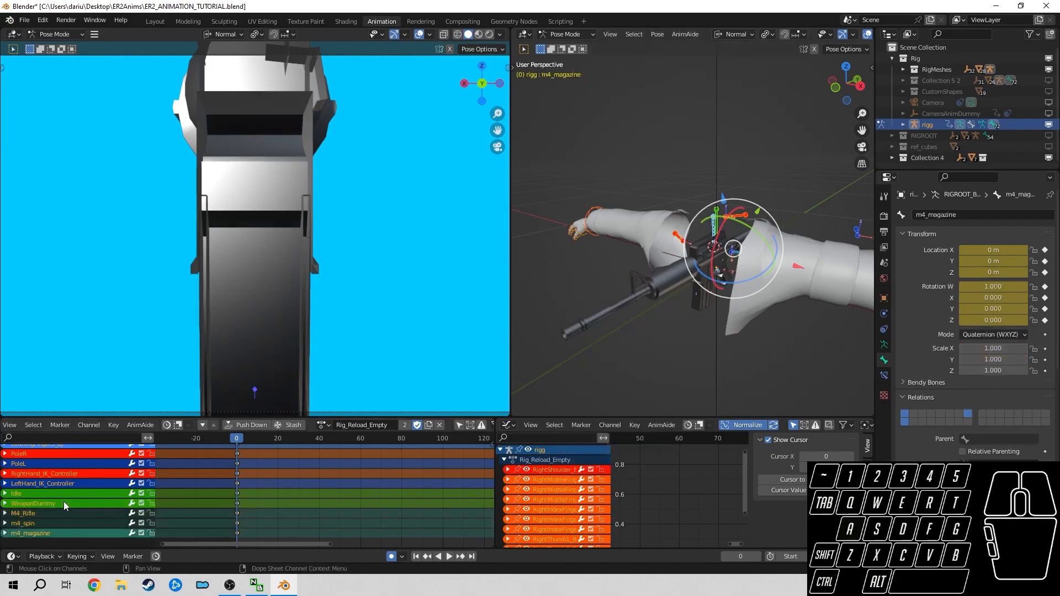
- Examine the Idle and WeaponDummy bones in turn and check the WeaponDummy's transform values
{"action": "left_click", "coordinate": [36, 494]}
{"action": "left_click", "coordinate": [35, 495]}
{"action": "key", "text": "a"}
{"action": "key", "text": "a"}
{"action": "key", "text": "a"}
{"action": "left_click", "coordinate": [37, 494]}
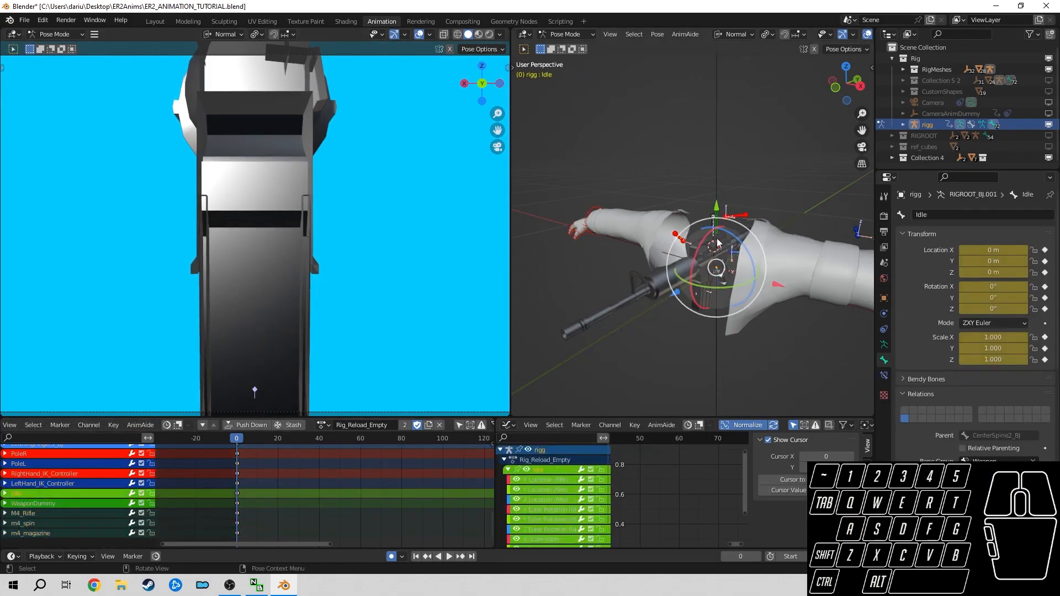
{"action": "left_click", "coordinate": [37, 504]}
{"action": "left_click", "coordinate": [31, 495]}
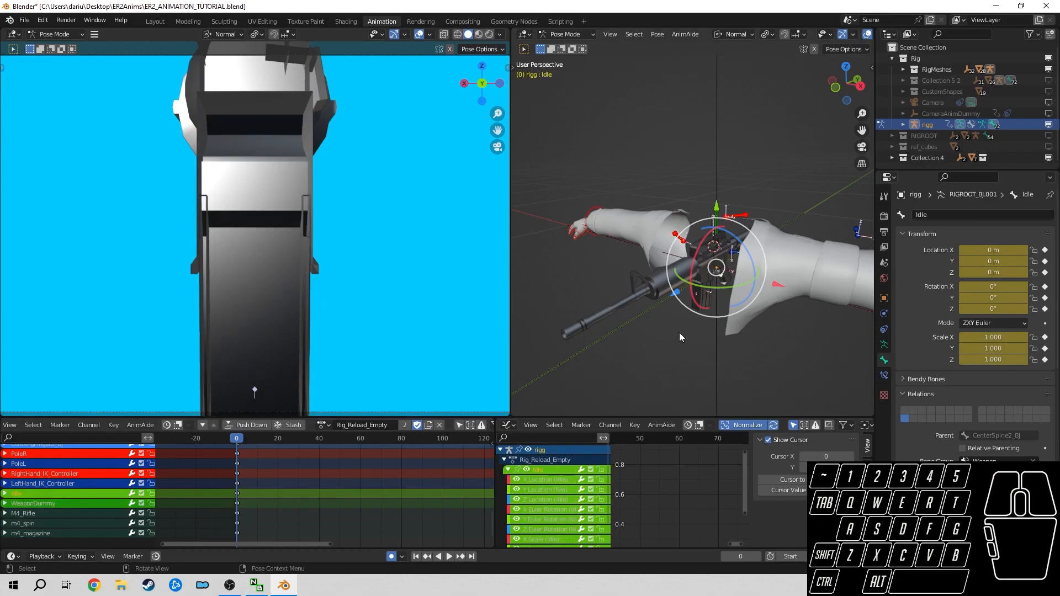
{"action": "key", "text": "KP_3"}
{"action": "left_click", "coordinate": [55, 503]}
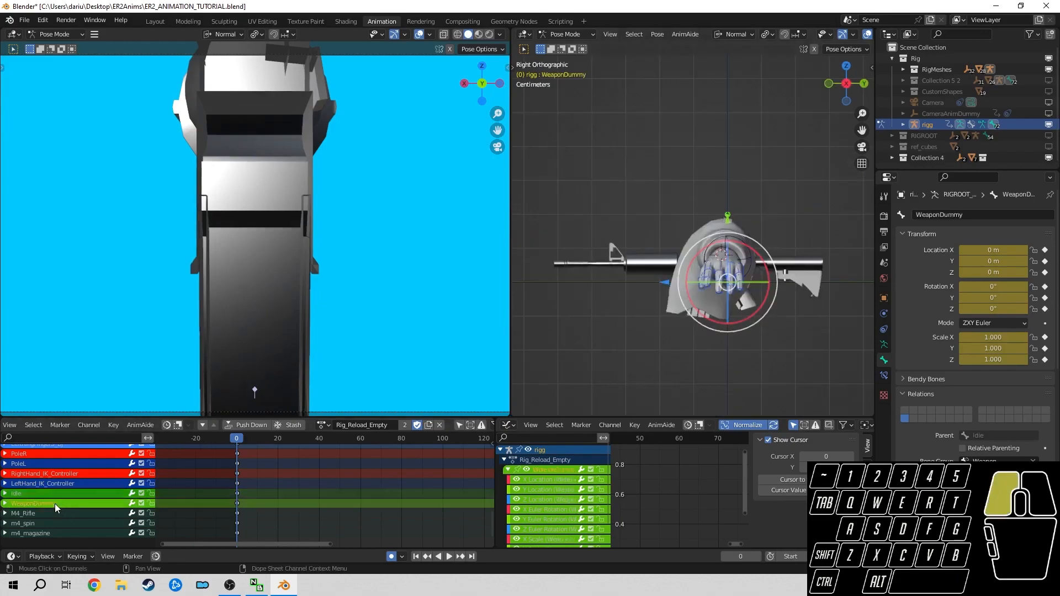
{"action": "key", "text": "n"}
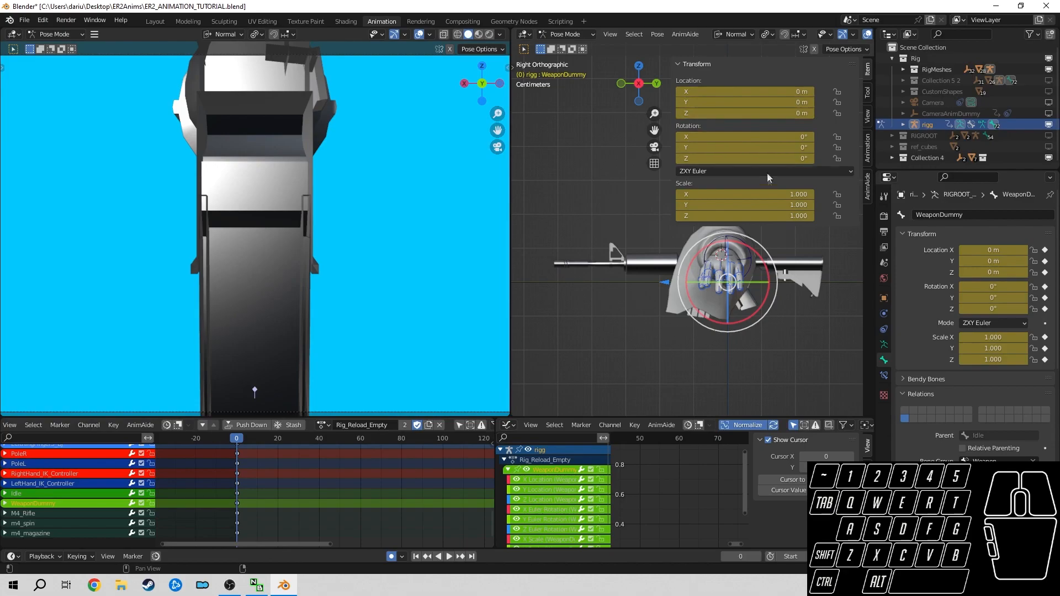
{"action": "key", "text": "n"}
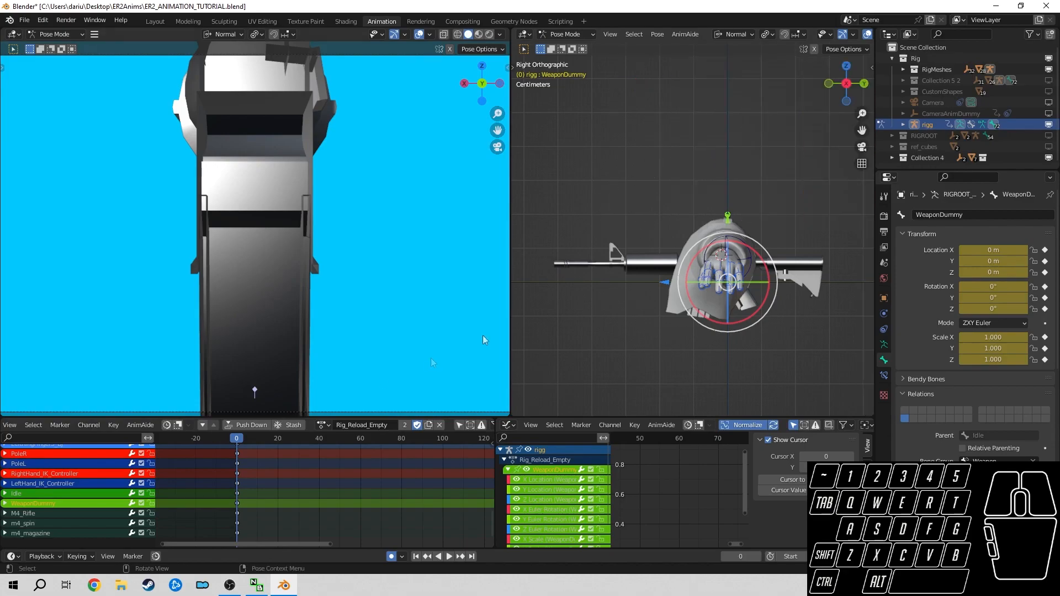
- Move the Idle bone forward to about 40.8 m in Z and down to about -12.5 m in Y
{"action": "left_click", "coordinate": [55, 493]}
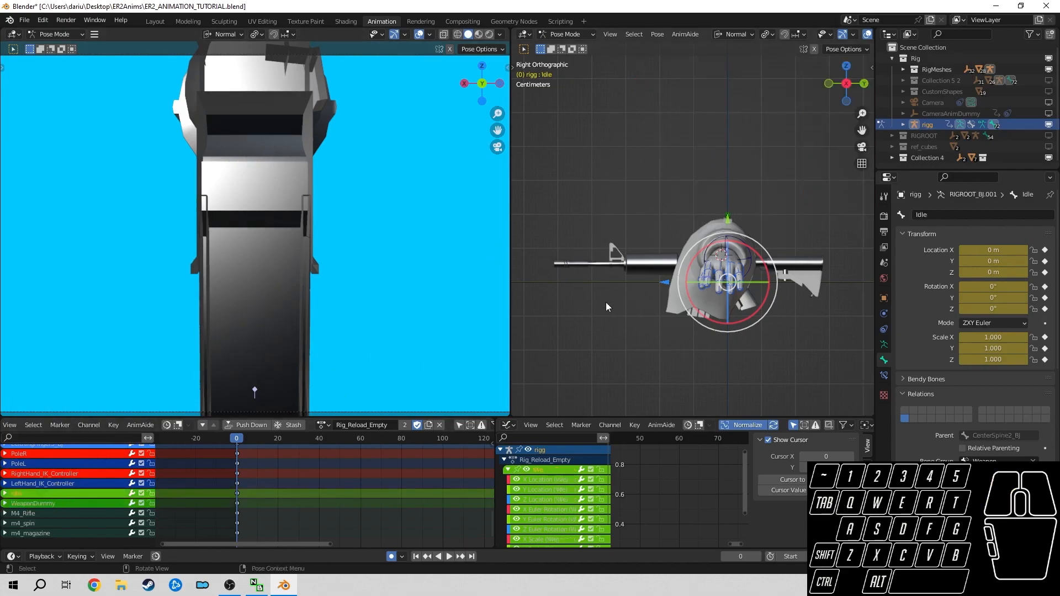
{"action": "left_click_drag", "start_coordinate": [660, 284], "coordinate": [525, 283]}
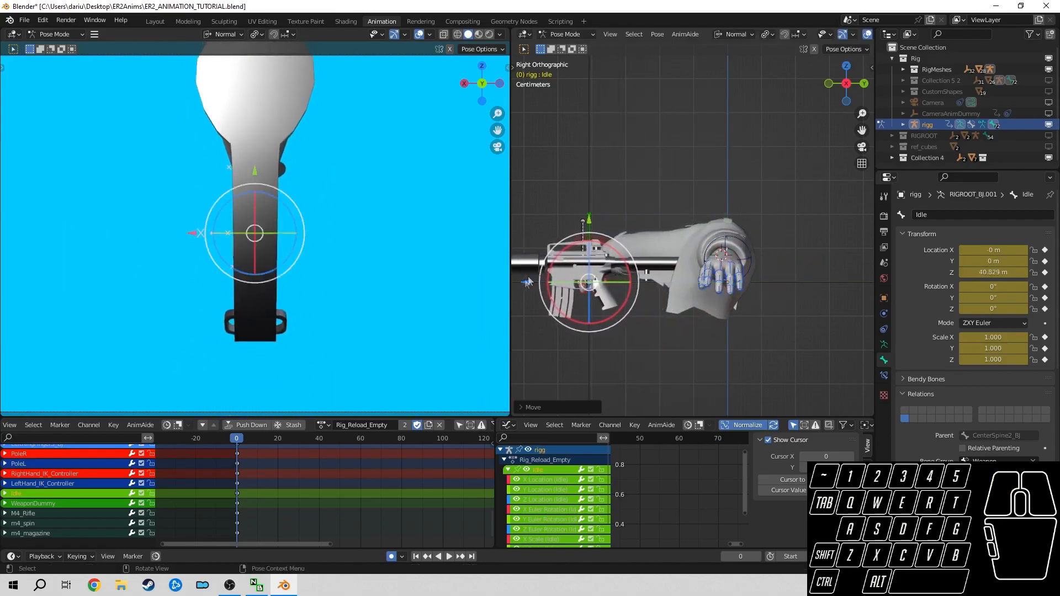
{"action": "left_click_drag", "start_coordinate": [592, 224], "coordinate": [598, 270]}
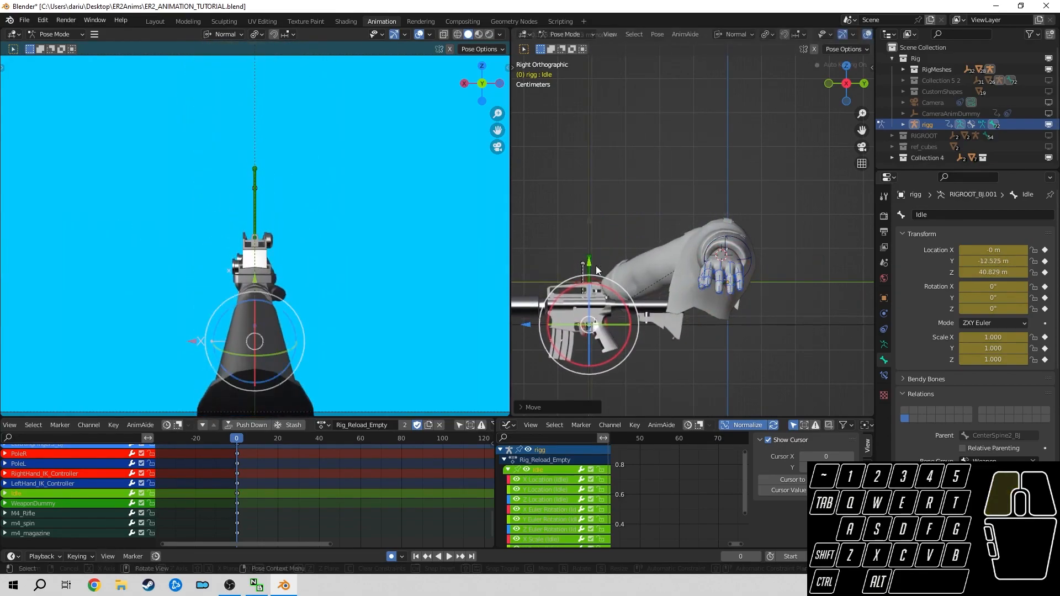
- Shift the Idle bone sideways and lower, to about -8.6 m in X and -15.4 m in Y
{"action": "key", "text": "KP_1"}
{"action": "left_click_drag", "start_coordinate": [764, 327], "coordinate": [729, 324]}
{"action": "key", "text": "g"}
{"action": "left_click", "coordinate": [351, 301]}
- Fine-tune the Idle bone's position to about -8.0 m in X and -16.5 m in Y, and deselect all bones
{"action": "key", "text": "KP_3"}
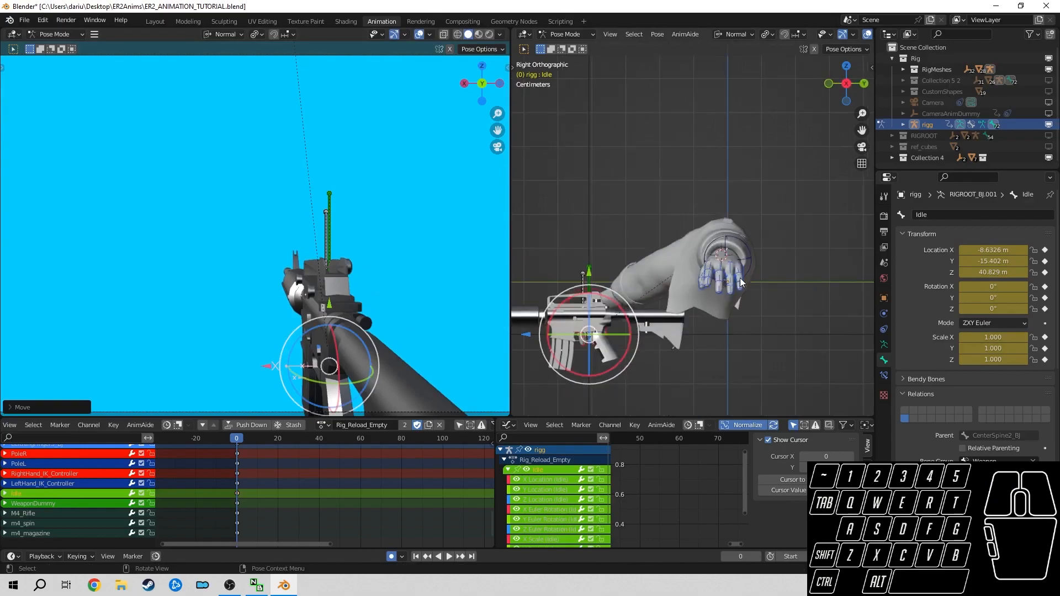
{"action": "left_click_drag", "start_coordinate": [590, 274], "coordinate": [574, 272]}
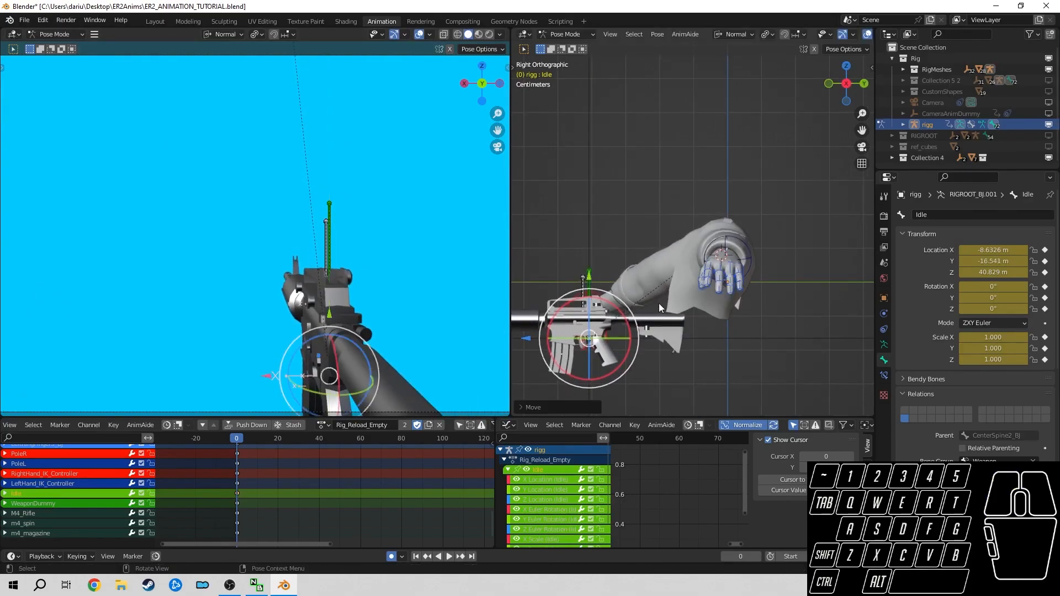
{"action": "key", "text": "KP_1"}
{"action": "left_click_drag", "start_coordinate": [732, 338], "coordinate": [739, 336]}
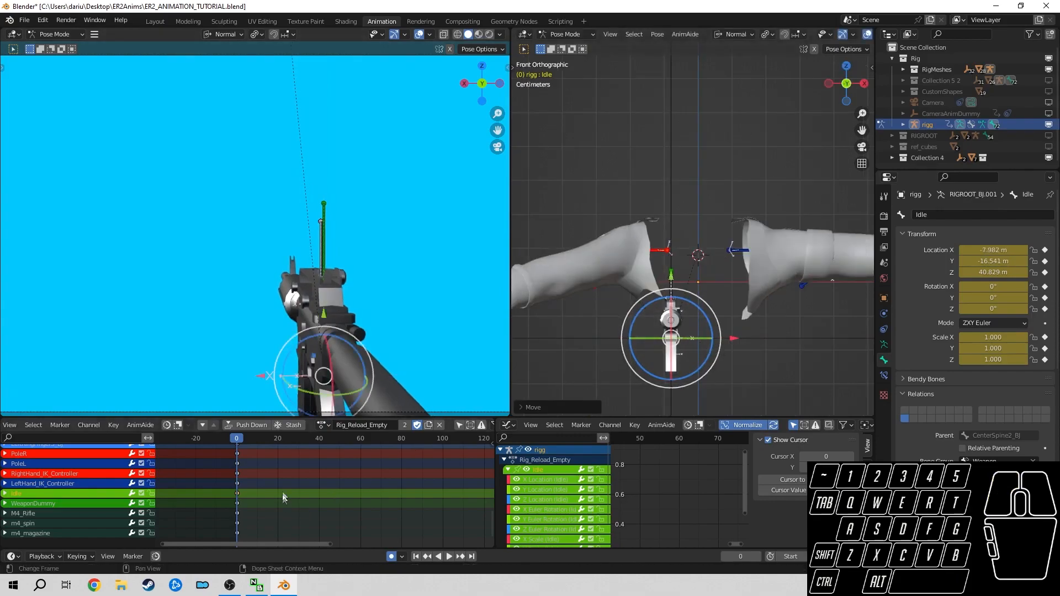
{"action": "key", "text": "a"}
{"action": "key", "text": "a"}
{"action": "key", "text": "a"}
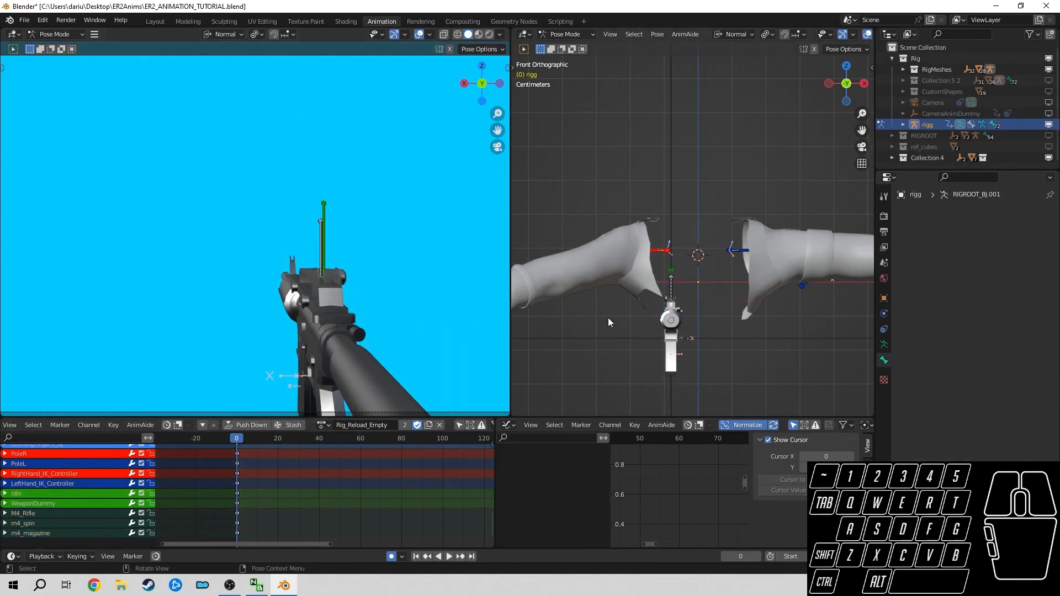
- Try a free trackball rotation of the WeaponDummy bone
{"action": "left_click", "coordinate": [97, 502]}
{"action": "middle_click_drag", "start_coordinate": [654, 310], "coordinate": [656, 315]}
{"action": "key", "text": "KP_3"}
{"action": "key", "text": "r"}
{"action": "key", "text": "r"}
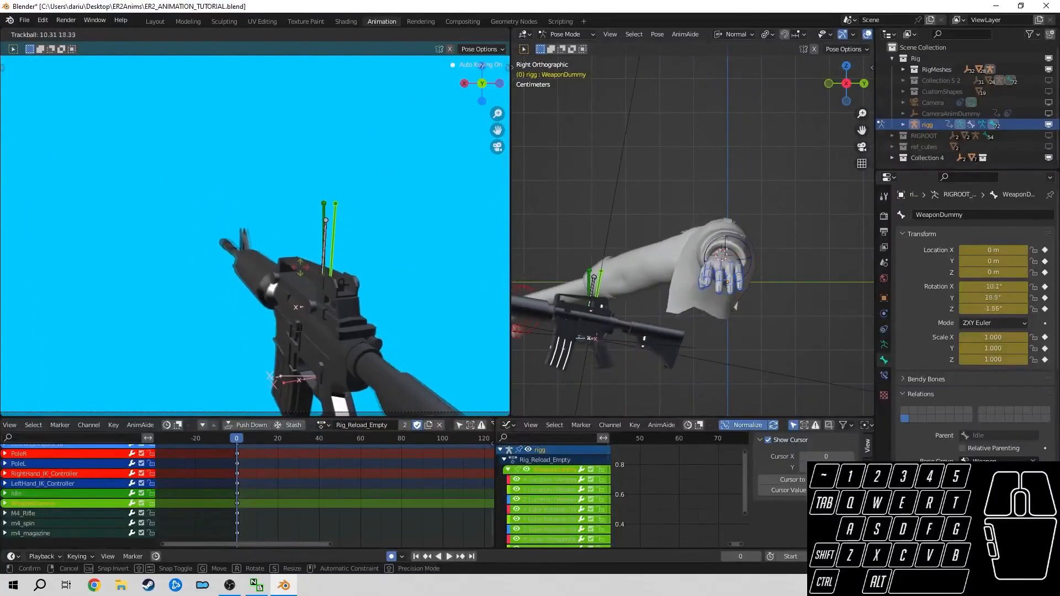
{"action": "key", "text": "Escape"}
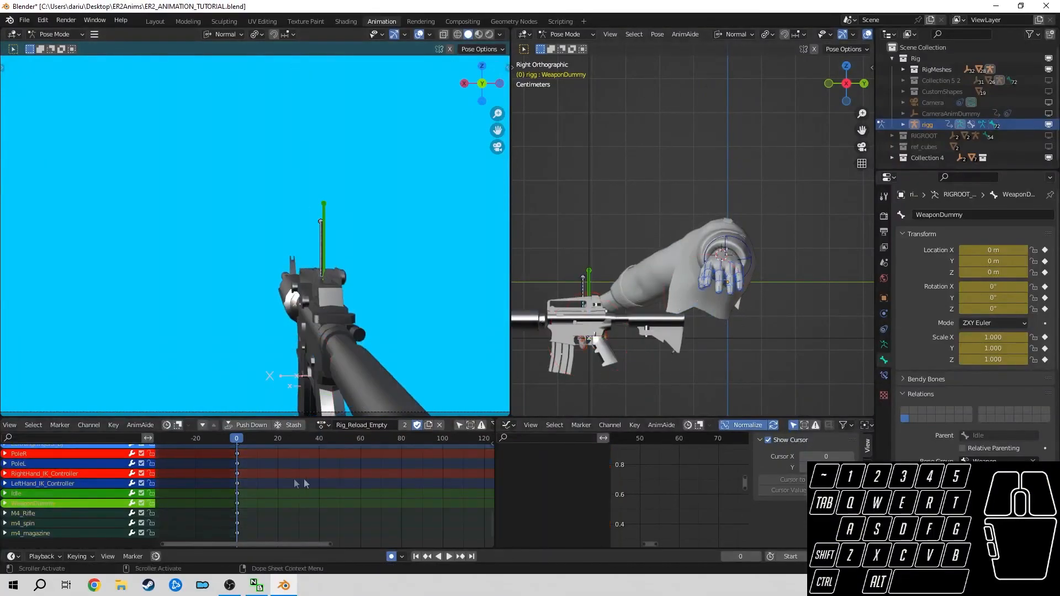
- Examine the available actions, the M4_Rifle bone's Child Of constraint and the Idle bone's constraints
{"action": "left_click", "coordinate": [323, 425]}
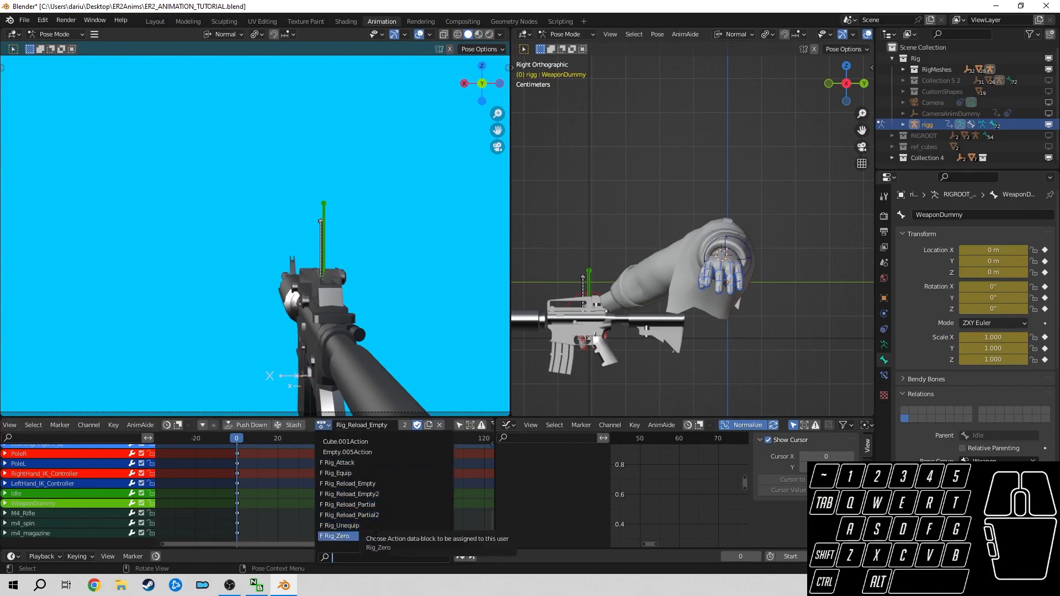
{"action": "left_click", "coordinate": [323, 210]}
{"action": "left_click", "coordinate": [32, 515]}
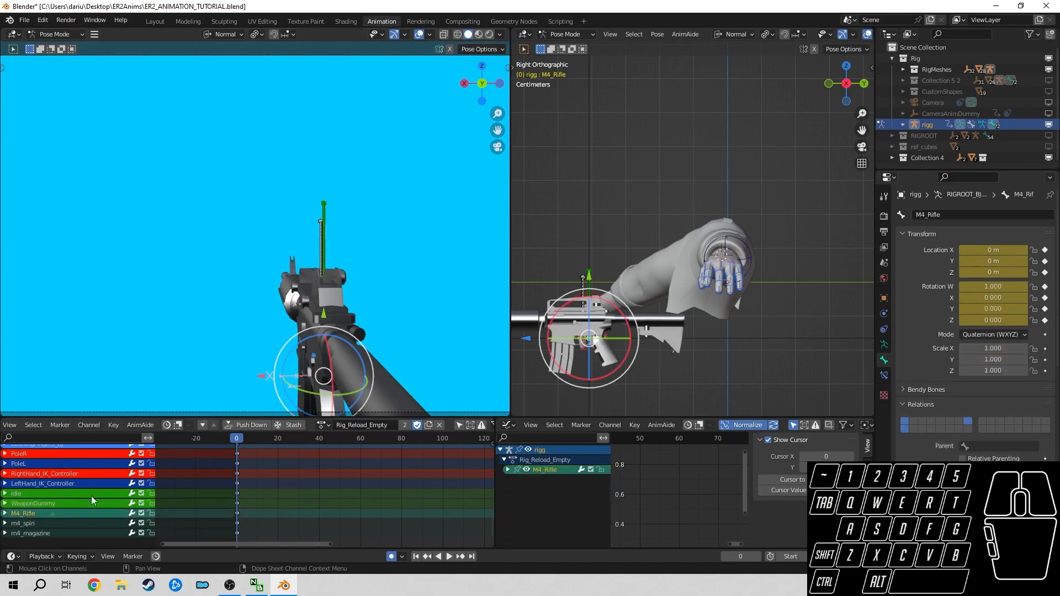
{"action": "left_click", "coordinate": [883, 377]}
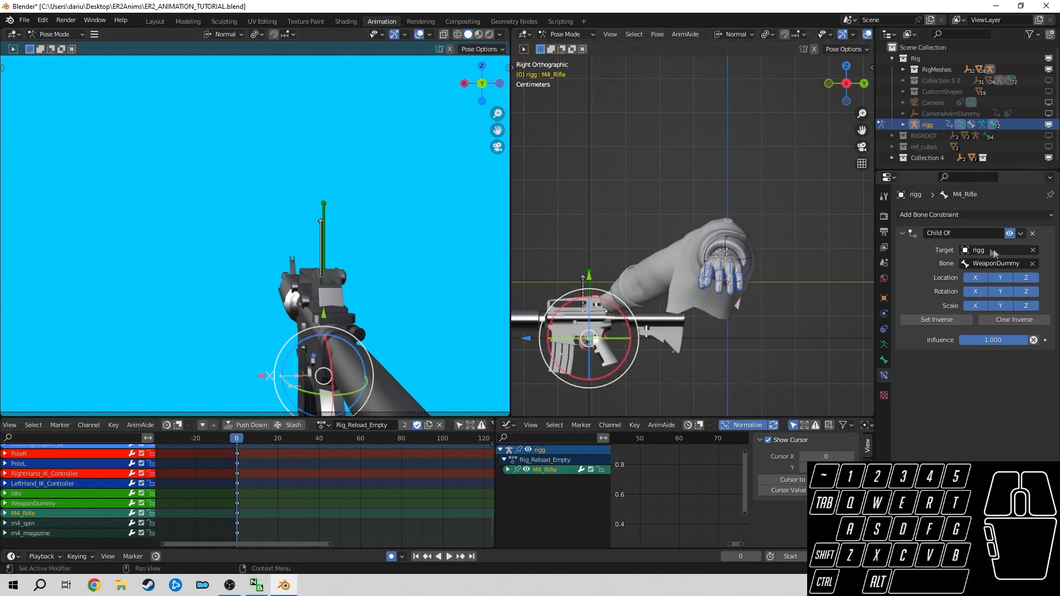
{"action": "left_click", "coordinate": [41, 494]}
{"action": "mouse_move", "coordinate": [527, 338]}
{"action": "left_mouse_down"}
{"action": "mouse_move", "coordinate": [621, 342]}
{"action": "mouse_move", "coordinate": [524, 337]}
{"action": "left_mouse_up"}
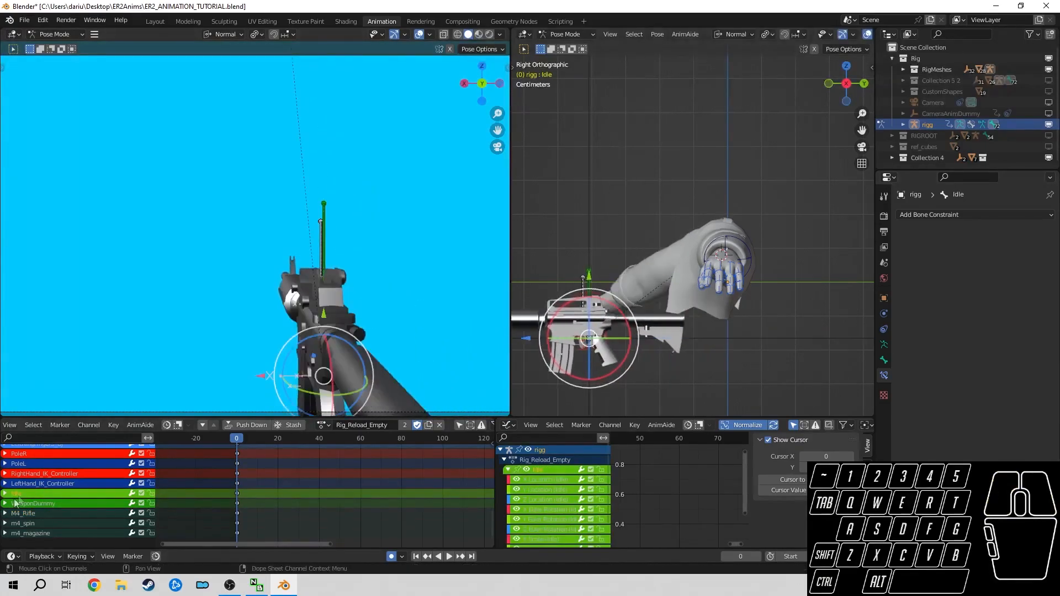
- Examine the m4_spin bone's parent relation in Edit Mode and return to Pose Mode
{"action": "left_click", "coordinate": [47, 524]}
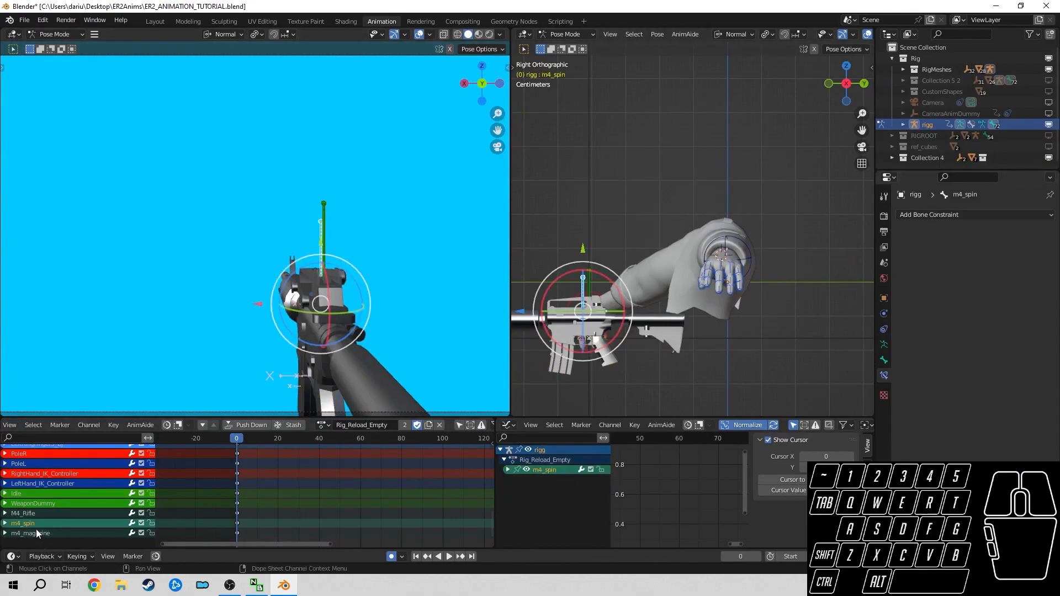
{"action": "key", "text": "Tab"}
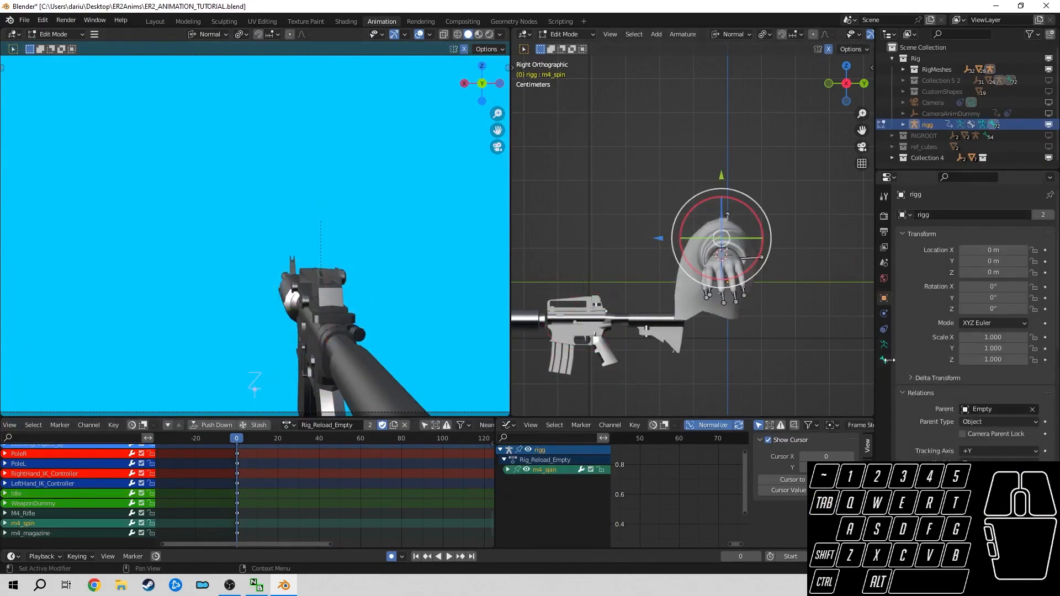
{"action": "left_click", "coordinate": [884, 359]}
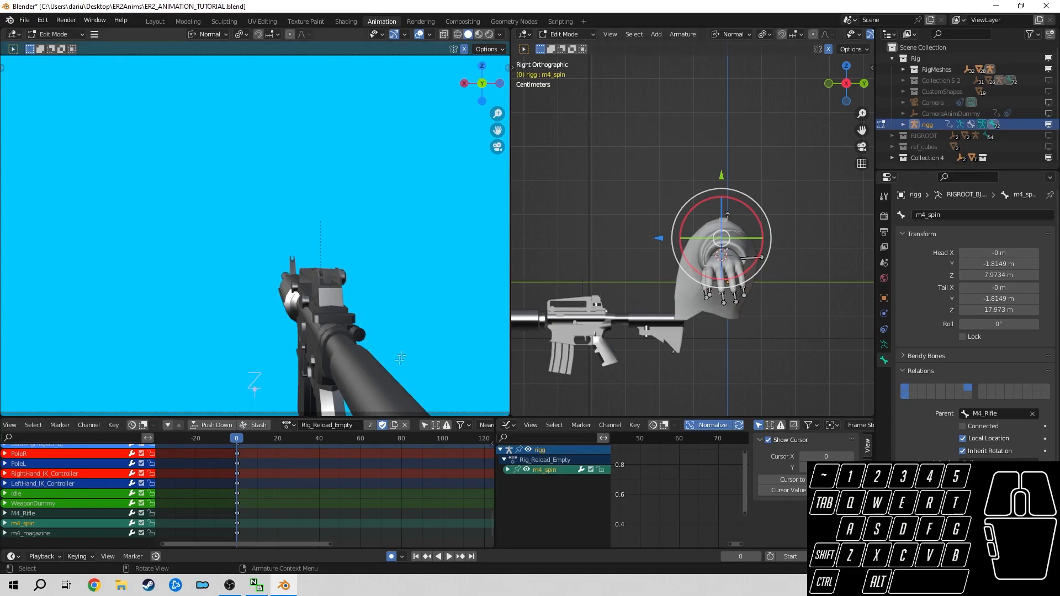
{"action": "key", "text": "ctrl+Tab"}
- Try varying the influence of the m4_magazine bone's Child Of constraint targeting WeaponDummy
{"action": "left_click", "coordinate": [36, 533]}
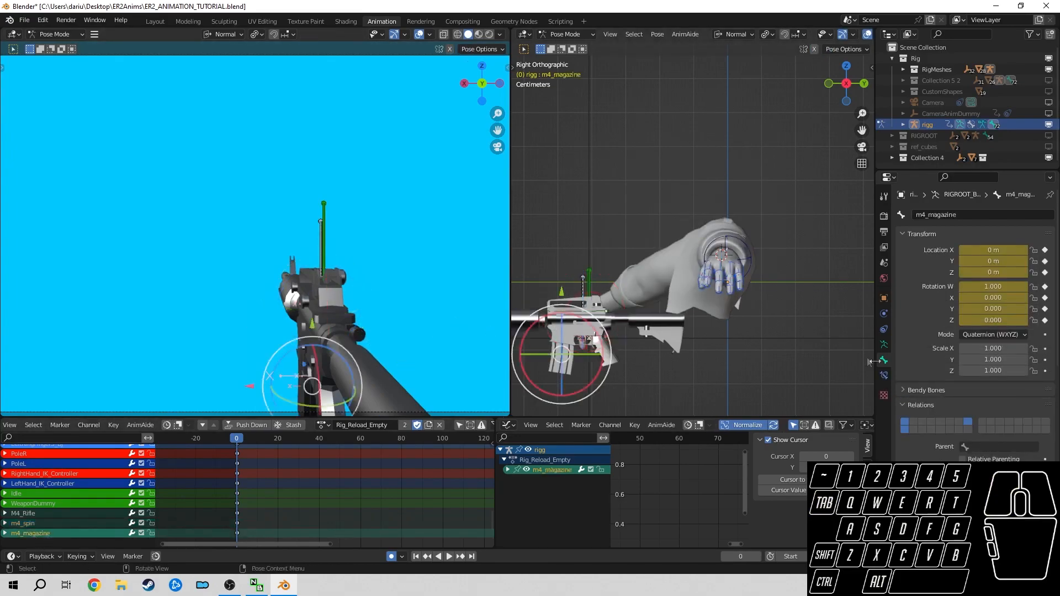
{"action": "left_click", "coordinate": [883, 376]}
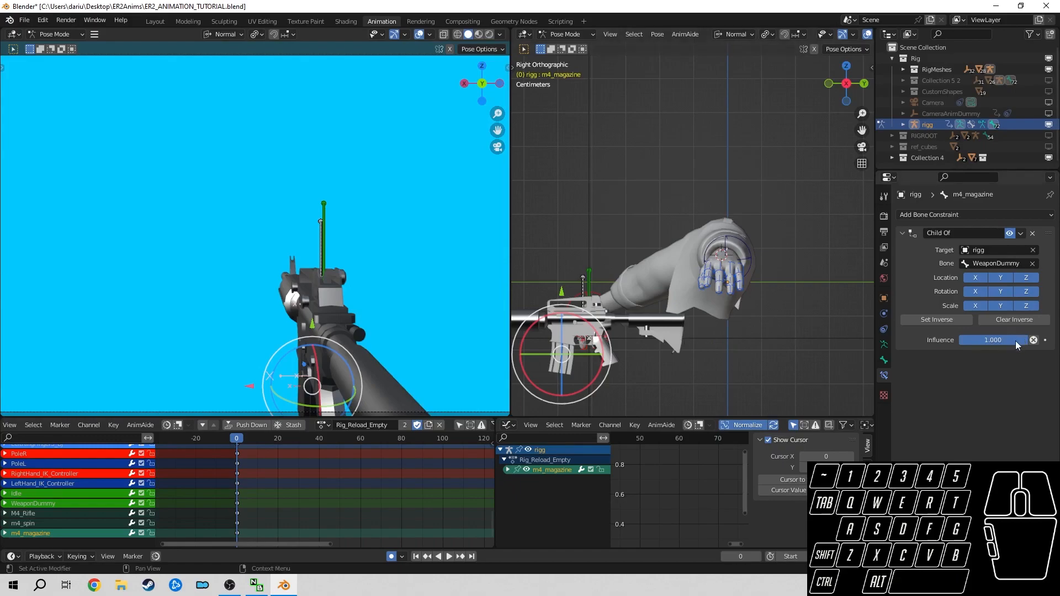
{"action": "left_click_drag", "start_coordinate": [1015, 340], "coordinate": [964, 340]}
{"action": "mouse_move", "coordinate": [1026, 340]}
{"action": "left_mouse_down"}
{"action": "mouse_move", "coordinate": [960, 340]}
{"action": "mouse_move", "coordinate": [1027, 340]}
{"action": "left_mouse_up"}
{"action": "key", "text": "a"}
{"action": "key", "text": "a"}
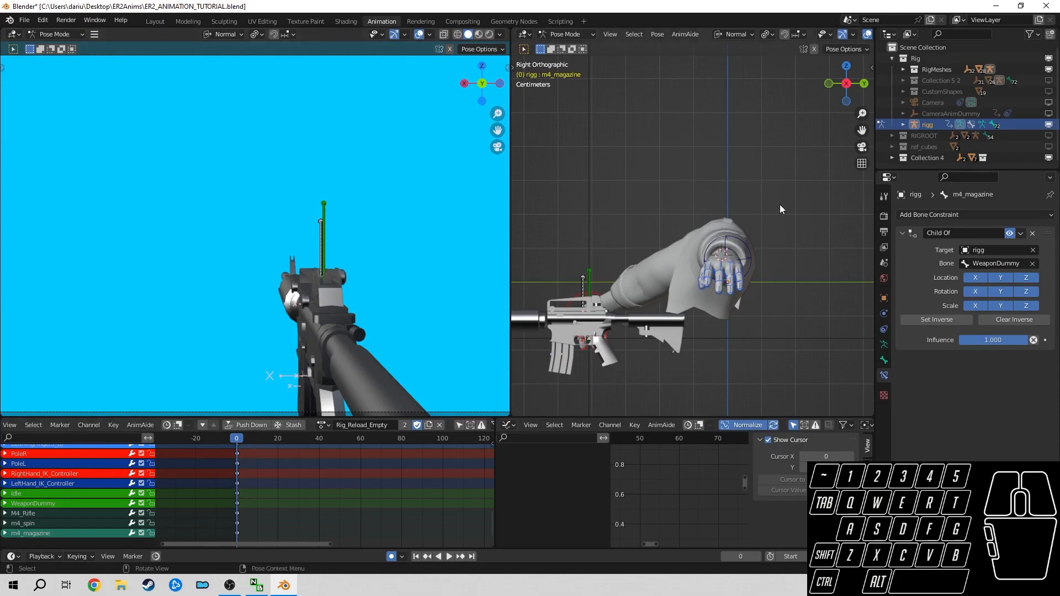
- Switch the rig to the Rig_Zero action
{"action": "left_click", "coordinate": [322, 425]}
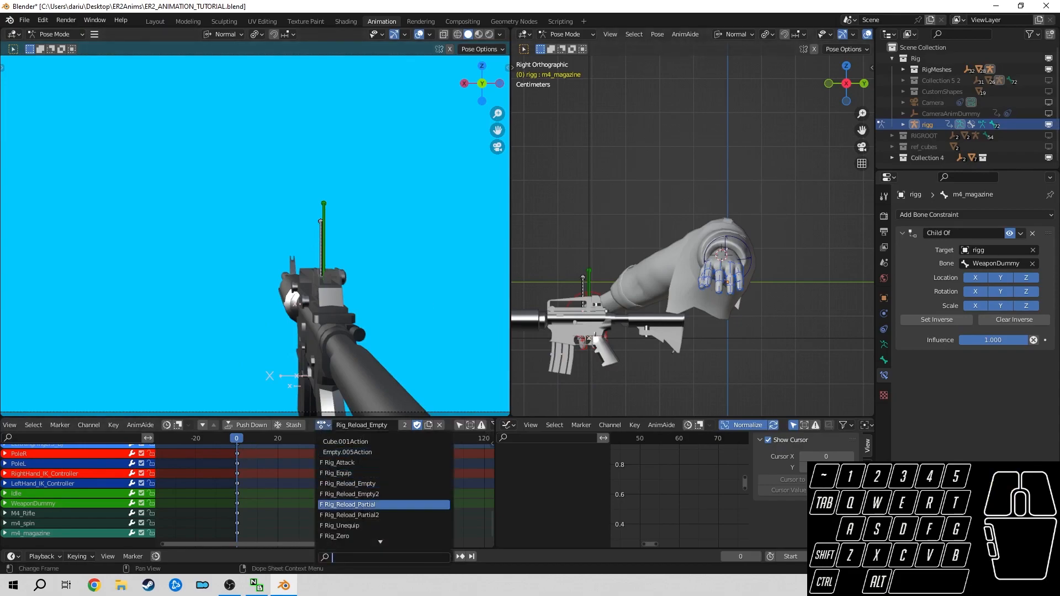
{"action": "left_click", "coordinate": [368, 534]}
{"action": "key", "text": "KP_7"}
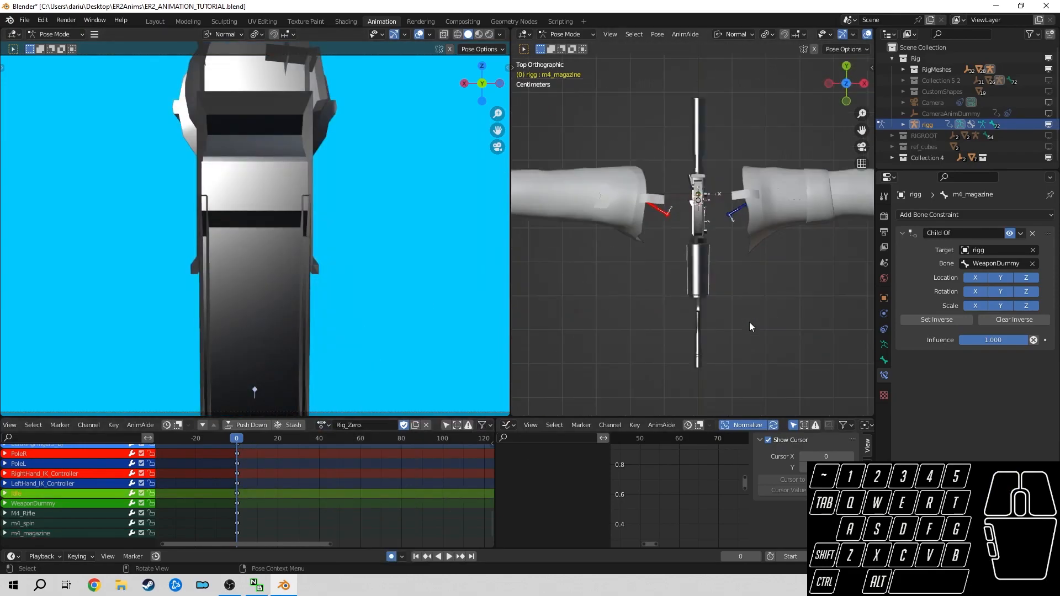
- Delete the Child Of constraint from the RightHand_IK_Controller bone
{"action": "middle_click_drag", "start_coordinate": [772, 306], "coordinate": [799, 290], "text": "shift"}
{"action": "scroll", "coordinate": [799, 290], "scroll_direction": "down", "scroll_amount": 3}
{"action": "scroll", "coordinate": [675, 238], "scroll_direction": "up", "scroll_amount": 4}
{"action": "middle_click_drag", "start_coordinate": [671, 237], "coordinate": [703, 242], "text": "shift"}
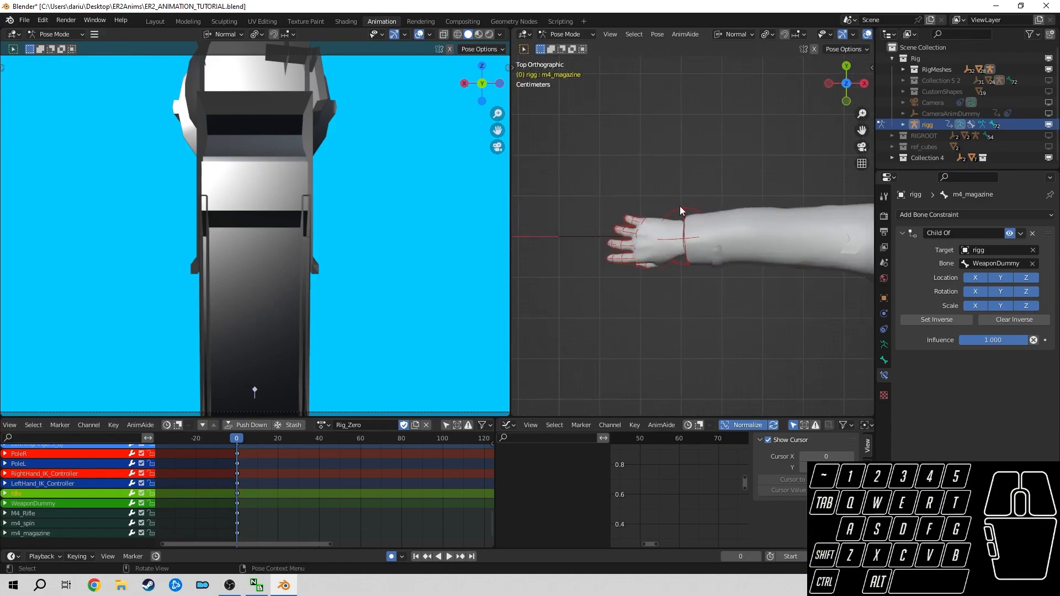
{"action": "left_click", "coordinate": [680, 207]}
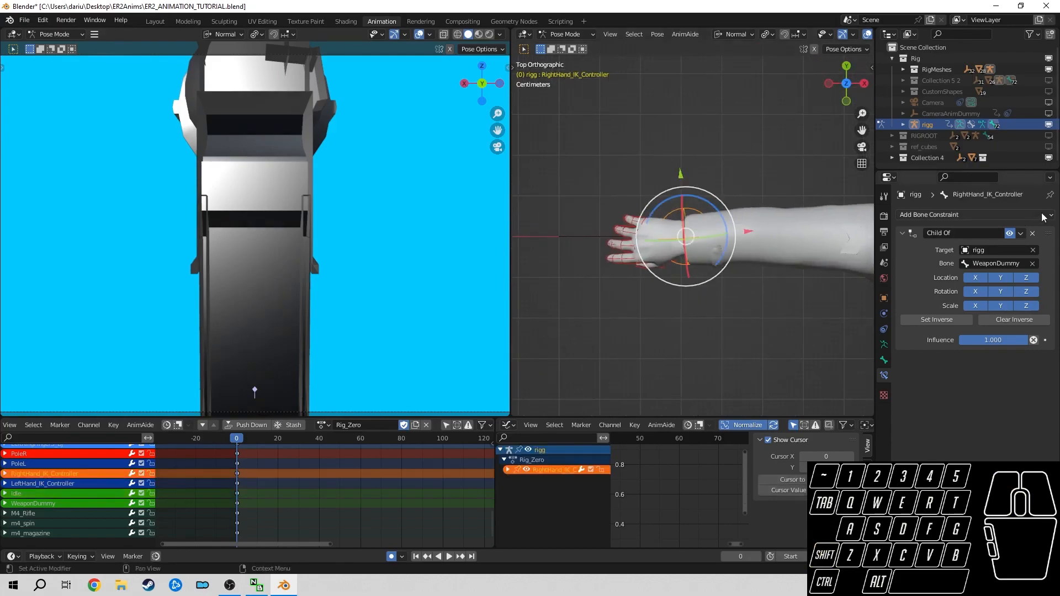
{"action": "scroll", "coordinate": [684, 271], "scroll_direction": "down", "scroll_amount": 3}
{"action": "middle_click_drag", "start_coordinate": [764, 243], "coordinate": [626, 244], "text": "shift"}
{"action": "middle_click_drag", "start_coordinate": [823, 253], "coordinate": [751, 241], "text": "shift"}
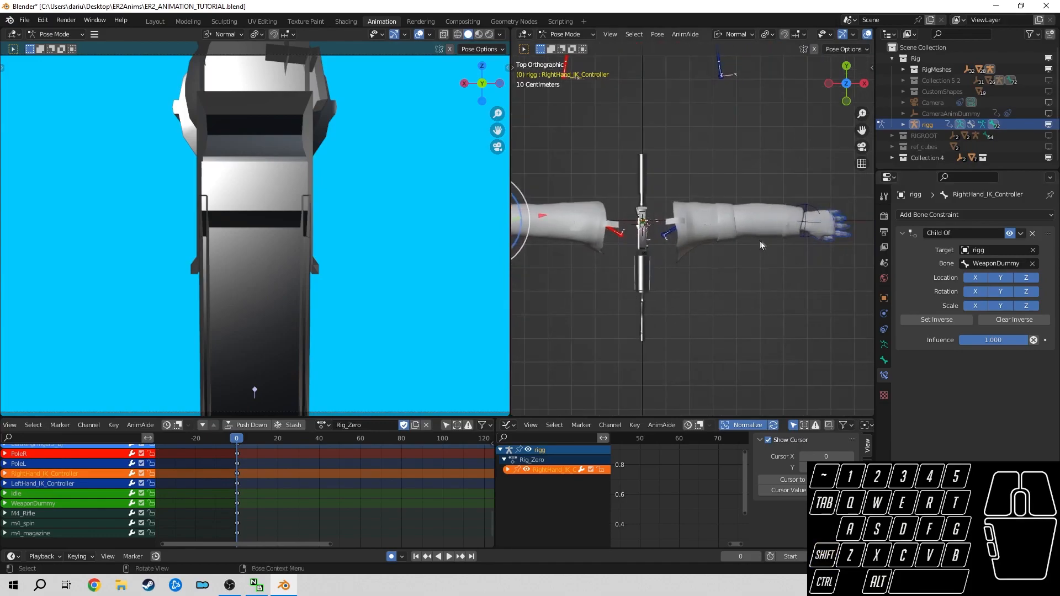
{"action": "middle_click_drag", "start_coordinate": [686, 232], "coordinate": [757, 257], "text": "shift"}
{"action": "left_click", "coordinate": [1033, 233]}
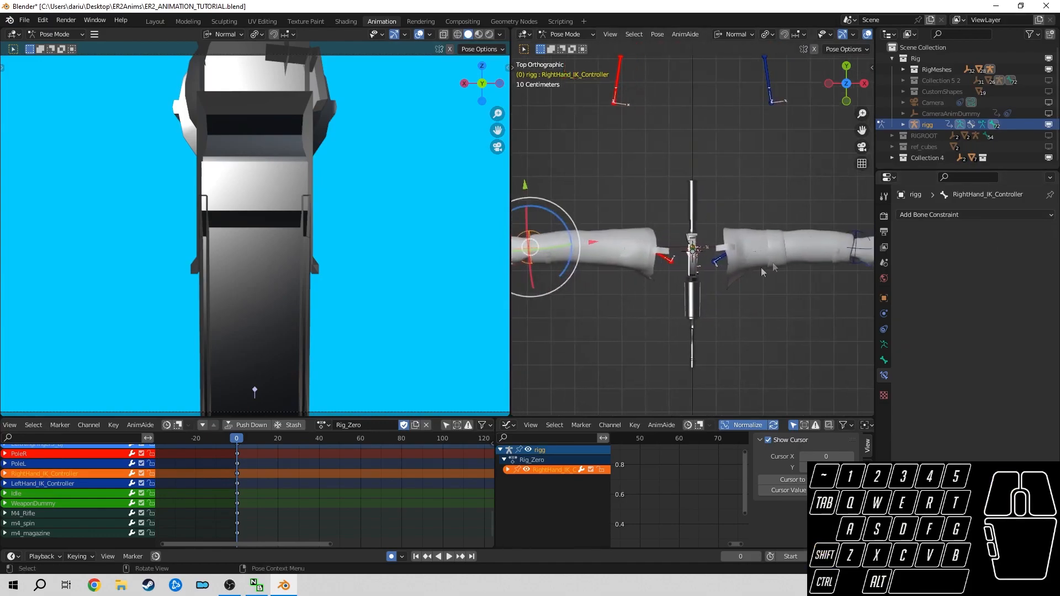
- Delete both Child Of constraints from the LeftHand_IK_Controller bone and clear the bone selection
{"action": "left_click", "coordinate": [859, 230]}
{"action": "left_click", "coordinate": [1033, 232]}
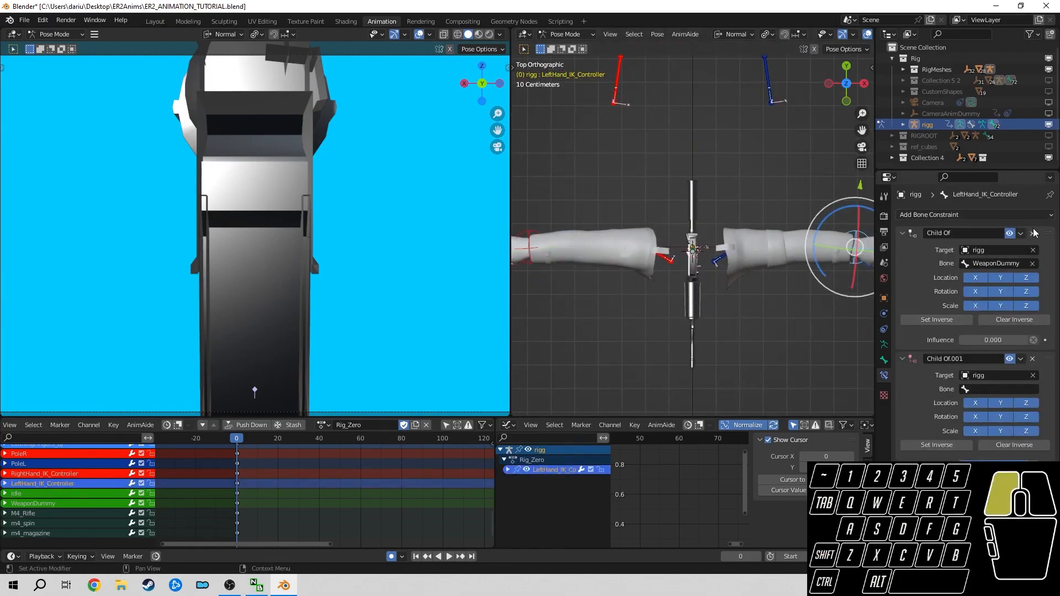
{"action": "left_click", "coordinate": [1032, 232]}
{"action": "middle_click_drag", "start_coordinate": [688, 272], "coordinate": [697, 296], "text": "shift"}
{"action": "scroll", "coordinate": [711, 277], "scroll_direction": "down", "scroll_amount": 3}
{"action": "key", "text": "a"}
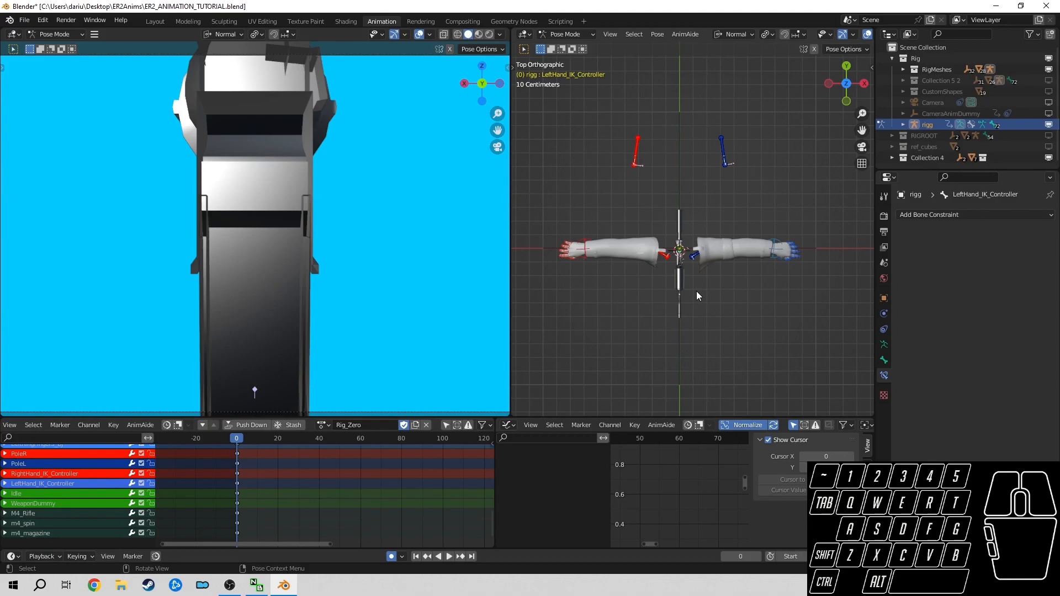
- Select the right and left hand IK controllers in turn to examine their bone constraints
{"action": "left_click", "coordinate": [584, 236]}
{"action": "middle_click_drag", "start_coordinate": [584, 236], "coordinate": [623, 206], "text": "shift"}
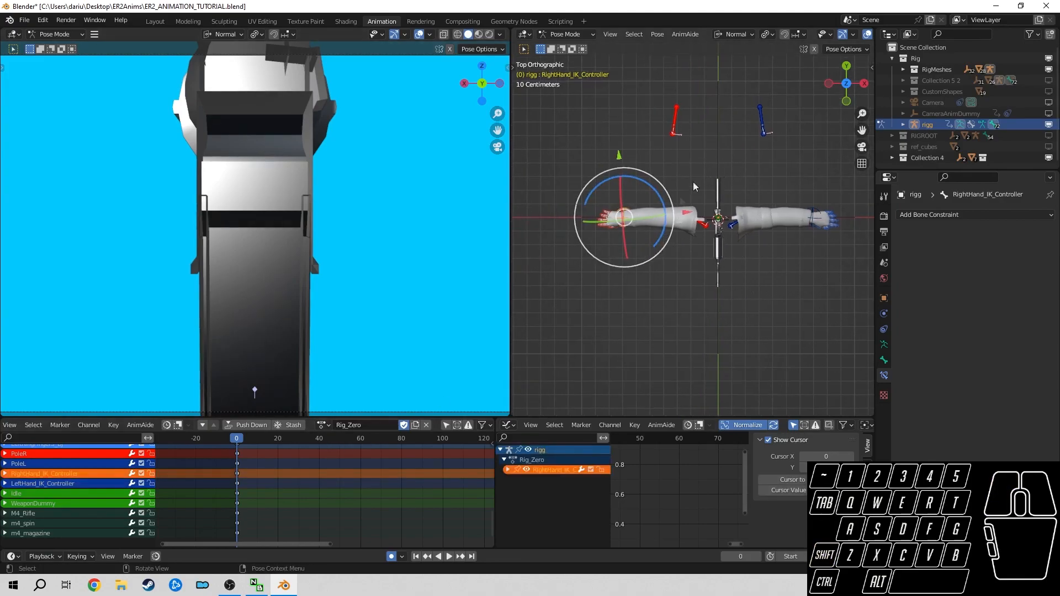
{"action": "scroll", "coordinate": [656, 261], "scroll_direction": "up", "scroll_amount": 3}
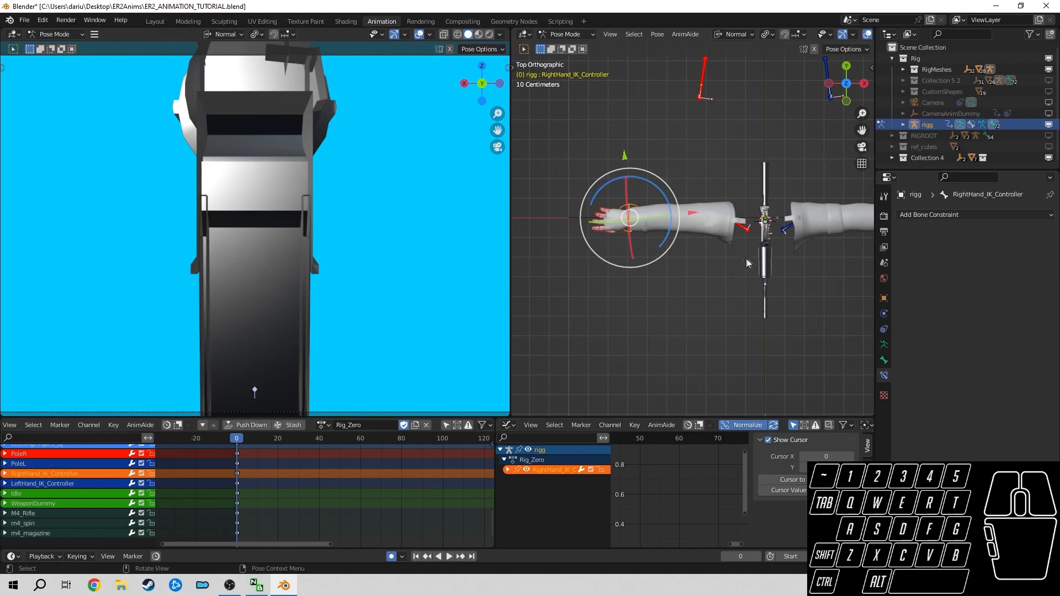
{"action": "middle_click_drag", "start_coordinate": [780, 259], "coordinate": [647, 272], "text": "shift"}
{"action": "left_click", "coordinate": [770, 216]}
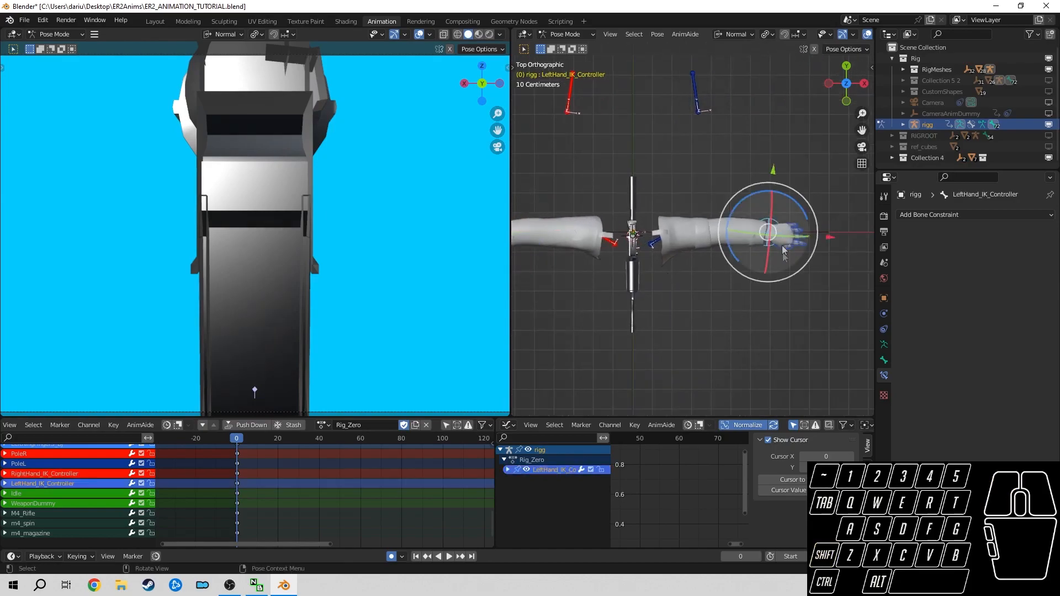
{"action": "middle_click_drag", "start_coordinate": [656, 265], "coordinate": [785, 279], "text": "shift"}
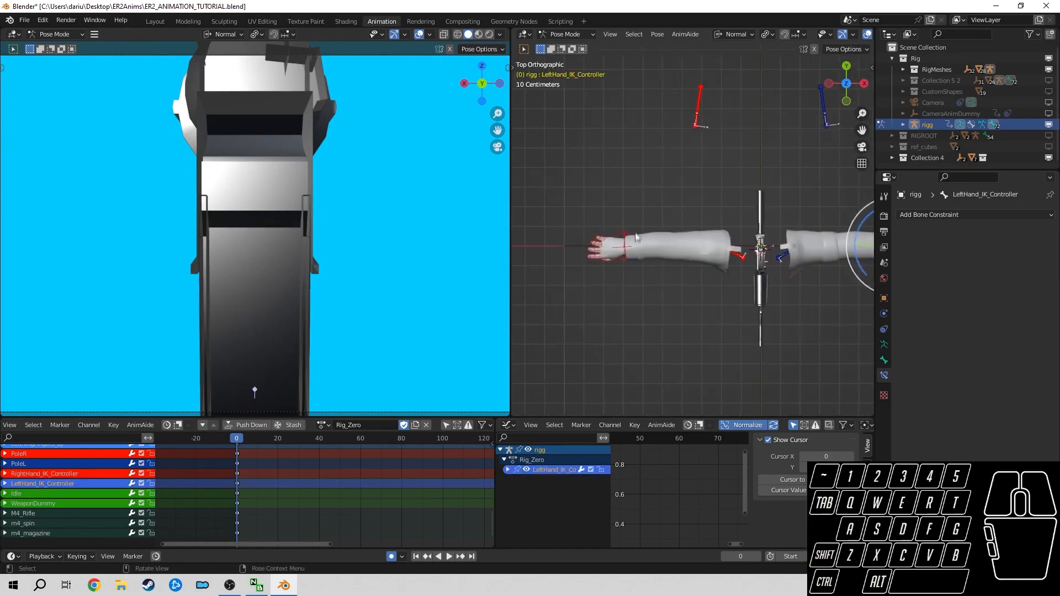
- Add a Child Of constraint to the RightHand_IK_Controller bone with rigg as its target
{"action": "left_click", "coordinate": [622, 235]}
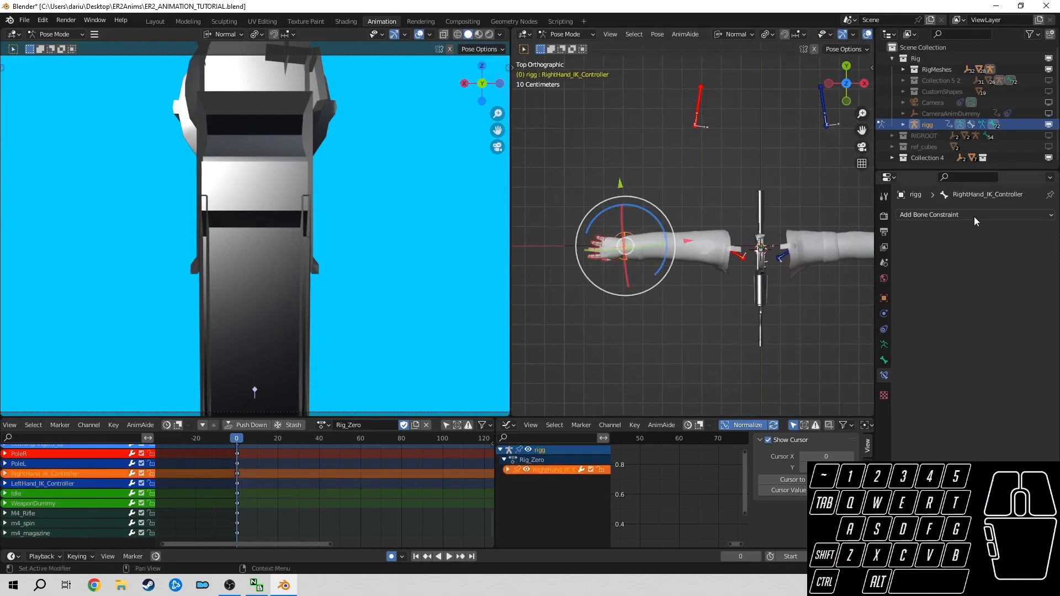
{"action": "left_click", "coordinate": [668, 198]}
{"action": "left_click", "coordinate": [624, 231]}
{"action": "left_click", "coordinate": [941, 215]}
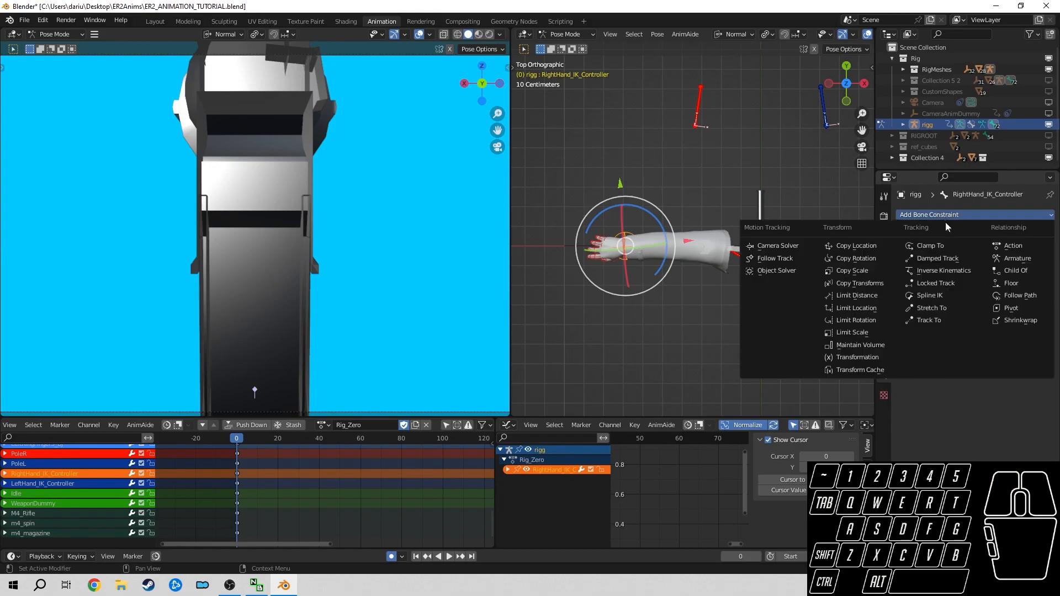
{"action": "left_click", "coordinate": [1019, 274]}
{"action": "left_click", "coordinate": [993, 250]}
{"action": "left_click", "coordinate": [979, 265]}
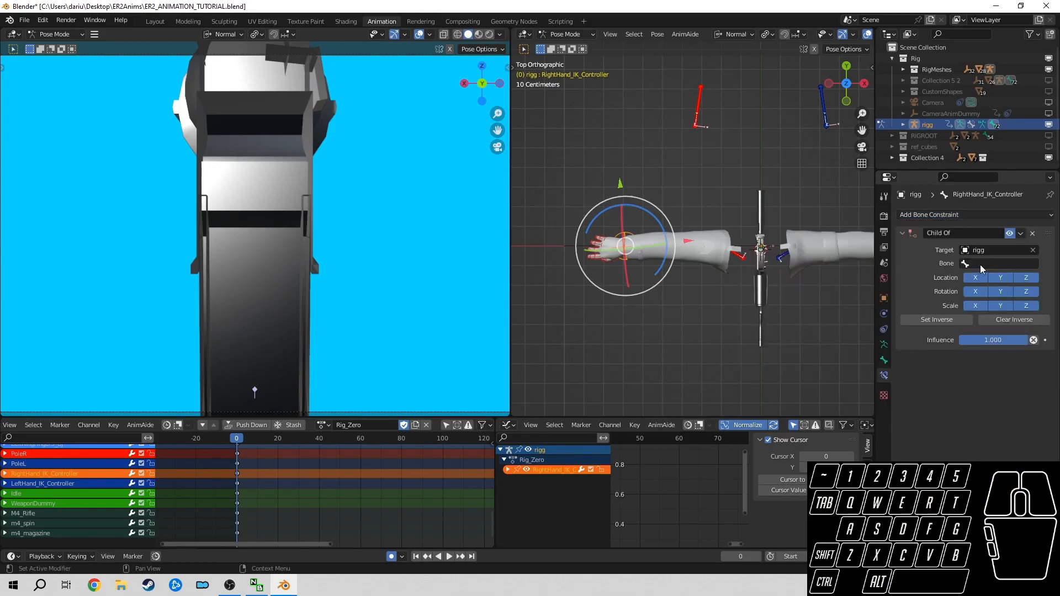
- Choose WeaponDummy as the bone of the right hand's Child Of constraint and set its inverse
{"action": "left_click", "coordinate": [981, 263]}
{"action": "type", "text": "we"}
{"action": "left_click", "coordinate": [969, 281]}
{"action": "left_click", "coordinate": [933, 321]}
- Add a Child Of constraint to the LeftHand_IK_Controller bone with rigg as its target
{"action": "middle_click_drag", "start_coordinate": [696, 265], "coordinate": [670, 278], "text": "shift"}
{"action": "scroll", "coordinate": [734, 268], "scroll_direction": "down", "scroll_amount": 3}
{"action": "middle_click_drag", "start_coordinate": [759, 266], "coordinate": [694, 278], "text": "shift"}
{"action": "scroll", "coordinate": [699, 274], "scroll_direction": "up", "scroll_amount": 2}
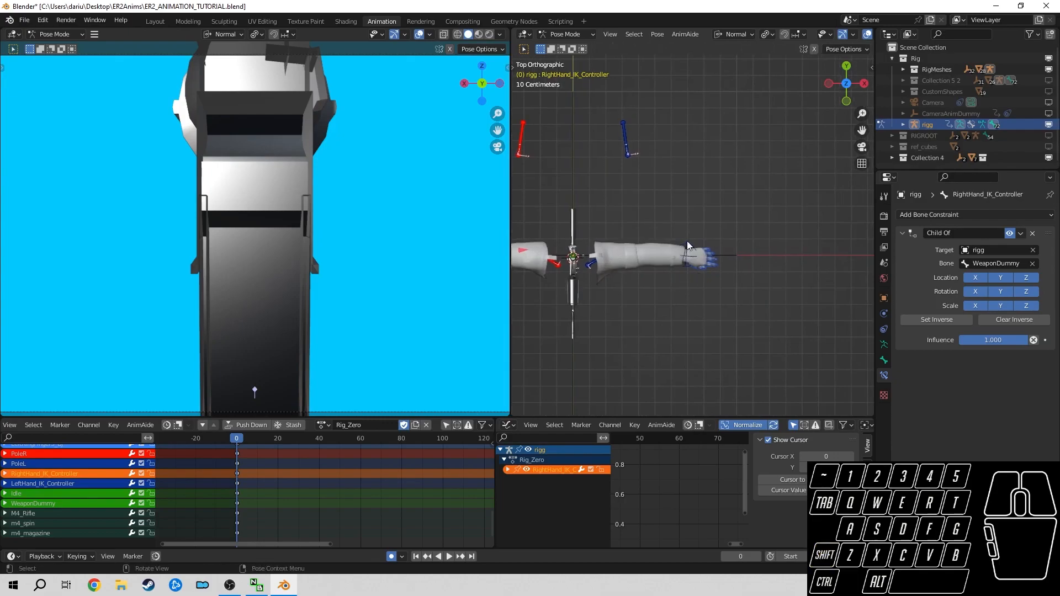
{"action": "middle_click_drag", "start_coordinate": [629, 271], "coordinate": [775, 272], "text": "shift"}
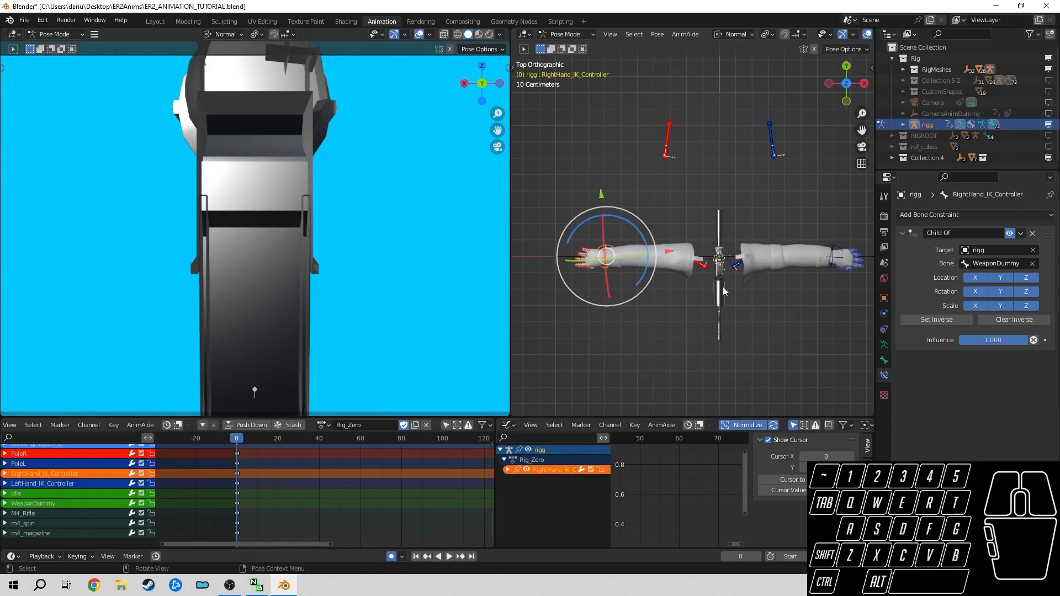
{"action": "middle_click_drag", "start_coordinate": [723, 286], "coordinate": [621, 300], "text": "shift"}
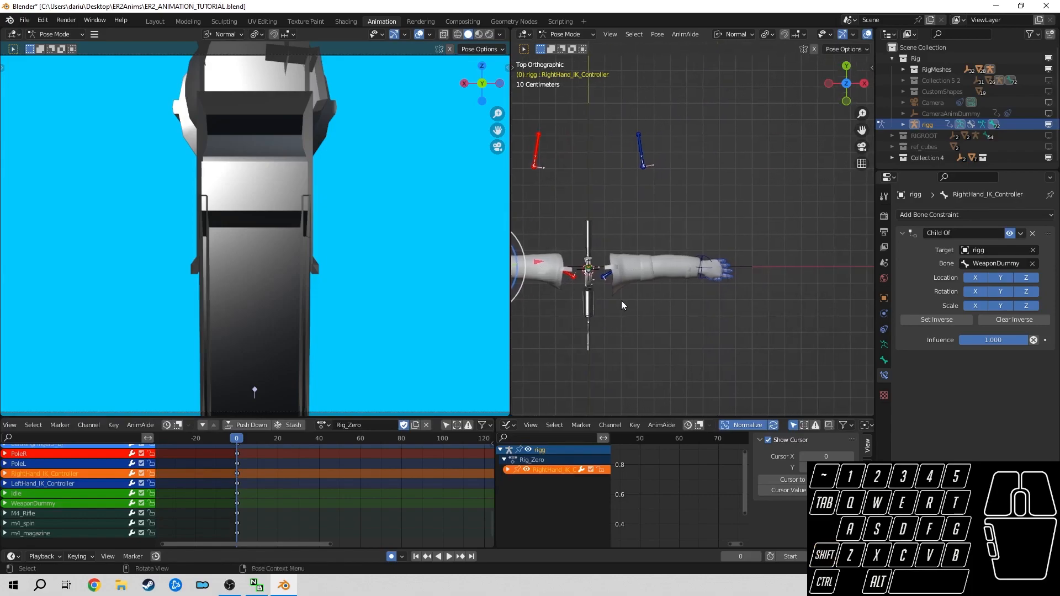
{"action": "left_click", "coordinate": [703, 255]}
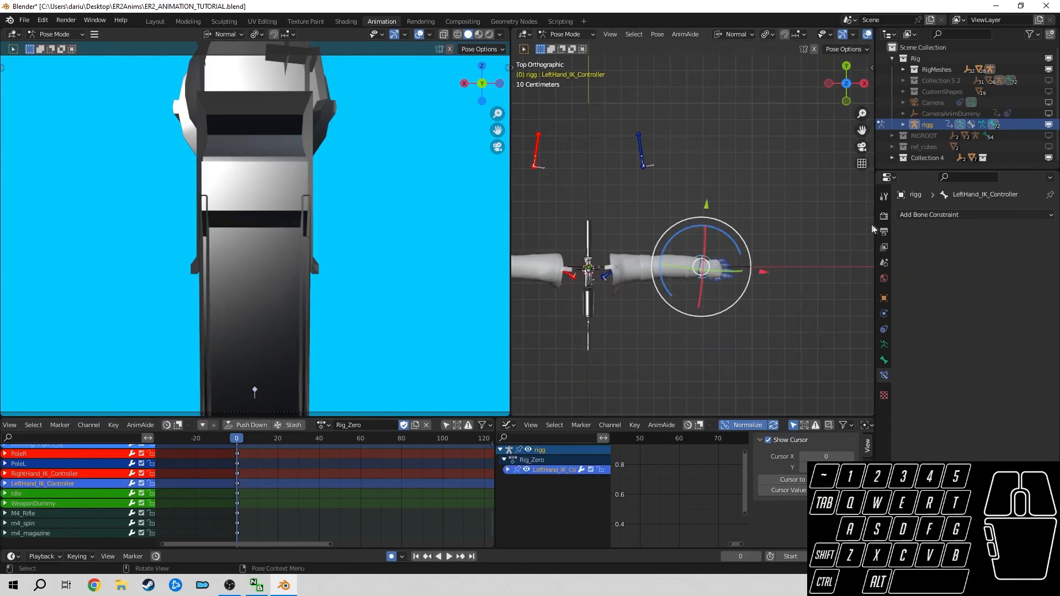
{"action": "left_click", "coordinate": [956, 217]}
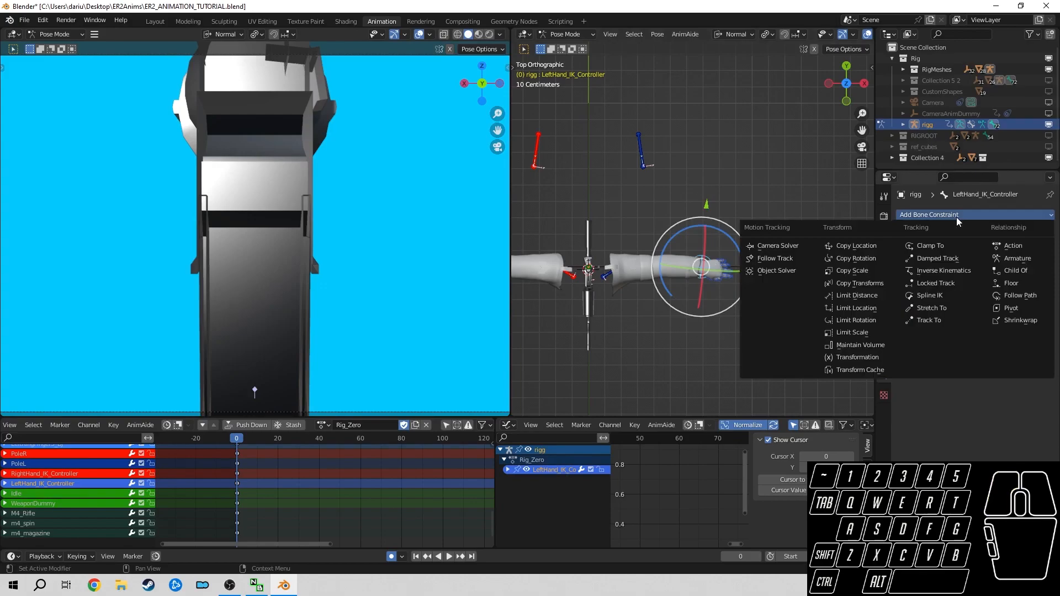
{"action": "left_click", "coordinate": [1015, 270]}
{"action": "left_click", "coordinate": [992, 251]}
{"action": "type", "text": "rigg"}
- Choose WeaponDummy as the bone of the left hand's Child Of constraint
{"action": "left_click", "coordinate": [986, 268]}
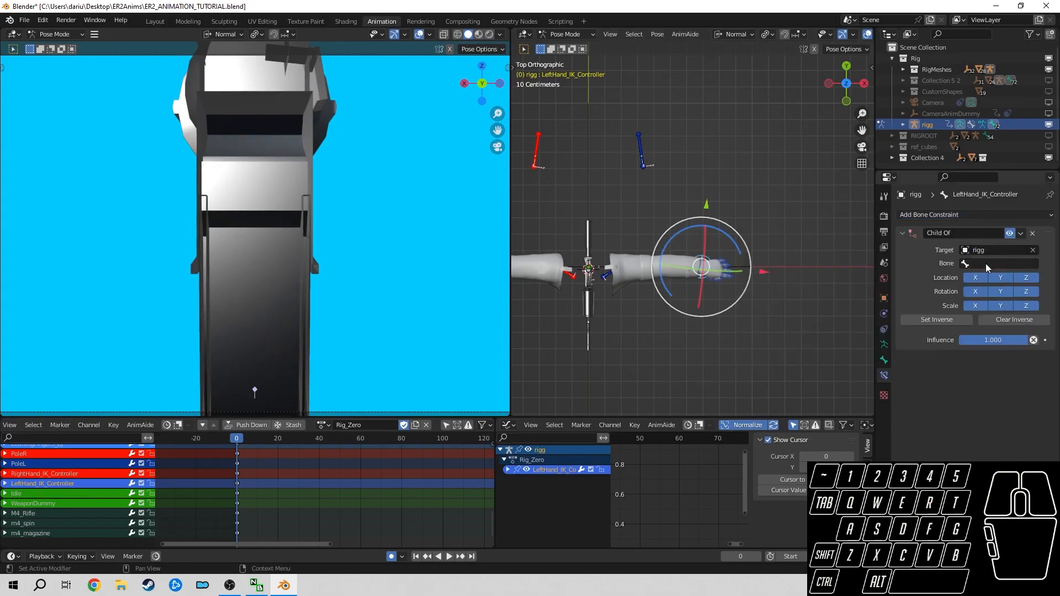
{"action": "left_click", "coordinate": [985, 265]}
{"action": "type", "text": "we"}
{"action": "left_click", "coordinate": [978, 281]}
- Add a second Child Of constraint to the LeftHand_IK_Controller bone, targeting the m4_magazine bone of rigg
{"action": "left_click", "coordinate": [963, 215]}
{"action": "left_click", "coordinate": [1009, 271]}
{"action": "left_click", "coordinate": [991, 375]}
{"action": "type", "text": "r"}
{"action": "left_click", "coordinate": [981, 392]}
{"action": "left_click", "coordinate": [981, 389]}
{"action": "type", "text": "m4"}
{"action": "left_click", "coordinate": [983, 429]}
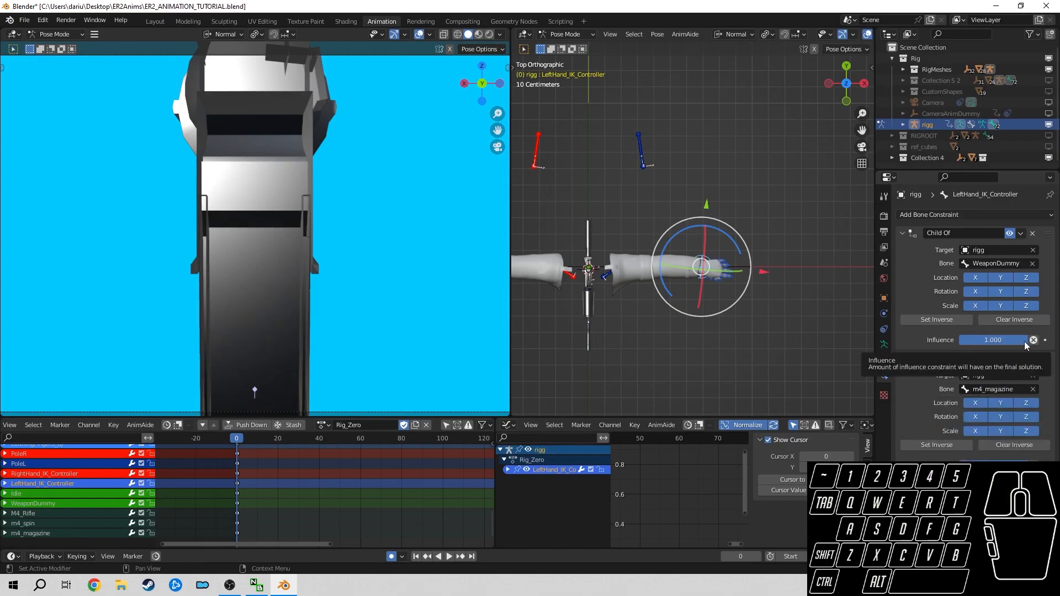
- Set the influence of the left hand's WeaponDummy Child Of constraint to 0 and clear the bone selection
{"action": "left_click_drag", "start_coordinate": [1025, 341], "coordinate": [967, 342]}
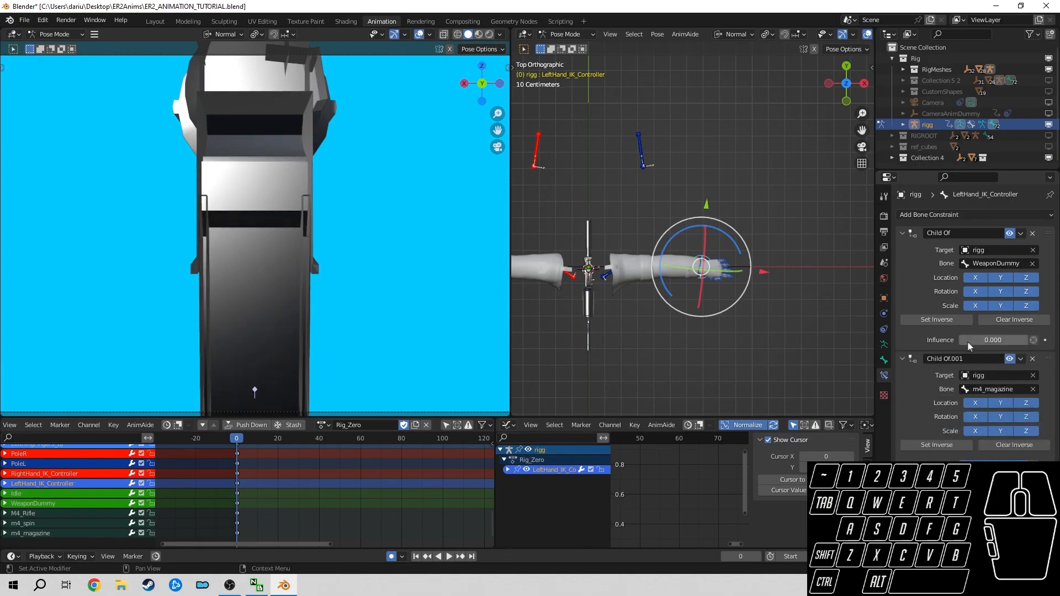
{"action": "middle_click_drag", "start_coordinate": [660, 287], "coordinate": [802, 288], "text": "shift"}
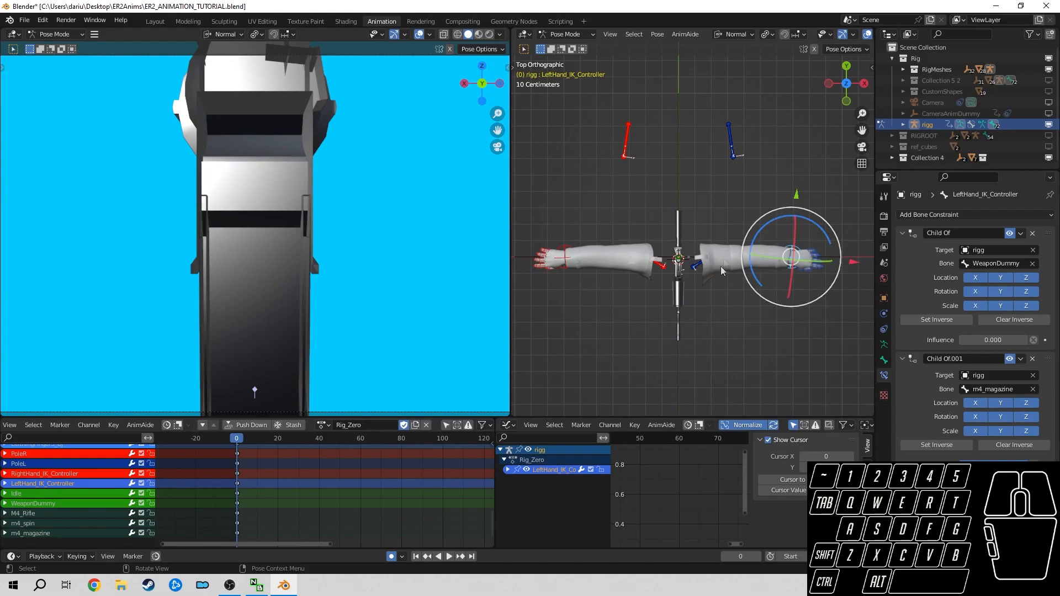
{"action": "left_click", "coordinate": [775, 345]}
- Switch the rig to the Rig_Reload_Empty action
{"action": "left_click", "coordinate": [321, 425]}
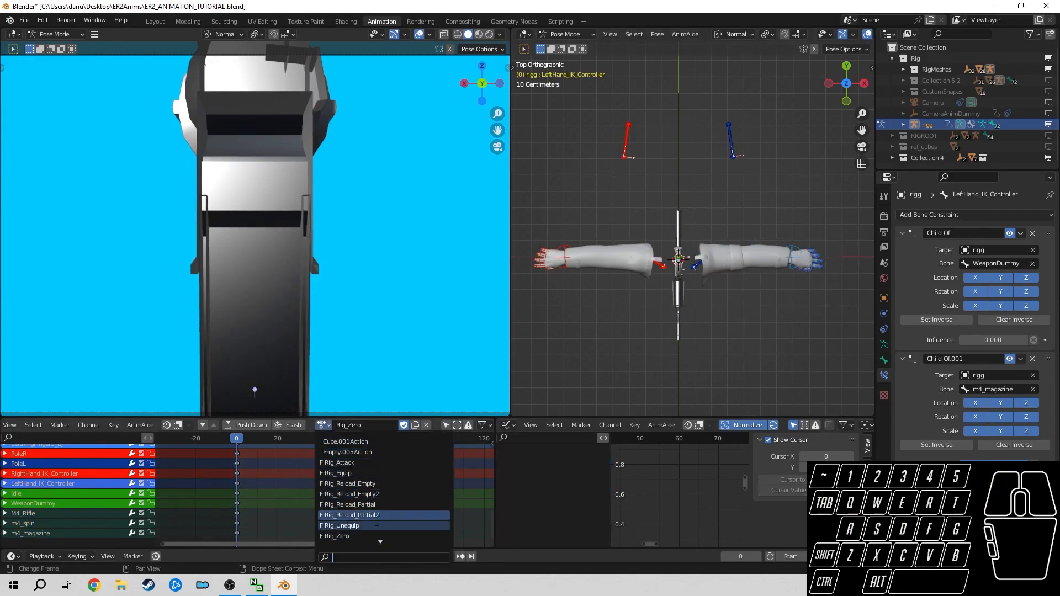
{"action": "left_click", "coordinate": [367, 483]}
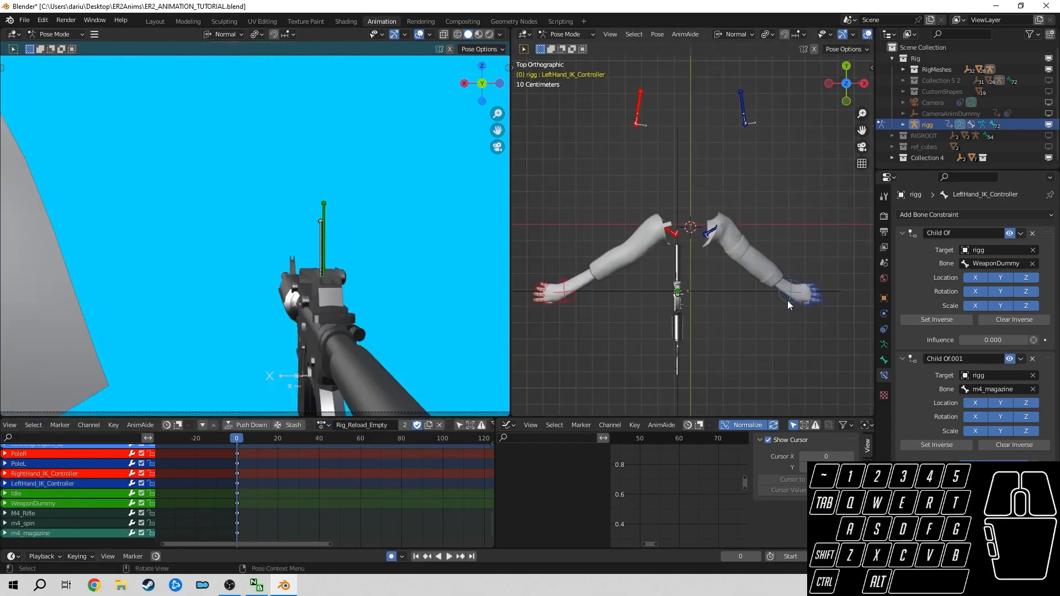
{"action": "middle_click_drag", "start_coordinate": [787, 300], "coordinate": [814, 301], "text": "shift"}
{"action": "scroll", "coordinate": [710, 330], "scroll_direction": "down", "scroll_amount": 1}
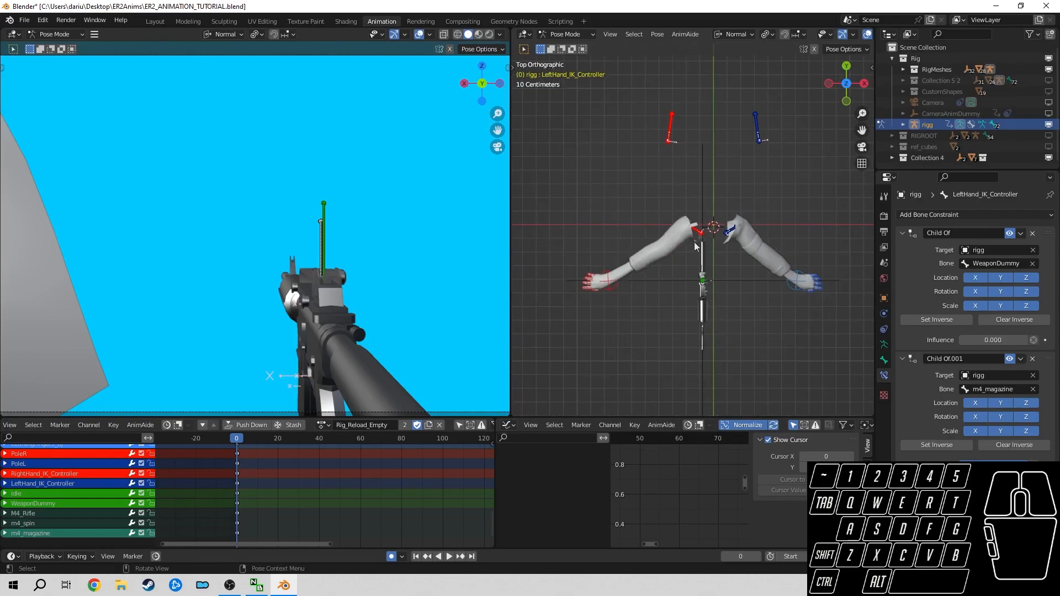
- Try clearing the transforms of the Idle bone in the Rig_Reload_Empty action
{"action": "left_click", "coordinate": [612, 289]}
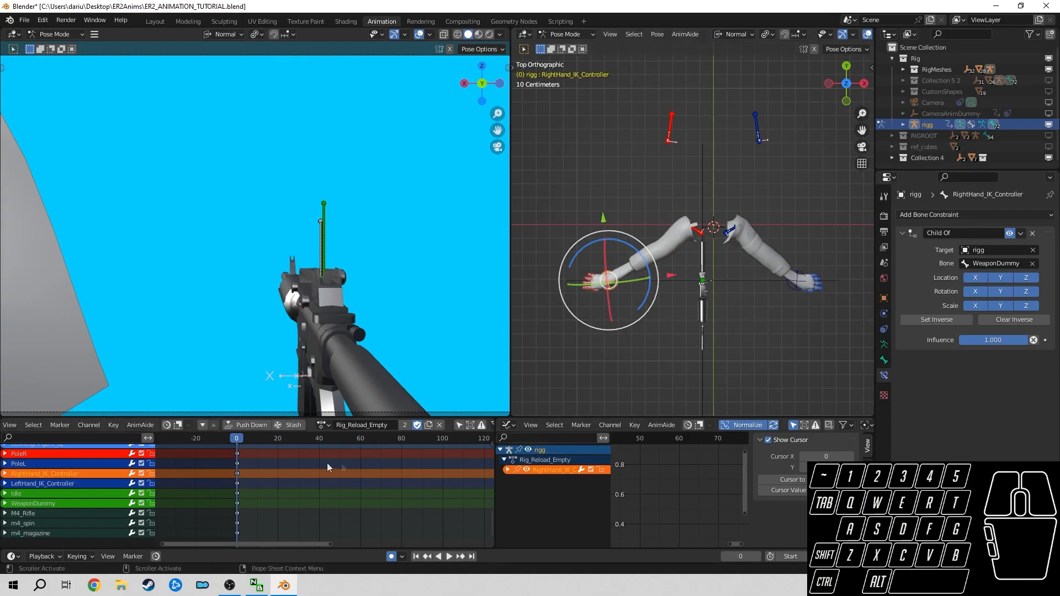
{"action": "left_click", "coordinate": [323, 205]}
{"action": "left_click", "coordinate": [51, 494]}
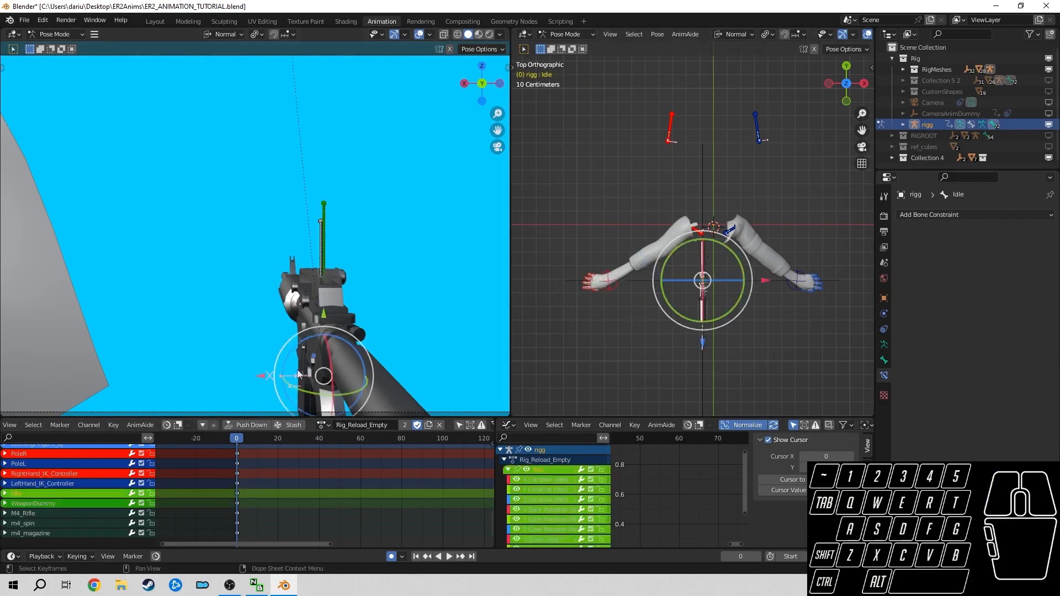
{"action": "left_click", "coordinate": [657, 34]}
{"action": "mouse_move", "coordinate": [712, 58]}
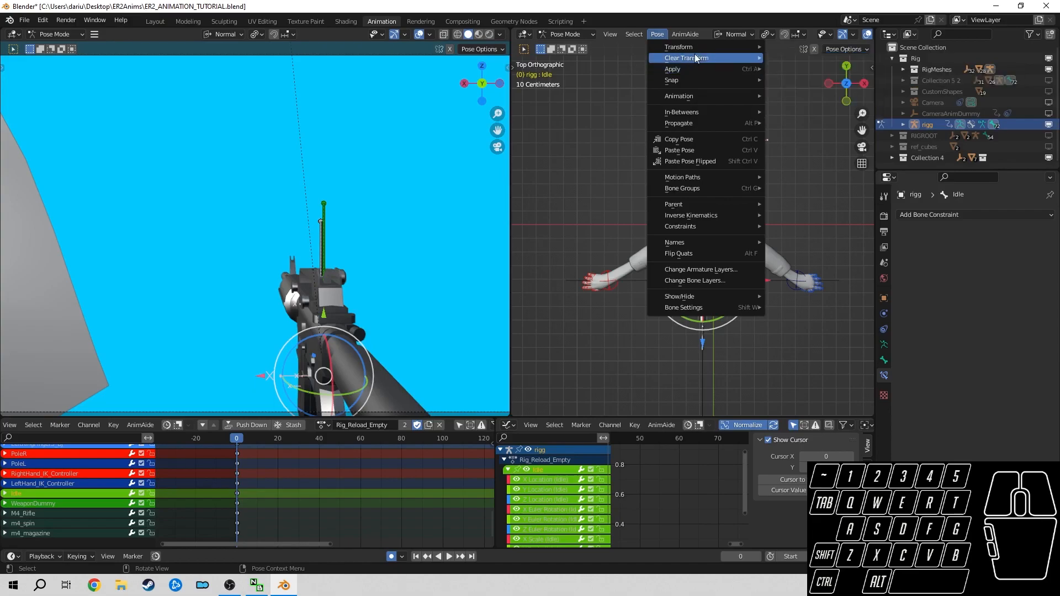
{"action": "left_click", "coordinate": [793, 56]}
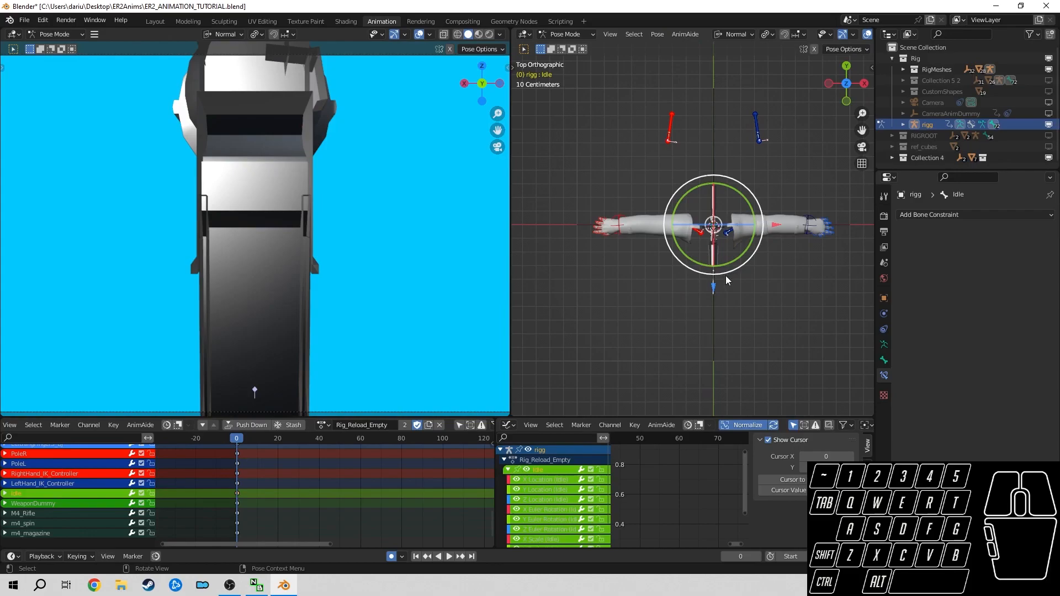
{"action": "key", "text": "ctrl+z"}
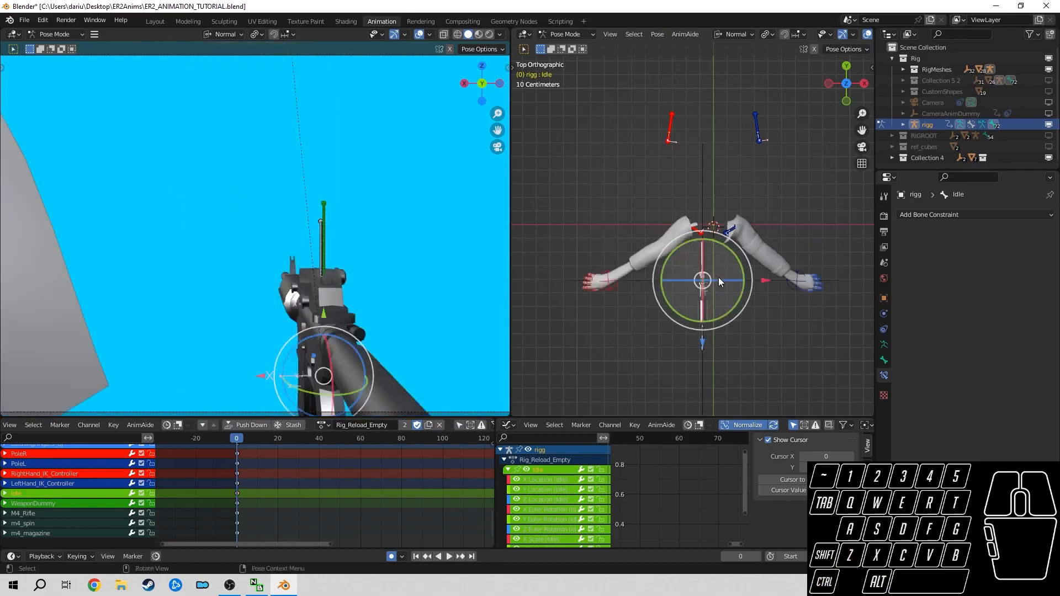
{"action": "left_click", "coordinate": [691, 334]}
- Select the LeftShoulder_BJ bone in the top view and set the transform orientation to View
{"action": "middle_click_drag", "start_coordinate": [689, 299], "coordinate": [701, 250], "text": "shift"}
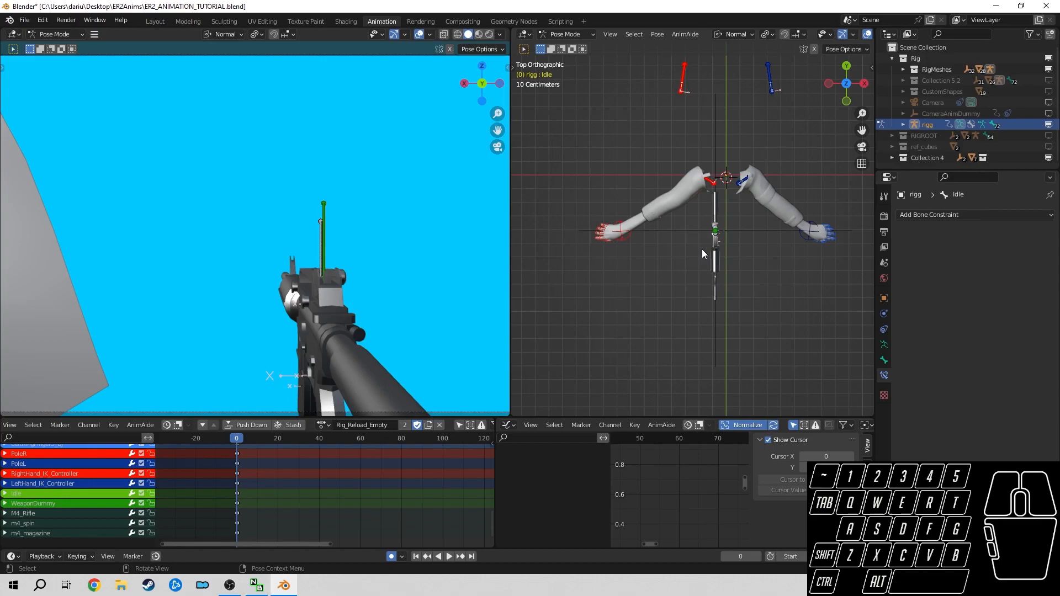
{"action": "key", "text": "KP_3"}
{"action": "middle_click_drag", "start_coordinate": [751, 278], "coordinate": [738, 214], "text": "shift"}
{"action": "scroll", "coordinate": [764, 224], "scroll_direction": "up", "scroll_amount": 5}
{"action": "scroll", "coordinate": [738, 214], "scroll_direction": "up", "scroll_amount": 3}
{"action": "left_click", "coordinate": [739, 218]}
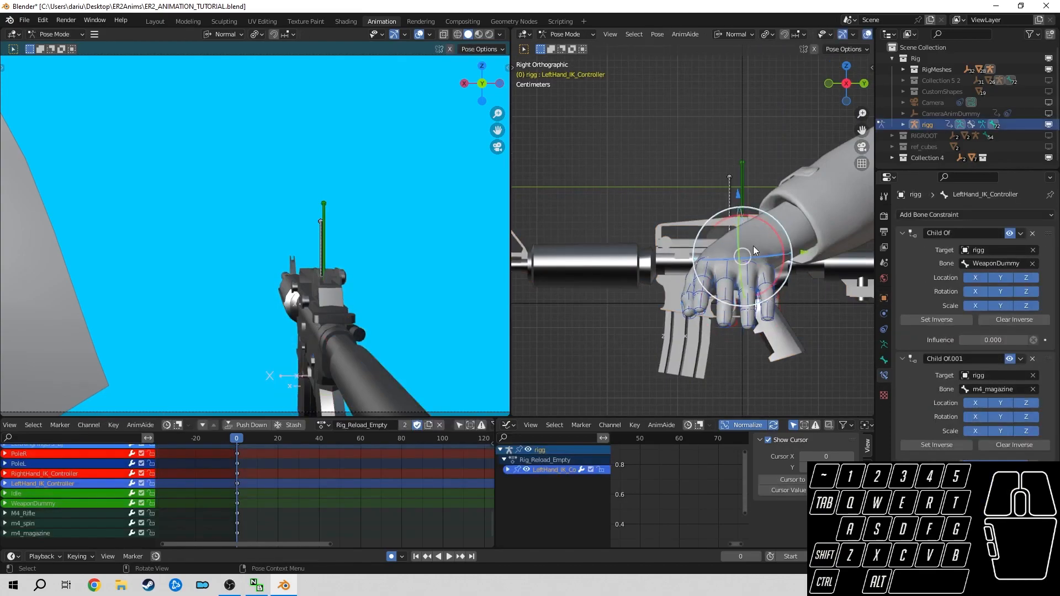
{"action": "key", "text": "KP_7"}
{"action": "left_click", "coordinate": [779, 132]}
{"action": "left_click", "coordinate": [736, 34]}
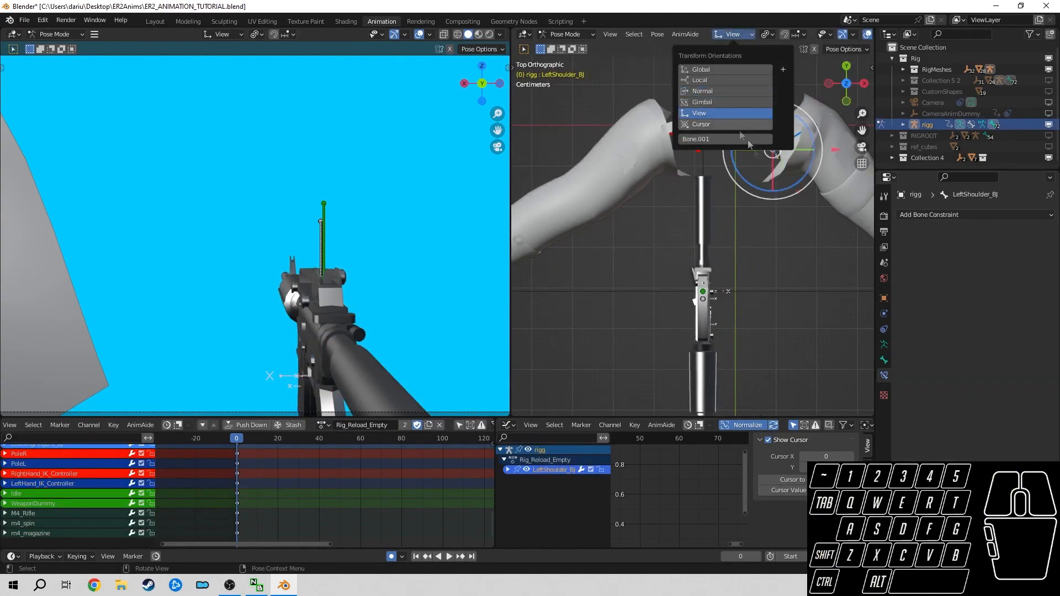
- Move the left shoulder bone forward so it sits beside the rifle's receiver
{"action": "scroll", "coordinate": [765, 221], "scroll_direction": "down", "scroll_amount": 3}
{"action": "middle_click_drag", "start_coordinate": [764, 227], "coordinate": [728, 229], "text": "shift"}
{"action": "key", "text": "g"}
{"action": "left_click", "coordinate": [729, 287]}
- Move the LeftHand_IK_Controller beside the rifle's handguard and rotate it so the fingers point toward the muzzle
{"action": "left_click", "coordinate": [801, 280]}
{"action": "key", "text": "g"}
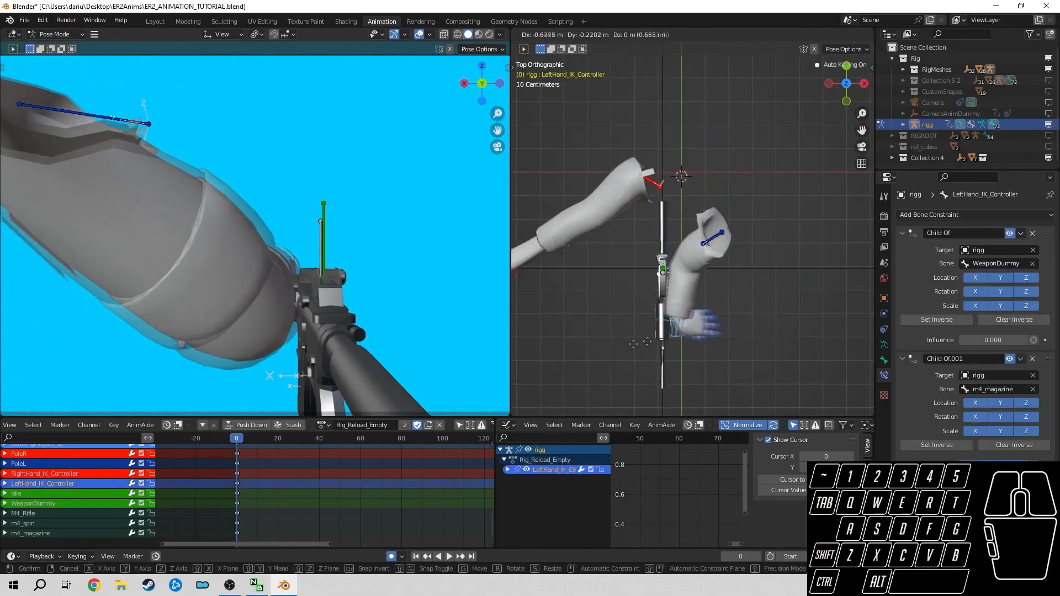
{"action": "left_click", "coordinate": [705, 246]}
{"action": "key", "text": "r"}
{"action": "key", "text": "r"}
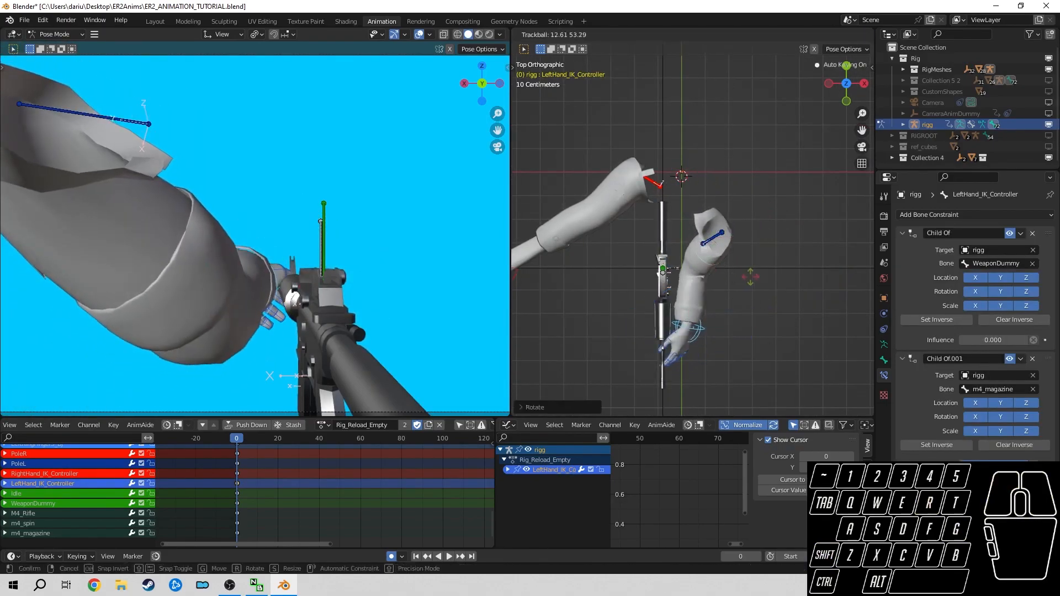
- Rotate the left hand controller in the front view and move it closer to the handguard
{"action": "key", "text": "KP_1"}
{"action": "scroll", "coordinate": [707, 251], "scroll_direction": "up", "scroll_amount": 7}
{"action": "middle_click_drag", "start_coordinate": [707, 251], "coordinate": [827, 301], "text": "shift"}
{"action": "key", "text": "r"}
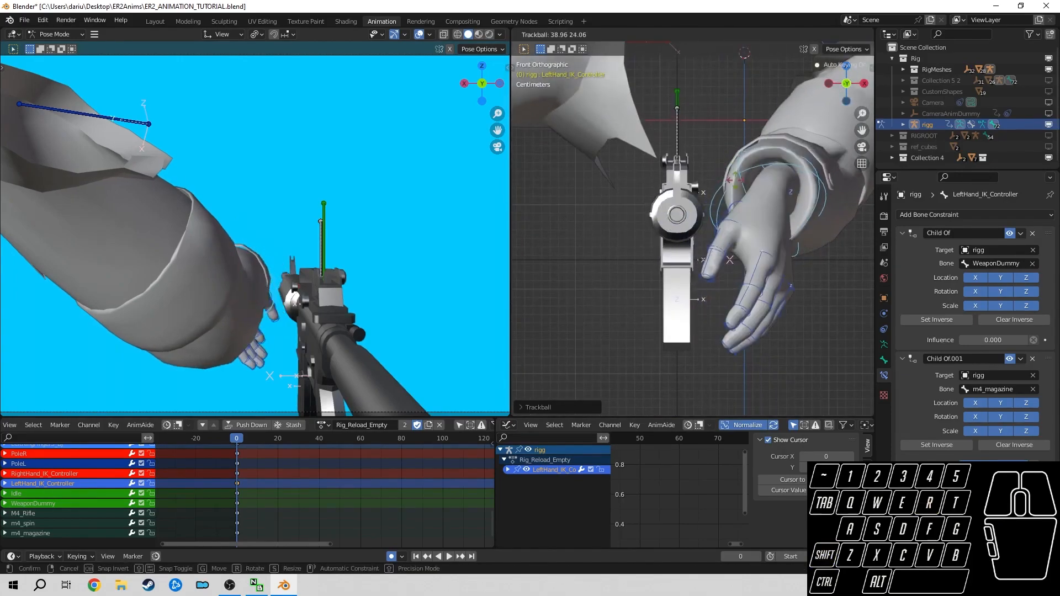
{"action": "left_click", "coordinate": [707, 125]}
{"action": "key", "text": "g"}
{"action": "left_click", "coordinate": [704, 193]}
- Rotate the left hand in the right side view and reposition it over the handguard ahead of the magazine
{"action": "key", "text": "KP_3"}
{"action": "middle_click_drag", "start_coordinate": [717, 263], "coordinate": [678, 201], "text": "shift"}
{"action": "key", "text": "r"}
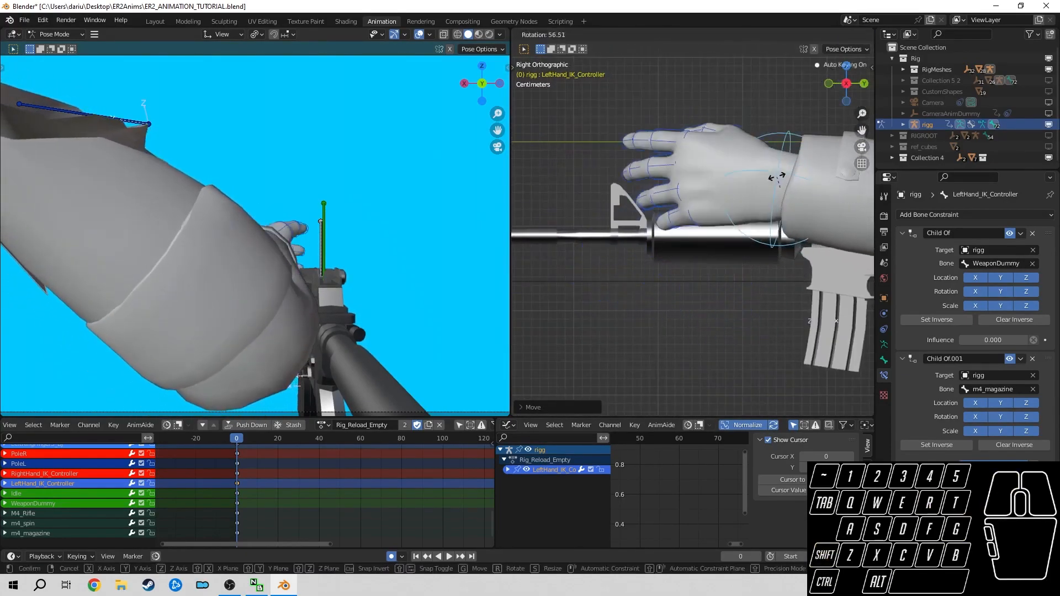
{"action": "left_click", "coordinate": [764, 181]}
{"action": "key", "text": "g"}
{"action": "left_click", "coordinate": [793, 195]}
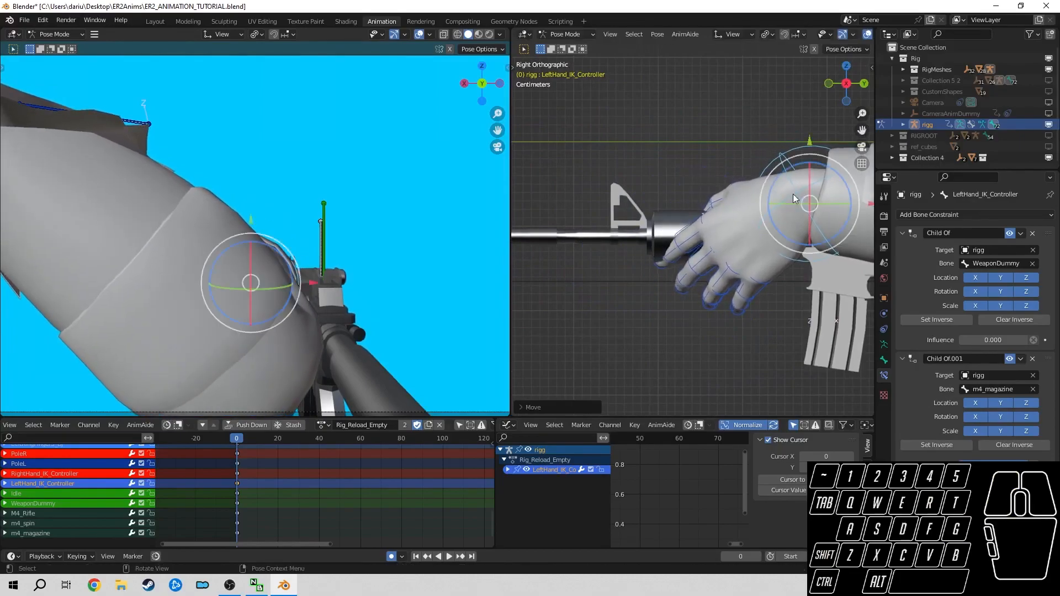
- Rotate and move the left hand in the front view so its palm faces the handguard with fingers below it
{"action": "key", "text": "KP_1"}
{"action": "key", "text": "r"}
{"action": "left_click", "coordinate": [749, 160]}
{"action": "key", "text": "g"}
{"action": "left_click", "coordinate": [754, 185]}
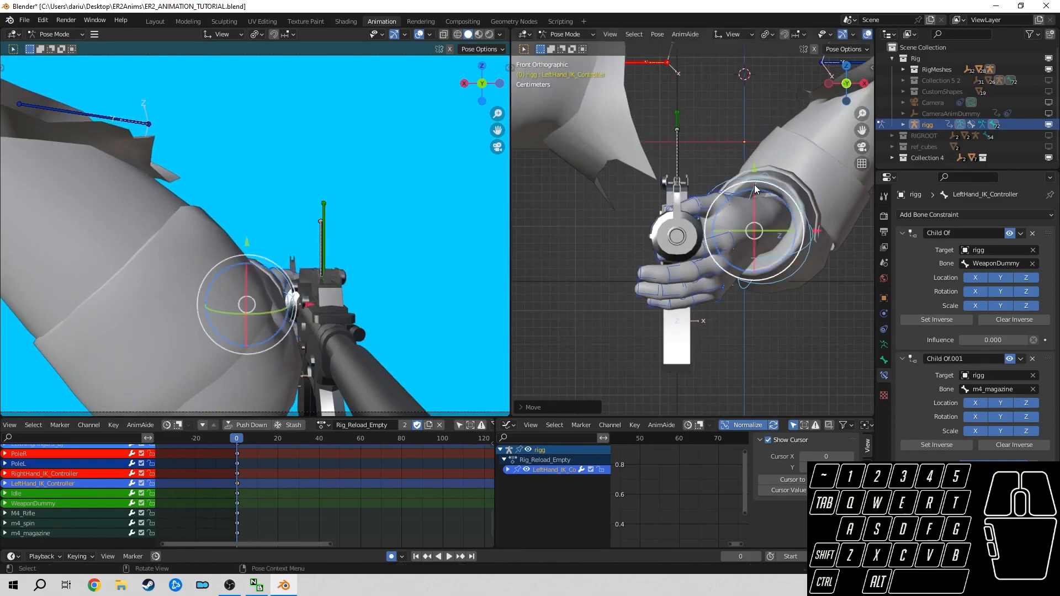
- Adjust the left hand's rotation and position along the handguard in the left side view
{"action": "left_click", "coordinate": [828, 84]}
{"action": "middle_click_drag", "start_coordinate": [698, 212], "coordinate": [709, 213], "text": "shift"}
{"action": "key", "text": "g"}
{"action": "right_click", "coordinate": [712, 195]}
{"action": "key", "text": "r"}
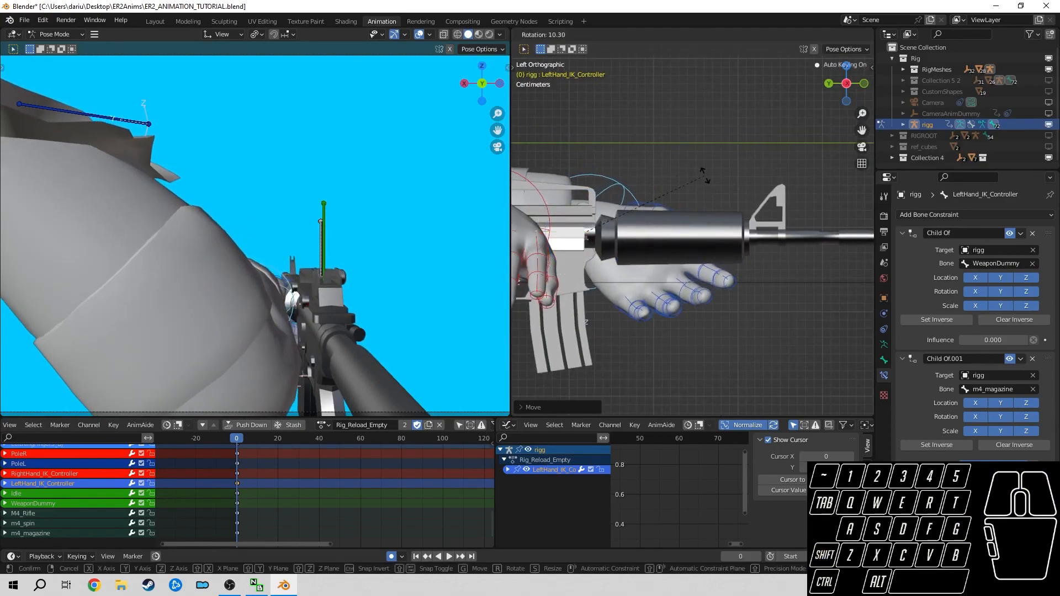
{"action": "key", "text": "g"}
{"action": "left_click", "coordinate": [722, 181]}
{"action": "key", "text": "KP_1"}
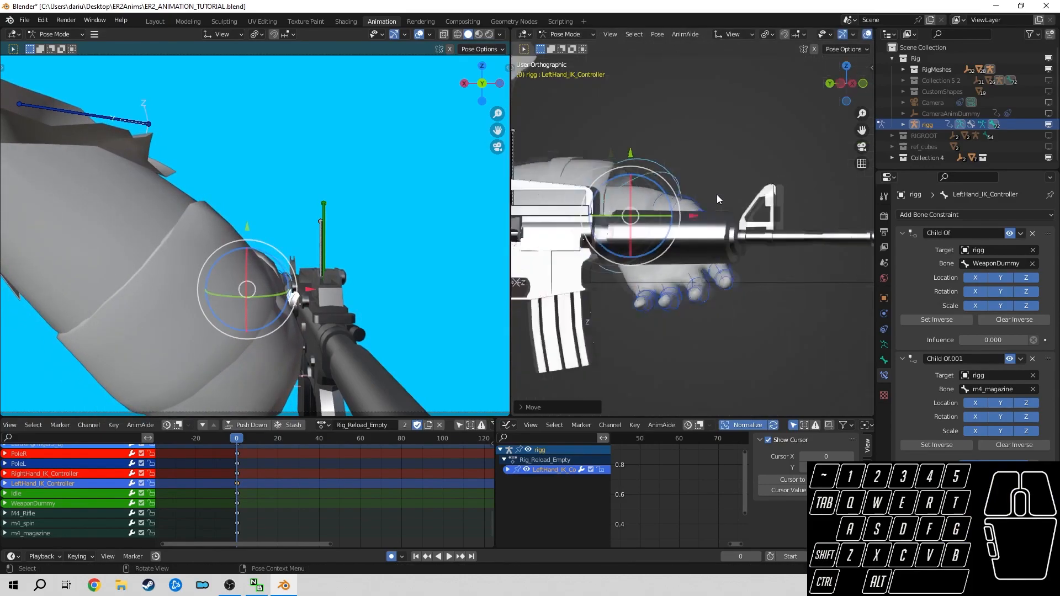
- Move the left shoulder bone down in the front view and outward from the rifle in the top view
{"action": "middle_click_drag", "start_coordinate": [716, 194], "coordinate": [720, 219], "text": "shift"}
{"action": "scroll", "coordinate": [728, 216], "scroll_direction": "down", "scroll_amount": 3}
{"action": "left_click", "coordinate": [758, 153]}
{"action": "middle_click_drag", "start_coordinate": [758, 162], "coordinate": [758, 145], "text": "shift"}
{"action": "left_click_drag", "start_coordinate": [750, 70], "coordinate": [766, 157]}
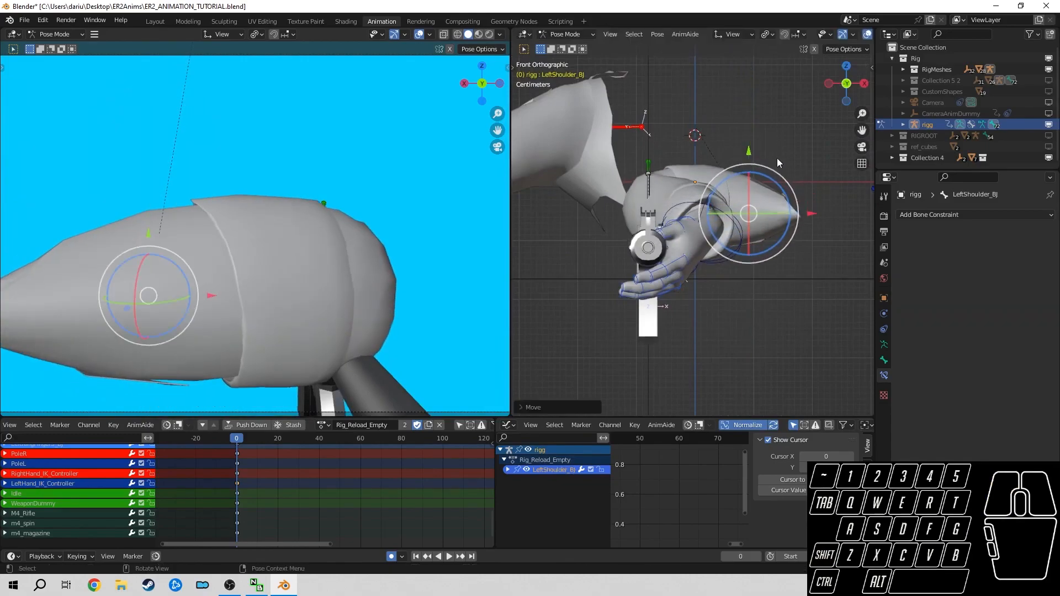
{"action": "key", "text": "KP_7"}
{"action": "middle_click_drag", "start_coordinate": [755, 176], "coordinate": [706, 218], "text": "shift"}
{"action": "left_click_drag", "start_coordinate": [764, 218], "coordinate": [829, 220]}
{"action": "scroll", "coordinate": [829, 220], "scroll_direction": "down", "scroll_amount": 3}
{"action": "key", "text": "KP_1"}
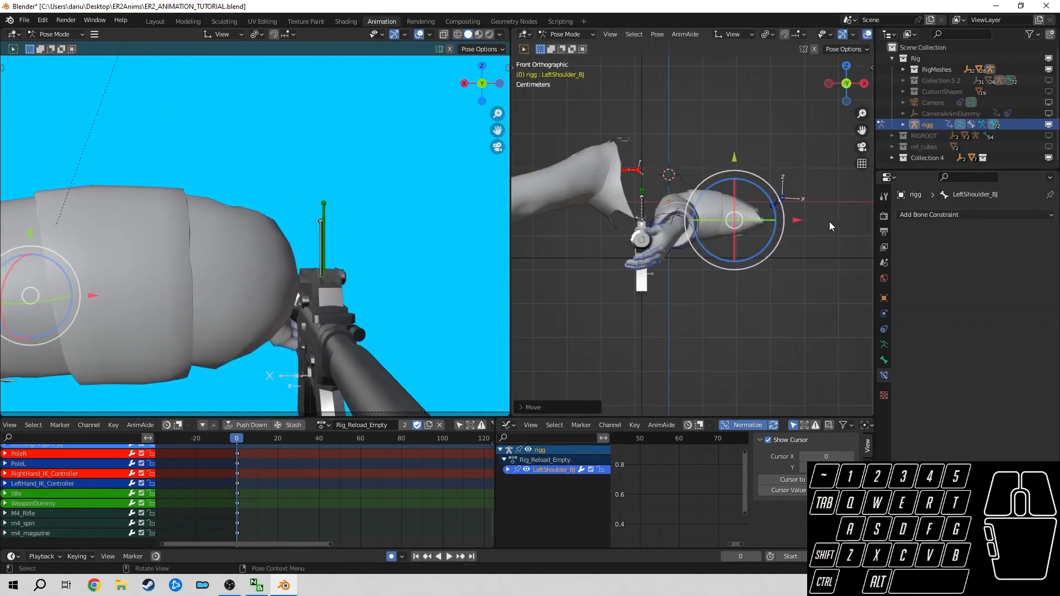
- Lower the left elbow pole PoleL in the front view and reposition it in the top view
{"action": "left_click", "coordinate": [783, 196]}
{"action": "key", "text": "g"}
{"action": "left_click", "coordinate": [765, 349]}
{"action": "key", "text": "KP_7"}
{"action": "key", "text": "g"}
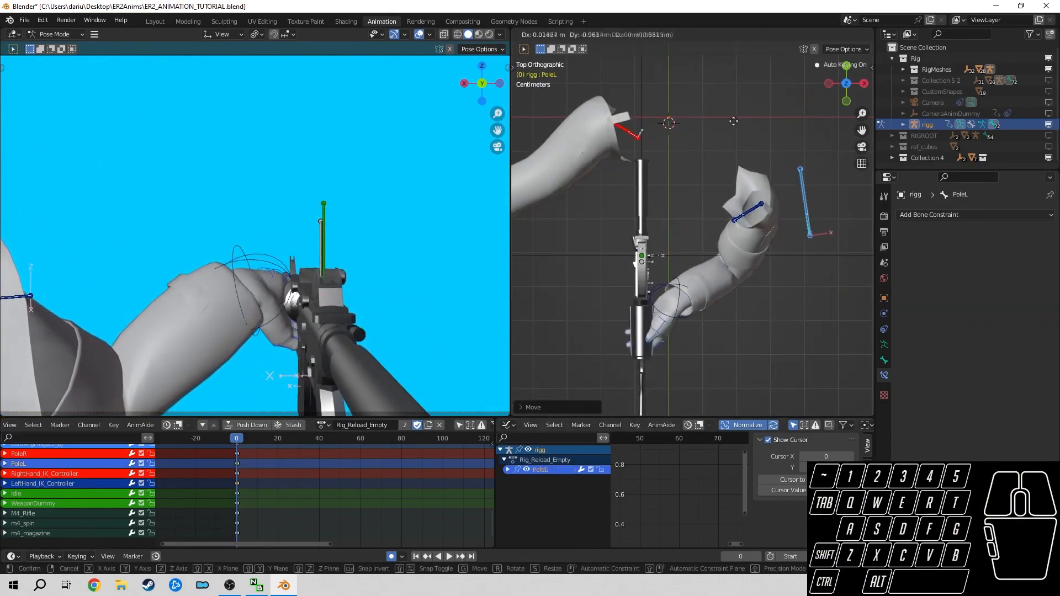
{"action": "left_click", "coordinate": [741, 181]}
- Select the left shoulder bone and reposition it along the arm and vertically in the right side view
{"action": "middle_click_drag", "start_coordinate": [742, 181], "coordinate": [652, 258]}
{"action": "left_click", "coordinate": [651, 258]}
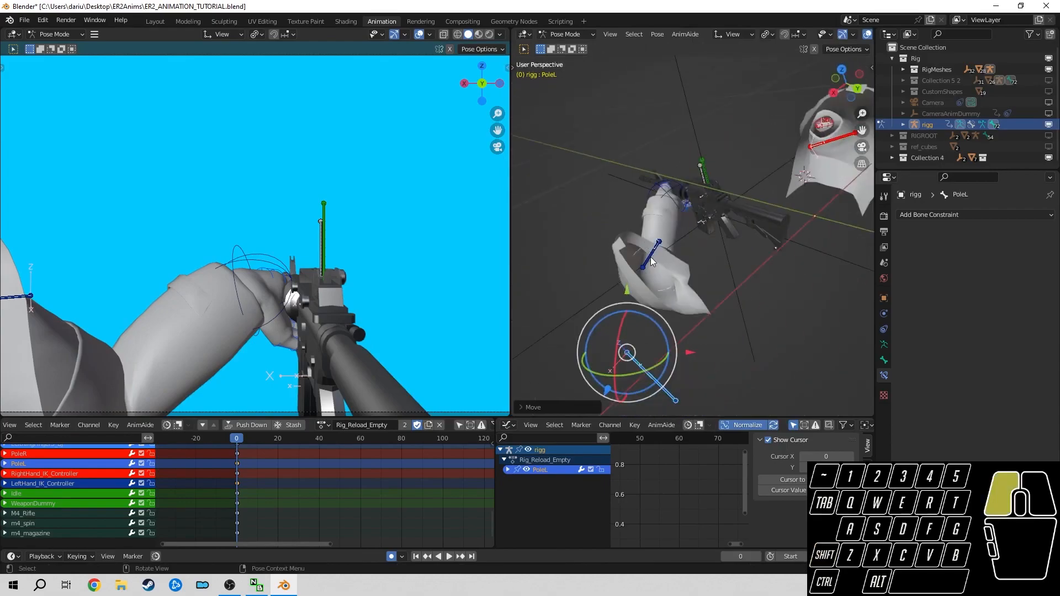
{"action": "key", "text": "KP_3"}
{"action": "left_click_drag", "start_coordinate": [769, 214], "coordinate": [793, 214]}
{"action": "left_click_drag", "start_coordinate": [730, 153], "coordinate": [741, 184]}
- Rotate LeftHand_IK_Controller in the right side view and move the hand onto the handguard
{"action": "left_click", "coordinate": [622, 222]}
{"action": "left_click", "coordinate": [622, 221]}
{"action": "scroll", "coordinate": [622, 221], "scroll_direction": "up", "scroll_amount": 3}
{"action": "middle_click_drag", "start_coordinate": [622, 221], "coordinate": [701, 183], "text": "shift"}
{"action": "key", "text": "r"}
{"action": "left_click", "coordinate": [698, 132]}
{"action": "key", "text": "g"}
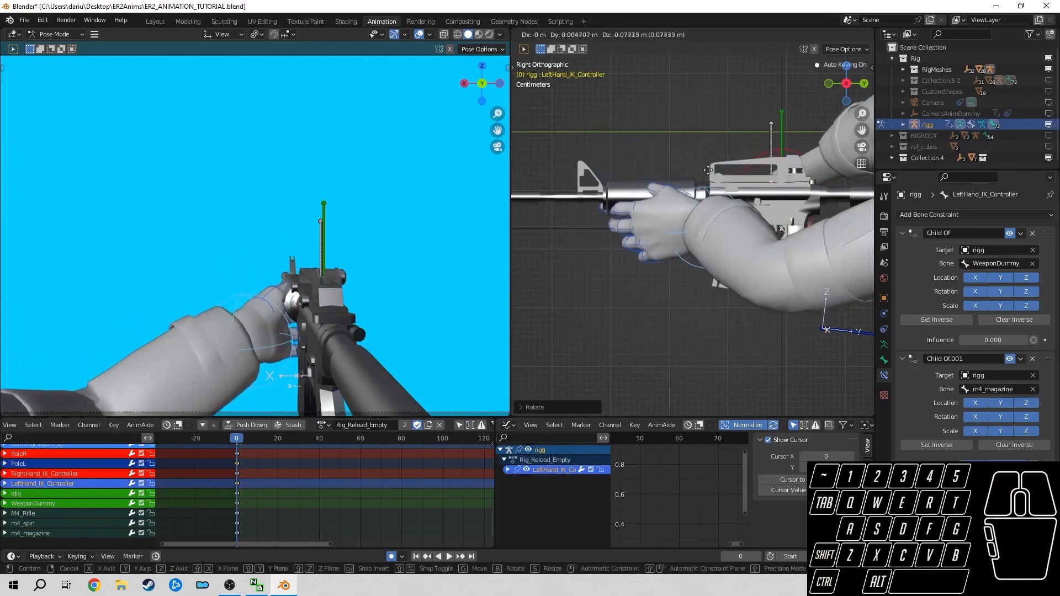
{"action": "left_click", "coordinate": [709, 179]}
- Trackball-rotate the left hand controller in the front view and move the hand up beneath the handguard
{"action": "key", "text": "KP_1"}
{"action": "key", "text": "r"}
{"action": "key", "text": "r"}
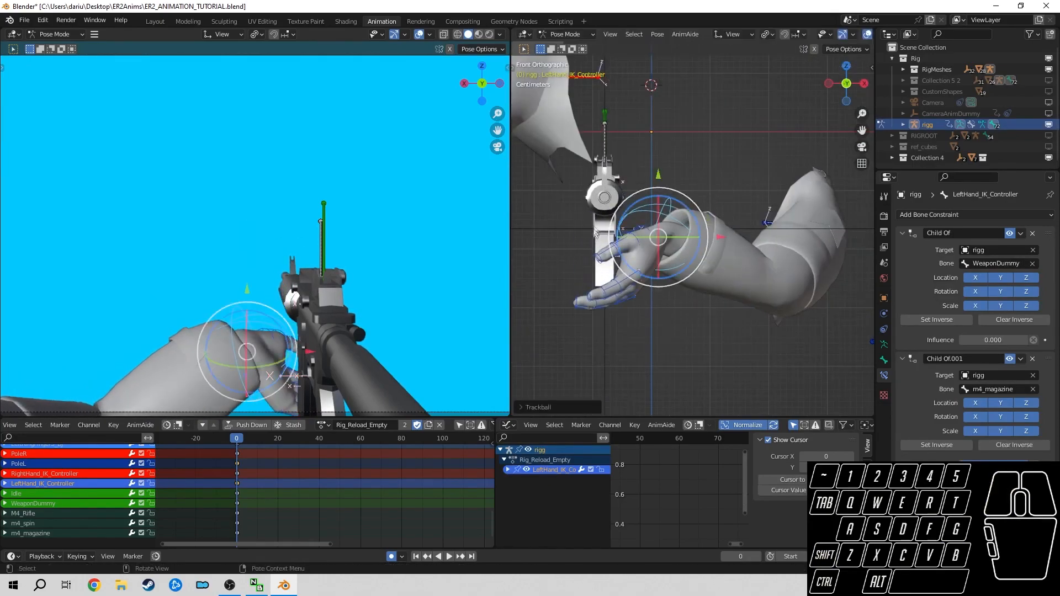
{"action": "key", "text": "g"}
{"action": "left_click", "coordinate": [605, 209]}
- Rotate the left hand controller in the top view and move it sideways against the handguard
{"action": "key", "text": "KP_7"}
{"action": "key", "text": "r"}
{"action": "left_click", "coordinate": [645, 161]}
{"action": "key", "text": "g"}
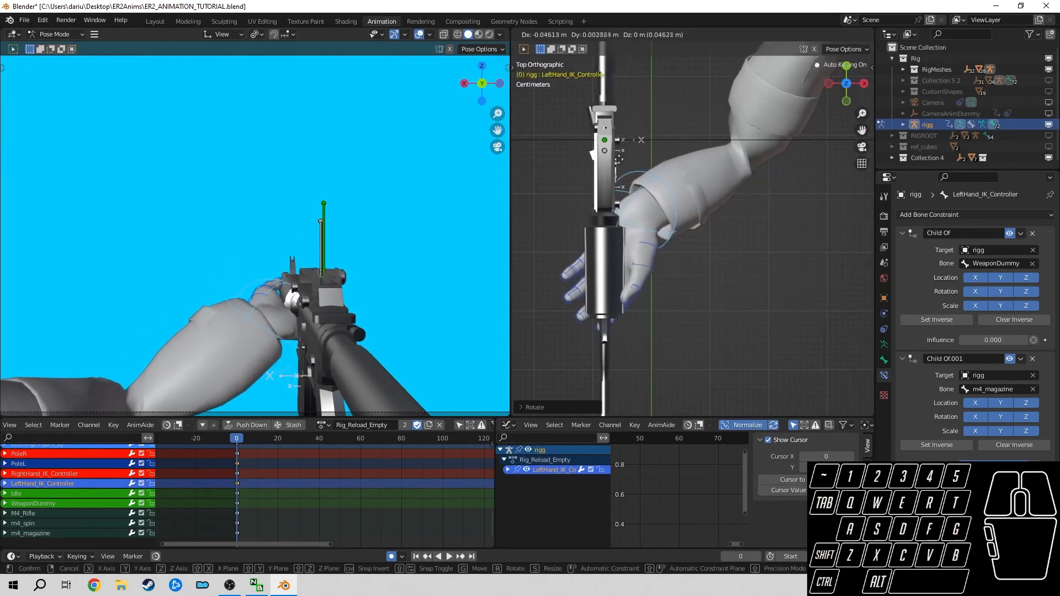
{"action": "left_click", "coordinate": [617, 160]}
- Switch the transform orientation to Normal and rotate the left thumb's tip bone alongside the handguard in the top view
{"action": "middle_click_drag", "start_coordinate": [635, 166], "coordinate": [662, 142], "text": "shift"}
{"action": "left_click", "coordinate": [733, 34]}
{"action": "left_click", "coordinate": [730, 90]}
{"action": "scroll", "coordinate": [676, 243], "scroll_direction": "up", "scroll_amount": 4}
{"action": "middle_click_drag", "start_coordinate": [675, 259], "coordinate": [709, 223], "text": "shift"}
{"action": "left_click", "coordinate": [682, 190]}
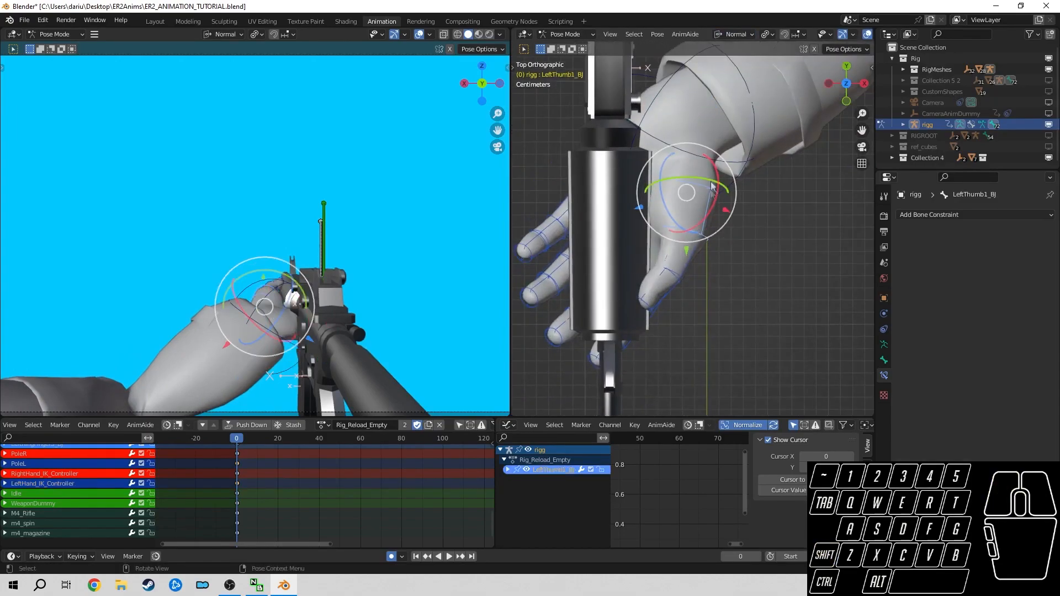
{"action": "left_click", "coordinate": [685, 291]}
{"action": "left_click_drag", "start_coordinate": [728, 255], "coordinate": [723, 246]}
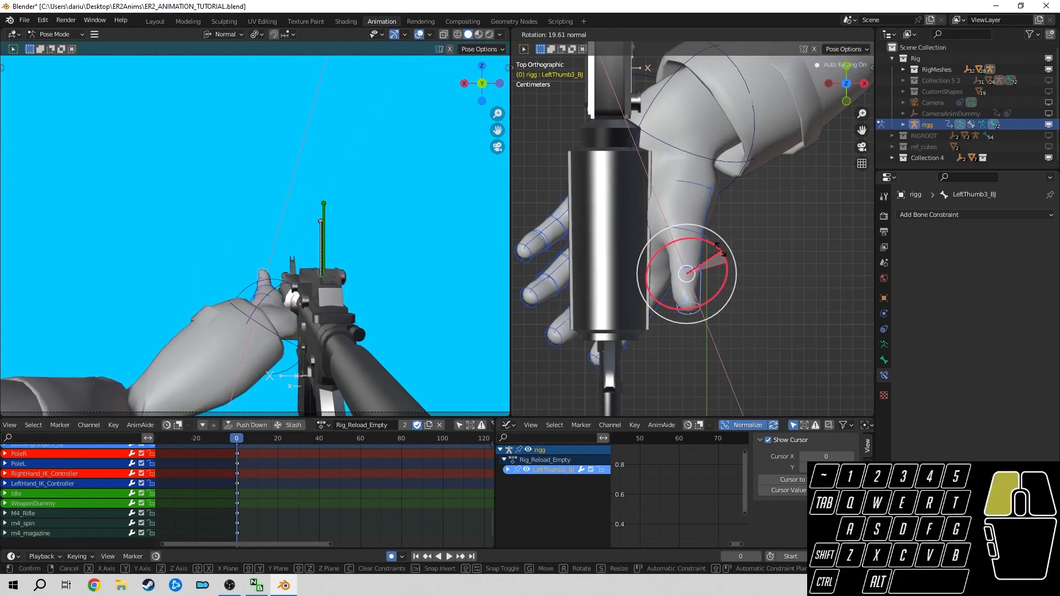
{"action": "left_click_drag", "start_coordinate": [719, 250], "coordinate": [720, 253]}
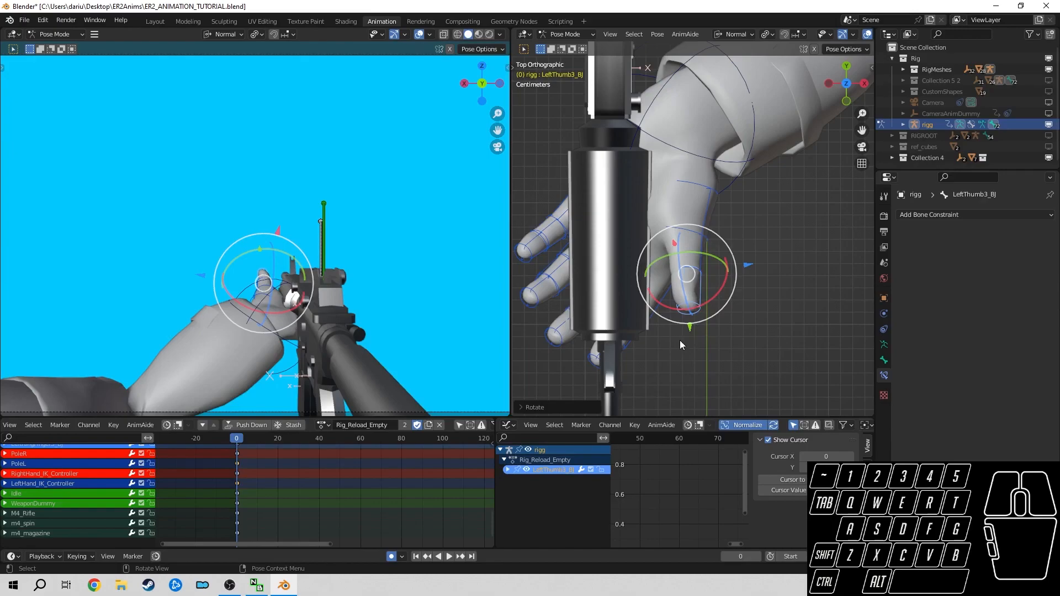
- Rotate the left thumb's middle bone, LeftThumb2_BJ, toward the handguard
{"action": "middle_click_drag", "start_coordinate": [683, 356], "coordinate": [706, 217]}
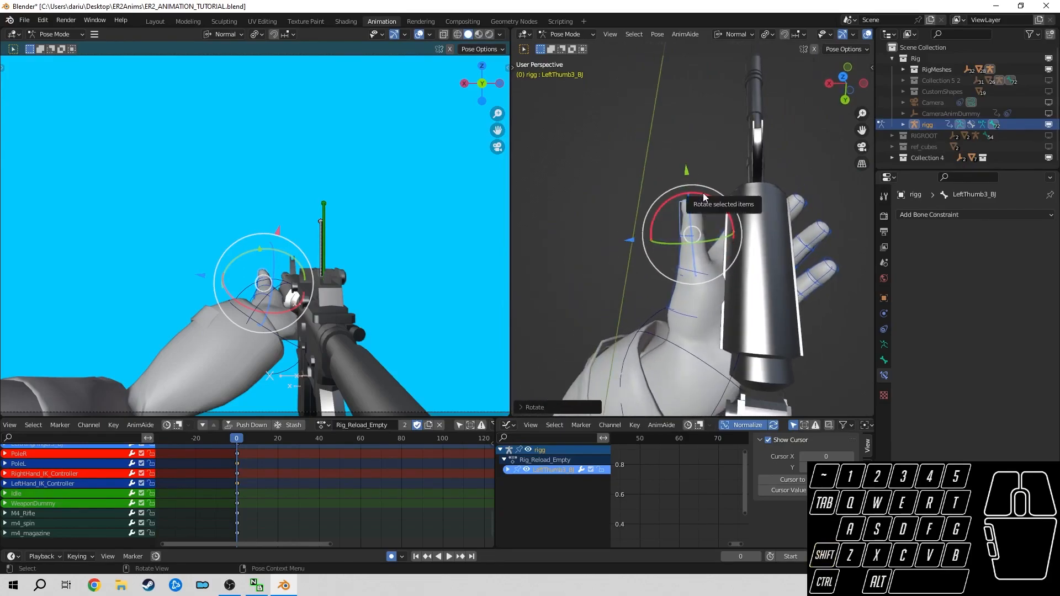
{"action": "left_click", "coordinate": [678, 243]}
{"action": "middle_click_drag", "start_coordinate": [679, 243], "coordinate": [687, 232]}
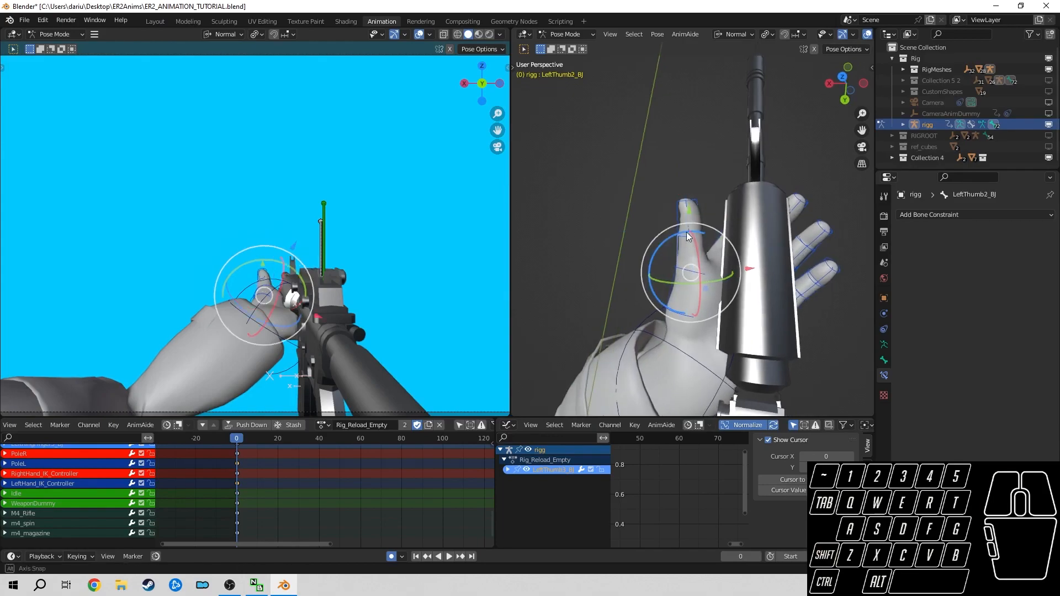
{"action": "left_click_drag", "start_coordinate": [676, 233], "coordinate": [690, 241]}
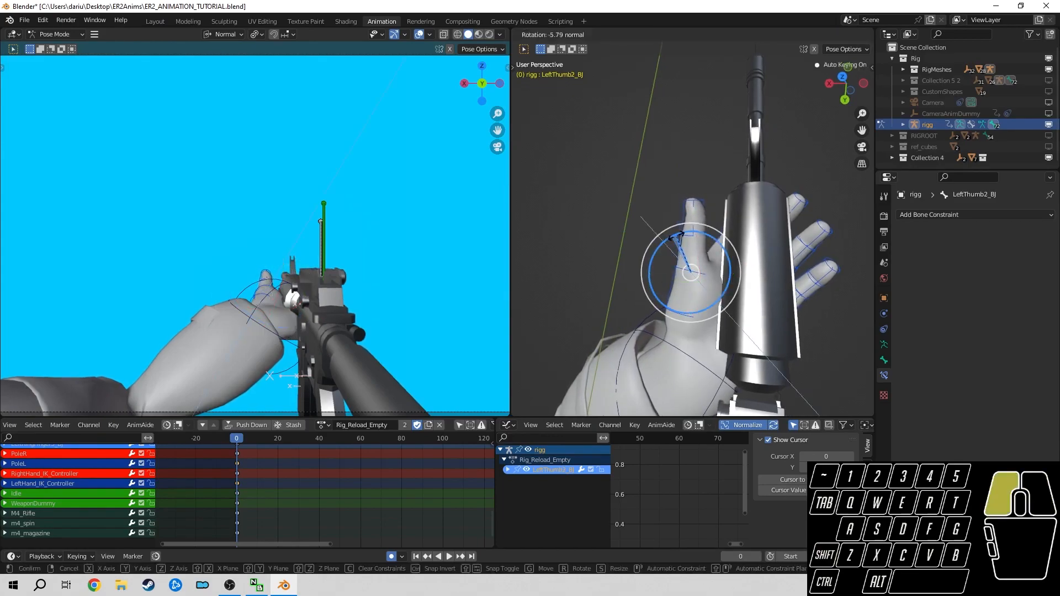
{"action": "left_click_drag", "start_coordinate": [678, 238], "coordinate": [687, 246]}
- Rotate the left thumb's bones, including its base, from several angles so the thumb lies beside the handguard
{"action": "middle_click_drag", "start_coordinate": [694, 286], "coordinate": [795, 167]}
{"action": "left_click", "coordinate": [848, 82]}
{"action": "left_click_drag", "start_coordinate": [745, 299], "coordinate": [709, 291]}
{"action": "left_click", "coordinate": [670, 269]}
{"action": "left_click", "coordinate": [746, 266]}
{"action": "middle_click_drag", "start_coordinate": [761, 267], "coordinate": [734, 294]}
{"action": "left_click_drag", "start_coordinate": [745, 295], "coordinate": [740, 301]}
{"action": "middle_click_drag", "start_coordinate": [740, 301], "coordinate": [708, 298]}
{"action": "left_click_drag", "start_coordinate": [706, 280], "coordinate": [696, 266]}
{"action": "middle_click_drag", "start_coordinate": [718, 217], "coordinate": [709, 243]}
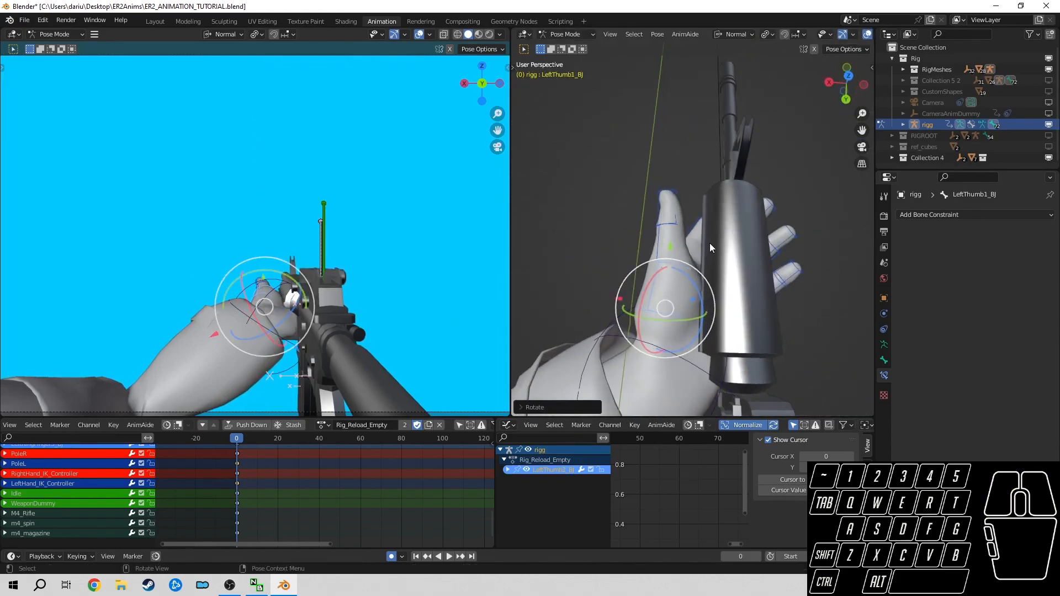
- Rotate and move the left hand controller closer to the handguard in the top view, and reposition it in the right side view
{"action": "key", "text": "KP_7"}
{"action": "key", "text": "r"}
{"action": "left_click", "coordinate": [763, 130]}
{"action": "key", "text": "g"}
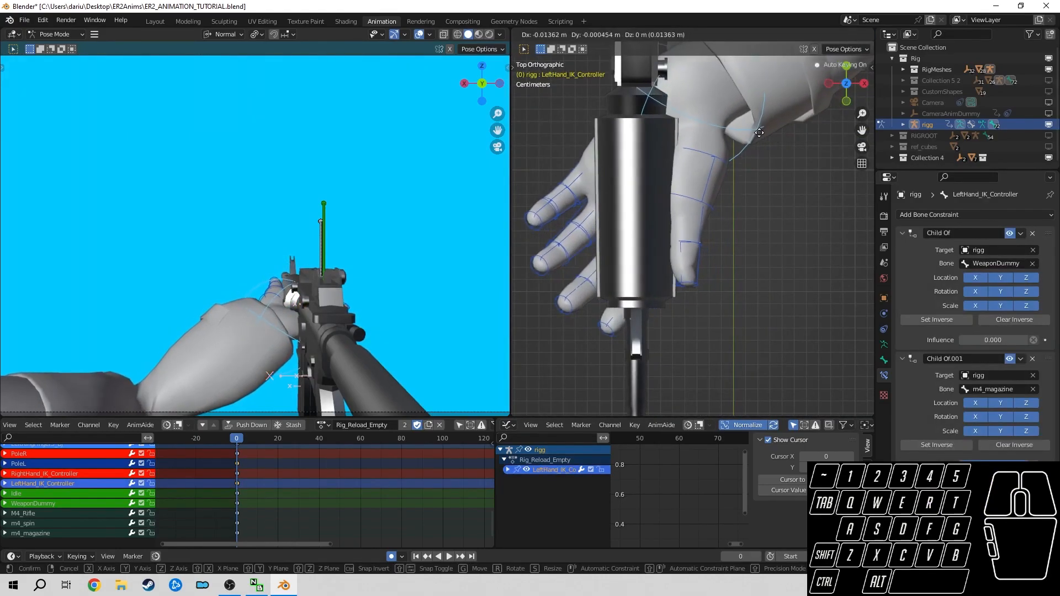
{"action": "left_click", "coordinate": [743, 121]}
{"action": "key", "text": "KP_3"}
{"action": "key", "text": "g"}
{"action": "left_click", "coordinate": [711, 234]}
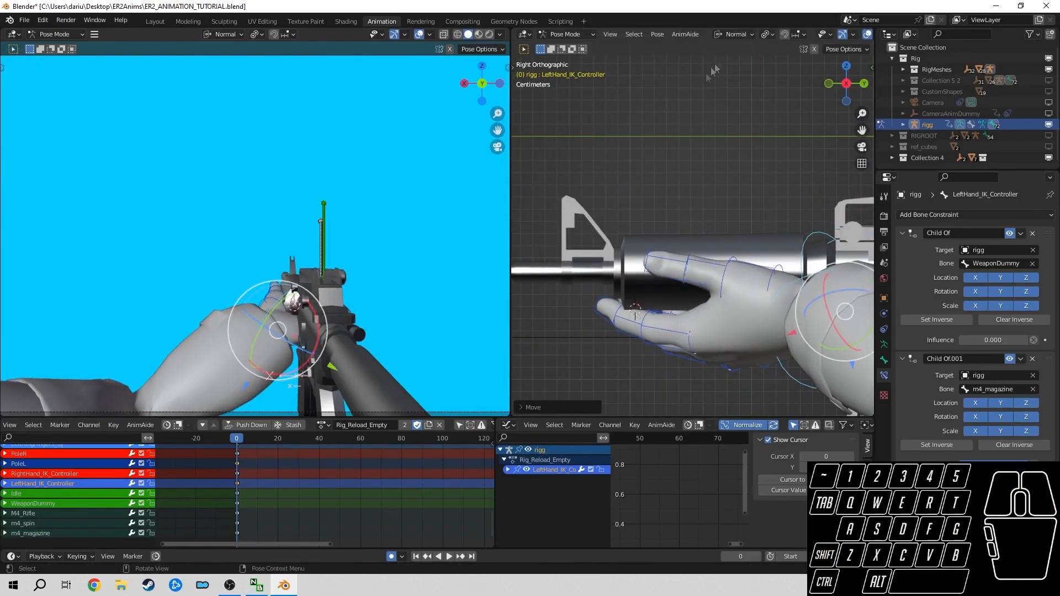
- Set the pivot point to 3D Cursor, and rotate and slide the left hand along the handguard in the right side view
{"action": "left_click", "coordinate": [768, 35]}
{"action": "left_click", "coordinate": [784, 76]}
{"action": "key", "text": "r"}
{"action": "left_click", "coordinate": [678, 181]}
{"action": "key", "text": "g"}
{"action": "left_click", "coordinate": [697, 163]}
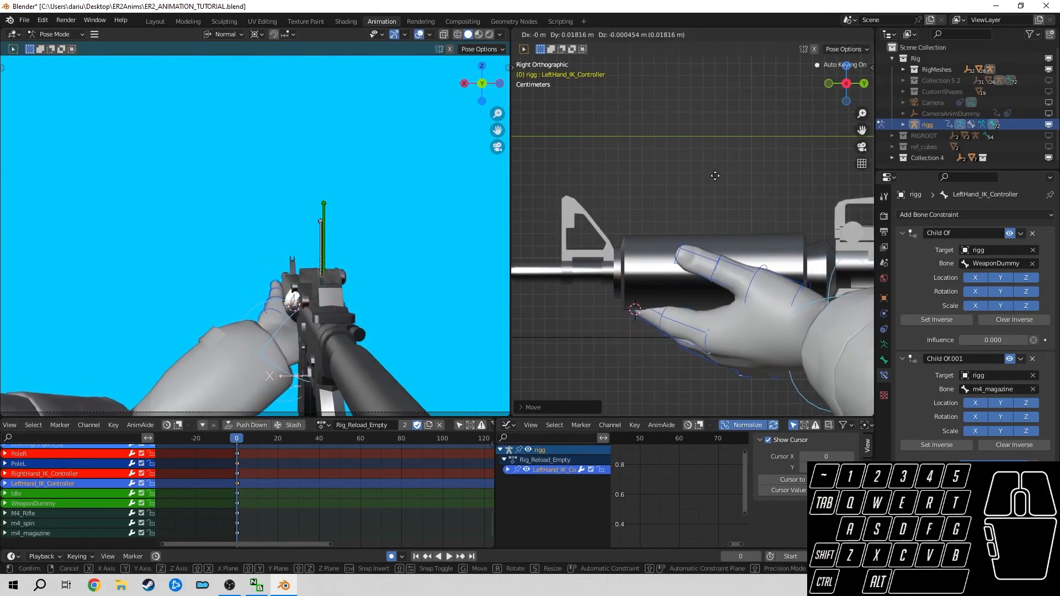
{"action": "key", "text": "r"}
{"action": "left_click", "coordinate": [745, 156]}
- Set the pivot point to Individual Origins and rotate the front finger of the left hand below the handguard
{"action": "left_click", "coordinate": [767, 35]}
{"action": "left_click", "coordinate": [800, 71]}
{"action": "left_click", "coordinate": [688, 321]}
{"action": "middle_click_drag", "start_coordinate": [678, 288], "coordinate": [704, 240], "text": "shift"}
{"action": "key", "text": "r"}
{"action": "left_click", "coordinate": [652, 200]}
{"action": "left_click_drag", "start_coordinate": [702, 264], "coordinate": [687, 249]}
{"action": "middle_click_drag", "start_coordinate": [687, 248], "coordinate": [660, 243]}
{"action": "key", "text": "KP_5"}
- Rotate further finger bones of the left hand from below so they curl around the handguard
{"action": "left_click", "coordinate": [661, 245]}
{"action": "left_click_drag", "start_coordinate": [705, 281], "coordinate": [658, 305]}
{"action": "left_click", "coordinate": [626, 255]}
{"action": "left_click", "coordinate": [596, 267]}
{"action": "left_click_drag", "start_coordinate": [570, 312], "coordinate": [566, 302]}
{"action": "middle_click_drag", "start_coordinate": [574, 300], "coordinate": [665, 237]}
{"action": "left_click_drag", "start_coordinate": [684, 292], "coordinate": [680, 295]}
- Adjust the curl of the neighbouring left finger and rotate the middle finger's base bone, LeftMiddleFinger1_BJ
{"action": "middle_click_drag", "start_coordinate": [681, 292], "coordinate": [693, 271]}
{"action": "left_click", "coordinate": [682, 248]}
{"action": "left_click_drag", "start_coordinate": [704, 296], "coordinate": [710, 290]}
{"action": "middle_click_drag", "start_coordinate": [710, 287], "coordinate": [718, 265]}
{"action": "left_click", "coordinate": [712, 240]}
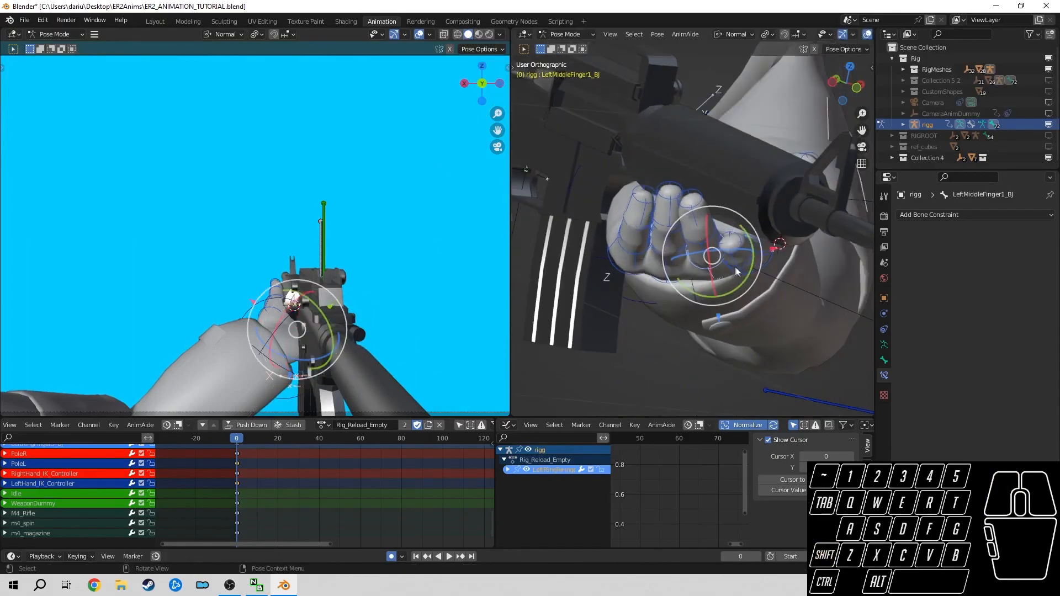
{"action": "left_click_drag", "start_coordinate": [736, 272], "coordinate": [738, 269]}
{"action": "middle_click_drag", "start_coordinate": [738, 267], "coordinate": [685, 221]}
- Move the left hand controller in the front view and rotate it around the 3D Cursor pivot to seat the palm under the handguard
{"action": "left_click", "coordinate": [774, 228]}
{"action": "middle_click_drag", "start_coordinate": [773, 228], "coordinate": [745, 204]}
{"action": "left_click", "coordinate": [849, 86]}
{"action": "key", "text": "g"}
{"action": "left_click", "coordinate": [740, 204]}
{"action": "left_click", "coordinate": [828, 83]}
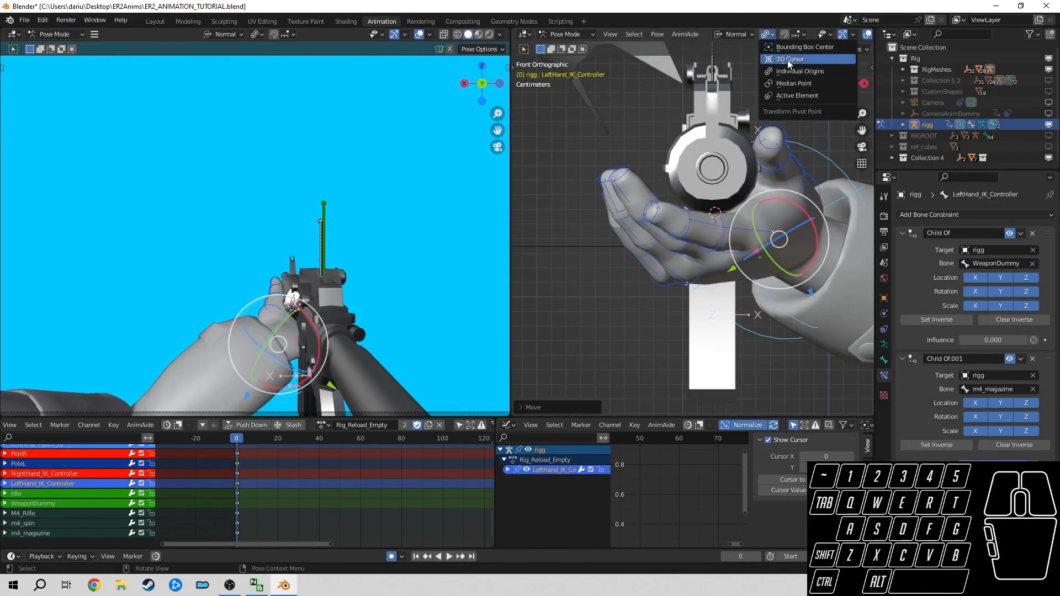
{"action": "left_click", "coordinate": [787, 59]}
{"action": "key", "text": "r"}
{"action": "key", "text": "g"}
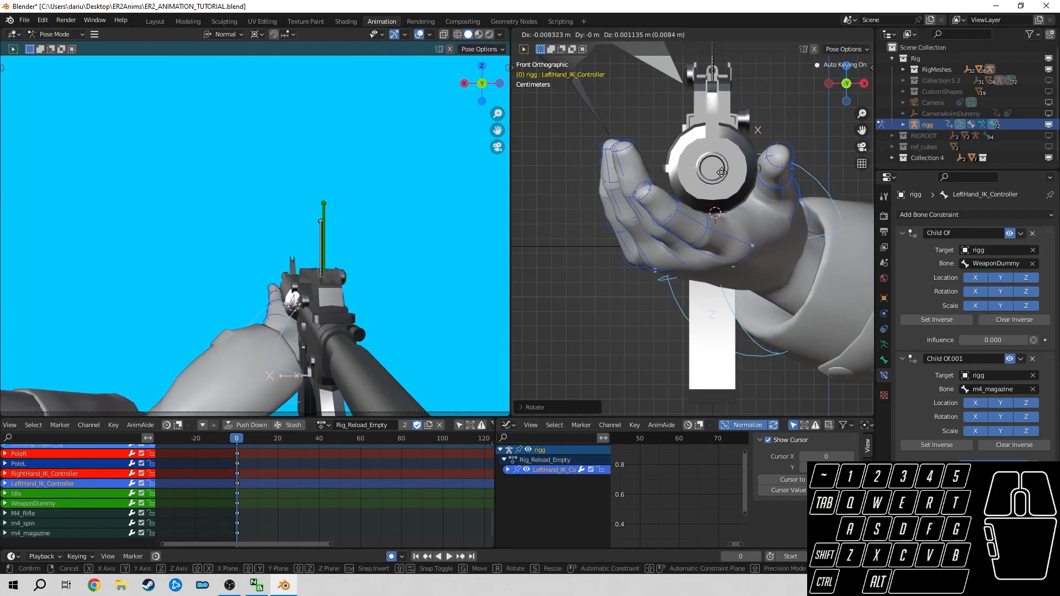
{"action": "left_click", "coordinate": [721, 173]}
- Return the pivot point to Individual Origins and rotate the left thumb in the top view
{"action": "left_click", "coordinate": [766, 35]}
{"action": "left_click", "coordinate": [795, 70]}
{"action": "key", "text": "KP_7"}
{"action": "left_click", "coordinate": [785, 270]}
{"action": "left_click_drag", "start_coordinate": [808, 271], "coordinate": [799, 276]}
- Refine the left thumb's rotation in the right side view
{"action": "key", "text": "KP_3"}
{"action": "left_click", "coordinate": [740, 182]}
{"action": "key", "text": "r"}
{"action": "left_click", "coordinate": [685, 161]}
{"action": "key", "text": "r"}
{"action": "left_click", "coordinate": [687, 160]}
- Rotate the left thumb's tip bone, LeftThumb3_BJ, against the side of the handguard in the top view
{"action": "key", "text": "KP_7"}
{"action": "left_click", "coordinate": [785, 272]}
{"action": "left_click_drag", "start_coordinate": [800, 282], "coordinate": [802, 273]}
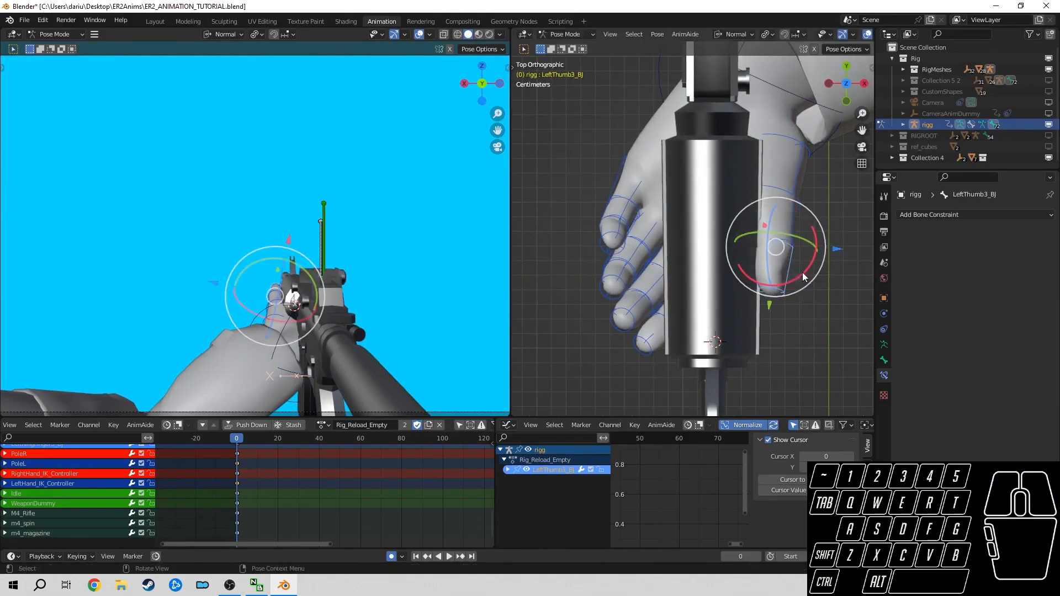
{"action": "left_click_drag", "start_coordinate": [803, 215], "coordinate": [799, 222]}
{"action": "key", "text": "a"}
{"action": "left_click", "coordinate": [779, 258]}
- Rotate the bones of the left hand's rearmost finger to adjust its curl around the handguard
{"action": "key", "text": "ctrl+KP_3"}
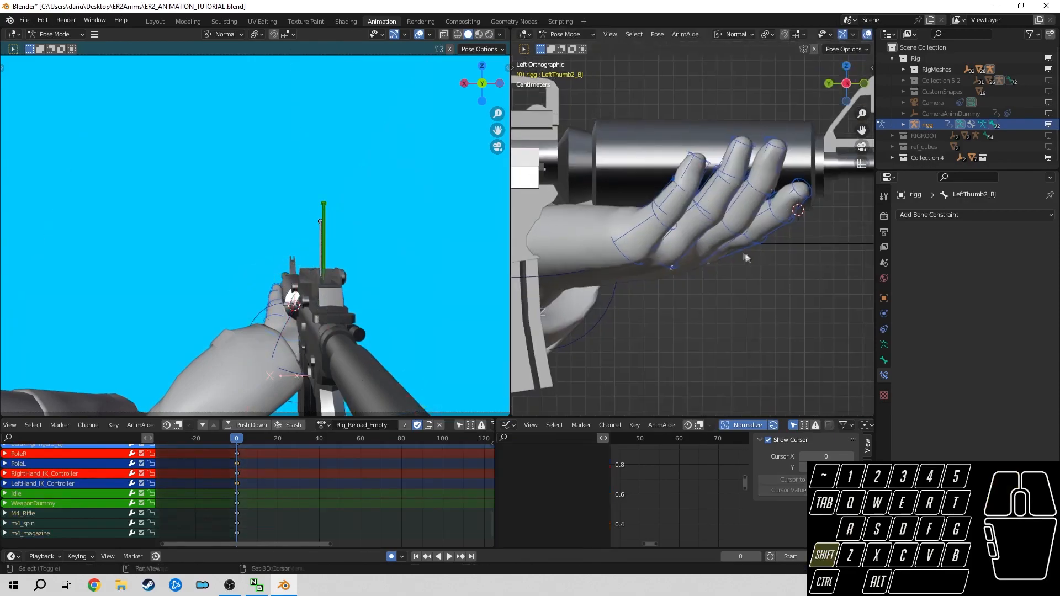
{"action": "left_click", "coordinate": [748, 249]}
{"action": "middle_click_drag", "start_coordinate": [756, 250], "coordinate": [728, 218]}
{"action": "left_click", "coordinate": [644, 211]}
{"action": "middle_click_drag", "start_coordinate": [644, 212], "coordinate": [704, 244]}
{"action": "scroll", "coordinate": [732, 263], "scroll_direction": "down", "scroll_amount": 3}
{"action": "scroll", "coordinate": [705, 244], "scroll_direction": "up", "scroll_amount": 7}
{"action": "left_click_drag", "start_coordinate": [642, 276], "coordinate": [629, 272]}
{"action": "left_click", "coordinate": [683, 193]}
{"action": "left_click_drag", "start_coordinate": [690, 177], "coordinate": [655, 181]}
- Rotate LeftRingFinger1_BJ and the neighbouring finger bones to curl the left ring finger toward the handguard
{"action": "left_click", "coordinate": [629, 150]}
{"action": "middle_click_drag", "start_coordinate": [665, 221], "coordinate": [651, 218], "text": "shift"}
{"action": "left_click", "coordinate": [690, 330]}
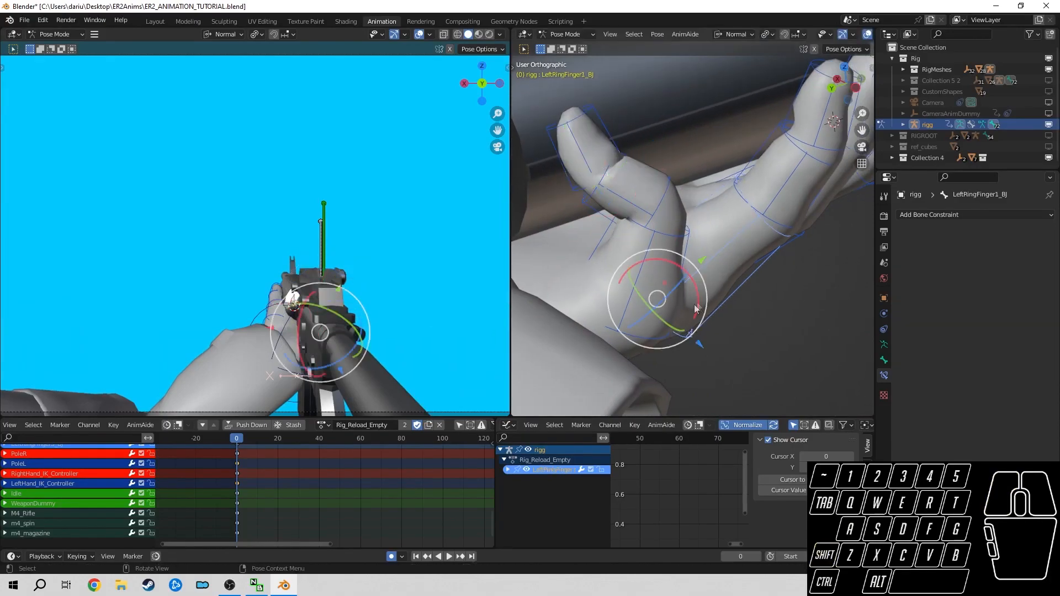
{"action": "left_click_drag", "start_coordinate": [697, 288], "coordinate": [680, 273]}
{"action": "left_click", "coordinate": [716, 167]}
{"action": "middle_click_drag", "start_coordinate": [721, 172], "coordinate": [701, 248], "text": "shift"}
{"action": "left_click_drag", "start_coordinate": [706, 208], "coordinate": [679, 195]}
{"action": "left_click", "coordinate": [592, 169]}
{"action": "left_click_drag", "start_coordinate": [653, 154], "coordinate": [667, 183]}
- Refine the rotation of the left ring finger's lower bones with trackball and single-axis rotation
{"action": "left_click", "coordinate": [672, 267]}
{"action": "middle_click_drag", "start_coordinate": [672, 265], "coordinate": [657, 282]}
{"action": "scroll", "coordinate": [668, 237], "scroll_direction": "down", "scroll_amount": 2}
{"action": "left_click", "coordinate": [643, 265]}
{"action": "left_click_drag", "start_coordinate": [666, 302], "coordinate": [656, 304]}
{"action": "key", "text": "r"}
{"action": "key", "text": "r"}
{"action": "middle_click_drag", "start_coordinate": [660, 302], "coordinate": [690, 281]}
{"action": "left_click", "coordinate": [672, 275]}
{"action": "left_click", "coordinate": [693, 271]}
{"action": "left_click_drag", "start_coordinate": [670, 314], "coordinate": [643, 301]}
- Rotate the left ring finger's upper bone to bring its tip closer to the handguard
{"action": "middle_click_drag", "start_coordinate": [634, 293], "coordinate": [743, 231]}
{"action": "left_click", "coordinate": [737, 197]}
{"action": "left_click_drag", "start_coordinate": [743, 181], "coordinate": [719, 177]}
{"action": "middle_click_drag", "start_coordinate": [718, 177], "coordinate": [688, 263]}
{"action": "left_click", "coordinate": [679, 163]}
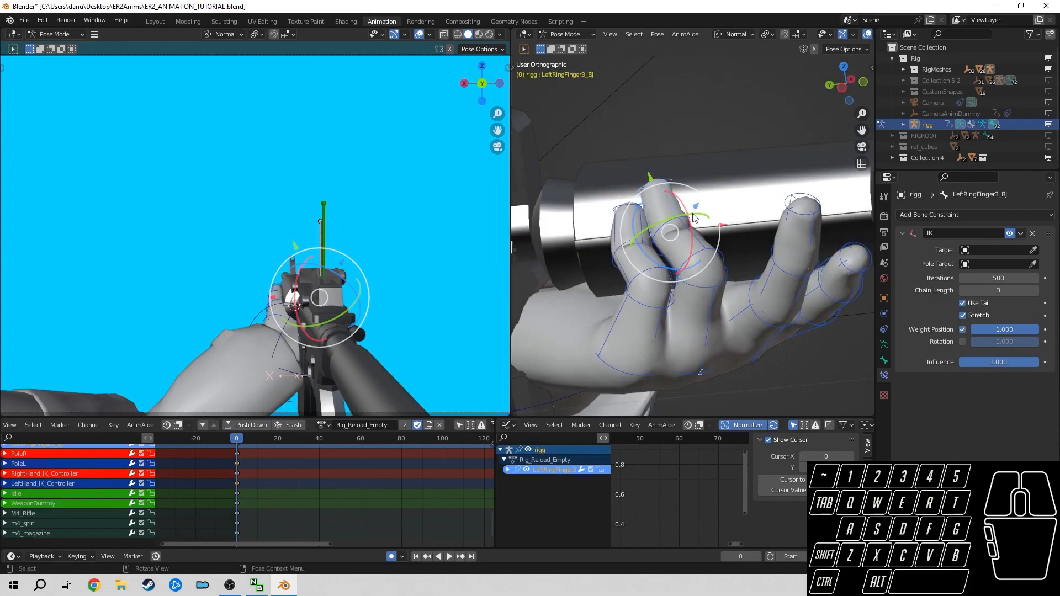
{"action": "middle_click_drag", "start_coordinate": [693, 217], "coordinate": [690, 182]}
{"action": "left_click", "coordinate": [712, 215]}
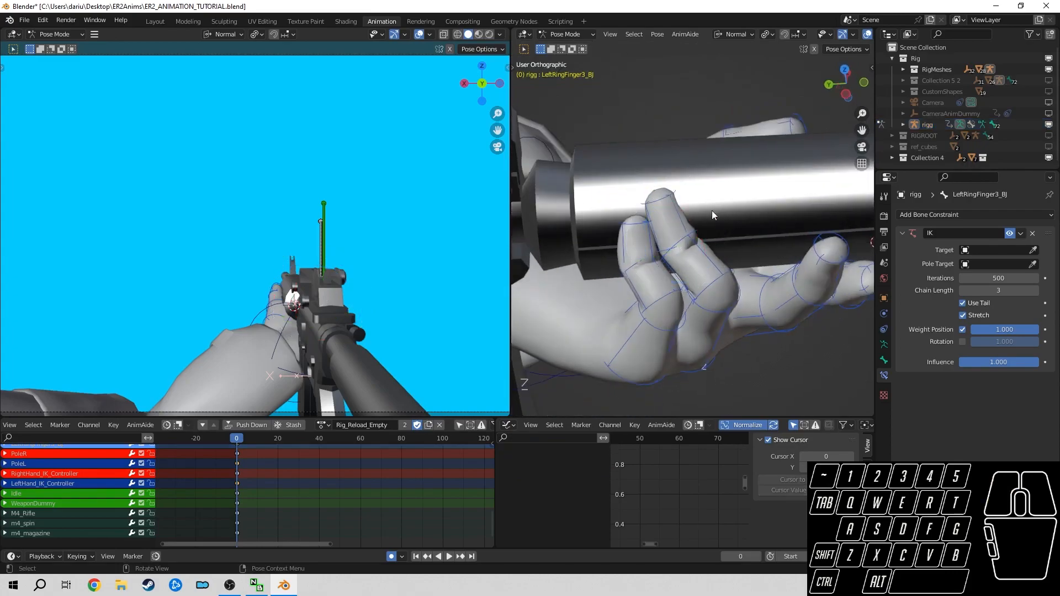
{"action": "left_click", "coordinate": [674, 203]}
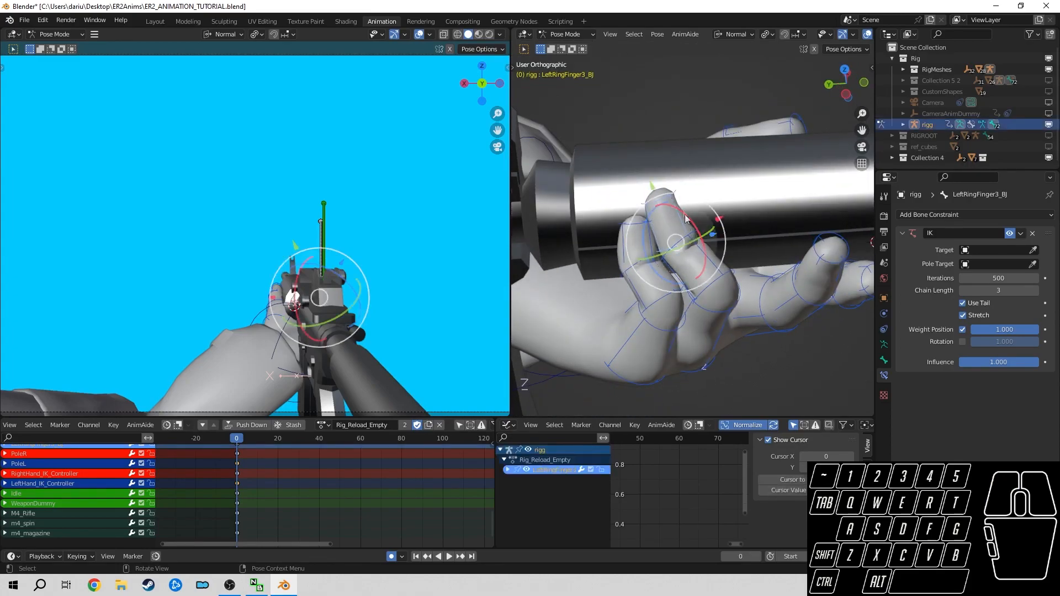
{"action": "middle_click_drag", "start_coordinate": [657, 211], "coordinate": [607, 211]}
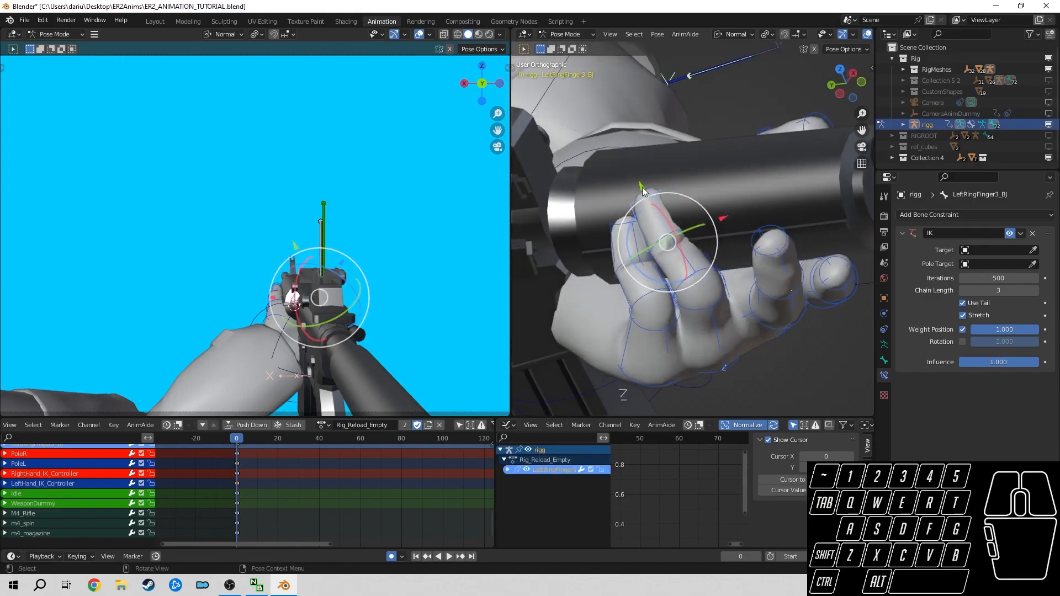
{"action": "left_click_drag", "start_coordinate": [642, 187], "coordinate": [670, 272]}
{"action": "right_click", "coordinate": [670, 271]}
{"action": "middle_click_drag", "start_coordinate": [673, 270], "coordinate": [764, 290]}
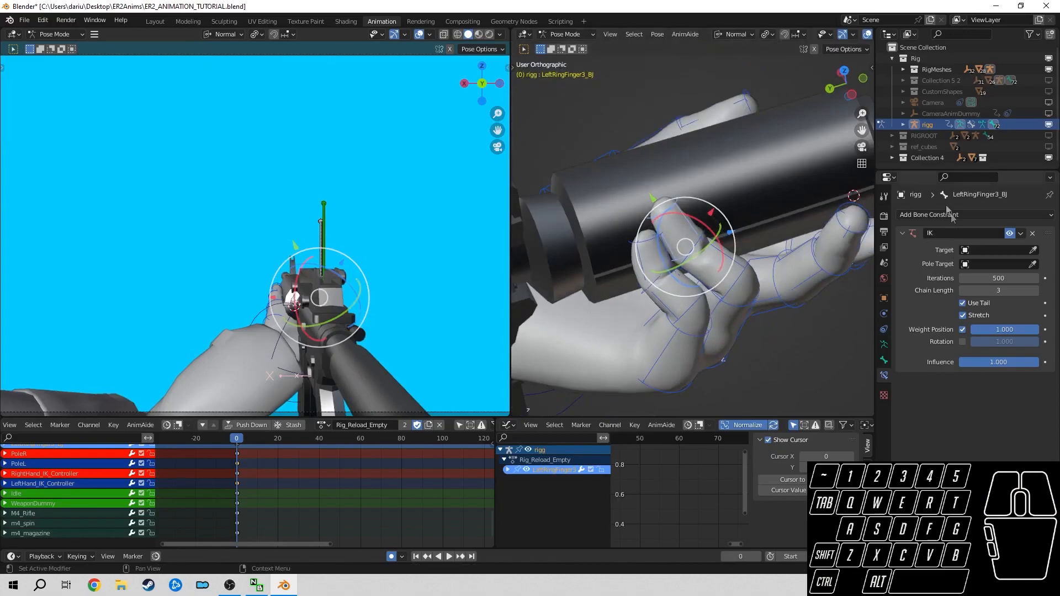
{"action": "middle_click_drag", "start_coordinate": [703, 272], "coordinate": [682, 213]}
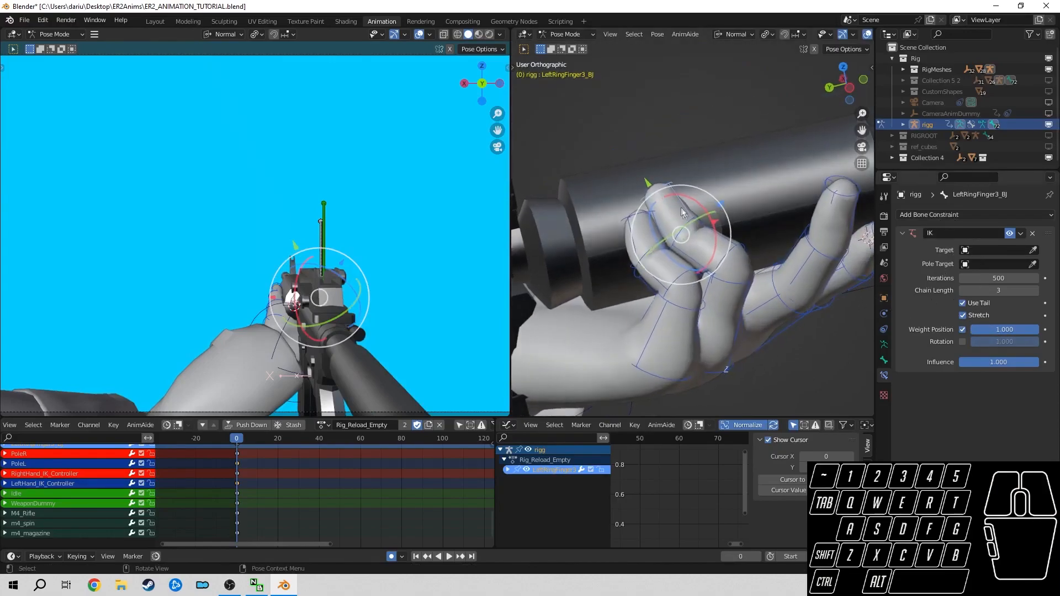
{"action": "left_click_drag", "start_coordinate": [652, 184], "coordinate": [650, 196]}
{"action": "right_click", "coordinate": [650, 196]}
{"action": "middle_click_drag", "start_coordinate": [651, 196], "coordinate": [680, 309]}
- Trackball-rotate LeftRingFinger1_BJ and adjust the bone above it to fit the finger to the handguard
{"action": "left_click", "coordinate": [676, 311]}
{"action": "key", "text": "r"}
{"action": "key", "text": "r"}
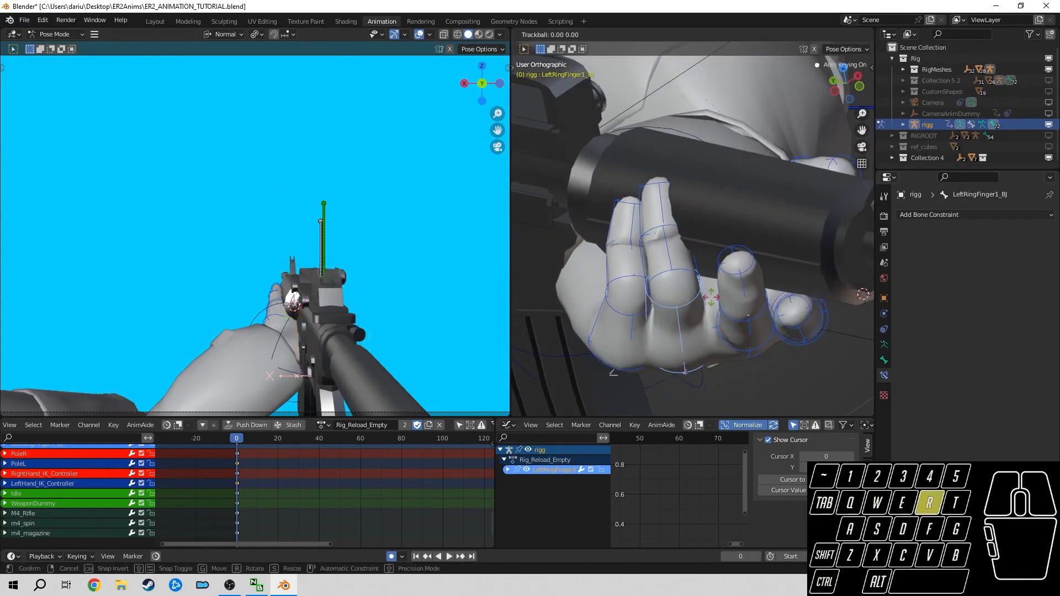
{"action": "left_click", "coordinate": [708, 301]}
{"action": "middle_click_drag", "start_coordinate": [678, 303], "coordinate": [670, 232]}
{"action": "left_click", "coordinate": [664, 248]}
{"action": "left_click_drag", "start_coordinate": [670, 233], "coordinate": [675, 233]}
{"action": "middle_click_drag", "start_coordinate": [675, 233], "coordinate": [694, 279]}
- Rotate LeftMiddleFinger2_BJ to bend the left middle finger up along the side of the handguard
{"action": "middle_click_drag", "start_coordinate": [665, 216], "coordinate": [725, 239]}
{"action": "left_click", "coordinate": [747, 319]}
{"action": "middle_click_drag", "start_coordinate": [748, 319], "coordinate": [755, 315]}
{"action": "left_click", "coordinate": [790, 244]}
{"action": "left_click_drag", "start_coordinate": [813, 254], "coordinate": [777, 229]}
{"action": "middle_click_drag", "start_coordinate": [756, 243], "coordinate": [695, 275]}
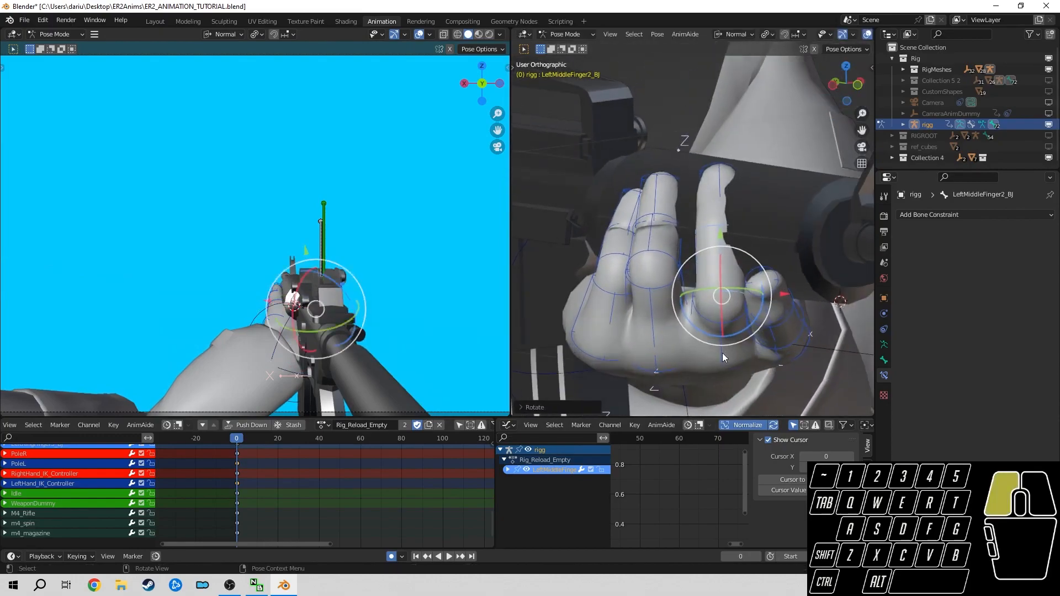
- Rotate the left middle finger's base bone, including a free trackball rotation, to line it up with the ring finger
{"action": "left_click", "coordinate": [722, 353]}
{"action": "middle_click_drag", "start_coordinate": [722, 352], "coordinate": [734, 342]}
{"action": "left_click_drag", "start_coordinate": [751, 363], "coordinate": [740, 312]}
{"action": "key", "text": "r"}
{"action": "key", "text": "r"}
{"action": "key", "text": "r"}
{"action": "left_click", "coordinate": [722, 265]}
- Rotate the left middle finger's outer bones to fine-tune its curl around the handguard
{"action": "middle_click_drag", "start_coordinate": [721, 268], "coordinate": [742, 174]}
{"action": "left_click", "coordinate": [726, 282]}
{"action": "left_click", "coordinate": [742, 175]}
{"action": "left_click_drag", "start_coordinate": [753, 180], "coordinate": [741, 180]}
{"action": "mouse_move", "coordinate": [740, 180]}
{"action": "middle_mouse_down"}
{"action": "mouse_move", "coordinate": [598, 307]}
{"action": "mouse_move", "coordinate": [735, 197]}
{"action": "middle_mouse_up"}
{"action": "middle_click_drag", "start_coordinate": [745, 270], "coordinate": [715, 302]}
{"action": "left_click", "coordinate": [703, 276]}
{"action": "left_click_drag", "start_coordinate": [718, 300], "coordinate": [720, 300]}
- Trackball-rotate LeftMiddleFinger1_BJ to bring the middle finger closer to the ring finger
{"action": "left_click", "coordinate": [703, 330]}
{"action": "middle_click_drag", "start_coordinate": [703, 331], "coordinate": [712, 262]}
{"action": "key", "text": "r"}
{"action": "key", "text": "r"}
{"action": "left_click", "coordinate": [711, 226]}
- Rotate LeftIndexFinger2_BJ upward in the left side view to bend the index finger toward the handguard
{"action": "middle_click_drag", "start_coordinate": [711, 226], "coordinate": [764, 276]}
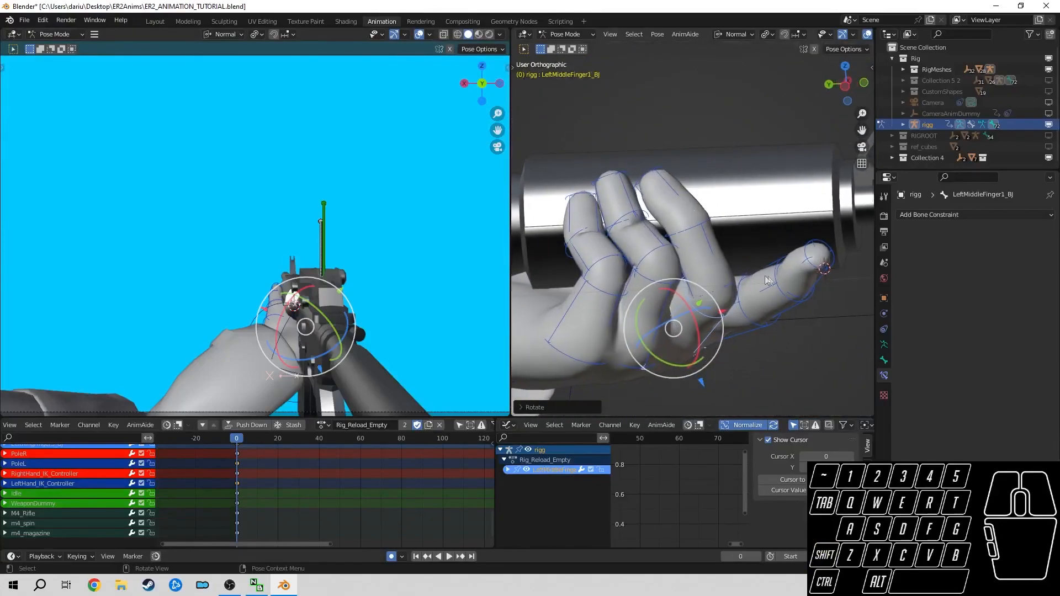
{"action": "left_click", "coordinate": [843, 87]}
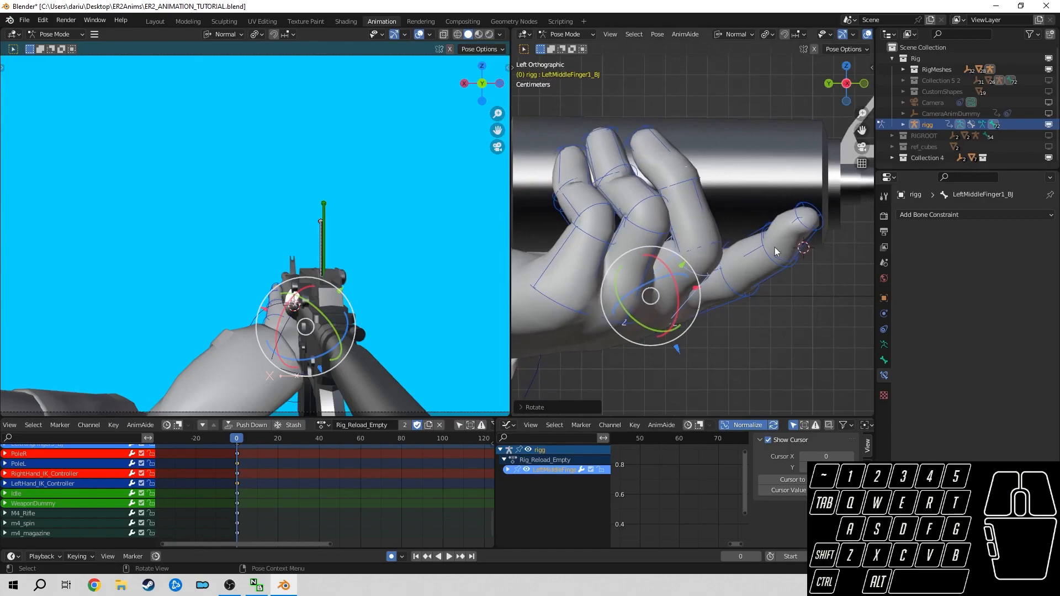
{"action": "left_click", "coordinate": [757, 255]}
{"action": "left_click_drag", "start_coordinate": [757, 245], "coordinate": [749, 238]}
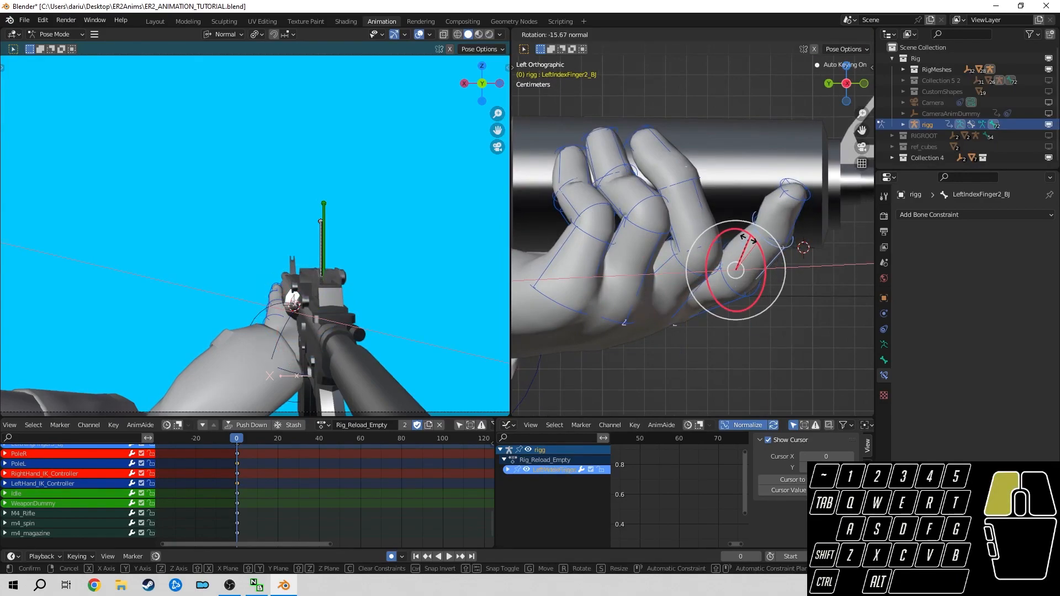
{"action": "left_click_drag", "start_coordinate": [746, 238], "coordinate": [747, 237]}
- Rotate LeftIndexFinger1_BJ in the bottom view to swing the index finger toward the other fingers
{"action": "middle_click_drag", "start_coordinate": [815, 234], "coordinate": [793, 111]}
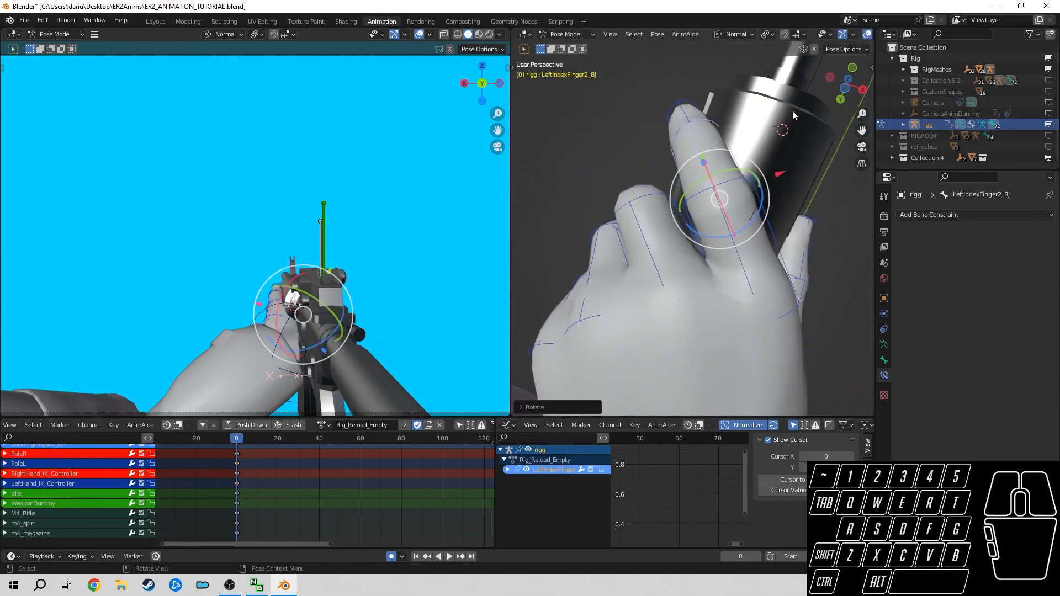
{"action": "left_click", "coordinate": [844, 90]}
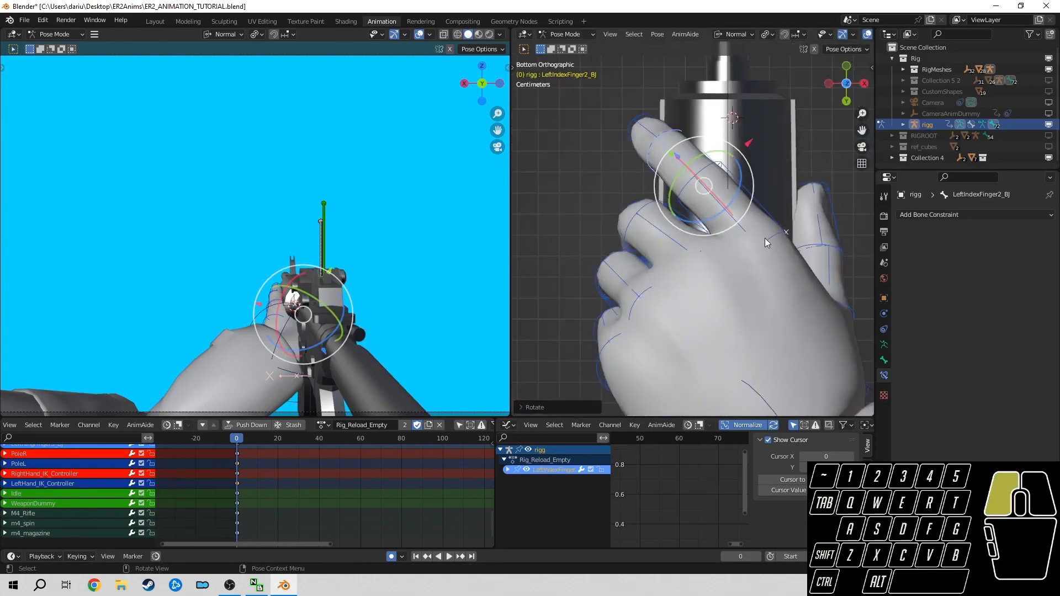
{"action": "left_click_drag", "start_coordinate": [806, 251], "coordinate": [801, 244]}
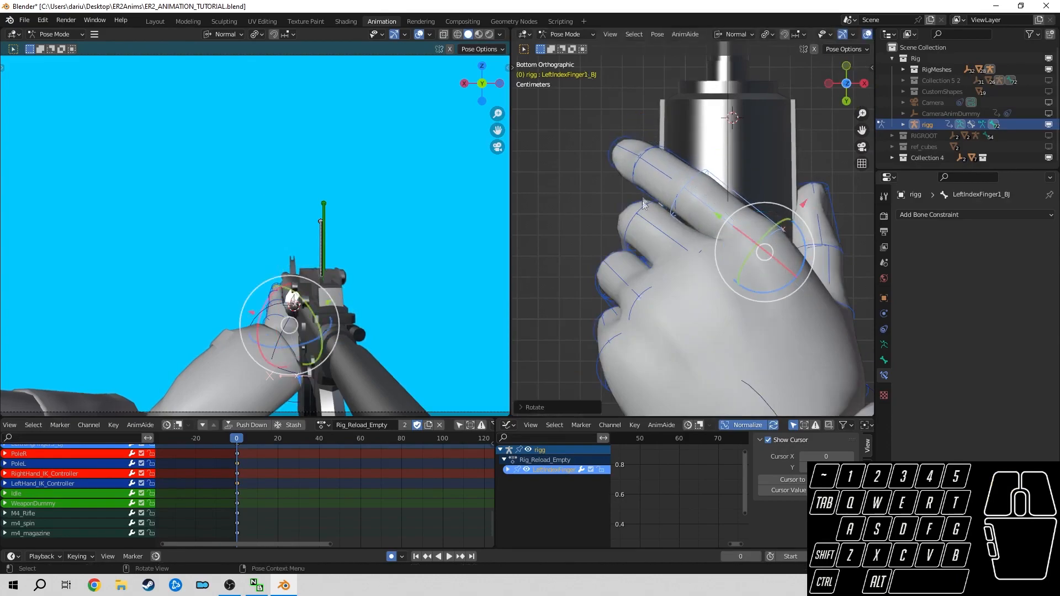
- Rotate the index fingertip bone, LeftIndexFinger3_BJ, against the handguard and deselect all bones
{"action": "middle_click_drag", "start_coordinate": [664, 170], "coordinate": [802, 227]}
{"action": "left_click", "coordinate": [799, 195]}
{"action": "left_click", "coordinate": [801, 205]}
{"action": "left_click_drag", "start_coordinate": [809, 209], "coordinate": [812, 197]}
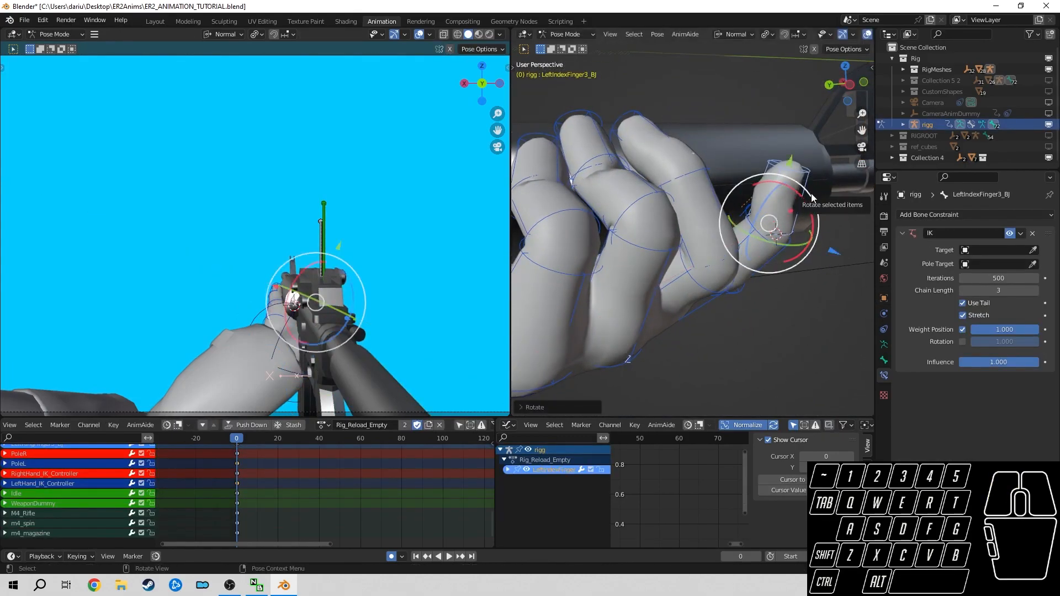
{"action": "key", "text": "a"}
{"action": "key", "text": "a"}
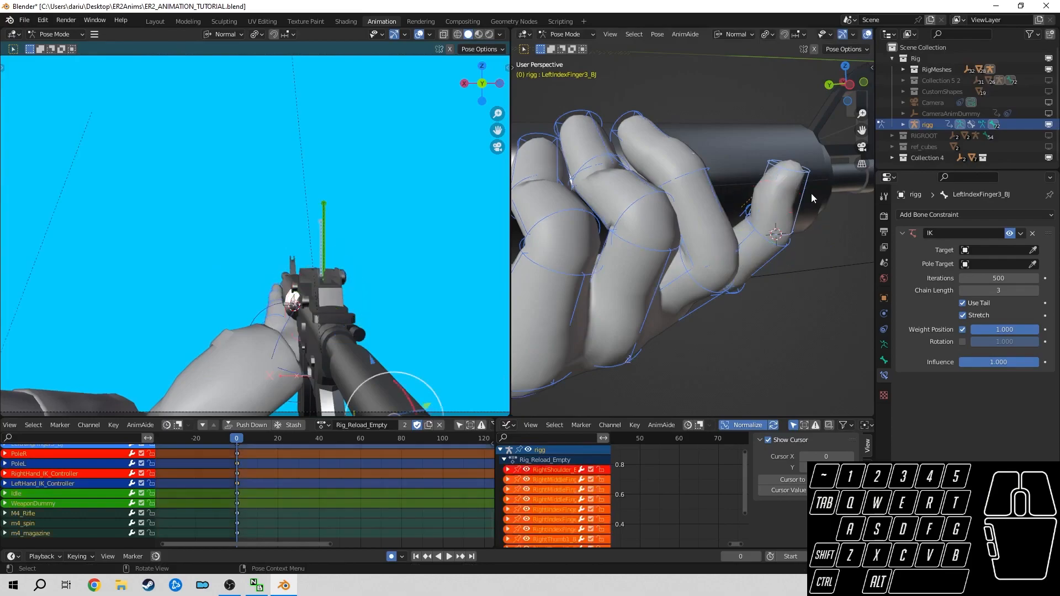
- Move LeftShoulder_BJ in the top view to bring the left upper arm closer to the rifle
{"action": "key", "text": "KP_3"}
{"action": "scroll", "coordinate": [758, 241], "scroll_direction": "down", "scroll_amount": 2}
{"action": "middle_click_drag", "start_coordinate": [758, 241], "coordinate": [706, 261]}
{"action": "scroll", "coordinate": [712, 259], "scroll_direction": "down", "scroll_amount": 2}
{"action": "left_click_drag", "start_coordinate": [793, 152], "coordinate": [767, 181], "text": "shift"}
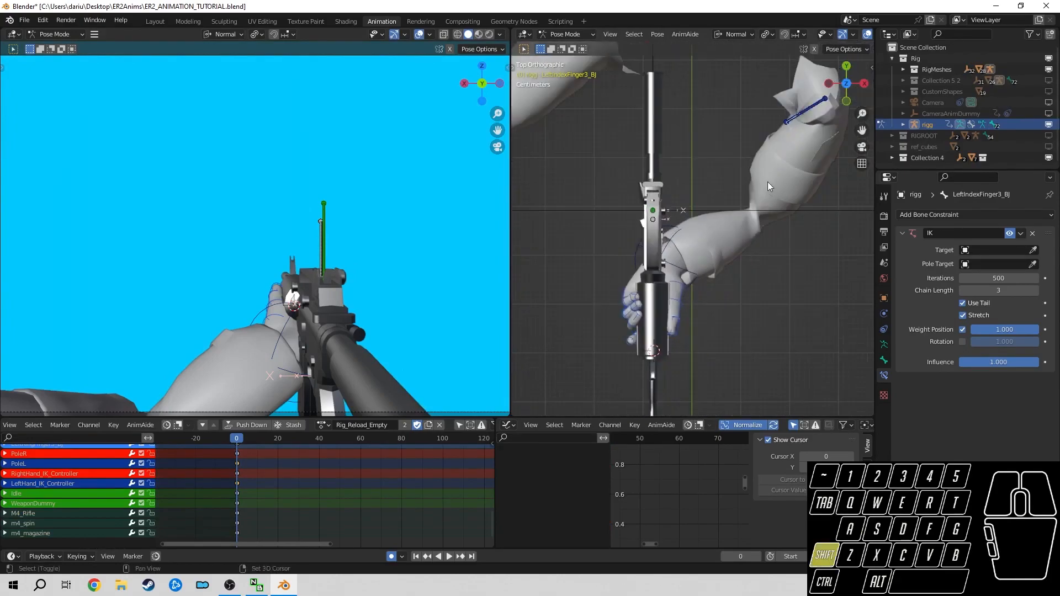
{"action": "middle_click_drag", "start_coordinate": [767, 181], "coordinate": [750, 232], "text": "shift"}
{"action": "left_click", "coordinate": [797, 165]}
{"action": "key", "text": "g"}
{"action": "left_click", "coordinate": [735, 109]}
{"action": "key", "text": "g"}
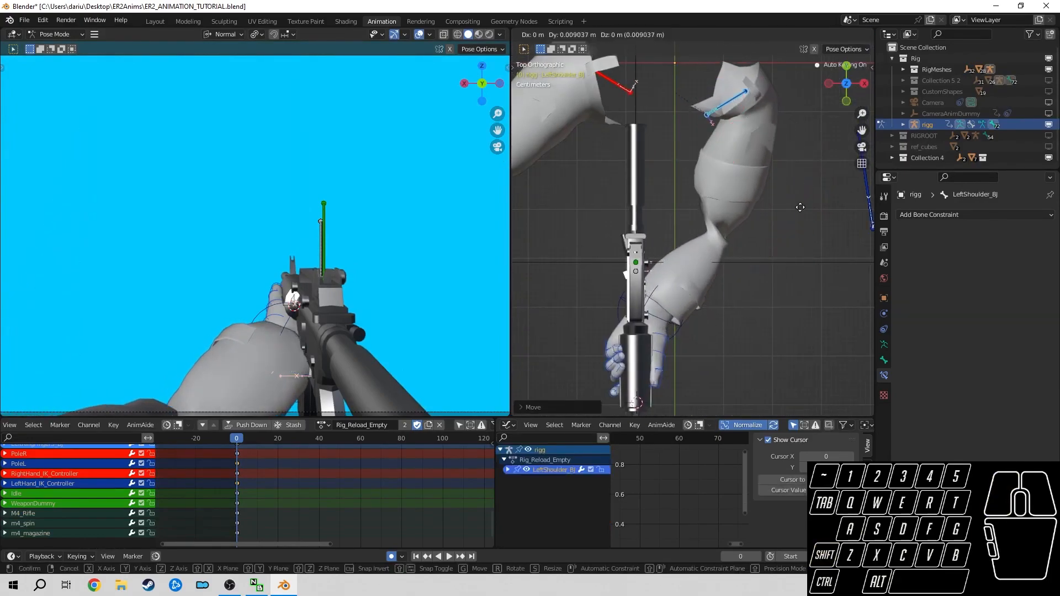
{"action": "left_click", "coordinate": [800, 207]}
- Reposition LeftShoulder_BJ in the front view
{"action": "key", "text": "KP_1"}
{"action": "key", "text": "g"}
{"action": "left_click", "coordinate": [770, 201]}
- Move the PoleL elbow control inward below the left elbow in the front view
{"action": "middle_click_drag", "start_coordinate": [822, 276], "coordinate": [777, 251], "text": "shift"}
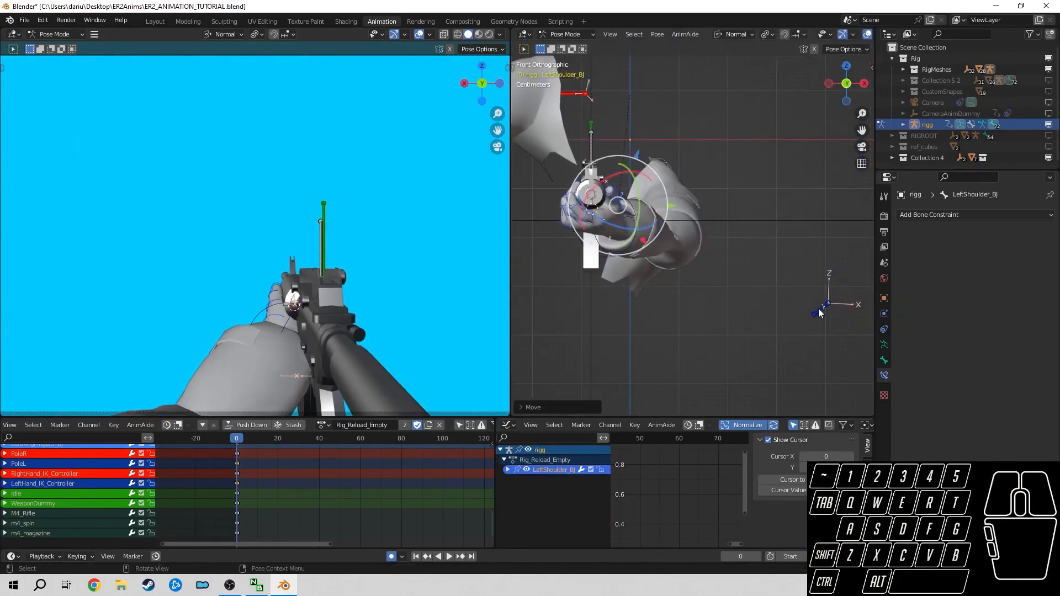
{"action": "left_click", "coordinate": [814, 313]}
{"action": "key", "text": "g"}
{"action": "left_click", "coordinate": [679, 354]}
{"action": "key", "text": "KP_7"}
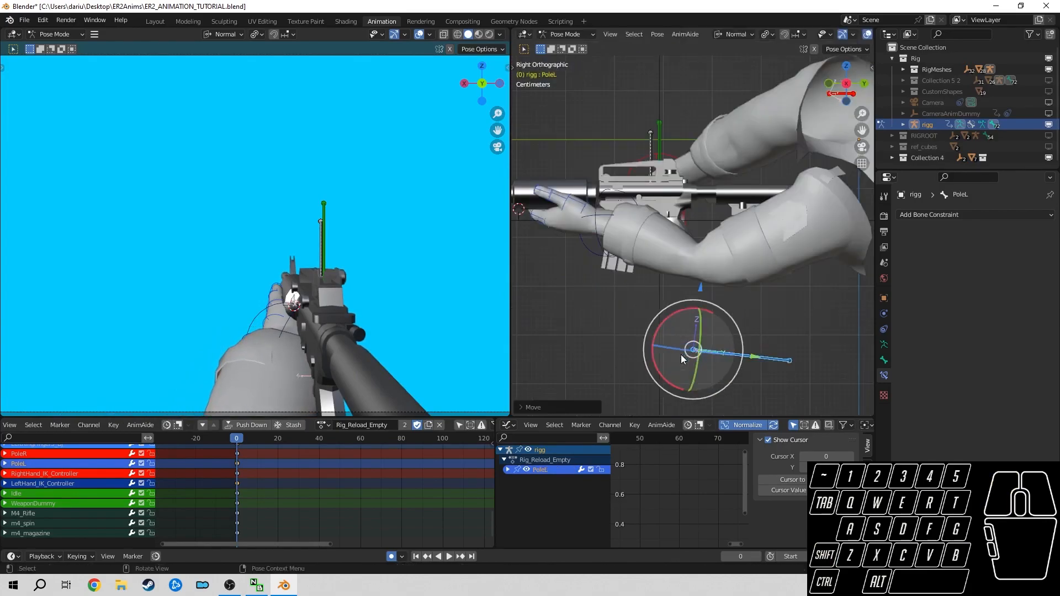
{"action": "left_click", "coordinate": [634, 110]}
{"action": "key", "text": "g"}
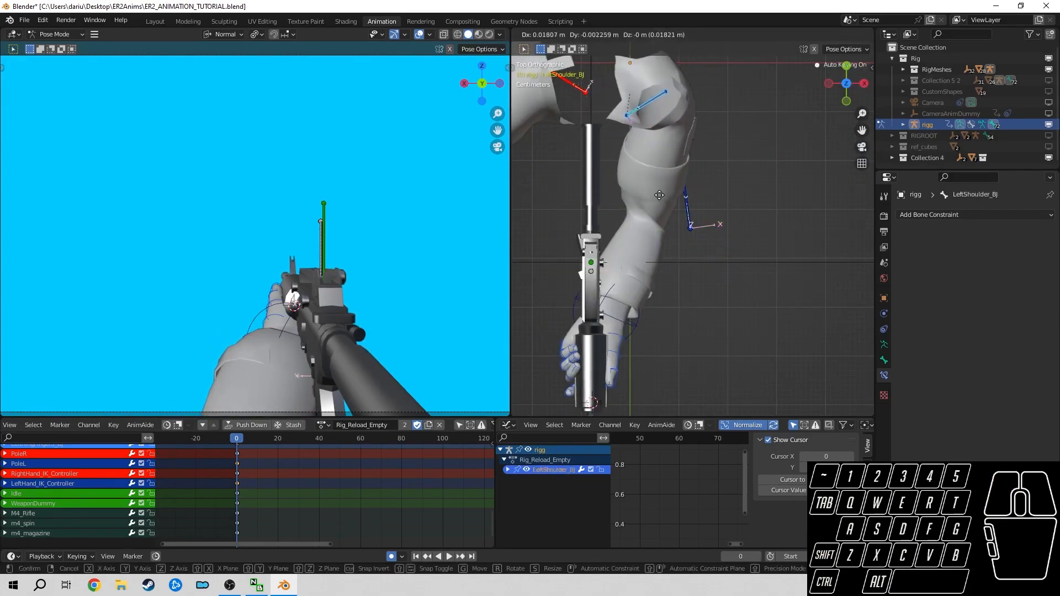
{"action": "right_click", "coordinate": [645, 113]}
{"action": "key", "text": "KP_3"}
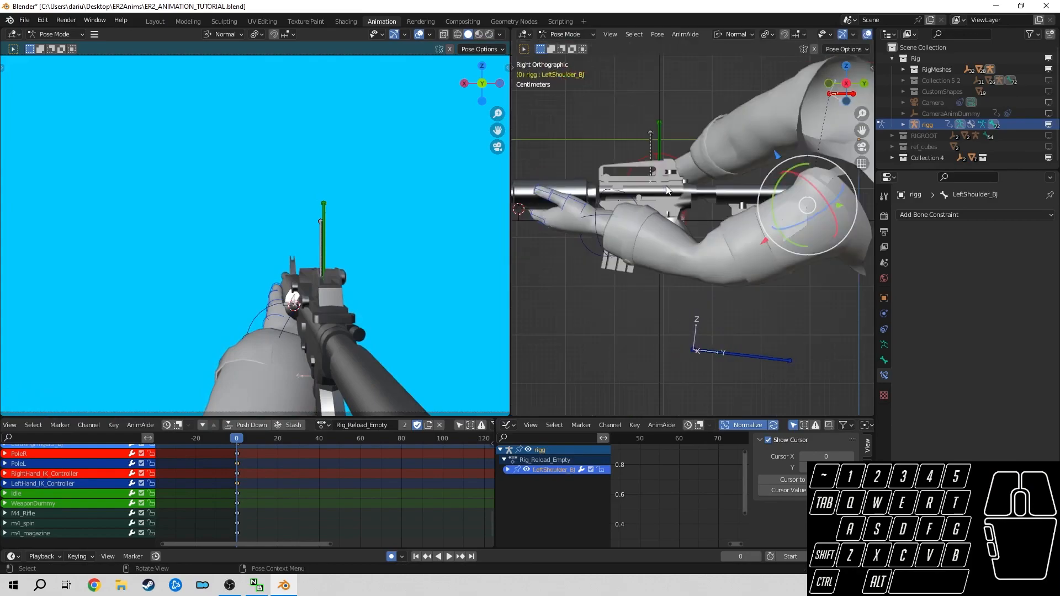
- Move PoleL slightly outward and up in the front view to adjust the left elbow's direction
{"action": "left_click", "coordinate": [752, 353]}
{"action": "key", "text": "KP_1"}
{"action": "key", "text": "g"}
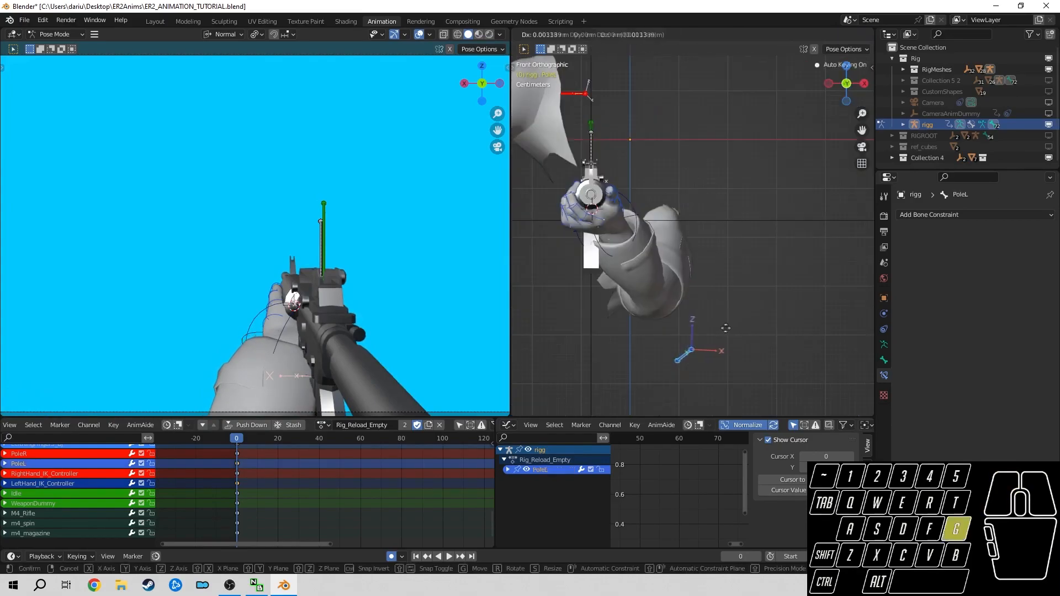
{"action": "left_click", "coordinate": [747, 311]}
- Rotate LeftHand_IK_Controller slightly in the top view to realign the hand with the handguard
{"action": "key", "text": "KP_7"}
{"action": "middle_click_drag", "start_coordinate": [660, 298], "coordinate": [746, 158], "text": "shift"}
{"action": "scroll", "coordinate": [729, 243], "scroll_direction": "up", "scroll_amount": 5}
{"action": "left_click", "coordinate": [746, 156]}
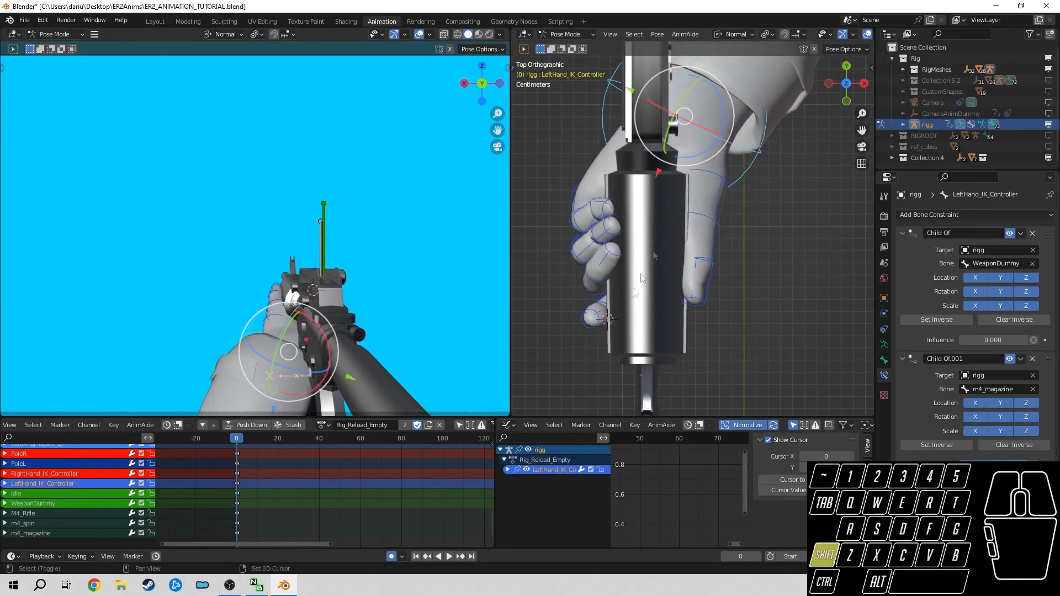
{"action": "left_click", "coordinate": [797, 71]}
{"action": "key", "text": "r"}
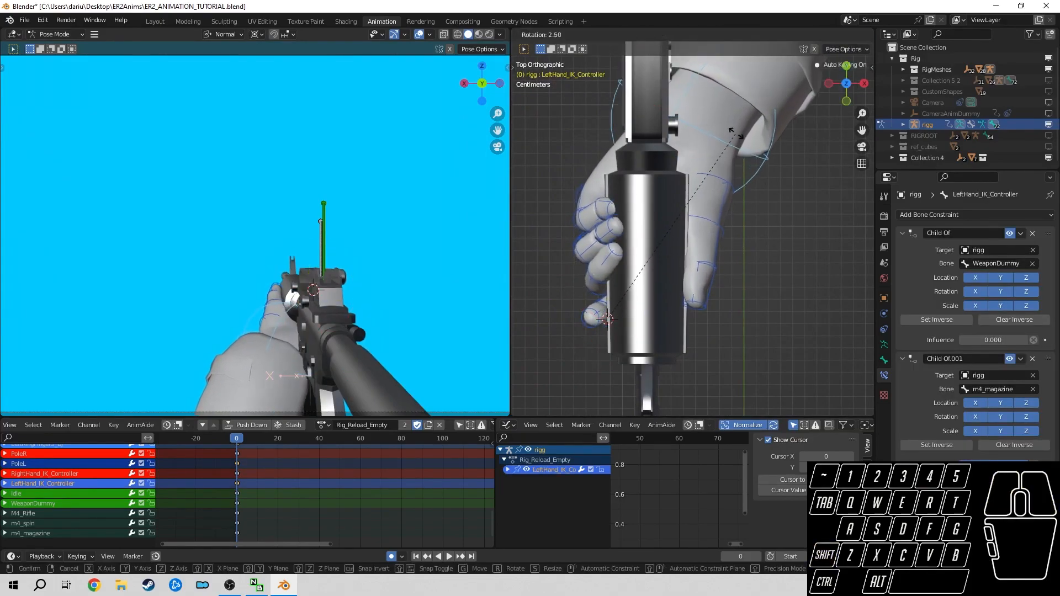
{"action": "left_click", "coordinate": [749, 48]}
{"action": "left_click", "coordinate": [792, 71]}
- Adjust the rotation of the left hand's rear finger bones, including LeftRingFinger2_BJ, for a tighter grip
{"action": "middle_click_drag", "start_coordinate": [637, 225], "coordinate": [747, 243], "text": "shift"}
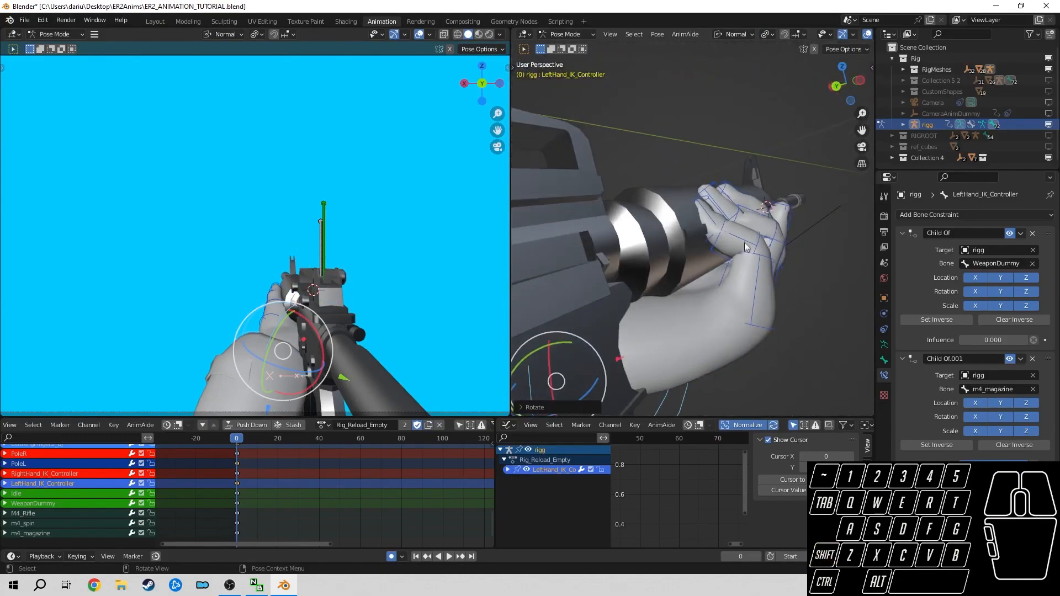
{"action": "left_click", "coordinate": [746, 243]}
{"action": "left_click_drag", "start_coordinate": [777, 281], "coordinate": [768, 288]}
{"action": "middle_click_drag", "start_coordinate": [768, 288], "coordinate": [771, 232]}
{"action": "left_click", "coordinate": [770, 232]}
{"action": "left_click_drag", "start_coordinate": [773, 231], "coordinate": [779, 238]}
{"action": "middle_click_drag", "start_coordinate": [779, 237], "coordinate": [703, 213]}
- Adjust the left middle finger's bones, including LeftMiddleFinger3_BJ, to rest the fingertip against the handguard
{"action": "key", "text": "KP_3"}
{"action": "left_click", "coordinate": [851, 86]}
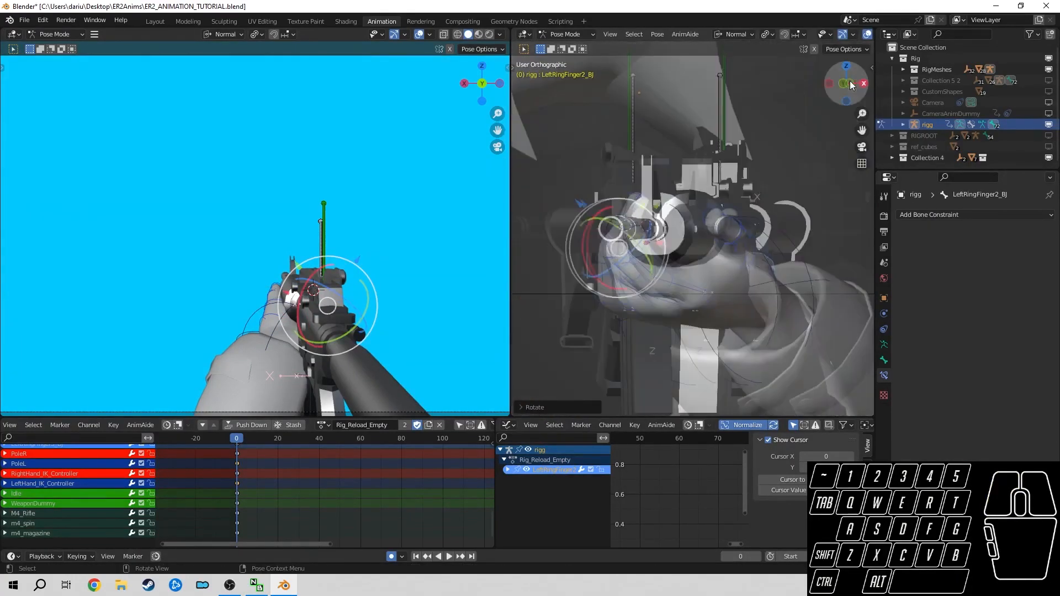
{"action": "left_click", "coordinate": [662, 197]}
{"action": "left_click_drag", "start_coordinate": [651, 170], "coordinate": [673, 197]}
{"action": "left_click", "coordinate": [688, 198]}
{"action": "middle_click_drag", "start_coordinate": [743, 250], "coordinate": [703, 249]}
{"action": "left_click_drag", "start_coordinate": [712, 242], "coordinate": [707, 239]}
- Move the index fingertip bone, LeftIndexFinger3_BJ, closer to the front of the handguard
{"action": "middle_click_drag", "start_coordinate": [707, 240], "coordinate": [610, 196]}
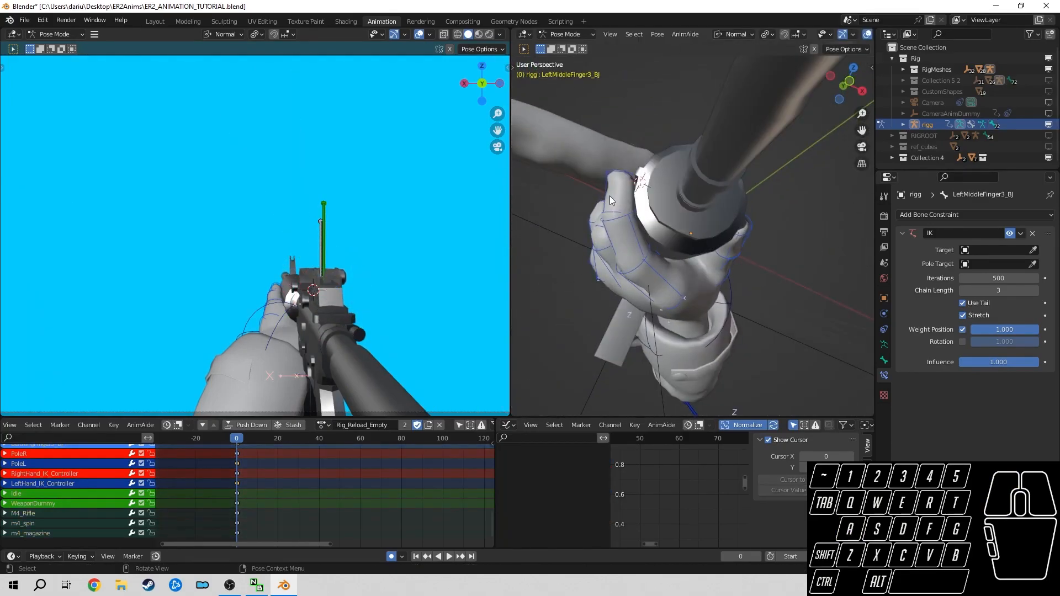
{"action": "left_click_drag", "start_coordinate": [551, 209], "coordinate": [563, 211]}
{"action": "middle_click_drag", "start_coordinate": [574, 212], "coordinate": [764, 258]}
{"action": "key", "text": "KP_3"}
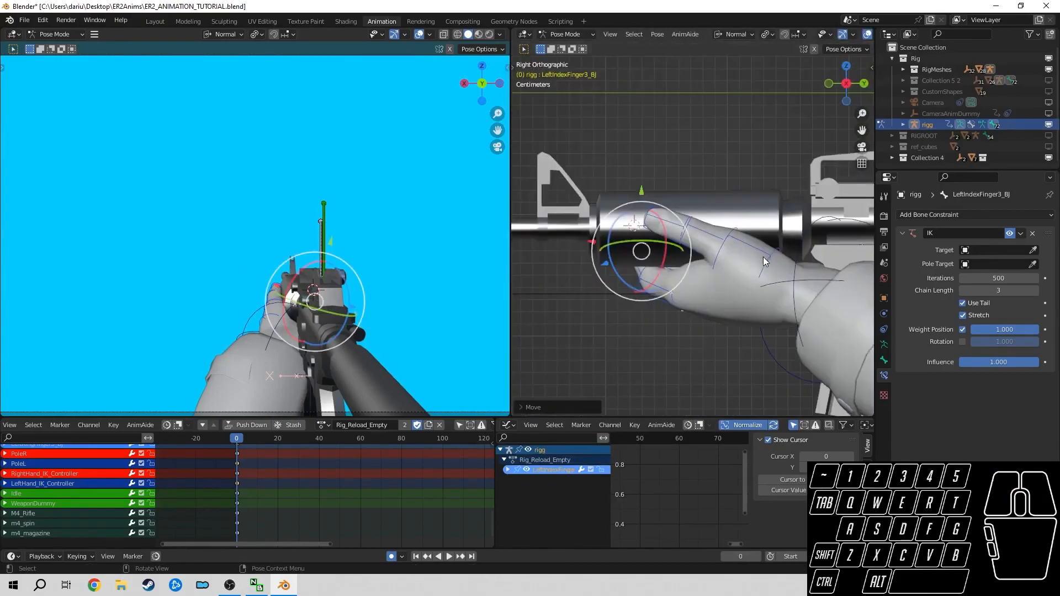
{"action": "left_click", "coordinate": [763, 258]}
- Set the transform orientation to View and move LeftShoulder_BJ outward from the rifle in the top view
{"action": "scroll", "coordinate": [764, 258], "scroll_direction": "down", "scroll_amount": 2}
{"action": "middle_click_drag", "start_coordinate": [734, 256], "coordinate": [680, 296], "text": "shift"}
{"action": "key", "text": "KP_7"}
{"action": "middle_click_drag", "start_coordinate": [704, 89], "coordinate": [714, 215], "text": "shift"}
{"action": "scroll", "coordinate": [717, 193], "scroll_direction": "down", "scroll_amount": 2}
{"action": "left_click", "coordinate": [730, 138]}
{"action": "scroll", "coordinate": [735, 131], "scroll_direction": "down", "scroll_amount": 2}
{"action": "left_click", "coordinate": [722, 39]}
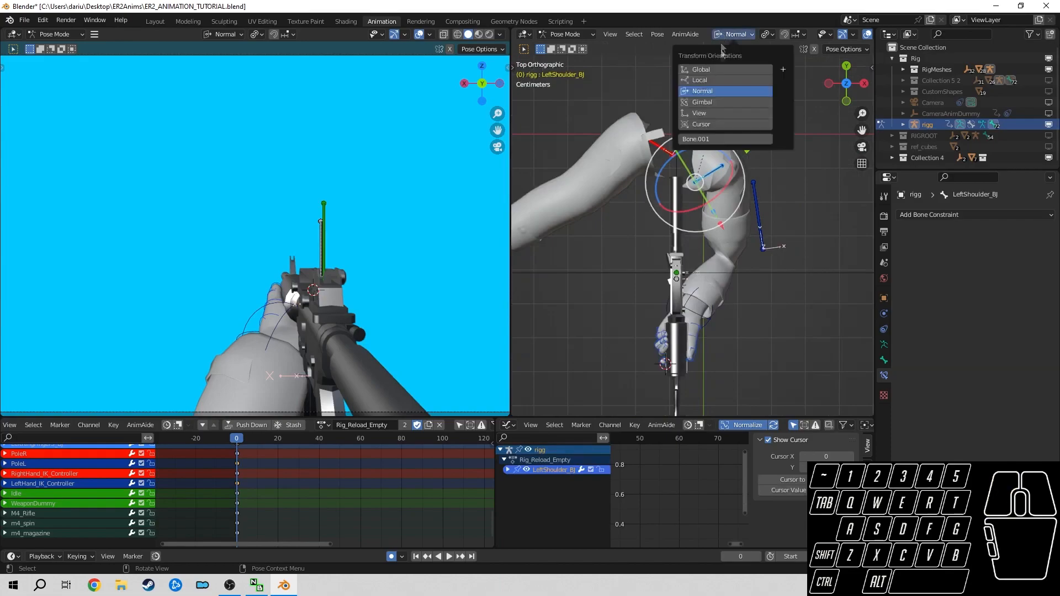
{"action": "left_click", "coordinate": [716, 111]}
{"action": "left_click_drag", "start_coordinate": [759, 180], "coordinate": [794, 166]}
{"action": "mouse_move", "coordinate": [730, 119]}
{"action": "left_mouse_down"}
{"action": "mouse_move", "coordinate": [730, 134]}
{"action": "mouse_move", "coordinate": [732, 117]}
{"action": "left_mouse_up"}
{"action": "key", "text": "KP_1"}
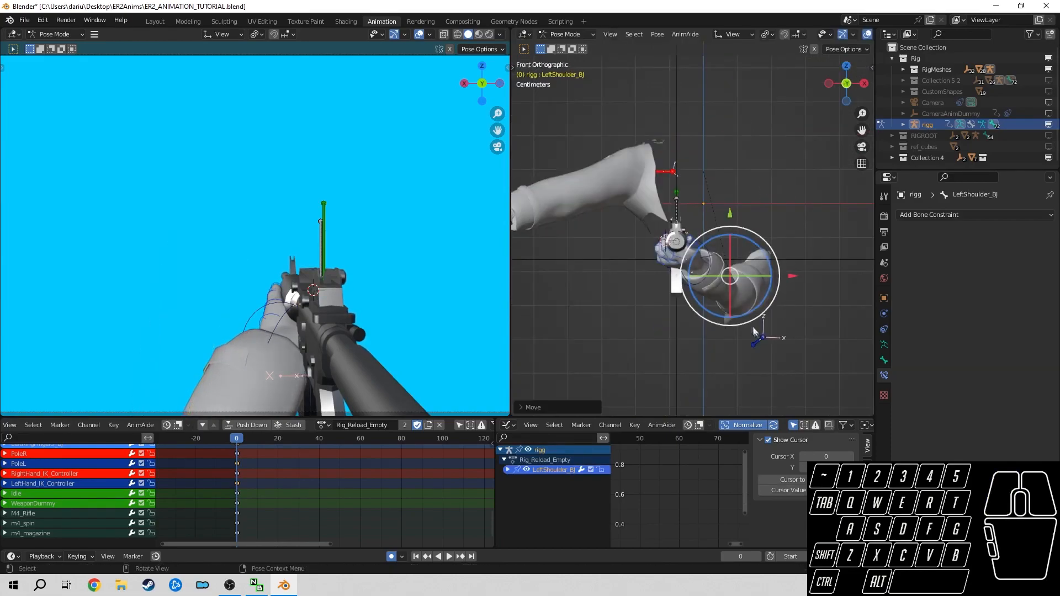
- Reposition the left arm's pole bone, PoleL, in the front view to adjust the elbow, and clear the selection
{"action": "left_click", "coordinate": [757, 337]}
{"action": "key", "text": "g"}
{"action": "left_click", "coordinate": [748, 294]}
{"action": "scroll", "coordinate": [356, 296], "scroll_direction": "up", "scroll_amount": 1}
{"action": "scroll", "coordinate": [356, 293], "scroll_direction": "down", "scroll_amount": 3}
{"action": "scroll", "coordinate": [356, 293], "scroll_direction": "up", "scroll_amount": 2}
{"action": "key", "text": "a"}
{"action": "key", "text": "a"}
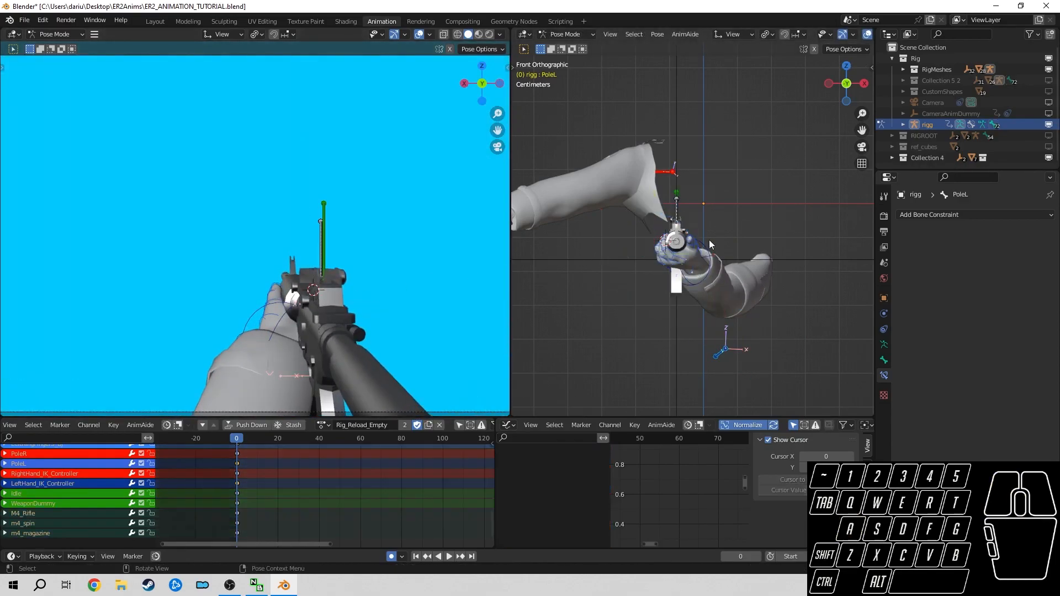
- Move RightHand_IK_Controller toward the rifle's pistol grip in the right and front views
{"action": "middle_click_drag", "start_coordinate": [710, 245], "coordinate": [659, 187]}
{"action": "left_click", "coordinate": [696, 237]}
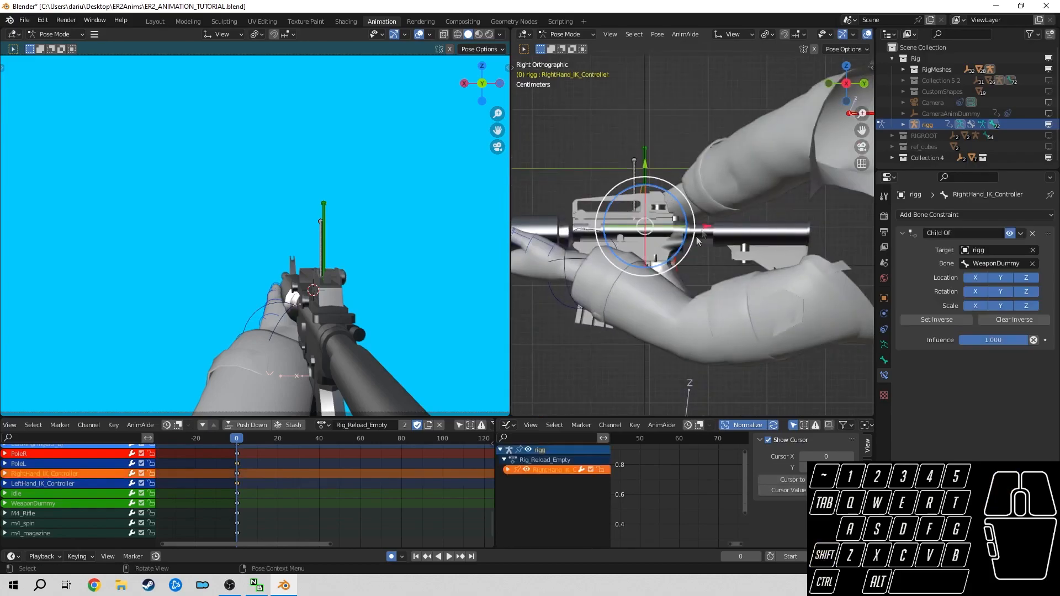
{"action": "key", "text": "g"}
{"action": "left_click", "coordinate": [765, 339]}
{"action": "key", "text": "KP_1"}
{"action": "key", "text": "g"}
{"action": "left_click", "coordinate": [755, 310]}
- Rotate RightHand_IK_Controller freely in the front view to turn the right hand toward the grip
{"action": "key", "text": "r"}
{"action": "key", "text": "r"}
{"action": "left_click", "coordinate": [745, 290]}
{"action": "key", "text": "r"}
{"action": "key", "text": "r"}
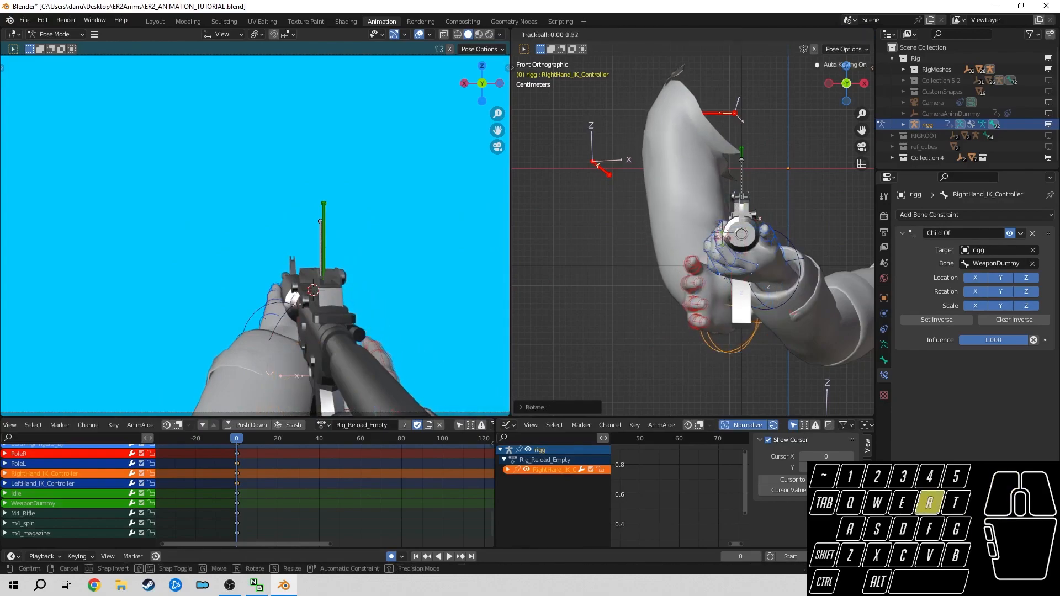
{"action": "left_click", "coordinate": [748, 282]}
- Align the right hand with the pistol grip by moving and rotating RightHand_IK_Controller in the top, left and bottom views
{"action": "key", "text": "KP_7"}
{"action": "key", "text": "g"}
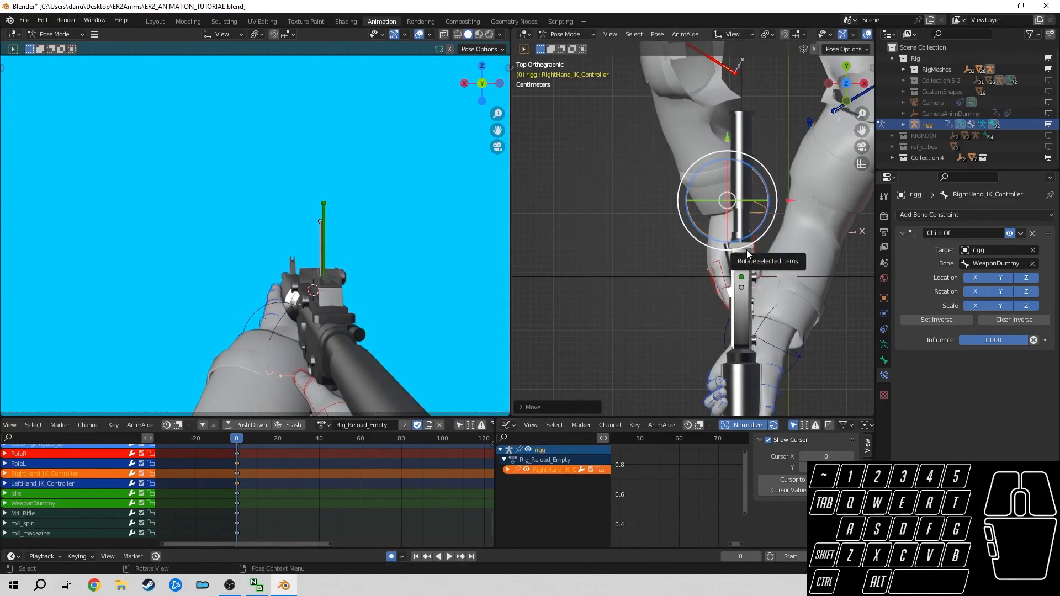
{"action": "key", "text": "KP_3"}
{"action": "key", "text": "ctrl+KP_3"}
{"action": "middle_click_drag", "start_coordinate": [745, 253], "coordinate": [685, 204], "text": "shift"}
{"action": "scroll", "coordinate": [696, 215], "scroll_direction": "up", "scroll_amount": 8}
{"action": "key", "text": "r"}
{"action": "left_click", "coordinate": [682, 157]}
{"action": "key", "text": "g"}
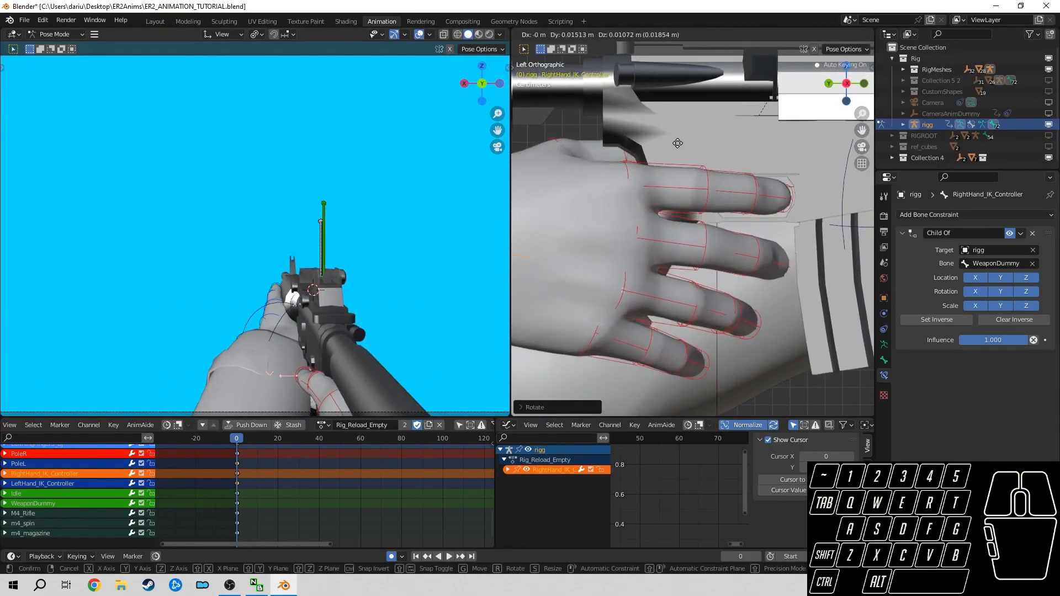
{"action": "left_click", "coordinate": [684, 149]}
{"action": "left_click", "coordinate": [845, 101]}
{"action": "scroll", "coordinate": [706, 210], "scroll_direction": "down", "scroll_amount": 2}
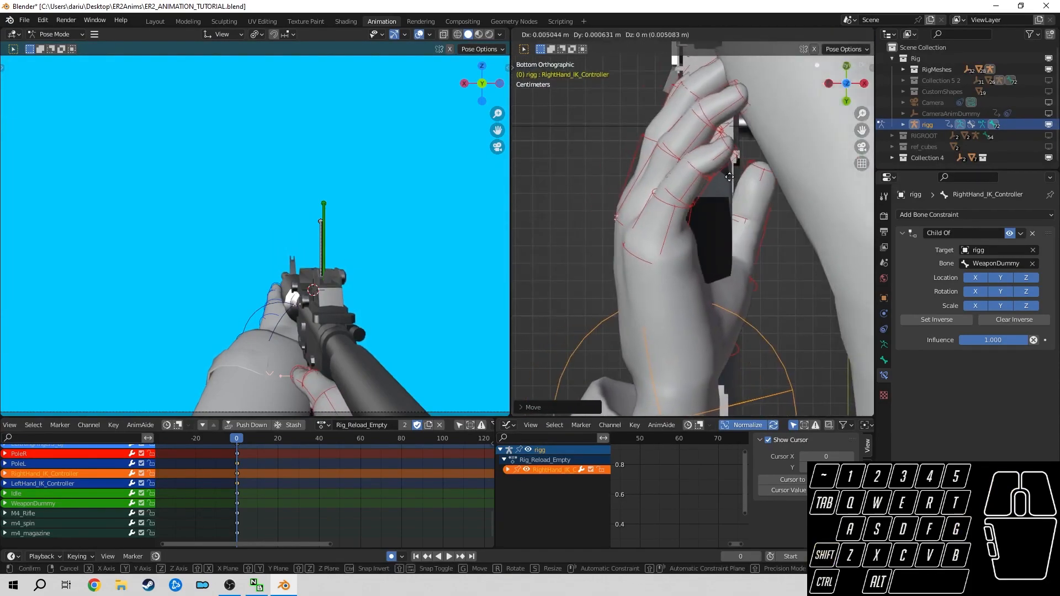
{"action": "scroll", "coordinate": [703, 194], "scroll_direction": "down", "scroll_amount": 4}
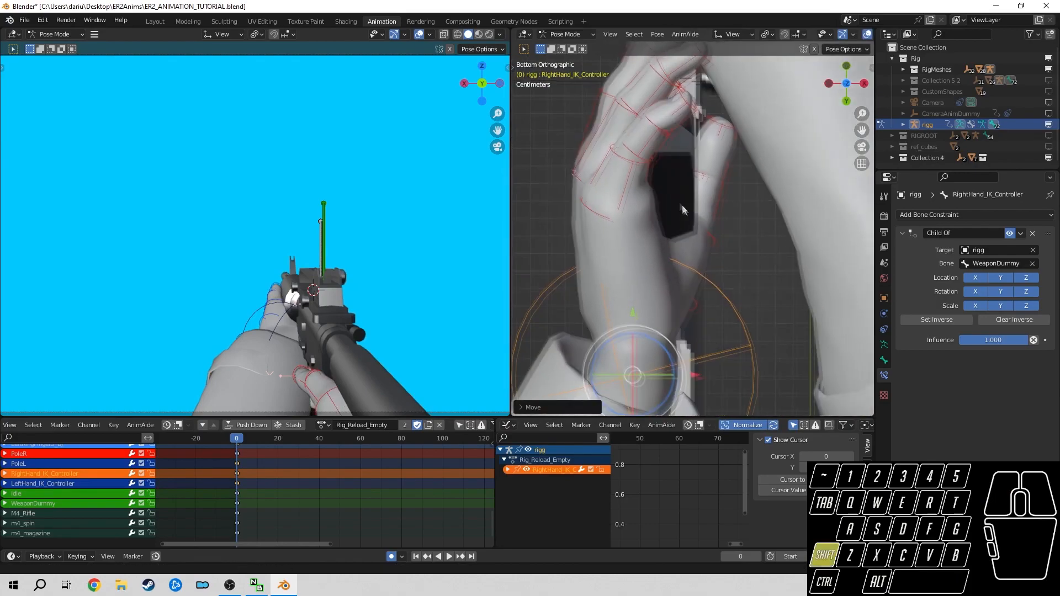
- Hide the sleeve mesh usa_police_uniform_1 to expose both hands
{"action": "middle_click_drag", "start_coordinate": [717, 173], "coordinate": [690, 294]}
{"action": "left_click", "coordinate": [632, 304]}
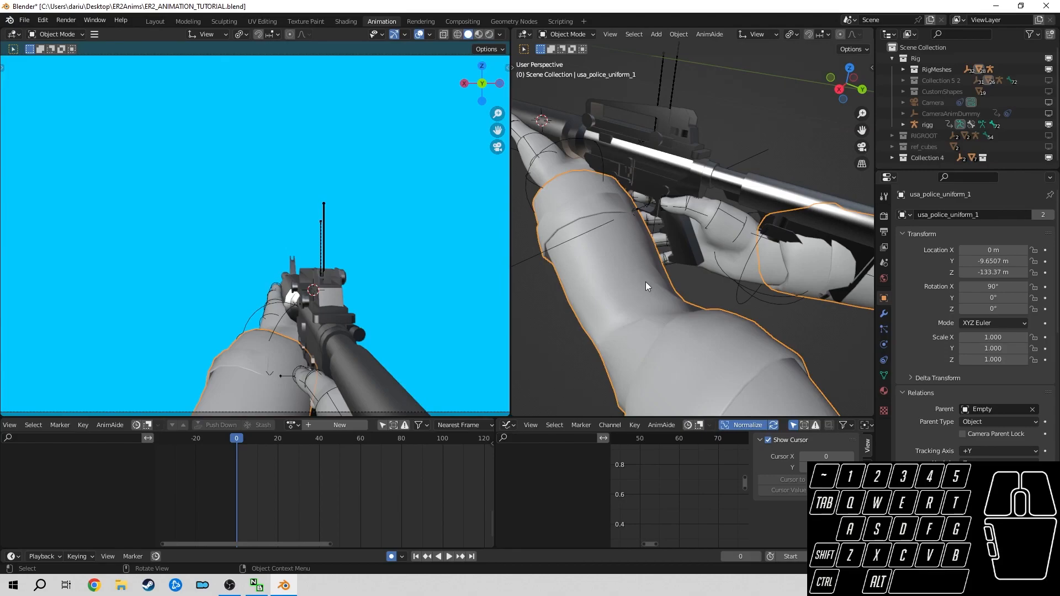
{"action": "key", "text": "h"}
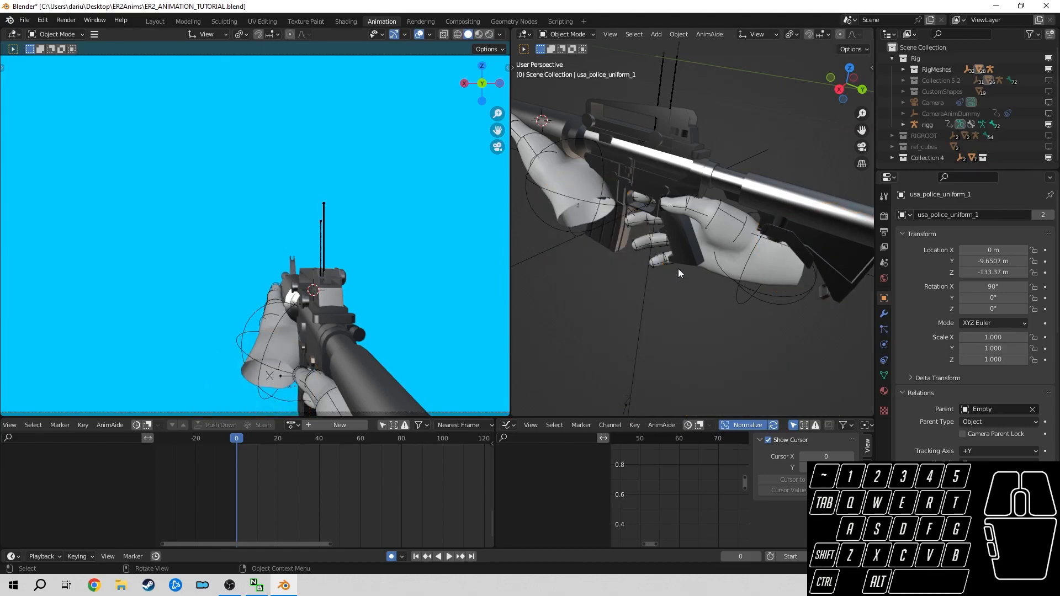
{"action": "middle_click_drag", "start_coordinate": [678, 268], "coordinate": [684, 236]}
{"action": "left_click", "coordinate": [230, 586]}
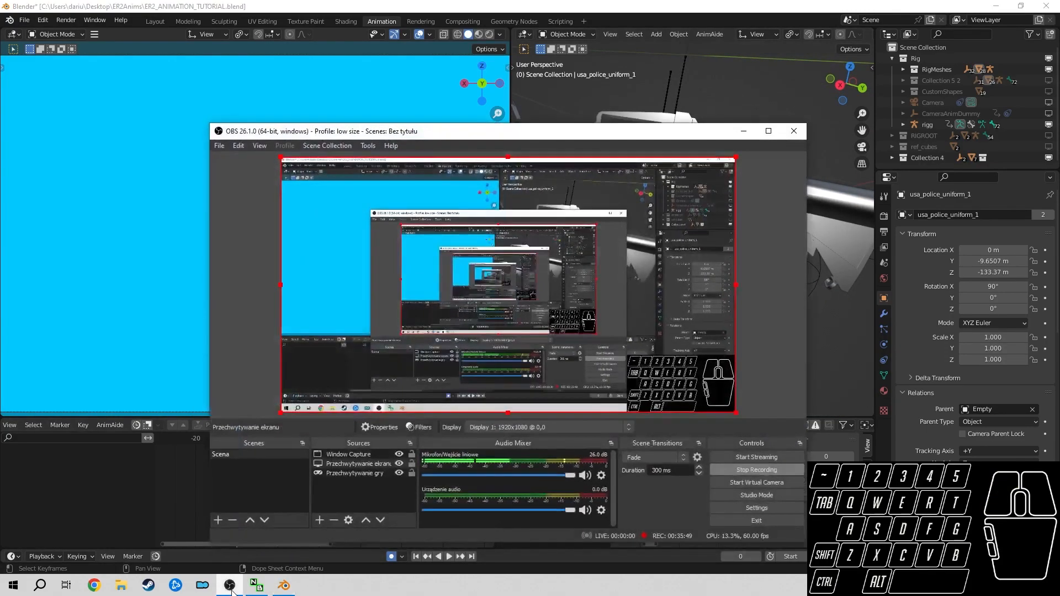
{"action": "left_click", "coordinate": [229, 586]}
- Return to the rig and move RightHand_IK_Controller so the palm sits against the pistol grip in the bottom view
{"action": "middle_click_drag", "start_coordinate": [690, 280], "coordinate": [757, 283]}
{"action": "left_click", "coordinate": [760, 253]}
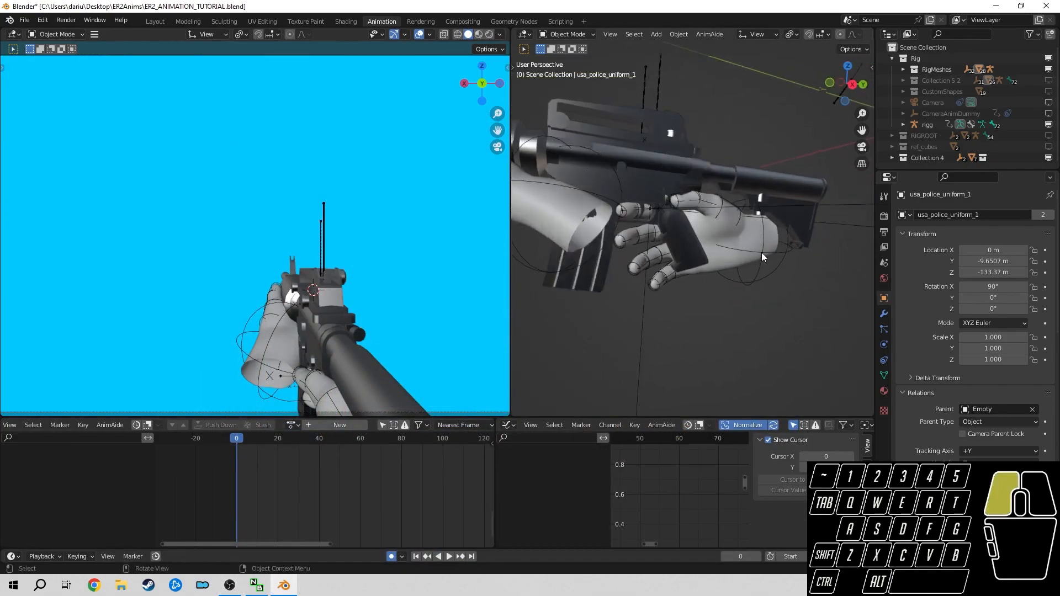
{"action": "left_click", "coordinate": [845, 101]}
{"action": "scroll", "coordinate": [717, 241], "scroll_direction": "up", "scroll_amount": 5}
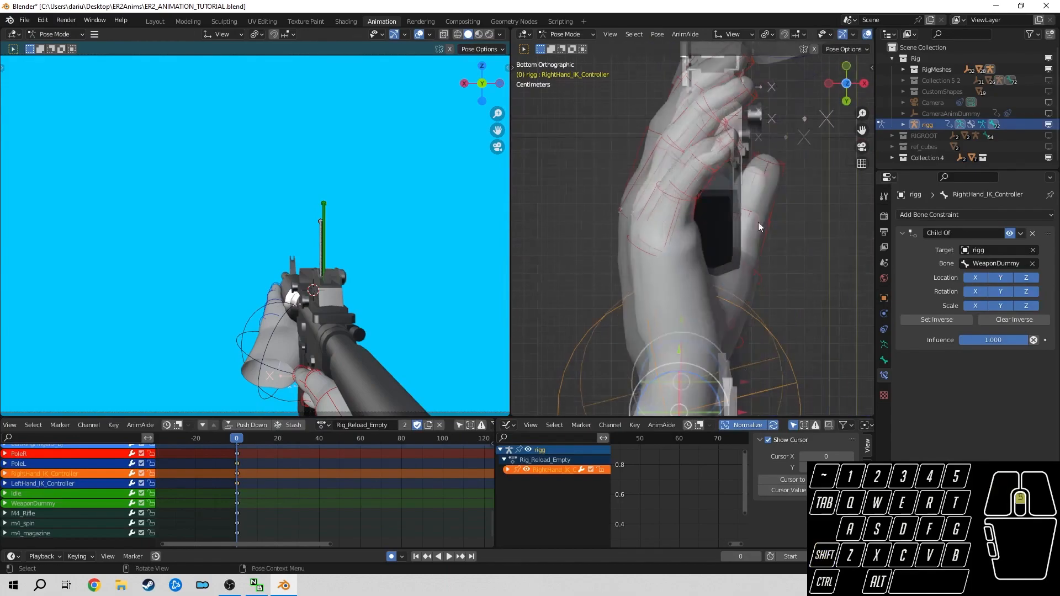
{"action": "key", "text": "g"}
{"action": "left_click", "coordinate": [721, 242]}
{"action": "left_click", "coordinate": [693, 228]}
- Set the transform orientation to Normal and rotate the right pinky bones to curl the finger around the pistol grip
{"action": "left_click", "coordinate": [733, 35]}
{"action": "left_click", "coordinate": [717, 92]}
{"action": "left_click_drag", "start_coordinate": [664, 217], "coordinate": [686, 225]}
{"action": "left_click", "coordinate": [723, 185]}
{"action": "left_click_drag", "start_coordinate": [727, 178], "coordinate": [768, 249]}
{"action": "left_click", "coordinate": [740, 243]}
- Fine-tune the position of the right hand's IK controller against the pistol grip in the bottom and right views
{"action": "left_click", "coordinate": [759, 330]}
{"action": "key", "text": "g"}
{"action": "left_click", "coordinate": [754, 323]}
{"action": "middle_click_drag", "start_coordinate": [712, 227], "coordinate": [621, 229]}
{"action": "left_click", "coordinate": [852, 83]}
{"action": "key", "text": "g"}
{"action": "left_click", "coordinate": [736, 288]}
- Adjust the rotation of the right hand's lower finger bones so the pinky wraps around the pistol grip
{"action": "left_click", "coordinate": [717, 143]}
{"action": "key", "text": "r"}
{"action": "middle_click_drag", "start_coordinate": [684, 191], "coordinate": [595, 256]}
{"action": "left_click", "coordinate": [595, 257]}
{"action": "left_click", "coordinate": [619, 198]}
{"action": "left_click_drag", "start_coordinate": [635, 188], "coordinate": [643, 206]}
{"action": "middle_click_drag", "start_coordinate": [657, 204], "coordinate": [671, 298]}
{"action": "left_click", "coordinate": [844, 84]}
{"action": "middle_click_drag", "start_coordinate": [783, 127], "coordinate": [624, 171]}
{"action": "left_click", "coordinate": [849, 86]}
- Curl the right ring finger around the pistol grip by rotating its bones, including RightRingFinger1_BJ and RightRingFinger3_BJ
{"action": "left_click", "coordinate": [617, 293]}
{"action": "middle_click_drag", "start_coordinate": [645, 301], "coordinate": [679, 203]}
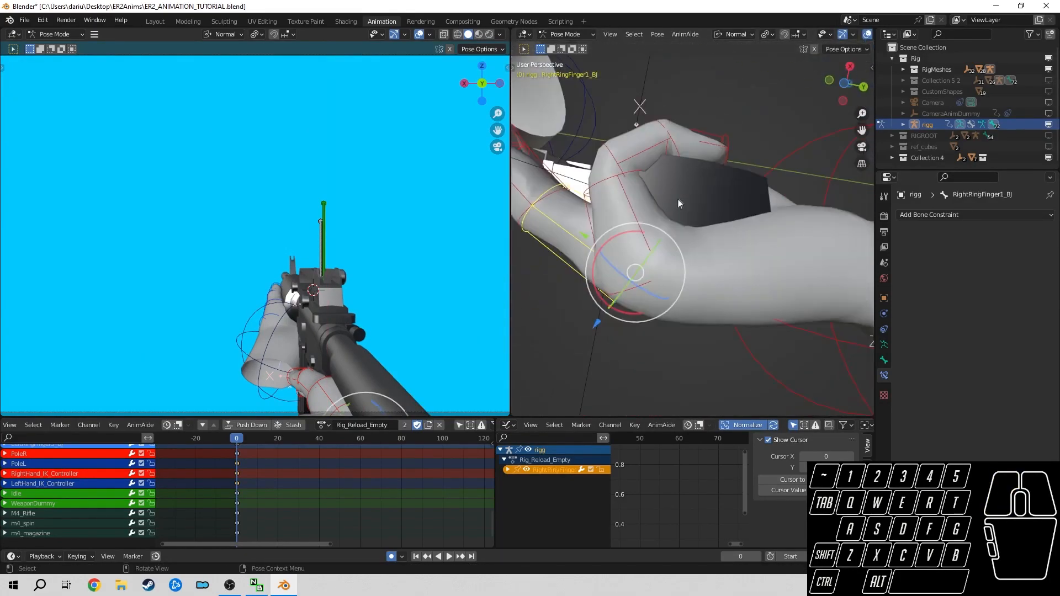
{"action": "left_click", "coordinate": [845, 84]}
{"action": "key", "text": "w"}
{"action": "mouse_move", "coordinate": [678, 167]}
{"action": "left_mouse_down"}
{"action": "mouse_move", "coordinate": [713, 191]}
{"action": "mouse_move", "coordinate": [755, 175]}
{"action": "mouse_move", "coordinate": [763, 209]}
{"action": "mouse_move", "coordinate": [682, 167]}
{"action": "left_mouse_up"}
{"action": "left_click", "coordinate": [692, 157]}
{"action": "left_click", "coordinate": [747, 258]}
{"action": "left_click_drag", "start_coordinate": [744, 260], "coordinate": [745, 260]}
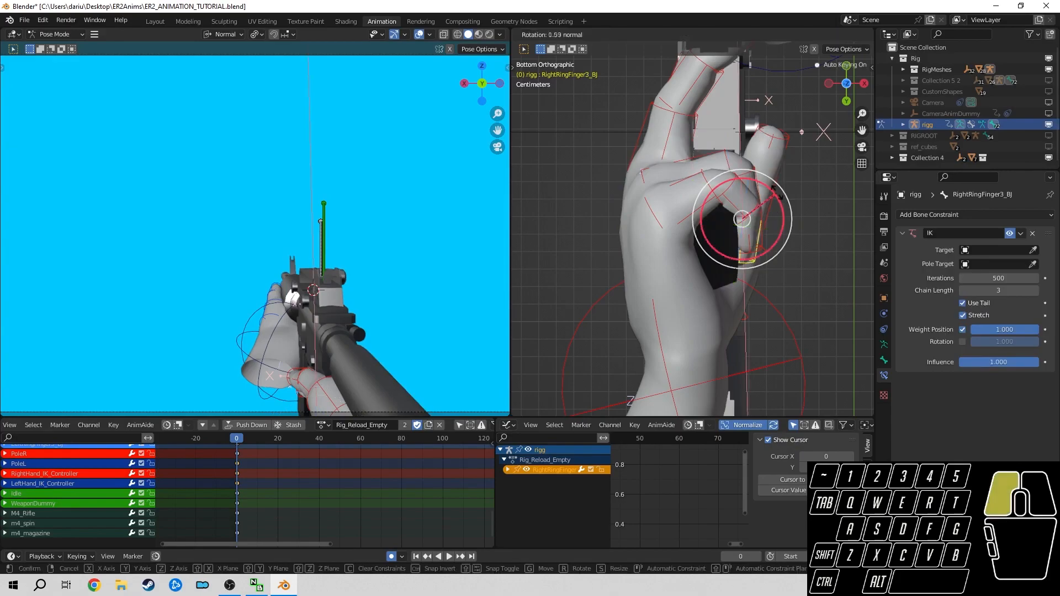
- Rotate the right middle finger's bones, including RightMiddleFinger2_BJ, to curl it around the pistol grip
{"action": "left_click", "coordinate": [667, 148]}
{"action": "left_click_drag", "start_coordinate": [669, 138], "coordinate": [696, 164]}
{"action": "left_click", "coordinate": [760, 160]}
{"action": "left_click_drag", "start_coordinate": [764, 144], "coordinate": [762, 195]}
{"action": "middle_click_drag", "start_coordinate": [762, 195], "coordinate": [685, 237]}
- Refine the rotation of RightRingFinger1_BJ so the ring finger lines up with the neighbouring fingers
{"action": "left_click", "coordinate": [846, 85]}
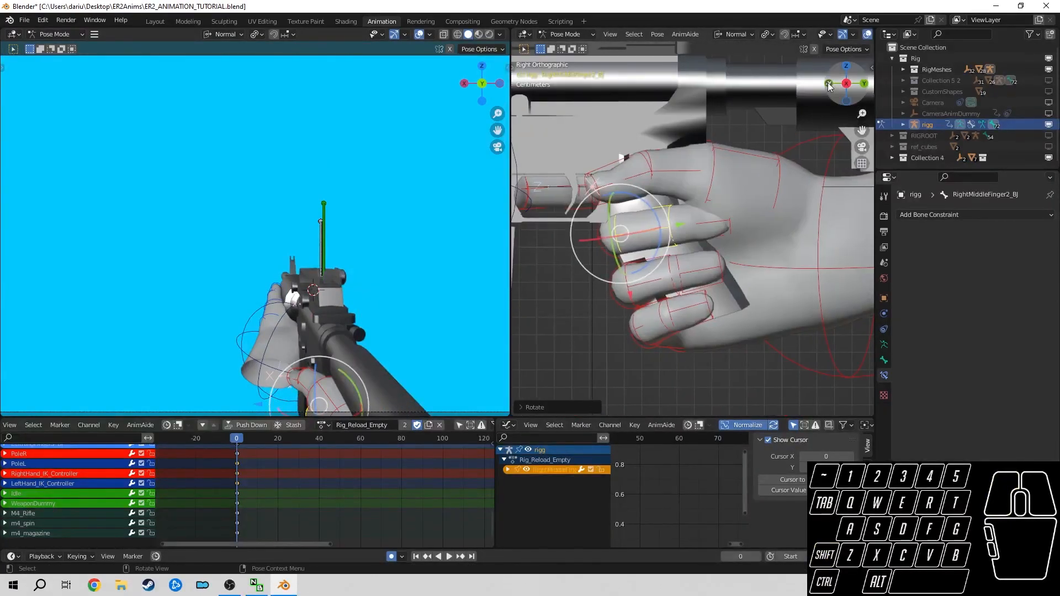
{"action": "left_click", "coordinate": [828, 84]}
{"action": "left_click", "coordinate": [678, 293]}
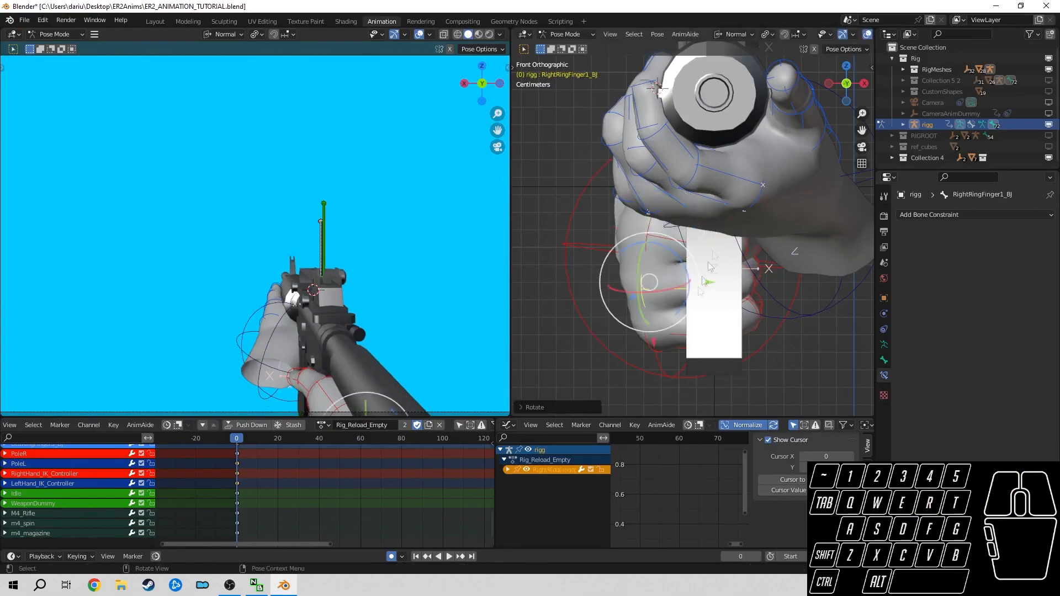
{"action": "left_click", "coordinate": [726, 293]}
{"action": "key", "text": "KP_3"}
{"action": "left_click", "coordinate": [672, 268]}
{"action": "left_click_drag", "start_coordinate": [667, 254], "coordinate": [674, 261]}
{"action": "middle_click_drag", "start_coordinate": [675, 261], "coordinate": [678, 293]}
{"action": "left_click", "coordinate": [678, 293]}
{"action": "left_click_drag", "start_coordinate": [609, 279], "coordinate": [611, 280]}
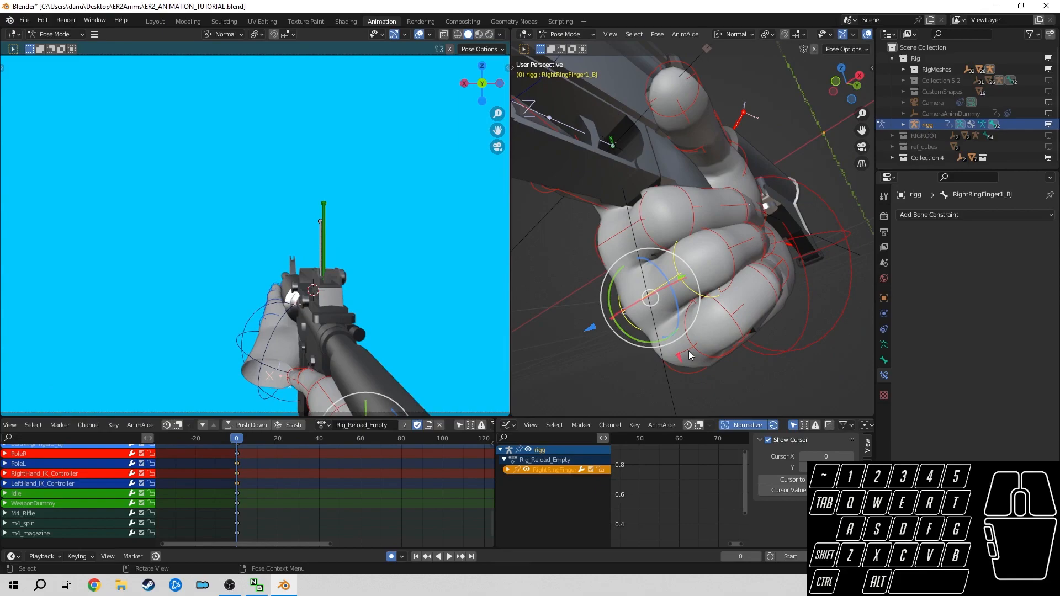
{"action": "left_click_drag", "start_coordinate": [649, 318], "coordinate": [651, 319]}
- Adjust the lower fingers' bones beside RightPinkyFinger2_BJ to tighten the grip in the right view
{"action": "left_click", "coordinate": [742, 316]}
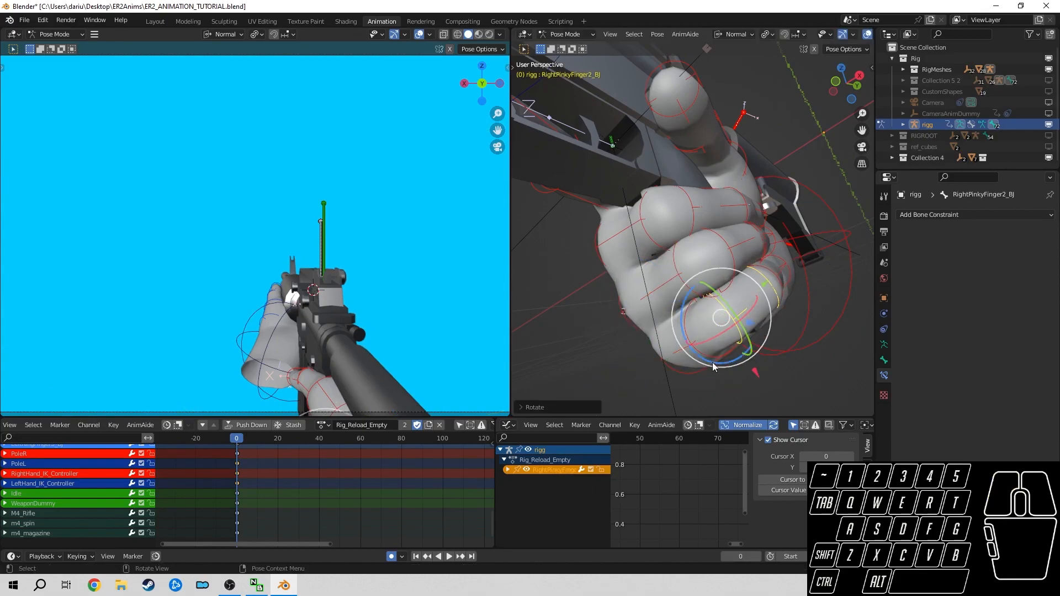
{"action": "left_click", "coordinate": [859, 75]}
{"action": "left_click", "coordinate": [716, 268]}
{"action": "left_click_drag", "start_coordinate": [721, 268], "coordinate": [724, 236]}
- Rotate RightMiddleFinger2_BJ and the neighbouring middle finger bones to close the finger on the pistol grip
{"action": "left_click", "coordinate": [731, 238]}
{"action": "left_click", "coordinate": [731, 237]}
{"action": "left_click_drag", "start_coordinate": [670, 300], "coordinate": [666, 277]}
{"action": "left_click", "coordinate": [645, 238]}
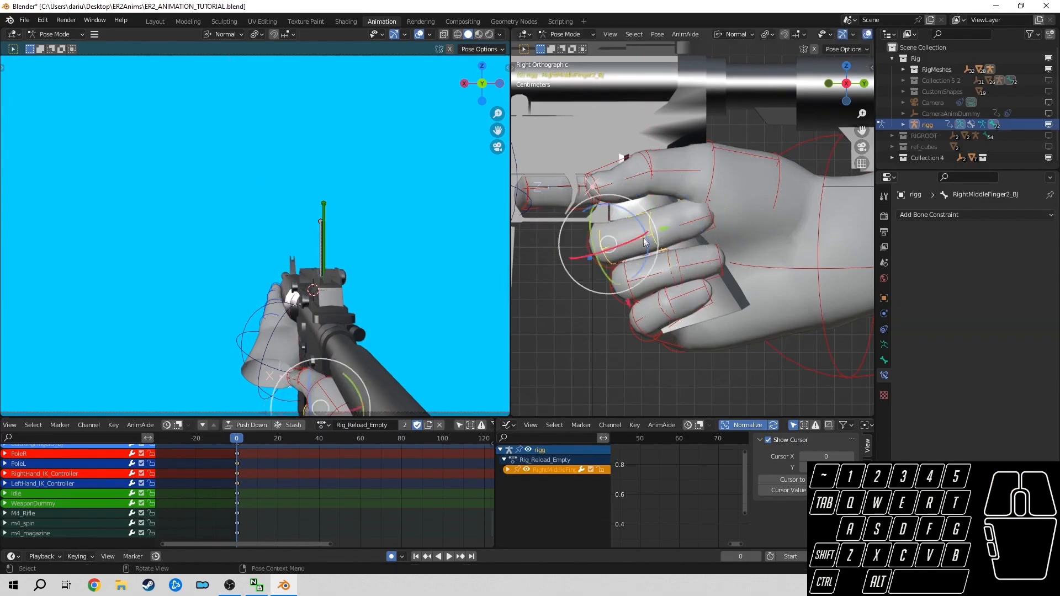
{"action": "left_click_drag", "start_coordinate": [647, 219], "coordinate": [648, 218]}
{"action": "left_click", "coordinate": [704, 228]}
{"action": "left_click_drag", "start_coordinate": [700, 216], "coordinate": [722, 233]}
{"action": "middle_click_drag", "start_coordinate": [722, 233], "coordinate": [693, 262]}
- Rotate RightThumb1_BJ and bend the right thumb around the pistol grip in the right view
{"action": "key", "text": "KP_3"}
{"action": "left_click", "coordinate": [752, 177]}
{"action": "left_click", "coordinate": [738, 155]}
{"action": "key", "text": "r"}
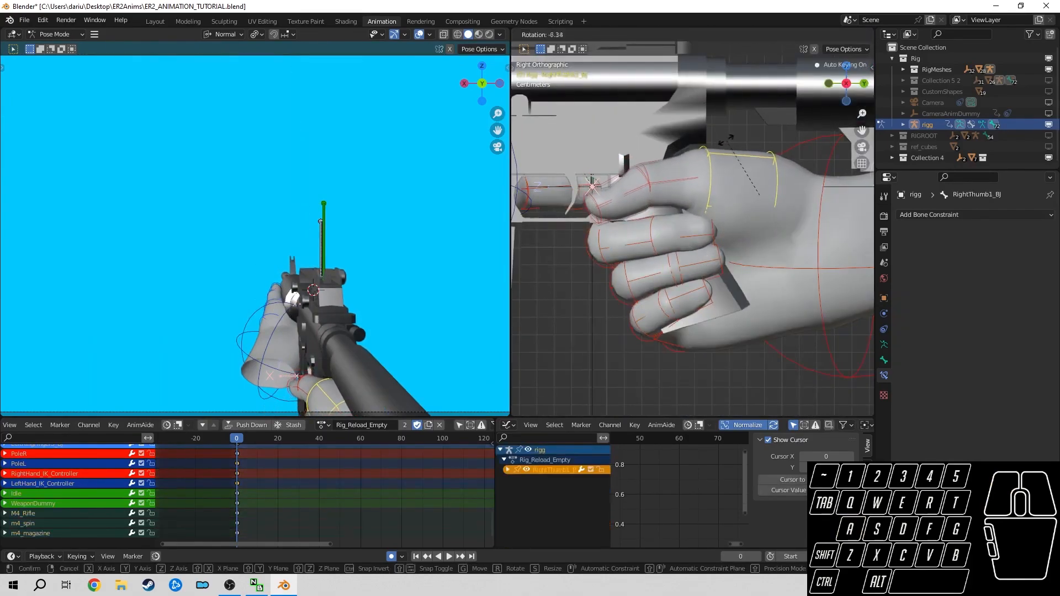
{"action": "left_click", "coordinate": [687, 185]}
{"action": "key", "text": "r"}
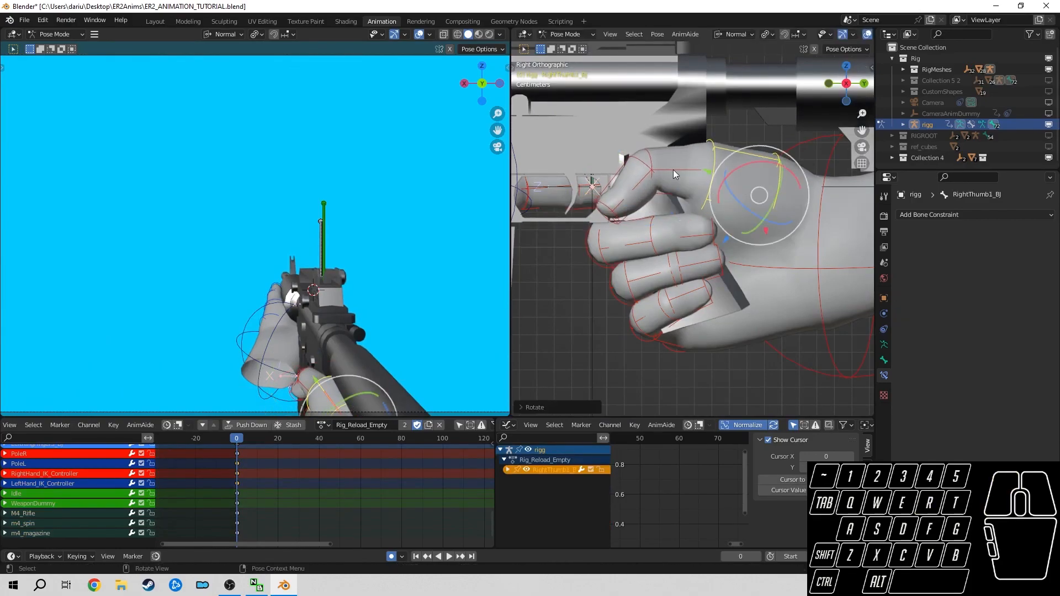
{"action": "left_click_drag", "start_coordinate": [691, 133], "coordinate": [690, 134]}
- Adjust the right hand's upper finger bones from the top and angled views, bringing the index finger toward the trigger
{"action": "middle_click_drag", "start_coordinate": [690, 134], "coordinate": [781, 220]}
{"action": "key", "text": "KP_7"}
{"action": "left_click", "coordinate": [779, 283]}
{"action": "left_click_drag", "start_coordinate": [782, 258], "coordinate": [793, 252]}
{"action": "middle_click_drag", "start_coordinate": [793, 251], "coordinate": [670, 178]}
{"action": "left_click", "coordinate": [669, 220]}
{"action": "middle_click_drag", "start_coordinate": [669, 220], "coordinate": [662, 176]}
{"action": "left_click", "coordinate": [705, 183]}
{"action": "left_click_drag", "start_coordinate": [663, 175], "coordinate": [660, 191]}
- Move the right index fingertip bone, RightIndexFinger3_BJ, toward the trigger
{"action": "middle_click_drag", "start_coordinate": [660, 191], "coordinate": [662, 247]}
{"action": "left_click", "coordinate": [661, 247]}
{"action": "left_click_drag", "start_coordinate": [661, 247], "coordinate": [667, 246]}
{"action": "middle_click_drag", "start_coordinate": [667, 245], "coordinate": [720, 208]}
{"action": "left_click", "coordinate": [707, 190]}
{"action": "left_click_drag", "start_coordinate": [720, 209], "coordinate": [716, 198]}
{"action": "middle_click_drag", "start_coordinate": [696, 229], "coordinate": [761, 182]}
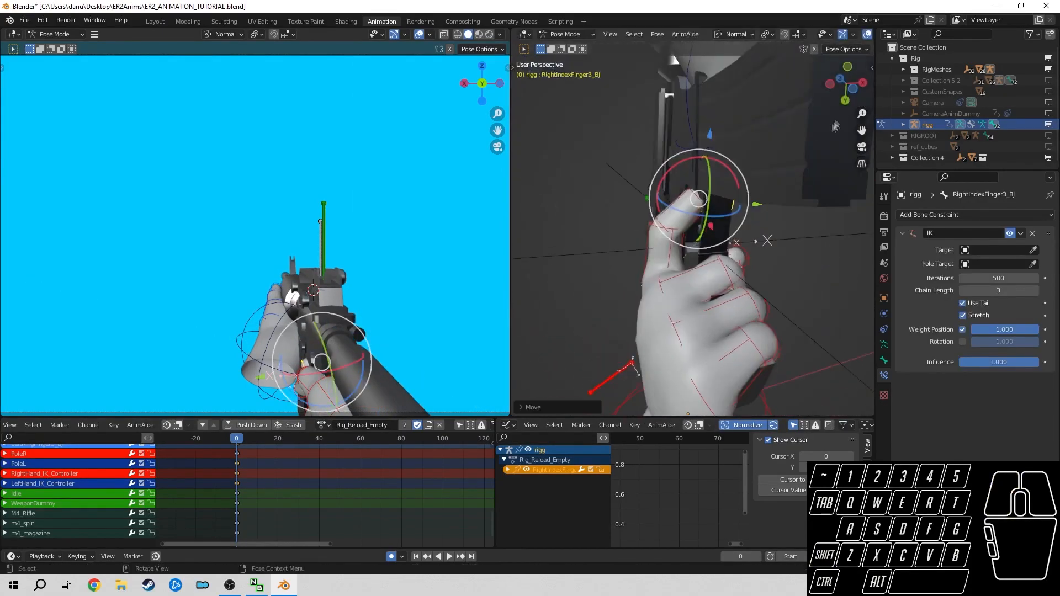
- Rotate the right index finger's bones to refine its bend near the trigger
{"action": "left_click", "coordinate": [839, 83]}
{"action": "left_click", "coordinate": [671, 220]}
{"action": "key", "text": "r"}
{"action": "left_click", "coordinate": [681, 213]}
{"action": "key", "text": "r"}
{"action": "left_click", "coordinate": [700, 181]}
{"action": "left_click", "coordinate": [711, 142]}
{"action": "middle_click_drag", "start_coordinate": [711, 143], "coordinate": [434, 253]}
- Fine-tune the placement of RightIndexFinger3_BJ along the trigger guard
{"action": "left_click", "coordinate": [718, 222]}
{"action": "left_click", "coordinate": [846, 83]}
{"action": "left_click_drag", "start_coordinate": [766, 256], "coordinate": [802, 256]}
{"action": "left_click", "coordinate": [805, 251]}
{"action": "middle_click_drag", "start_coordinate": [804, 249], "coordinate": [847, 149]}
{"action": "left_click", "coordinate": [847, 83]}
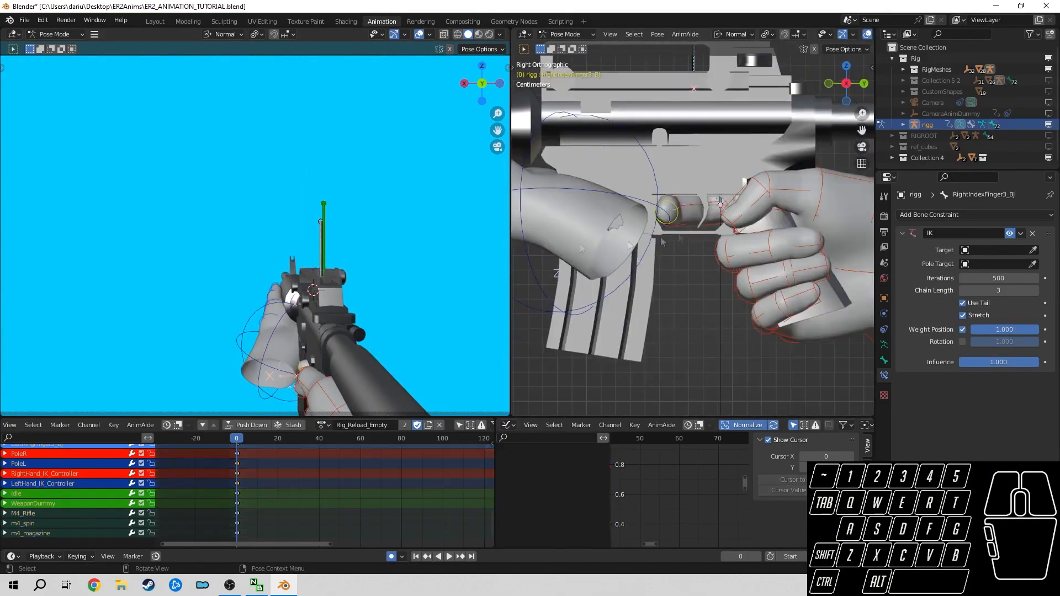
- Leave pose mode, unhide the sleeve mesh and clear the selection
{"action": "scroll", "coordinate": [809, 230], "scroll_direction": "down", "scroll_amount": 3}
{"action": "scroll", "coordinate": [634, 253], "scroll_direction": "down", "scroll_amount": 2}
{"action": "scroll", "coordinate": [635, 253], "scroll_direction": "up", "scroll_amount": 3}
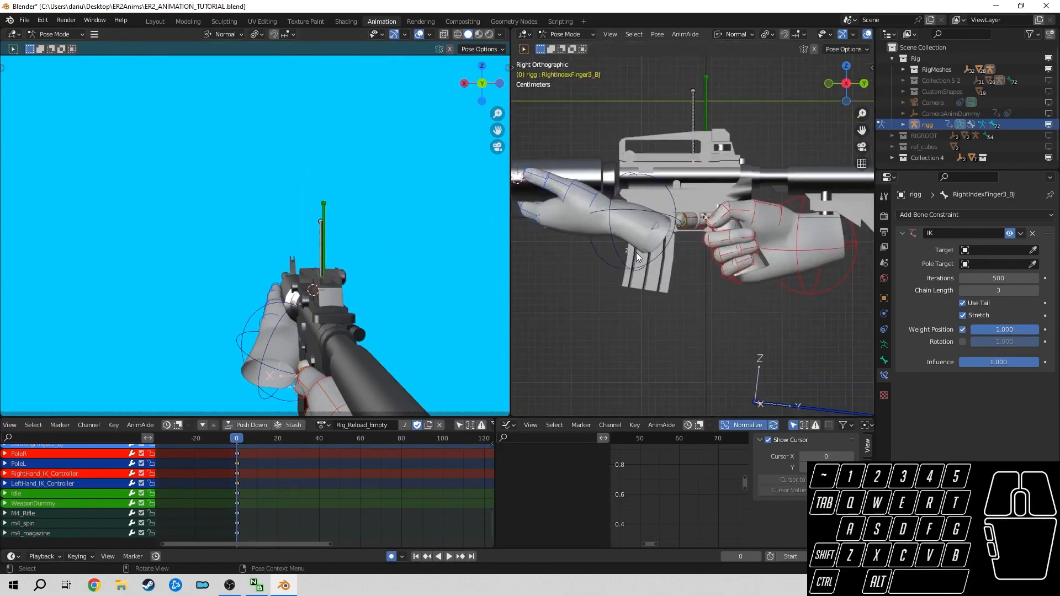
{"action": "middle_click_drag", "start_coordinate": [635, 252], "coordinate": [744, 262], "text": "shift"}
{"action": "left_click", "coordinate": [687, 245]}
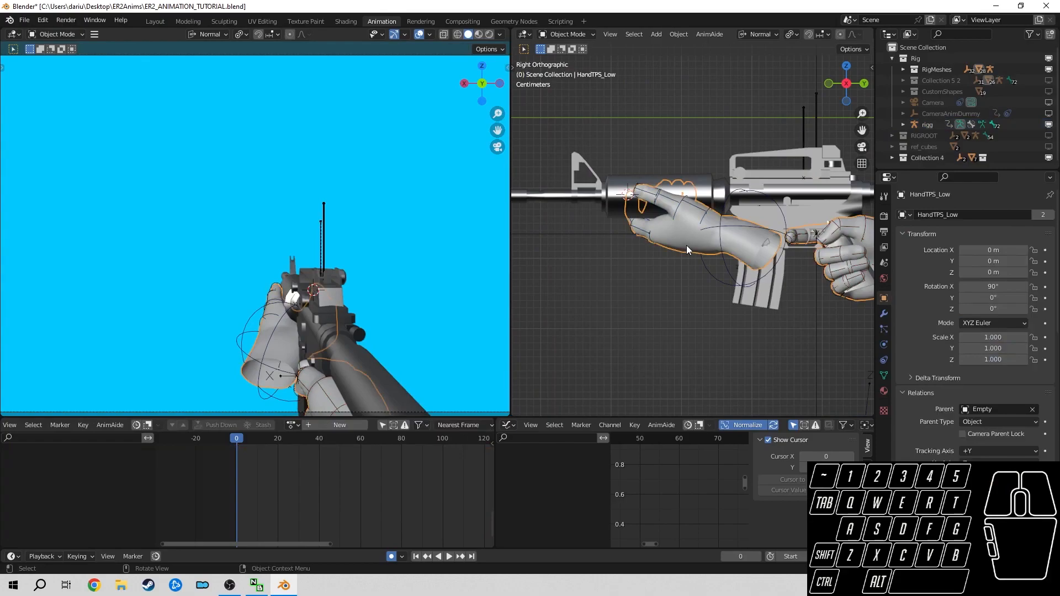
{"action": "key", "text": "alt+h"}
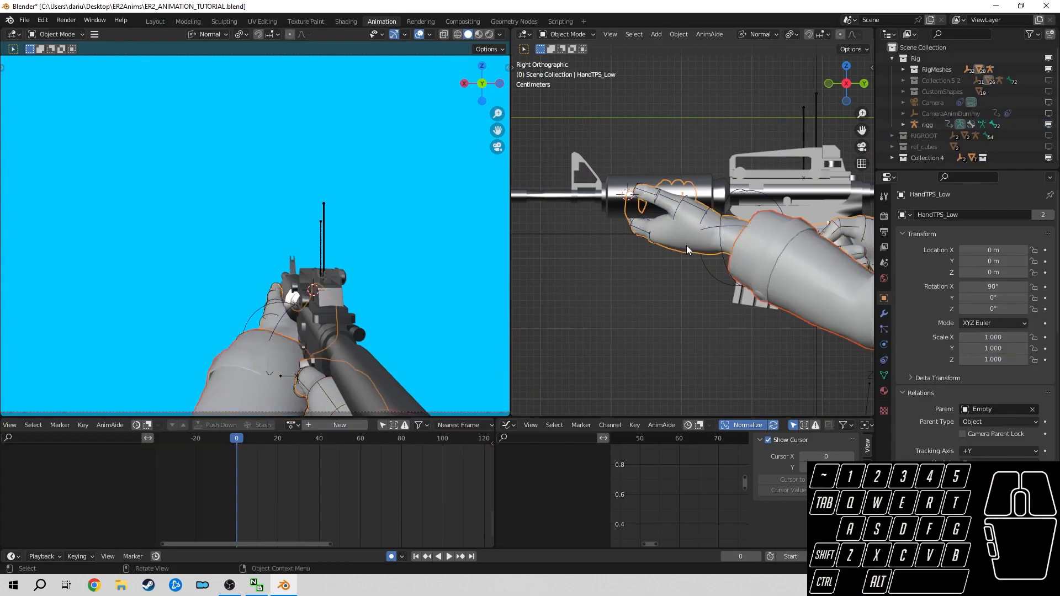
{"action": "key", "text": "alt+a"}
- Select the right shoulder bone RightShoulder_BJ from the front and set the transform orientation to View
{"action": "left_click", "coordinate": [325, 232]}
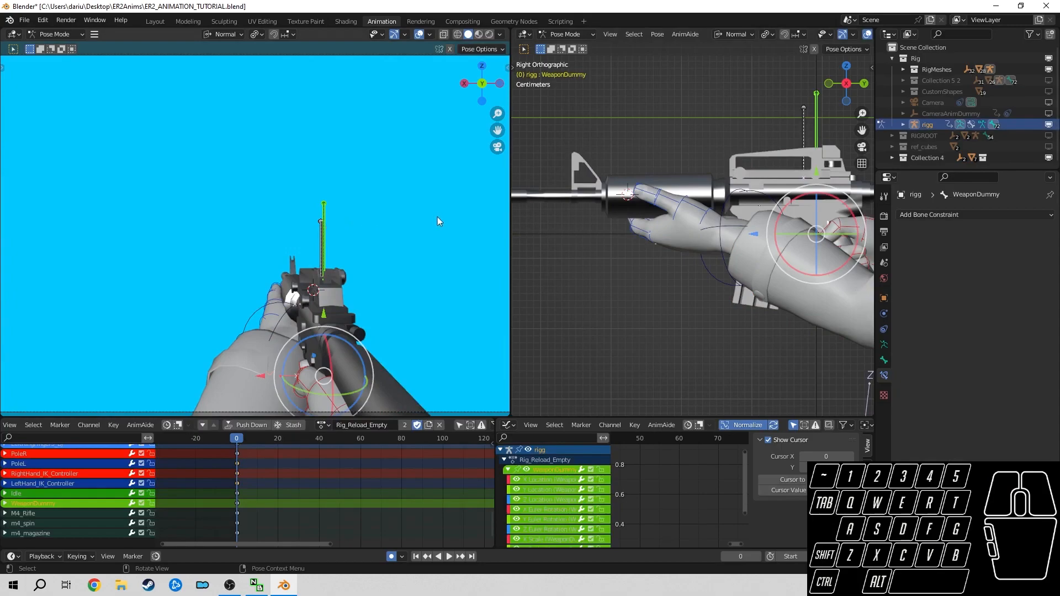
{"action": "left_click", "coordinate": [816, 113]}
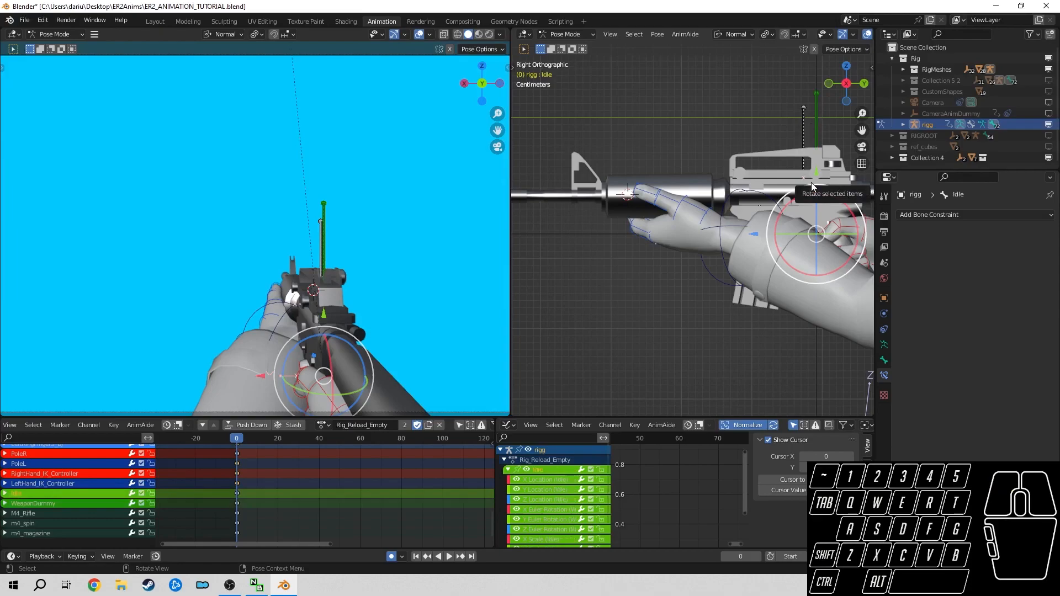
{"action": "key", "text": "KP_1"}
{"action": "middle_click_drag", "start_coordinate": [810, 182], "coordinate": [791, 201], "text": "shift"}
{"action": "middle_click_drag", "start_coordinate": [696, 104], "coordinate": [719, 135], "text": "shift"}
{"action": "left_click", "coordinate": [674, 102]}
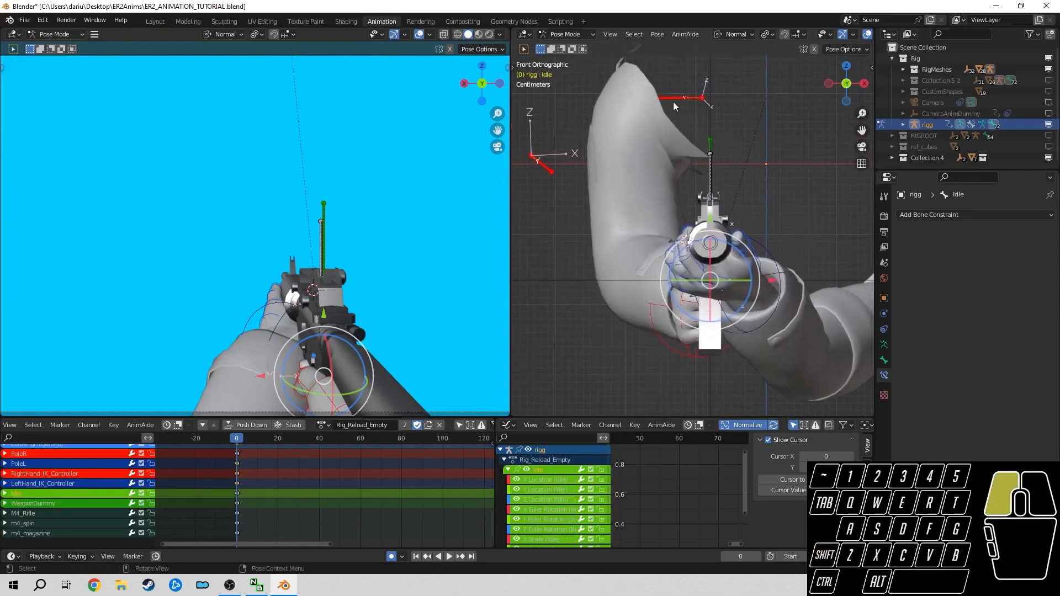
{"action": "left_click", "coordinate": [733, 35]}
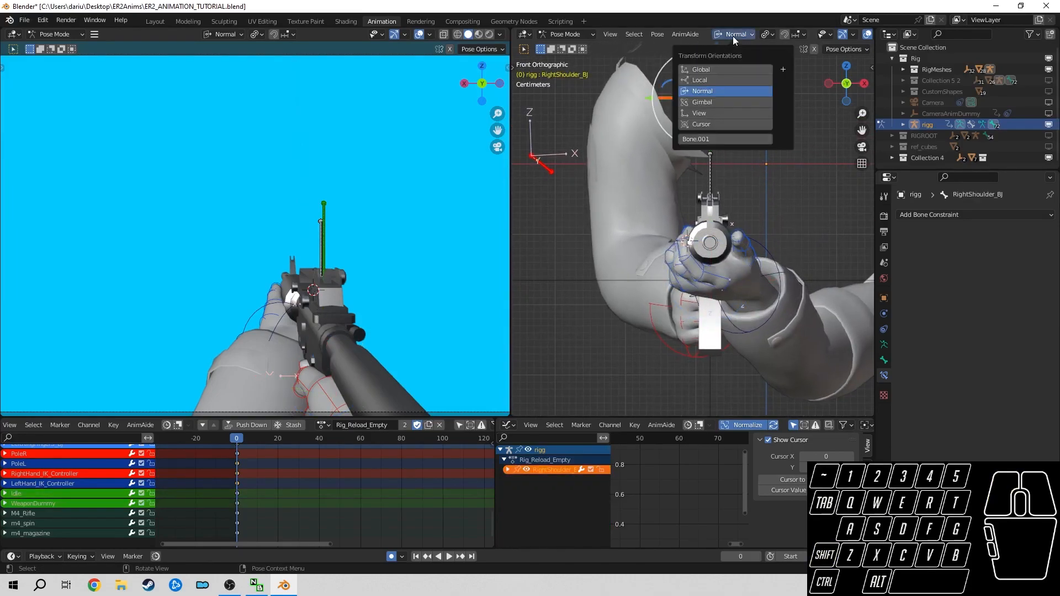
{"action": "left_click", "coordinate": [733, 114]}
{"action": "scroll", "coordinate": [706, 200], "scroll_direction": "down", "scroll_amount": 3}
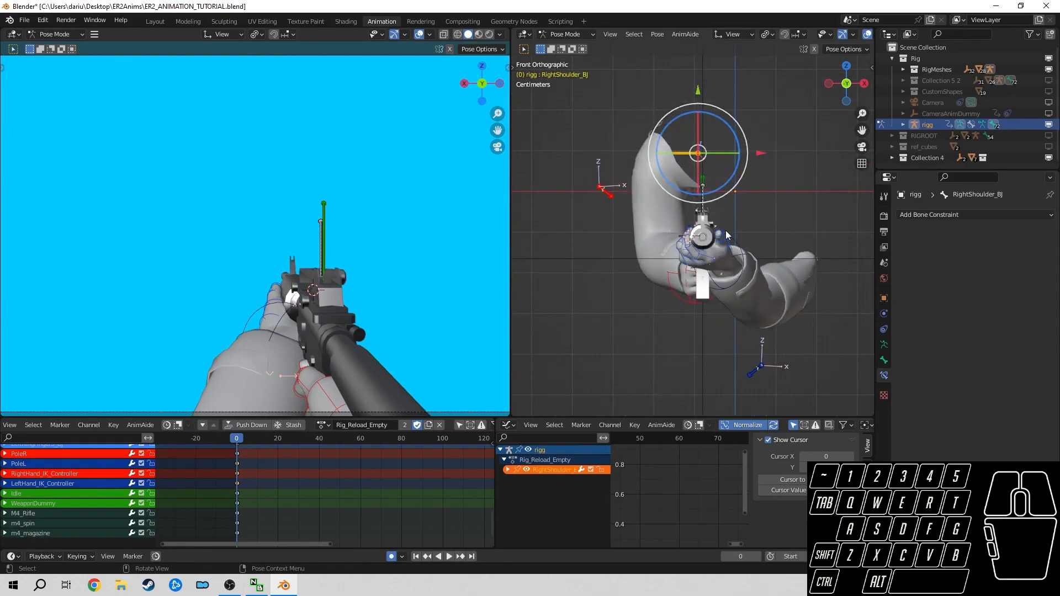
- Lower RightShoulder_BJ in the side view and adjust its placement from above
{"action": "key", "text": "KP_3"}
{"action": "middle_click_drag", "start_coordinate": [726, 230], "coordinate": [515, 239], "text": "shift"}
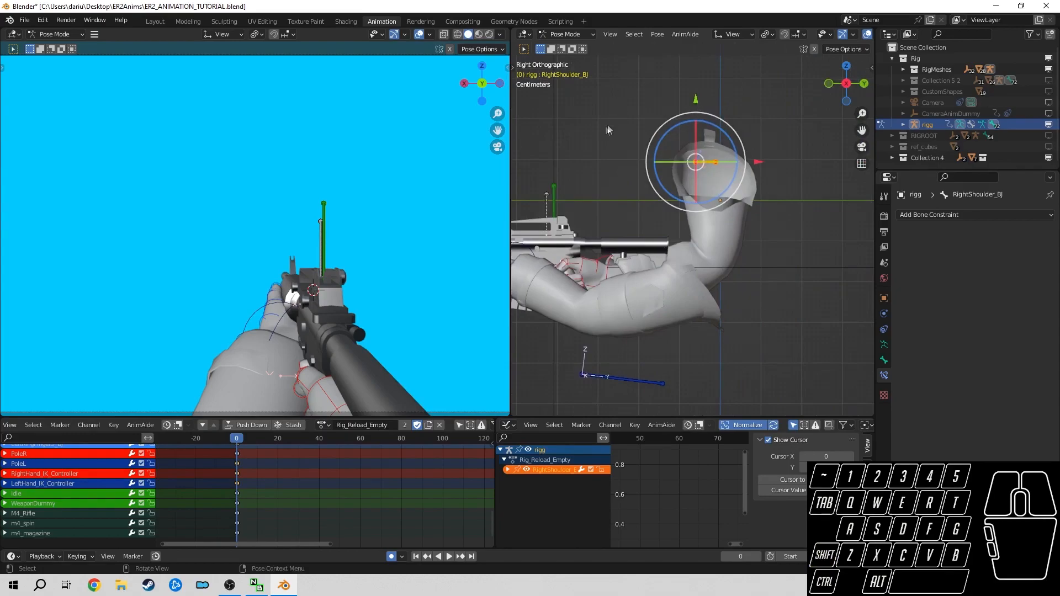
{"action": "middle_click_drag", "start_coordinate": [541, 83], "coordinate": [604, 79], "text": "shift"}
{"action": "left_click_drag", "start_coordinate": [762, 92], "coordinate": [767, 183]}
{"action": "key", "text": "KP_7"}
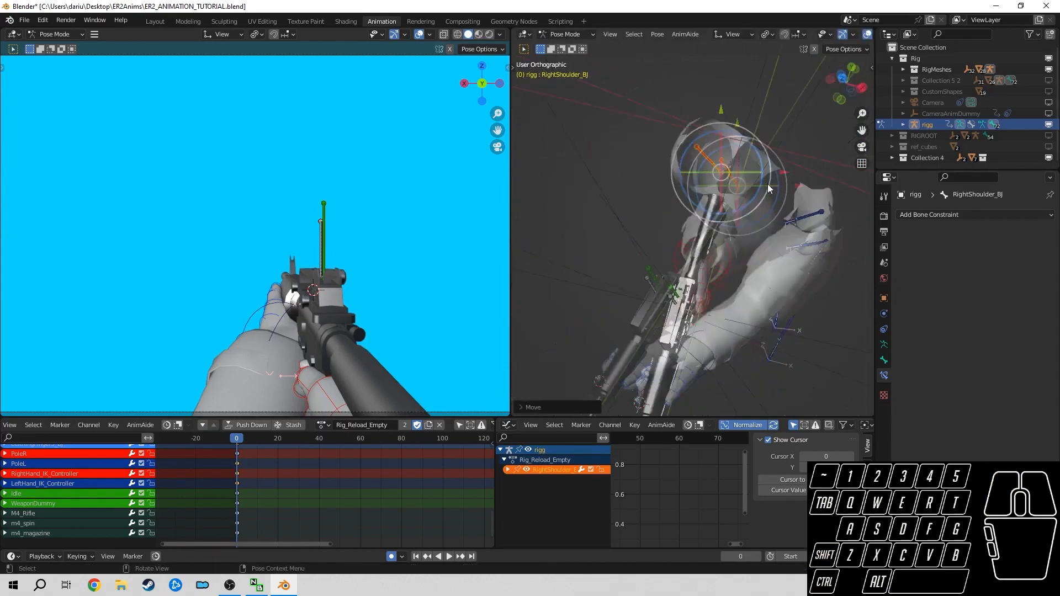
{"action": "left_click_drag", "start_coordinate": [703, 100], "coordinate": [703, 90]}
- Move the right elbow pole bone PoleR forward and well below the right arm so the elbow points downward
{"action": "key", "text": "KP_1"}
{"action": "left_click", "coordinate": [605, 197]}
{"action": "key", "text": "KP_7"}
{"action": "key", "text": "g"}
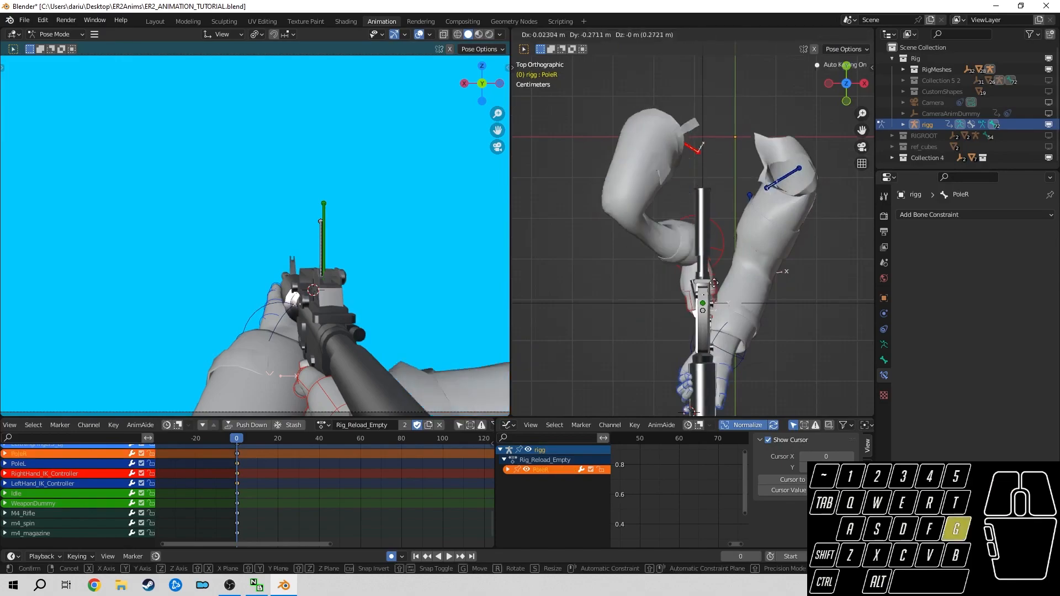
{"action": "left_click", "coordinate": [641, 167]}
{"action": "key", "text": "KP_1"}
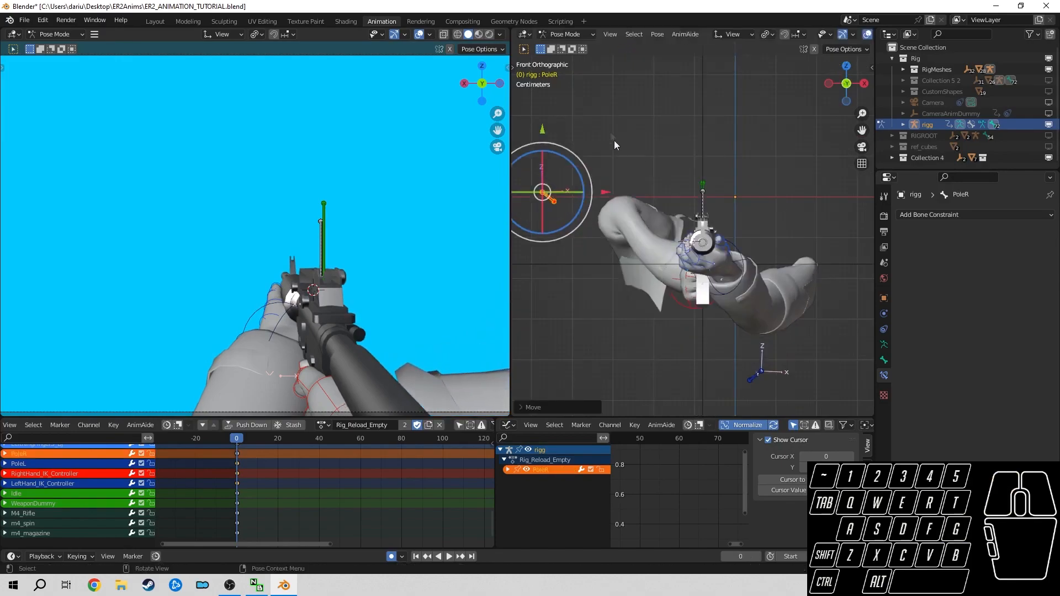
{"action": "key", "text": "g"}
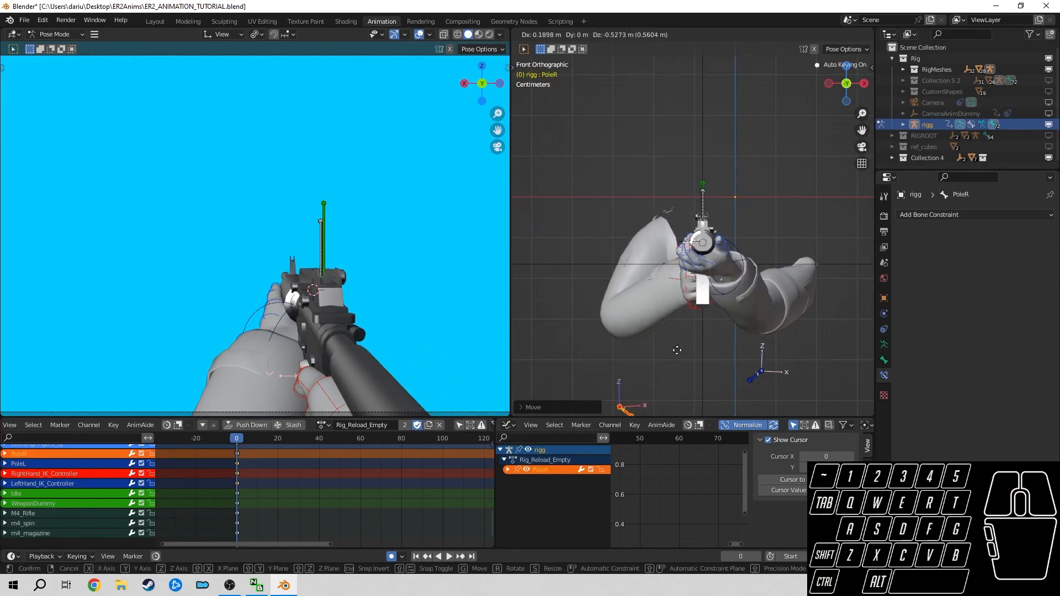
{"action": "left_click", "coordinate": [675, 349]}
{"action": "key", "text": "KP_7"}
- Move RightShoulder_BJ farther back from the rifle stock in the top view
{"action": "left_click", "coordinate": [690, 154]}
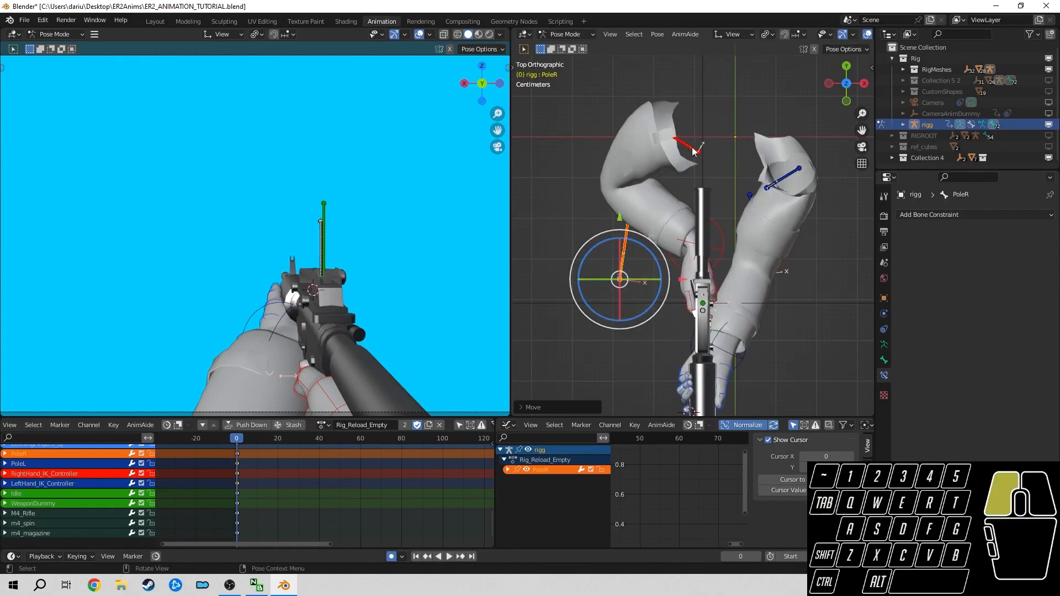
{"action": "key", "text": "g"}
{"action": "left_click", "coordinate": [706, 111]}
- Nudge PoleR slightly downward in the front view to refine the right elbow's direction
{"action": "left_click", "coordinate": [617, 274]}
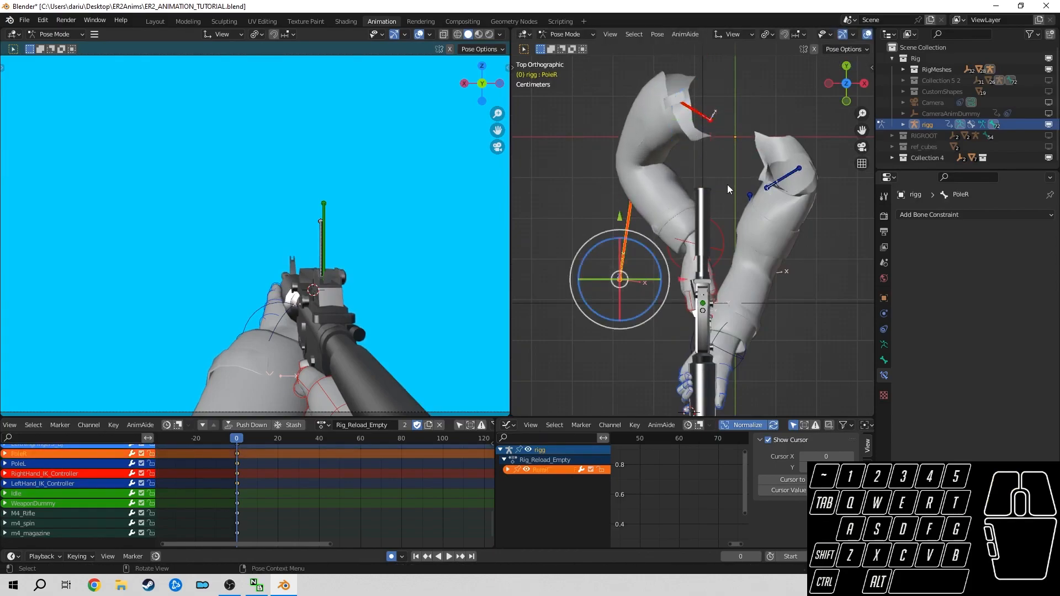
{"action": "key", "text": "KP_1"}
{"action": "key", "text": "g"}
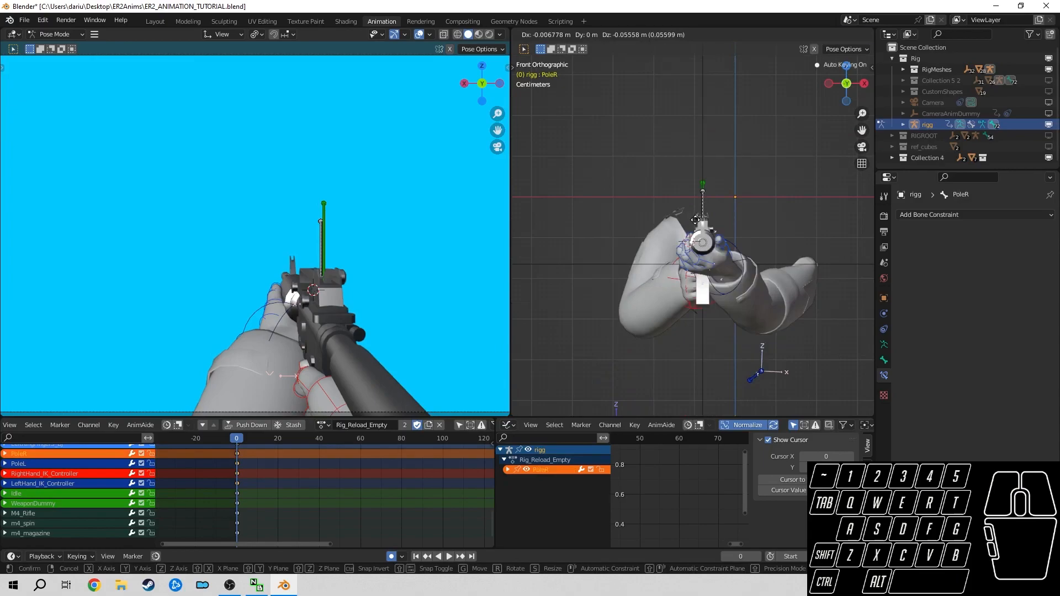
{"action": "left_click", "coordinate": [749, 251]}
{"action": "key", "text": "KP_7"}
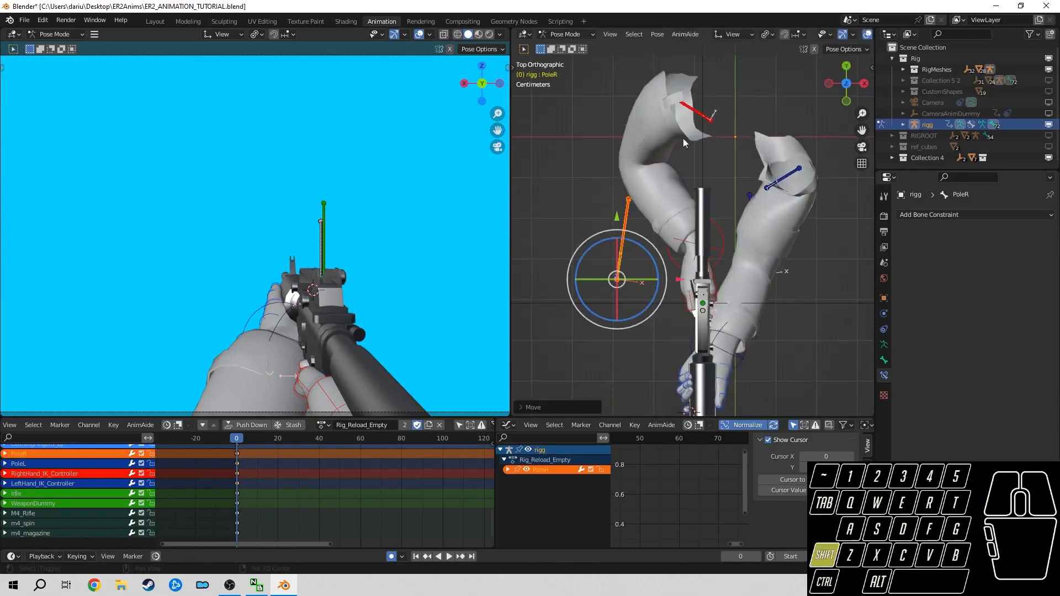
- Examine both arms through the camera and check the placement of the two shoulder bones from above and the side
{"action": "middle_click_drag", "start_coordinate": [699, 102], "coordinate": [714, 115], "text": "shift"}
{"action": "left_click", "coordinate": [712, 123]}
{"action": "right_click", "coordinate": [710, 123]}
{"action": "left_click", "coordinate": [601, 193]}
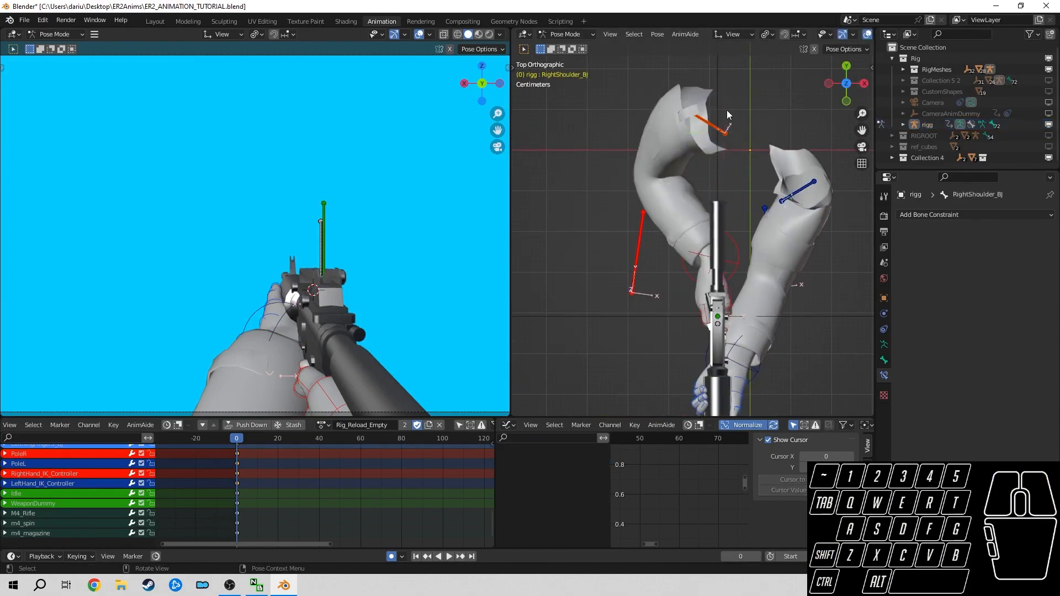
{"action": "scroll", "coordinate": [253, 265], "scroll_direction": "down", "scroll_amount": 4}
{"action": "scroll", "coordinate": [254, 265], "scroll_direction": "up", "scroll_amount": 3}
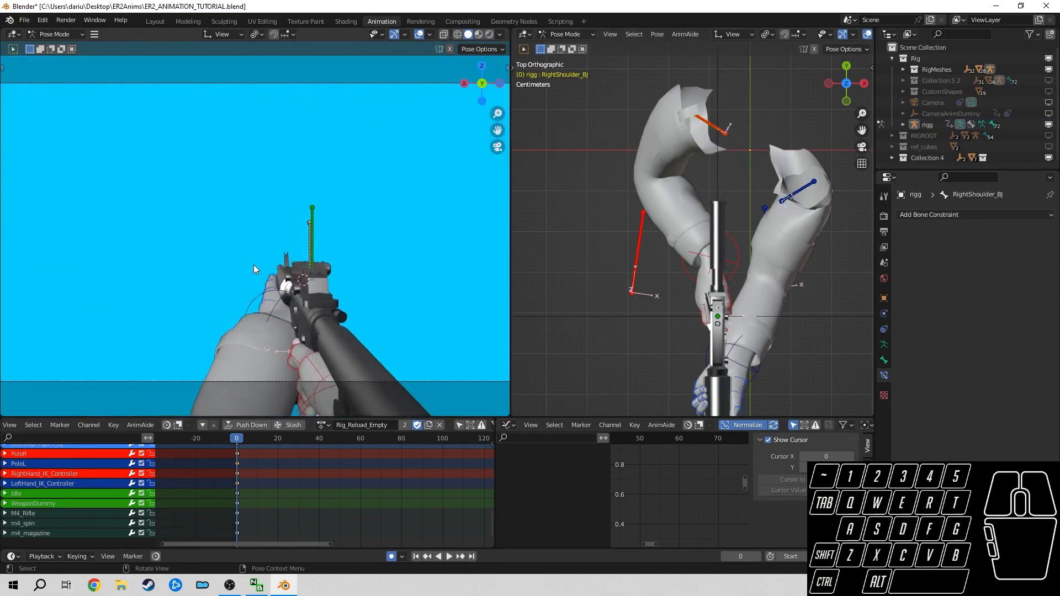
{"action": "scroll", "coordinate": [253, 265], "scroll_direction": "down", "scroll_amount": 2}
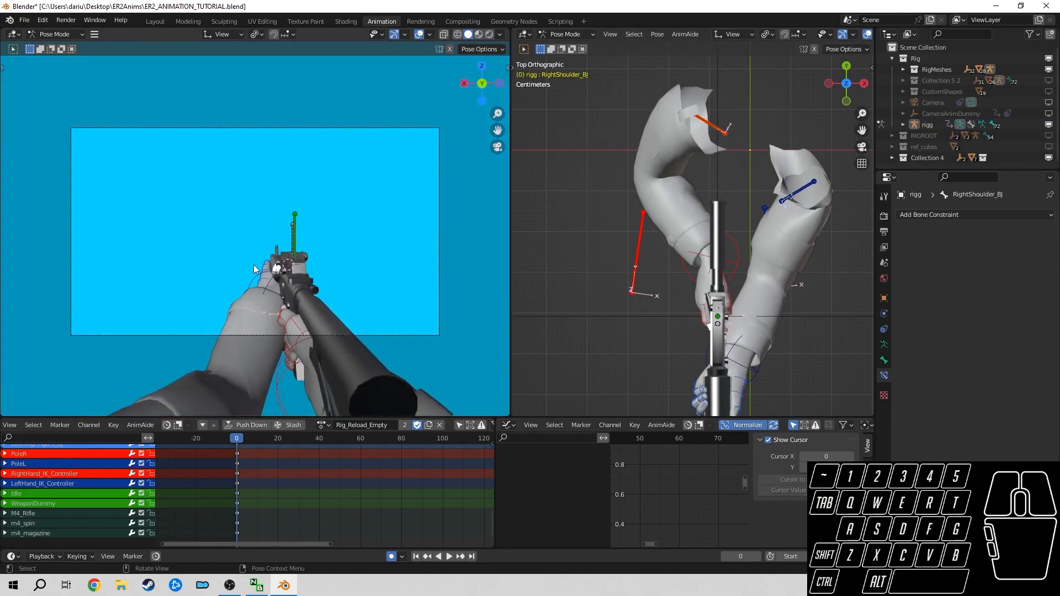
{"action": "left_click", "coordinate": [712, 127]}
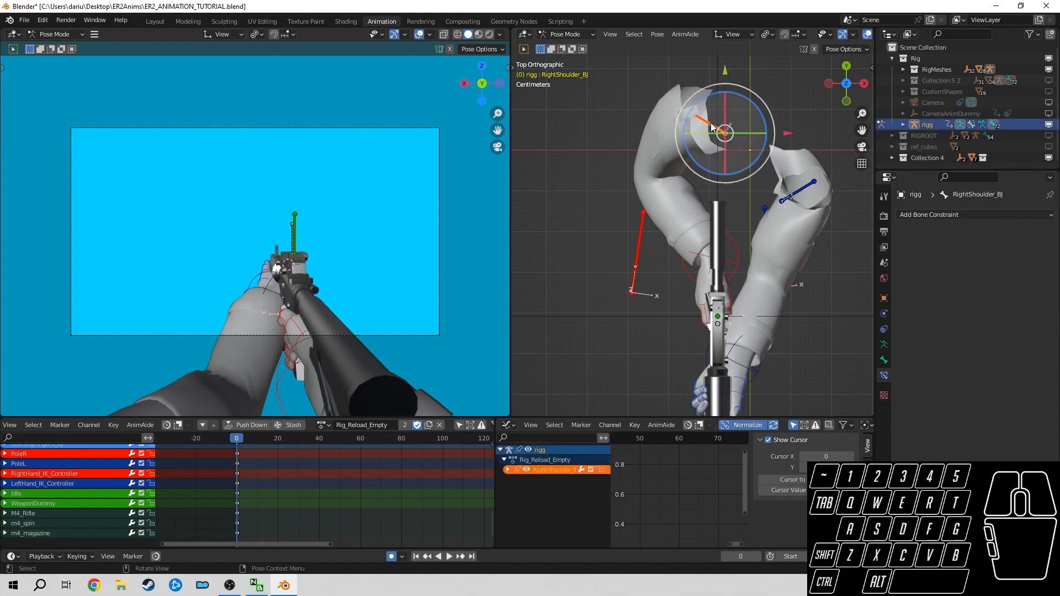
{"action": "left_click", "coordinate": [810, 181]}
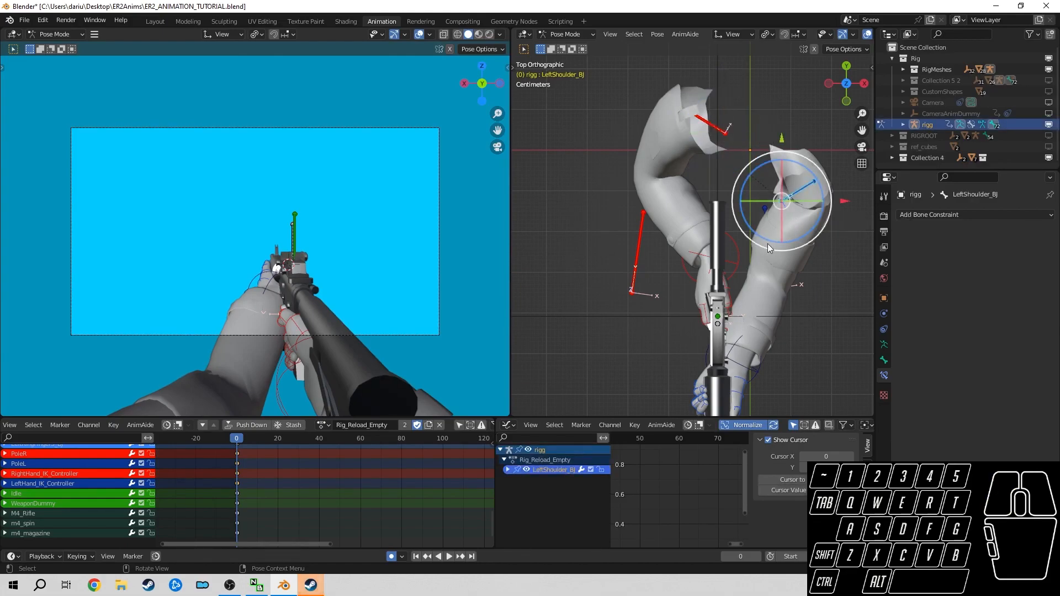
{"action": "key", "text": "KP_3"}
{"action": "middle_click_drag", "start_coordinate": [726, 275], "coordinate": [776, 235], "text": "shift"}
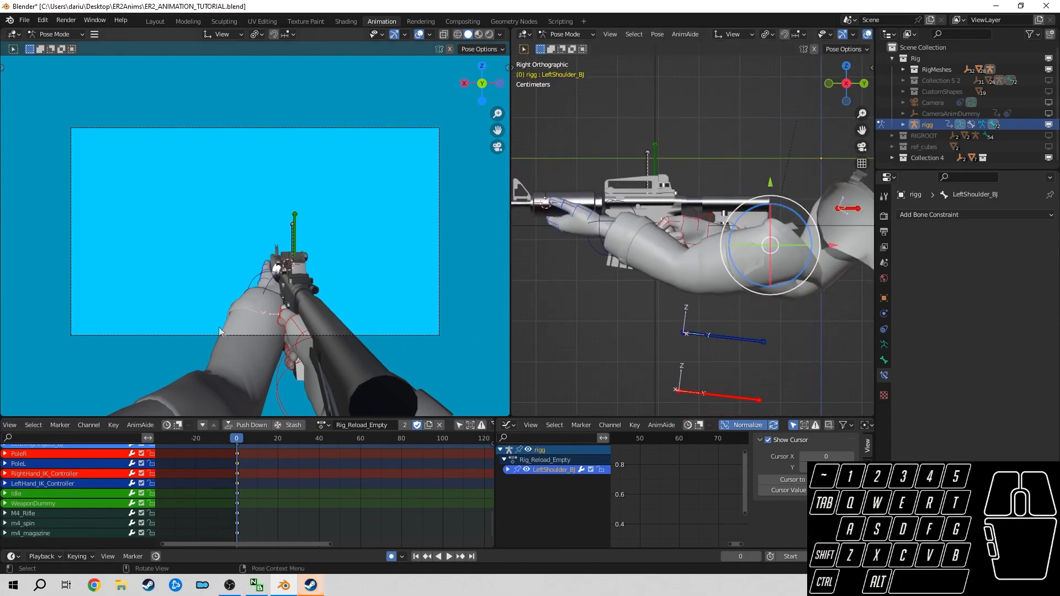
{"action": "scroll", "coordinate": [346, 262], "scroll_direction": "up", "scroll_amount": 2}
{"action": "key", "text": "a"}
{"action": "key", "text": "a"}
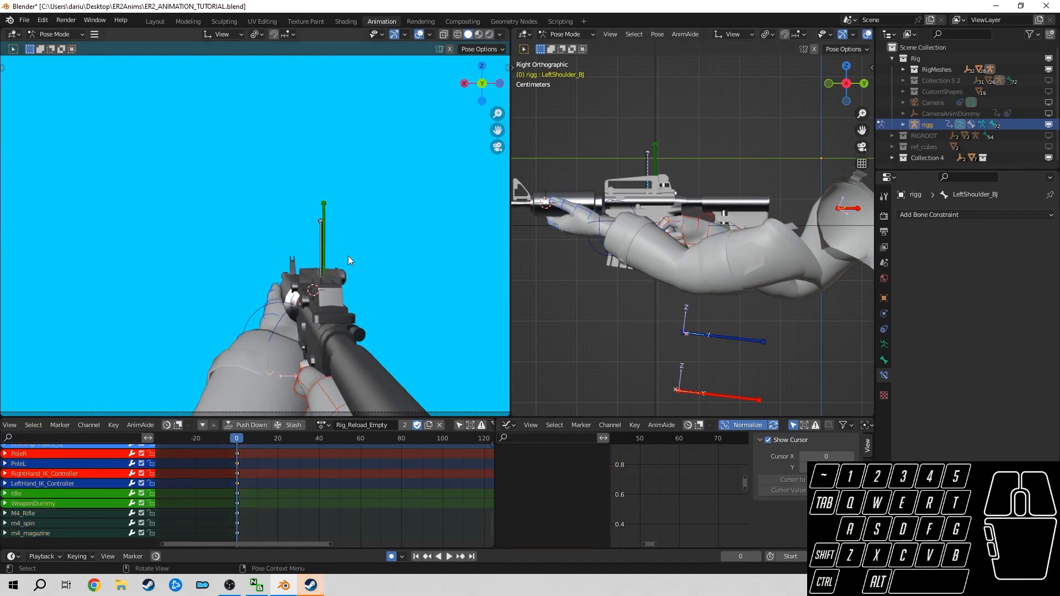
- Try rotating the Idle bone in the front view to tilt the weapon and hands together
{"action": "left_click", "coordinate": [35, 495]}
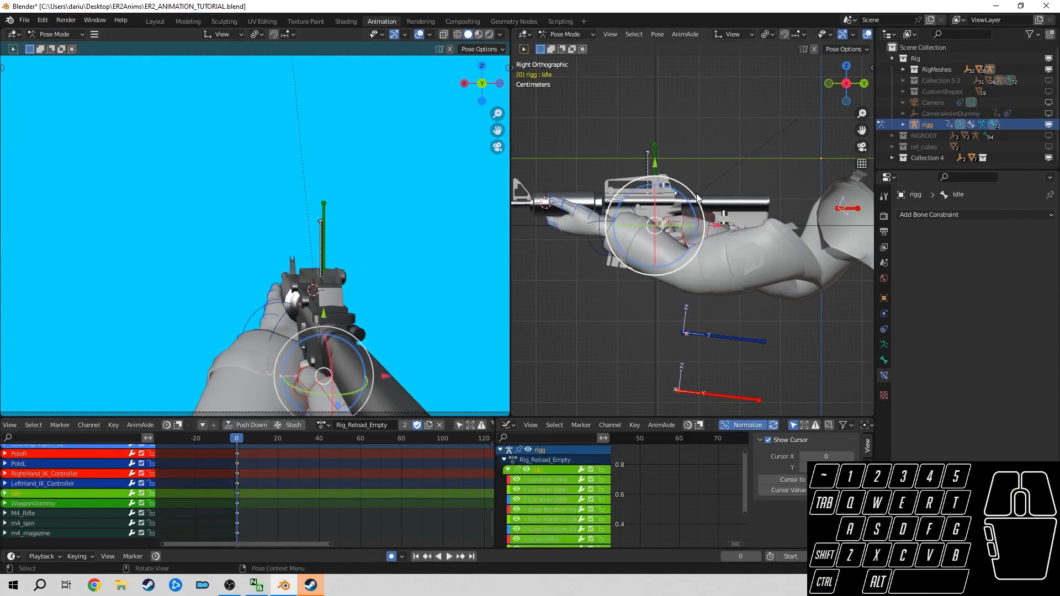
{"action": "key", "text": "KP_1"}
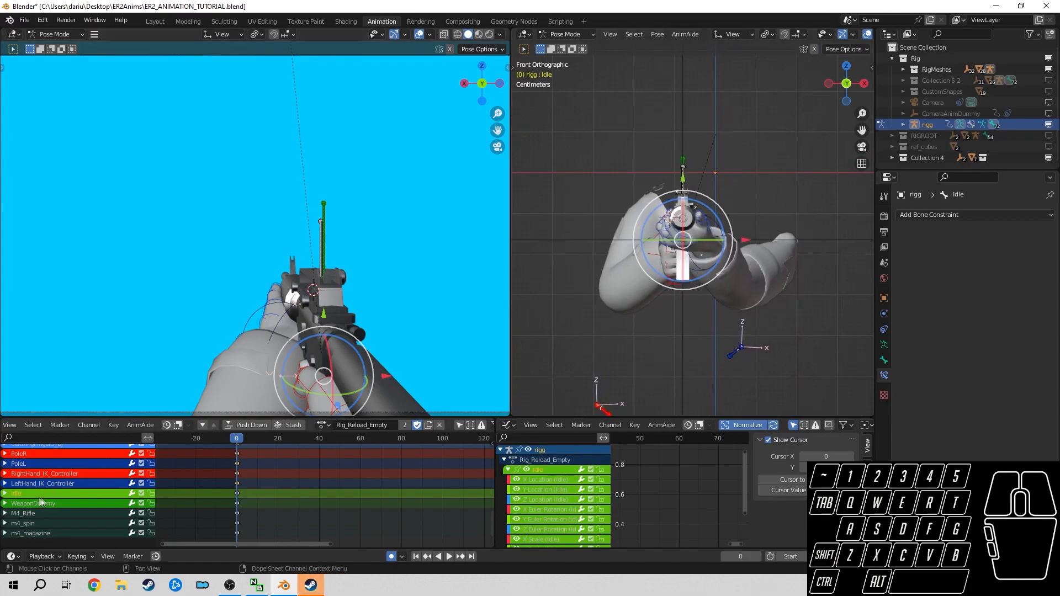
{"action": "key", "text": "r"}
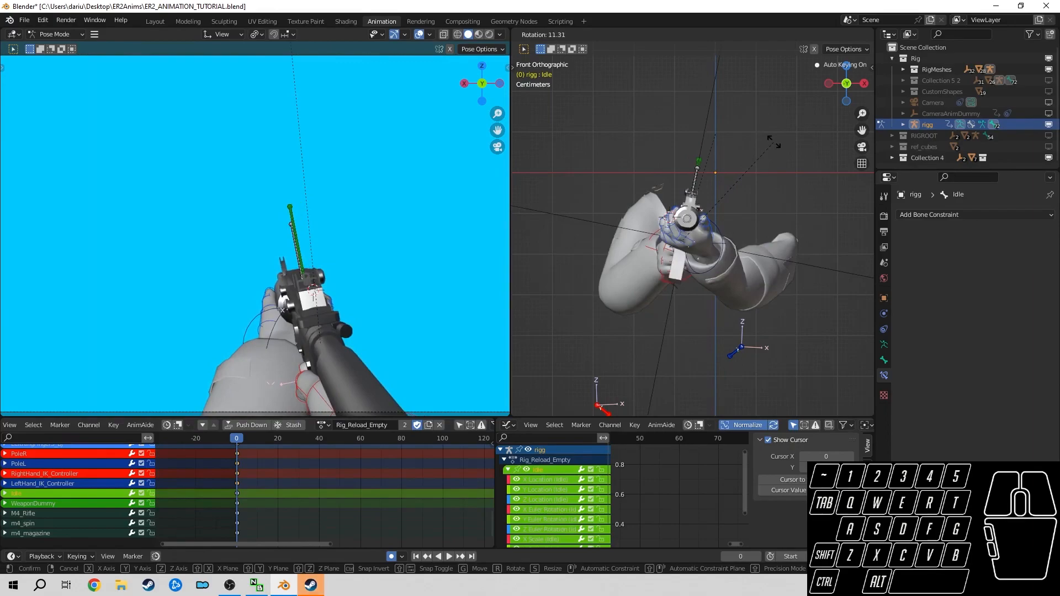
{"action": "right_click", "coordinate": [756, 190]}
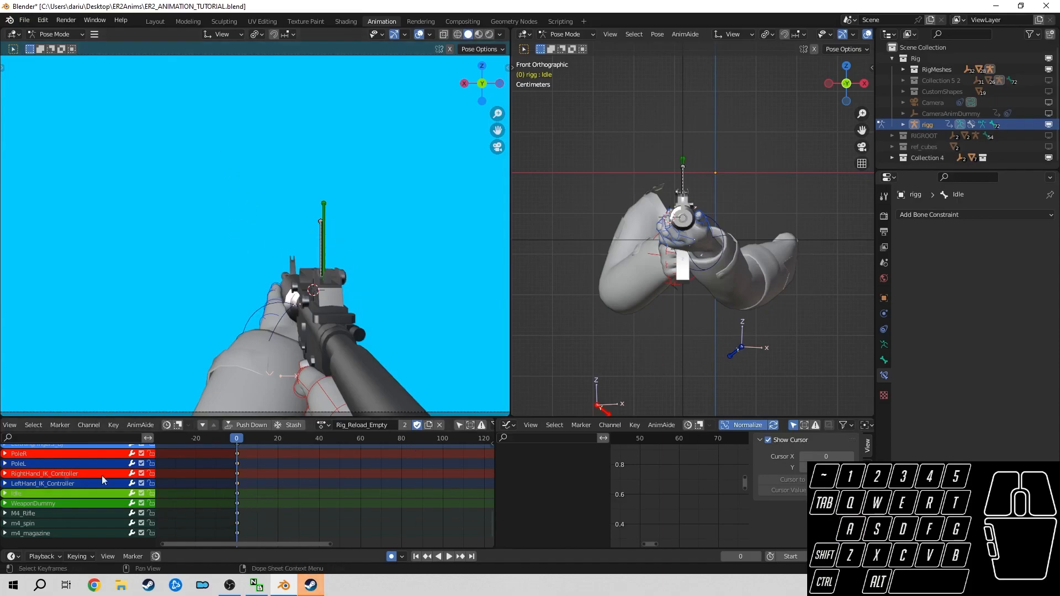
{"action": "key", "text": "a"}
{"action": "key", "text": "a"}
- Load the Rig_Reload_Partial action on the rig and view its pose from above
{"action": "key", "text": "KP_3"}
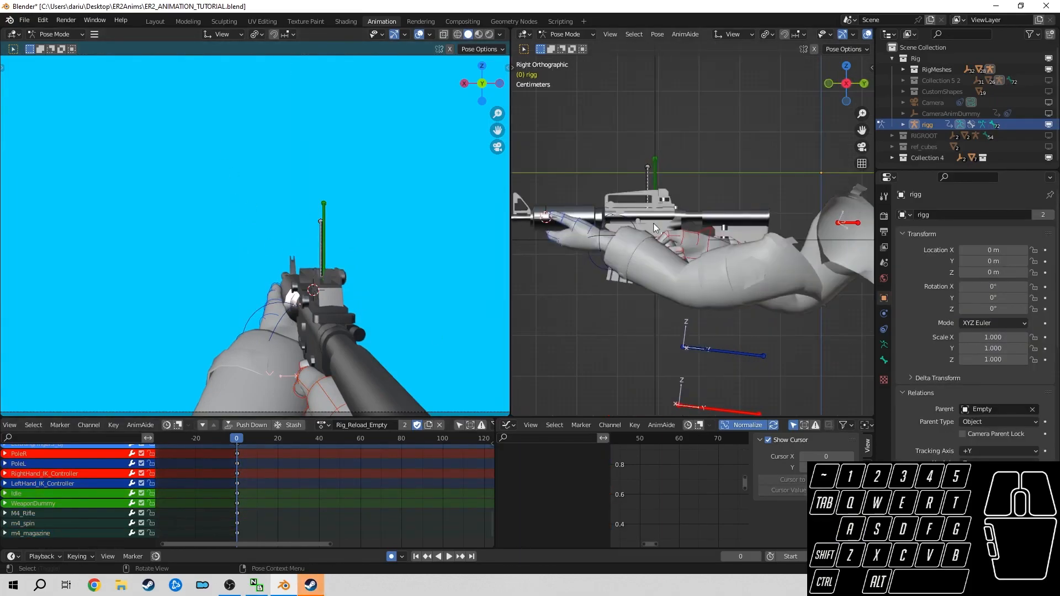
{"action": "scroll", "coordinate": [653, 223], "scroll_direction": "down", "scroll_amount": 3}
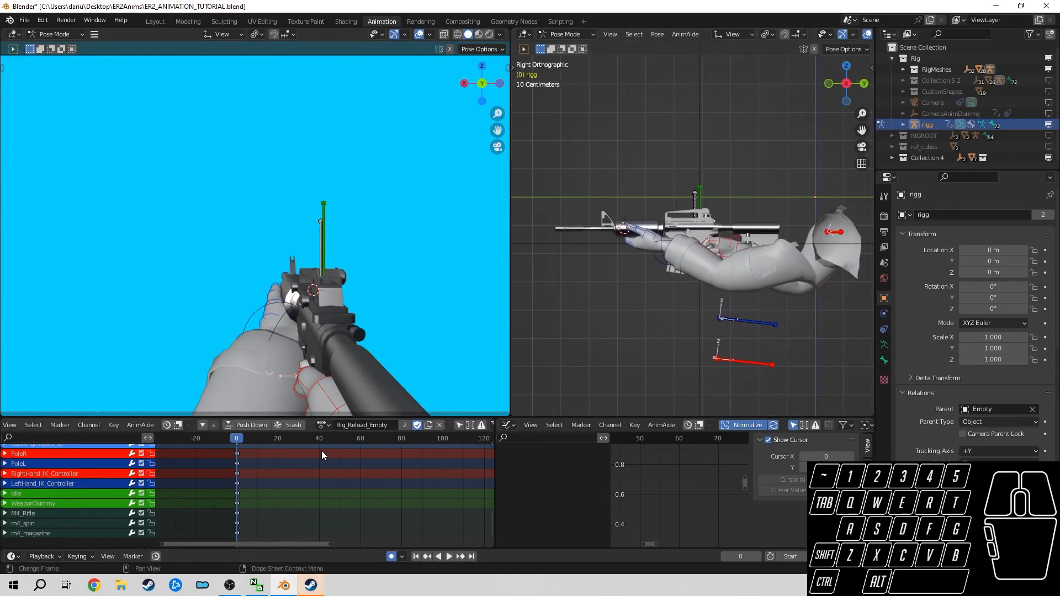
{"action": "mouse_move", "coordinate": [294, 466]}
{"action": "middle_mouse_down"}
{"action": "mouse_move", "coordinate": [306, 475]}
{"action": "mouse_move", "coordinate": [288, 463]}
{"action": "middle_mouse_up"}
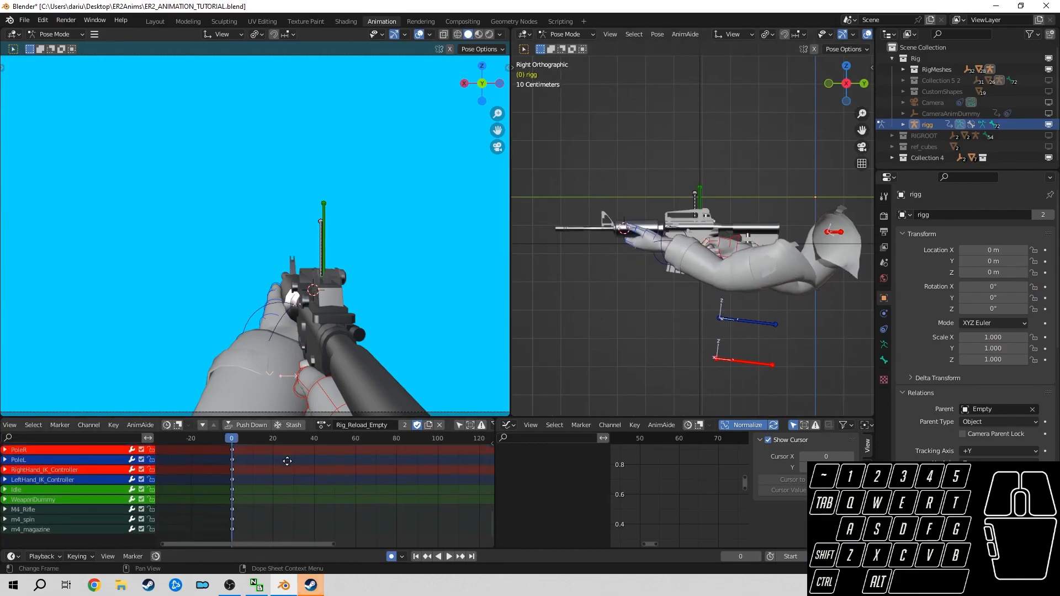
{"action": "left_click", "coordinate": [326, 425]}
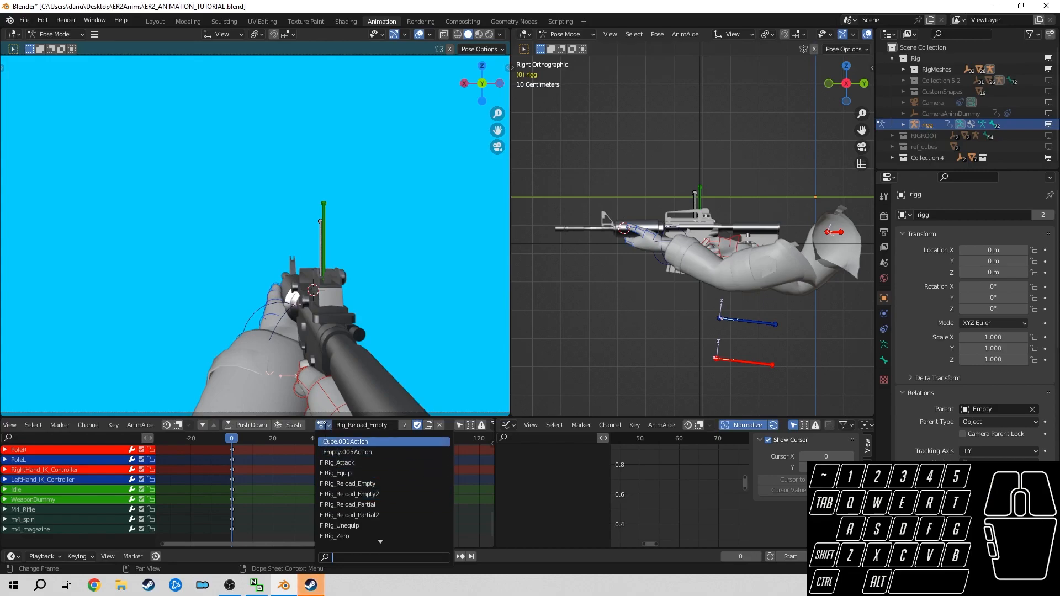
{"action": "left_click", "coordinate": [324, 426]}
{"action": "left_click", "coordinate": [325, 426]}
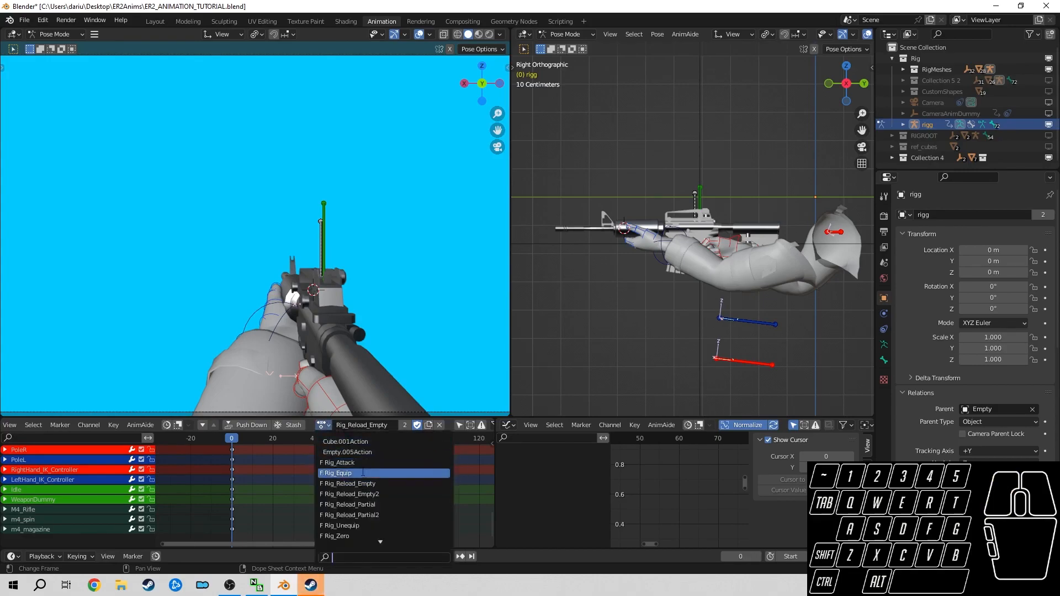
{"action": "left_click", "coordinate": [381, 505]}
{"action": "middle_click_drag", "start_coordinate": [771, 217], "coordinate": [700, 286], "text": "shift"}
{"action": "key", "text": "KP_7"}
{"action": "scroll", "coordinate": [700, 286], "scroll_direction": "down", "scroll_amount": 4}
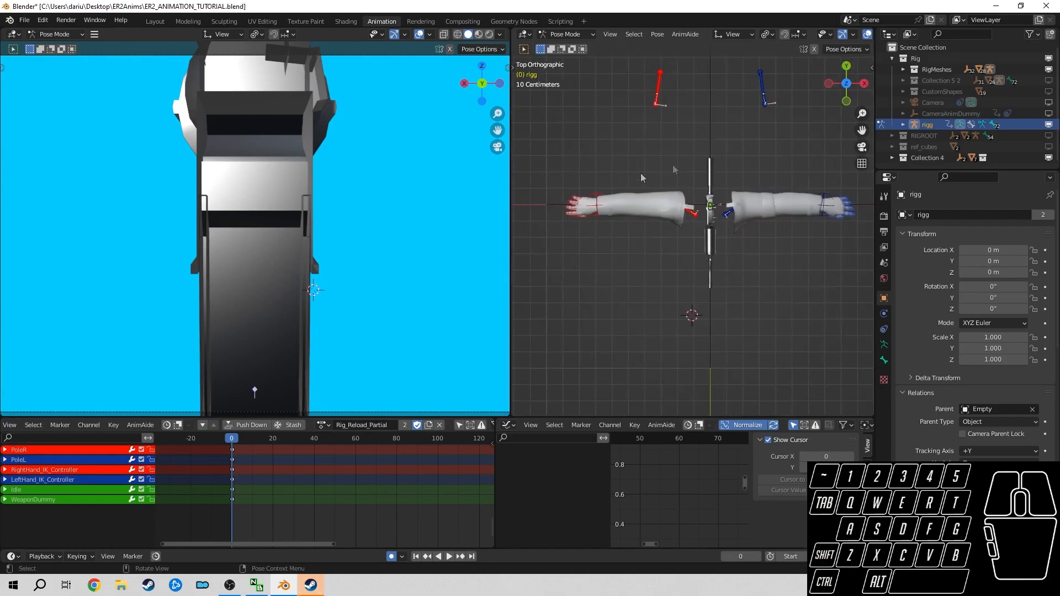
- Switch back to the Rig_Reload_Empty action and select all keyframes at frame 0 through the summary channel
{"action": "left_click", "coordinate": [327, 425]}
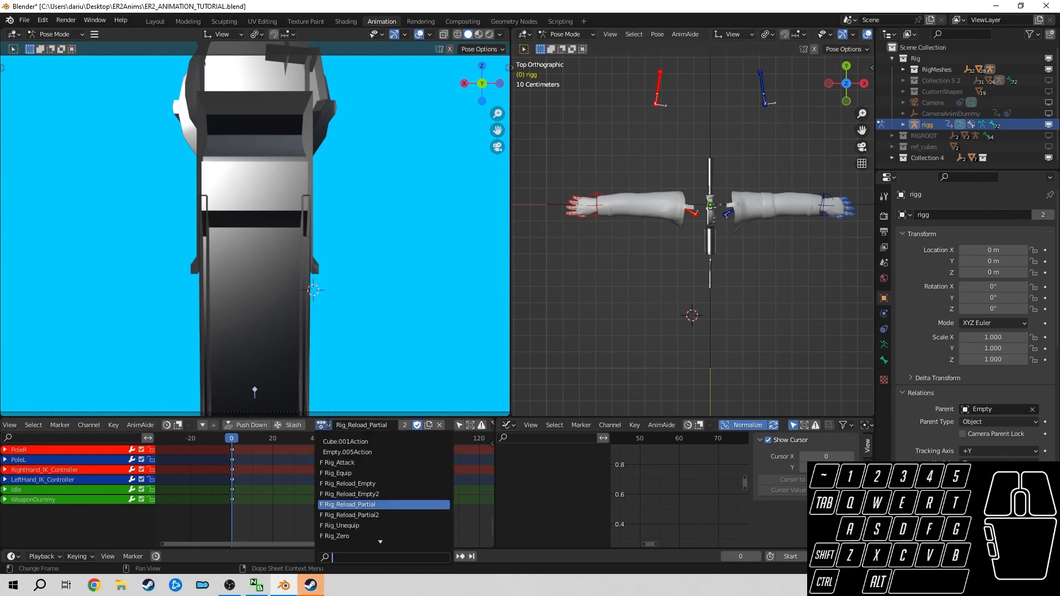
{"action": "left_click", "coordinate": [386, 483]}
{"action": "middle_click_drag", "start_coordinate": [309, 539], "coordinate": [289, 476]}
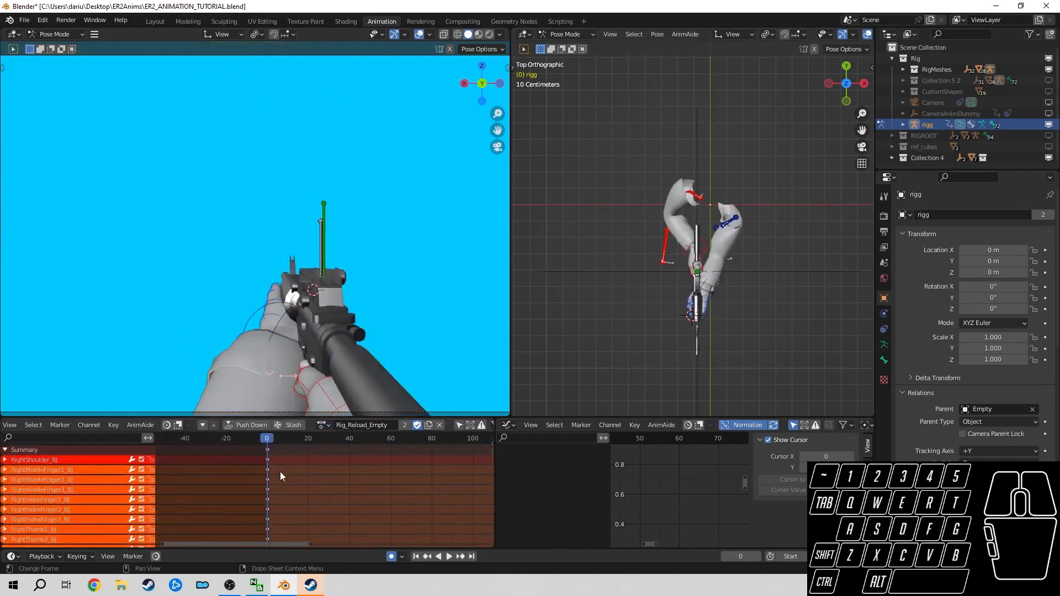
{"action": "left_click", "coordinate": [266, 451]}
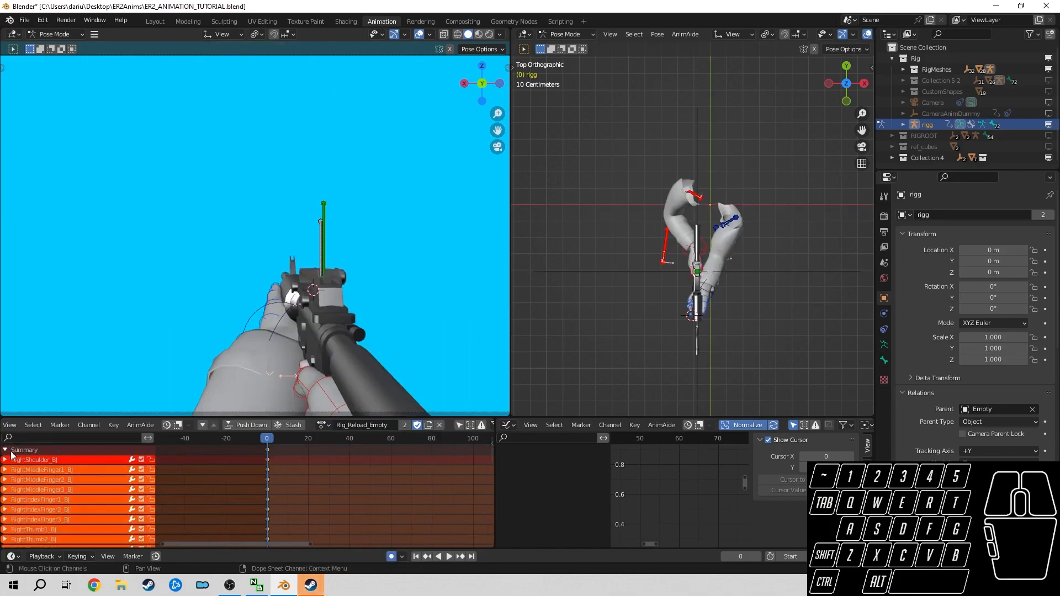
{"action": "left_click", "coordinate": [267, 450]}
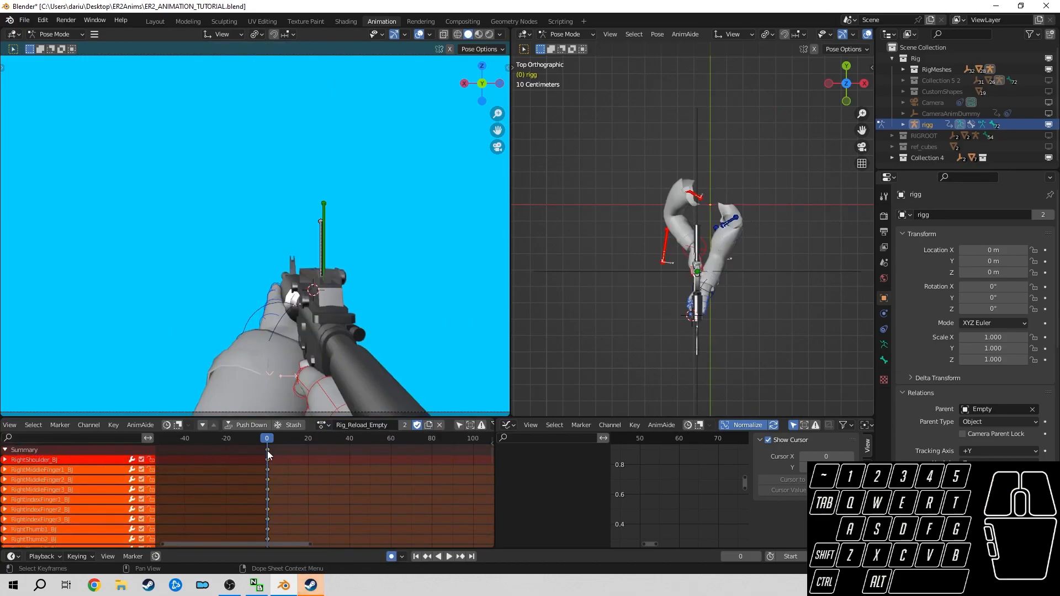
- Copy the selected frame 0 keys and load the Rig_Reload_Partial action on the rig
{"action": "mouse_move", "coordinate": [267, 484]}
{"action": "middle_mouse_down"}
{"action": "mouse_move", "coordinate": [277, 460]}
{"action": "mouse_move", "coordinate": [264, 478]}
{"action": "middle_mouse_up"}
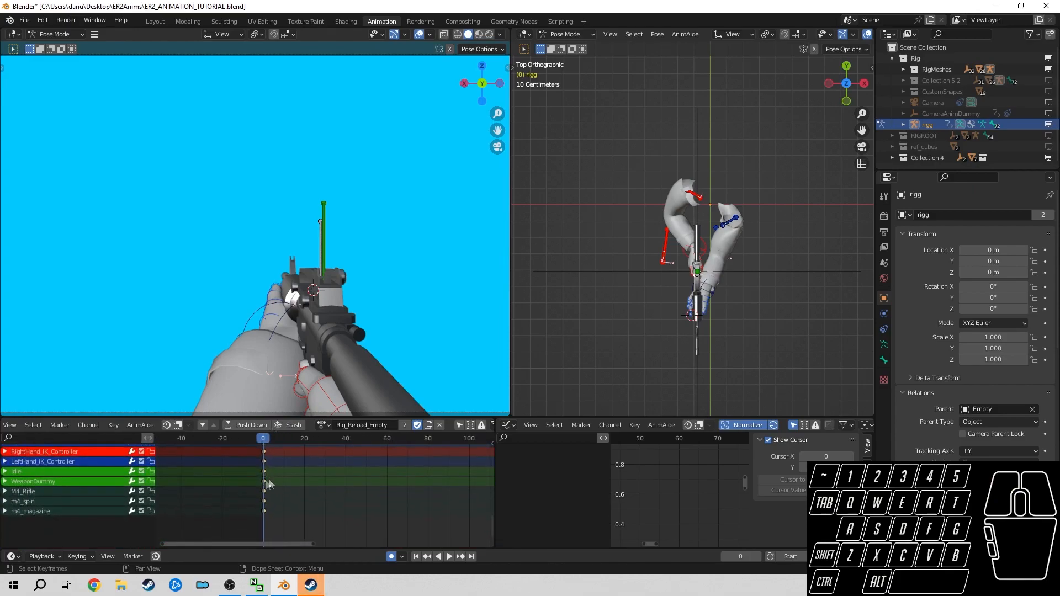
{"action": "key", "text": "ctrl+z"}
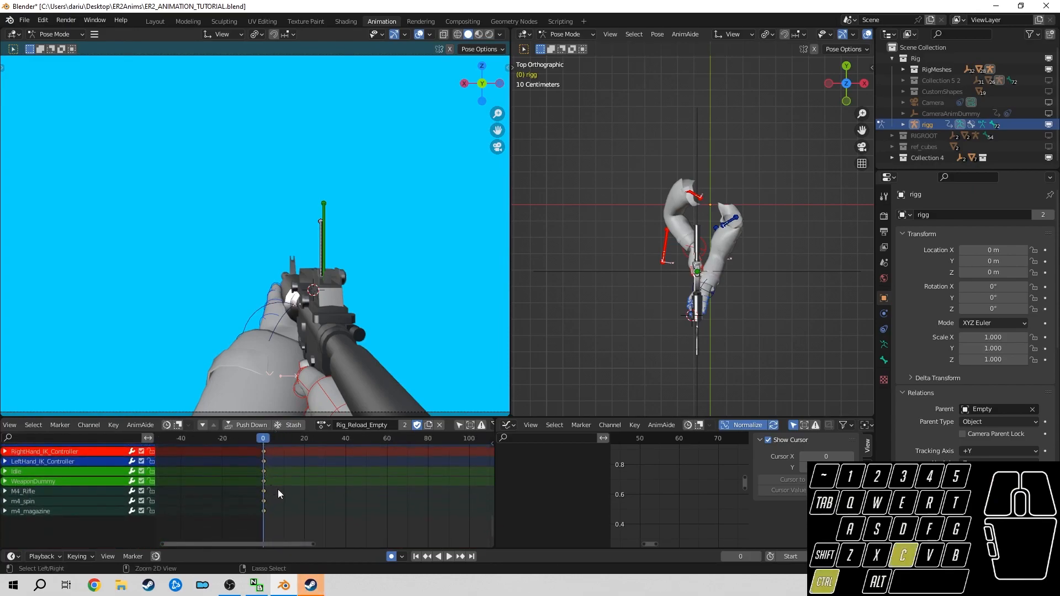
{"action": "left_click", "coordinate": [323, 425]}
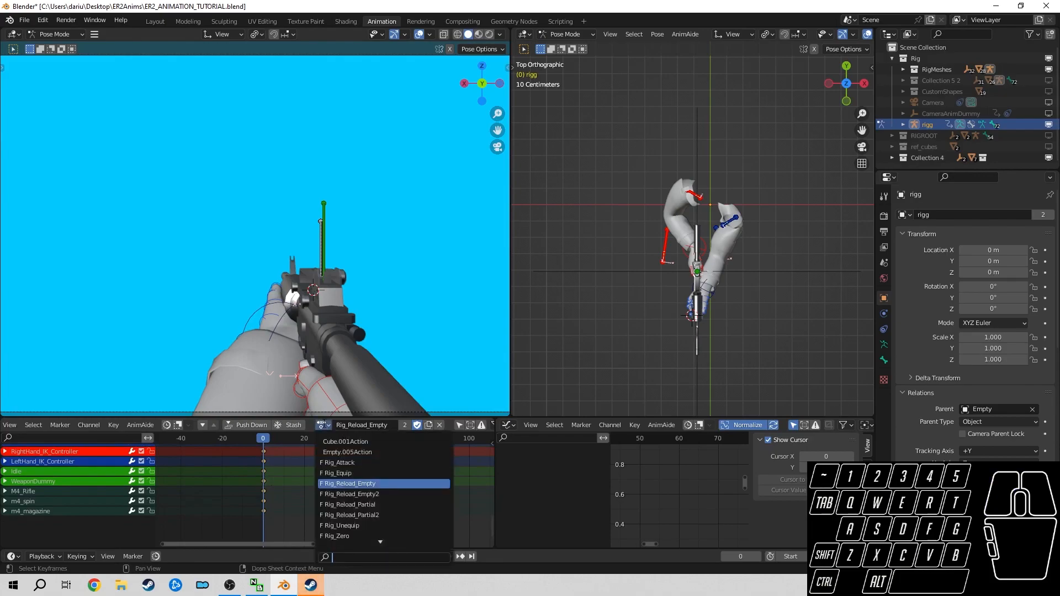
{"action": "left_click", "coordinate": [369, 504]}
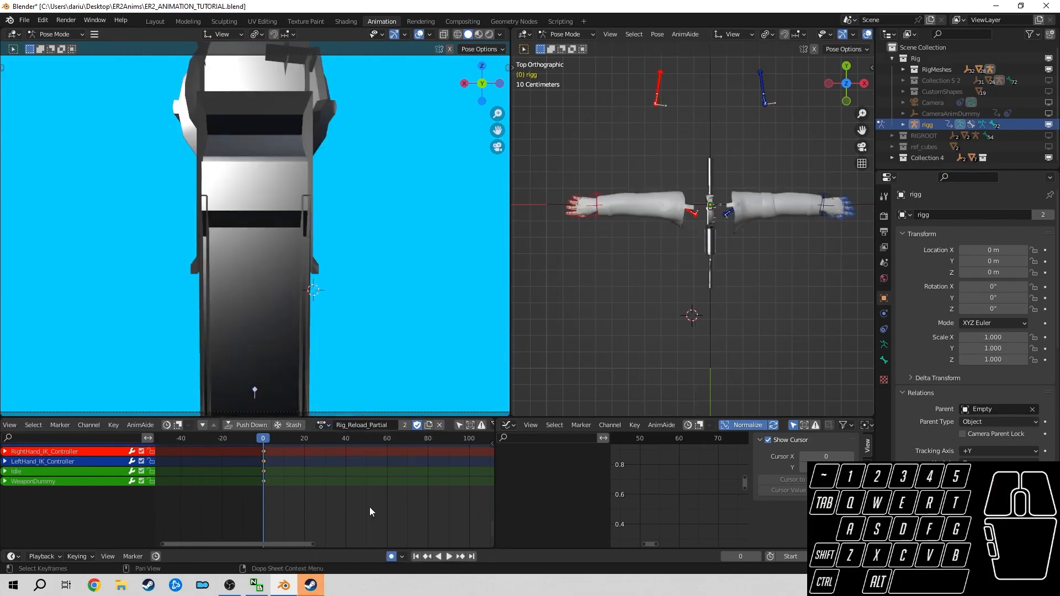
- Select all bones and paste the copied grip pose keys at frame 0 of the Rig_Reload_Partial action
{"action": "left_click", "coordinate": [62, 480]}
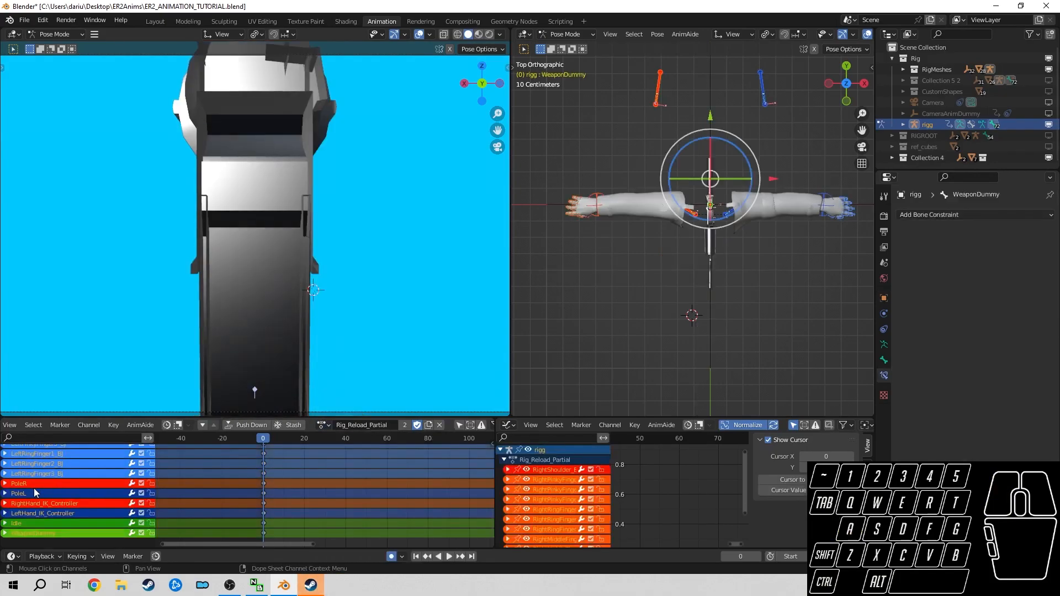
{"action": "left_click", "coordinate": [70, 481]}
{"action": "left_click", "coordinate": [64, 465]}
{"action": "middle_click_drag", "start_coordinate": [64, 465], "coordinate": [85, 534]}
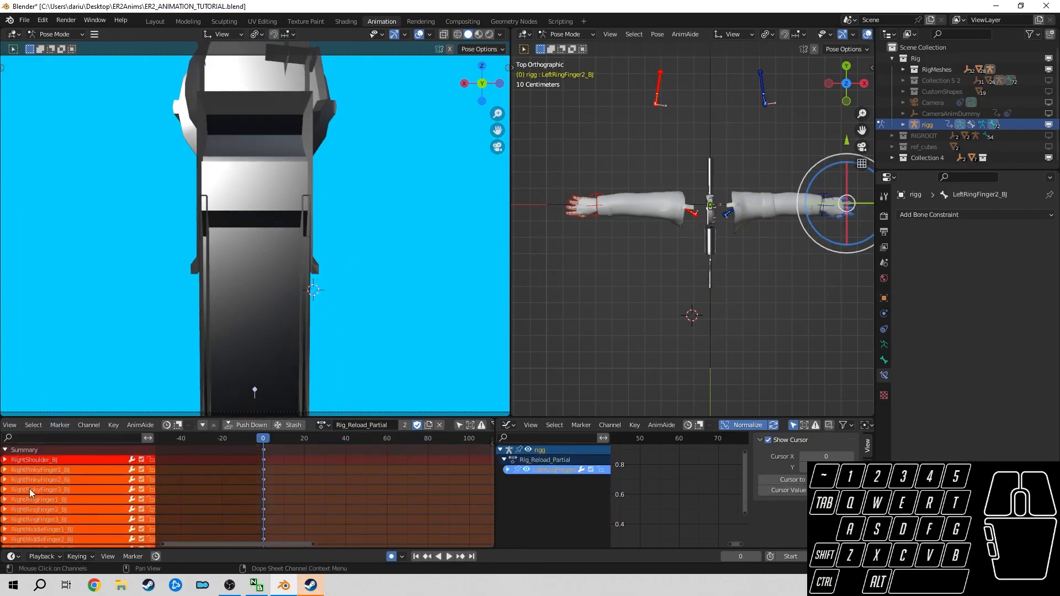
{"action": "key", "text": "a"}
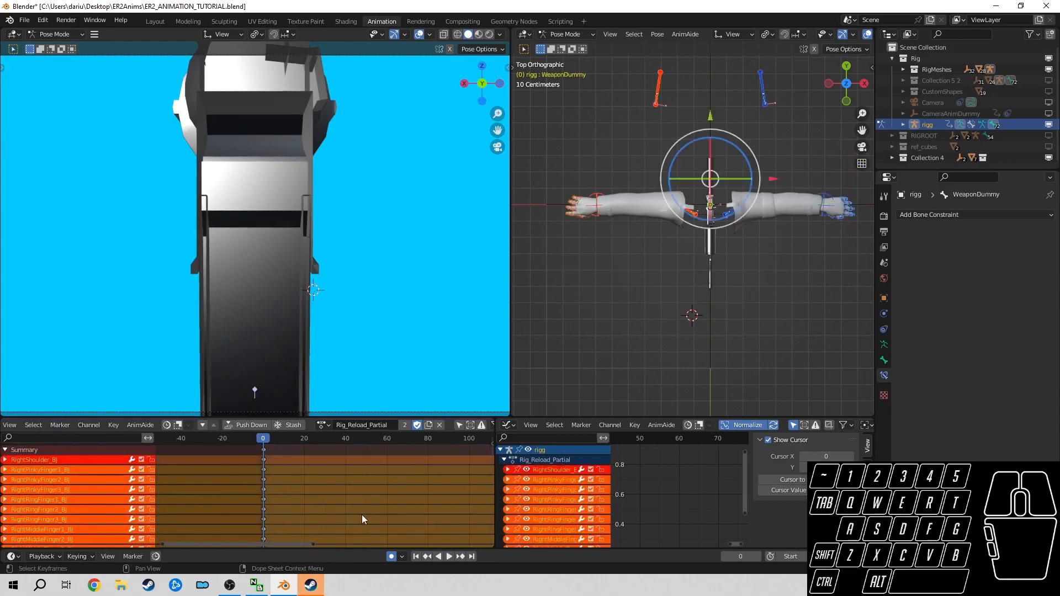
{"action": "key", "text": "ctrl+v"}
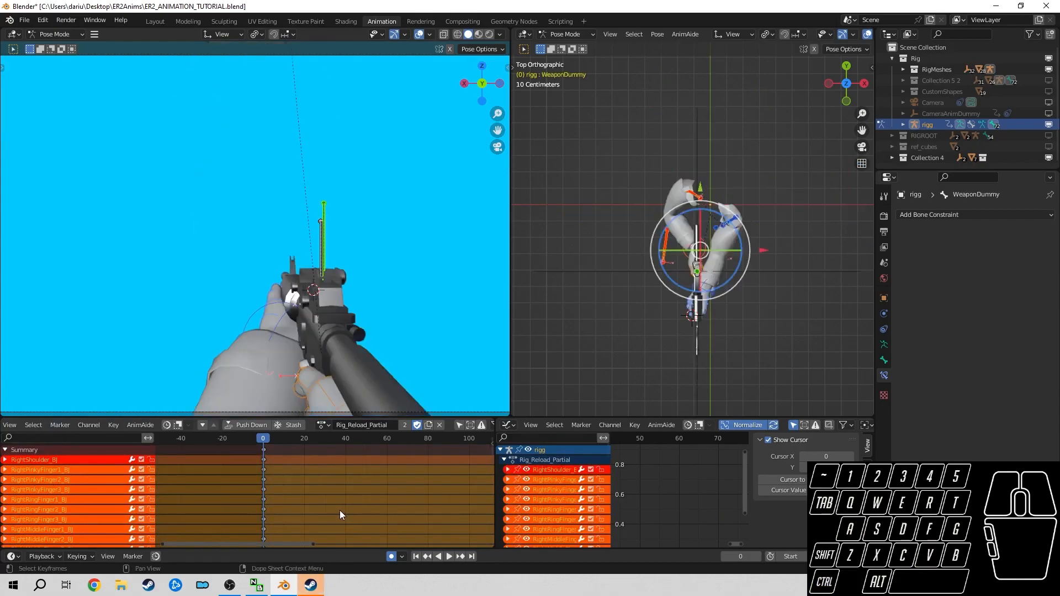
{"action": "key", "text": "alt+a"}
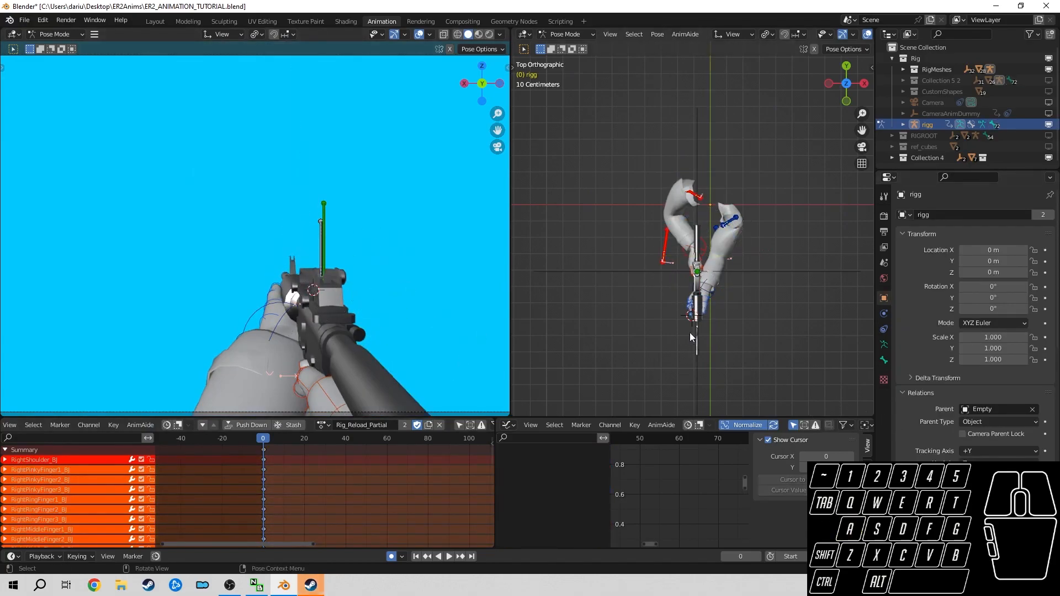
{"action": "key", "text": "KP_3"}
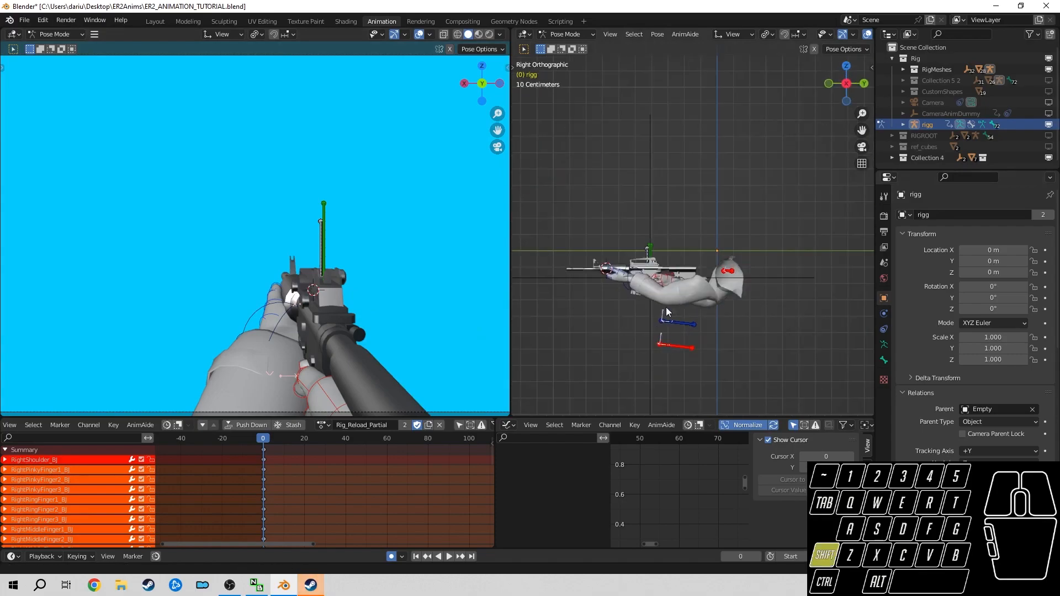
{"action": "middle_click_drag", "start_coordinate": [666, 307], "coordinate": [737, 272], "text": "shift"}
{"action": "scroll", "coordinate": [737, 271], "scroll_direction": "up", "scroll_amount": 3}
{"action": "scroll", "coordinate": [717, 256], "scroll_direction": "up", "scroll_amount": 4}
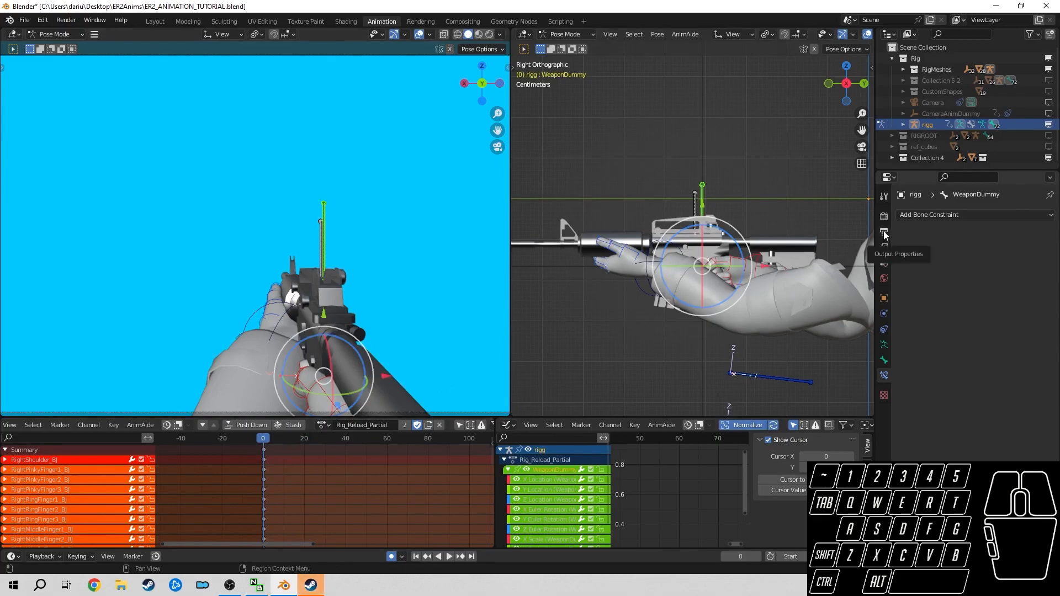
- Set the scene's output frame rate to 30 fps
{"action": "left_click", "coordinate": [885, 234]}
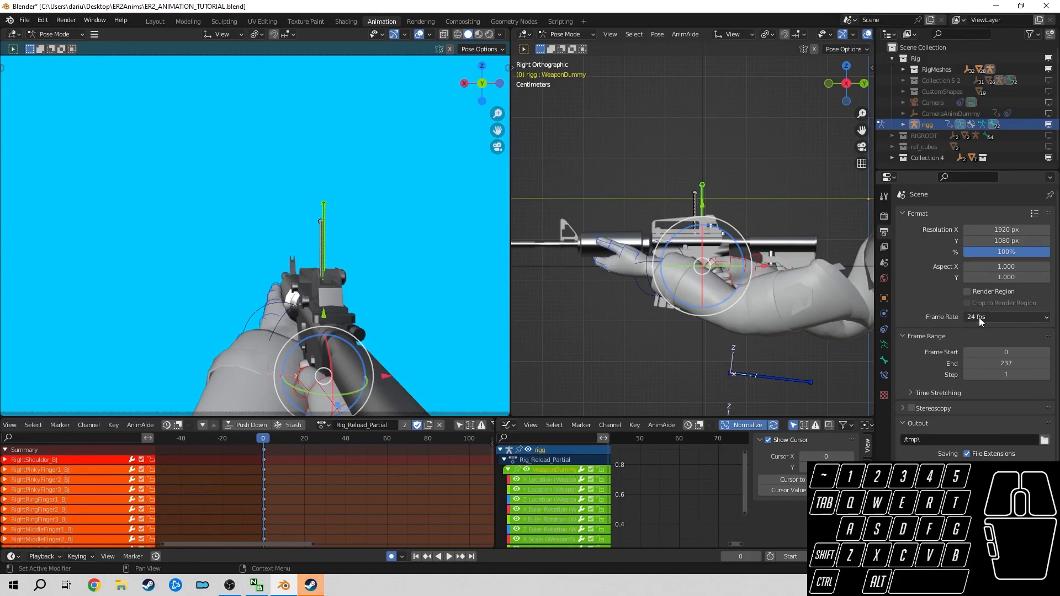
{"action": "left_click", "coordinate": [979, 319]}
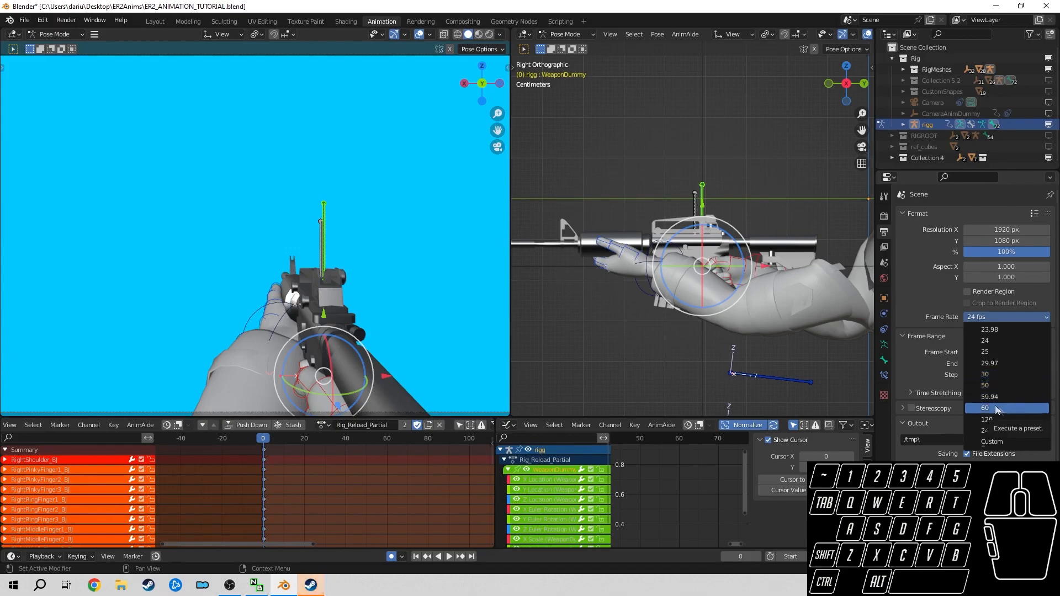
{"action": "left_click", "coordinate": [974, 319]}
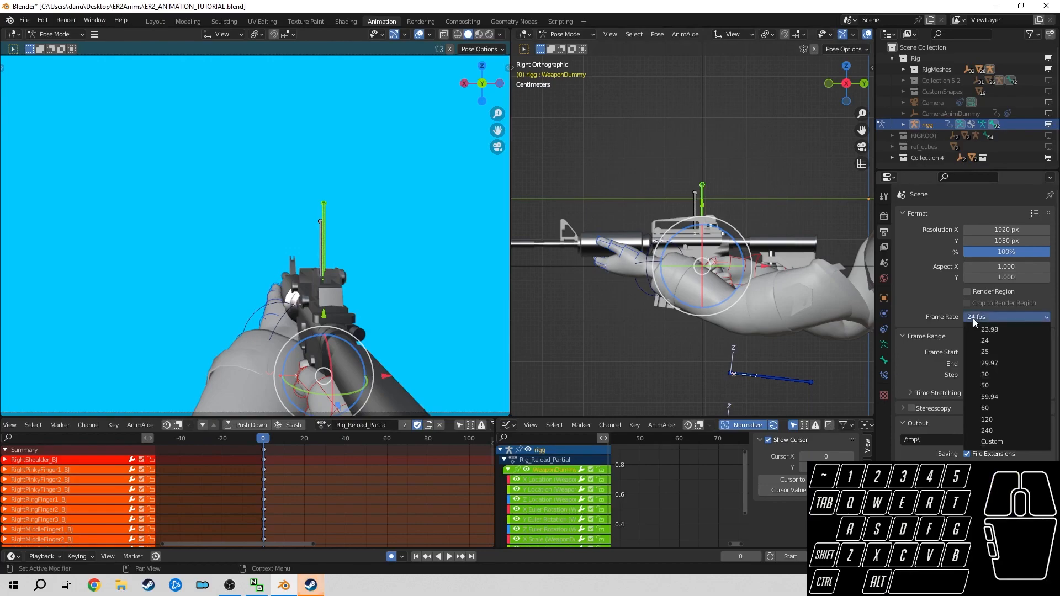
{"action": "left_click", "coordinate": [999, 375]}
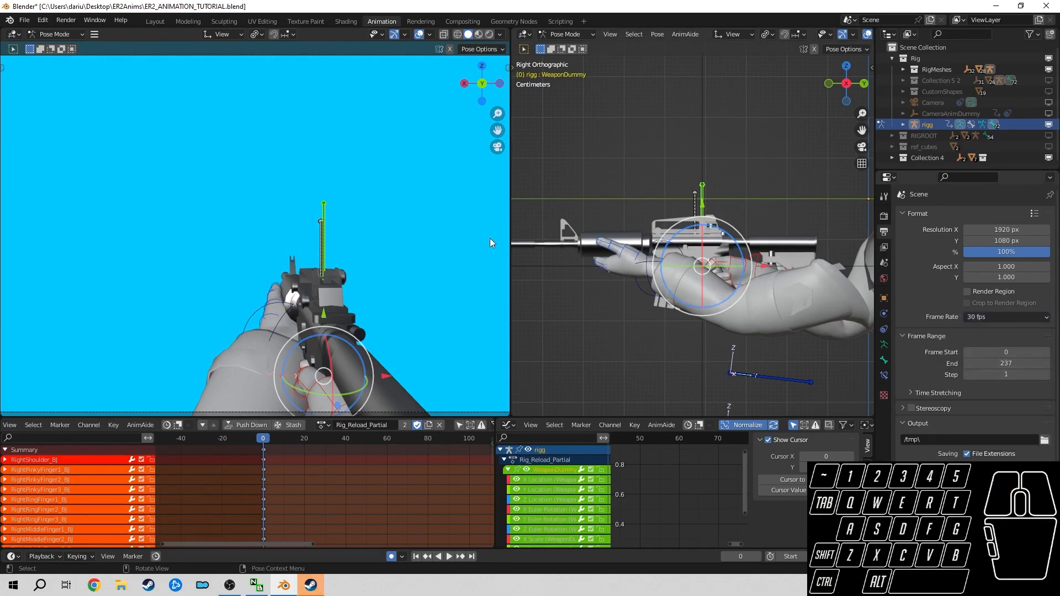
{"action": "left_click", "coordinate": [1016, 318]}
{"action": "left_click", "coordinate": [1016, 316]}
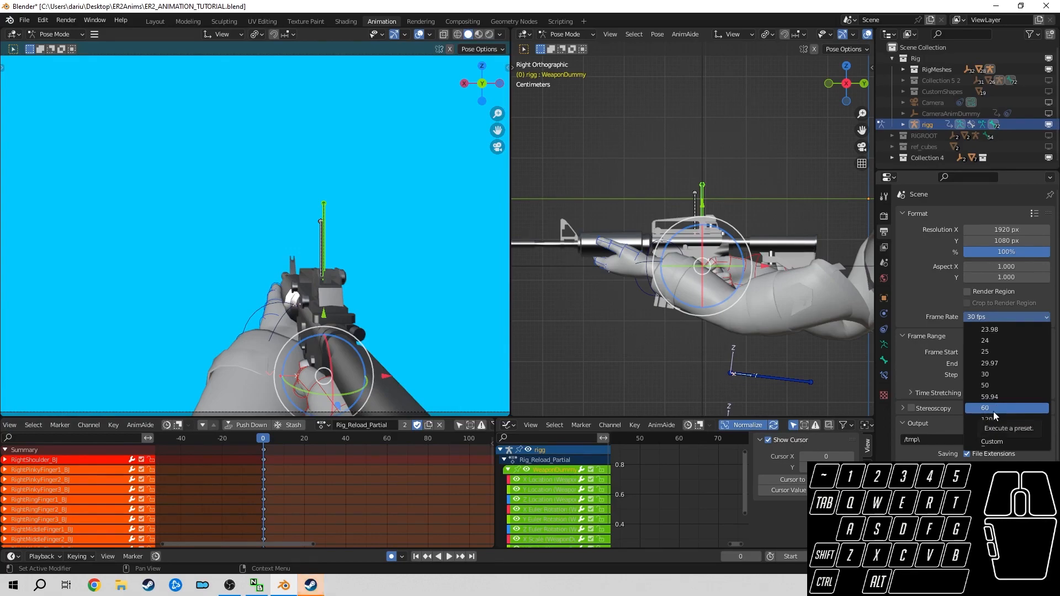
{"action": "left_click", "coordinate": [992, 375]}
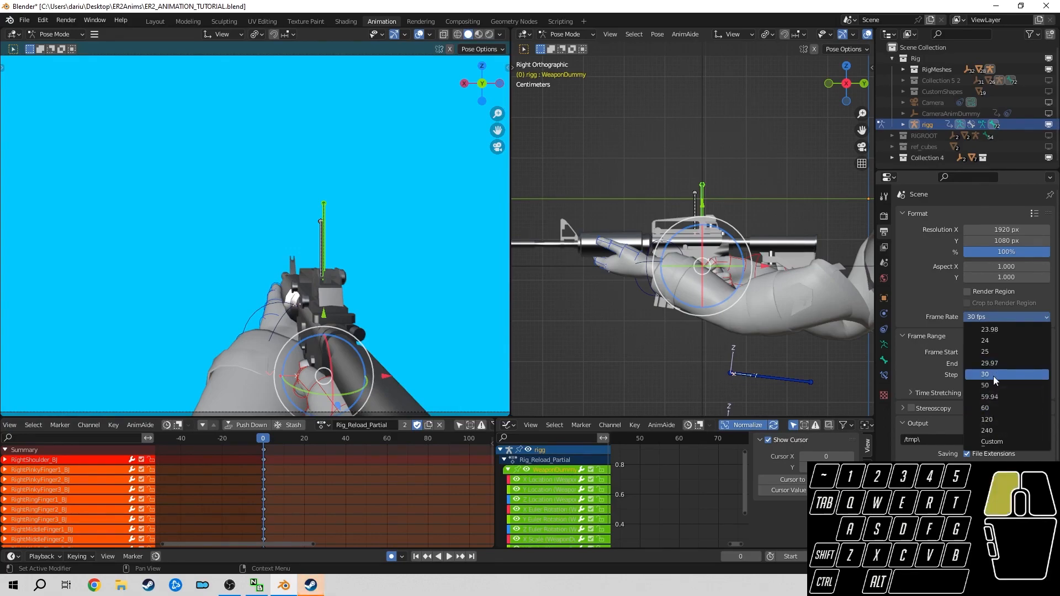
- Insert keyframes for all bones, including M4_Rifle, m4_spin and m4_magazine, at frame 0
{"action": "left_click", "coordinate": [452, 260]}
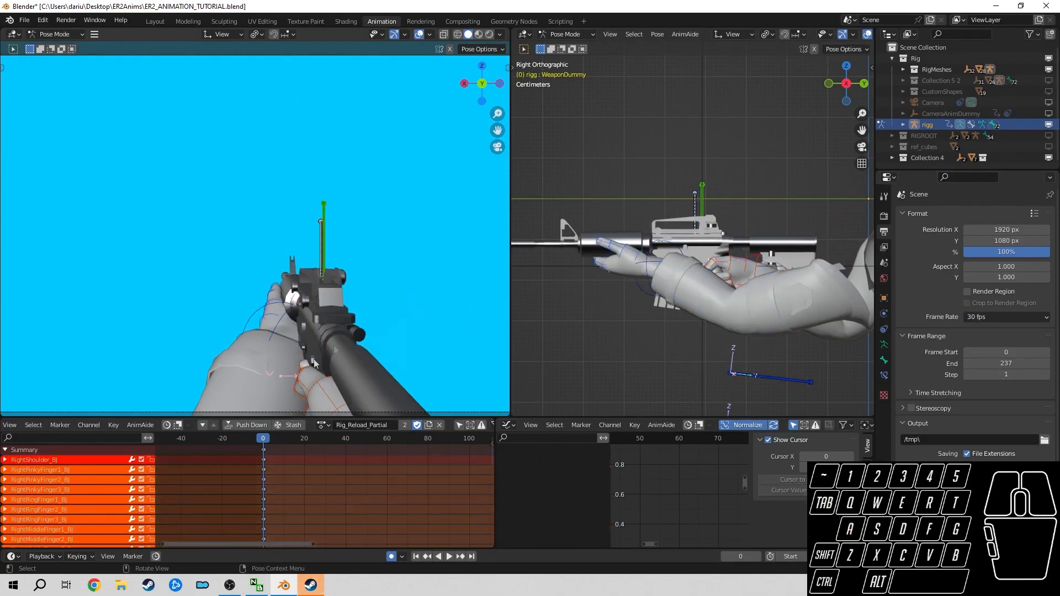
{"action": "left_click", "coordinate": [325, 203]}
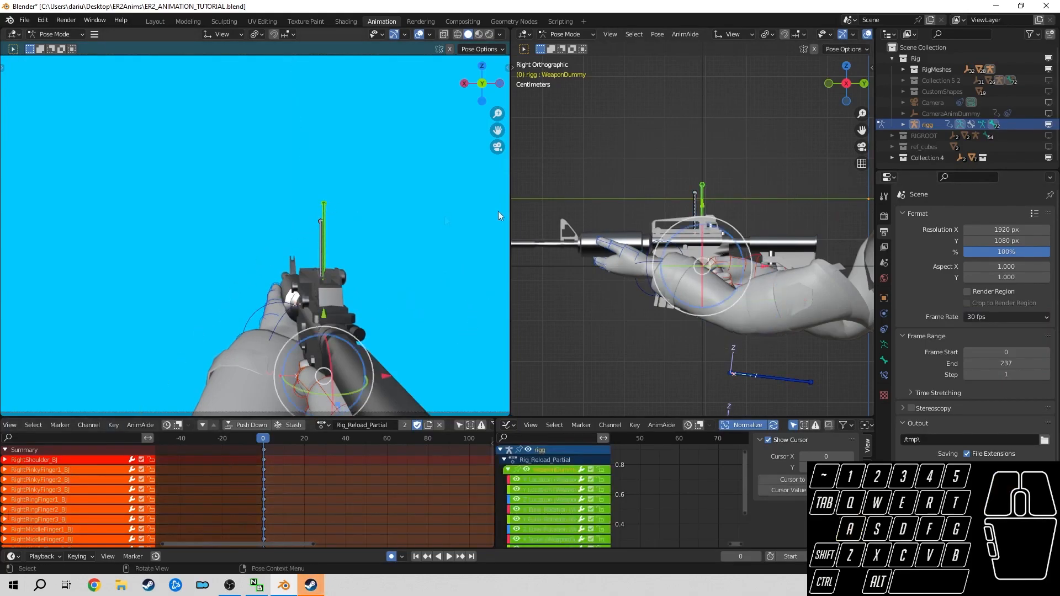
{"action": "left_click", "coordinate": [702, 190]}
{"action": "middle_click_drag", "start_coordinate": [315, 493], "coordinate": [329, 476]}
{"action": "key", "text": "a"}
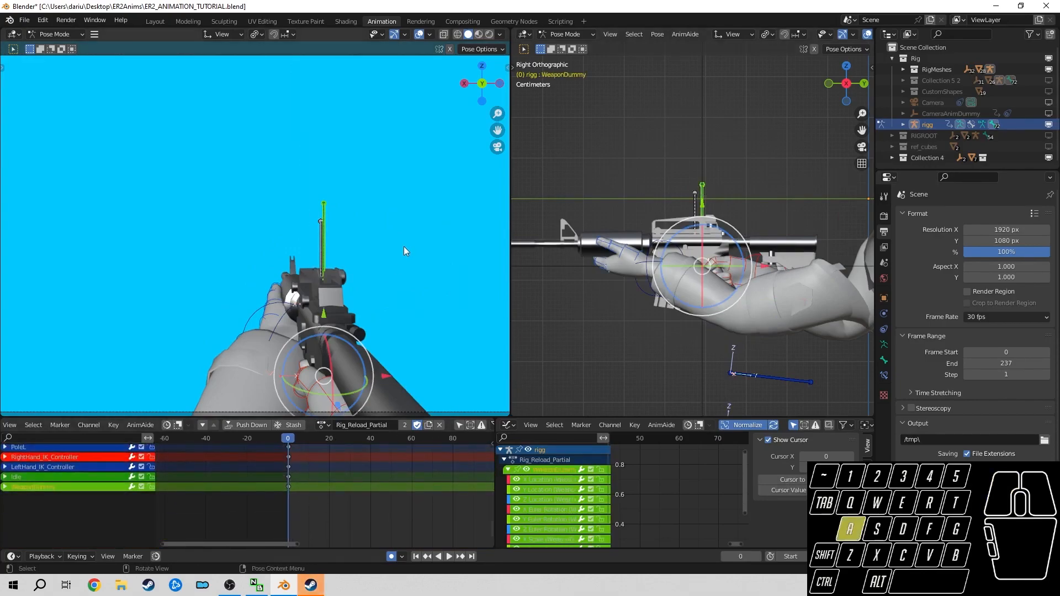
{"action": "key", "text": "i"}
{"action": "left_click", "coordinate": [392, 329]}
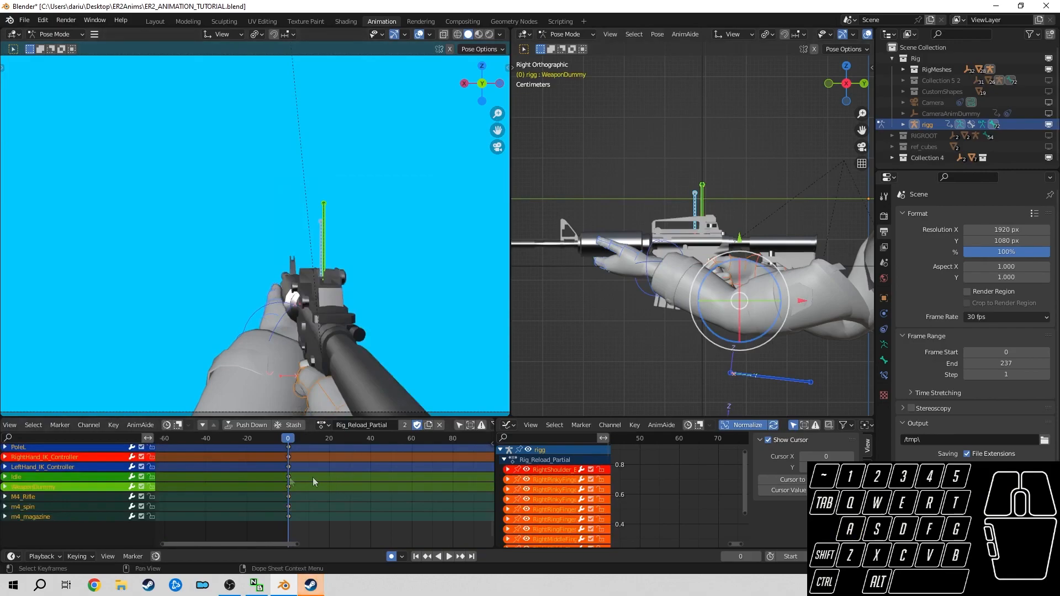
- Select the WeaponDummy bone at frame 15 and set the transform orientation to Normal
{"action": "left_click", "coordinate": [85, 485]}
{"action": "mouse_move", "coordinate": [319, 470]}
{"action": "left_mouse_down"}
{"action": "mouse_move", "coordinate": [328, 473]}
{"action": "mouse_move", "coordinate": [286, 473]}
{"action": "mouse_move", "coordinate": [328, 498]}
{"action": "mouse_move", "coordinate": [286, 496]}
{"action": "mouse_move", "coordinate": [329, 505]}
{"action": "mouse_move", "coordinate": [282, 499]}
{"action": "mouse_move", "coordinate": [320, 504]}
{"action": "mouse_move", "coordinate": [283, 449]}
{"action": "mouse_move", "coordinate": [319, 461]}
{"action": "left_mouse_up"}
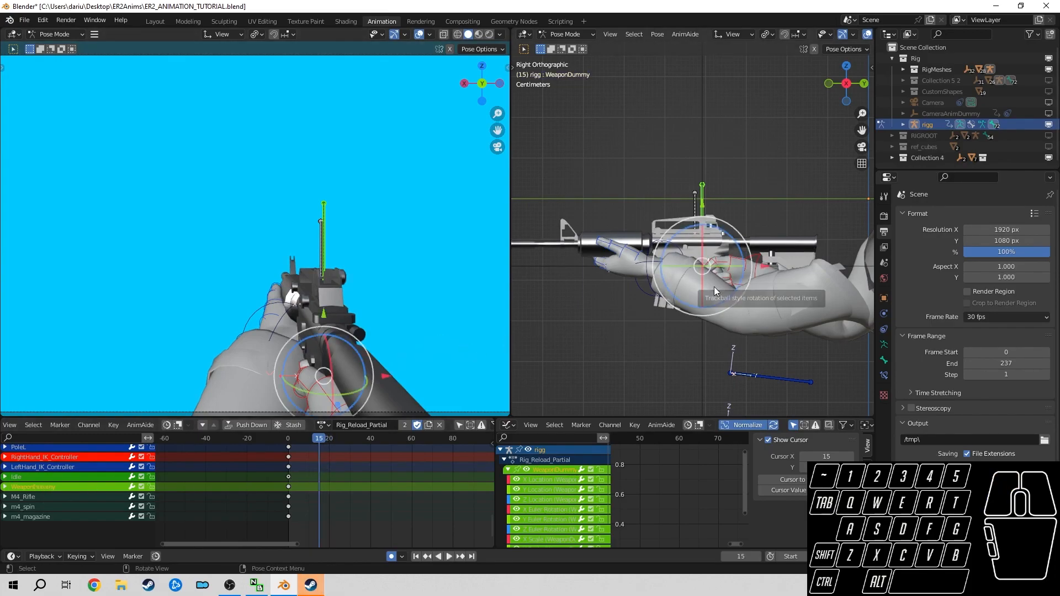
{"action": "key", "text": "KP_1"}
{"action": "left_click", "coordinate": [737, 35]}
{"action": "left_click", "coordinate": [722, 87]}
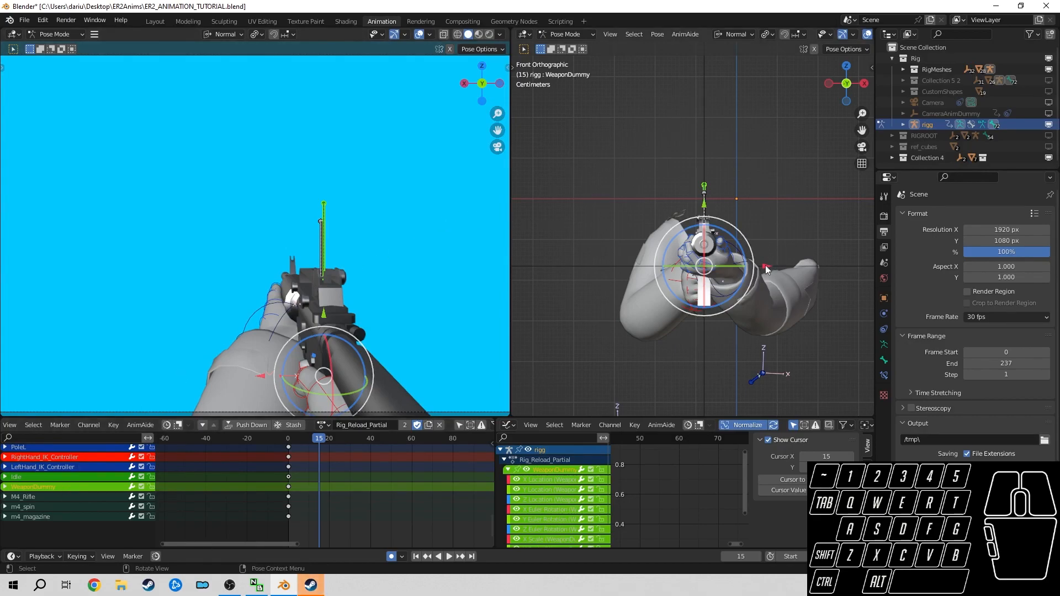
- Rotate the WeaponDummy bone at frame 15 to cant the weapon to one side
{"action": "key", "text": "KP_3"}
{"action": "left_click_drag", "start_coordinate": [702, 196], "coordinate": [730, 318]}
{"action": "key", "text": "KP_1"}
{"action": "key", "text": "KP_7"}
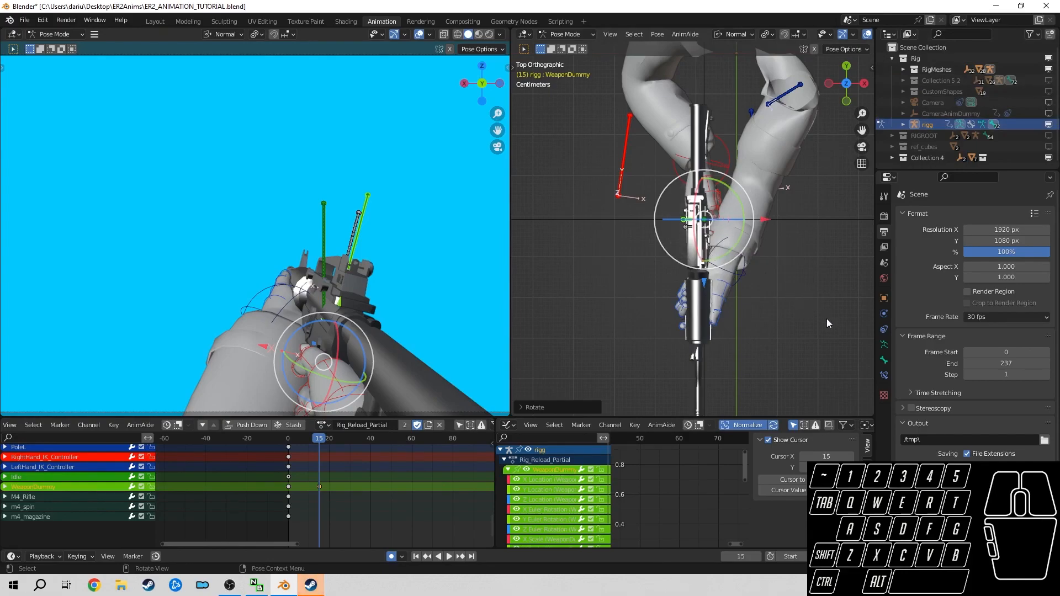
- Hide the RigMeshes collection and show only the armature layer that holds the weapon bones
{"action": "left_click", "coordinate": [884, 345]}
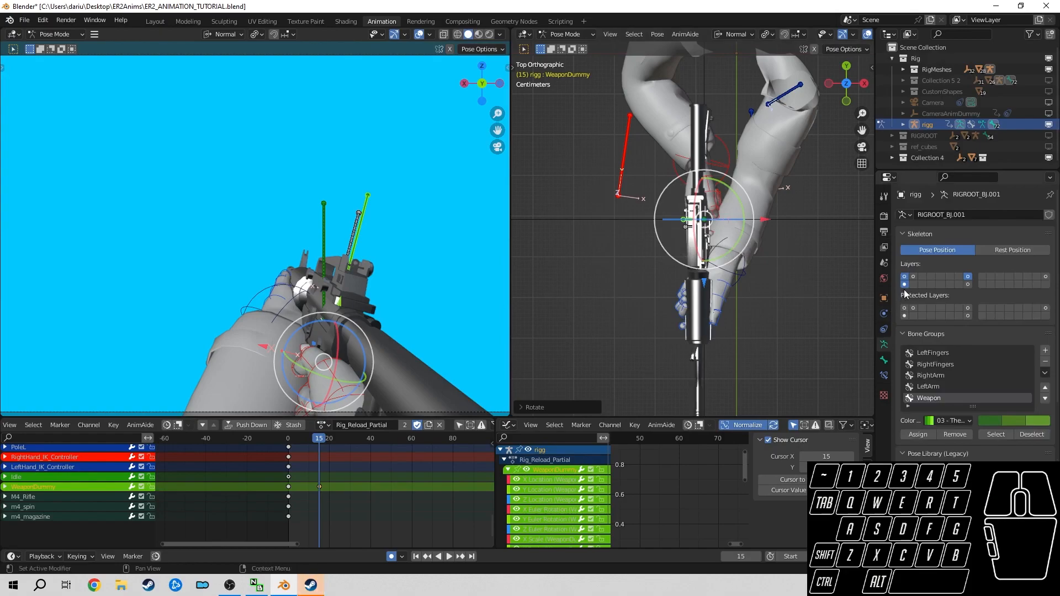
{"action": "left_click", "coordinate": [1048, 70]}
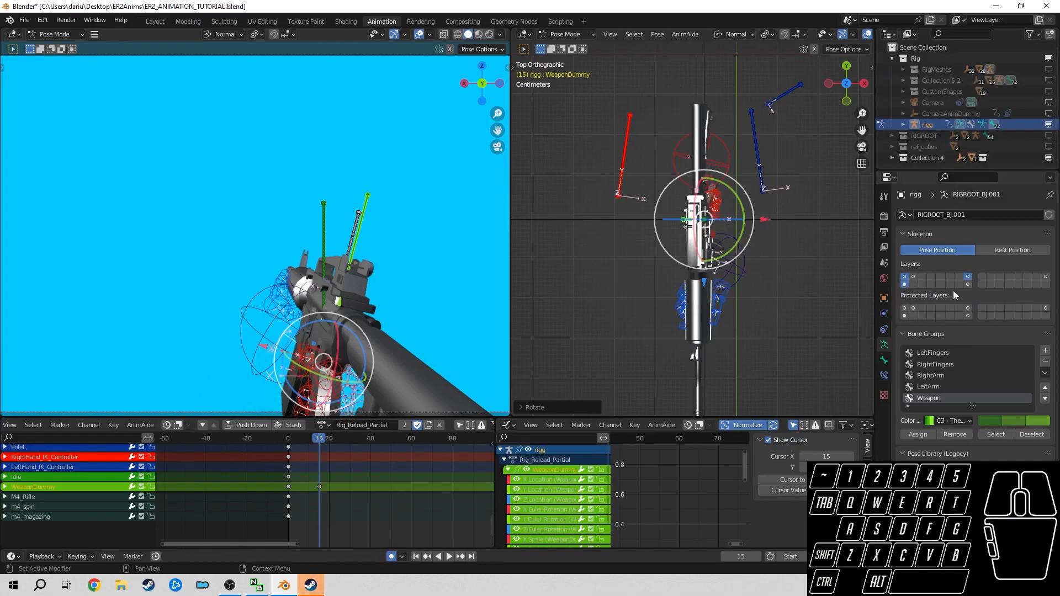
{"action": "left_click", "coordinate": [904, 285]}
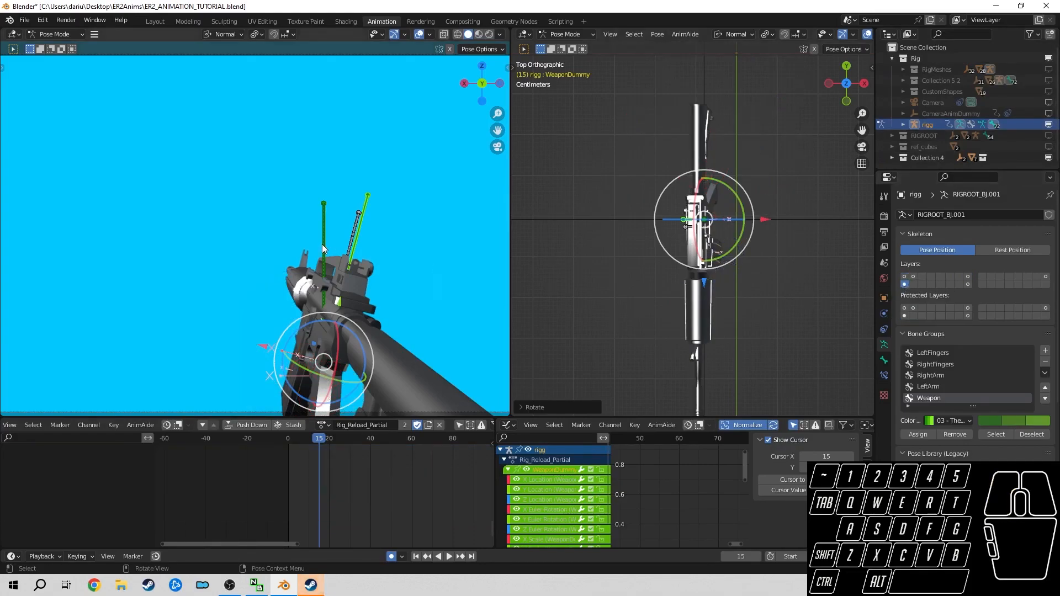
{"action": "left_click", "coordinate": [355, 236]}
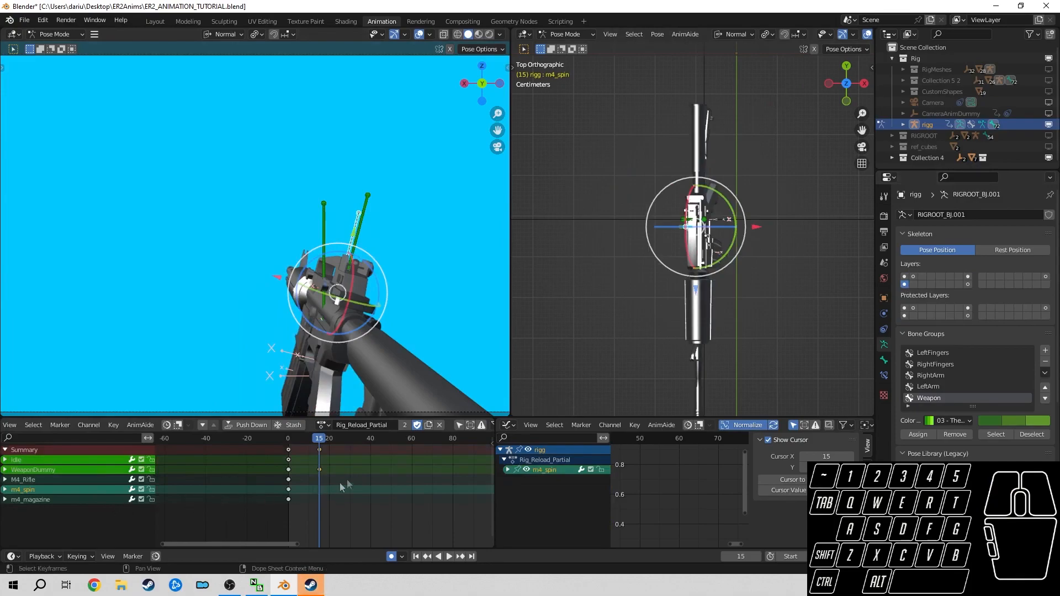
{"action": "mouse_move", "coordinate": [320, 440]}
{"action": "left_mouse_down"}
{"action": "mouse_move", "coordinate": [272, 443]}
{"action": "mouse_move", "coordinate": [317, 451]}
{"action": "left_mouse_up"}
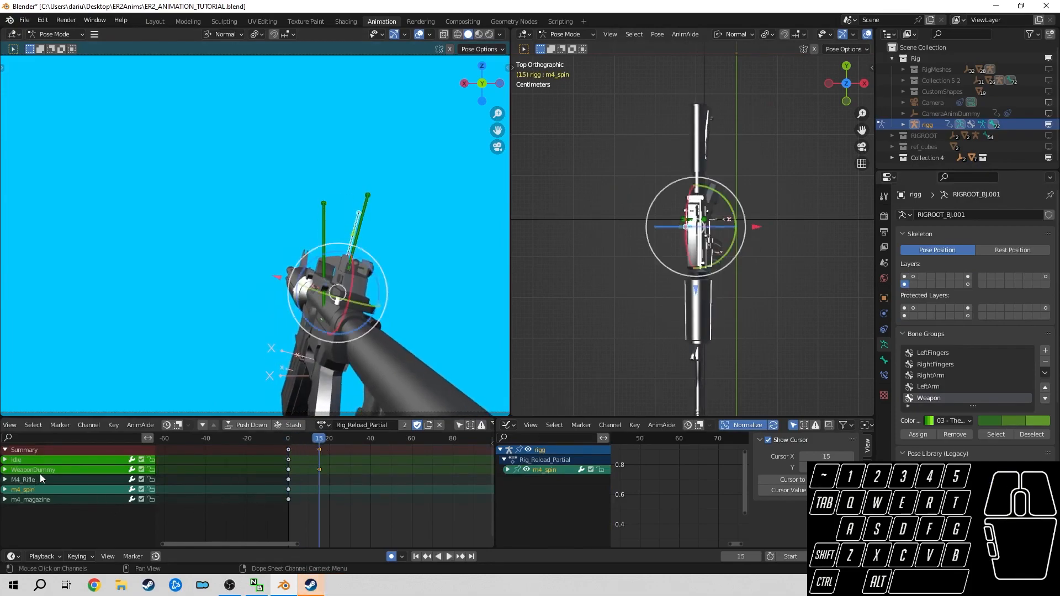
- Select WeaponDummy at frame 15 and freely rotate and move it to start raising the weapon's muzzle
{"action": "left_click", "coordinate": [39, 472]}
{"action": "key", "text": "KP_3"}
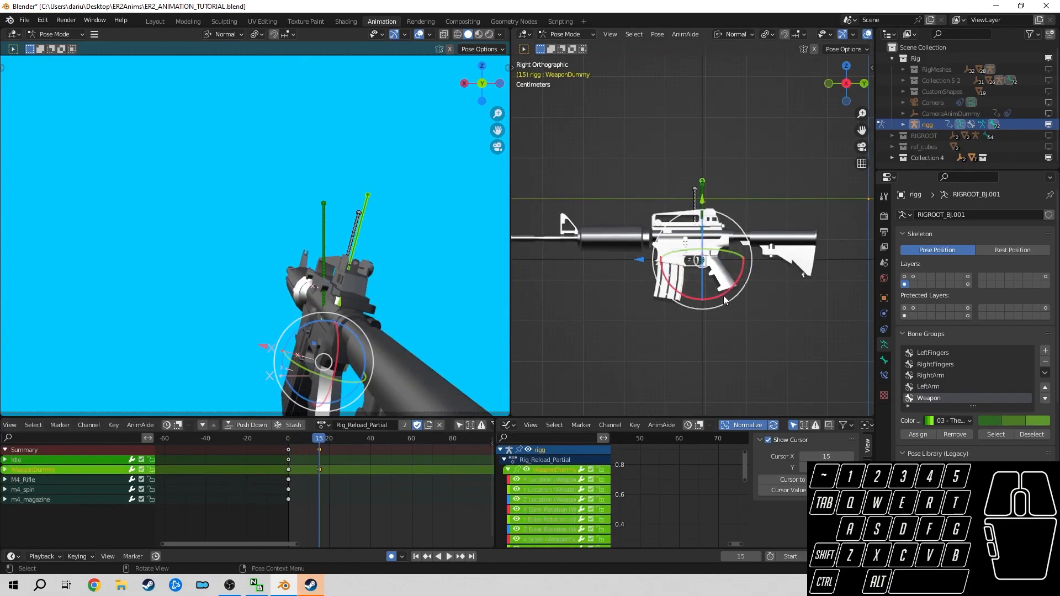
{"action": "left_click_drag", "start_coordinate": [718, 296], "coordinate": [717, 298]}
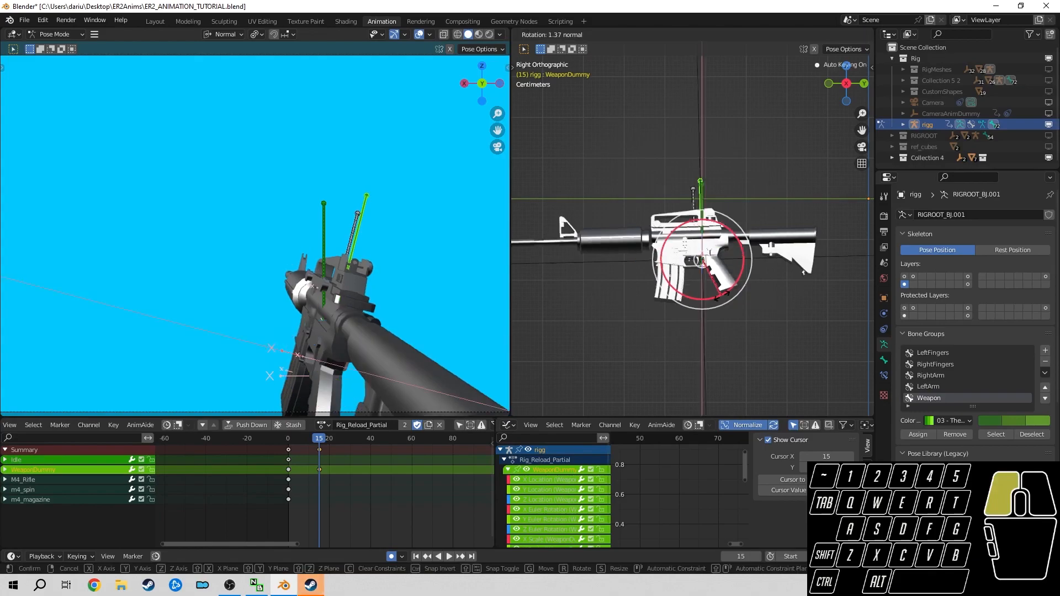
{"action": "key", "text": "r"}
{"action": "key", "text": "r"}
{"action": "left_click", "coordinate": [363, 332]}
{"action": "key", "text": "g"}
{"action": "left_click", "coordinate": [350, 312]}
- Pitch the muzzle higher and cant the weapon further on WeaponDummy, repositioning it in the camera view
{"action": "left_click_drag", "start_coordinate": [341, 316], "coordinate": [342, 315]}
{"action": "left_click_drag", "start_coordinate": [717, 295], "coordinate": [712, 297]}
{"action": "right_click", "coordinate": [338, 351]}
{"action": "key", "text": "r"}
{"action": "key", "text": "r"}
{"action": "left_click", "coordinate": [339, 354]}
{"action": "key", "text": "g"}
{"action": "left_click", "coordinate": [345, 350]}
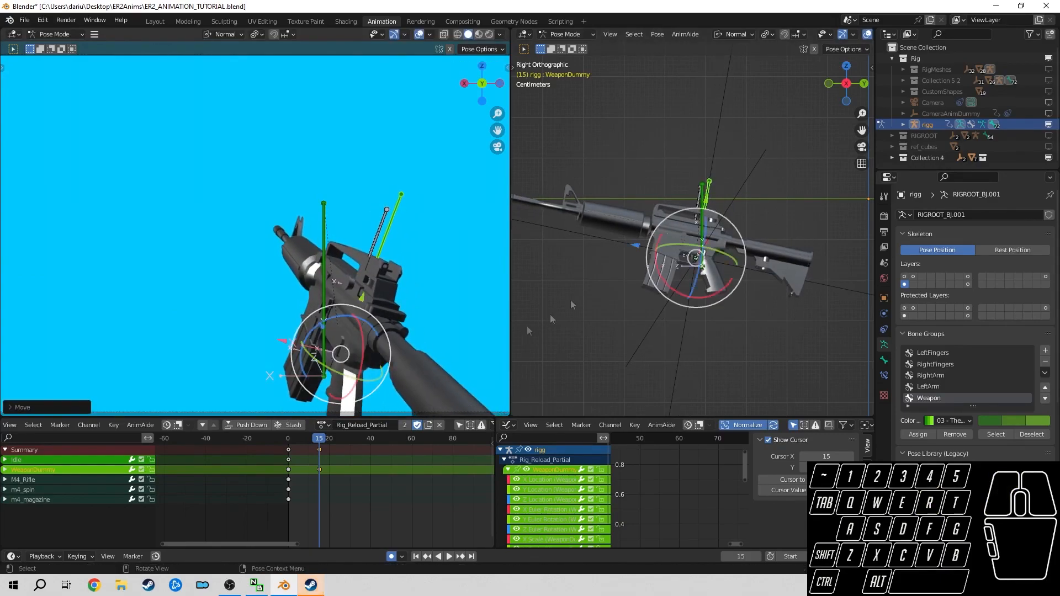
- Fine-tune the WeaponDummy bone's frame 15 transform using the top and front views
{"action": "key", "text": "KP_7"}
{"action": "left_click_drag", "start_coordinate": [702, 291], "coordinate": [703, 297]}
{"action": "key", "text": "KP_3"}
{"action": "mouse_move", "coordinate": [318, 440]}
{"action": "left_mouse_down"}
{"action": "mouse_move", "coordinate": [288, 441]}
{"action": "mouse_move", "coordinate": [319, 446]}
{"action": "left_mouse_up"}
{"action": "scroll", "coordinate": [319, 451], "scroll_direction": "up", "scroll_amount": 8}
{"action": "middle_click_drag", "start_coordinate": [334, 454], "coordinate": [358, 447]}
{"action": "key", "text": "KP_7"}
{"action": "left_click_drag", "start_coordinate": [727, 252], "coordinate": [730, 250]}
{"action": "key", "text": "KP_1"}
{"action": "left_click_drag", "start_coordinate": [655, 242], "coordinate": [651, 243]}
- Duplicate WeaponDummy's frame 0 key to frame 5
{"action": "left_click_drag", "start_coordinate": [345, 440], "coordinate": [343, 470]}
{"action": "middle_click_drag", "start_coordinate": [345, 473], "coordinate": [399, 480]}
{"action": "scroll", "coordinate": [399, 480], "scroll_direction": "up", "scroll_amount": 2}
{"action": "scroll", "coordinate": [398, 480], "scroll_direction": "up", "scroll_amount": 2}
{"action": "left_click_drag", "start_coordinate": [395, 441], "coordinate": [371, 460]}
{"action": "left_click", "coordinate": [344, 469]}
{"action": "key", "text": "shift+d"}
{"action": "left_click", "coordinate": [374, 485]}
- Dip the muzzle slightly and push the weapon forward on WeaponDummy at frame 5, and compare with frame 15
{"action": "key", "text": "KP_3"}
{"action": "mouse_move", "coordinate": [694, 233]}
{"action": "left_mouse_down"}
{"action": "mouse_move", "coordinate": [695, 222]}
{"action": "mouse_move", "coordinate": [713, 230]}
{"action": "left_mouse_up"}
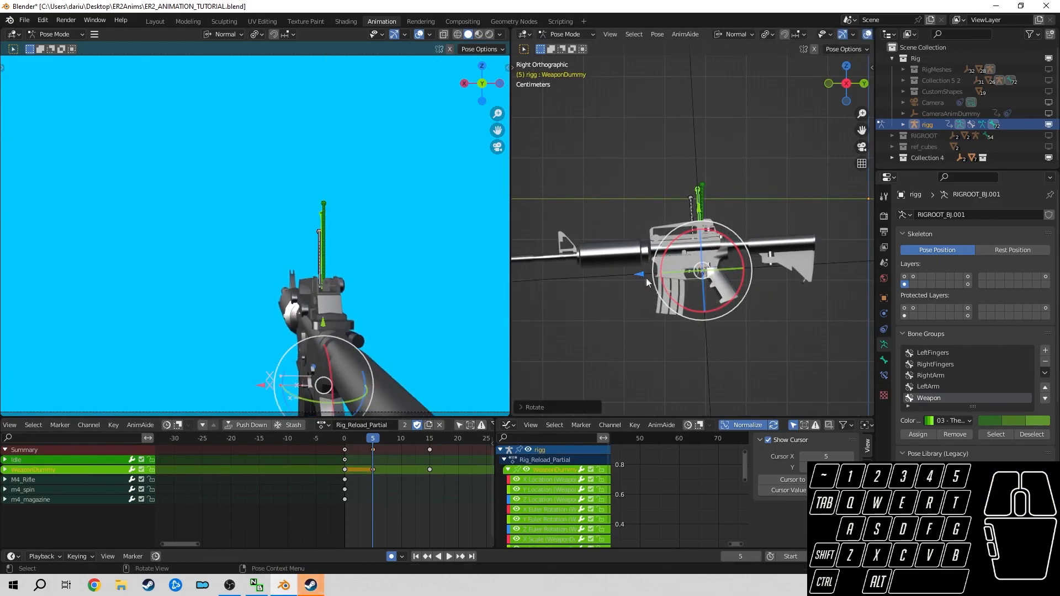
{"action": "left_click_drag", "start_coordinate": [640, 275], "coordinate": [632, 275]}
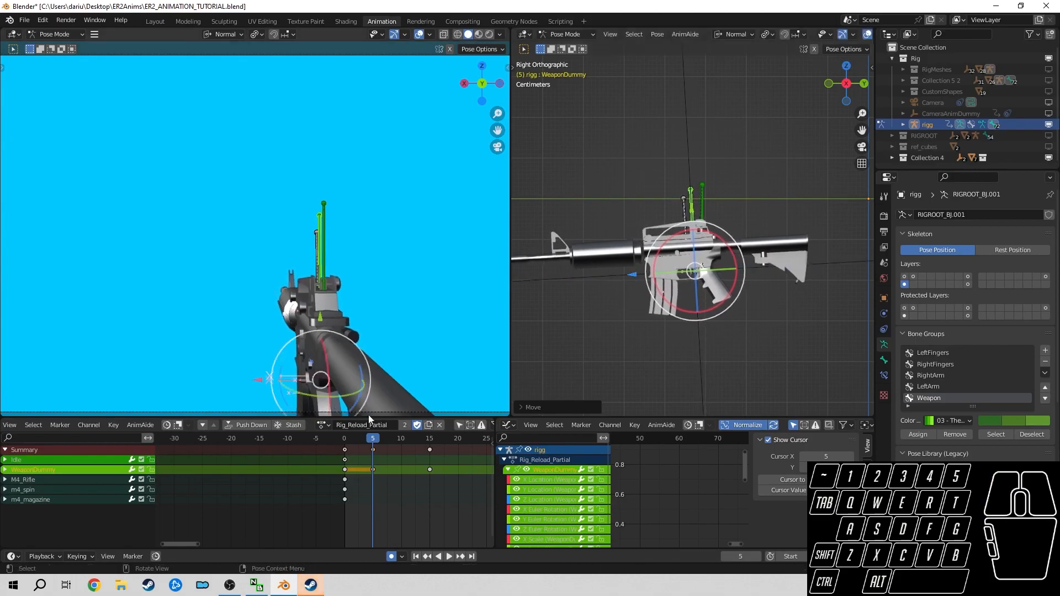
{"action": "left_click_drag", "start_coordinate": [355, 439], "coordinate": [428, 461]}
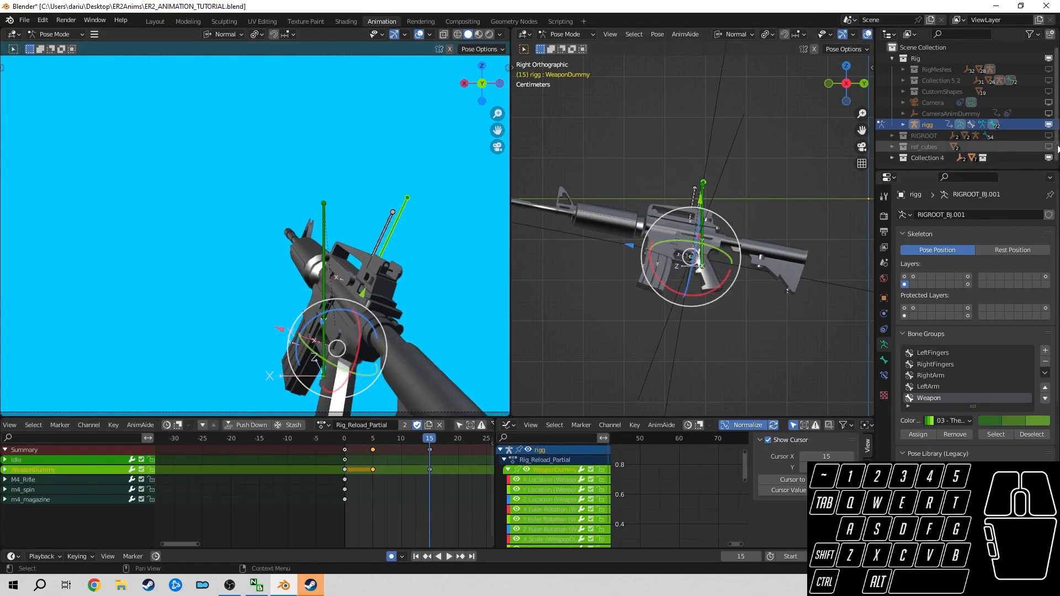
- Show the ref_cubes collection and compare the weapon's poses at frames 15 and 5 against the cubes
{"action": "left_click", "coordinate": [1051, 148]}
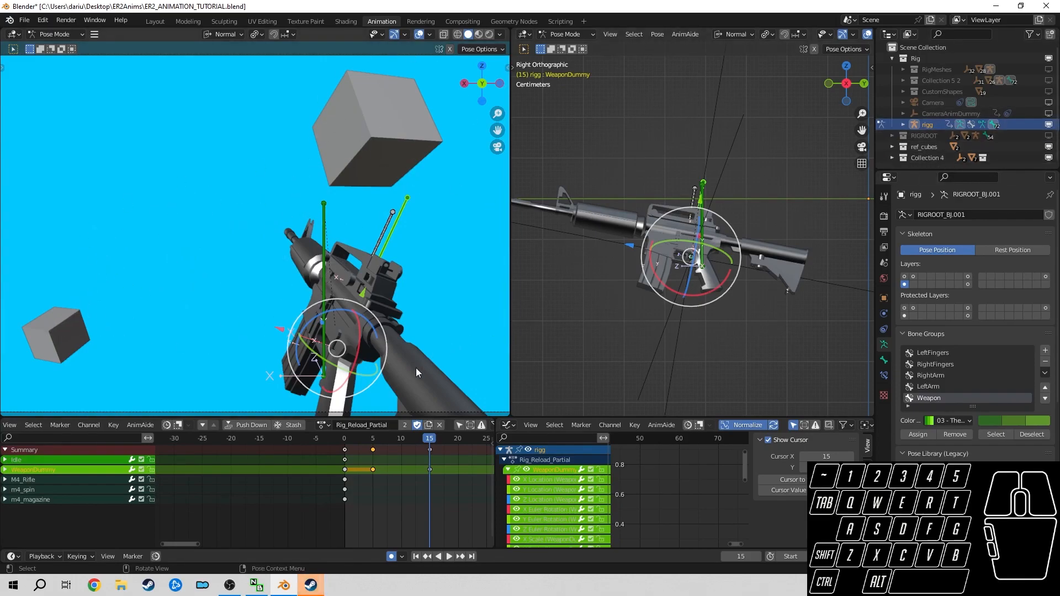
{"action": "left_click_drag", "start_coordinate": [428, 439], "coordinate": [429, 473]}
{"action": "left_click", "coordinate": [372, 452]}
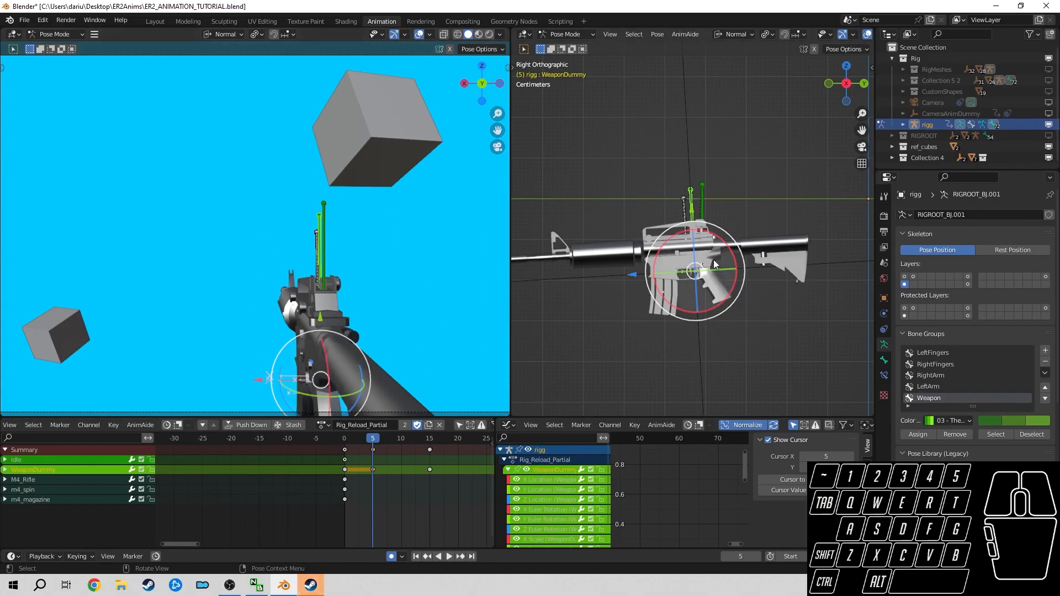
- Nudge the weapon slightly forward and cant it to the left on WeaponDummy at frame 5, checking it by scrubbing
{"action": "key", "text": "space"}
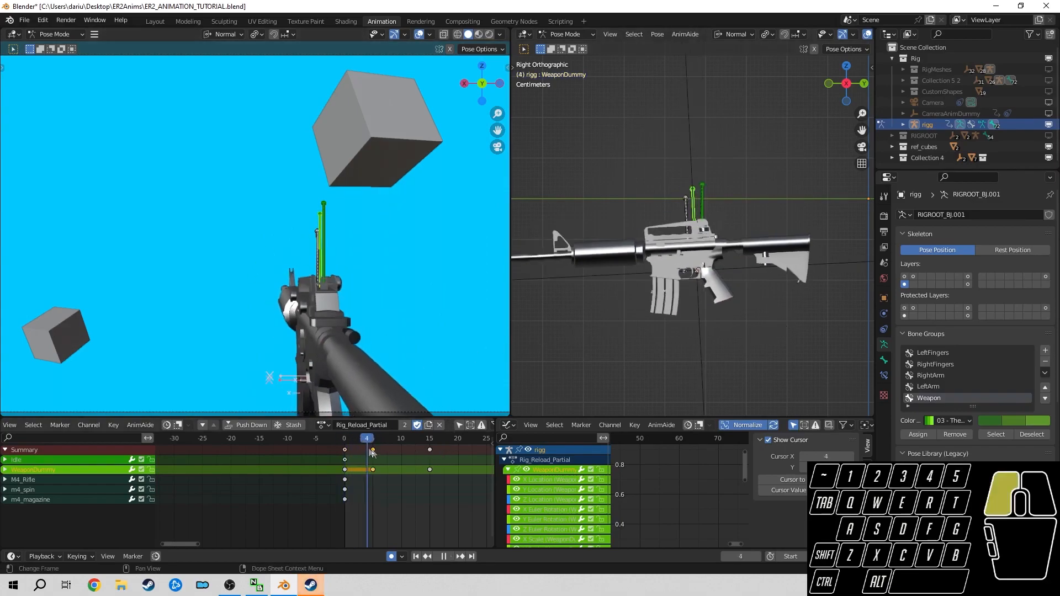
{"action": "left_click", "coordinate": [374, 469]}
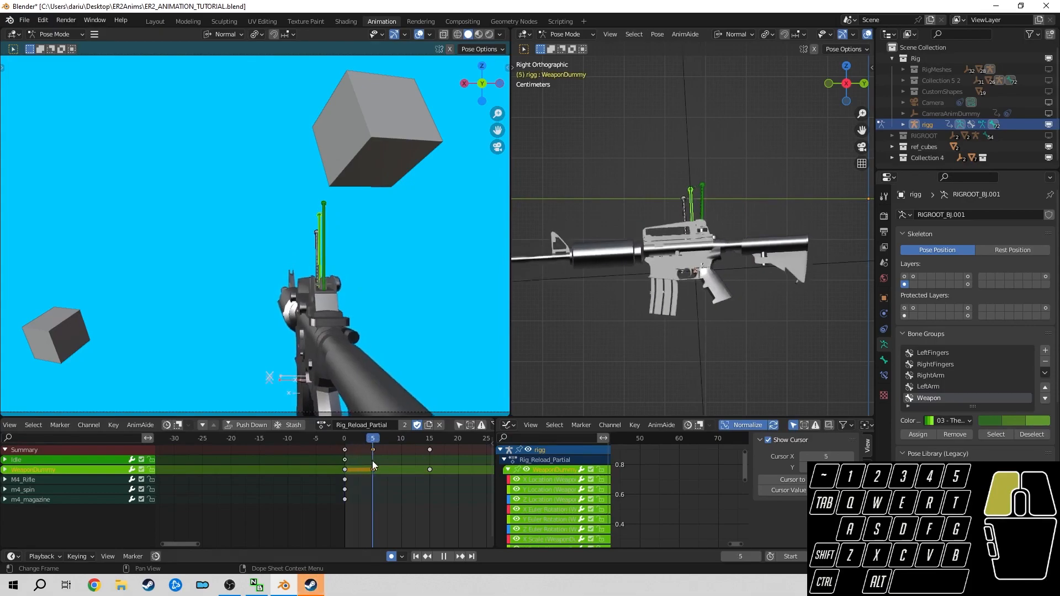
{"action": "key", "text": "Escape"}
{"action": "left_click_drag", "start_coordinate": [634, 272], "coordinate": [632, 272]}
{"action": "left_click_drag", "start_coordinate": [369, 438], "coordinate": [375, 495]}
- Expand WeaponDummy's transform channels in the dope sheet and review the frame 0 to 5 motion with its curves
{"action": "key", "text": "KP_Add"}
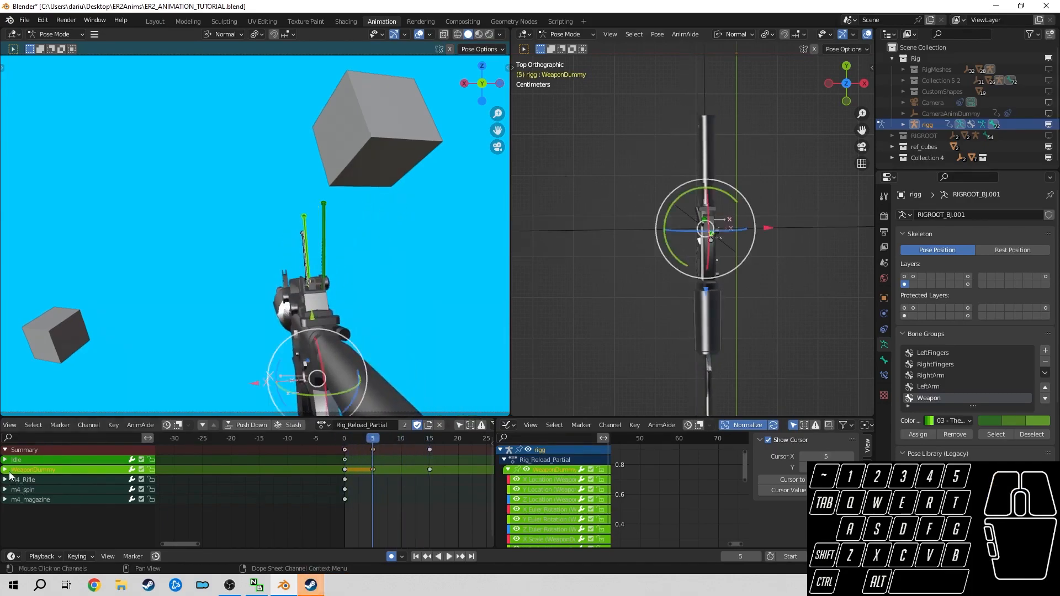
{"action": "middle_click_drag", "start_coordinate": [373, 502], "coordinate": [355, 498]}
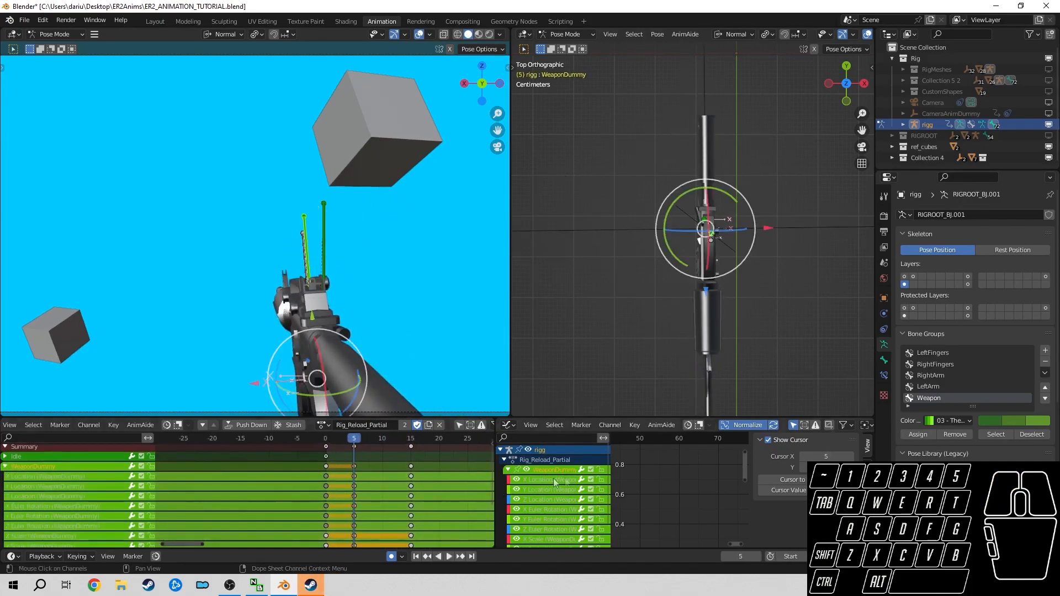
{"action": "middle_click_drag", "start_coordinate": [664, 482], "coordinate": [694, 493]}
{"action": "scroll", "coordinate": [690, 491], "scroll_direction": "down", "scroll_amount": 5}
{"action": "middle_click_drag", "start_coordinate": [88, 498], "coordinate": [98, 486]}
{"action": "key", "text": "space"}
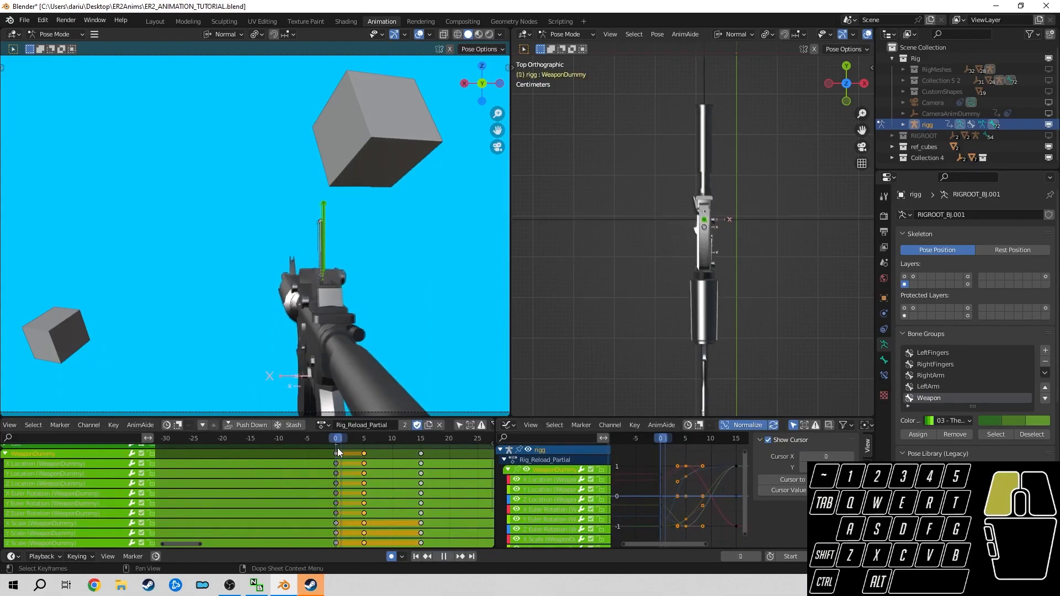
{"action": "left_click", "coordinate": [362, 451]}
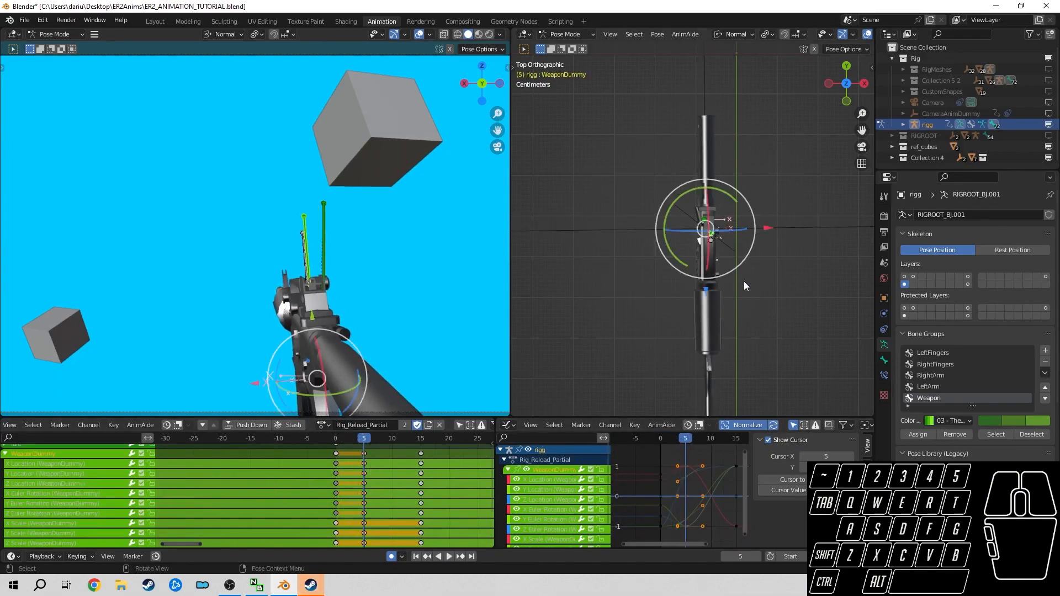
{"action": "key", "text": "KP_3"}
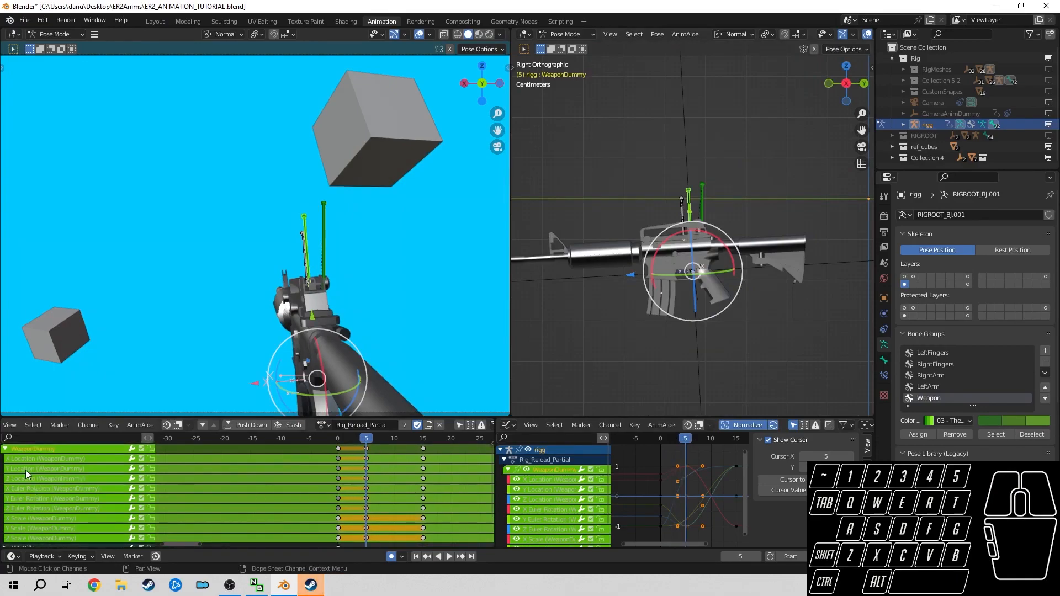
- Move WeaponDummy's Y Location key from frame 5 to frame 4
{"action": "left_click", "coordinate": [25, 469]}
{"action": "scroll", "coordinate": [353, 478], "scroll_direction": "up", "scroll_amount": 3}
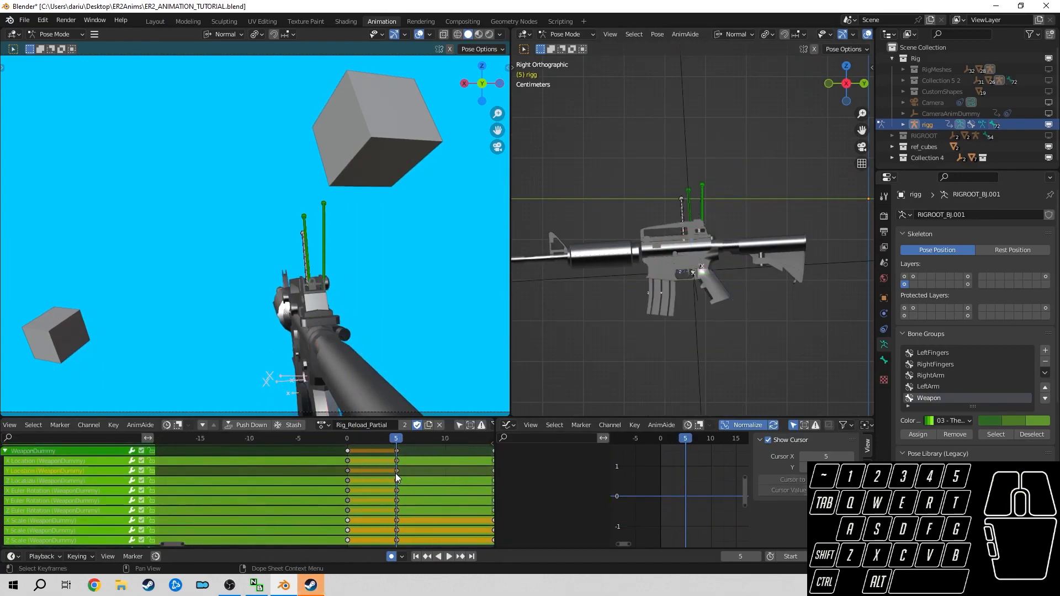
{"action": "left_click", "coordinate": [398, 472]}
{"action": "key", "text": "g"}
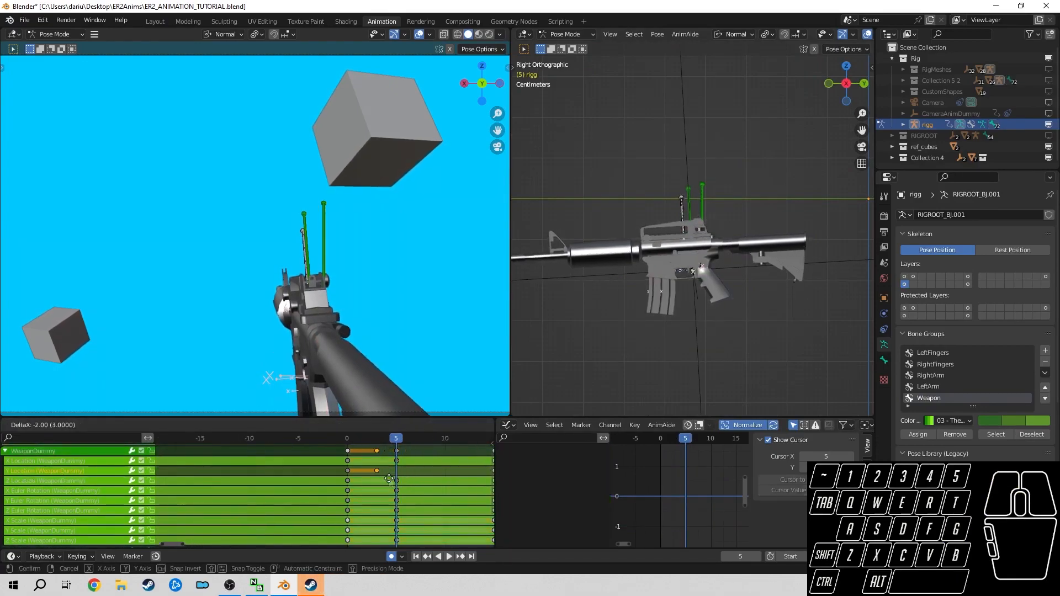
{"action": "right_click", "coordinate": [390, 475]}
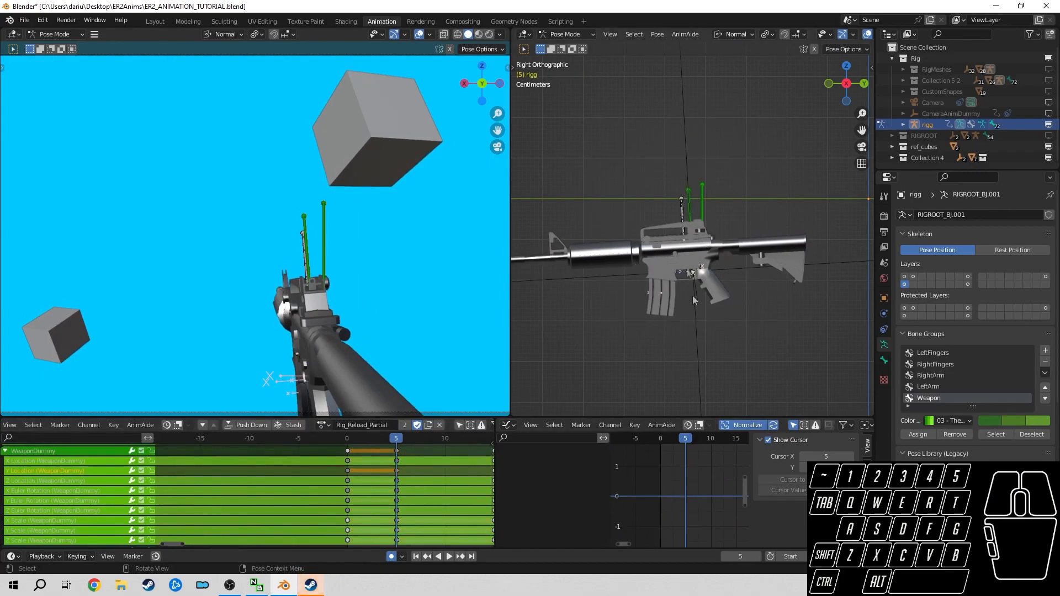
{"action": "key", "text": "g"}
{"action": "left_click", "coordinate": [415, 480]}
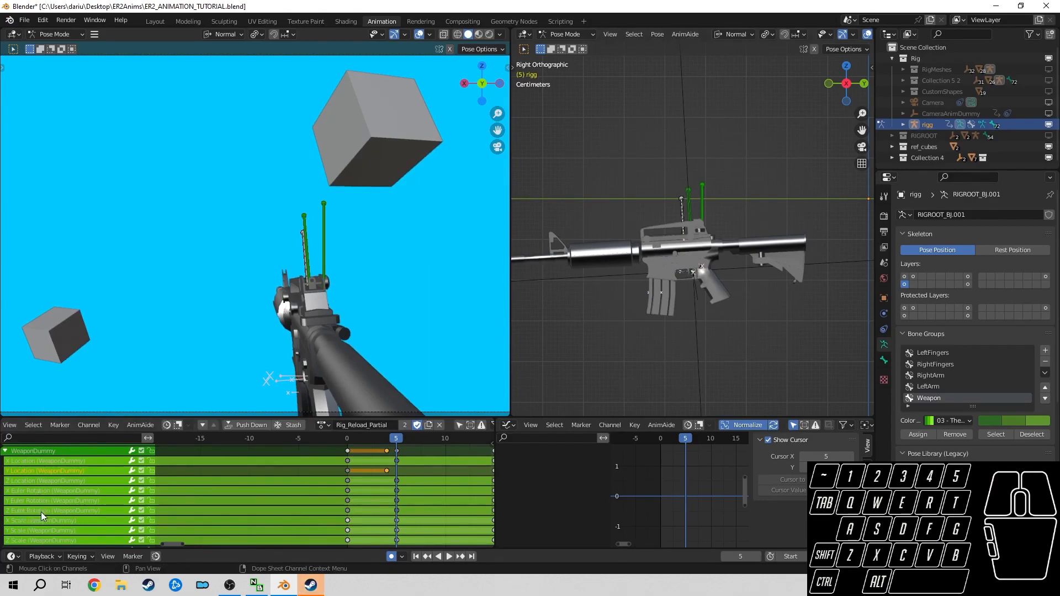
- Move WeaponDummy's X Euler Rotation key from frame 5 to frame 7 and scrub through the offset
{"action": "left_click", "coordinate": [32, 491]}
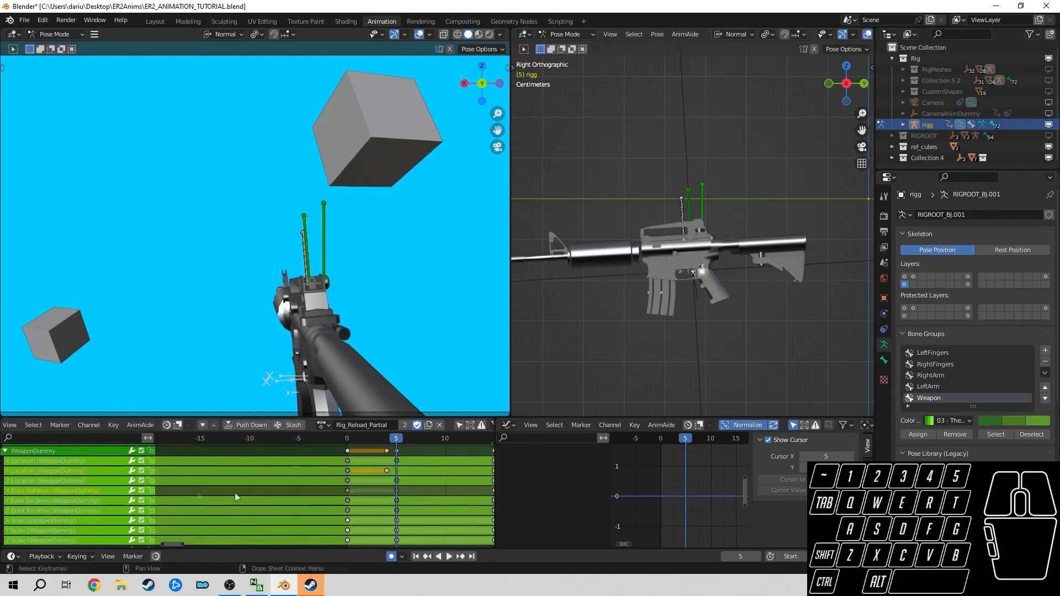
{"action": "left_click", "coordinate": [397, 490]}
{"action": "key", "text": "g"}
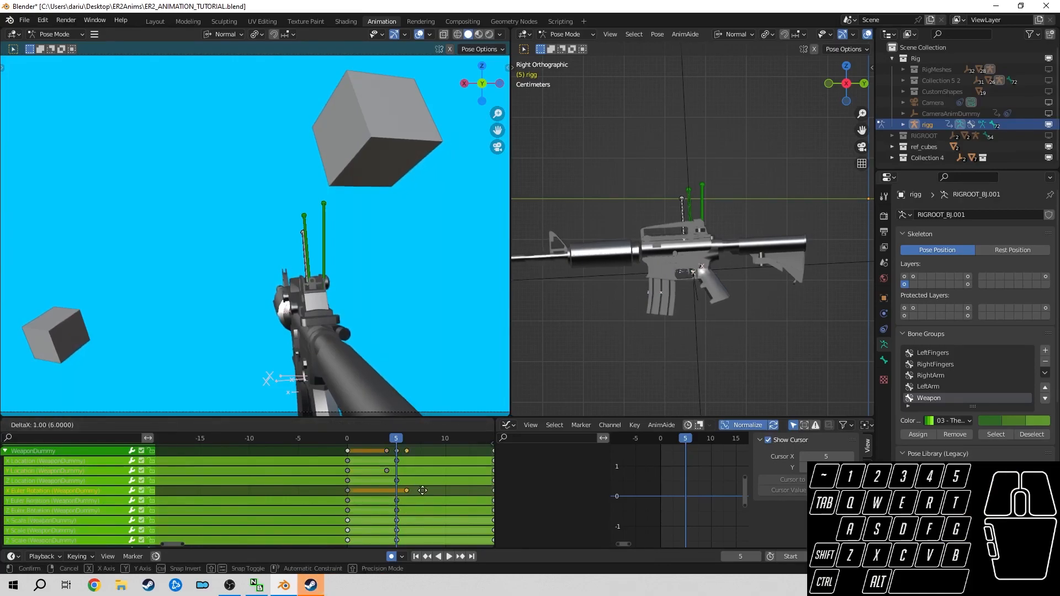
{"action": "left_click_drag", "start_coordinate": [394, 447], "coordinate": [414, 505]}
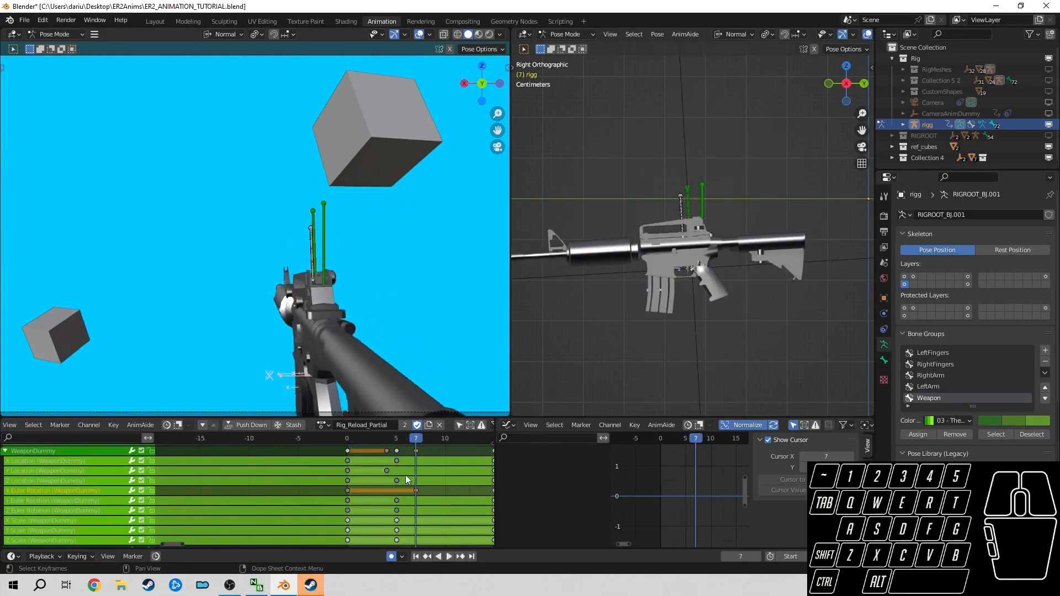
{"action": "left_click", "coordinate": [18, 472]}
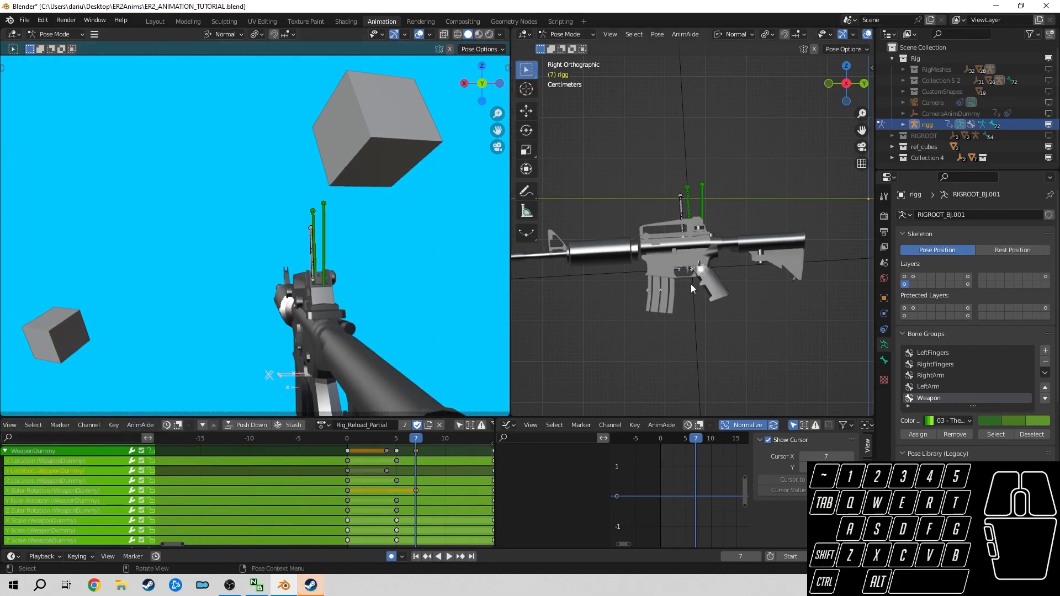
{"action": "left_click", "coordinate": [702, 188]}
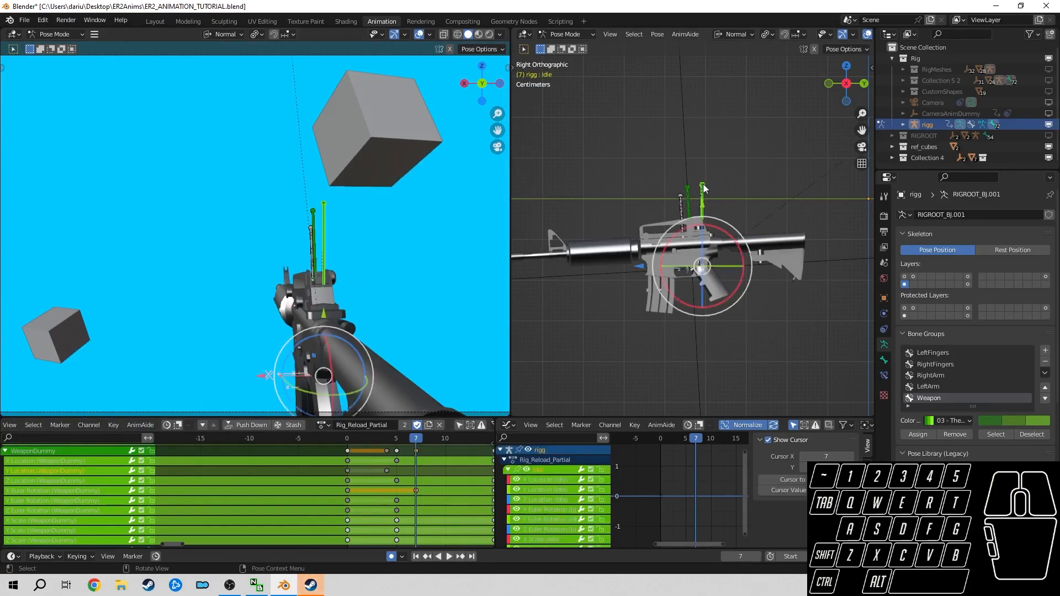
{"action": "left_click", "coordinate": [692, 202]}
{"action": "left_click_drag", "start_coordinate": [688, 208], "coordinate": [702, 228]}
{"action": "right_click", "coordinate": [702, 228]}
{"action": "key", "text": "a"}
- Move WeaponDummy's Z Euler Rotation key from frame 5 to frame 3
{"action": "left_click_drag", "start_coordinate": [409, 442], "coordinate": [378, 491]}
{"action": "middle_click_drag", "start_coordinate": [394, 520], "coordinate": [388, 499]}
{"action": "left_click", "coordinate": [45, 490]}
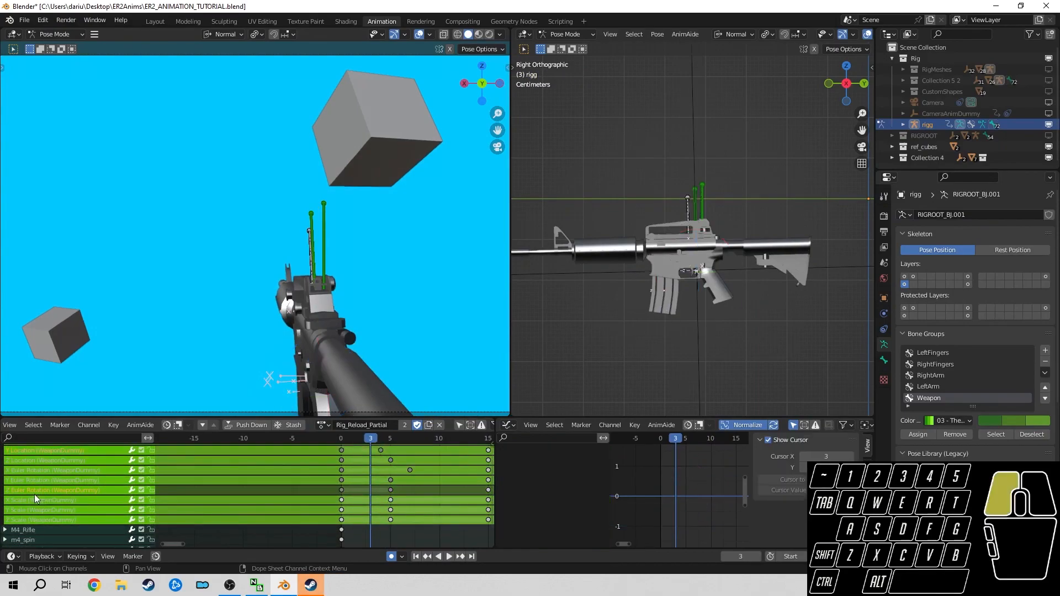
{"action": "left_click", "coordinate": [393, 489]}
{"action": "key", "text": "g"}
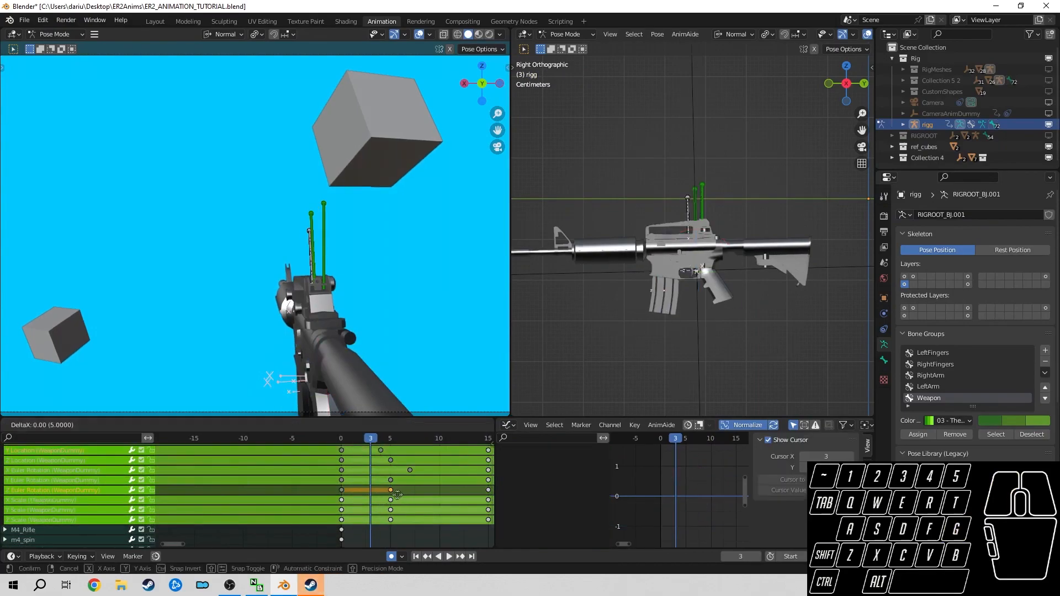
{"action": "left_click", "coordinate": [387, 495]}
{"action": "key", "text": "a"}
- Set the handle type of WeaponDummy's in-between keys at frames 3 to 7 to Automatic and preview the motion
{"action": "left_click_drag", "start_coordinate": [371, 440], "coordinate": [443, 472]}
{"action": "scroll", "coordinate": [381, 496], "scroll_direction": "up", "scroll_amount": 3}
{"action": "key", "text": "v"}
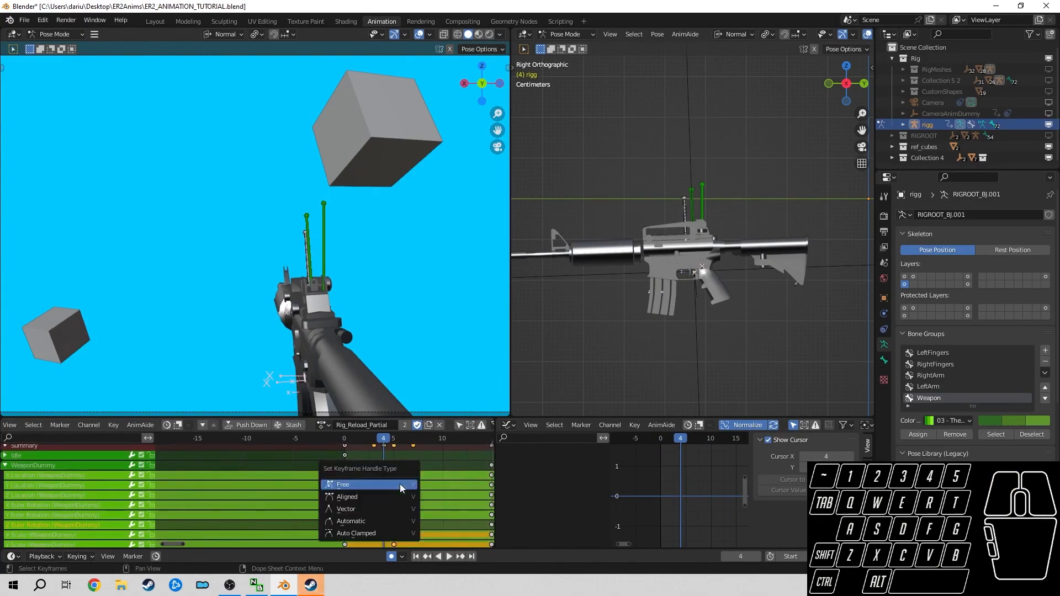
{"action": "left_click", "coordinate": [399, 521]}
{"action": "key", "text": "space"}
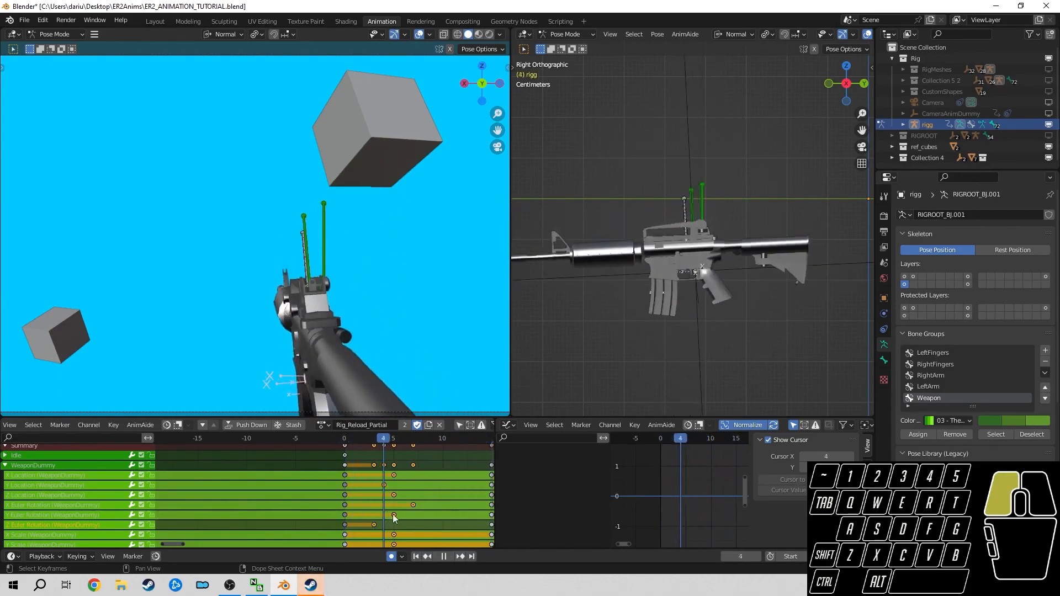
{"action": "key", "text": "space"}
- Play back and scrub the weapon's raise from frame 0 to frame 15 to examine the offset keys
{"action": "middle_click_drag", "start_coordinate": [455, 489], "coordinate": [426, 493]}
{"action": "left_click", "coordinate": [426, 492]}
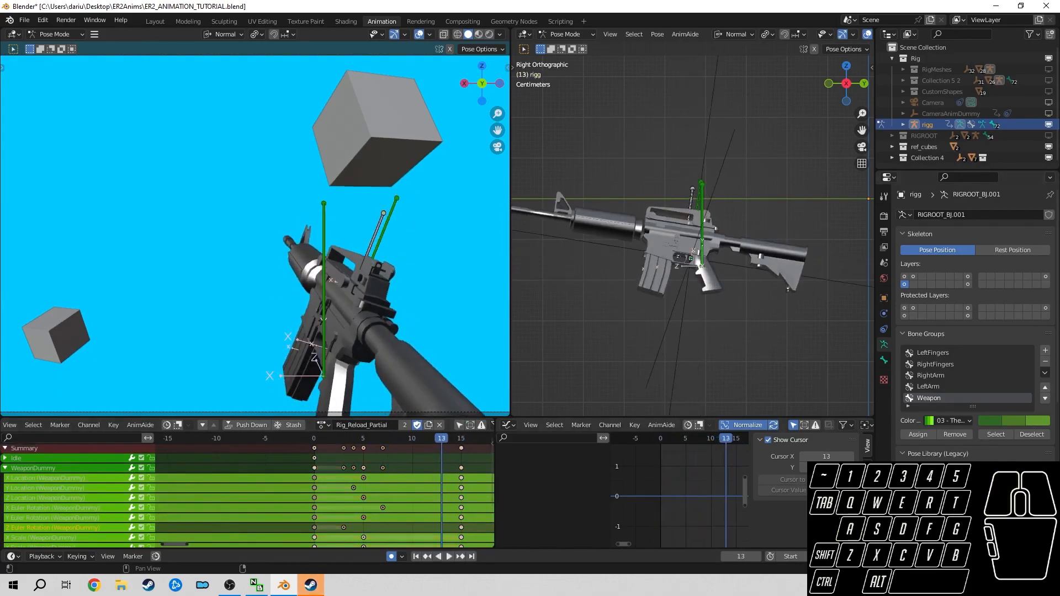
{"action": "left_click", "coordinate": [426, 493]}
{"action": "left_click", "coordinate": [449, 556]}
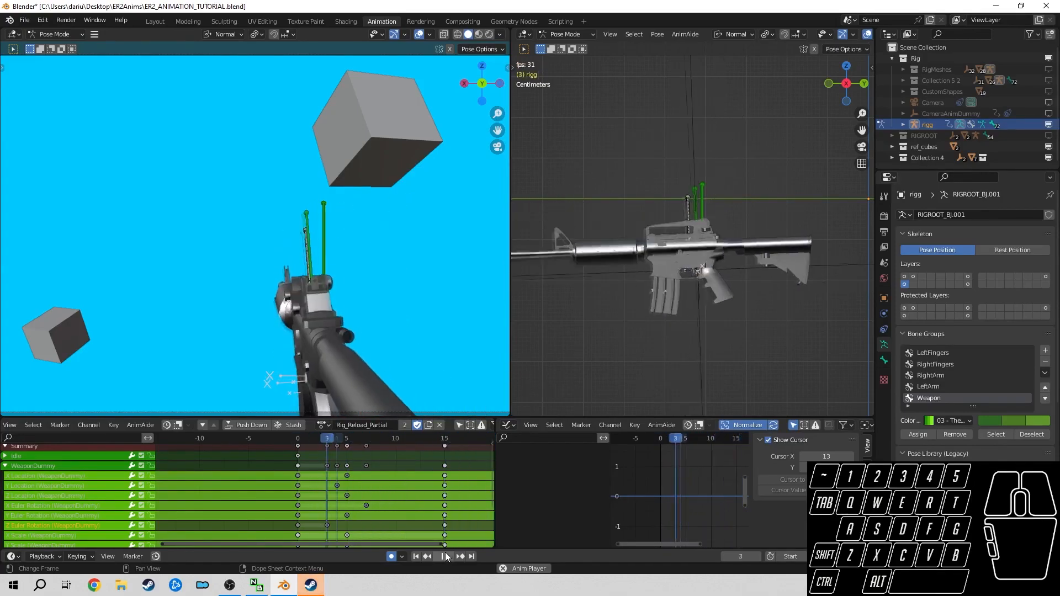
{"action": "left_click", "coordinate": [446, 557]}
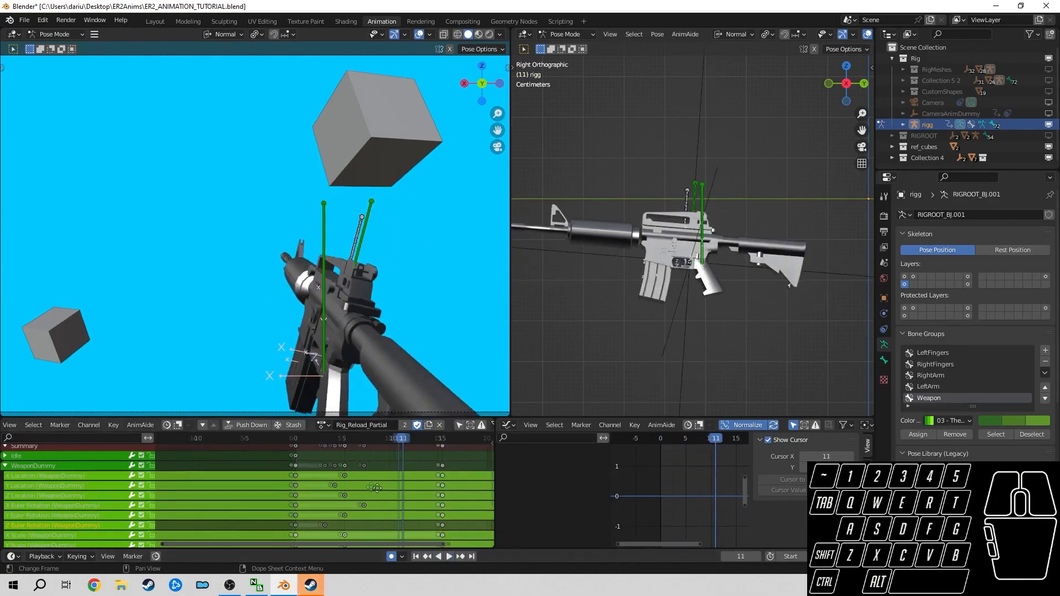
{"action": "left_click", "coordinate": [355, 439]}
{"action": "left_click_drag", "start_coordinate": [355, 439], "coordinate": [393, 447]}
{"action": "middle_click_drag", "start_coordinate": [434, 471], "coordinate": [415, 471]}
{"action": "left_click_drag", "start_coordinate": [375, 439], "coordinate": [374, 480]}
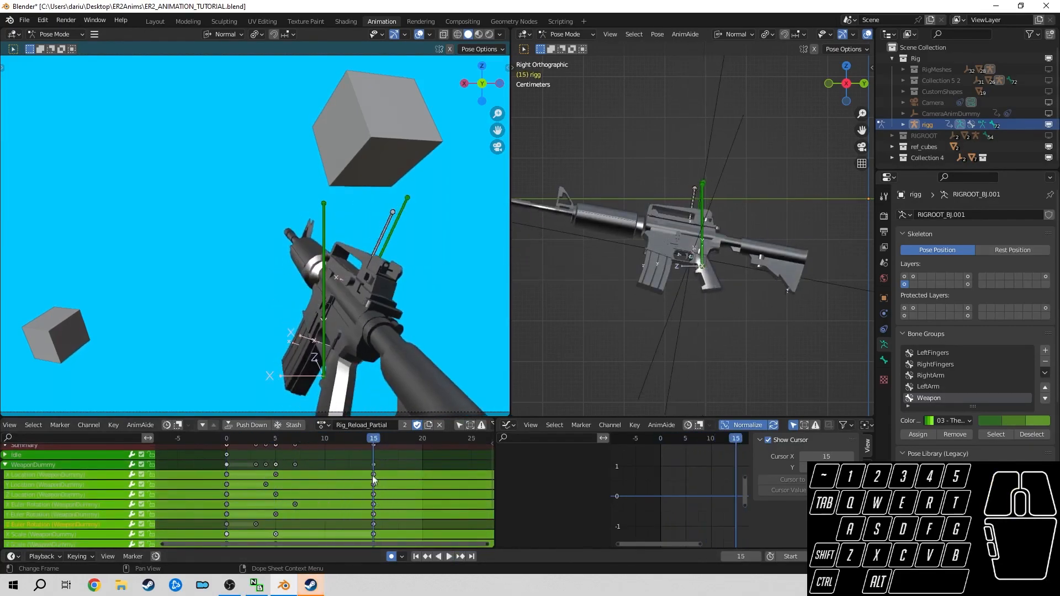
- Duplicate WeaponDummy's frame 15 keys to frame 21
{"action": "middle_click_drag", "start_coordinate": [374, 471], "coordinate": [335, 485]}
{"action": "key", "text": "shift+d"}
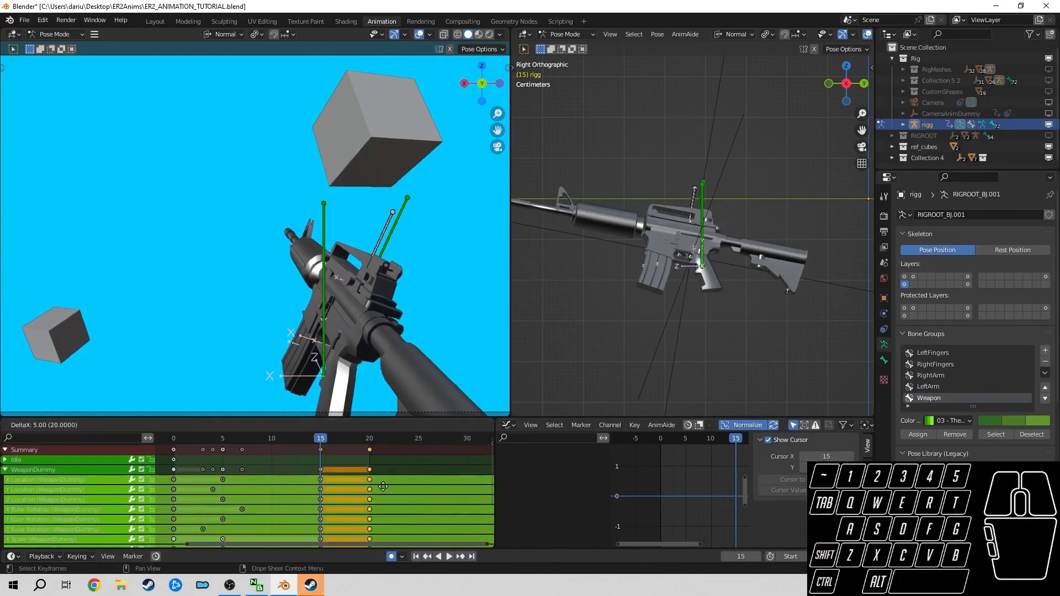
{"action": "left_click", "coordinate": [391, 487]}
{"action": "left_click_drag", "start_coordinate": [319, 440], "coordinate": [380, 449]}
{"action": "left_click", "coordinate": [383, 466]}
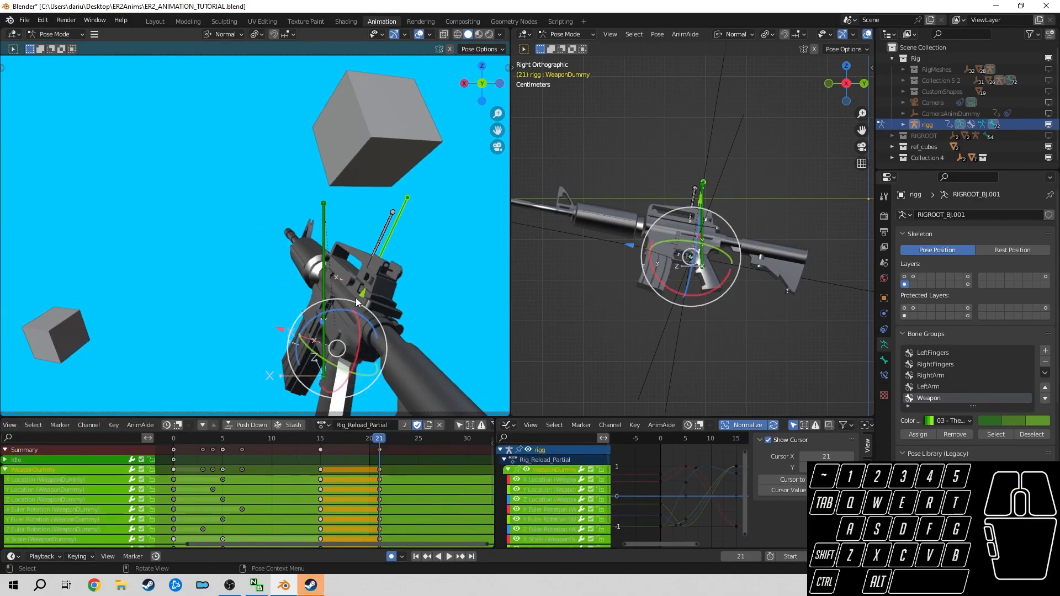
- Rotate WeaponDummy slightly at frame 15 in the right view so that pose differs from frame 21
{"action": "left_click_drag", "start_coordinate": [381, 445], "coordinate": [320, 445]}
{"action": "left_click", "coordinate": [585, 302]}
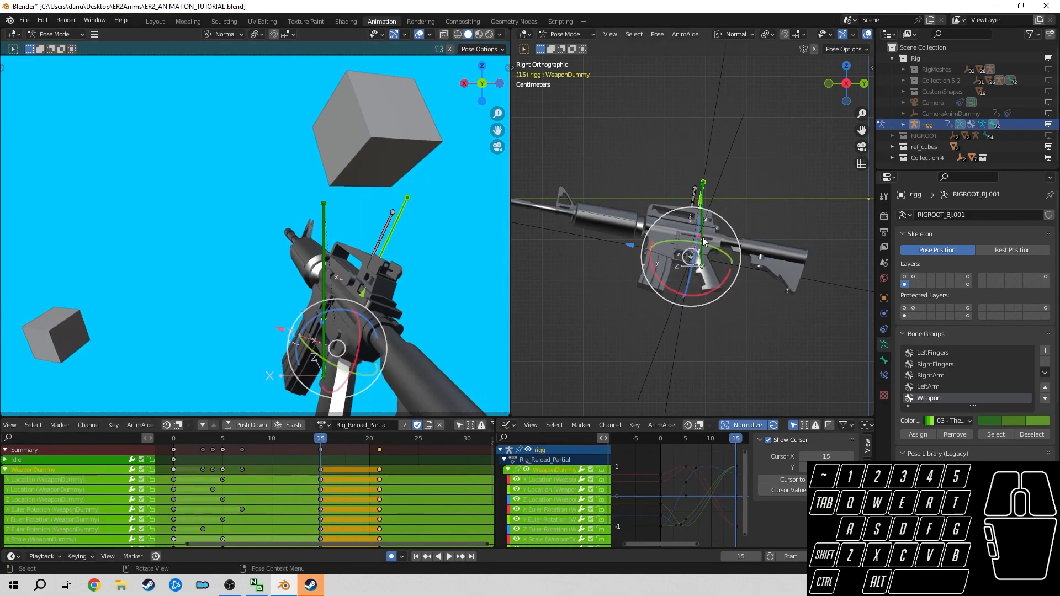
{"action": "key", "text": "KP_1"}
{"action": "key", "text": "KP_3"}
{"action": "left_click_drag", "start_coordinate": [309, 439], "coordinate": [320, 502]}
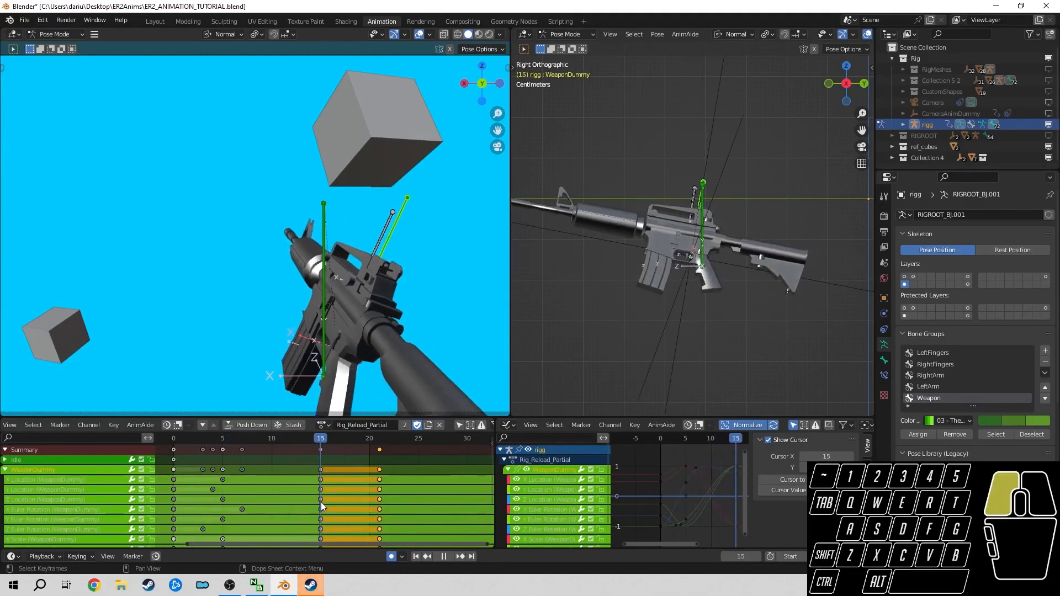
{"action": "left_click_drag", "start_coordinate": [674, 290], "coordinate": [688, 293]}
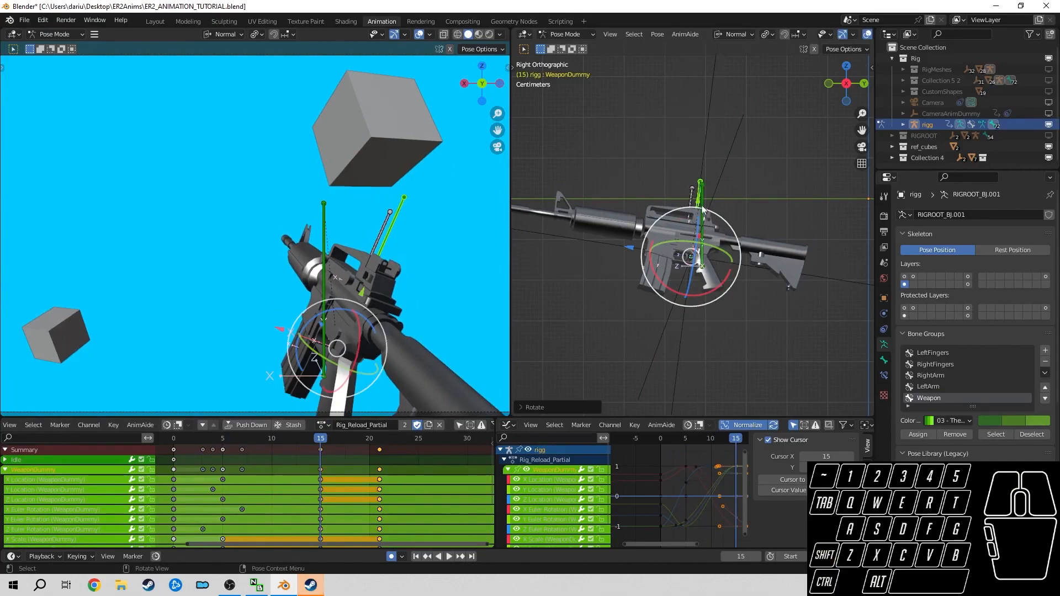
- Fine-tune WeaponDummy's frame 15 rotation and position in the right, front and top views, and switch the transform orientation to View
{"action": "left_click_drag", "start_coordinate": [698, 202], "coordinate": [702, 181], "text": "shift"}
{"action": "left_click", "coordinate": [631, 243], "text": "shift"}
{"action": "left_click_drag", "start_coordinate": [629, 245], "coordinate": [653, 270], "text": "shift"}
{"action": "key", "text": "KP_1"}
{"action": "left_click", "coordinate": [656, 246], "text": "shift"}
{"action": "key", "text": "KP_7"}
{"action": "left_click_drag", "start_coordinate": [726, 209], "coordinate": [728, 212], "text": "shift"}
{"action": "left_click", "coordinate": [722, 37]}
{"action": "left_click", "coordinate": [699, 114]}
- Play back and scrub the weapon motion between frames 0 and 21 to check how it settles
{"action": "key", "text": "space"}
{"action": "left_click_drag", "start_coordinate": [265, 511], "coordinate": [381, 497]}
{"action": "middle_click_drag", "start_coordinate": [381, 445], "coordinate": [385, 444]}
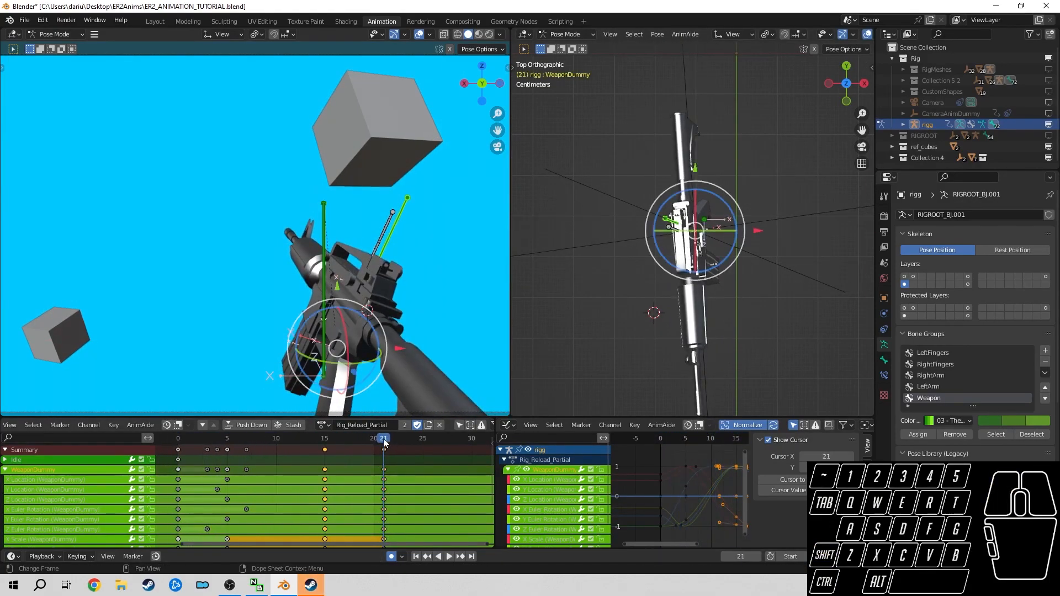
{"action": "left_click_drag", "start_coordinate": [852, 557], "coordinate": [878, 556]}
{"action": "key", "text": "space"}
{"action": "key", "text": "a"}
{"action": "left_click", "coordinate": [362, 491]}
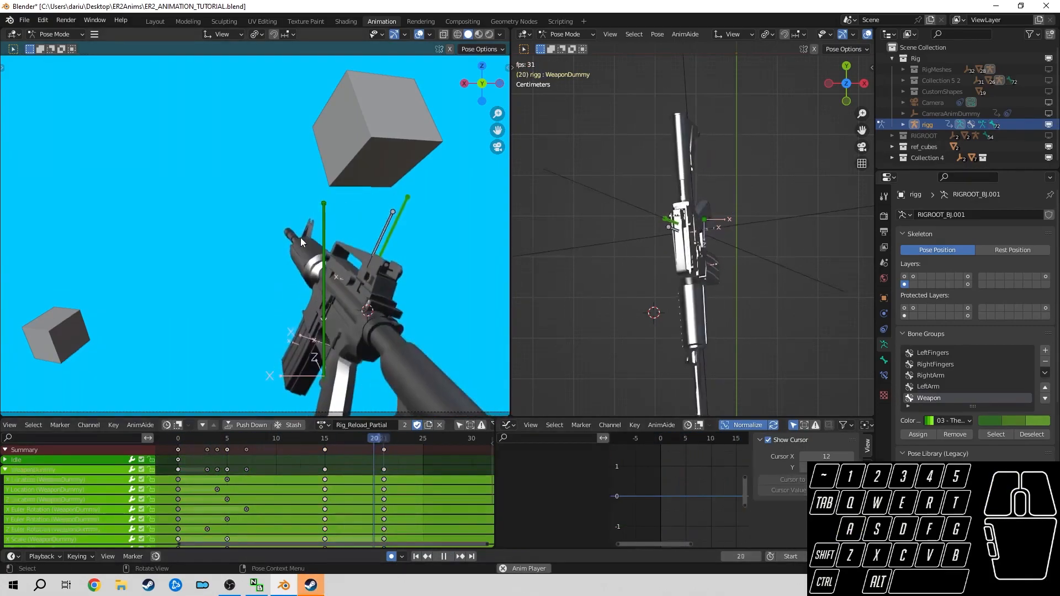
{"action": "left_click", "coordinate": [444, 556]}
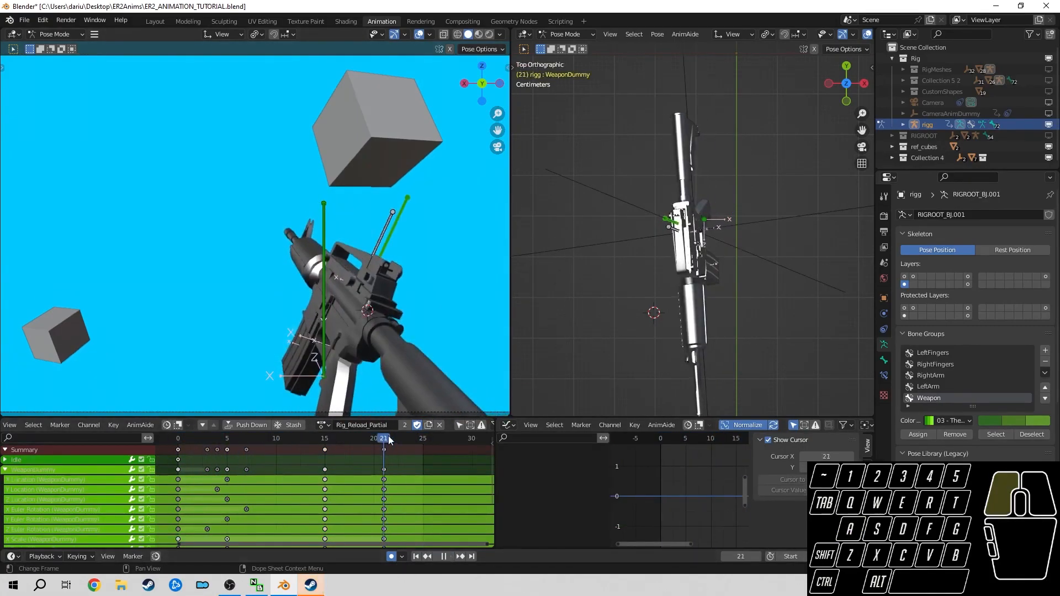
{"action": "key", "text": "space"}
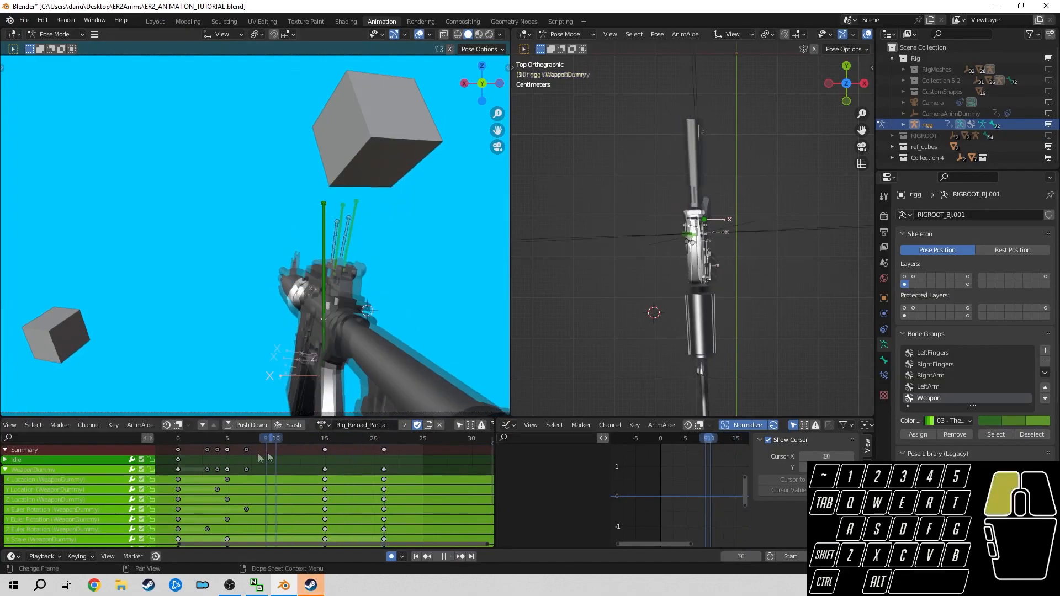
- Key m4_magazine's location and rotation at frame 21 in the right view and check its transform values
{"action": "left_click_drag", "start_coordinate": [311, 496], "coordinate": [389, 515]}
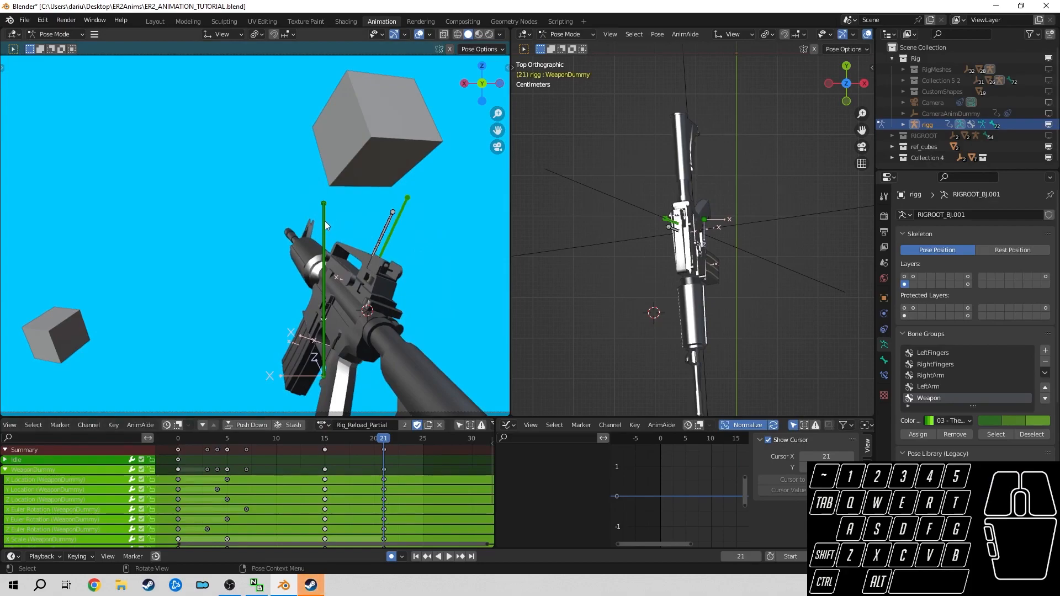
{"action": "key", "text": "KP_3"}
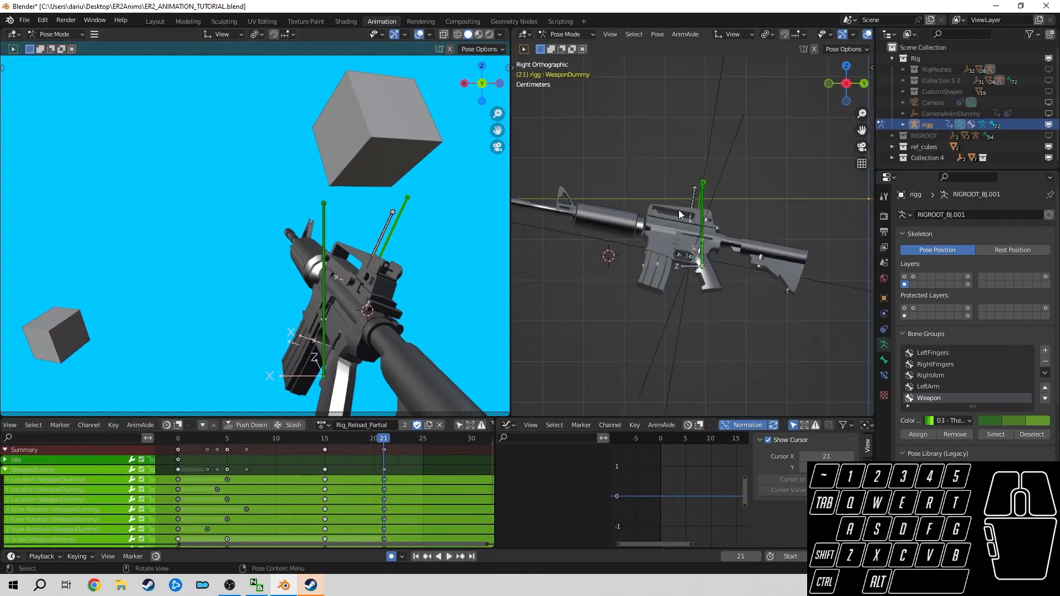
{"action": "scroll", "coordinate": [40, 521], "scroll_direction": "down", "scroll_amount": 4}
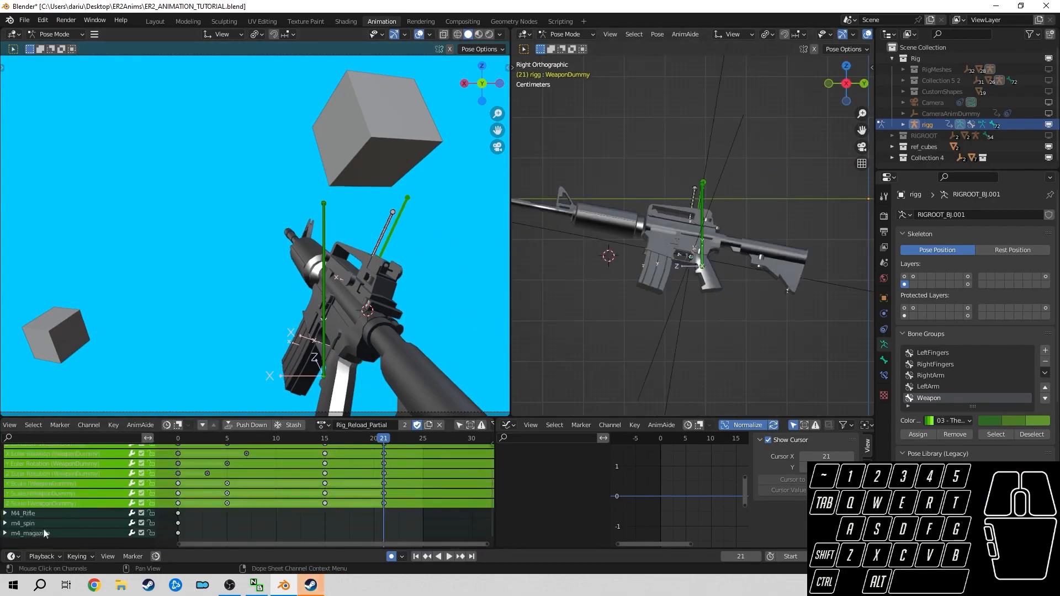
{"action": "left_click", "coordinate": [49, 532]}
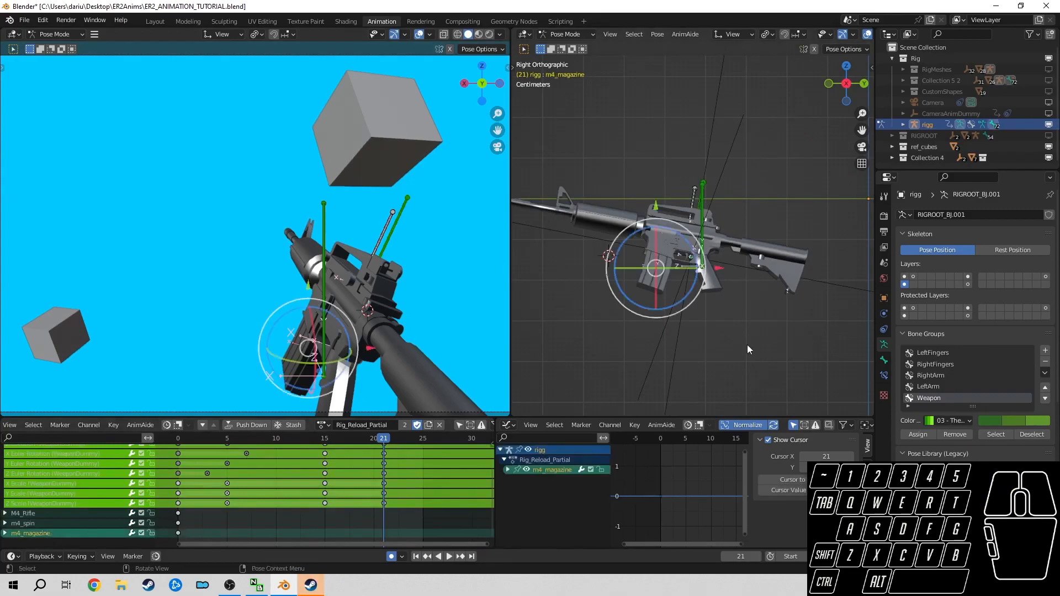
{"action": "key", "text": "i"}
{"action": "left_click", "coordinate": [701, 335]}
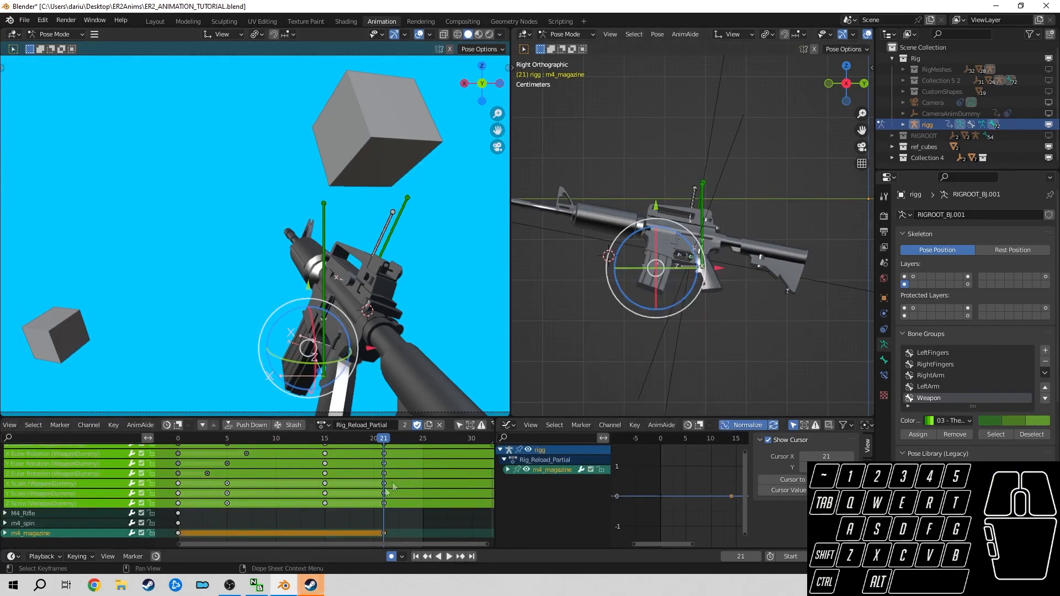
{"action": "middle_click_drag", "start_coordinate": [388, 484], "coordinate": [347, 457]}
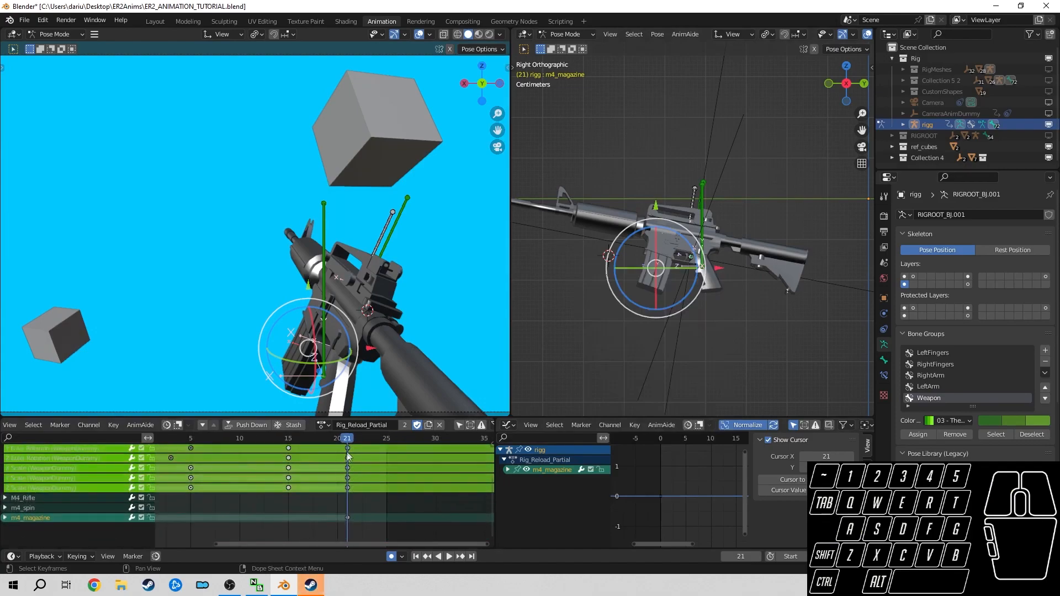
{"action": "left_click_drag", "start_coordinate": [349, 443], "coordinate": [349, 466]}
{"action": "key", "text": "n"}
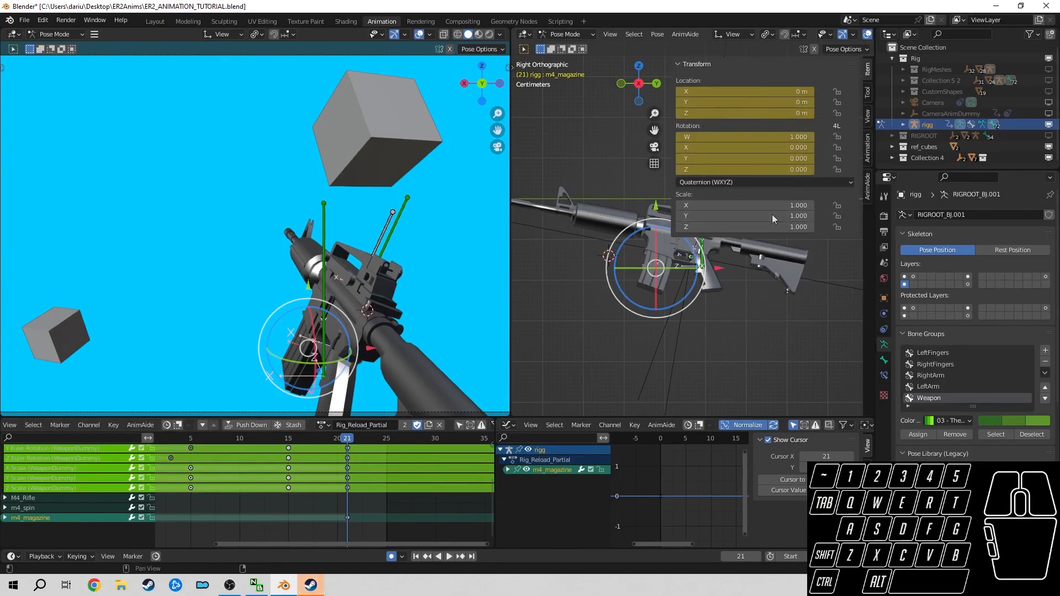
{"action": "key", "text": "n"}
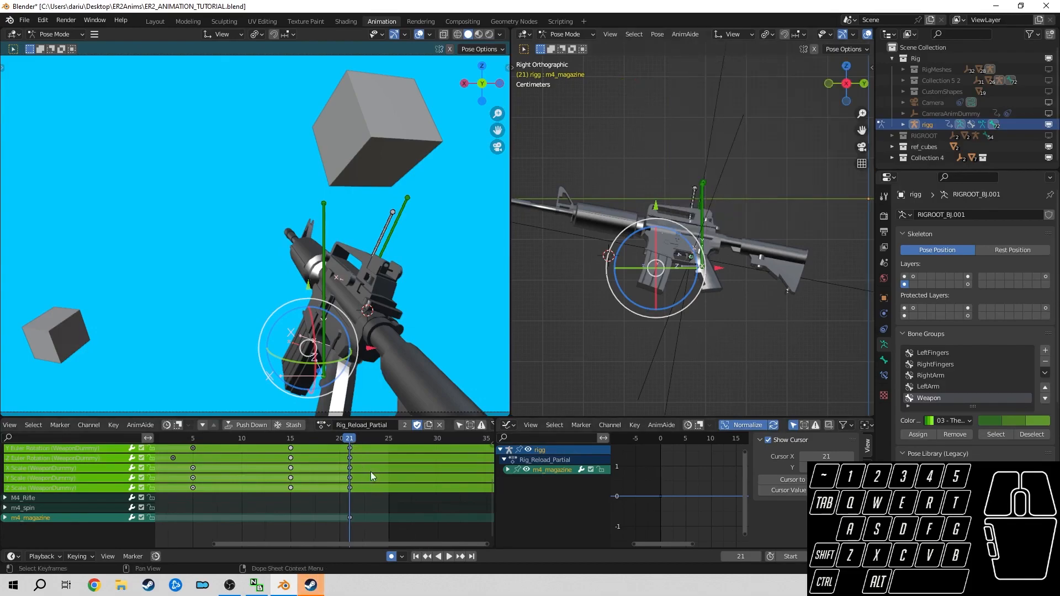
- Advance to frame 23 with m4_magazine selected and switch the transform orientation to Normal
{"action": "key", "text": "Right"}
{"action": "key", "text": "Right"}
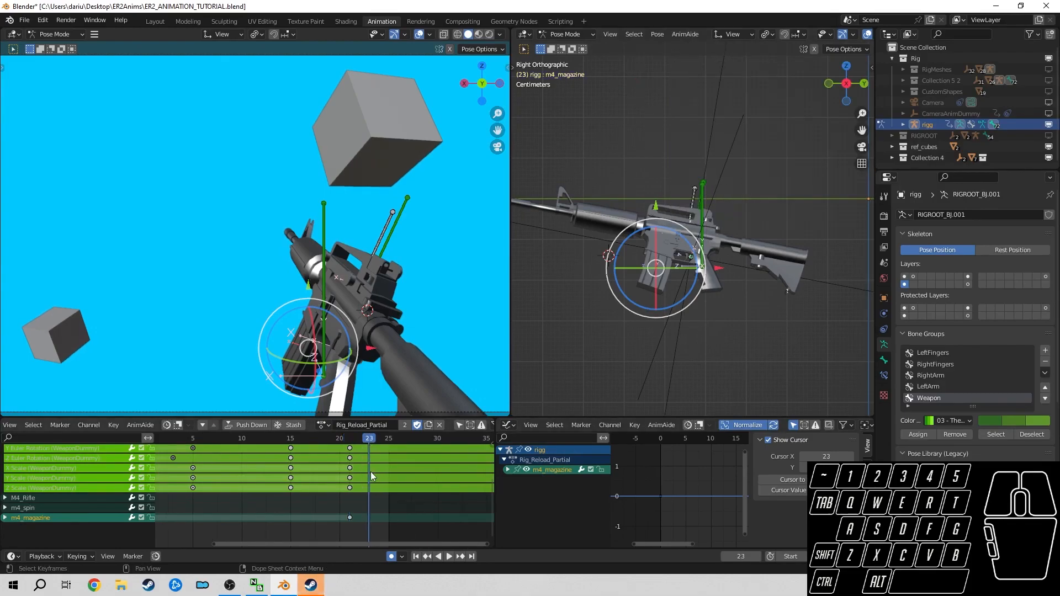
{"action": "middle_click_drag", "start_coordinate": [366, 467], "coordinate": [379, 445]}
{"action": "left_click", "coordinate": [60, 472]}
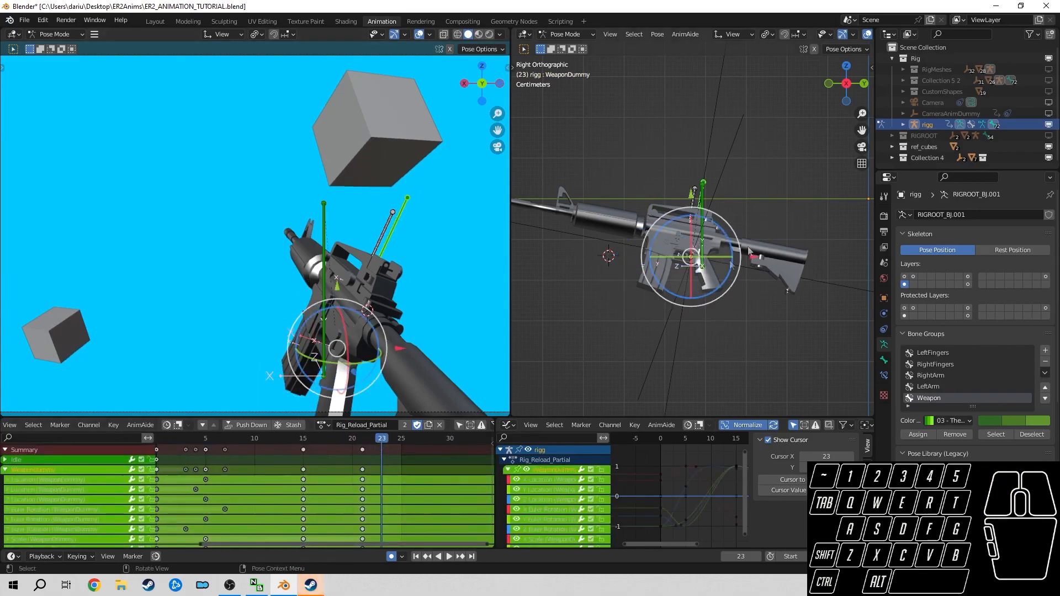
{"action": "scroll", "coordinate": [83, 497], "scroll_direction": "down", "scroll_amount": 5}
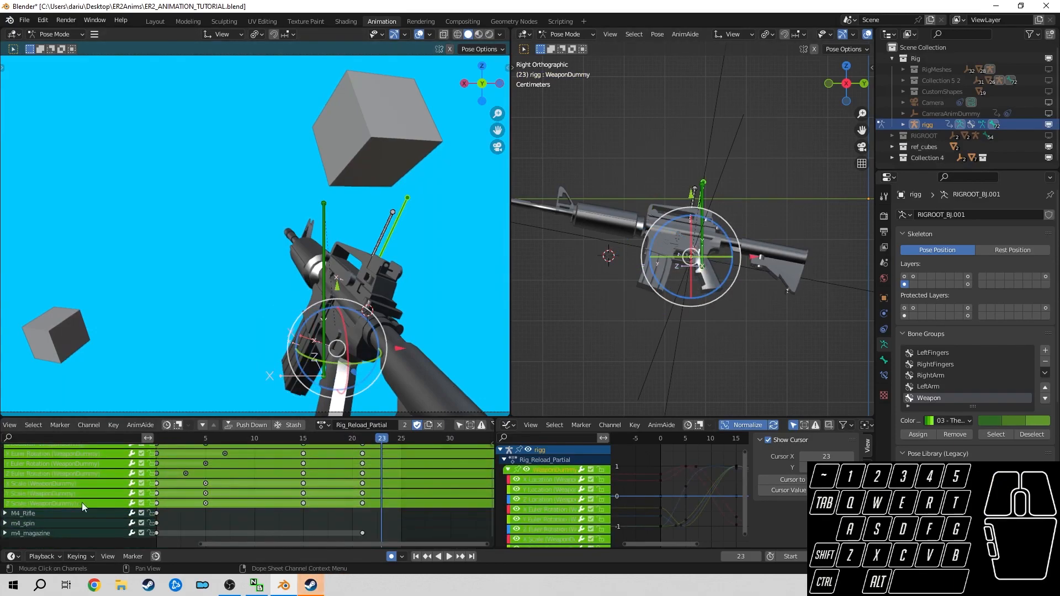
{"action": "left_click", "coordinate": [62, 532]}
{"action": "left_click", "coordinate": [727, 34]}
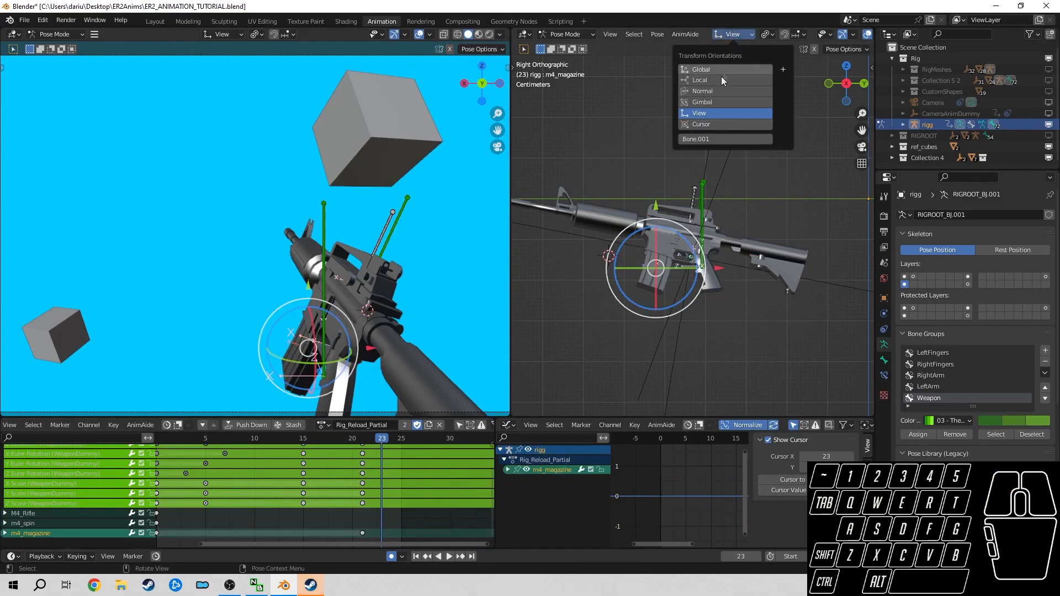
{"action": "left_click", "coordinate": [720, 91]}
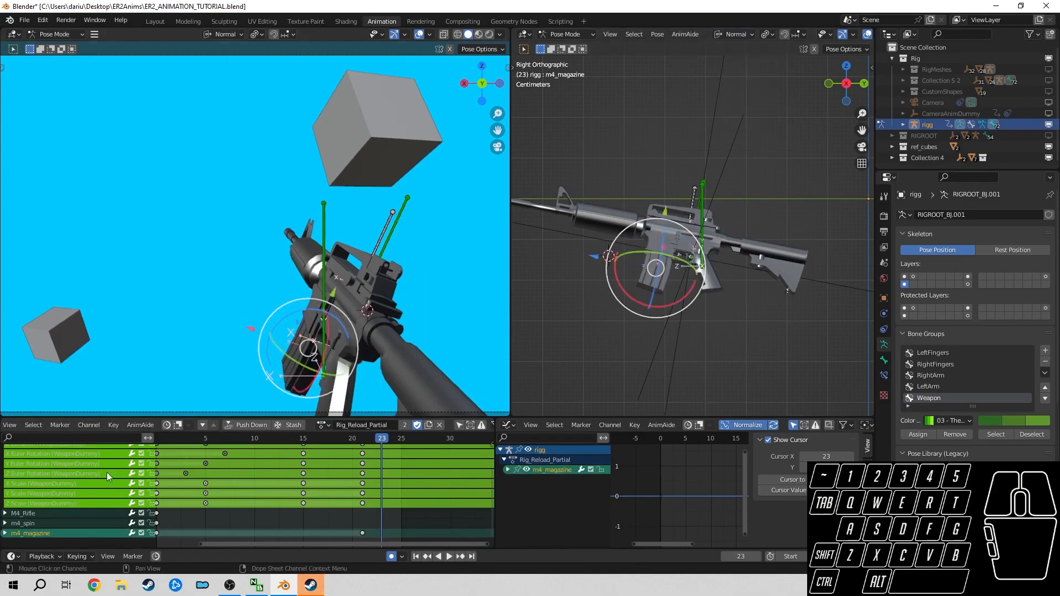
- Slide m4_magazine along its length partway out of the magazine well at frame 23 and fine-tune the distance by scrubbing
{"action": "left_click_drag", "start_coordinate": [664, 213], "coordinate": [666, 240]}
{"action": "right_click", "coordinate": [667, 219]}
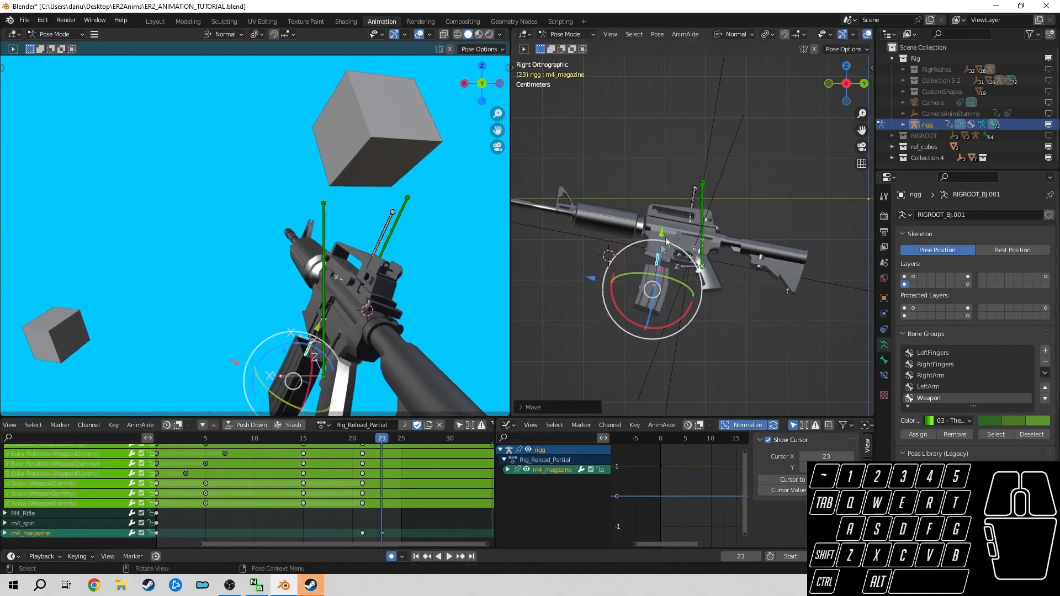
{"action": "key", "text": "space"}
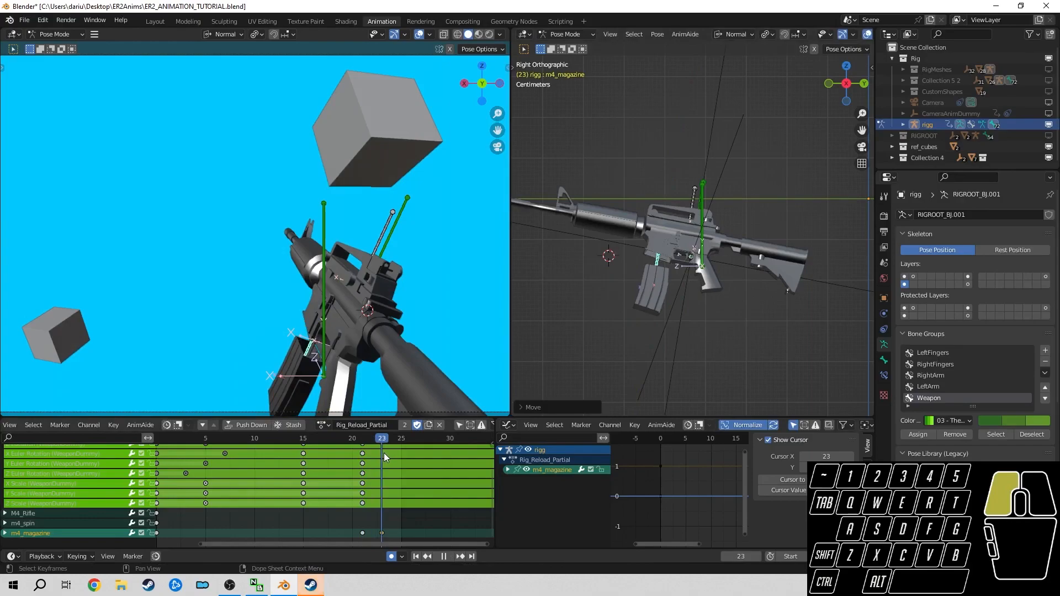
{"action": "left_click_drag", "start_coordinate": [366, 455], "coordinate": [383, 457]}
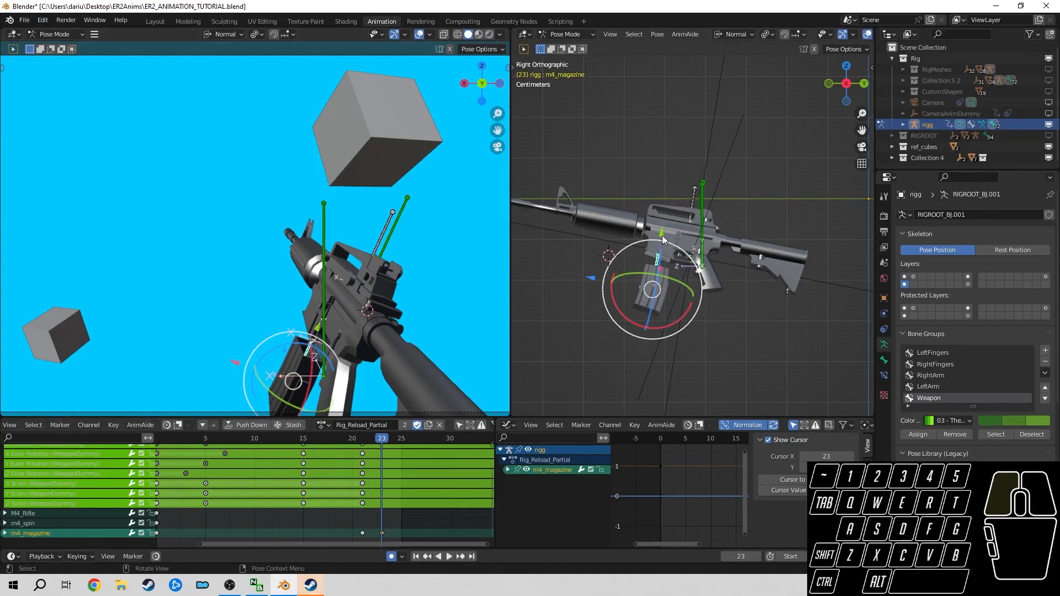
{"action": "left_click_drag", "start_coordinate": [661, 236], "coordinate": [662, 231]}
{"action": "left_click_drag", "start_coordinate": [379, 445], "coordinate": [382, 444]}
- At frame 31, move m4_magazine away from the rifle and rotate it outward in the front view
{"action": "middle_click_drag", "start_coordinate": [419, 490], "coordinate": [342, 459]}
{"action": "key", "text": "Right"}
{"action": "key", "text": "Right"}
{"action": "key", "text": "Right"}
{"action": "key", "text": "Right"}
{"action": "key", "text": "Right"}
{"action": "key", "text": "Right"}
{"action": "key", "text": "Right"}
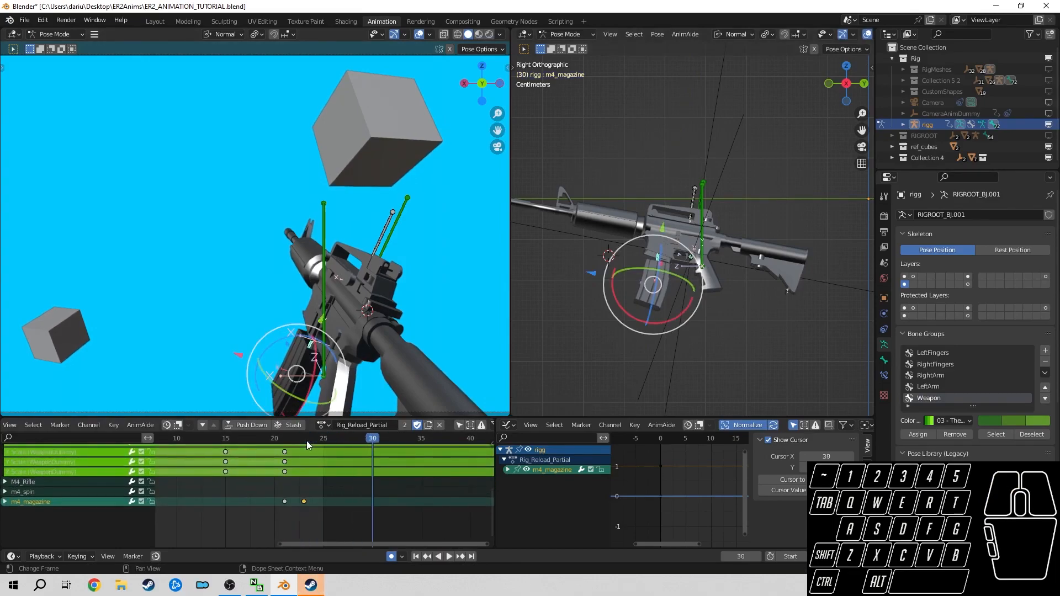
{"action": "key", "text": "Right"}
{"action": "key", "text": "KP_1"}
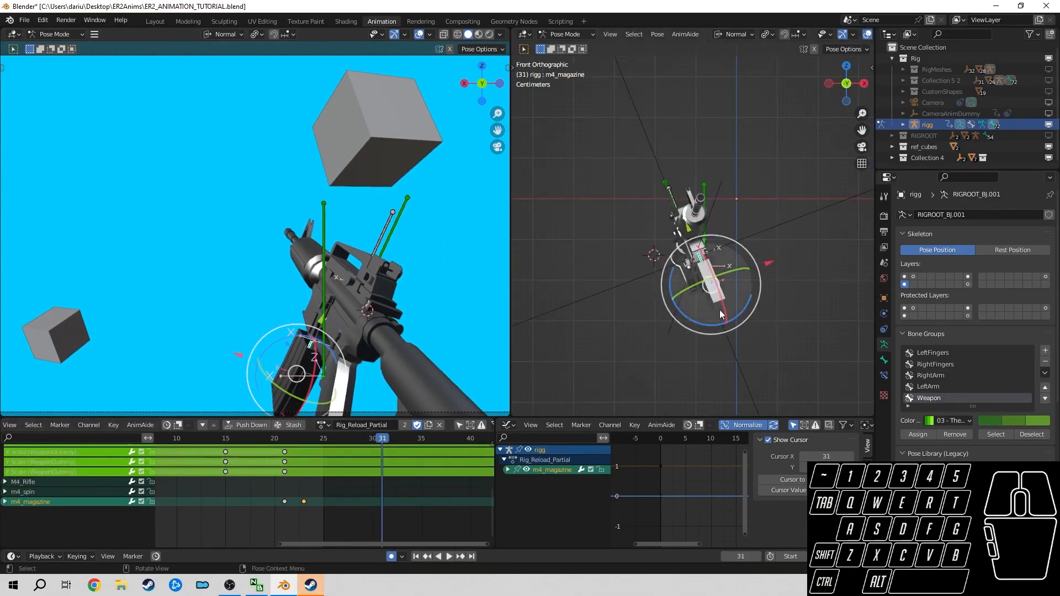
{"action": "key", "text": "g"}
{"action": "left_click", "coordinate": [810, 350]}
{"action": "key", "text": "r"}
{"action": "left_click", "coordinate": [824, 309]}
{"action": "key", "text": "g"}
{"action": "left_click", "coordinate": [852, 319]}
- Adjust m4_magazine's frame 31 position in the top view, check the motion, and shift it along Y
{"action": "key", "text": "KP_7"}
{"action": "middle_click_drag", "start_coordinate": [825, 281], "coordinate": [806, 289], "text": "shift"}
{"action": "key", "text": "g"}
{"action": "left_click", "coordinate": [827, 278]}
{"action": "scroll", "coordinate": [425, 320], "scroll_direction": "down", "scroll_amount": 3}
{"action": "left_click_drag", "start_coordinate": [383, 440], "coordinate": [381, 468]}
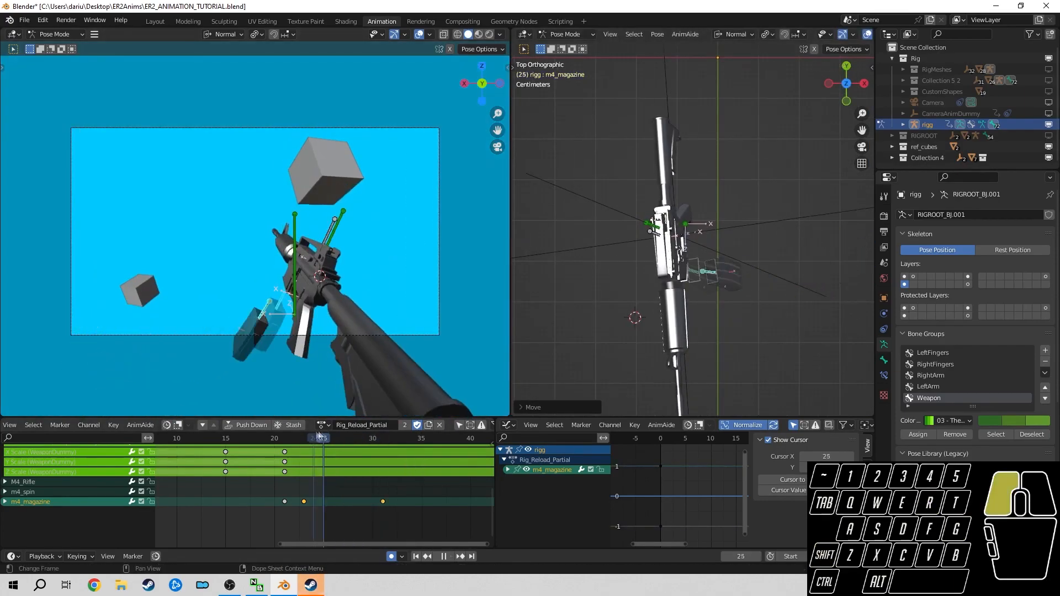
{"action": "middle_click_drag", "start_coordinate": [749, 233], "coordinate": [687, 321], "text": "shift"}
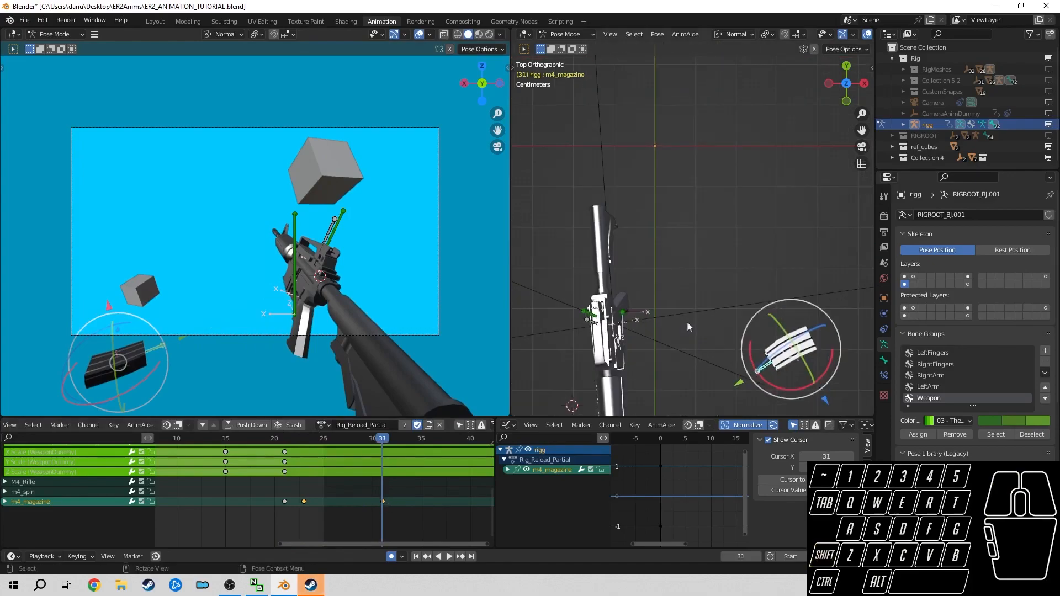
{"action": "key", "text": "g"}
{"action": "key", "text": "y"}
{"action": "left_click", "coordinate": [783, 217]}
- Reposition m4_magazine below the rifle stock in the right view at frame 31, checking the camera framing
{"action": "key", "text": "KP_3"}
{"action": "key", "text": "KP_1"}
{"action": "key", "text": "g"}
{"action": "key", "text": "Escape"}
{"action": "key", "text": "KP_3"}
{"action": "key", "text": "g"}
{"action": "left_click", "coordinate": [714, 326]}
{"action": "scroll", "coordinate": [328, 251], "scroll_direction": "down", "scroll_amount": 2}
{"action": "key", "text": "g"}
{"action": "right_click", "coordinate": [286, 298]}
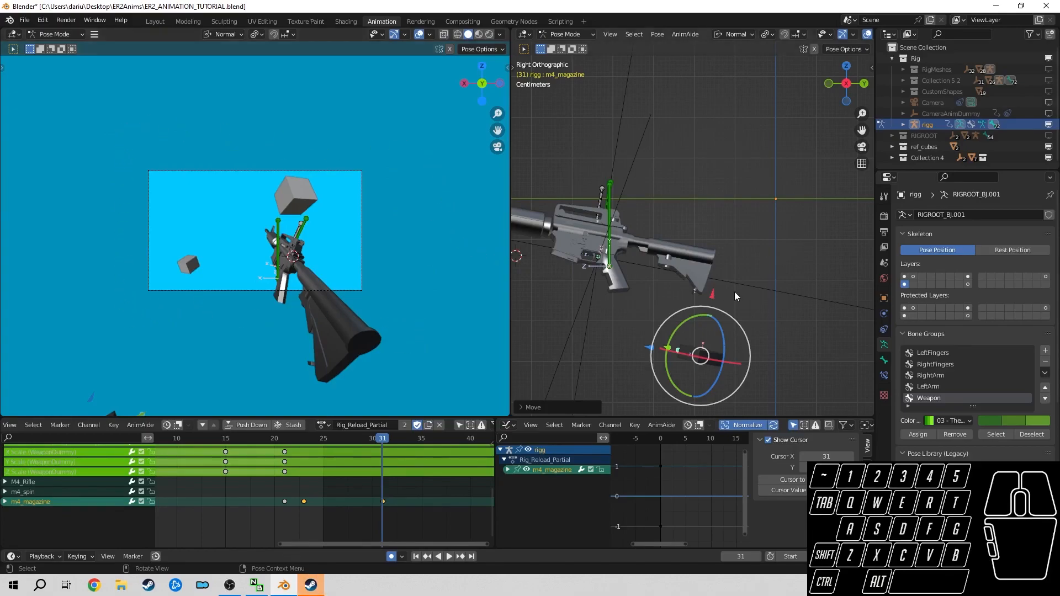
{"action": "key", "text": "g"}
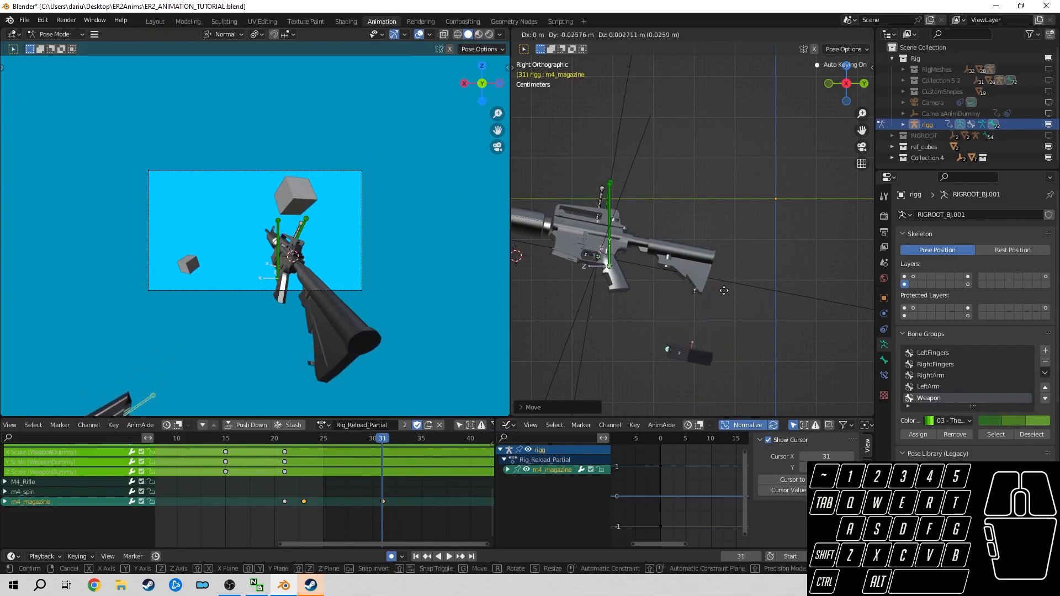
{"action": "left_click", "coordinate": [724, 291]}
- Shift m4_magazine forward in the right view at frame 31 and adjust its rotation in the front view
{"action": "scroll", "coordinate": [383, 256], "scroll_direction": "up", "scroll_amount": 1}
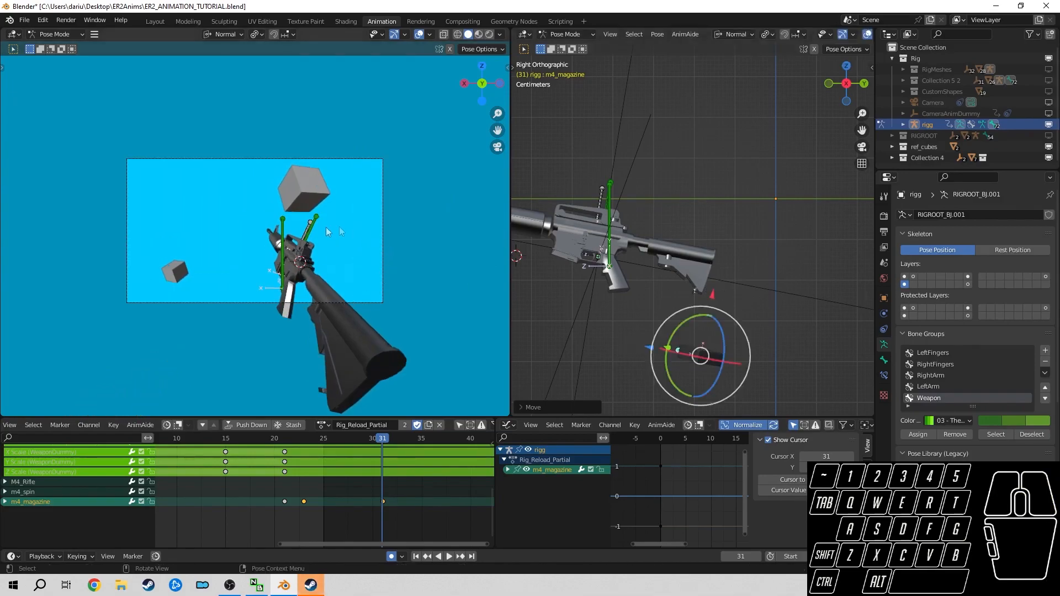
{"action": "scroll", "coordinate": [305, 268], "scroll_direction": "up", "scroll_amount": 1}
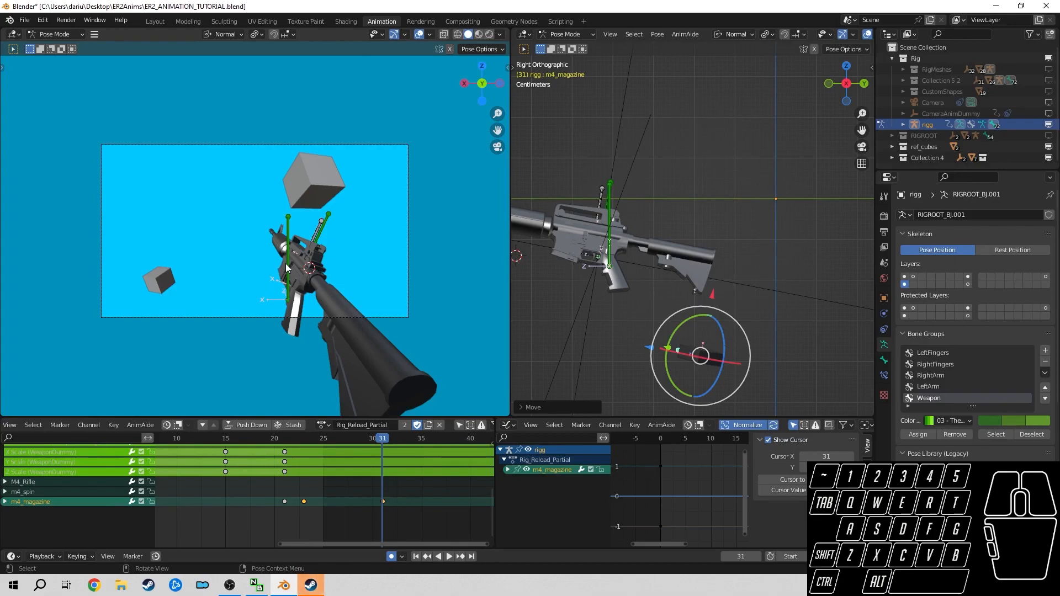
{"action": "scroll", "coordinate": [303, 256], "scroll_direction": "down", "scroll_amount": 2}
{"action": "scroll", "coordinate": [303, 256], "scroll_direction": "up", "scroll_amount": 3}
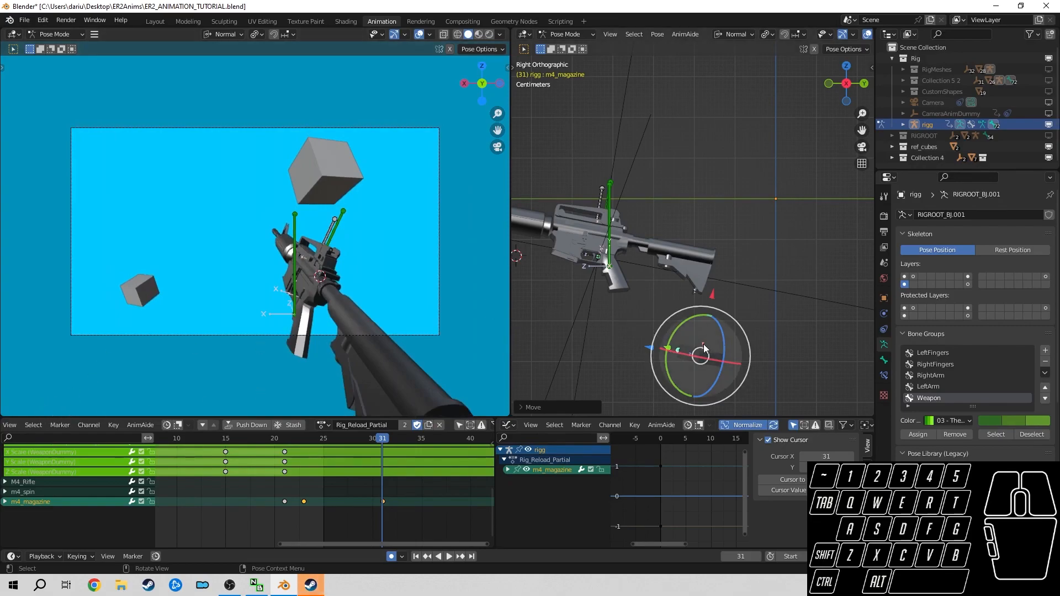
{"action": "key", "text": "g"}
{"action": "right_click", "coordinate": [638, 332]}
{"action": "key", "text": "g"}
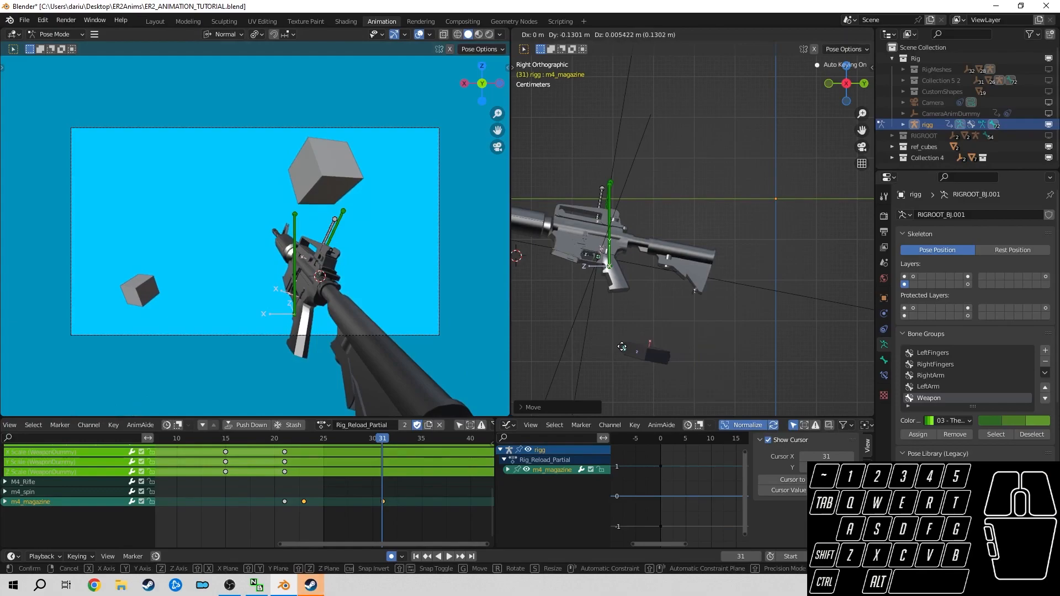
{"action": "left_click", "coordinate": [621, 346]}
{"action": "key", "text": "KP_1"}
{"action": "key", "text": "r"}
{"action": "left_click", "coordinate": [680, 312]}
- Move m4_magazine's frame 31 key to frame 38 and play back the magazine drop
{"action": "left_click_drag", "start_coordinate": [291, 439], "coordinate": [353, 440]}
{"action": "left_click_drag", "start_coordinate": [383, 501], "coordinate": [432, 498]}
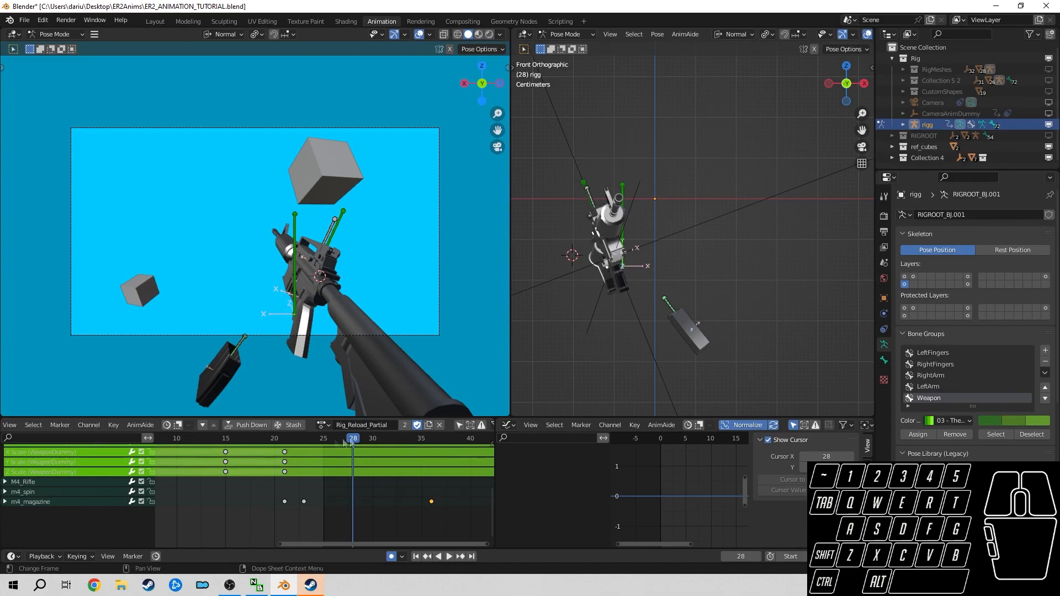
{"action": "left_click_drag", "start_coordinate": [344, 440], "coordinate": [431, 439]}
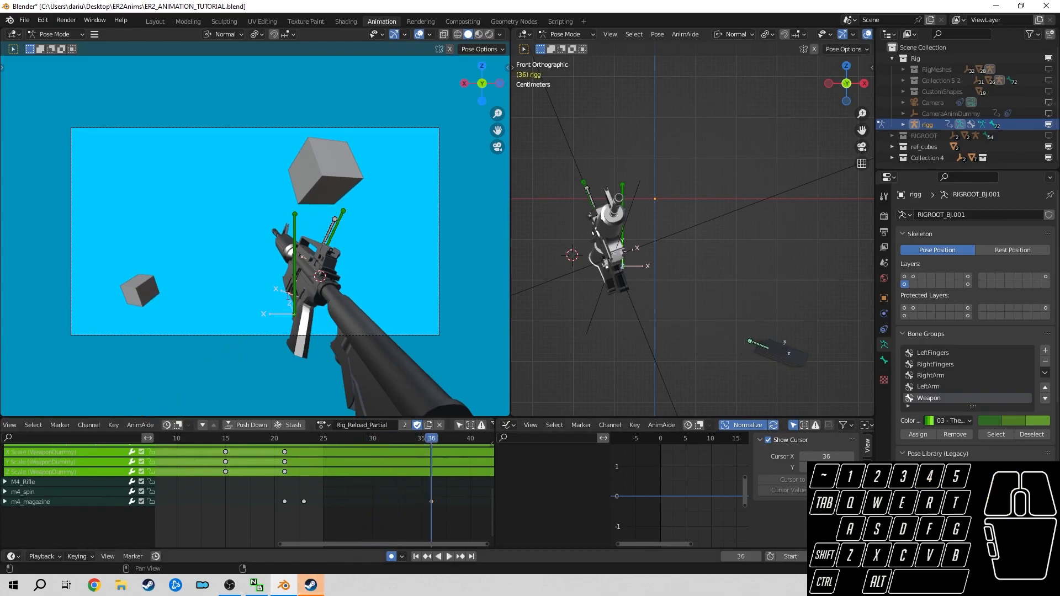
{"action": "key", "text": "alt+a"}
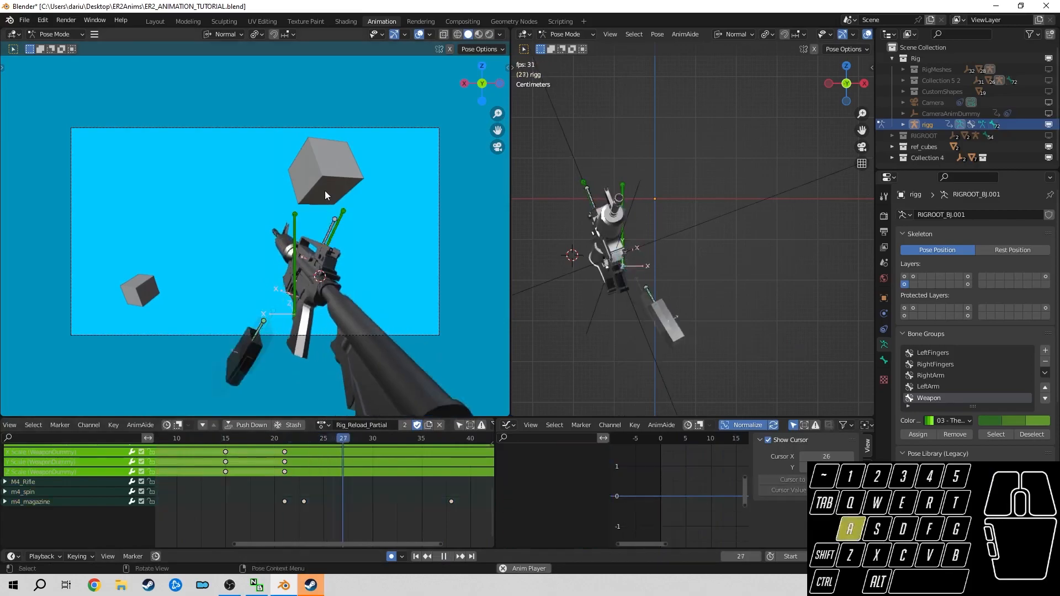
{"action": "scroll", "coordinate": [325, 194], "scroll_direction": "up", "scroll_amount": 2}
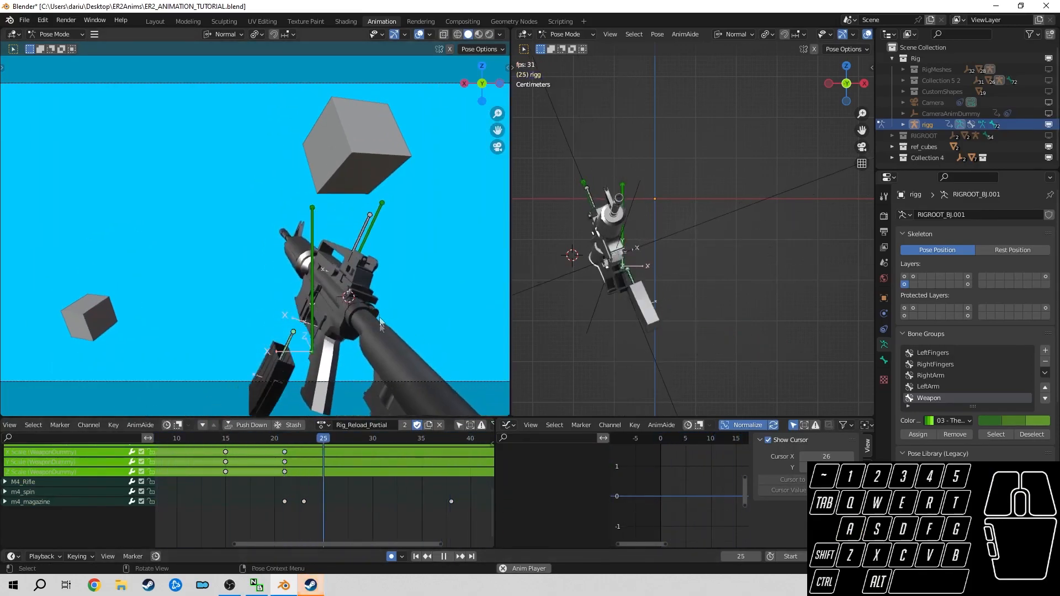
{"action": "left_click", "coordinate": [444, 556]}
- At frame 27, add an in-between m4_magazine pose by moving it closer to the rifle in the front view and adjusting it in the right view
{"action": "left_click_drag", "start_coordinate": [354, 440], "coordinate": [340, 511]}
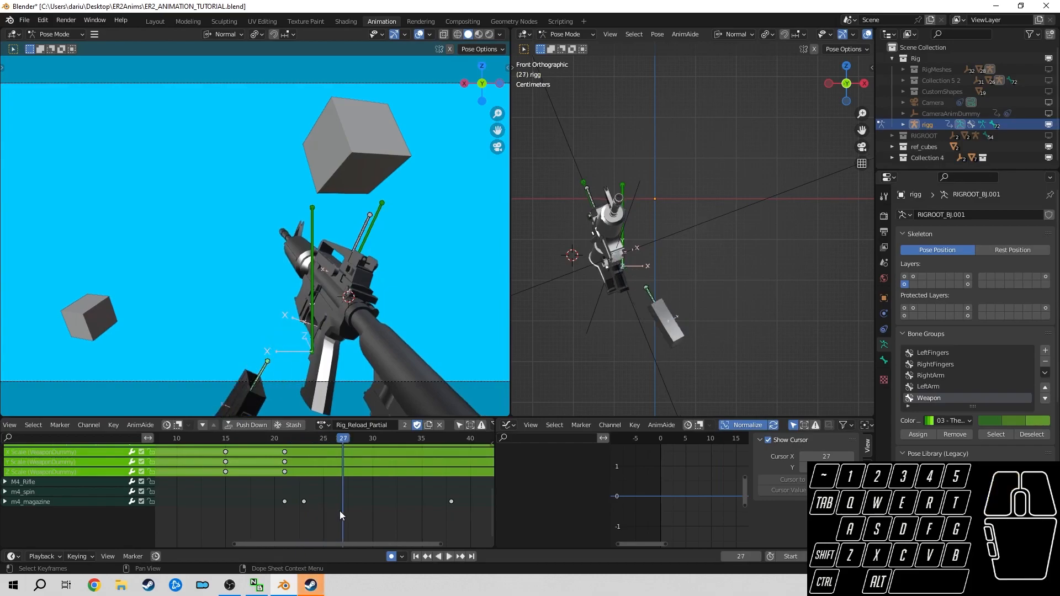
{"action": "left_click", "coordinate": [265, 364]}
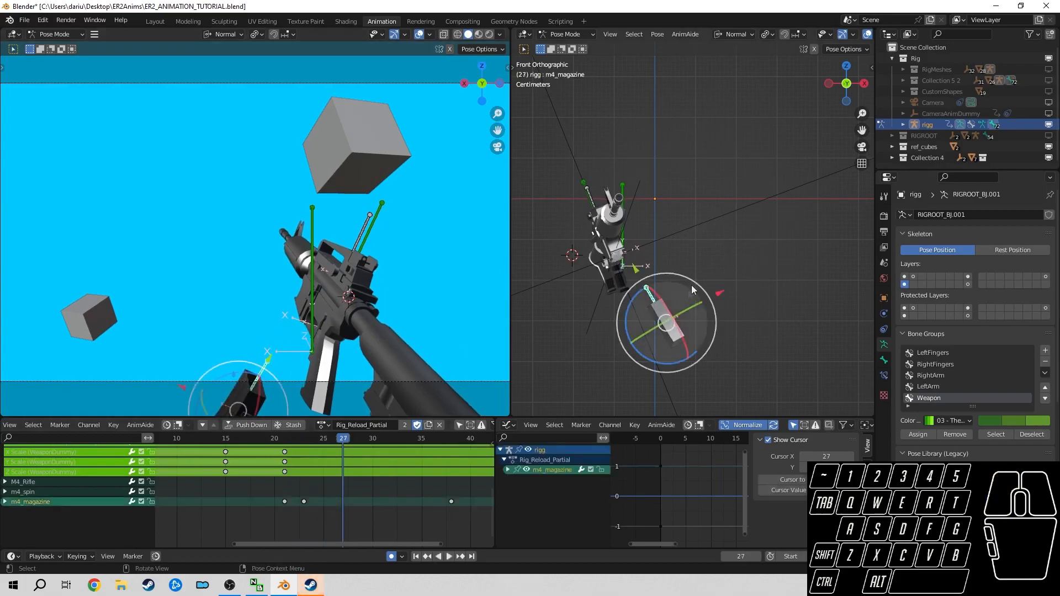
{"action": "left_click", "coordinate": [343, 438]}
{"action": "left_click_drag", "start_coordinate": [719, 293], "coordinate": [706, 301]}
{"action": "left_click_drag", "start_coordinate": [622, 276], "coordinate": [615, 275]}
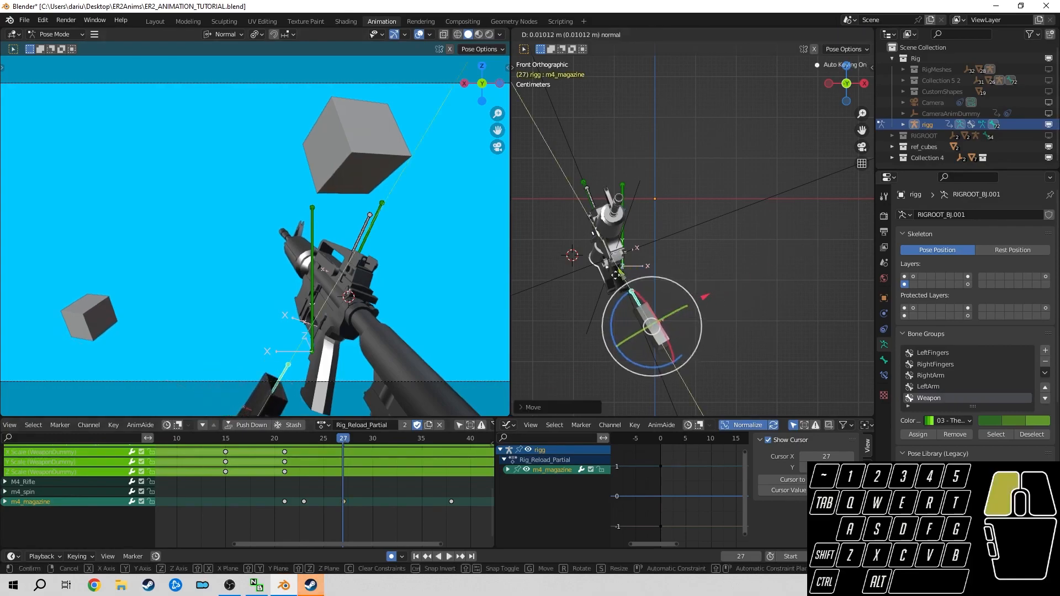
{"action": "left_click_drag", "start_coordinate": [704, 297], "coordinate": [700, 298]}
{"action": "key", "text": "KP_3"}
{"action": "left_click_drag", "start_coordinate": [538, 319], "coordinate": [523, 319]}
{"action": "left_click_drag", "start_coordinate": [613, 354], "coordinate": [599, 354]}
{"action": "left_click_drag", "start_coordinate": [529, 302], "coordinate": [515, 296]}
- Play back the magazine drop and shift m4_magazine's frame 27 key to frame 26
{"action": "left_click_drag", "start_coordinate": [345, 439], "coordinate": [275, 440]}
{"action": "left_click", "coordinate": [442, 555]}
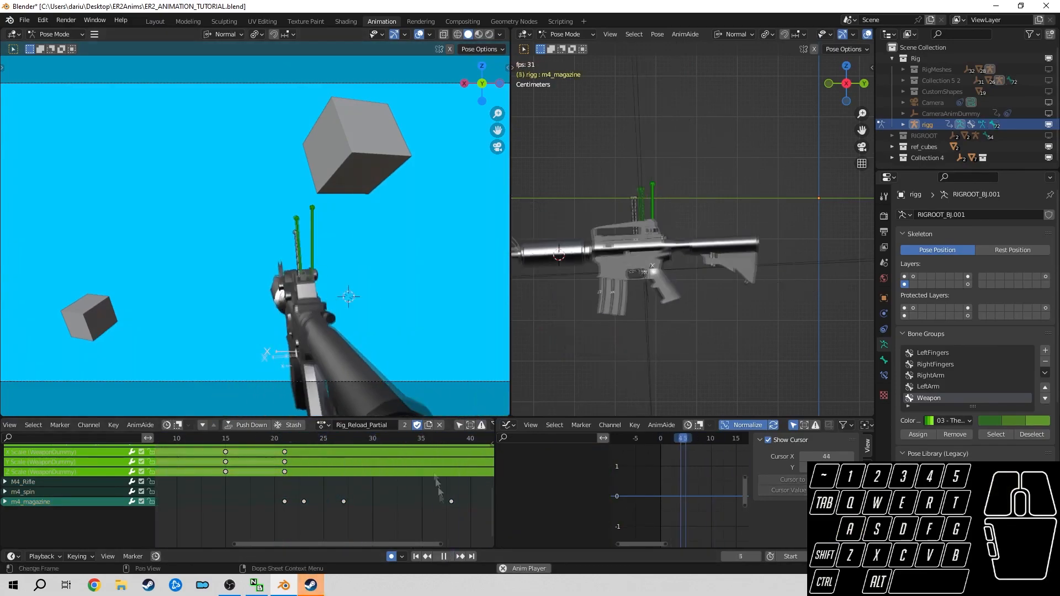
{"action": "left_click", "coordinate": [376, 475]}
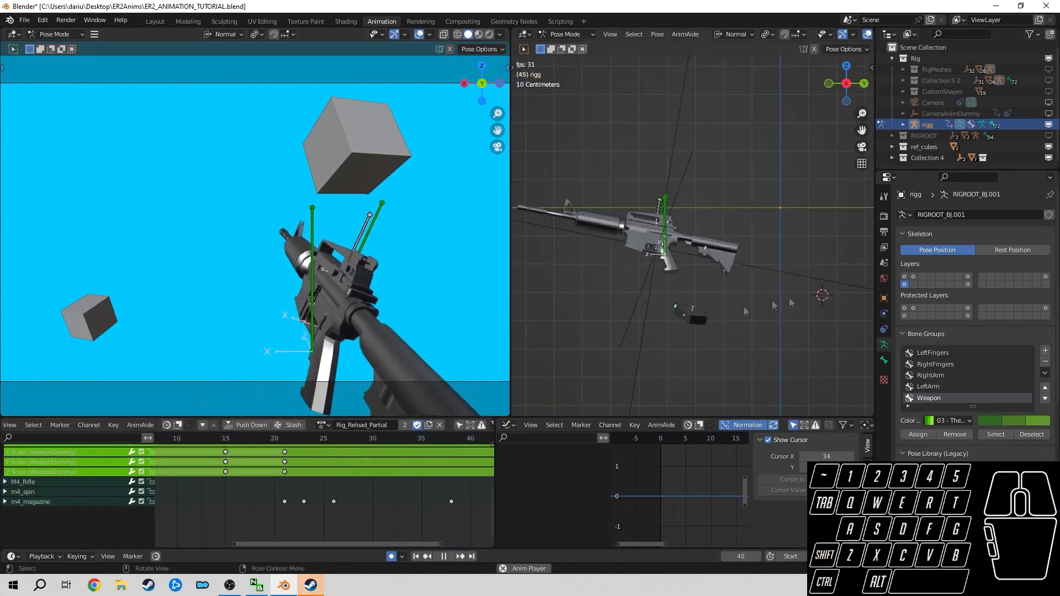
- Stop the playback, go to frame 23 and select the WeaponDummy bone
{"action": "left_click", "coordinate": [446, 555]}
{"action": "scroll", "coordinate": [332, 488], "scroll_direction": "down", "scroll_amount": 5}
{"action": "middle_click_drag", "start_coordinate": [328, 485], "coordinate": [361, 496]}
{"action": "left_click_drag", "start_coordinate": [256, 439], "coordinate": [431, 491]}
{"action": "middle_click_drag", "start_coordinate": [431, 491], "coordinate": [419, 492]}
{"action": "left_click_drag", "start_coordinate": [417, 439], "coordinate": [339, 508]}
{"action": "left_click", "coordinate": [400, 210]}
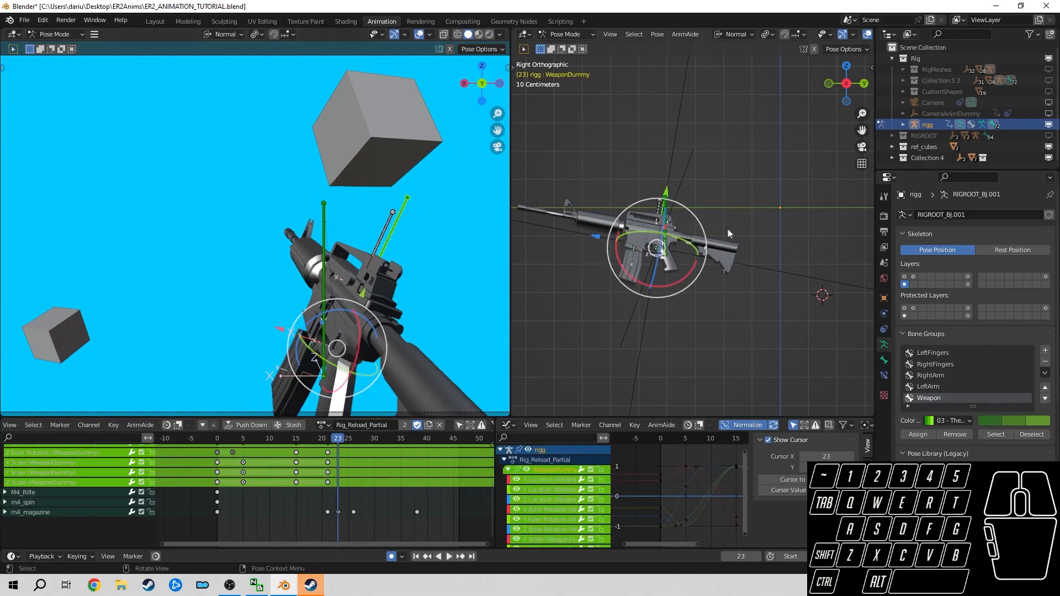
- Try to lower WeaponDummy slightly along its own normal axis in the right view at frame 23
{"action": "mouse_move", "coordinate": [340, 440]}
{"action": "left_mouse_down"}
{"action": "mouse_move", "coordinate": [326, 442]}
{"action": "mouse_move", "coordinate": [339, 442]}
{"action": "left_mouse_up"}
{"action": "middle_click_drag", "start_coordinate": [661, 251], "coordinate": [689, 257], "text": "shift"}
{"action": "mouse_move", "coordinate": [338, 443]}
{"action": "left_mouse_down"}
{"action": "mouse_move", "coordinate": [329, 440]}
{"action": "mouse_move", "coordinate": [413, 457]}
{"action": "mouse_move", "coordinate": [324, 459]}
{"action": "mouse_move", "coordinate": [340, 460]}
{"action": "left_mouse_up"}
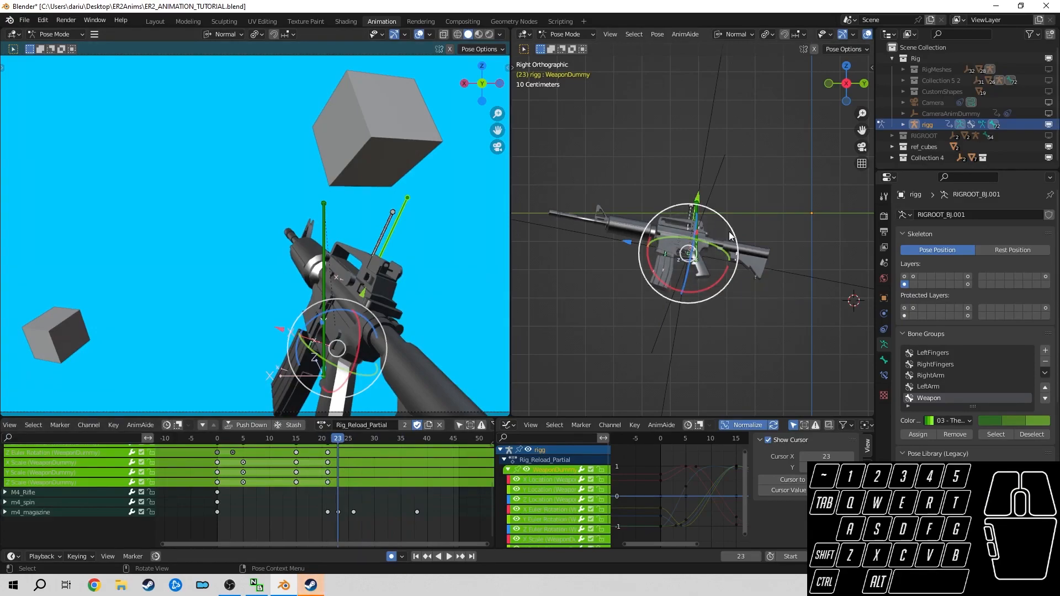
{"action": "middle_click_drag", "start_coordinate": [730, 236], "coordinate": [722, 251]}
{"action": "key", "text": "KP_3"}
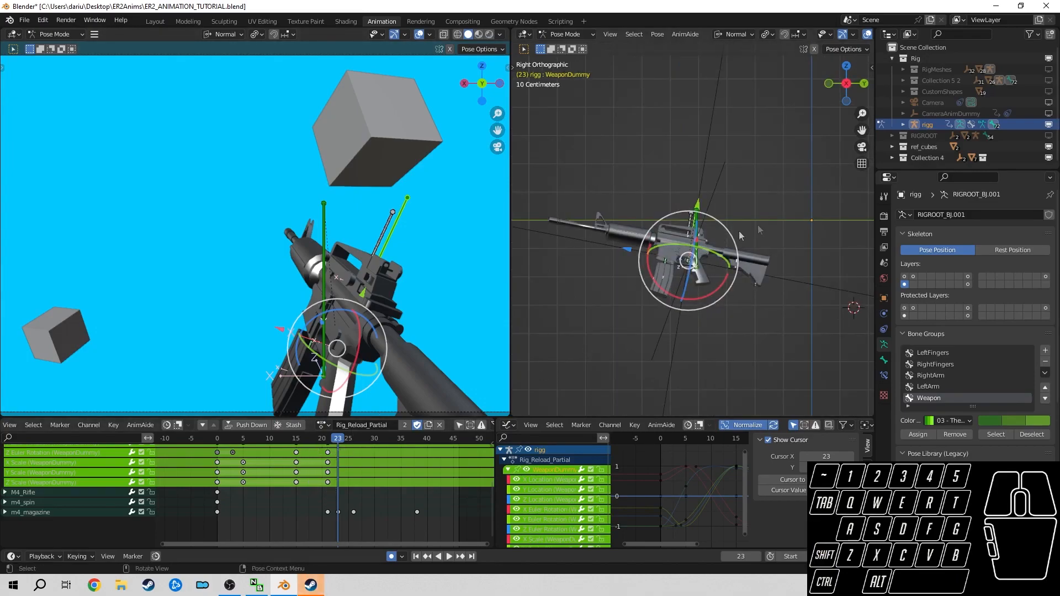
{"action": "left_click_drag", "start_coordinate": [699, 208], "coordinate": [700, 241]}
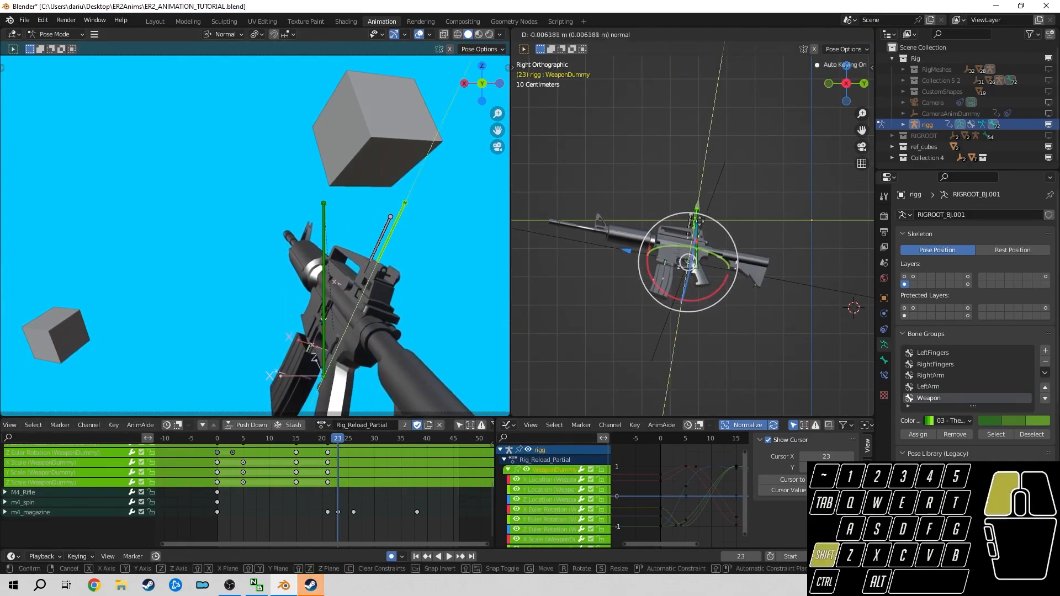
{"action": "key", "text": "ctrl+z"}
- Set the pivot point to the 3D cursor and rotate WeaponDummy around it at frame 23
{"action": "middle_click_drag", "start_coordinate": [697, 302], "coordinate": [673, 249]}
{"action": "scroll", "coordinate": [653, 313], "scroll_direction": "up", "scroll_amount": 5}
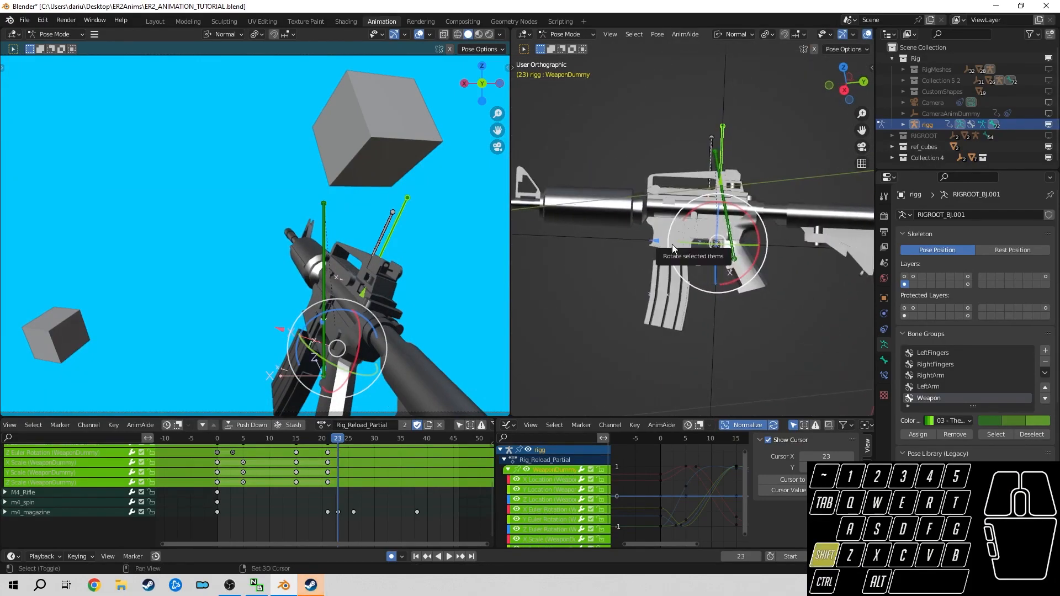
{"action": "left_click", "coordinate": [767, 34]}
{"action": "left_click", "coordinate": [773, 59]}
{"action": "left_click_drag", "start_coordinate": [704, 220], "coordinate": [670, 190]}
{"action": "left_click_drag", "start_coordinate": [338, 440], "coordinate": [338, 440]}
{"action": "middle_click_drag", "start_coordinate": [645, 237], "coordinate": [678, 278]}
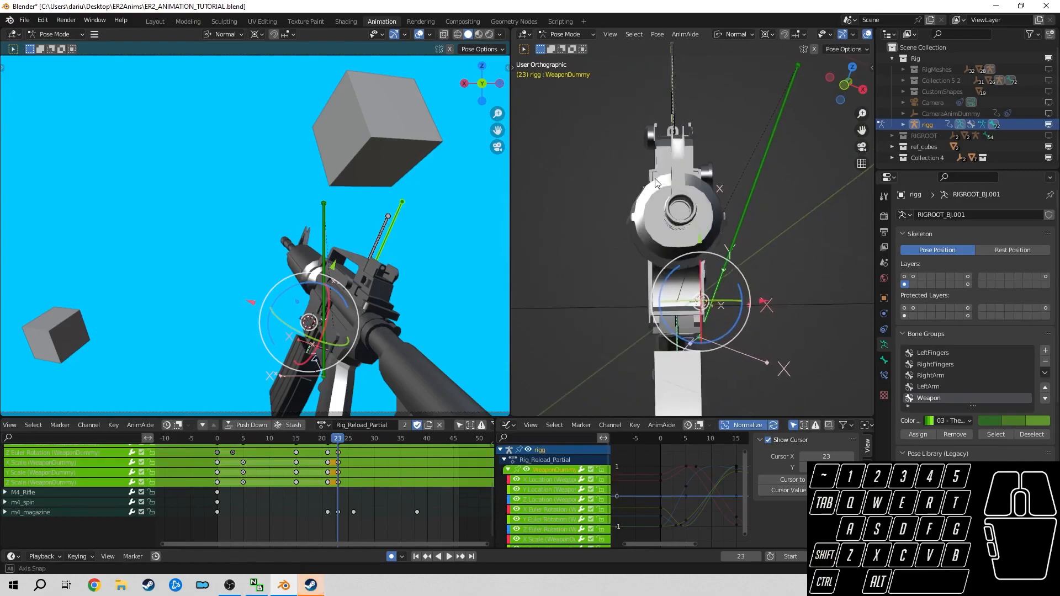
- Place the 3D cursor on the rifle and rotate WeaponDummy slightly around it at frame 23
{"action": "right_click", "coordinate": [678, 274], "text": "shift"}
{"action": "right_click", "coordinate": [676, 216], "text": "shift"}
{"action": "left_click_drag", "start_coordinate": [706, 186], "coordinate": [701, 182]}
{"action": "left_click_drag", "start_coordinate": [335, 440], "coordinate": [338, 441]}
{"action": "key", "text": "ctrl+z"}
{"action": "key", "text": "ctrl+z"}
{"action": "left_click_drag", "start_coordinate": [708, 188], "coordinate": [704, 185]}
{"action": "middle_click_drag", "start_coordinate": [727, 121], "coordinate": [720, 232]}
{"action": "scroll", "coordinate": [720, 232], "scroll_direction": "down", "scroll_amount": 6}
{"action": "left_click_drag", "start_coordinate": [338, 441], "coordinate": [338, 453]}
- Switch the pivot point away from the 3D cursor and pitch WeaponDummy finely at frame 23
{"action": "key", "text": "KP_3"}
{"action": "left_click", "coordinate": [768, 34]}
{"action": "left_click", "coordinate": [798, 72]}
{"action": "middle_click_drag", "start_coordinate": [717, 243], "coordinate": [657, 317]}
{"action": "left_click_drag", "start_coordinate": [670, 281], "coordinate": [664, 273], "text": "shift"}
{"action": "mouse_move", "coordinate": [338, 441]}
{"action": "left_mouse_down"}
{"action": "mouse_move", "coordinate": [328, 453]}
{"action": "mouse_move", "coordinate": [338, 456]}
{"action": "left_mouse_up"}
- Refine WeaponDummy's pitch in the right view at frame 23 and place the 3D cursor just ahead of the magazine well
{"action": "key", "text": "KP_3"}
{"action": "left_click_drag", "start_coordinate": [669, 276], "coordinate": [665, 266]}
{"action": "mouse_move", "coordinate": [338, 440]}
{"action": "left_mouse_down"}
{"action": "mouse_move", "coordinate": [327, 448]}
{"action": "mouse_move", "coordinate": [338, 451]}
{"action": "left_mouse_up"}
{"action": "left_click_drag", "start_coordinate": [669, 276], "coordinate": [658, 243], "text": "shift"}
{"action": "right_click", "coordinate": [658, 243], "text": "shift"}
{"action": "mouse_move", "coordinate": [338, 440]}
{"action": "left_mouse_down"}
{"action": "mouse_move", "coordinate": [328, 449]}
{"action": "mouse_move", "coordinate": [338, 448]}
{"action": "left_mouse_up"}
- Switch to View orientation and shift WeaponDummy sideways in the top view at frame 23
{"action": "key", "text": "KP_7"}
{"action": "left_click", "coordinate": [733, 36]}
{"action": "left_click", "coordinate": [734, 114]}
{"action": "left_click_drag", "start_coordinate": [757, 215], "coordinate": [790, 214], "text": "shift"}
{"action": "left_click_drag", "start_coordinate": [337, 442], "coordinate": [339, 453]}
{"action": "middle_click_drag", "start_coordinate": [339, 455], "coordinate": [344, 527]}
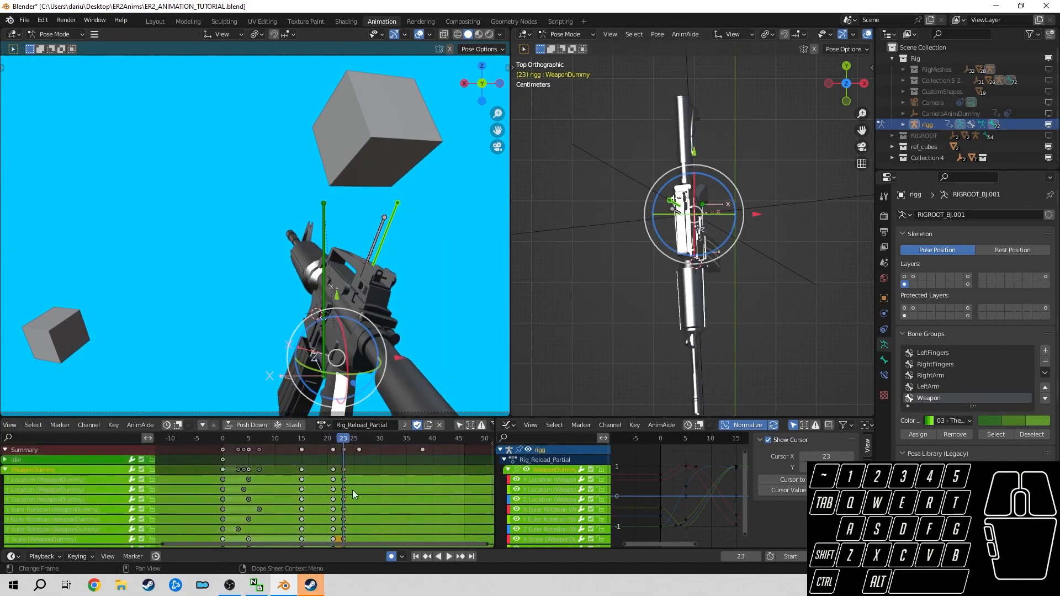
- Duplicate the WeaponDummy keys from frame 23 to frame 26
{"action": "left_click", "coordinate": [343, 469]}
{"action": "key", "text": "shift+d"}
{"action": "right_click", "coordinate": [354, 474]}
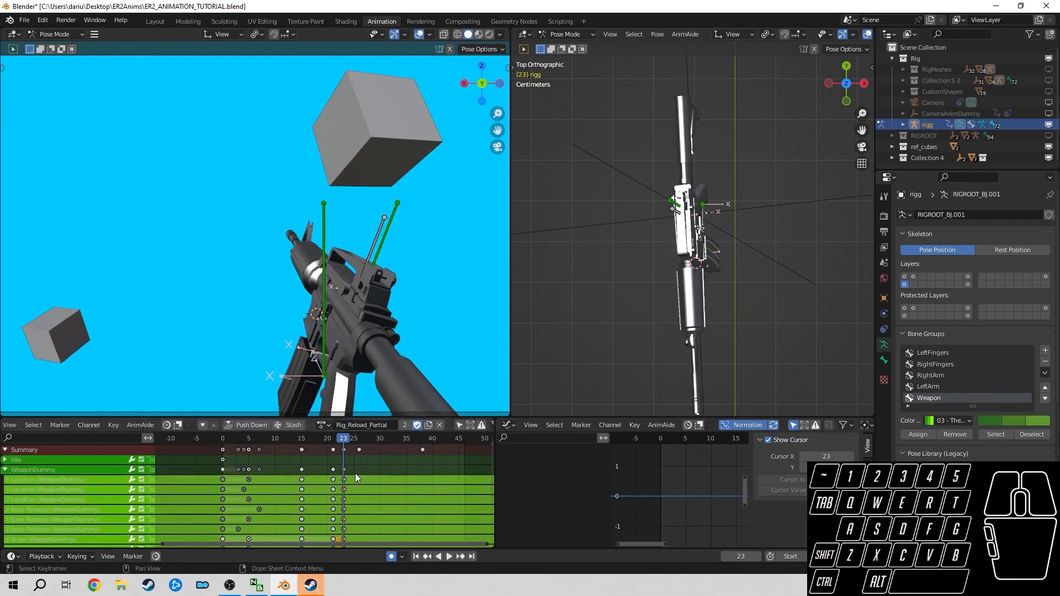
{"action": "mouse_move", "coordinate": [347, 440]}
{"action": "left_mouse_down"}
{"action": "mouse_move", "coordinate": [338, 443]}
{"action": "mouse_move", "coordinate": [346, 449]}
{"action": "left_mouse_up"}
{"action": "key", "text": "shift+d"}
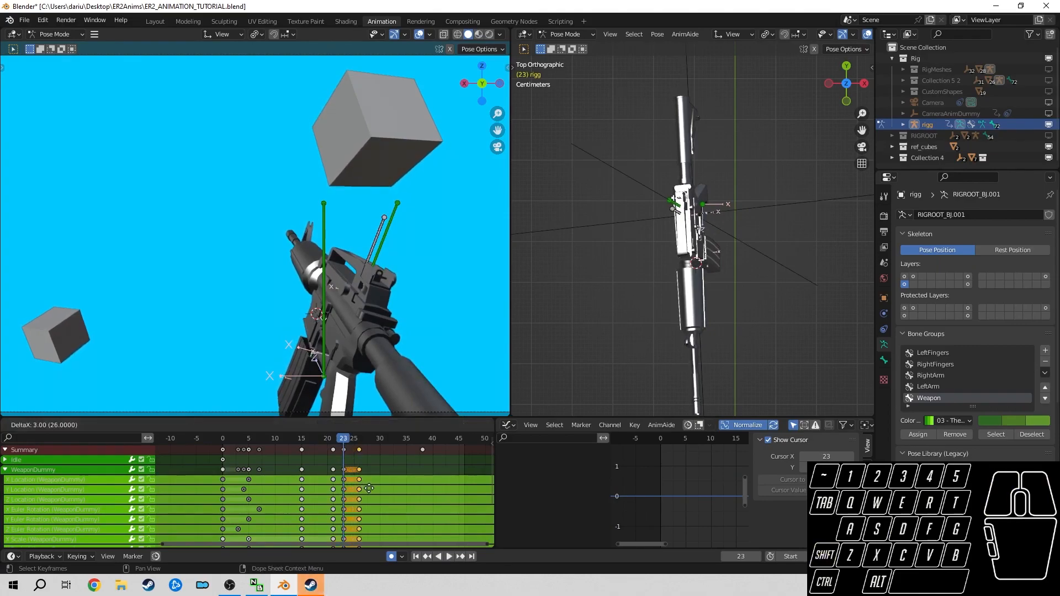
{"action": "left_click", "coordinate": [369, 488]}
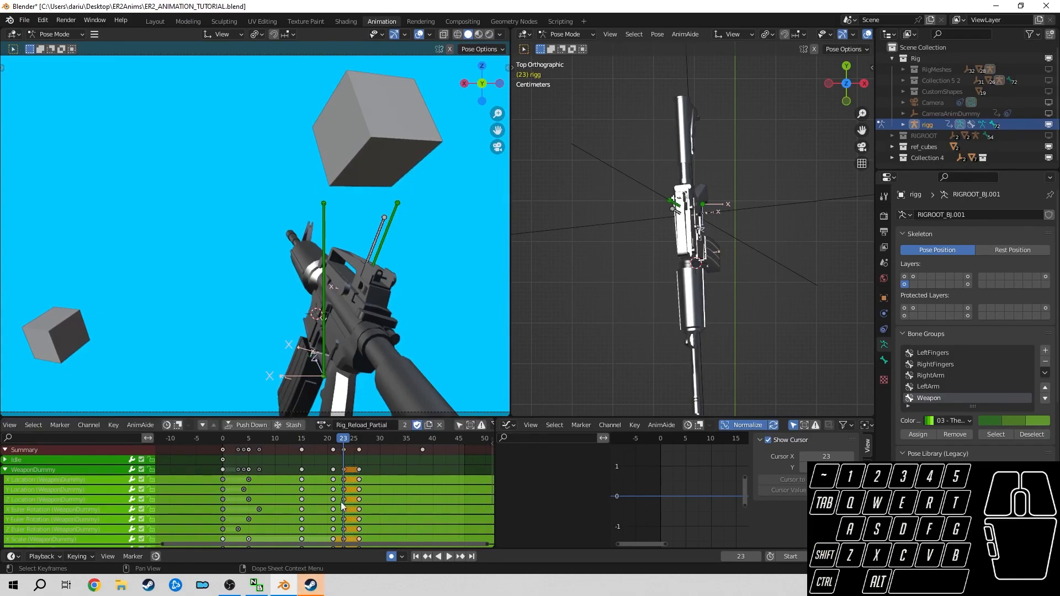
- Set the handles of WeaponDummy's frame 23 keys to Automatic and scrub to frame 26
{"action": "key", "text": "v"}
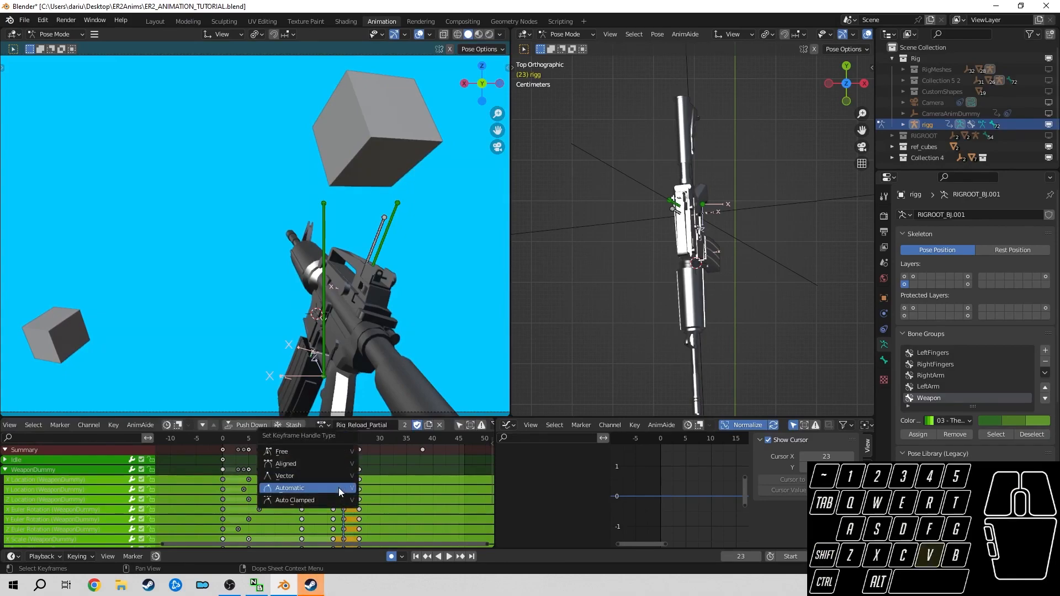
{"action": "left_click", "coordinate": [340, 489]}
{"action": "left_click_drag", "start_coordinate": [343, 440], "coordinate": [359, 506]}
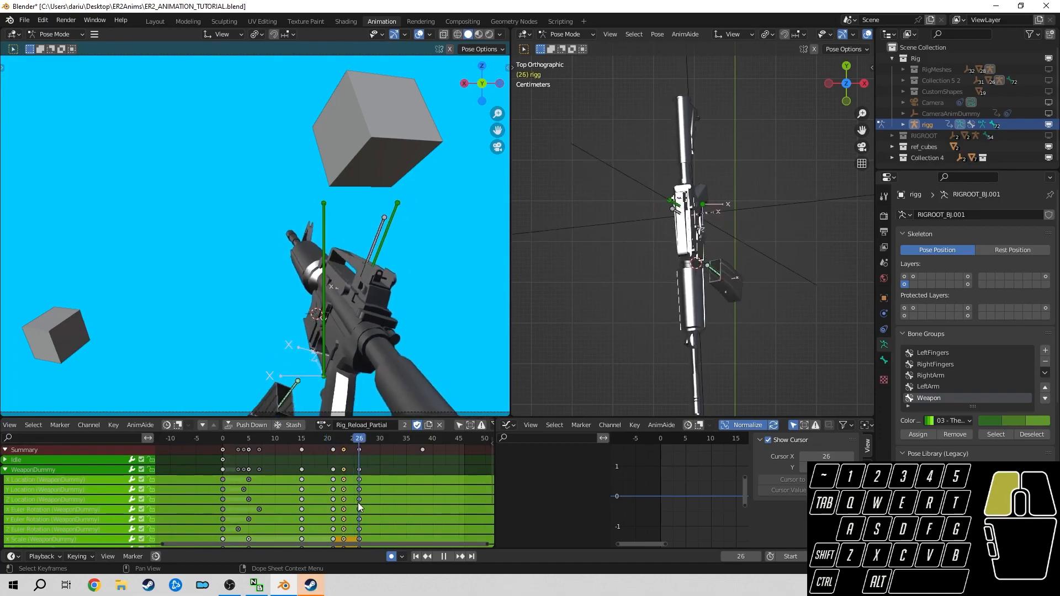
- Select WeaponDummy, switch to Gimbal orientation and rotate it slightly in the front and top views at frame 26
{"action": "left_click", "coordinate": [84, 471]}
{"action": "key", "text": "KP_1"}
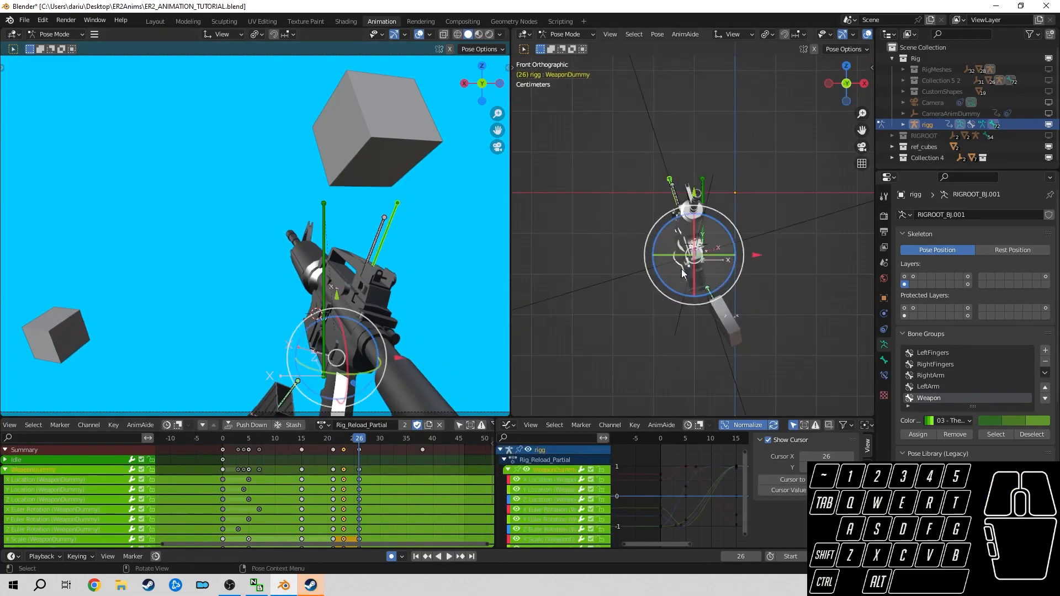
{"action": "key", "text": "KP_3"}
{"action": "key", "text": "KP_1"}
{"action": "left_click", "coordinate": [735, 35]}
{"action": "left_click", "coordinate": [724, 101]}
{"action": "left_click_drag", "start_coordinate": [724, 284], "coordinate": [726, 280]}
{"action": "key", "text": "KP_7"}
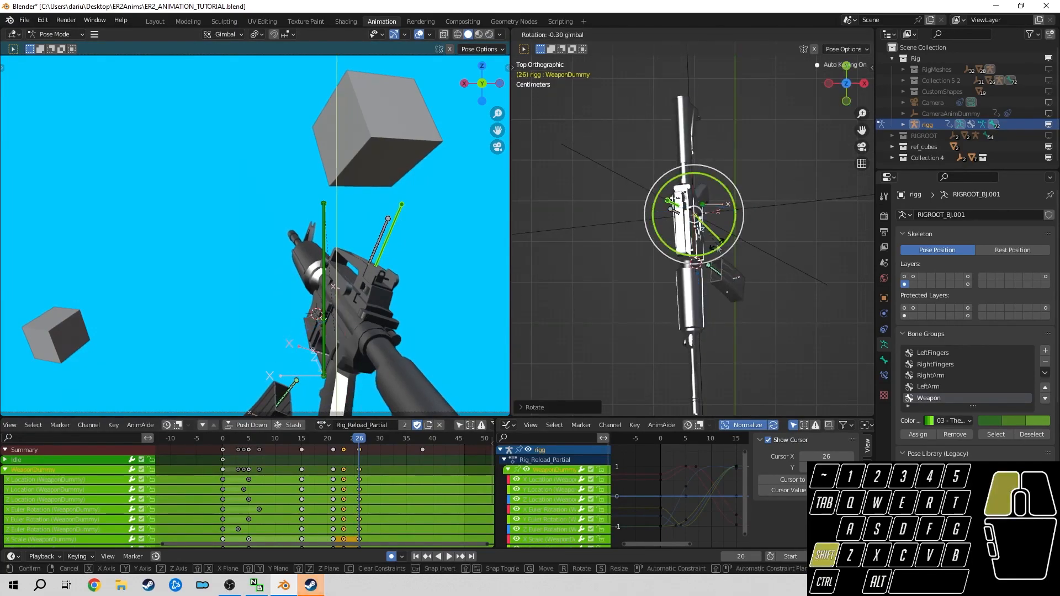
- Pitch WeaponDummy slightly and lower it in the right view at frame 26
{"action": "key", "text": "KP_3"}
{"action": "left_click_drag", "start_coordinate": [687, 219], "coordinate": [683, 222]}
{"action": "left_click_drag", "start_coordinate": [707, 193], "coordinate": [707, 196]}
{"action": "left_click_drag", "start_coordinate": [359, 440], "coordinate": [360, 524]}
{"action": "key", "text": "ctrl+z"}
{"action": "left_click_drag", "start_coordinate": [688, 218], "coordinate": [707, 195], "text": "shift"}
{"action": "mouse_move", "coordinate": [359, 440]}
{"action": "left_mouse_down"}
{"action": "mouse_move", "coordinate": [350, 444]}
{"action": "mouse_move", "coordinate": [360, 445]}
{"action": "left_mouse_up"}
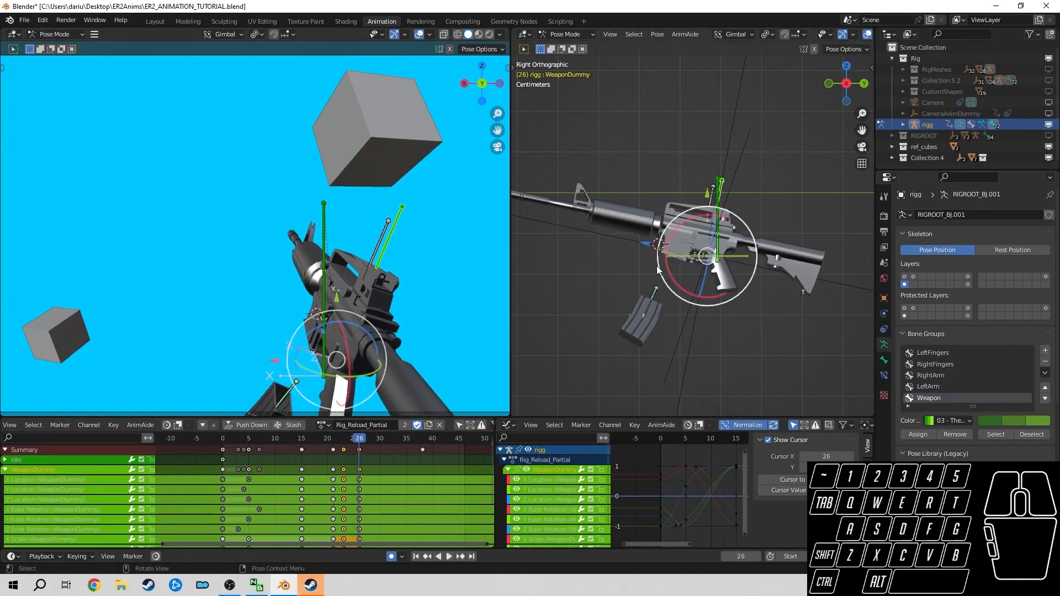
- Fine-tune WeaponDummy's rotation in the front view and again in the top view at frame 26
{"action": "key", "text": "KP_1"}
{"action": "left_click_drag", "start_coordinate": [658, 275], "coordinate": [659, 279]}
{"action": "left_click_drag", "start_coordinate": [360, 441], "coordinate": [359, 464]}
{"action": "key", "text": "KP_7"}
{"action": "left_click_drag", "start_coordinate": [669, 249], "coordinate": [672, 251], "text": "shift"}
{"action": "left_click_drag", "start_coordinate": [360, 442], "coordinate": [342, 460]}
- Move WeaponDummy's frame 23 Z Euler Rotation key to frame 22
{"action": "scroll", "coordinate": [342, 480], "scroll_direction": "up", "scroll_amount": 2}
{"action": "middle_click_drag", "start_coordinate": [342, 485], "coordinate": [335, 463]}
{"action": "left_click", "coordinate": [334, 439]}
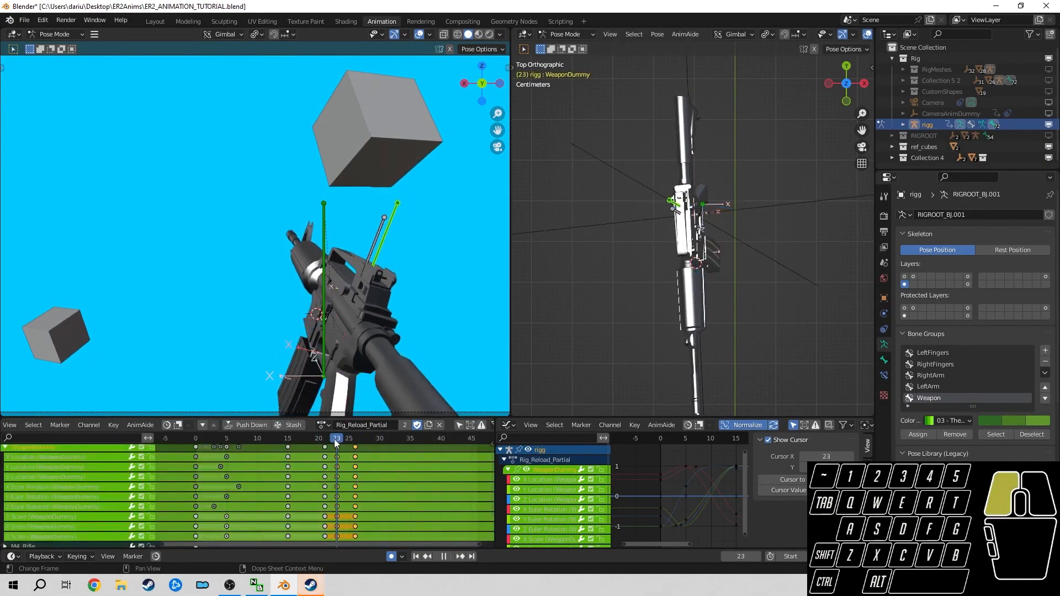
{"action": "left_click", "coordinate": [337, 506]}
{"action": "left_click_drag", "start_coordinate": [336, 507], "coordinate": [331, 507]}
{"action": "left_click_drag", "start_coordinate": [333, 440], "coordinate": [343, 484]}
- Offset WeaponDummy's frame 23 keys by moving X Location to frame 22 and X Euler Rotation to frame 24
{"action": "left_click", "coordinate": [337, 457]}
{"action": "key", "text": "g"}
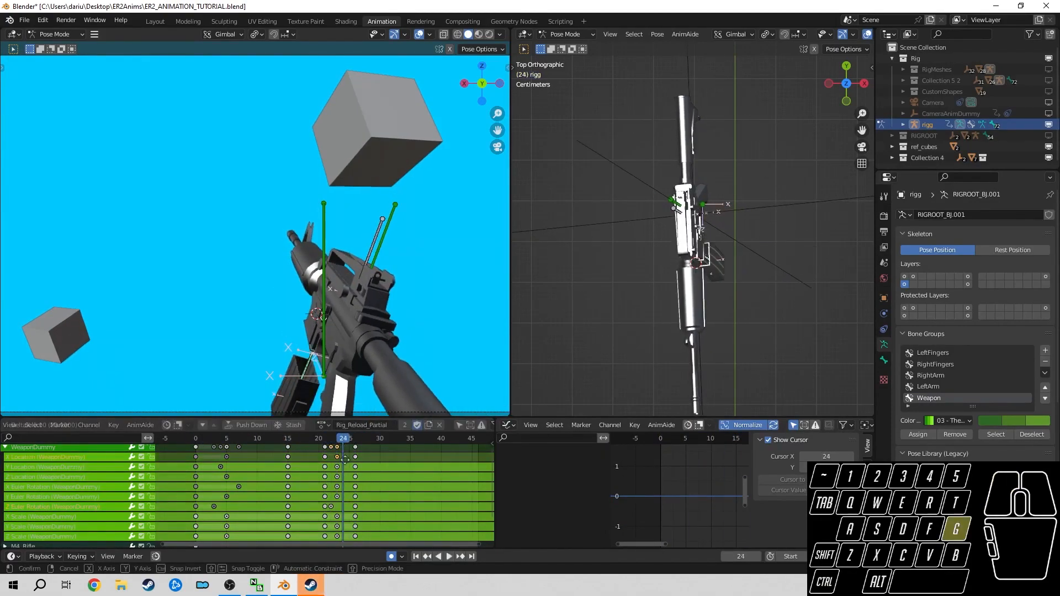
{"action": "left_click", "coordinate": [340, 461]}
{"action": "left_click_drag", "start_coordinate": [335, 440], "coordinate": [349, 461]}
{"action": "left_click", "coordinate": [337, 487]}
{"action": "key", "text": "g"}
{"action": "left_click", "coordinate": [355, 478]}
- At frame 30, select WeaponDummy and rotate it very slightly in the right view
{"action": "left_click_drag", "start_coordinate": [350, 440], "coordinate": [380, 458]}
{"action": "middle_click_drag", "start_coordinate": [392, 471], "coordinate": [386, 485]}
{"action": "left_click", "coordinate": [90, 460]}
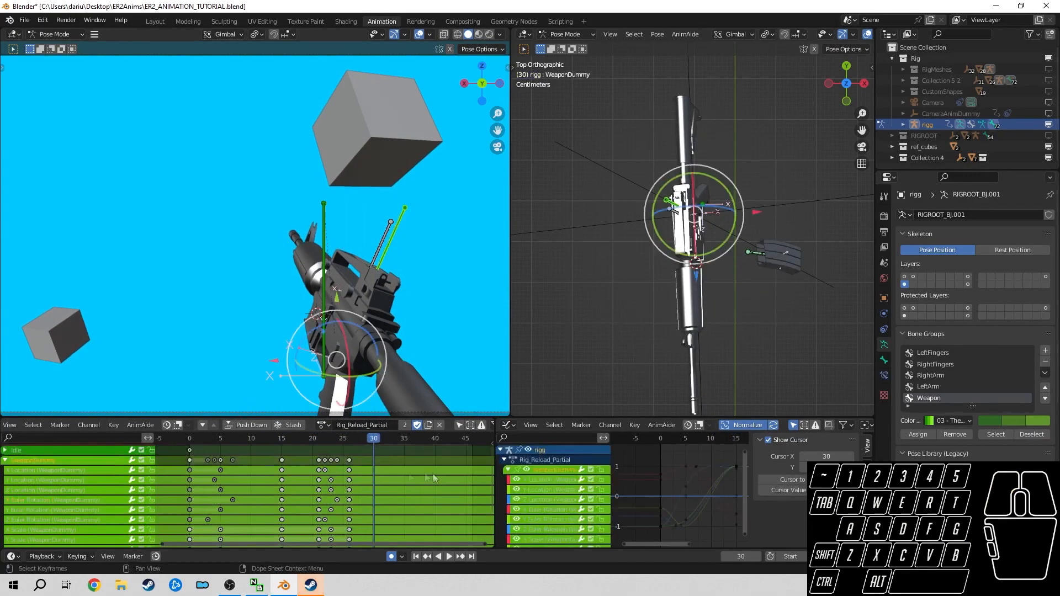
{"action": "key", "text": "KP_3"}
{"action": "left_click_drag", "start_coordinate": [686, 221], "coordinate": [686, 220], "text": "shift"}
{"action": "left_click_drag", "start_coordinate": [686, 221], "coordinate": [686, 221], "text": "shift"}
{"action": "right_click", "coordinate": [687, 222]}
{"action": "left_click_drag", "start_coordinate": [686, 221], "coordinate": [686, 221], "text": "shift"}
- Switch to View orientation and nudge WeaponDummy's frame 30 position in the right and top views, lowering it slightly
{"action": "left_click", "coordinate": [733, 34]}
{"action": "left_click", "coordinate": [717, 113]}
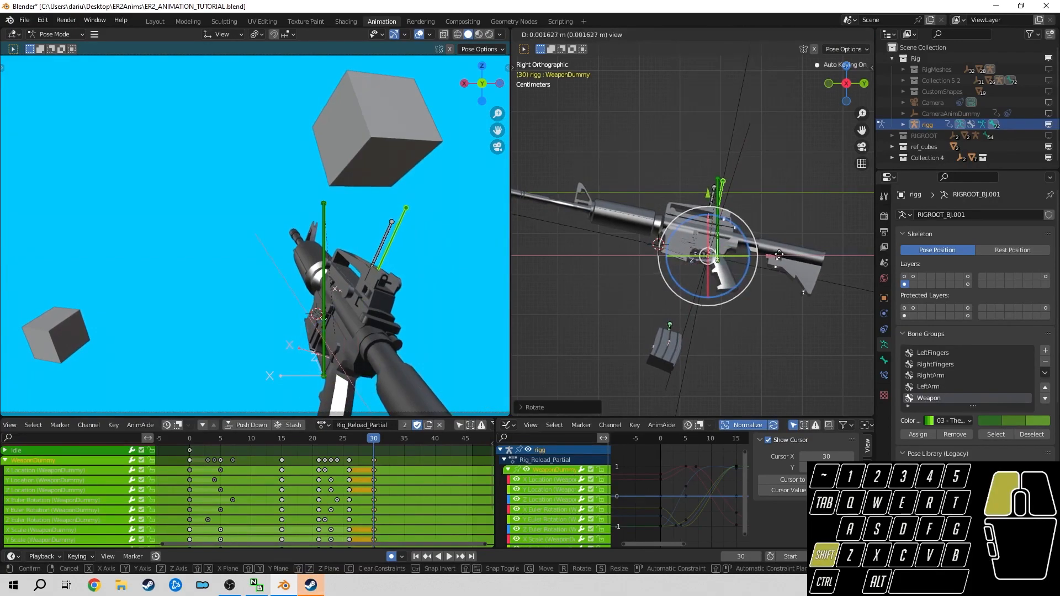
{"action": "key", "text": "KP_7"}
{"action": "left_click_drag", "start_coordinate": [756, 213], "coordinate": [753, 214], "text": "shift"}
{"action": "left_click_drag", "start_coordinate": [353, 441], "coordinate": [376, 494]}
{"action": "key", "text": "KP_3"}
{"action": "left_click_drag", "start_coordinate": [706, 202], "coordinate": [706, 205], "text": "shift"}
{"action": "left_click_drag", "start_coordinate": [349, 442], "coordinate": [373, 443]}
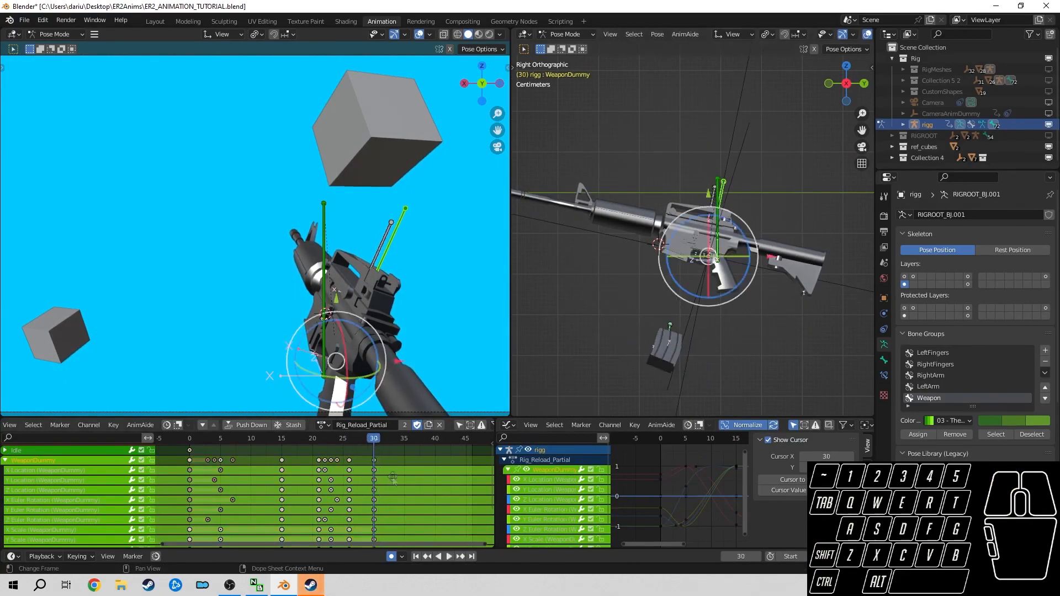
- Play back the WeaponDummy settling motion and scrub through the frames after the magazine drop
{"action": "middle_click_drag", "start_coordinate": [374, 469], "coordinate": [398, 471]}
{"action": "left_click", "coordinate": [449, 559]}
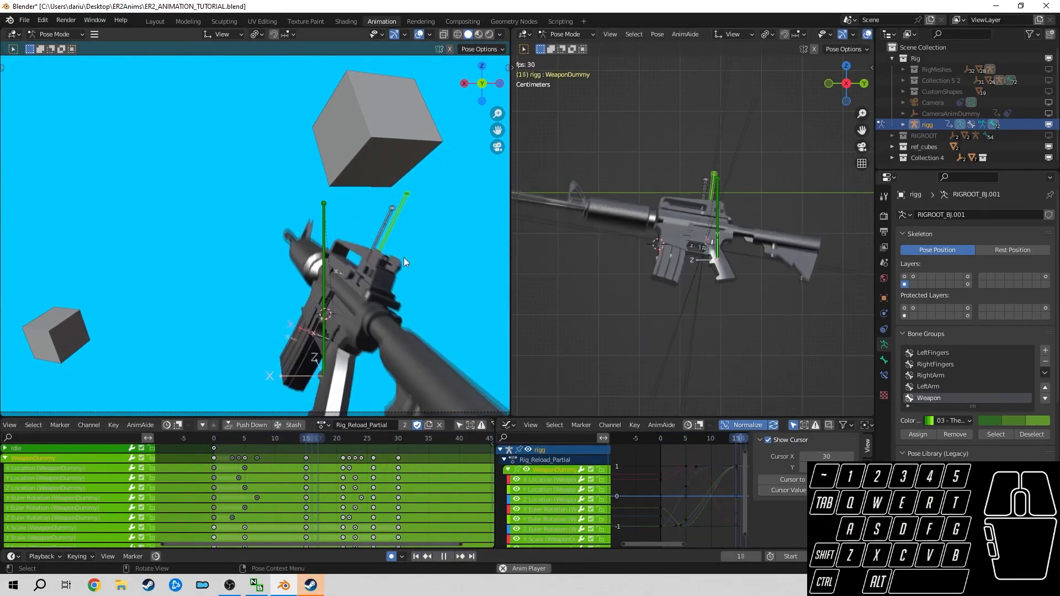
{"action": "left_click", "coordinate": [441, 556]}
{"action": "middle_click_drag", "start_coordinate": [317, 440], "coordinate": [288, 440]}
{"action": "mouse_move", "coordinate": [415, 490]}
{"action": "left_mouse_down"}
{"action": "mouse_move", "coordinate": [185, 489]}
{"action": "mouse_move", "coordinate": [421, 482]}
{"action": "left_mouse_up"}
{"action": "middle_click_drag", "start_coordinate": [423, 436], "coordinate": [386, 450]}
{"action": "left_click_drag", "start_coordinate": [387, 450], "coordinate": [455, 458]}
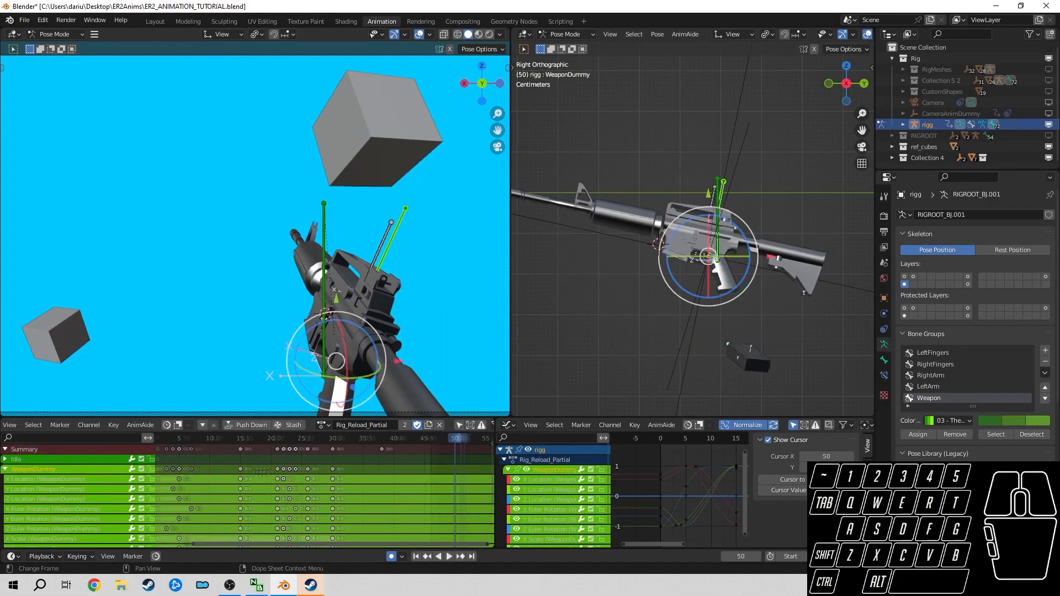
{"action": "scroll", "coordinate": [454, 458], "scroll_direction": "down", "scroll_amount": 1}
{"action": "middle_click_drag", "start_coordinate": [455, 459], "coordinate": [473, 457]}
- At frame 56, switch to Normal orientation and roll WeaponDummy in the front view
{"action": "key", "text": "KP_1"}
{"action": "left_click", "coordinate": [336, 444]}
{"action": "left_click_drag", "start_coordinate": [336, 444], "coordinate": [452, 489]}
{"action": "middle_click_drag", "start_coordinate": [453, 489], "coordinate": [418, 532]}
{"action": "mouse_move", "coordinate": [426, 467]}
{"action": "middle_mouse_down"}
{"action": "mouse_move", "coordinate": [435, 540]}
{"action": "mouse_move", "coordinate": [416, 449]}
{"action": "middle_mouse_up"}
{"action": "left_click_drag", "start_coordinate": [419, 444], "coordinate": [449, 445]}
{"action": "key", "text": "KP_3"}
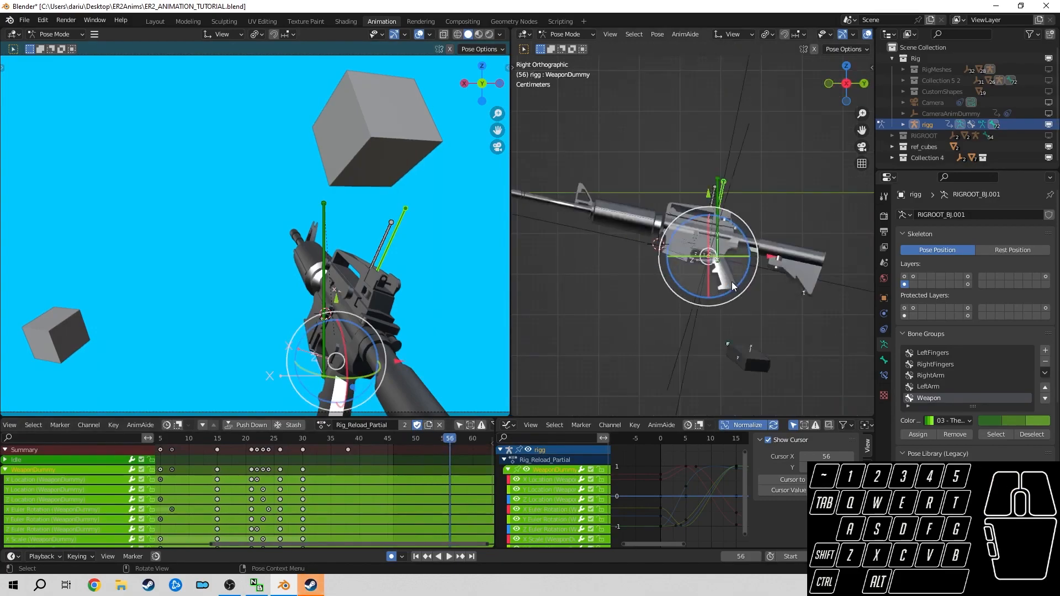
{"action": "key", "text": "KP_1"}
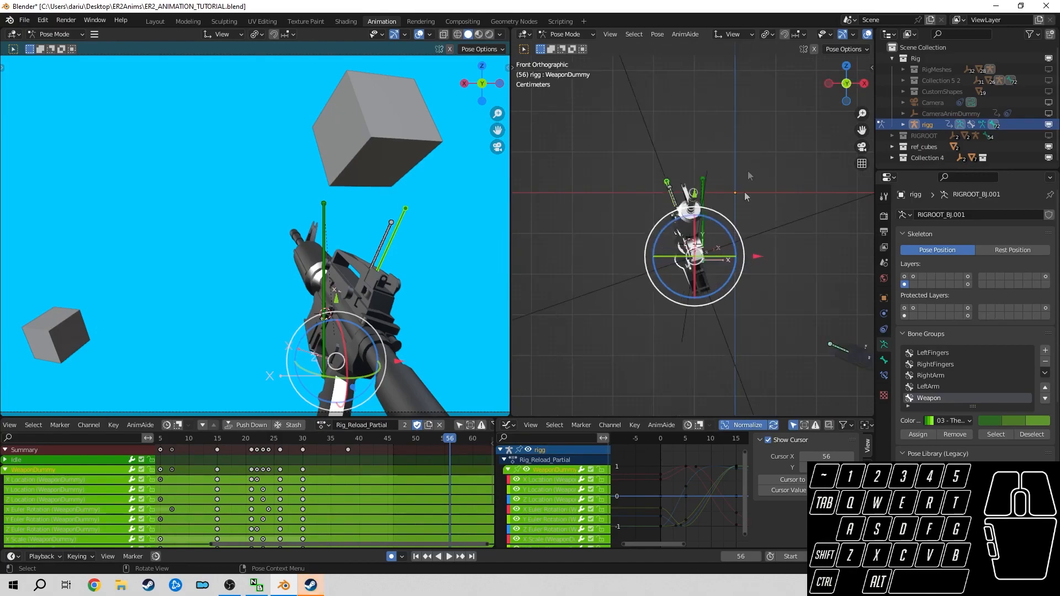
{"action": "left_click", "coordinate": [742, 32]}
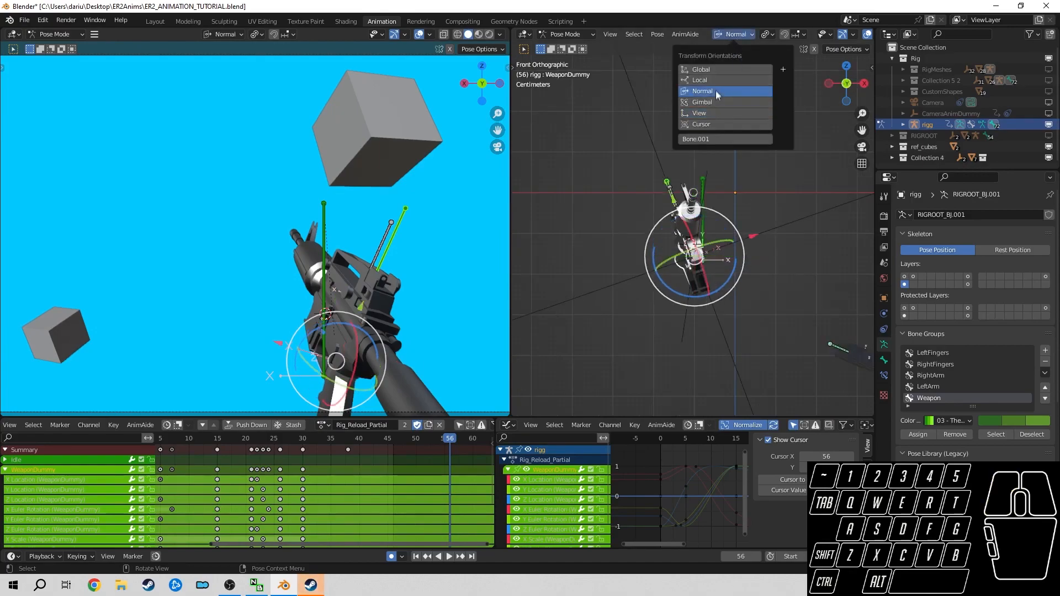
{"action": "left_click", "coordinate": [715, 92]}
{"action": "left_click_drag", "start_coordinate": [727, 279], "coordinate": [744, 268]}
- Trackball-rotate WeaponDummy at frame 56 to point the muzzle upward and reposition it in the camera view
{"action": "key", "text": "KP_3"}
{"action": "key", "text": "r"}
{"action": "key", "text": "r"}
{"action": "left_click", "coordinate": [371, 307]}
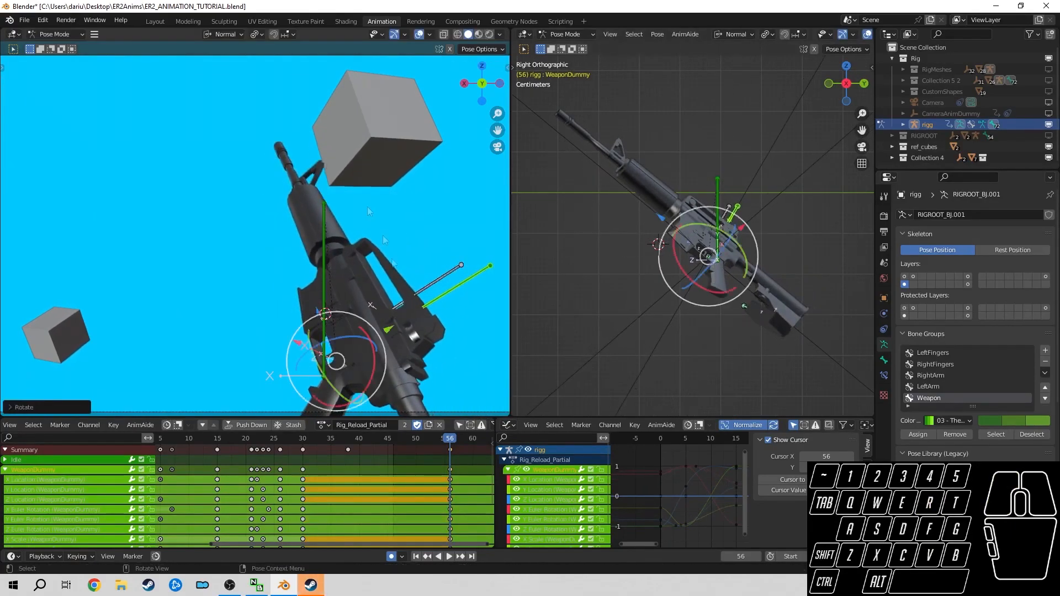
{"action": "key", "text": "g"}
{"action": "left_click", "coordinate": [387, 319]}
- Refine WeaponDummy's raised frame 56 pose with another trackball rotation and a small move in the camera view
{"action": "key", "text": "r"}
{"action": "key", "text": "r"}
{"action": "left_click", "coordinate": [391, 319]}
{"action": "key", "text": "g"}
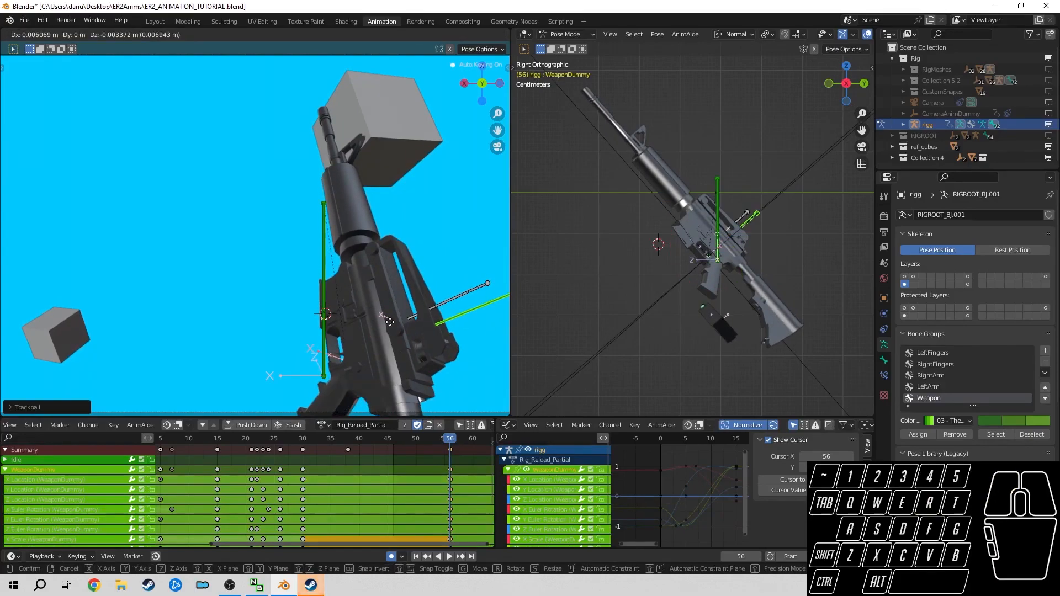
{"action": "left_click", "coordinate": [389, 317]}
- Rotate WeaponDummy in the top view at frame 56 and compensate by moving it in the camera view
{"action": "key", "text": "KP_7"}
{"action": "key", "text": "r"}
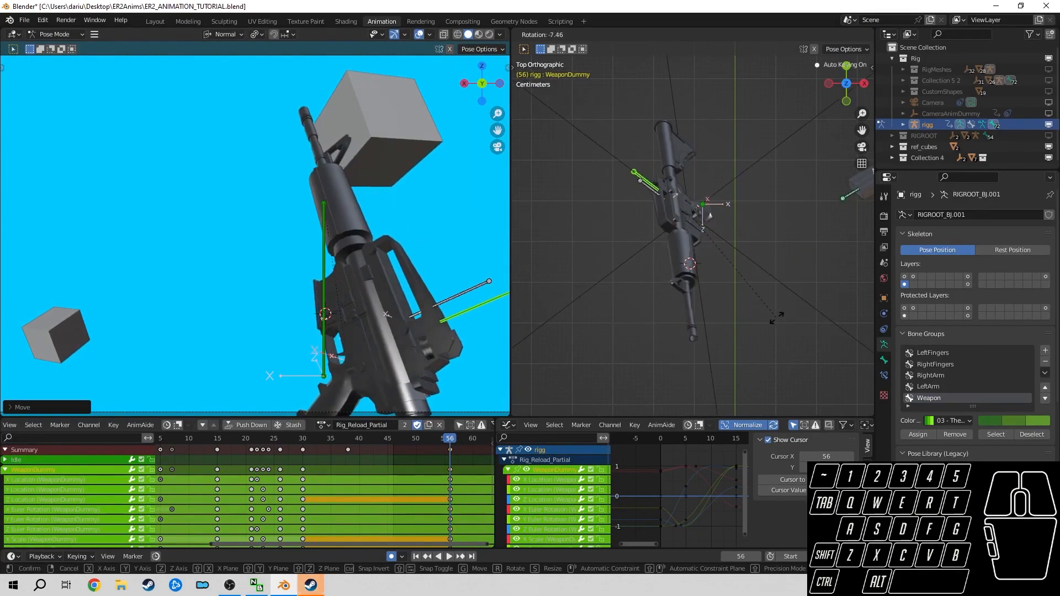
{"action": "left_click", "coordinate": [776, 318]}
{"action": "key", "text": "g"}
{"action": "left_click", "coordinate": [402, 349]}
- Finish WeaponDummy's frame 56 pose by trackball-rotating it, shifting it slightly and adjusting its rotation in the camera view
{"action": "key", "text": "r"}
{"action": "key", "text": "r"}
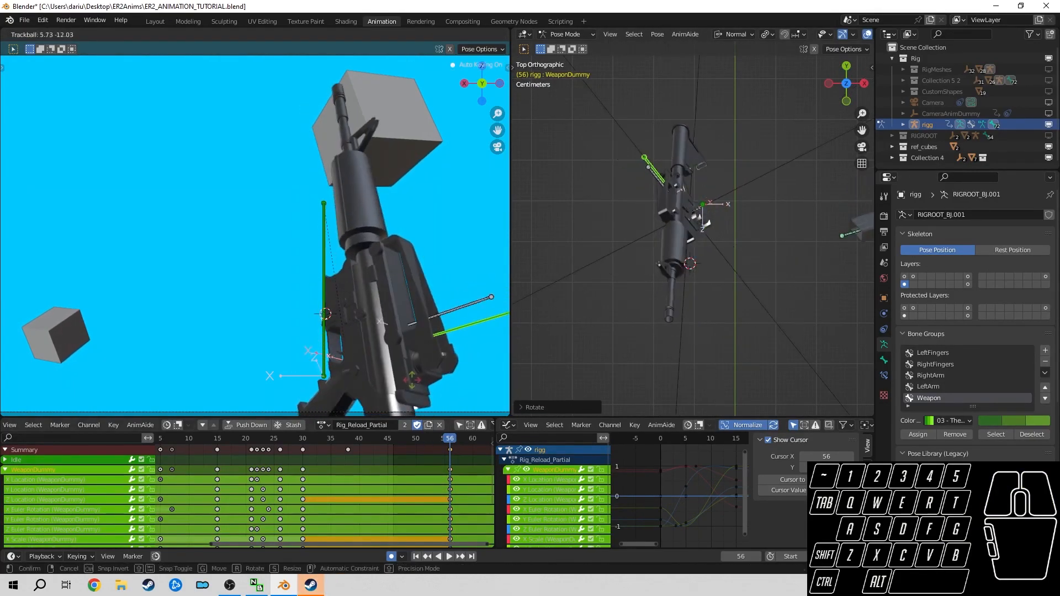
{"action": "left_click", "coordinate": [409, 367]}
{"action": "key", "text": "g"}
{"action": "left_click", "coordinate": [405, 370]}
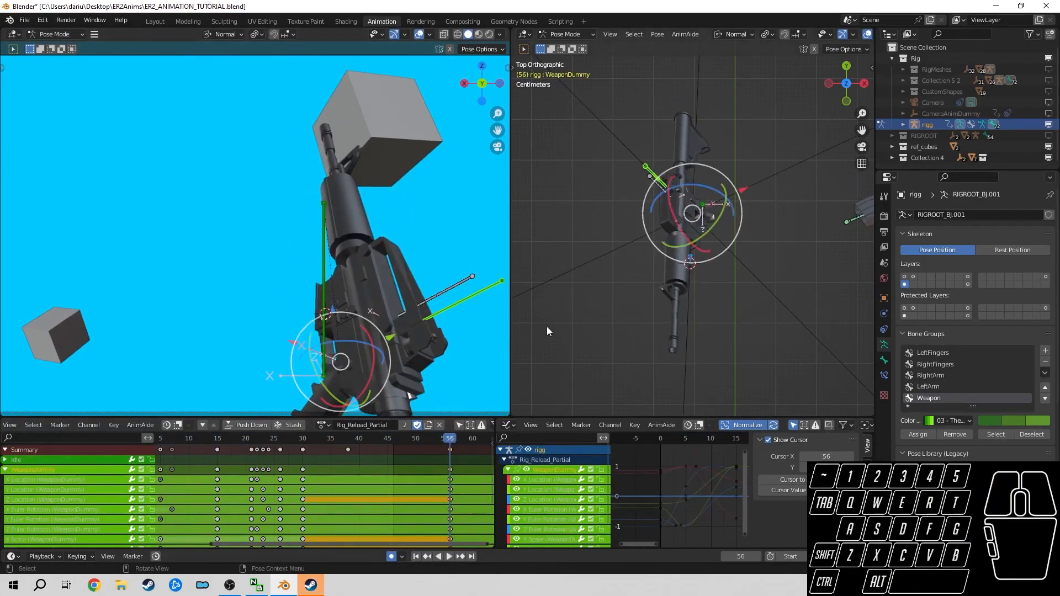
{"action": "left_click_drag", "start_coordinate": [355, 338], "coordinate": [428, 365]}
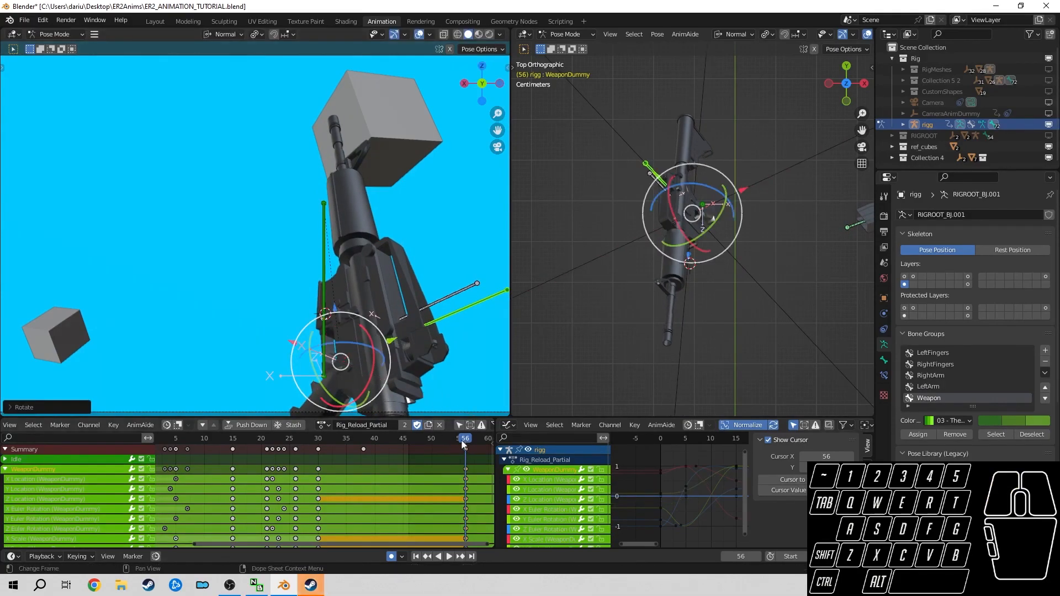
- Select m4_magazine and clear all its transforms at frame 56 to seat it back in the rifle
{"action": "middle_click_drag", "start_coordinate": [309, 536], "coordinate": [323, 436]}
{"action": "left_click", "coordinate": [58, 470]}
{"action": "middle_click_drag", "start_coordinate": [465, 469], "coordinate": [432, 472]}
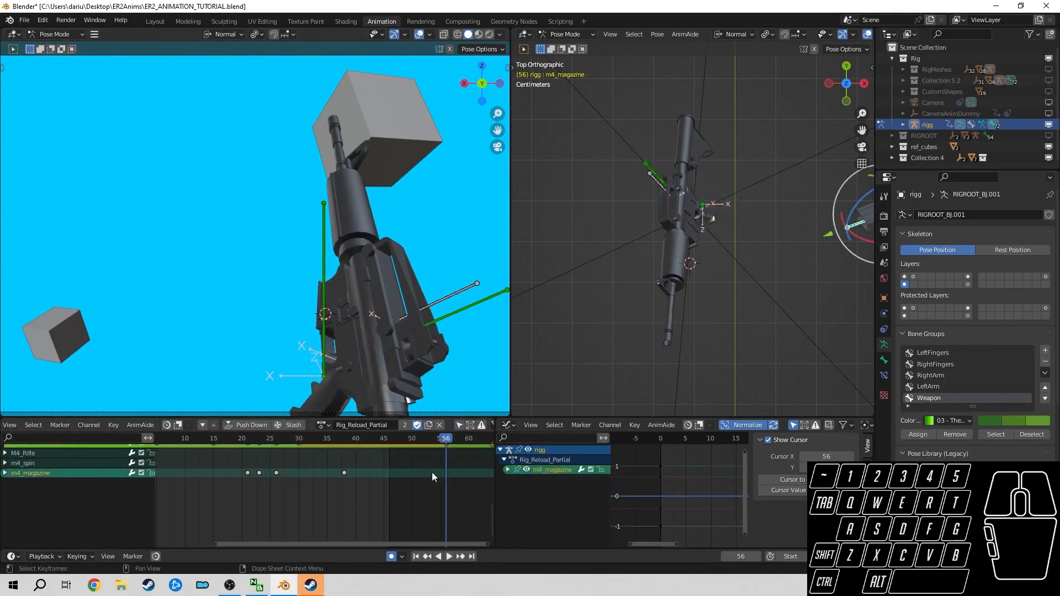
{"action": "left_click", "coordinate": [50, 467]}
{"action": "left_click", "coordinate": [53, 474]}
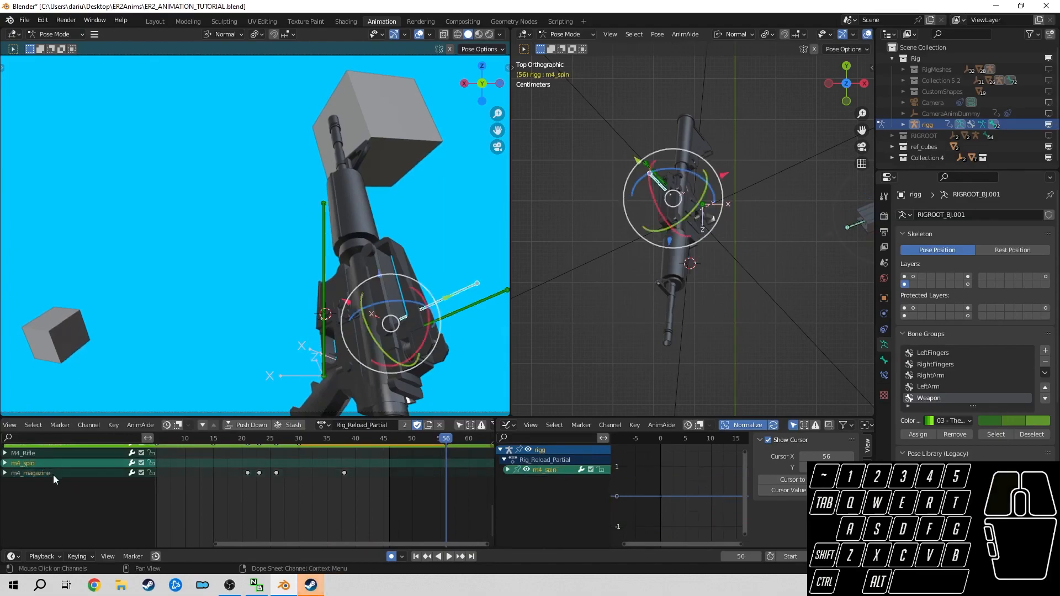
{"action": "left_click", "coordinate": [657, 35]}
{"action": "mouse_move", "coordinate": [691, 55]}
{"action": "left_click", "coordinate": [804, 60]}
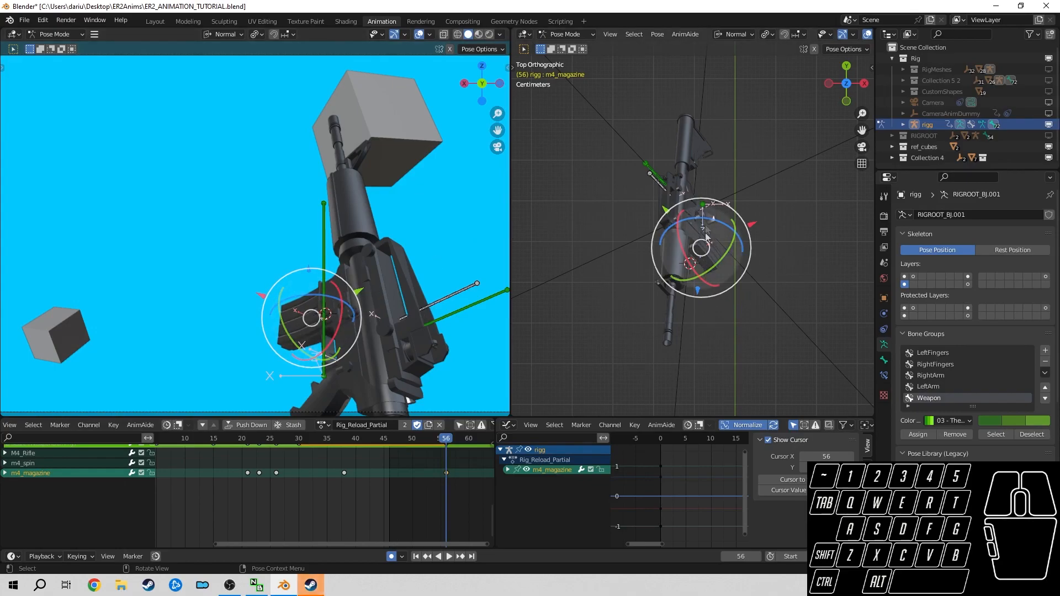
{"action": "left_click_drag", "start_coordinate": [281, 475], "coordinate": [380, 508]}
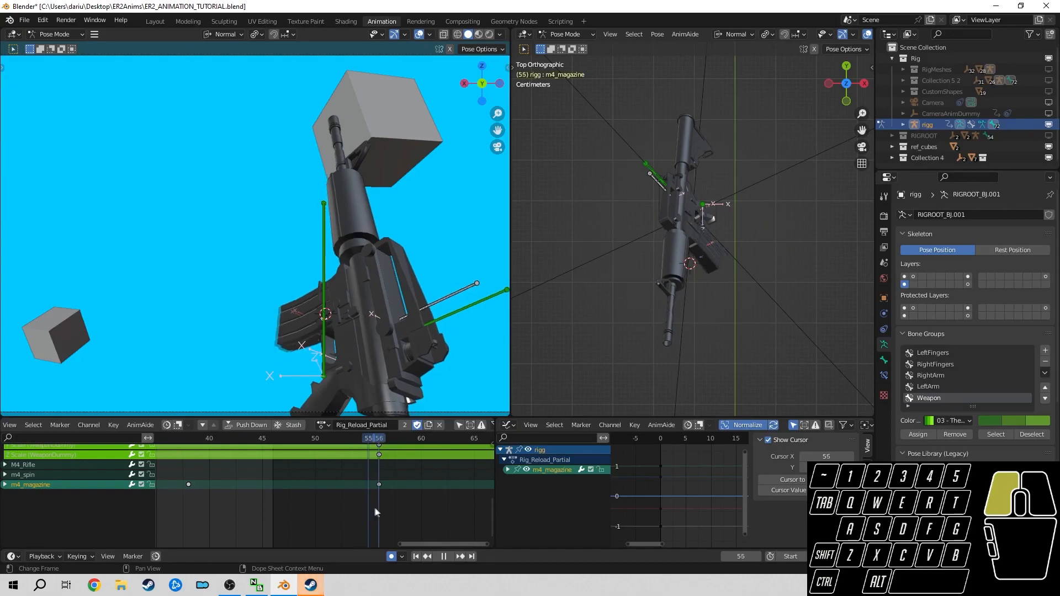
- Duplicate m4_magazine's frame 56 keyframe to frame 54 and select the magazine bone at that frame
{"action": "middle_click_drag", "start_coordinate": [373, 505], "coordinate": [429, 484]}
{"action": "left_click", "coordinate": [407, 486]}
{"action": "key", "text": "shift+d"}
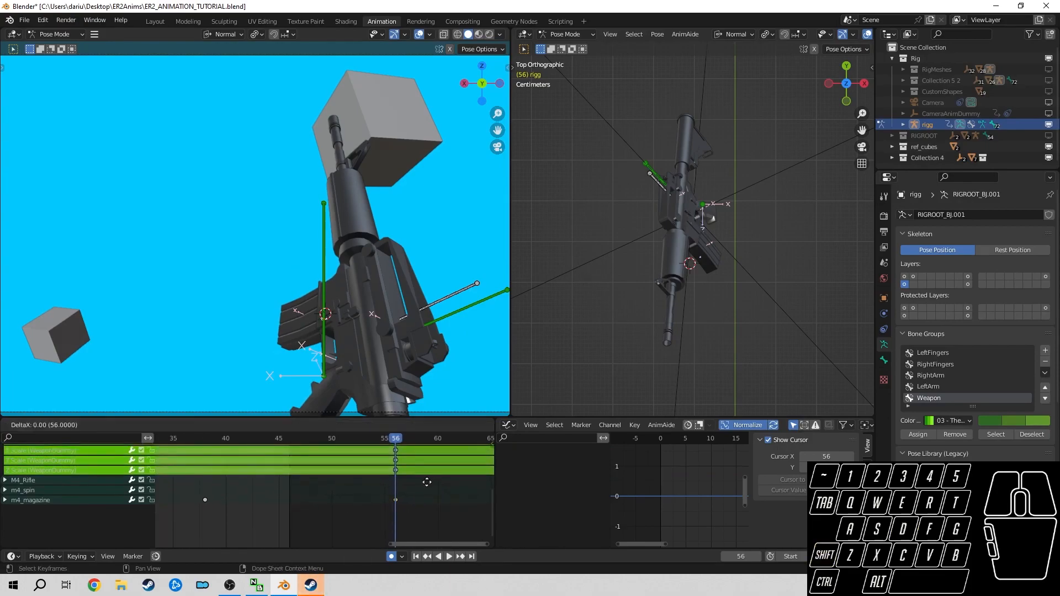
{"action": "right_click", "coordinate": [405, 495]}
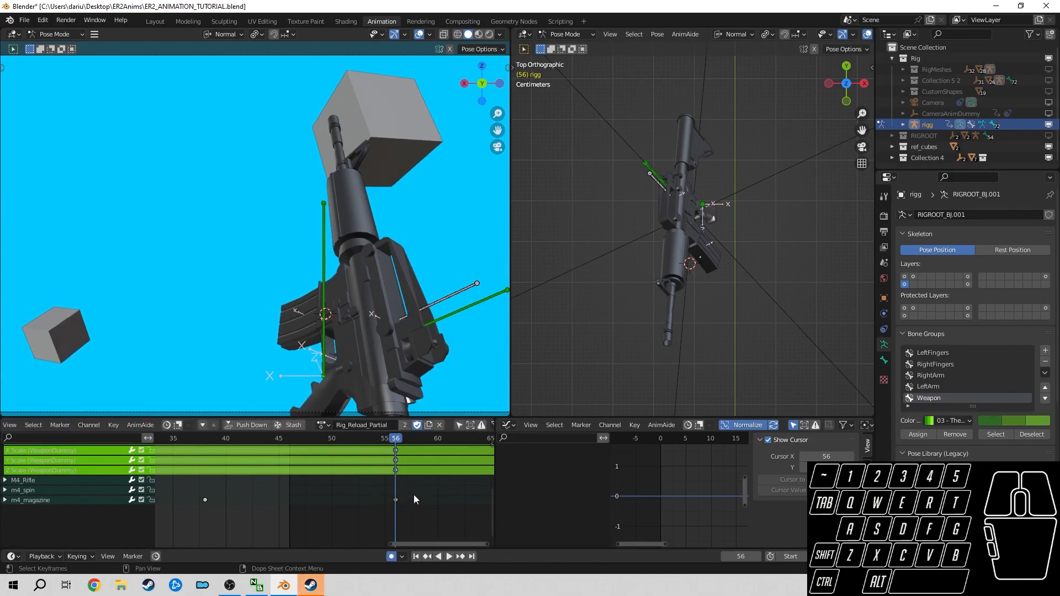
{"action": "key", "text": "shift+d"}
{"action": "left_click", "coordinate": [374, 444]}
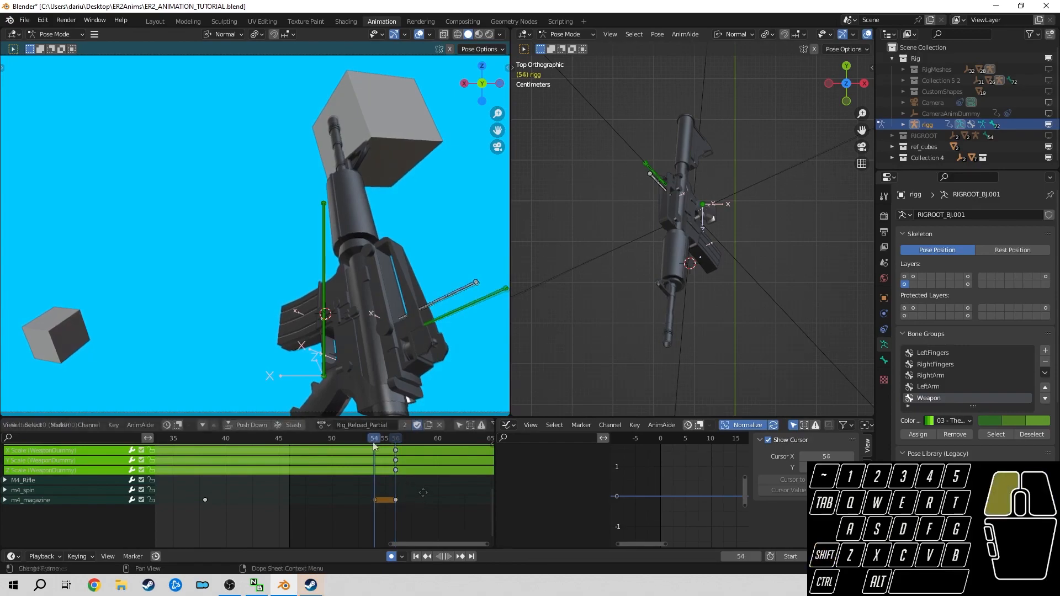
{"action": "left_click", "coordinate": [52, 505]}
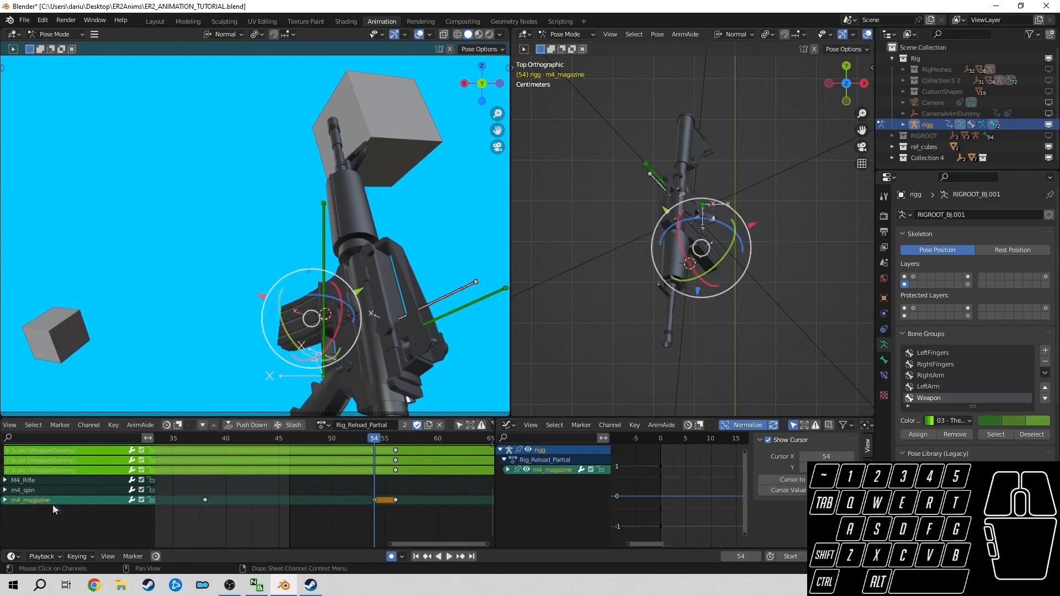
- Move m4_magazine slightly out of the rifle's magazine well along its Y axis at frame 54
{"action": "key", "text": "space"}
{"action": "left_click_drag", "start_coordinate": [395, 448], "coordinate": [378, 449]}
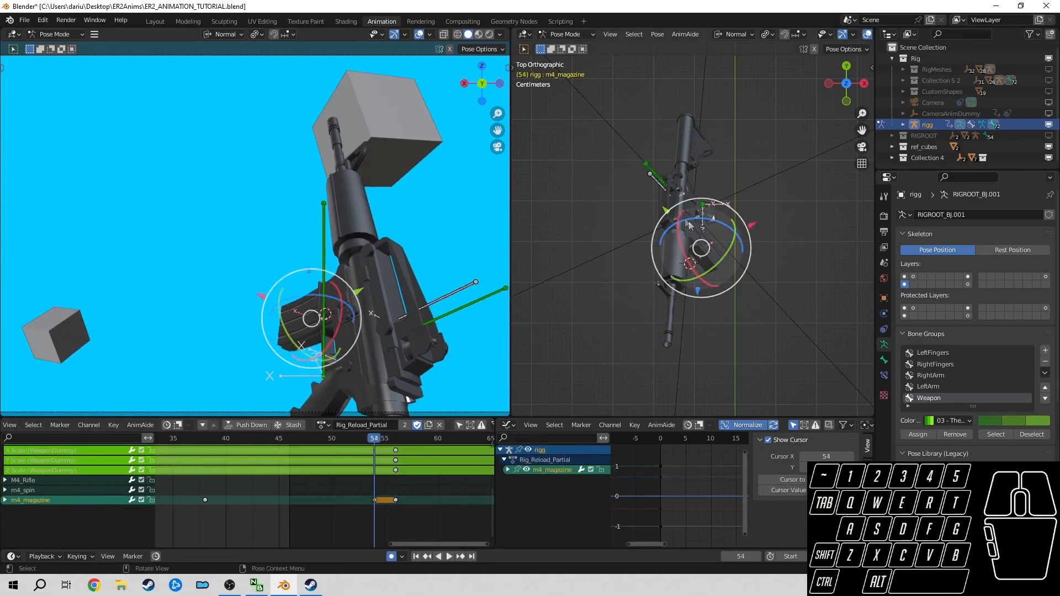
{"action": "left_click_drag", "start_coordinate": [667, 211], "coordinate": [682, 218]}
{"action": "middle_click_drag", "start_coordinate": [762, 300], "coordinate": [671, 298]}
{"action": "mouse_move", "coordinate": [378, 444]}
{"action": "left_mouse_down"}
{"action": "mouse_move", "coordinate": [402, 452]}
{"action": "mouse_move", "coordinate": [379, 458]}
{"action": "left_mouse_up"}
{"action": "scroll", "coordinate": [684, 224], "scroll_direction": "up", "scroll_amount": 2}
{"action": "left_click_drag", "start_coordinate": [689, 224], "coordinate": [691, 216]}
- Fine-tune m4_magazine's offset along its Y axis at frame 54 from the rifle's side and rotate it slightly
{"action": "middle_click_drag", "start_coordinate": [669, 258], "coordinate": [674, 249]}
{"action": "middle_click_drag", "start_coordinate": [674, 248], "coordinate": [685, 315], "text": "shift"}
{"action": "middle_click_drag", "start_coordinate": [684, 315], "coordinate": [697, 279]}
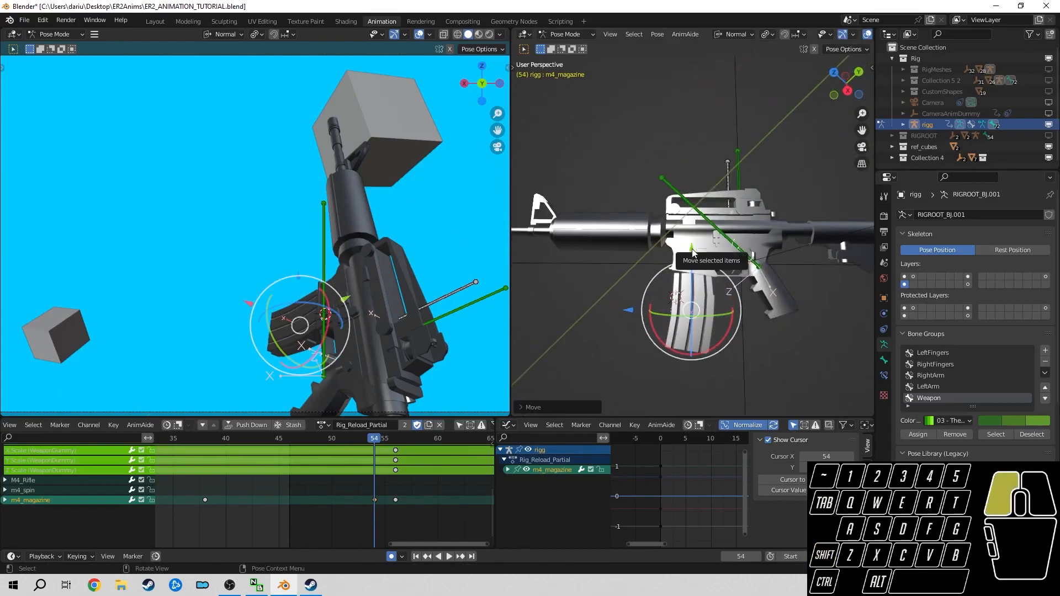
{"action": "left_click_drag", "start_coordinate": [691, 249], "coordinate": [692, 248]}
{"action": "mouse_move", "coordinate": [373, 438]}
{"action": "left_mouse_down"}
{"action": "mouse_move", "coordinate": [407, 439]}
{"action": "mouse_move", "coordinate": [356, 452]}
{"action": "mouse_move", "coordinate": [414, 460]}
{"action": "mouse_move", "coordinate": [376, 467]}
{"action": "mouse_move", "coordinate": [394, 441]}
{"action": "mouse_move", "coordinate": [369, 442]}
{"action": "mouse_move", "coordinate": [391, 447]}
{"action": "mouse_move", "coordinate": [376, 450]}
{"action": "left_mouse_up"}
{"action": "key", "text": "r"}
- Duplicate m4_magazine's frame 54 keyframe to frame 49 and select the magazine bone at that frame
{"action": "middle_click_drag", "start_coordinate": [402, 497], "coordinate": [429, 485]}
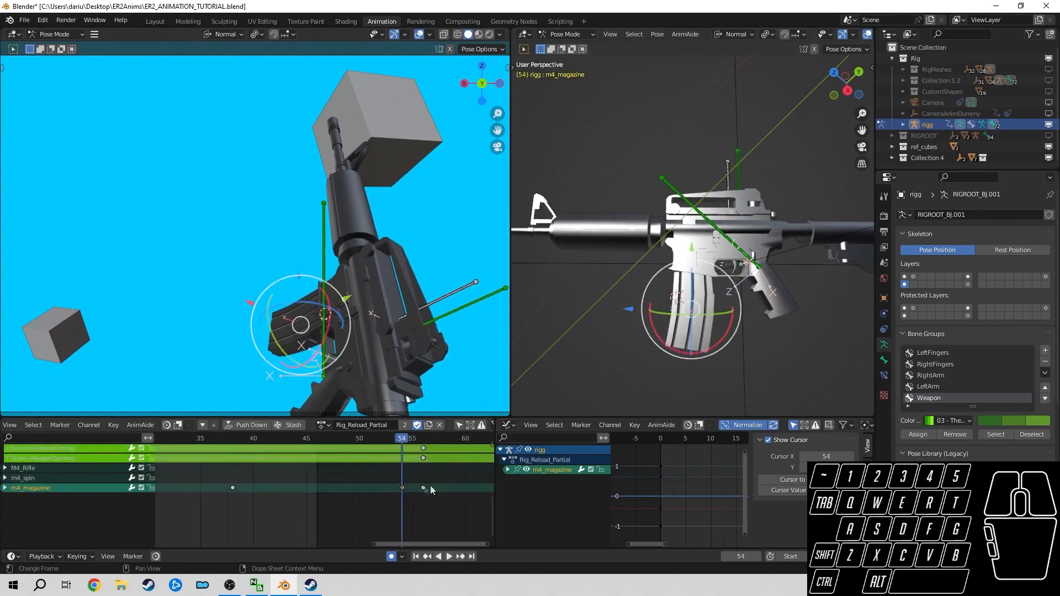
{"action": "left_click", "coordinate": [401, 487]}
{"action": "key", "text": "g"}
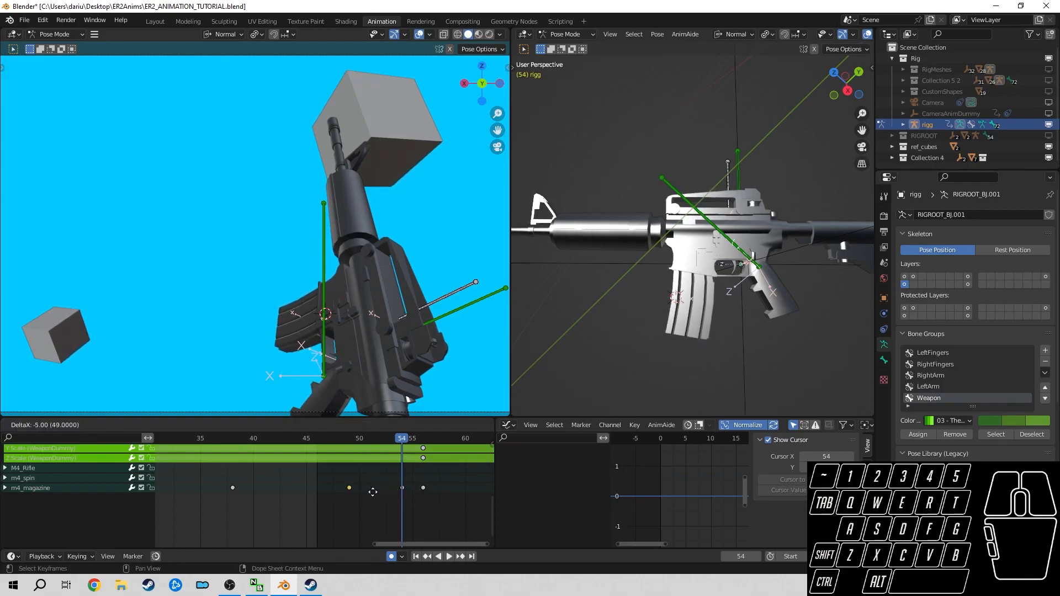
{"action": "left_click", "coordinate": [368, 492]}
{"action": "left_click_drag", "start_coordinate": [398, 439], "coordinate": [350, 453]}
{"action": "left_click", "coordinate": [84, 491]}
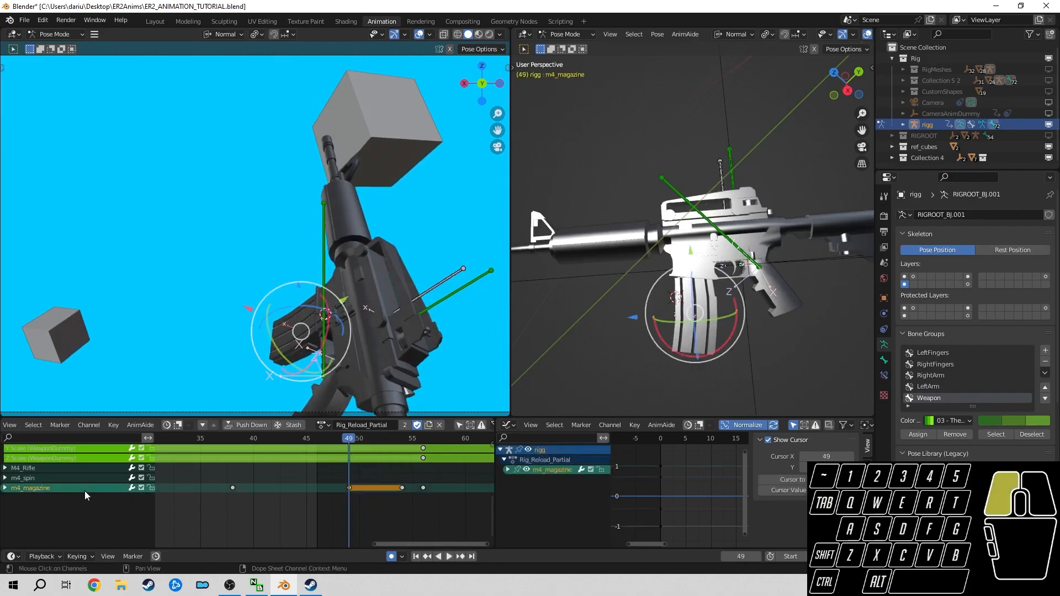
- Lower m4_magazine below the magazine well at frame 49, tilt it slightly and shift it toward the muzzle
{"action": "left_click_drag", "start_coordinate": [690, 254], "coordinate": [692, 267]}
{"action": "middle_click_drag", "start_coordinate": [697, 309], "coordinate": [697, 305]}
{"action": "left_click_drag", "start_coordinate": [697, 368], "coordinate": [688, 369]}
{"action": "left_click_drag", "start_coordinate": [631, 320], "coordinate": [625, 319]}
- Place the 3D cursor at the upper end of the magazine, use it as the pivot point and rotate m4_magazine at frame 49
{"action": "middle_click_drag", "start_coordinate": [694, 266], "coordinate": [794, 254]}
{"action": "key", "text": "KP_5"}
{"action": "right_click", "coordinate": [700, 275], "text": "shift"}
{"action": "left_click", "coordinate": [768, 34]}
{"action": "left_click", "coordinate": [786, 74]}
{"action": "left_click_drag", "start_coordinate": [697, 324], "coordinate": [706, 324]}
{"action": "middle_click_drag", "start_coordinate": [806, 292], "coordinate": [701, 279]}
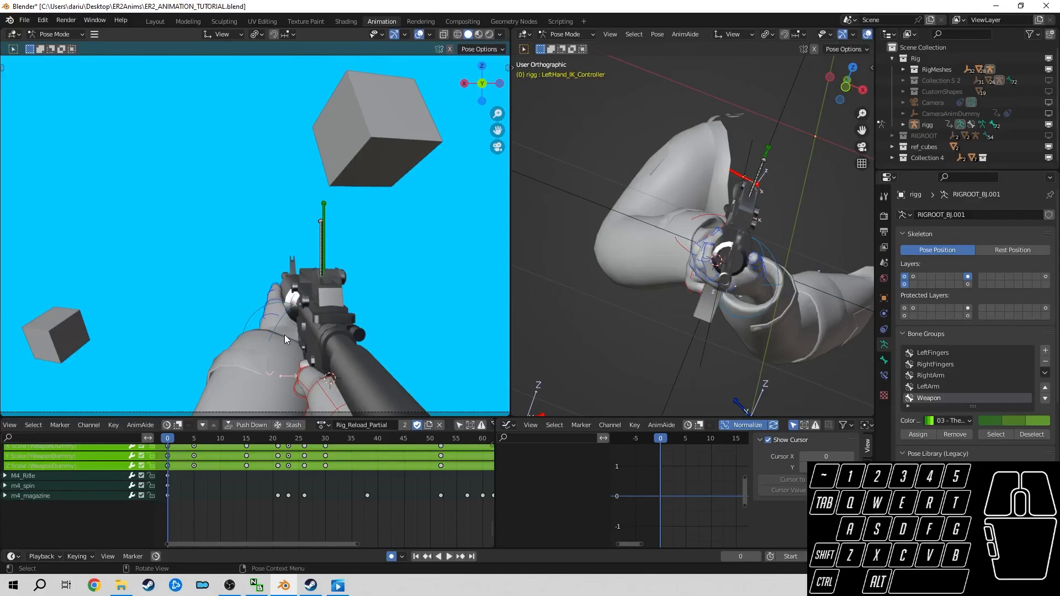
- Examine the whole Rig_Reload_Partial keyframe range and play the reload from frame 0
{"action": "middle_click_drag", "start_coordinate": [303, 449], "coordinate": [307, 484]}
{"action": "scroll", "coordinate": [309, 486], "scroll_direction": "down", "scroll_amount": 4}
{"action": "scroll", "coordinate": [319, 483], "scroll_direction": "down", "scroll_amount": 3}
{"action": "scroll", "coordinate": [296, 482], "scroll_direction": "down", "scroll_amount": 4}
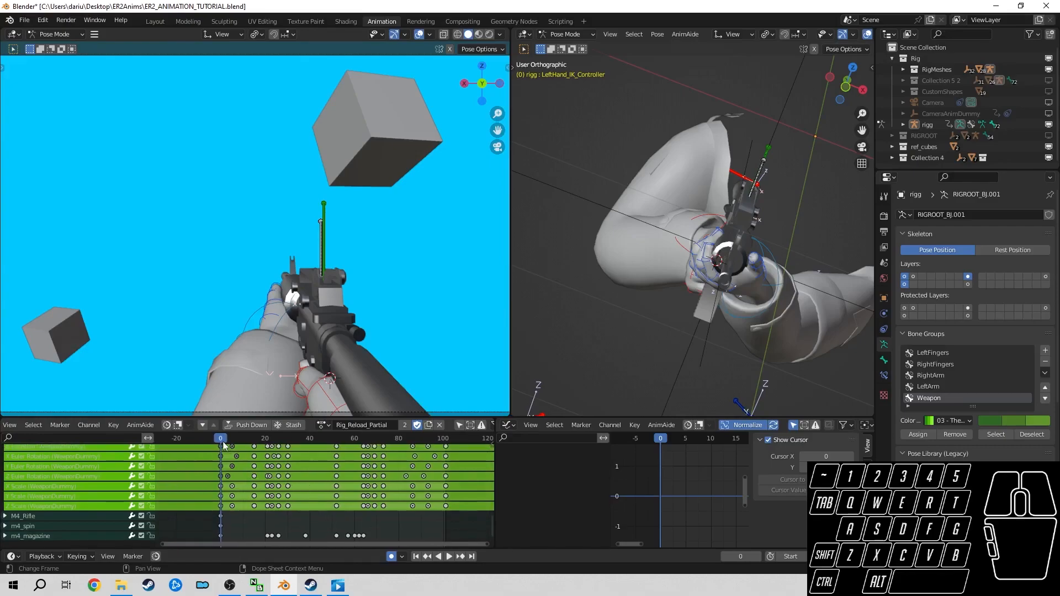
{"action": "left_click_drag", "start_coordinate": [220, 443], "coordinate": [218, 473]}
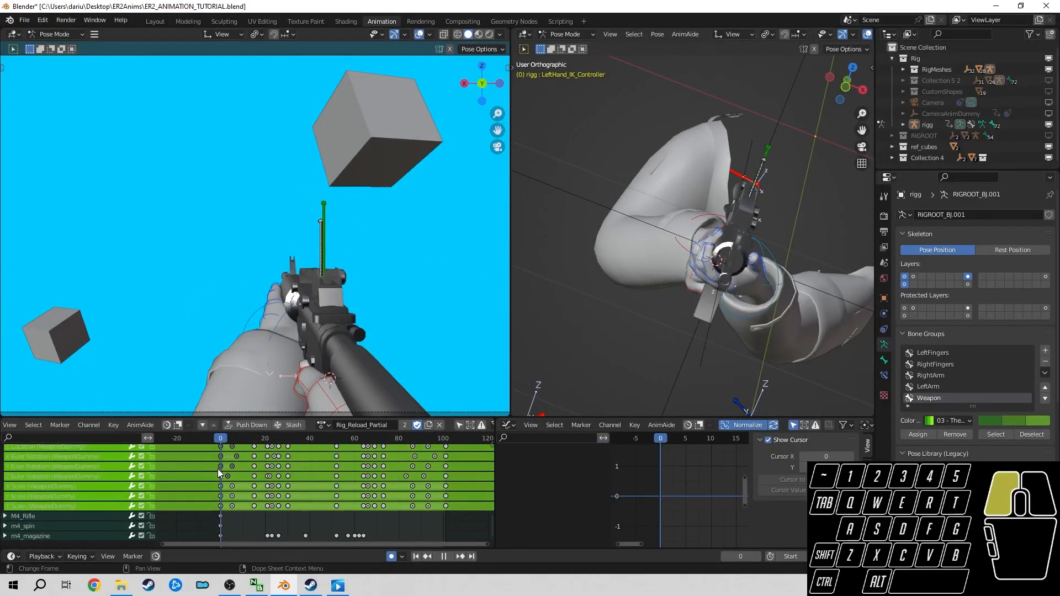
- Select WeaponDummy, hide the RigMeshes collection and show only the rig's first bone layer
{"action": "left_click", "coordinate": [325, 211]}
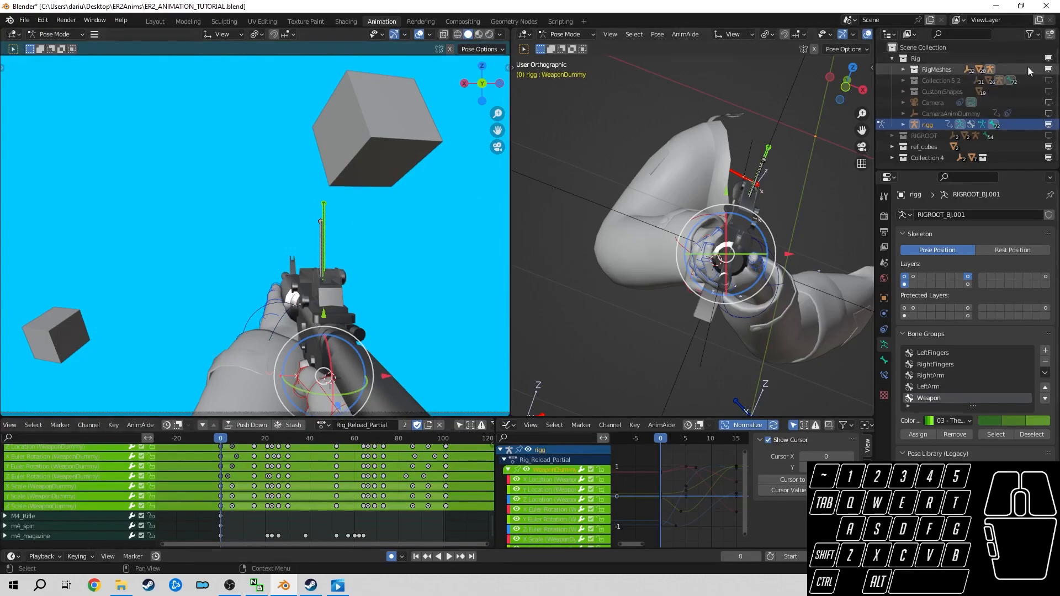
{"action": "left_click", "coordinate": [1048, 69]}
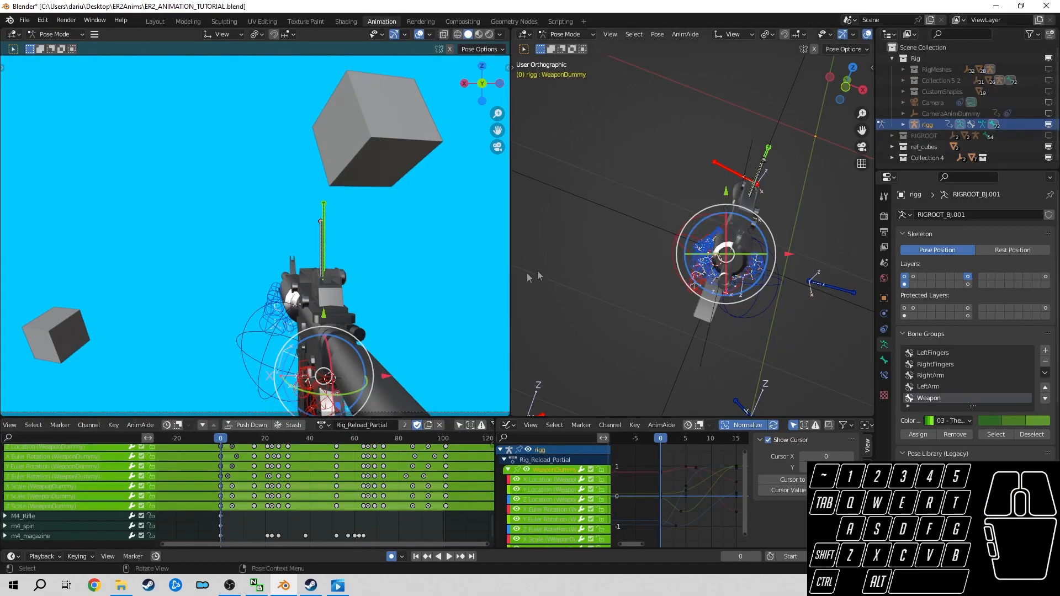
{"action": "left_click", "coordinate": [906, 278]}
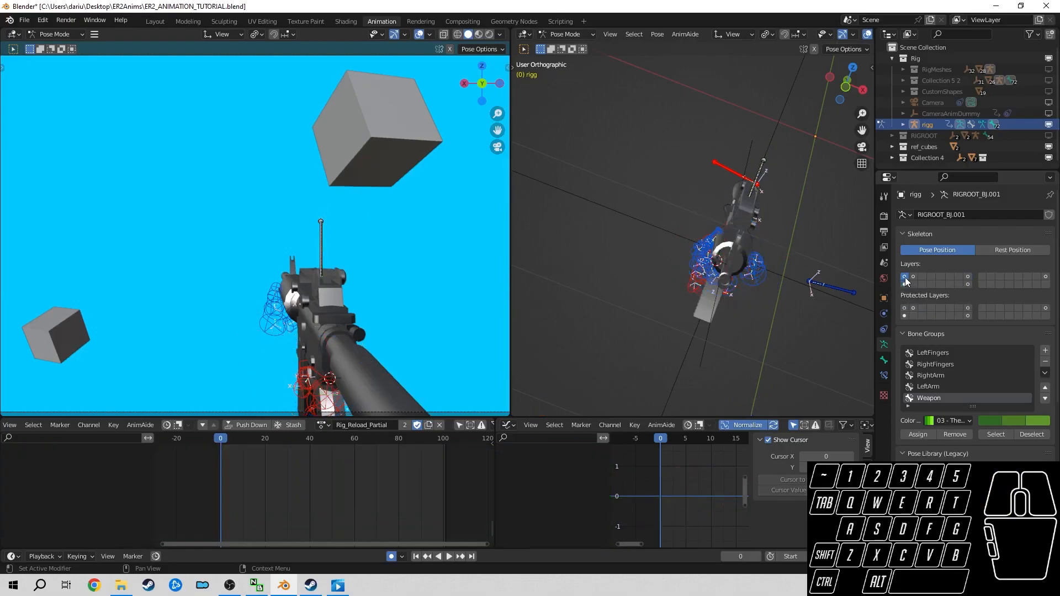
- Isolate the rig's weapon bone layer, hiding the hand and finger bone layers
{"action": "left_click", "coordinate": [968, 279]}
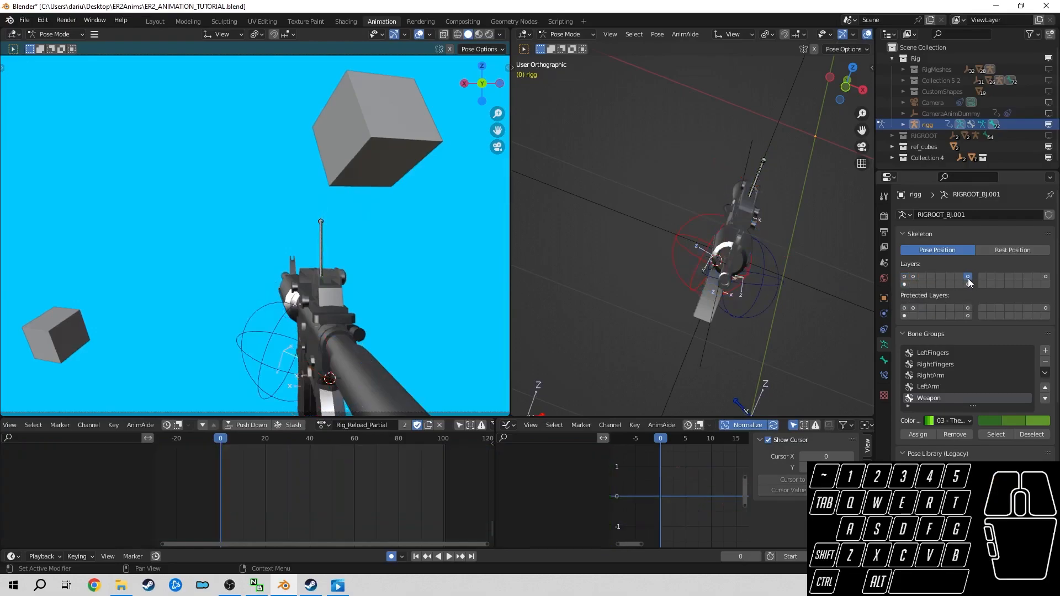
{"action": "left_click", "coordinate": [904, 277], "text": "shift"}
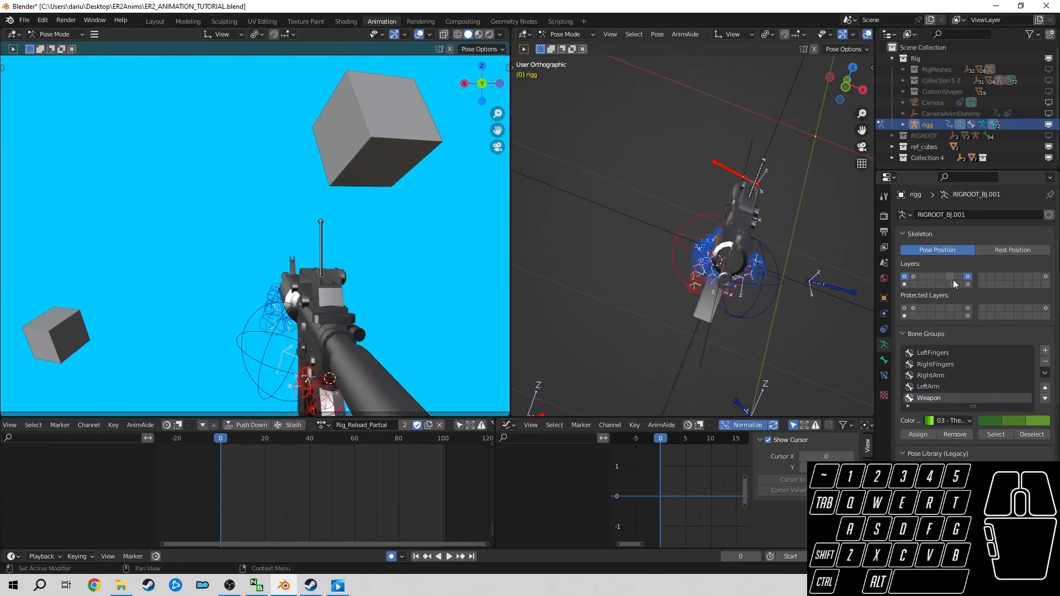
{"action": "left_click", "coordinate": [904, 284]}
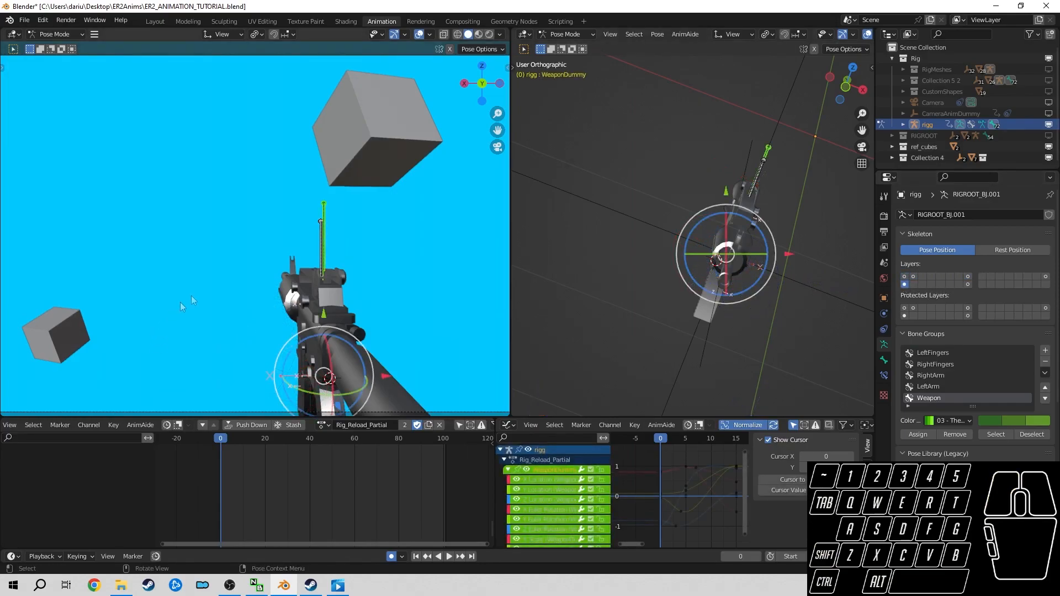
- Play back the Rig_Reload_Partial action to review the weapon's motion
{"action": "scroll", "coordinate": [91, 470], "scroll_direction": "up", "scroll_amount": 5}
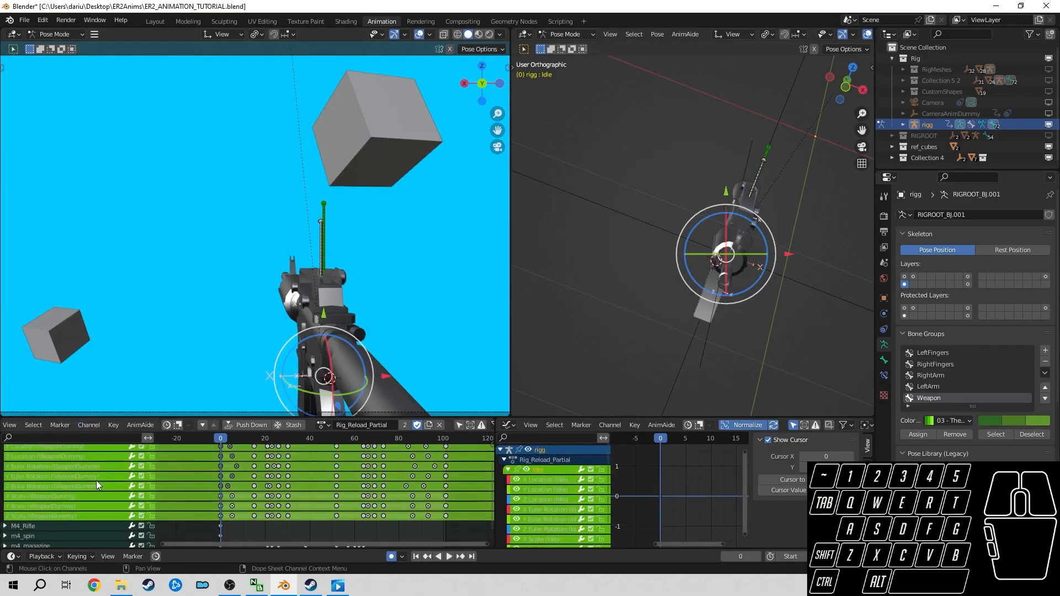
{"action": "middle_click_drag", "start_coordinate": [272, 475], "coordinate": [243, 473]}
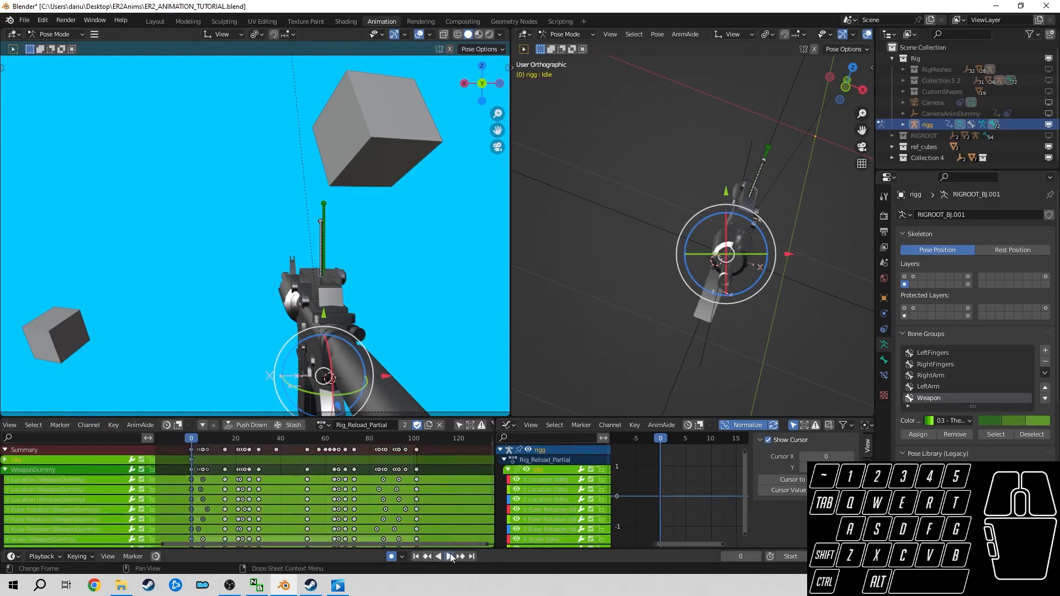
{"action": "left_click", "coordinate": [450, 556]}
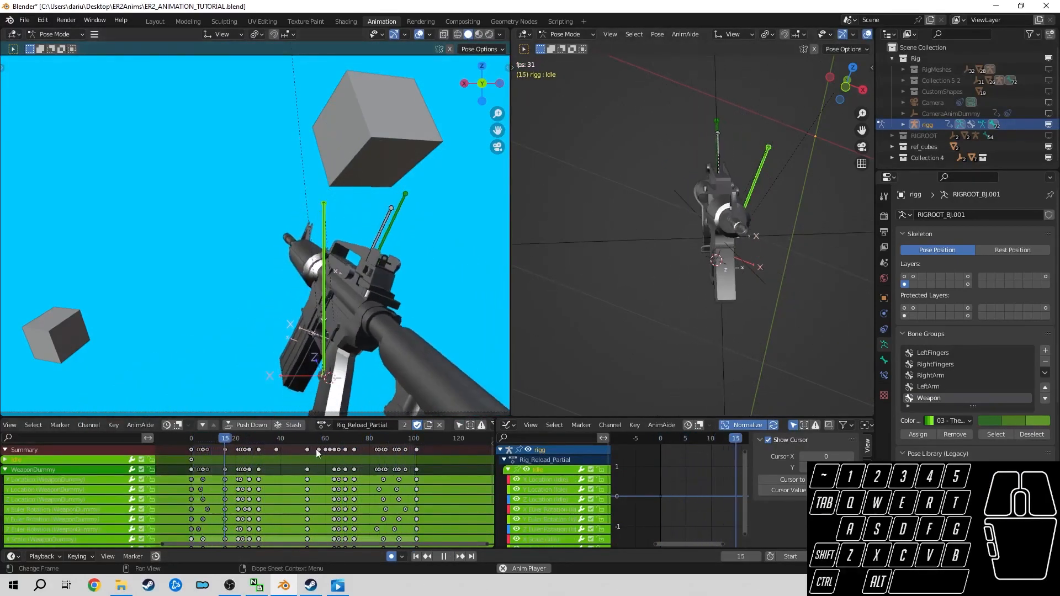
{"action": "left_click", "coordinate": [450, 558]}
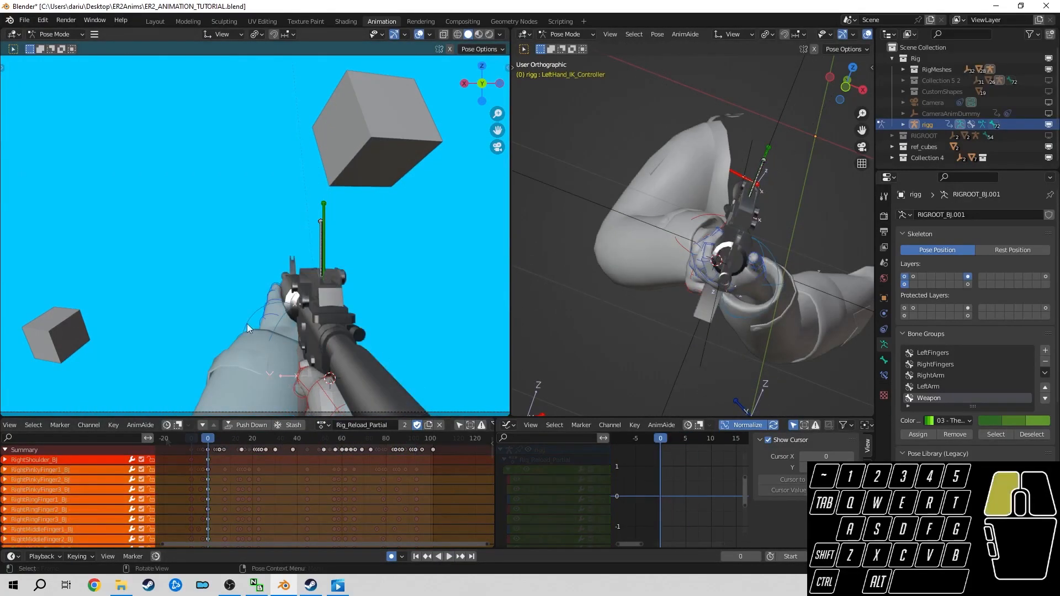
- Delete the left-hand IK controller's keyframe at frame 21
{"action": "left_click", "coordinate": [247, 324]}
{"action": "scroll", "coordinate": [244, 512], "scroll_direction": "down", "scroll_amount": 10}
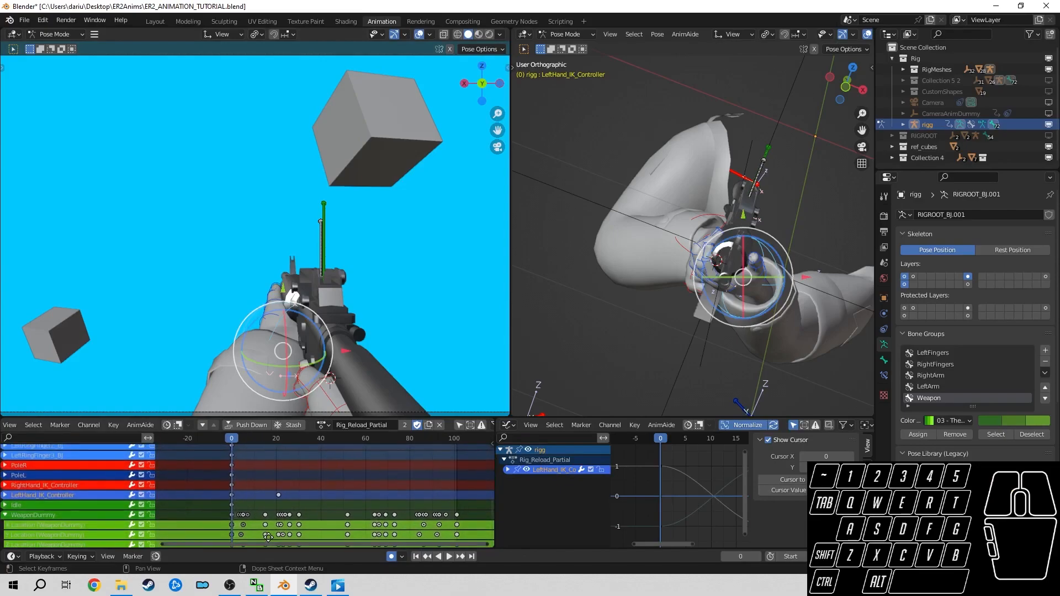
{"action": "key", "text": "x"}
{"action": "left_click", "coordinate": [277, 496]}
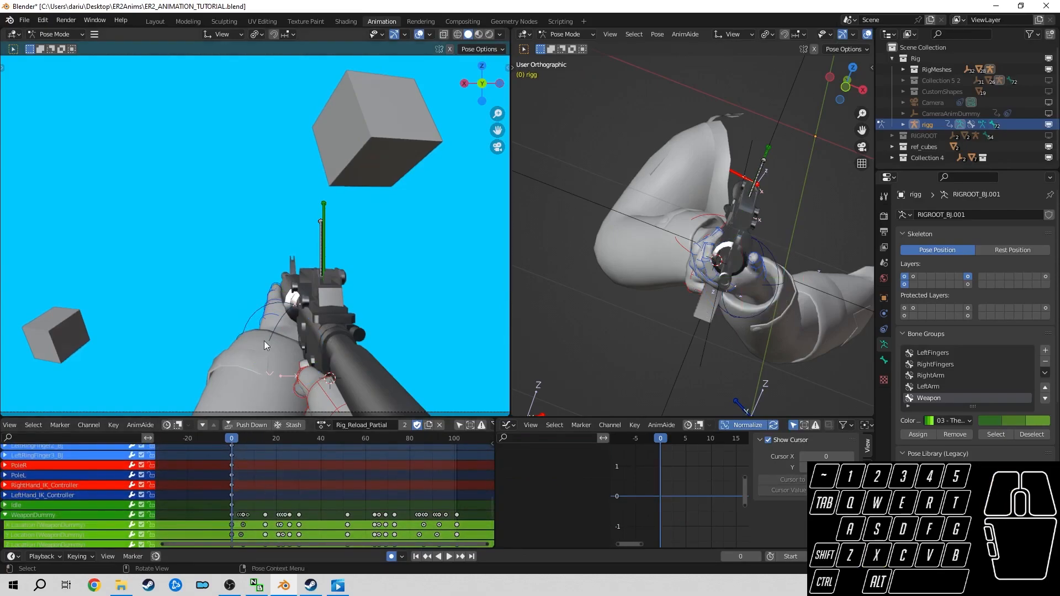
{"action": "left_click_drag", "start_coordinate": [235, 438], "coordinate": [265, 469]}
{"action": "key", "text": "ctrl+z"}
{"action": "key", "text": "ctrl+z"}
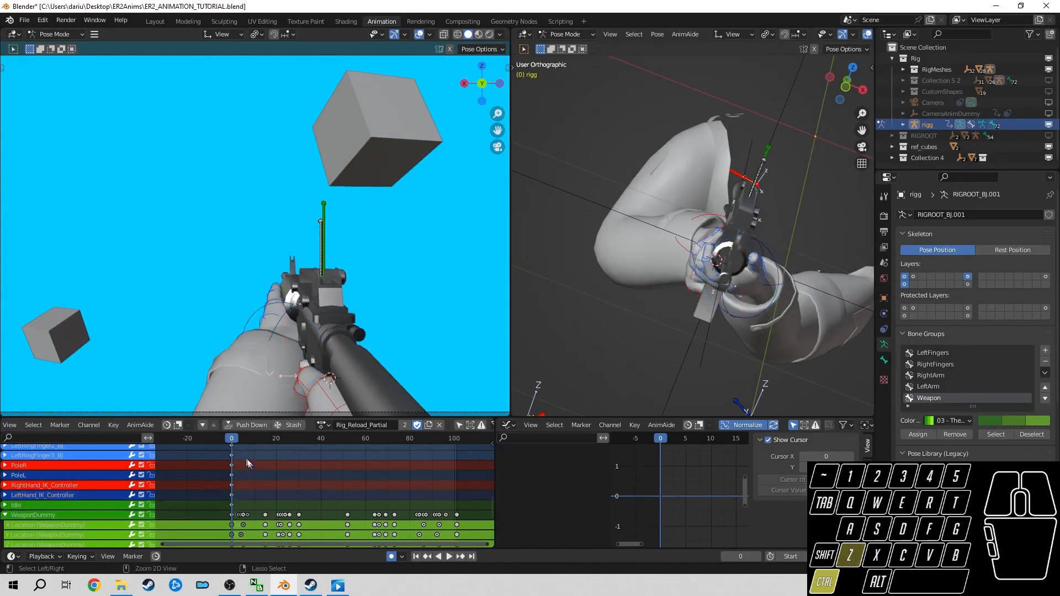
- At frame 21, move and rotate the left-hand IK controller onto the rifle's magazine
{"action": "left_click_drag", "start_coordinate": [239, 443], "coordinate": [278, 445]}
{"action": "left_click", "coordinate": [90, 495]}
{"action": "middle_click_drag", "start_coordinate": [776, 272], "coordinate": [716, 257]}
{"action": "scroll", "coordinate": [716, 283], "scroll_direction": "up", "scroll_amount": 3}
{"action": "key", "text": "r"}
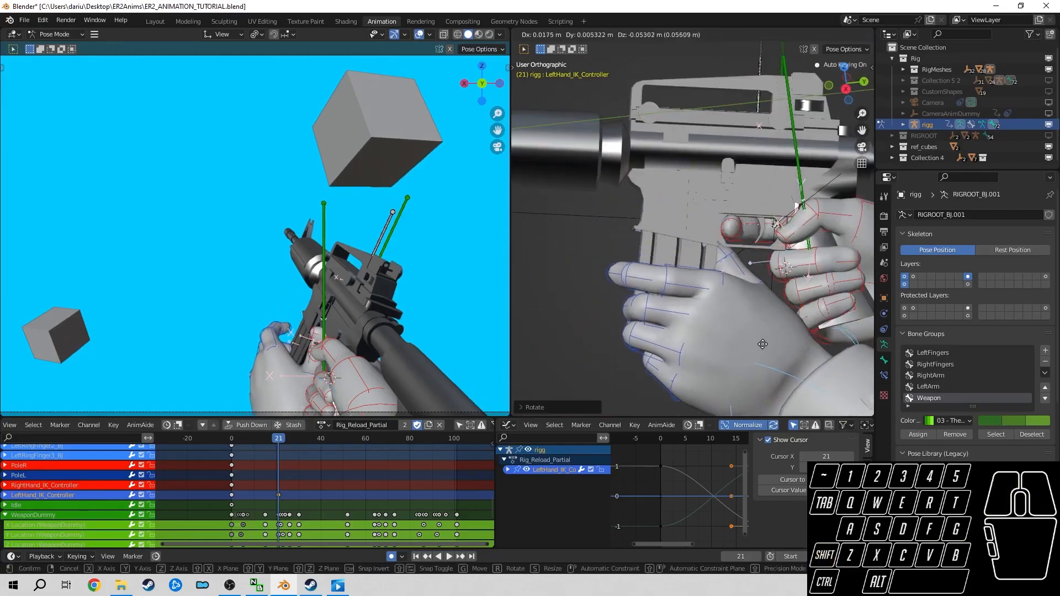
{"action": "left_click", "coordinate": [720, 267]}
- Refine the left-hand controller's position and rotation so the hand sits higher along the magazine
{"action": "middle_click_drag", "start_coordinate": [692, 294], "coordinate": [700, 278]}
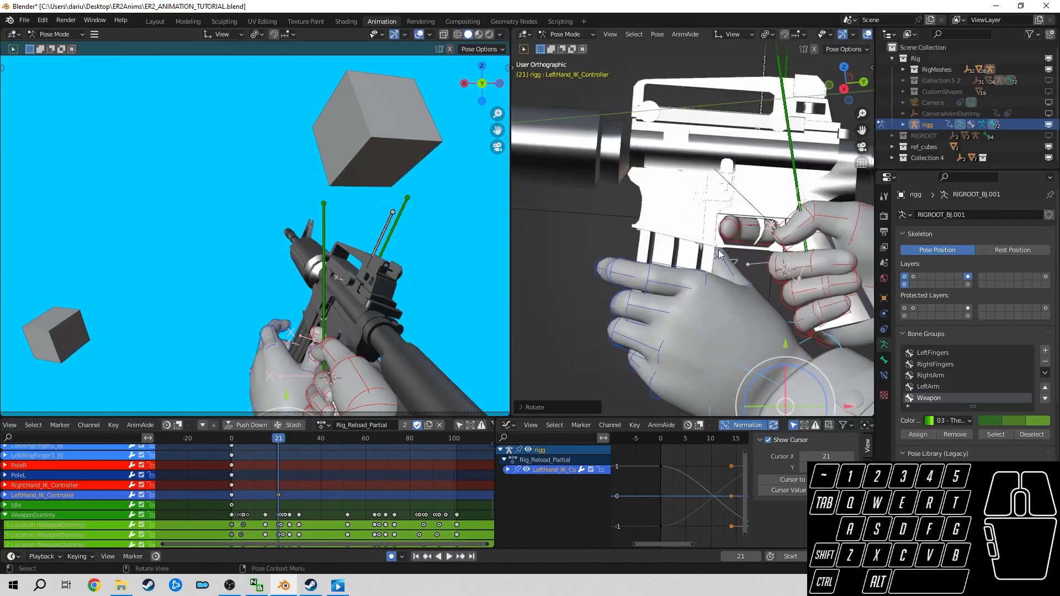
{"action": "key", "text": "g"}
{"action": "left_click", "coordinate": [713, 249]}
{"action": "key", "text": "r"}
{"action": "left_click", "coordinate": [721, 226]}
{"action": "key", "text": "g"}
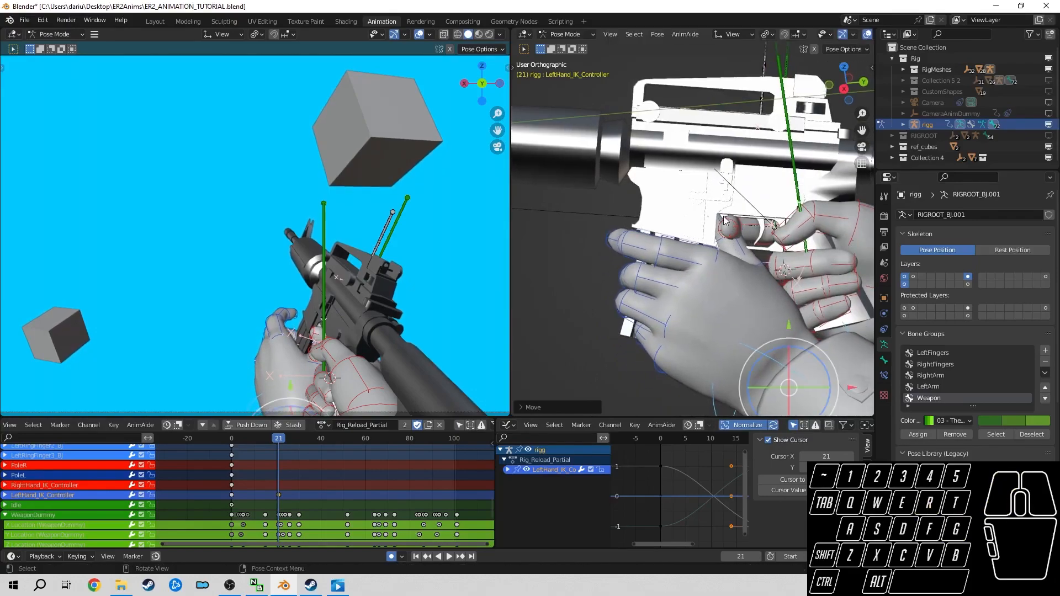
- Select all left-hand finger and thumb bones and clear their transforms at frame 21
{"action": "middle_click_drag", "start_coordinate": [292, 496], "coordinate": [320, 521]}
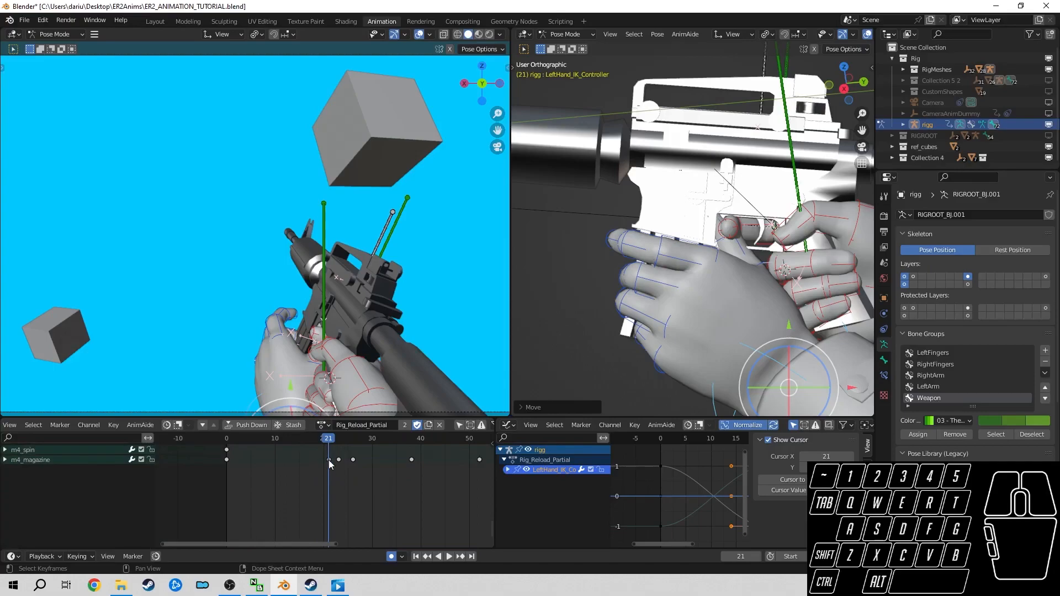
{"action": "middle_click_drag", "start_coordinate": [684, 374], "coordinate": [710, 287]}
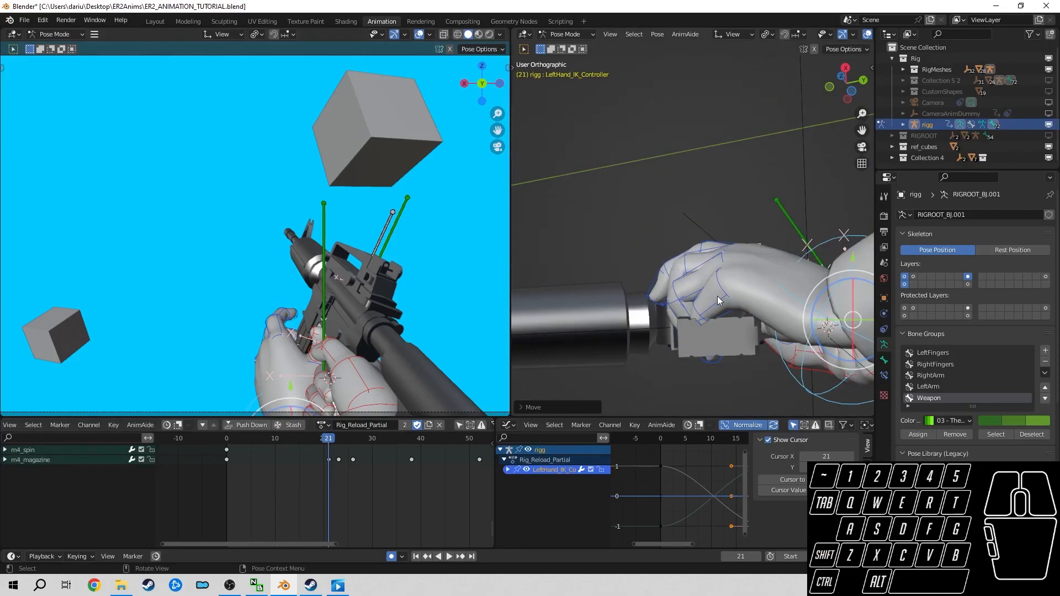
{"action": "left_click", "coordinate": [722, 300]}
{"action": "scroll", "coordinate": [51, 483], "scroll_direction": "up", "scroll_amount": 5}
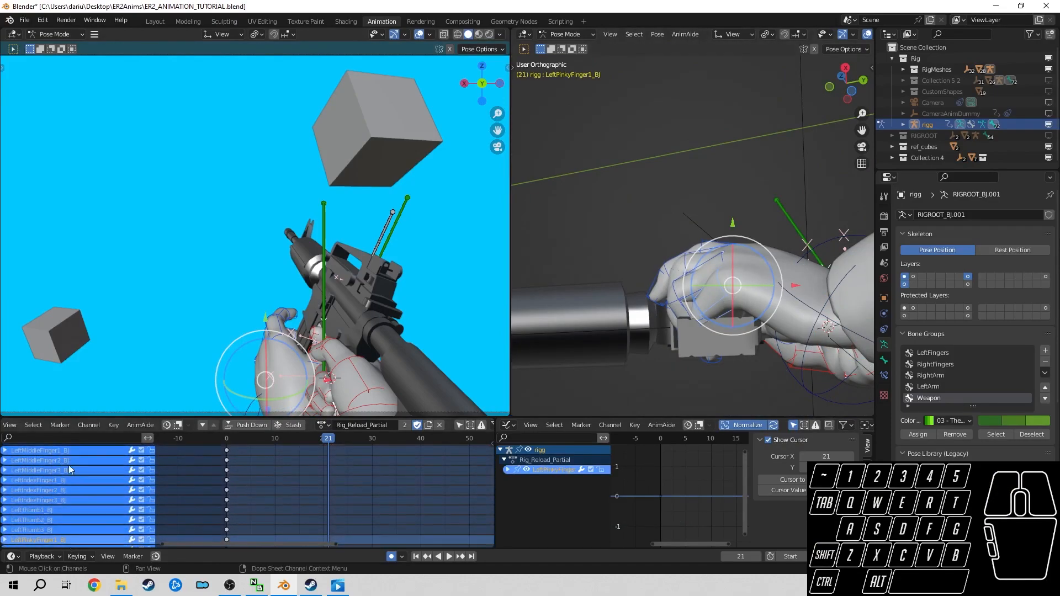
{"action": "left_click_drag", "start_coordinate": [47, 455], "coordinate": [79, 511]}
{"action": "scroll", "coordinate": [42, 480], "scroll_direction": "down", "scroll_amount": 2}
{"action": "key", "text": "b"}
{"action": "scroll", "coordinate": [57, 473], "scroll_direction": "down", "scroll_amount": 2}
{"action": "left_click_drag", "start_coordinate": [41, 479], "coordinate": [78, 510]}
{"action": "left_click", "coordinate": [656, 35]}
{"action": "mouse_move", "coordinate": [687, 57]}
{"action": "left_click", "coordinate": [793, 54]}
{"action": "middle_click_drag", "start_coordinate": [713, 263], "coordinate": [708, 253], "text": "shift"}
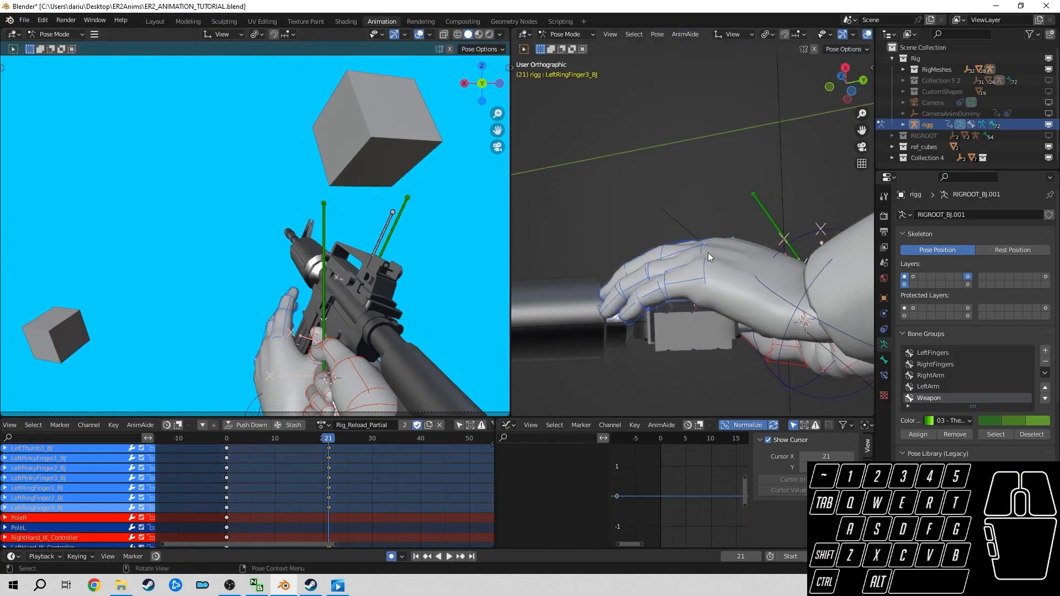
- Shift the left-hand IK controller closer to the side of the magazine at frame 21
{"action": "left_click", "coordinate": [835, 231]}
{"action": "key", "text": "g"}
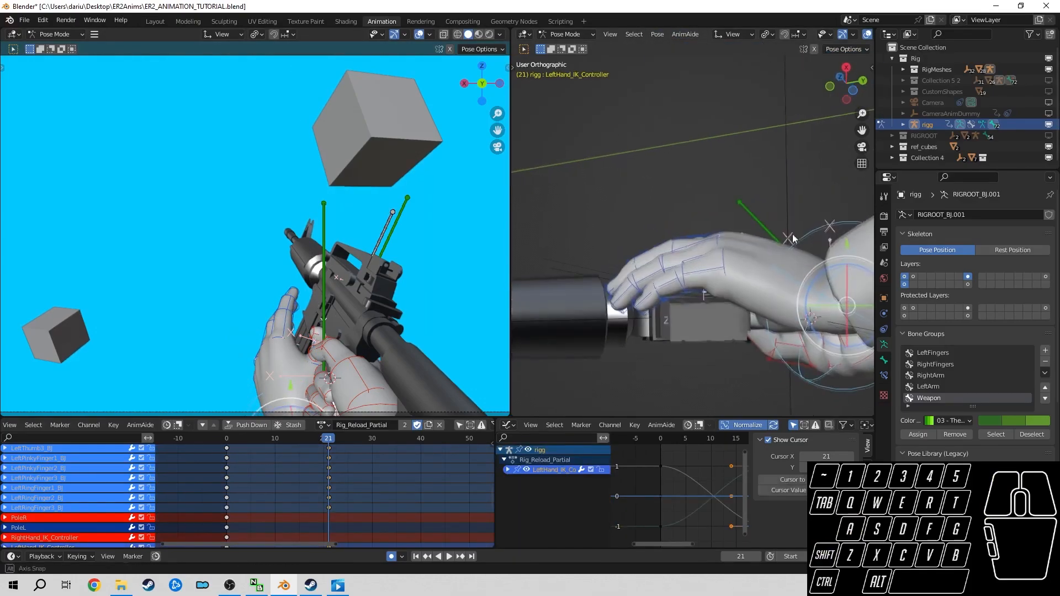
{"action": "right_click", "coordinate": [732, 240]}
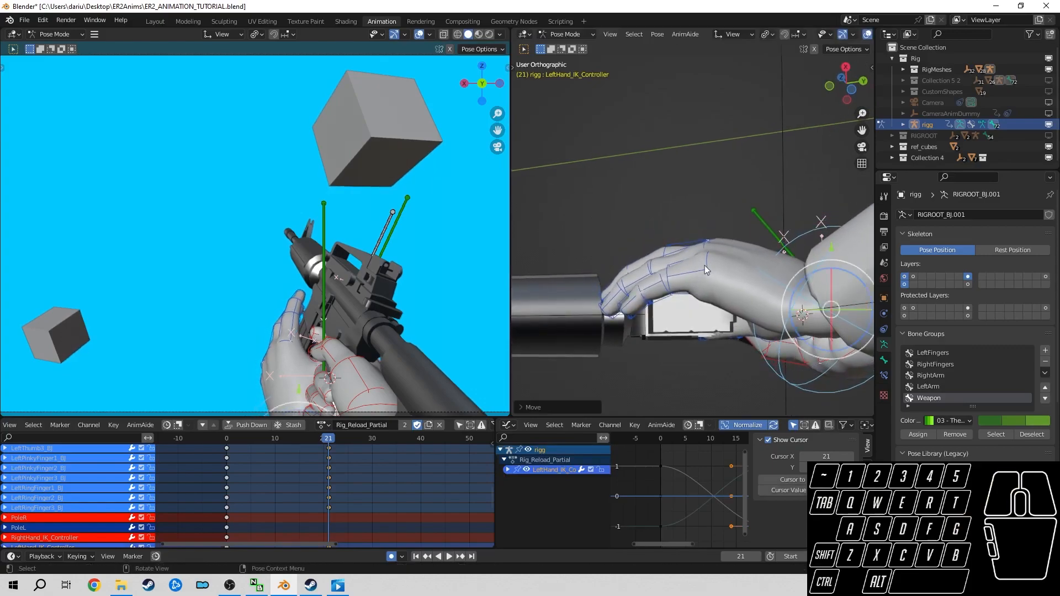
- Select the left pinky's base bone and switch the transform orientation to Gimbal
{"action": "left_click", "coordinate": [702, 284]}
{"action": "middle_click_drag", "start_coordinate": [681, 268], "coordinate": [690, 268], "text": "shift"}
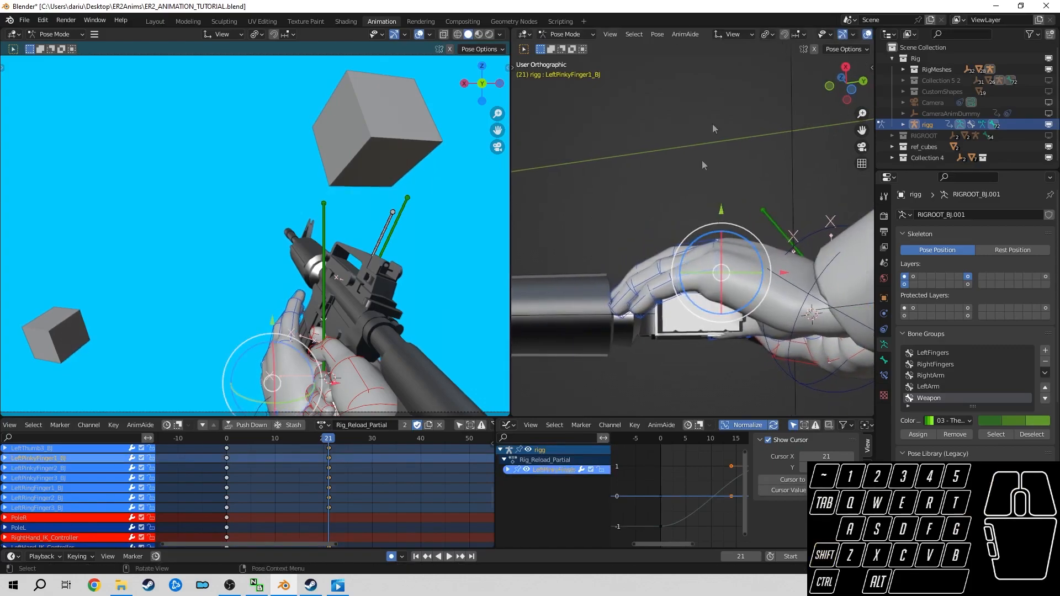
{"action": "left_click", "coordinate": [726, 35]}
{"action": "middle_click_drag", "start_coordinate": [640, 296], "coordinate": [678, 281]}
{"action": "left_click", "coordinate": [654, 291]}
{"action": "left_click", "coordinate": [744, 247]}
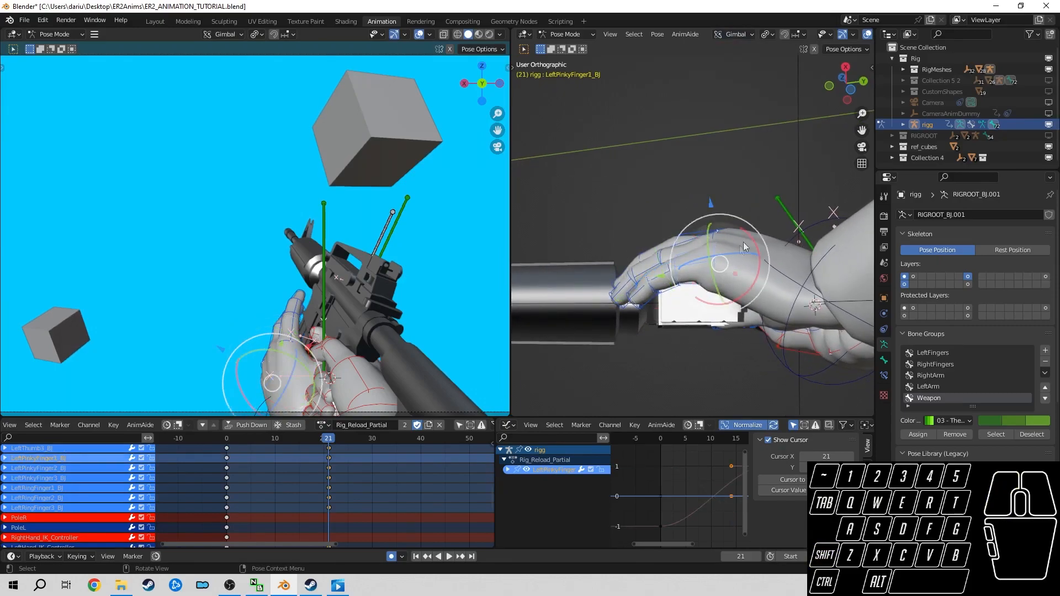
- Rotate the left hand's finger joints, from the pinky to the index finger, to begin shaping the grip
{"action": "left_click_drag", "start_coordinate": [761, 245], "coordinate": [761, 247]}
{"action": "mouse_move", "coordinate": [761, 248]}
{"action": "middle_mouse_down"}
{"action": "mouse_move", "coordinate": [720, 306]}
{"action": "mouse_move", "coordinate": [754, 248]}
{"action": "middle_mouse_up"}
{"action": "left_click", "coordinate": [709, 296]}
{"action": "left_click_drag", "start_coordinate": [770, 246], "coordinate": [763, 250]}
{"action": "middle_click_drag", "start_coordinate": [762, 254], "coordinate": [723, 298]}
{"action": "left_click", "coordinate": [723, 298]}
{"action": "mouse_move", "coordinate": [724, 297]}
{"action": "middle_mouse_down"}
{"action": "mouse_move", "coordinate": [775, 243]}
{"action": "mouse_move", "coordinate": [734, 298]}
{"action": "middle_mouse_up"}
{"action": "left_click", "coordinate": [734, 298]}
{"action": "left_click_drag", "start_coordinate": [737, 301], "coordinate": [722, 292]}
{"action": "middle_click_drag", "start_coordinate": [723, 293], "coordinate": [734, 249]}
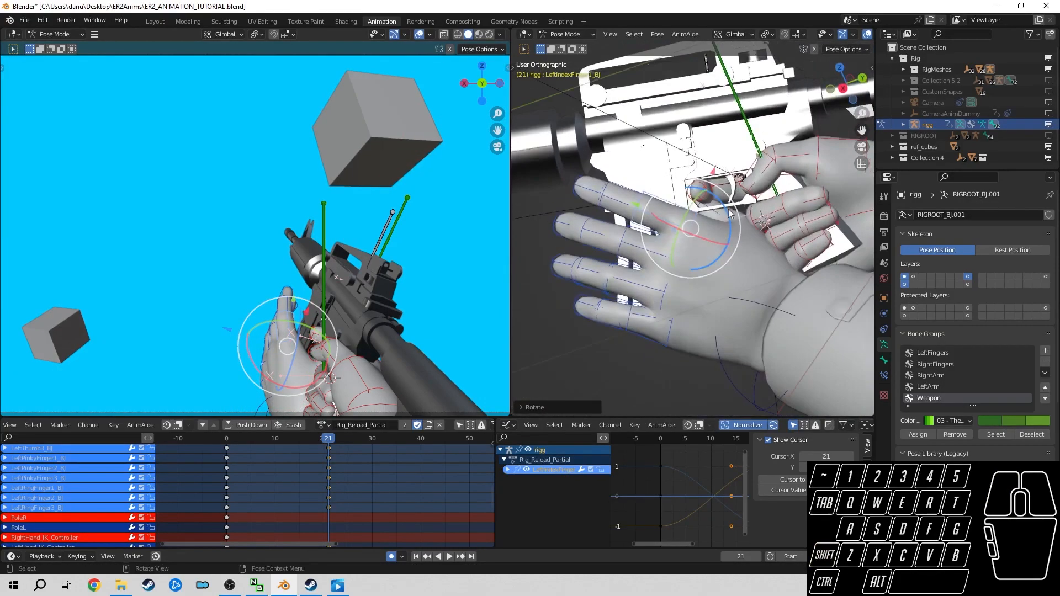
{"action": "left_click_drag", "start_coordinate": [723, 237], "coordinate": [717, 234]}
{"action": "middle_click_drag", "start_coordinate": [717, 235], "coordinate": [709, 265]}
{"action": "left_click", "coordinate": [701, 323]}
{"action": "left_click", "coordinate": [707, 295]}
{"action": "left_click_drag", "start_coordinate": [715, 326], "coordinate": [695, 351]}
{"action": "left_click", "coordinate": [683, 330]}
{"action": "left_click", "coordinate": [731, 349]}
- Reposition and rotate the left-hand IK controller so the palm rests against the magazine
{"action": "middle_click_drag", "start_coordinate": [731, 349], "coordinate": [764, 193]}
{"action": "key", "text": "g"}
{"action": "left_click", "coordinate": [643, 171]}
{"action": "key", "text": "g"}
{"action": "left_click", "coordinate": [717, 221]}
{"action": "middle_click_drag", "start_coordinate": [717, 221], "coordinate": [742, 166]}
{"action": "key", "text": "g"}
{"action": "left_click", "coordinate": [752, 246]}
{"action": "key", "text": "g"}
{"action": "middle_click_drag", "start_coordinate": [691, 213], "coordinate": [724, 302]}
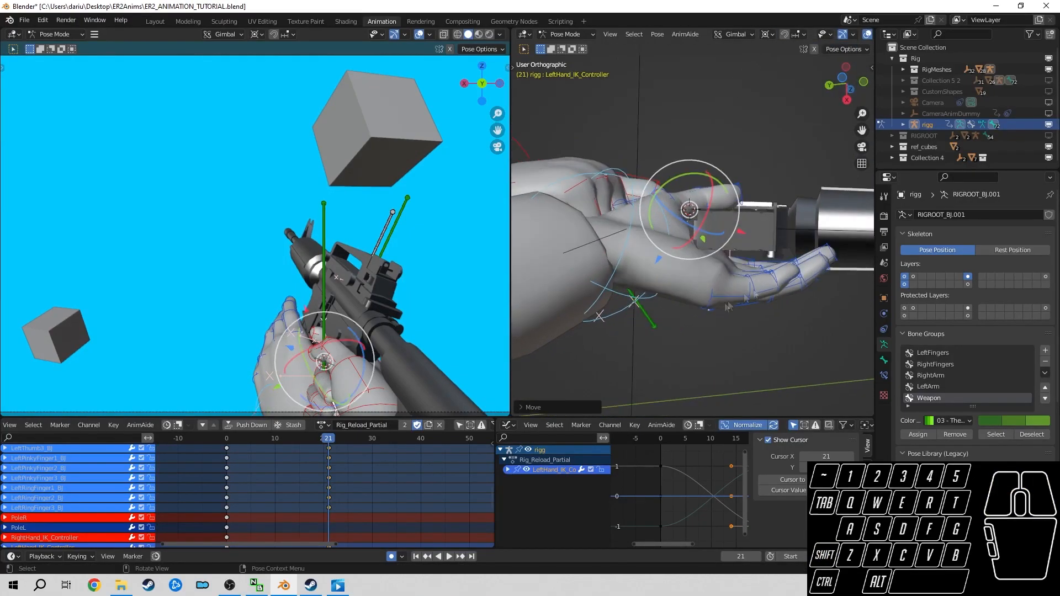
{"action": "key", "text": "r"}
{"action": "left_click", "coordinate": [746, 243]}
- Rotate the left hand's individual finger joints to curl them around the magazine at frame 21
{"action": "middle_click_drag", "start_coordinate": [745, 244], "coordinate": [737, 188]}
{"action": "left_click", "coordinate": [676, 238]}
{"action": "left_click", "coordinate": [701, 232]}
{"action": "left_click", "coordinate": [709, 218]}
{"action": "left_click", "coordinate": [676, 180]}
{"action": "left_click_drag", "start_coordinate": [742, 184], "coordinate": [739, 188]}
{"action": "left_click_drag", "start_coordinate": [704, 140], "coordinate": [703, 144]}
{"action": "middle_click_drag", "start_coordinate": [703, 145], "coordinate": [691, 126]}
{"action": "left_click", "coordinate": [635, 244]}
{"action": "left_click_drag", "start_coordinate": [691, 125], "coordinate": [690, 137]}
{"action": "middle_click_drag", "start_coordinate": [690, 137], "coordinate": [757, 167]}
{"action": "left_click_drag", "start_coordinate": [757, 167], "coordinate": [756, 169]}
{"action": "left_click_drag", "start_coordinate": [642, 169], "coordinate": [641, 170]}
{"action": "left_click", "coordinate": [654, 237]}
{"action": "middle_click_drag", "start_coordinate": [641, 170], "coordinate": [624, 245]}
{"action": "left_click_drag", "start_coordinate": [624, 245], "coordinate": [622, 253]}
{"action": "left_click_drag", "start_coordinate": [697, 201], "coordinate": [699, 207]}
{"action": "middle_click_drag", "start_coordinate": [699, 207], "coordinate": [718, 161]}
{"action": "left_click", "coordinate": [698, 128]}
{"action": "left_click_drag", "start_coordinate": [713, 189], "coordinate": [712, 196]}
{"action": "middle_click_drag", "start_coordinate": [712, 196], "coordinate": [759, 174]}
{"action": "left_click", "coordinate": [682, 221]}
{"action": "left_click_drag", "start_coordinate": [759, 174], "coordinate": [763, 182]}
{"action": "left_click", "coordinate": [649, 178]}
{"action": "middle_click_drag", "start_coordinate": [665, 199], "coordinate": [786, 174]}
{"action": "left_click_drag", "start_coordinate": [800, 193], "coordinate": [804, 200]}
{"action": "left_click", "coordinate": [773, 220]}
- Adjust the left pinky's base joint and the neighbouring finger joints so the grip closes on the magazine
{"action": "middle_click_drag", "start_coordinate": [773, 220], "coordinate": [723, 221]}
{"action": "left_click", "coordinate": [731, 177]}
{"action": "left_click", "coordinate": [740, 201]}
{"action": "left_click_drag", "start_coordinate": [747, 245], "coordinate": [751, 247]}
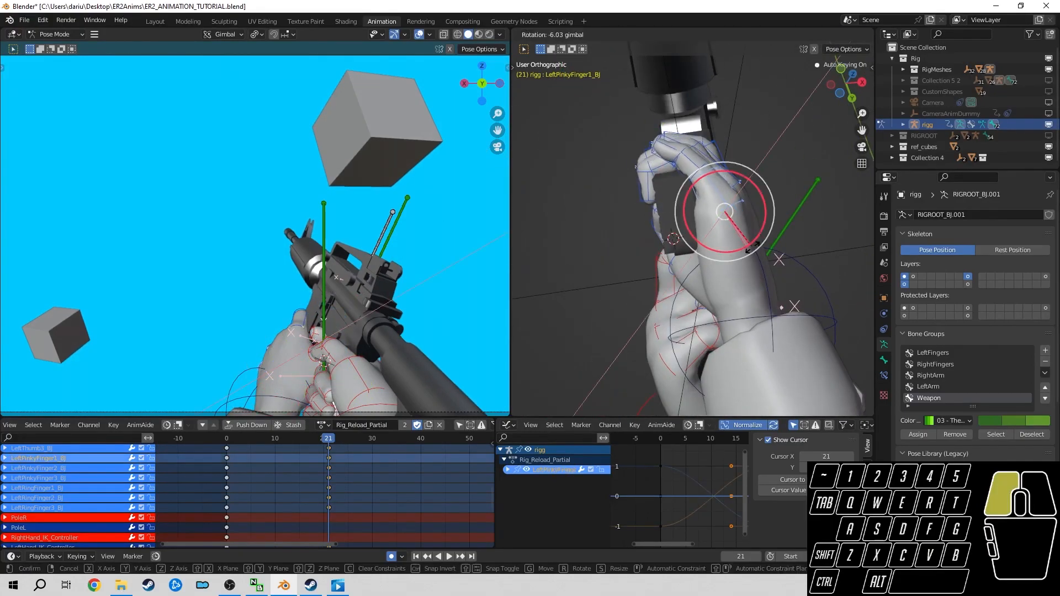
{"action": "left_click", "coordinate": [674, 165]}
{"action": "left_click_drag", "start_coordinate": [665, 204], "coordinate": [660, 209]}
{"action": "middle_click_drag", "start_coordinate": [659, 209], "coordinate": [696, 309]}
{"action": "left_click", "coordinate": [701, 320]}
{"action": "left_click_drag", "start_coordinate": [683, 338], "coordinate": [689, 346]}
{"action": "left_click", "coordinate": [731, 326]}
{"action": "middle_click_drag", "start_coordinate": [732, 320], "coordinate": [737, 179]}
{"action": "left_click", "coordinate": [734, 168]}
{"action": "left_click_drag", "start_coordinate": [746, 184], "coordinate": [748, 182]}
{"action": "middle_click_drag", "start_coordinate": [757, 190], "coordinate": [678, 325]}
- Rotate the left pinky's middle joint to fit the magazine and clear the bone selection
{"action": "left_click", "coordinate": [671, 331]}
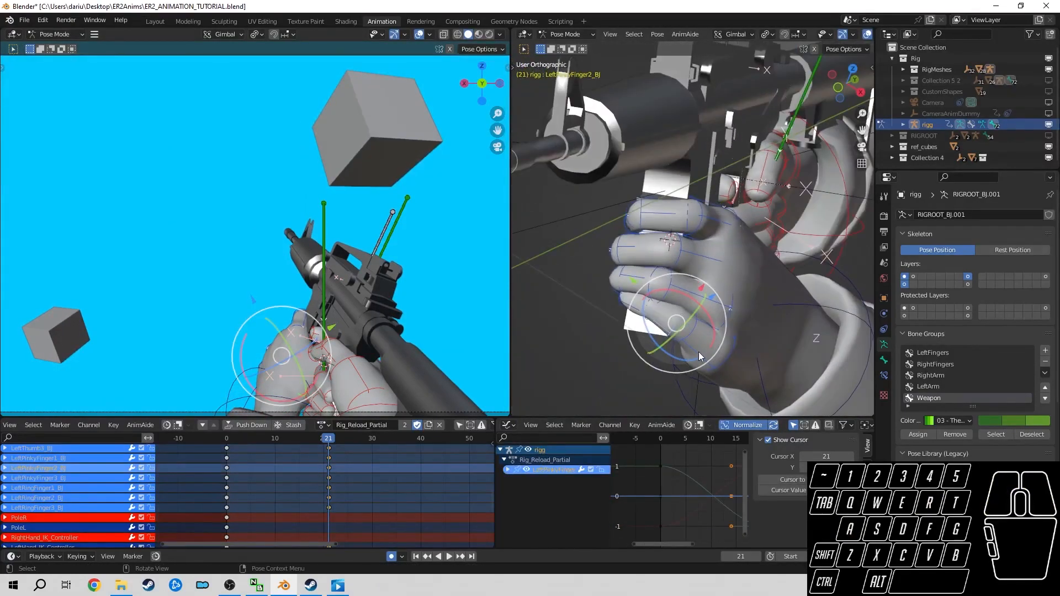
{"action": "left_click", "coordinate": [699, 352]}
{"action": "key", "text": "r"}
{"action": "key", "text": "r"}
{"action": "left_click", "coordinate": [698, 235]}
{"action": "left_click", "coordinate": [664, 320]}
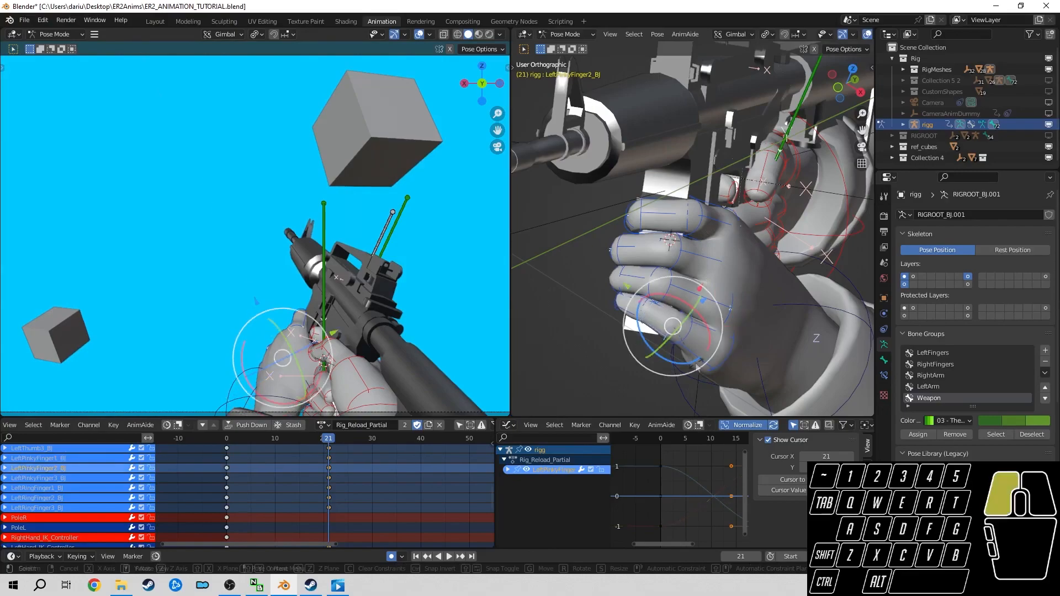
{"action": "key", "text": "a"}
{"action": "key", "text": "a"}
{"action": "middle_click_drag", "start_coordinate": [671, 309], "coordinate": [835, 230]}
{"action": "middle_click_drag", "start_coordinate": [652, 171], "coordinate": [636, 229]}
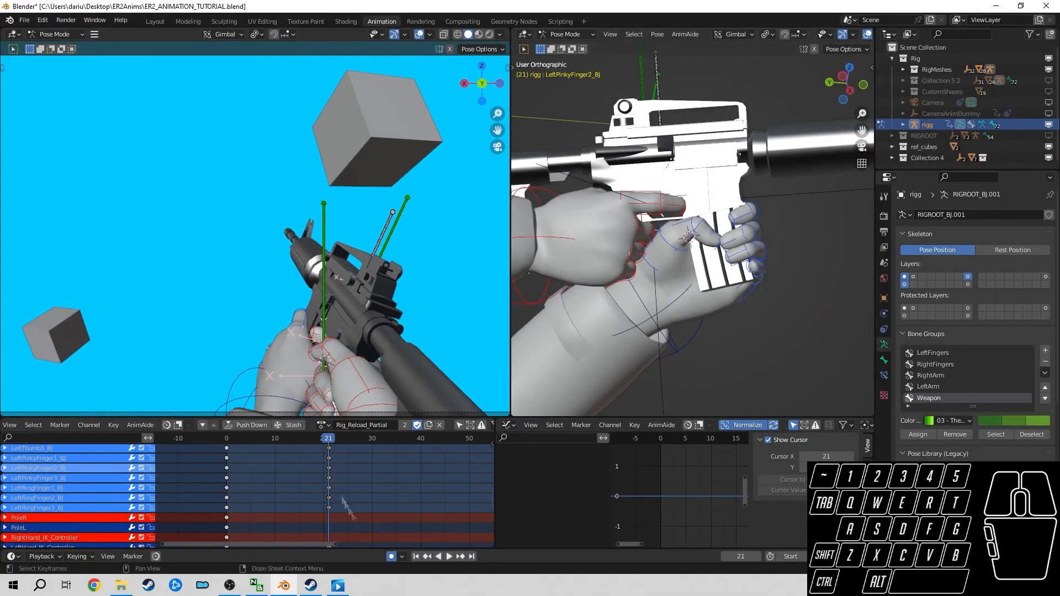
- Scrub through the reload up to frame 64 to check the left hand against the magazine's motion
{"action": "middle_click_drag", "start_coordinate": [327, 493], "coordinate": [296, 439]}
{"action": "left_click_drag", "start_coordinate": [299, 439], "coordinate": [461, 441]}
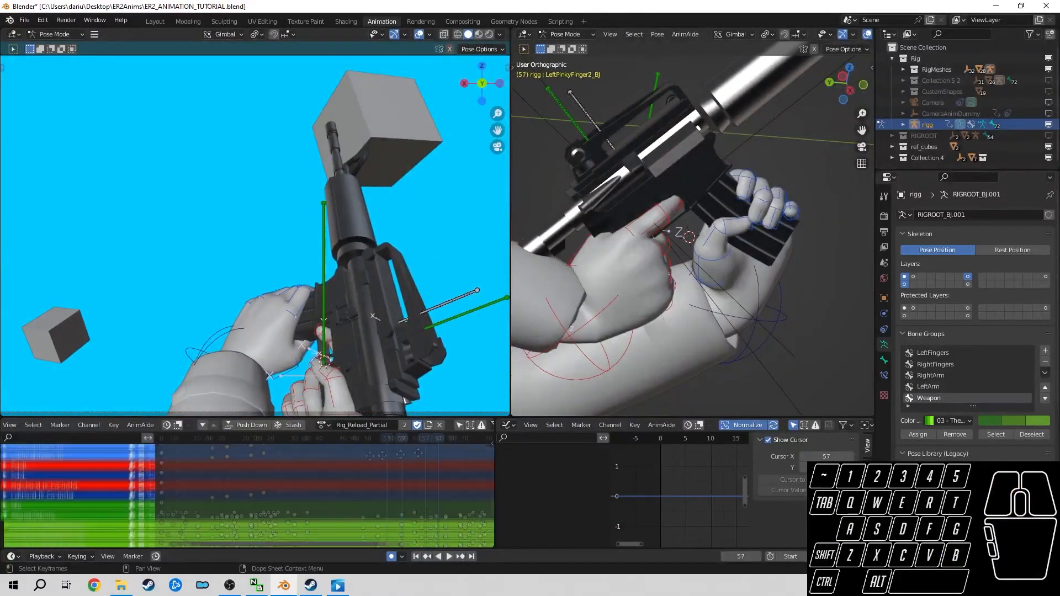
{"action": "middle_click_drag", "start_coordinate": [461, 472], "coordinate": [276, 440]}
{"action": "left_click_drag", "start_coordinate": [276, 441], "coordinate": [362, 441]}
{"action": "middle_click_drag", "start_coordinate": [362, 535], "coordinate": [353, 440]}
{"action": "left_click_drag", "start_coordinate": [353, 440], "coordinate": [445, 460]}
{"action": "key", "text": "Home"}
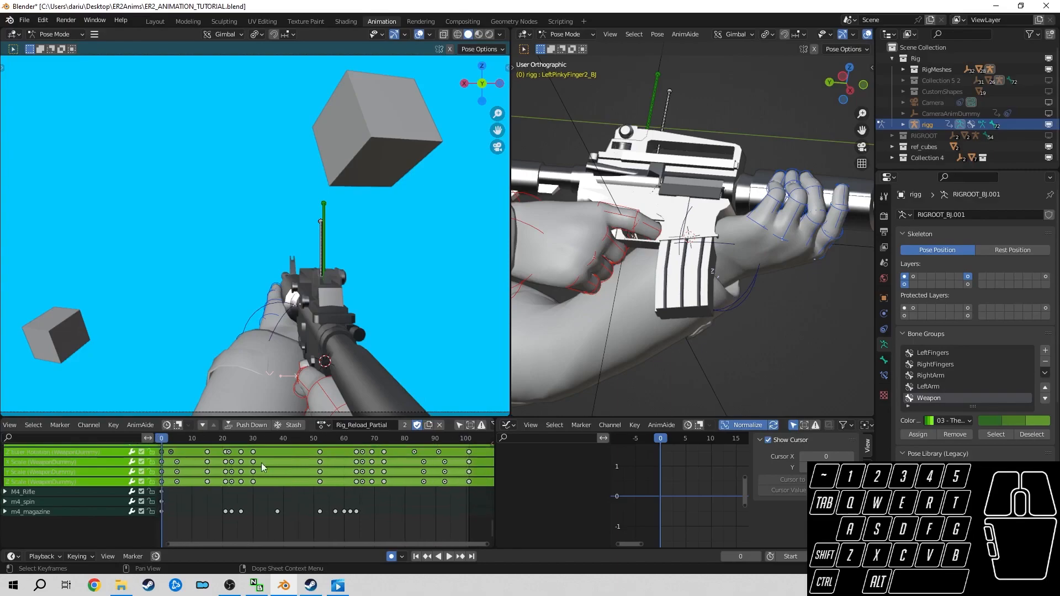
{"action": "left_click_drag", "start_coordinate": [166, 444], "coordinate": [357, 495]}
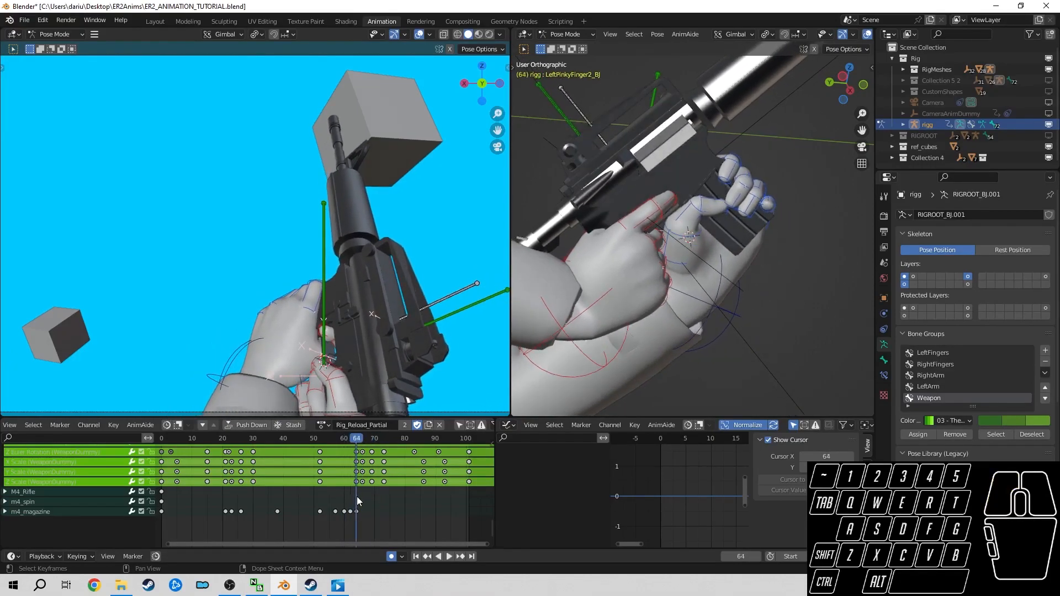
- Duplicate the left-hand controller and finger keyframes from frame 21 to frame 68
{"action": "middle_click_drag", "start_coordinate": [356, 496], "coordinate": [327, 499]}
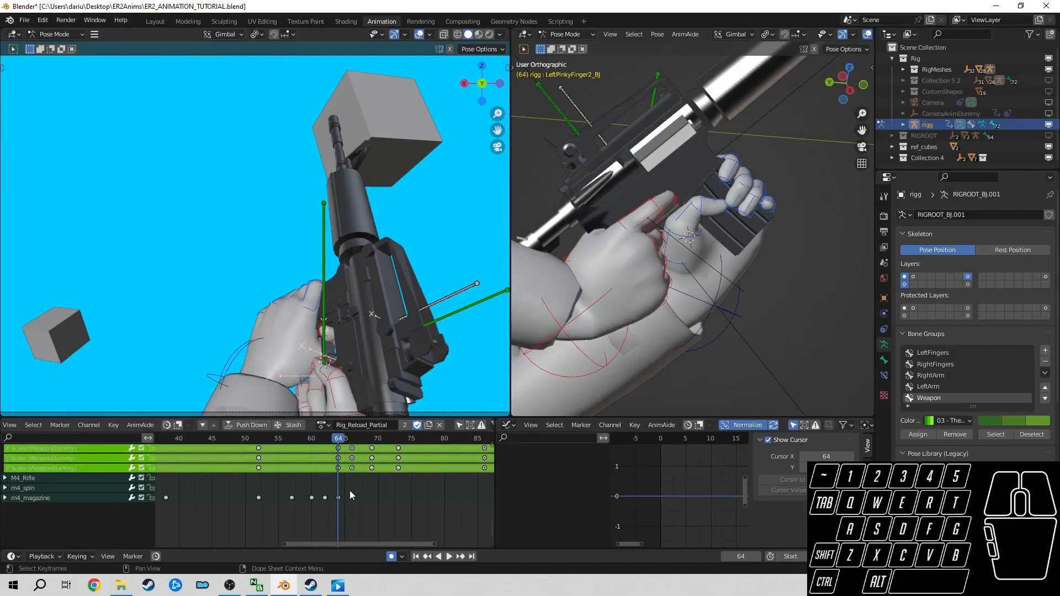
{"action": "key", "text": "Right"}
{"action": "key", "text": "Right"}
{"action": "key", "text": "Right"}
{"action": "key", "text": "Right"}
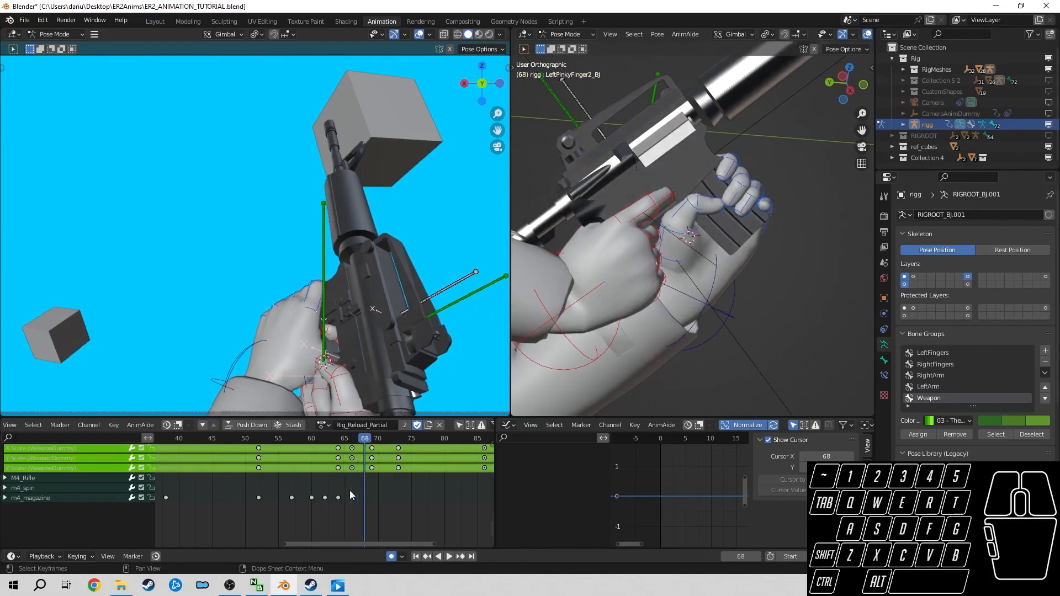
{"action": "middle_click_drag", "start_coordinate": [349, 490], "coordinate": [377, 542]}
{"action": "scroll", "coordinate": [350, 499], "scroll_direction": "down", "scroll_amount": 5}
{"action": "middle_click_drag", "start_coordinate": [327, 482], "coordinate": [303, 445]}
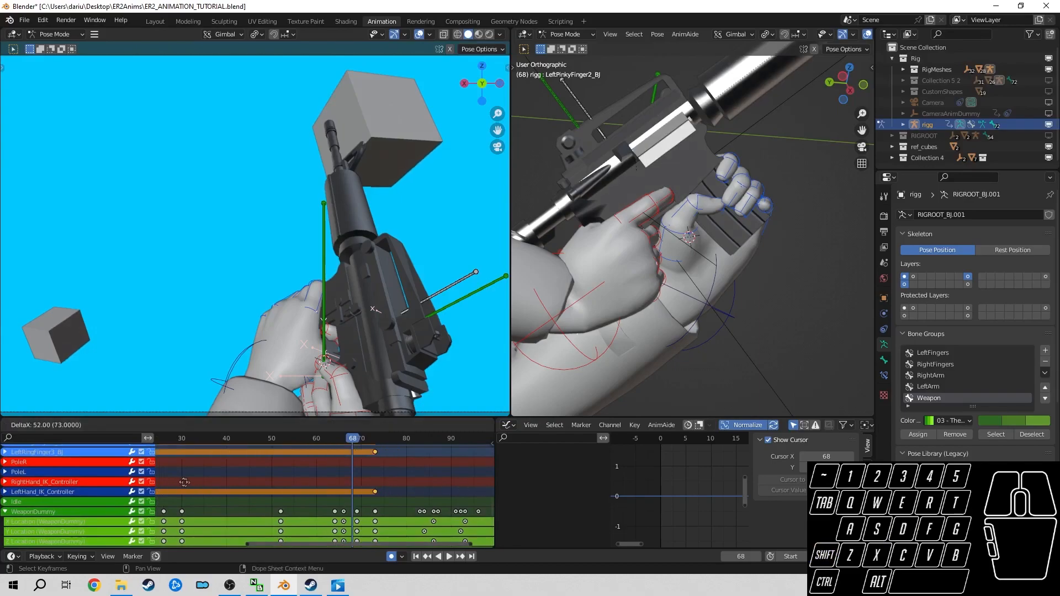
{"action": "middle_click_drag", "start_coordinate": [315, 494], "coordinate": [325, 443]}
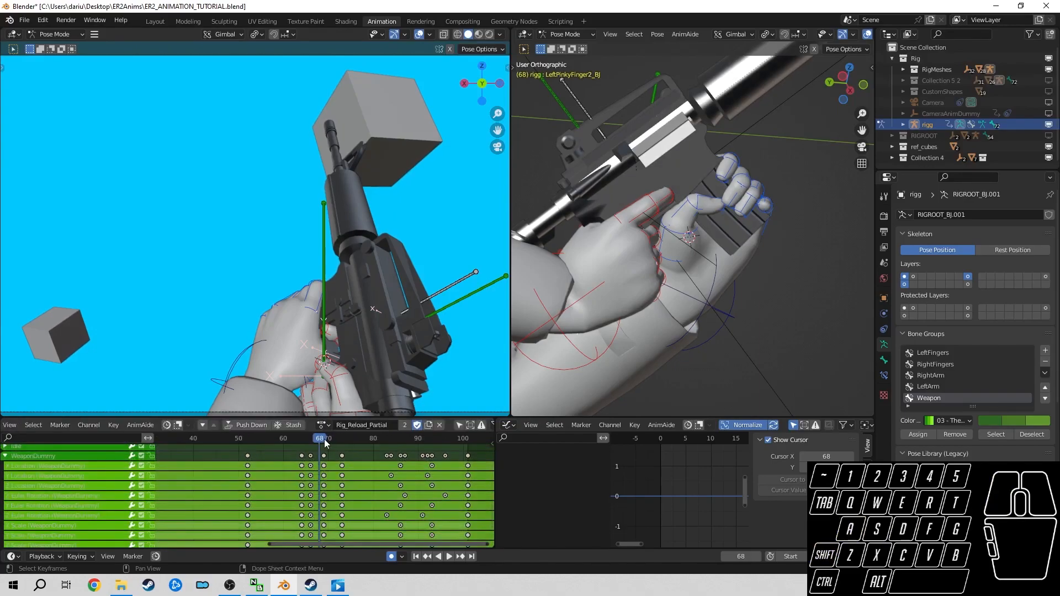
- Scrub from frame 68 to frame 83 to examine how the rifle and left hand return
{"action": "left_click_drag", "start_coordinate": [319, 439], "coordinate": [316, 461]}
{"action": "middle_click_drag", "start_coordinate": [319, 463], "coordinate": [331, 496]}
{"action": "left_click_drag", "start_coordinate": [321, 440], "coordinate": [394, 456]}
{"action": "middle_click_drag", "start_coordinate": [343, 456], "coordinate": [367, 475]}
{"action": "scroll", "coordinate": [393, 482], "scroll_direction": "down", "scroll_amount": 6}
{"action": "middle_click_drag", "start_coordinate": [237, 452], "coordinate": [329, 509]}
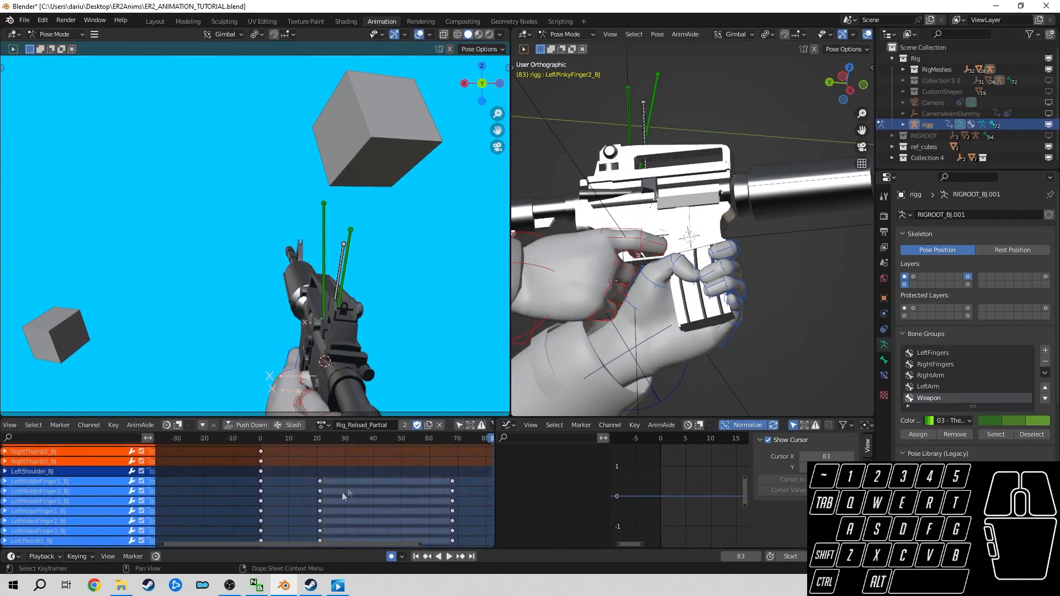
- Duplicate the left-hand finger and controller keyframes from frame 0 to frame 84
{"action": "left_click_drag", "start_coordinate": [218, 484], "coordinate": [237, 514]}
{"action": "middle_click_drag", "start_coordinate": [237, 515], "coordinate": [229, 473]}
{"action": "key", "text": "b"}
{"action": "left_click_drag", "start_coordinate": [211, 472], "coordinate": [232, 524]}
{"action": "middle_click_drag", "start_coordinate": [232, 523], "coordinate": [232, 478]}
{"action": "key", "text": "b"}
{"action": "left_click_drag", "start_coordinate": [227, 525], "coordinate": [233, 535]}
{"action": "middle_click_drag", "start_coordinate": [233, 535], "coordinate": [227, 511]}
{"action": "left_click_drag", "start_coordinate": [396, 437], "coordinate": [399, 438]}
{"action": "key", "text": "shift+d"}
{"action": "left_click", "coordinate": [194, 514]}
{"action": "middle_click_drag", "start_coordinate": [193, 518], "coordinate": [229, 471]}
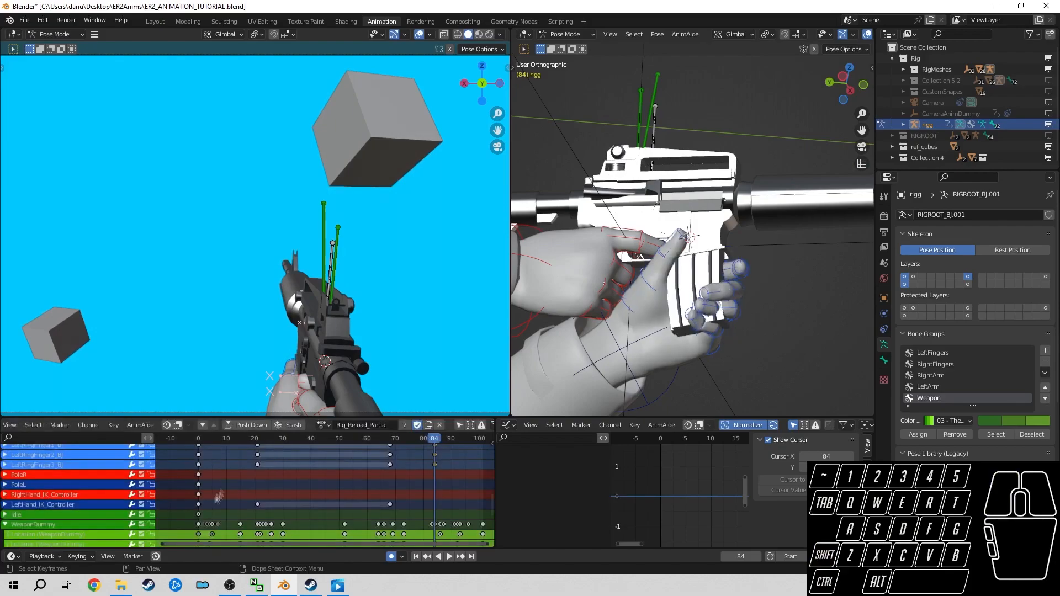
{"action": "left_click", "coordinate": [432, 519]}
- At frame 76, clear the transforms of all left finger bones to open the hand, and deselect them
{"action": "left_click_drag", "start_coordinate": [429, 439], "coordinate": [412, 458]}
{"action": "middle_click_drag", "start_coordinate": [412, 458], "coordinate": [403, 429]}
{"action": "scroll", "coordinate": [50, 485], "scroll_direction": "up", "scroll_amount": 8}
{"action": "left_click_drag", "start_coordinate": [52, 485], "coordinate": [71, 543]}
{"action": "scroll", "coordinate": [70, 525], "scroll_direction": "down", "scroll_amount": 5}
{"action": "left_click_drag", "start_coordinate": [67, 482], "coordinate": [83, 525]}
{"action": "left_click", "coordinate": [657, 34]}
{"action": "left_click", "coordinate": [788, 58]}
{"action": "key", "text": "alt+a"}
- Set the transform orientation to Normal and rotate several selected left finger bones together at frame 76
{"action": "middle_click_drag", "start_coordinate": [795, 182], "coordinate": [729, 188]}
{"action": "left_click", "coordinate": [625, 222], "text": "shift"}
{"action": "key", "text": "ctrl+z"}
{"action": "left_click", "coordinate": [621, 198], "text": "shift"}
{"action": "left_click", "coordinate": [611, 212], "text": "shift"}
{"action": "left_click", "coordinate": [607, 225], "text": "shift"}
{"action": "left_click", "coordinate": [728, 34]}
{"action": "left_click", "coordinate": [712, 92]}
{"action": "left_click_drag", "start_coordinate": [670, 196], "coordinate": [695, 196]}
- Rotate the left thumb's base joint and refine the open hand's pose at frame 76
{"action": "middle_click_drag", "start_coordinate": [695, 195], "coordinate": [789, 221]}
{"action": "left_click", "coordinate": [753, 280]}
{"action": "key", "text": "r"}
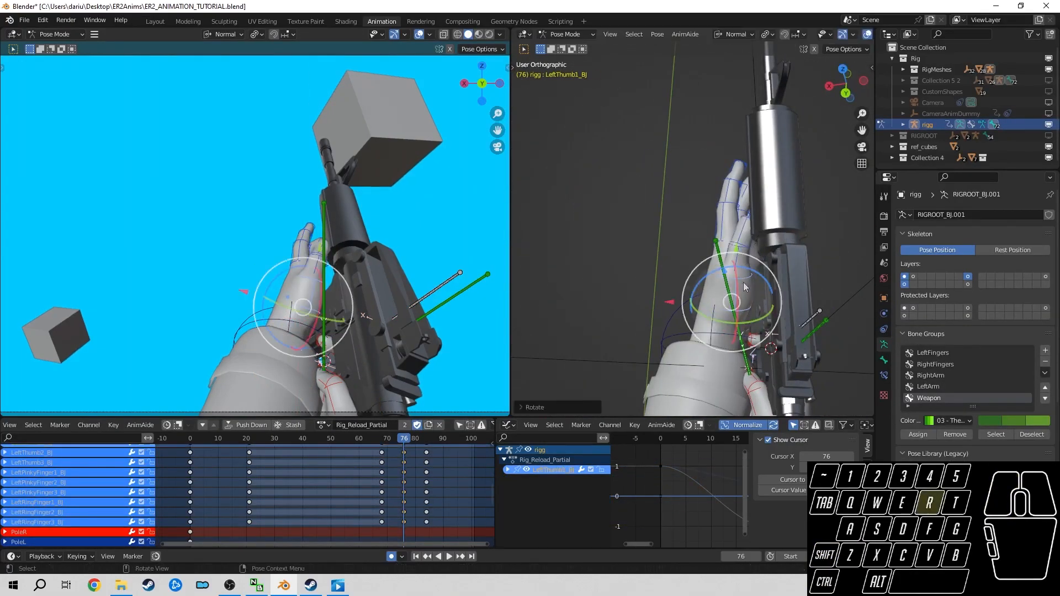
{"action": "left_click", "coordinate": [743, 269]}
{"action": "middle_click_drag", "start_coordinate": [742, 265], "coordinate": [825, 255]}
{"action": "left_click_drag", "start_coordinate": [702, 247], "coordinate": [700, 246]}
{"action": "left_click", "coordinate": [723, 218]}
{"action": "left_click_drag", "start_coordinate": [719, 208], "coordinate": [729, 216]}
- Reposition the left-hand IK controller beside the rifle at frame 76
{"action": "left_click", "coordinate": [617, 348]}
{"action": "middle_click_drag", "start_coordinate": [640, 331], "coordinate": [745, 265]}
{"action": "key", "text": "g"}
{"action": "left_click", "coordinate": [691, 223]}
- Shift the left-hand keyframes at frames 76 and 84 to frames 80 and 88
{"action": "left_click_drag", "start_coordinate": [423, 437], "coordinate": [392, 437]}
{"action": "middle_click_drag", "start_coordinate": [434, 440], "coordinate": [411, 444]}
{"action": "key", "text": "b"}
{"action": "left_click_drag", "start_coordinate": [375, 439], "coordinate": [414, 445]}
{"action": "key", "text": "g"}
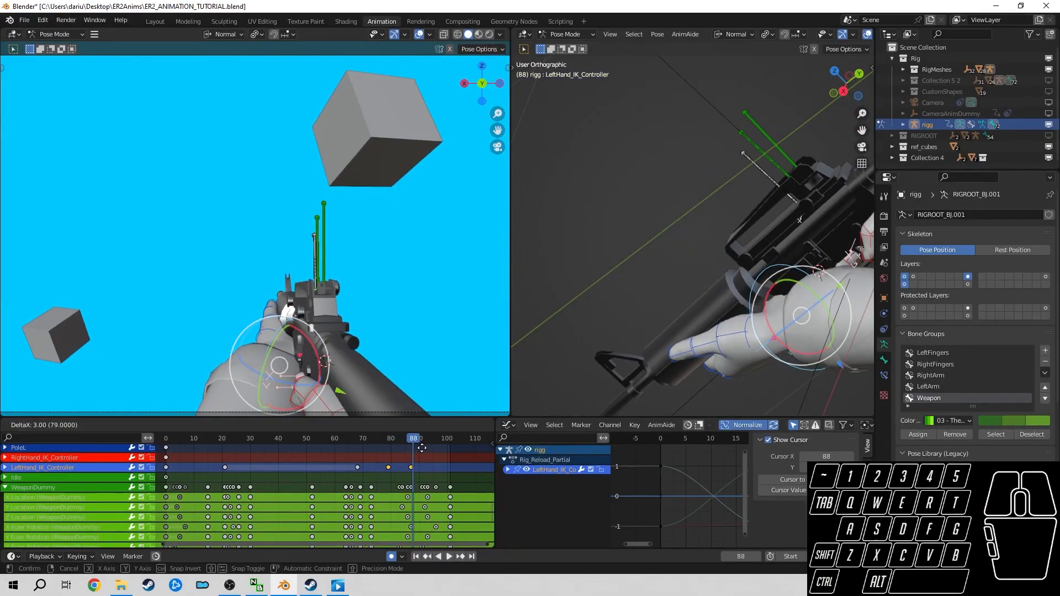
{"action": "left_click", "coordinate": [424, 448]}
- Duplicate the left-hand controller keyframe from frame 68 to frame 72 and go to frame 72
{"action": "left_click", "coordinate": [371, 440]}
{"action": "left_click", "coordinate": [359, 468]}
{"action": "key", "text": "shift+d"}
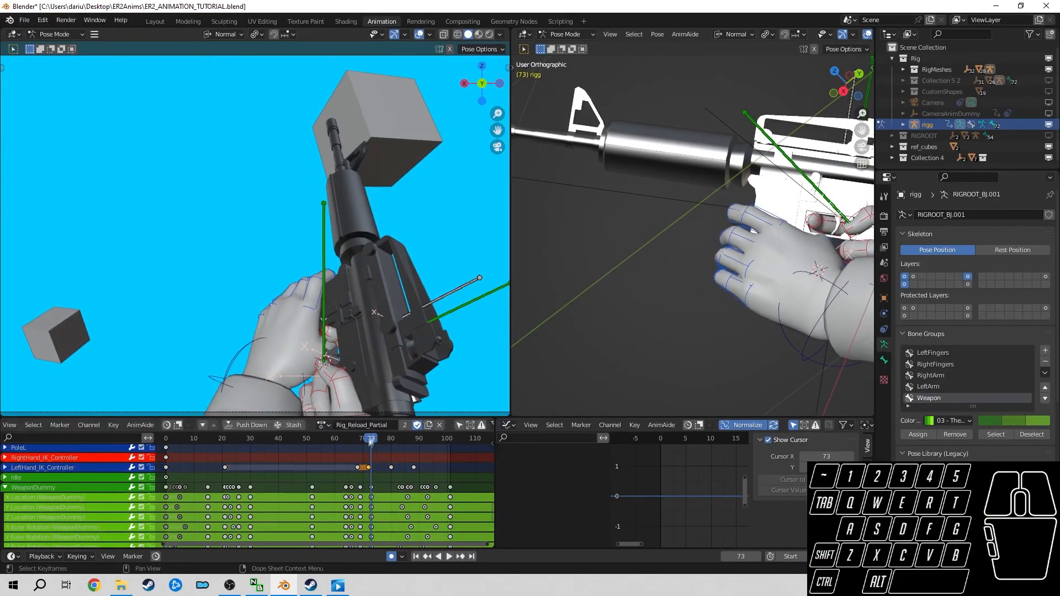
{"action": "left_click", "coordinate": [369, 442]}
- Duplicate the open-hand finger keyframes from frame 80 to frame 75
{"action": "middle_click_drag", "start_coordinate": [401, 448], "coordinate": [372, 447]}
{"action": "left_click_drag", "start_coordinate": [353, 447], "coordinate": [375, 475]}
{"action": "key", "text": "g"}
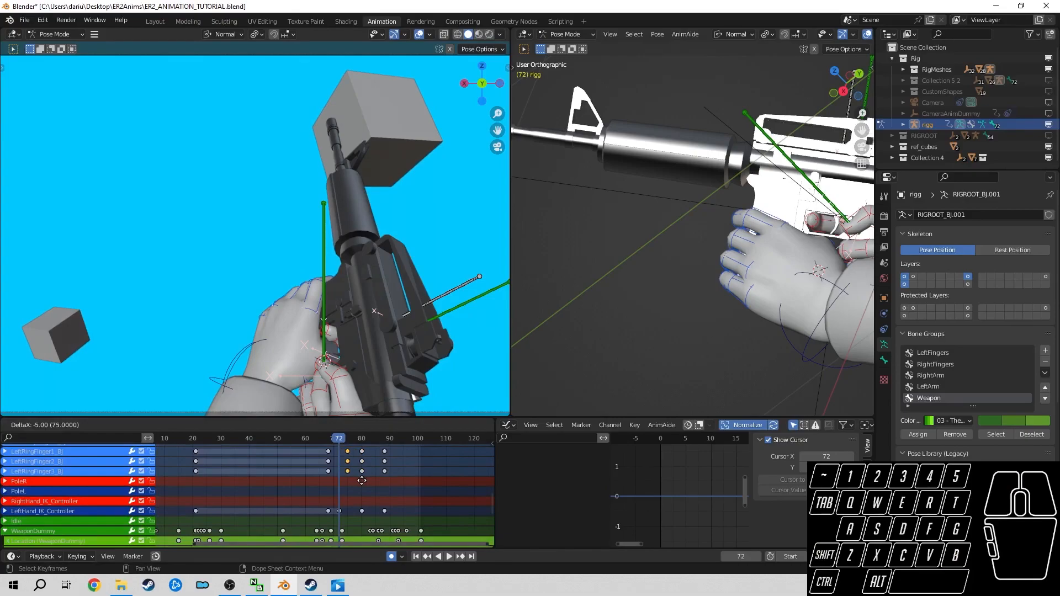
{"action": "left_click", "coordinate": [342, 513]}
- Select the left-hand IK controller and move it at frame 72
{"action": "left_click", "coordinate": [94, 511]}
{"action": "key", "text": "g"}
{"action": "left_click", "coordinate": [769, 218]}
{"action": "middle_click_drag", "start_coordinate": [718, 309], "coordinate": [656, 238]}
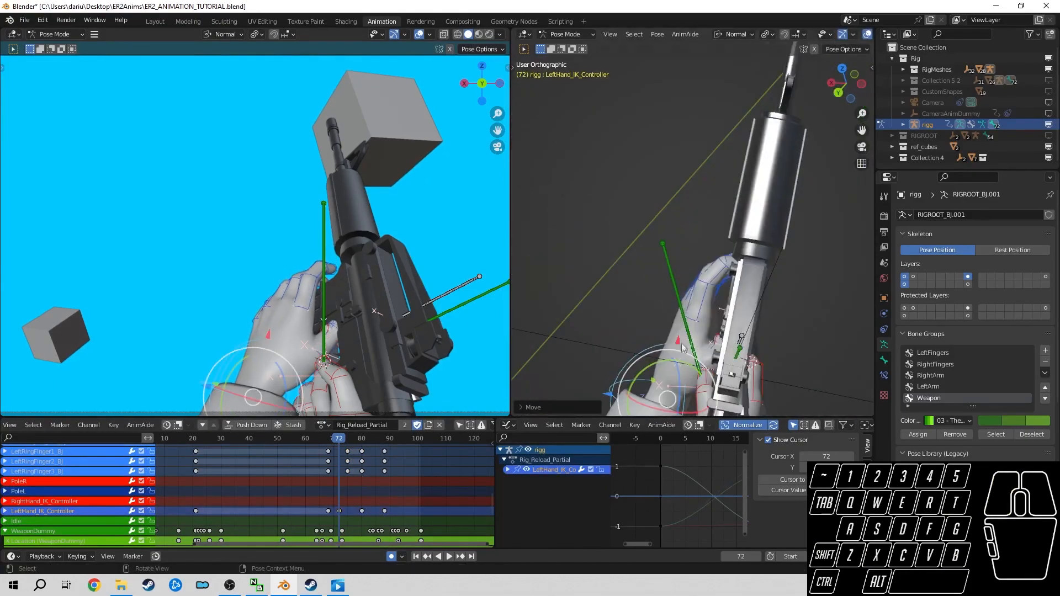
- Move the three left thumb keyframes from frame 75 to frame 72 and flip the selected bone's quaternions
{"action": "middle_click_drag", "start_coordinate": [232, 439], "coordinate": [242, 544]}
{"action": "left_click_drag", "start_coordinate": [349, 440], "coordinate": [348, 500]}
{"action": "left_click", "coordinate": [357, 507], "text": "shift"}
{"action": "left_click", "coordinate": [356, 518], "text": "shift"}
{"action": "left_click", "coordinate": [656, 34]}
{"action": "left_click", "coordinate": [686, 253]}
{"action": "middle_click_drag", "start_coordinate": [348, 500], "coordinate": [345, 379]}
{"action": "left_click", "coordinate": [78, 495]}
{"action": "middle_click_drag", "start_coordinate": [657, 309], "coordinate": [772, 276]}
{"action": "middle_click_drag", "start_coordinate": [351, 449], "coordinate": [367, 567]}
{"action": "left_click", "coordinate": [369, 495]}
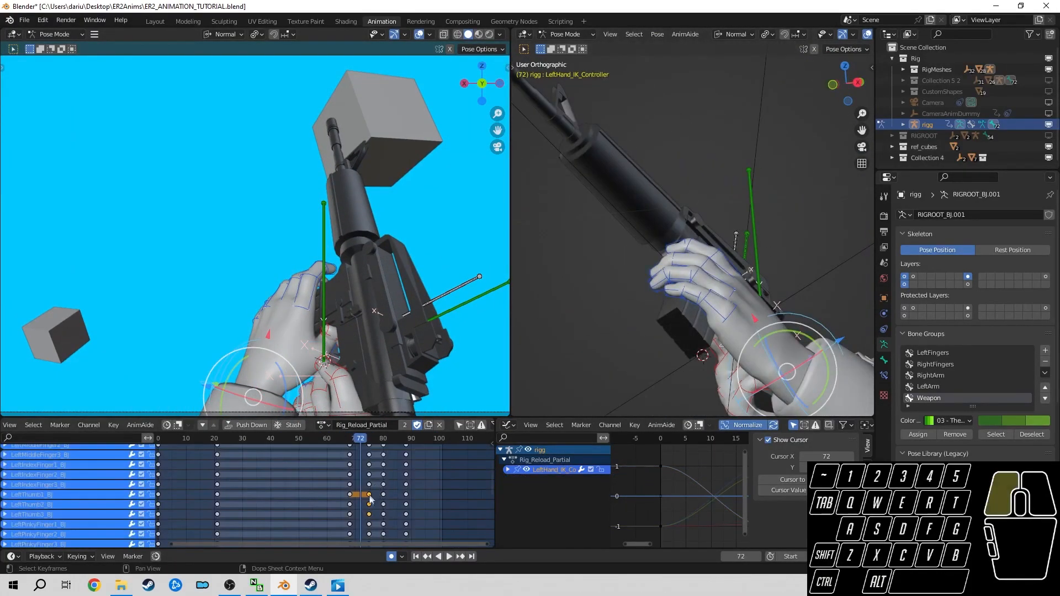
- Place the 3D cursor on the magazine, rotate and move the left-hand controller at frame 72, and play back the release
{"action": "left_click", "coordinate": [842, 324]}
{"action": "middle_click_drag", "start_coordinate": [842, 324], "coordinate": [740, 24]}
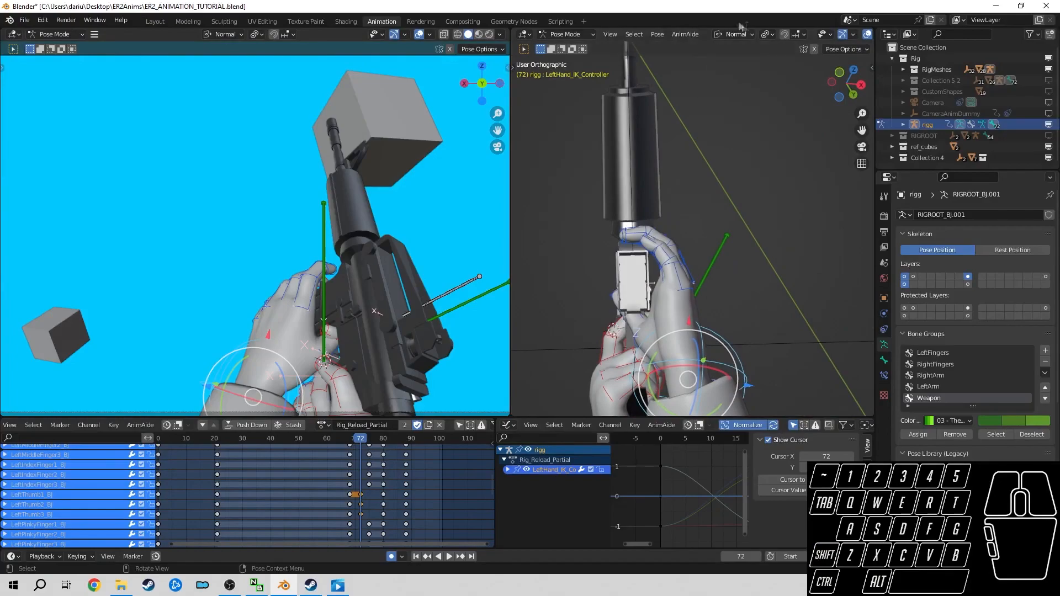
{"action": "right_click", "coordinate": [631, 269], "text": "shift"}
{"action": "key", "text": "r"}
{"action": "left_click", "coordinate": [662, 242]}
{"action": "key", "text": "g"}
{"action": "left_click", "coordinate": [657, 182]}
{"action": "middle_click_drag", "start_coordinate": [657, 155], "coordinate": [723, 194]}
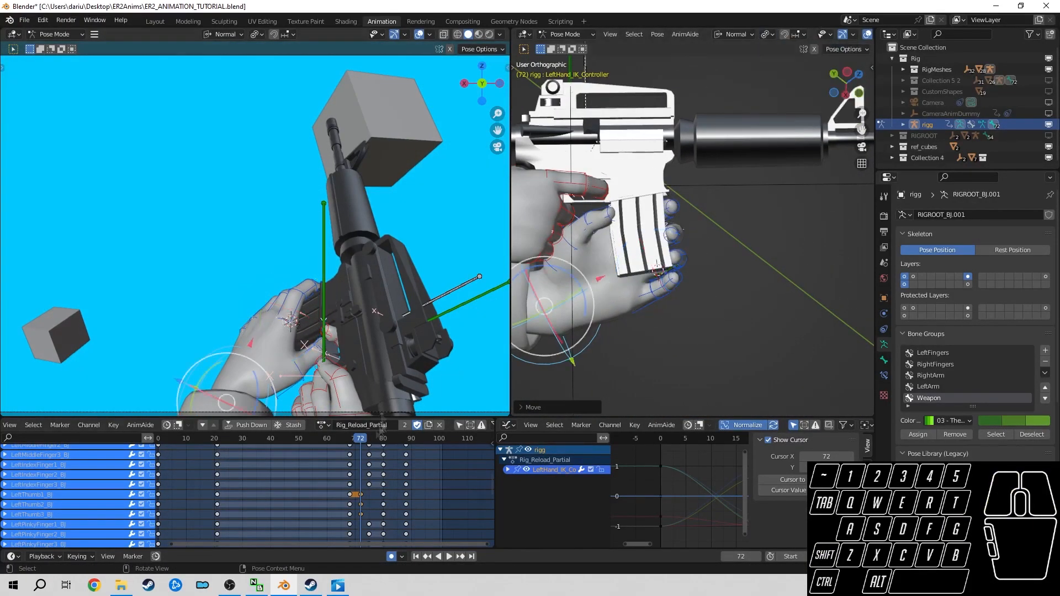
{"action": "key", "text": "space"}
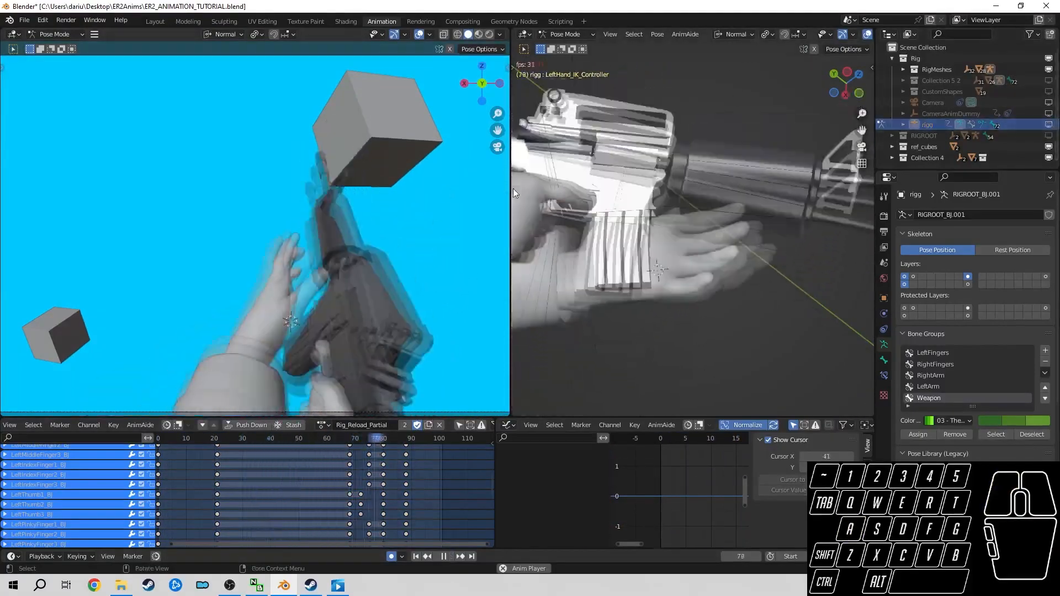
{"action": "scroll", "coordinate": [353, 480], "scroll_direction": "up", "scroll_amount": 3}
{"action": "key", "text": "space"}
- Duplicate the open-hand finger and controller keyframes to about frames 7 and 17, ahead of the magazine grab
{"action": "key", "text": "b"}
{"action": "left_click_drag", "start_coordinate": [366, 484], "coordinate": [380, 544]}
{"action": "middle_click_drag", "start_coordinate": [386, 543], "coordinate": [372, 458]}
{"action": "middle_click_drag", "start_coordinate": [372, 525], "coordinate": [493, 479]}
{"action": "left_click_drag", "start_coordinate": [257, 440], "coordinate": [315, 439]}
{"action": "key", "text": "shift+d"}
{"action": "left_click", "coordinate": [462, 474]}
{"action": "left_click", "coordinate": [316, 501], "text": "alt"}
{"action": "middle_click_drag", "start_coordinate": [329, 480], "coordinate": [356, 504]}
{"action": "key", "text": "shift+d"}
{"action": "left_click", "coordinate": [346, 501]}
- Review the reload animation from the right side view by playing and scrubbing through it
{"action": "left_click_drag", "start_coordinate": [337, 440], "coordinate": [281, 475]}
{"action": "key", "text": "space"}
{"action": "key", "text": "KP_3"}
{"action": "scroll", "coordinate": [668, 293], "scroll_direction": "down", "scroll_amount": 7}
{"action": "middle_click_drag", "start_coordinate": [668, 293], "coordinate": [792, 257], "text": "shift"}
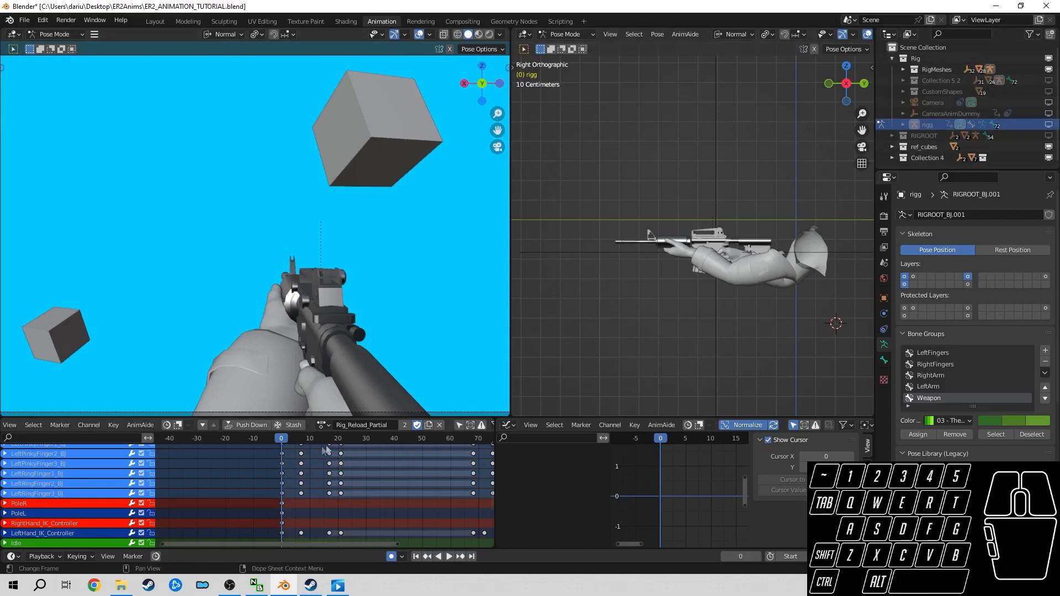
{"action": "left_click_drag", "start_coordinate": [280, 441], "coordinate": [484, 480]}
- Hide the Rig, ref_cubes and Collection 4 1 collections, keep the M4 rifle displayed, and show the RIGROOT collection
{"action": "left_click", "coordinate": [1048, 60]}
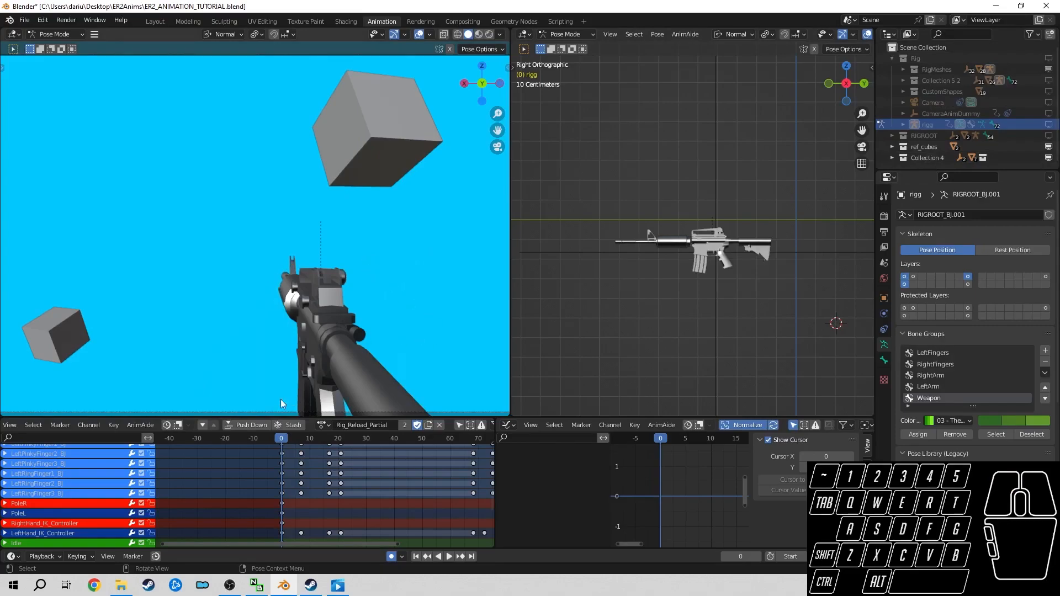
{"action": "left_click", "coordinate": [1049, 148]}
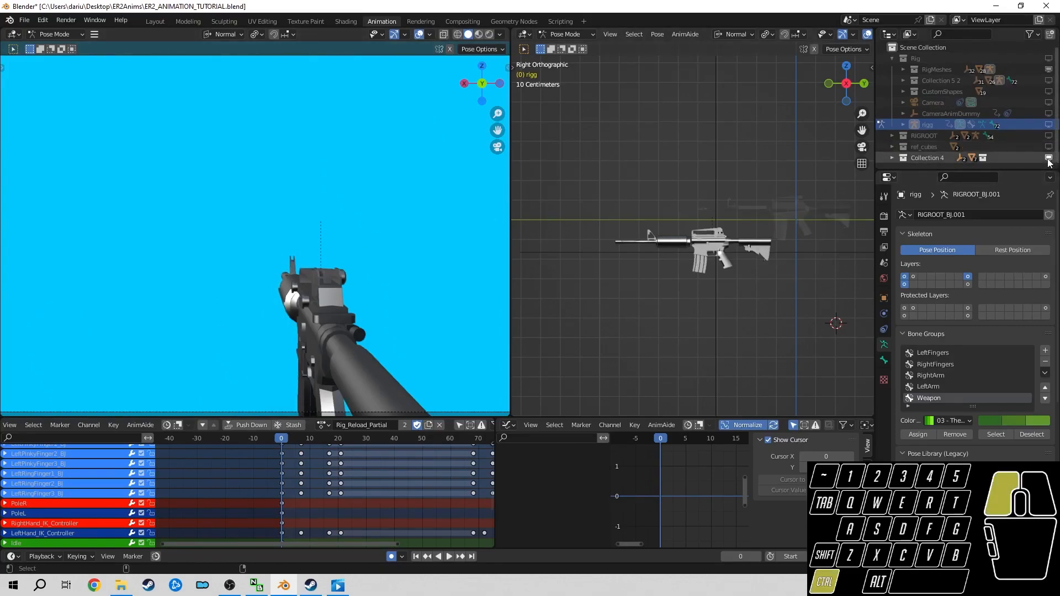
{"action": "left_click", "coordinate": [1048, 158], "text": "ctrl"}
{"action": "left_click", "coordinate": [1049, 158], "text": "ctrl"}
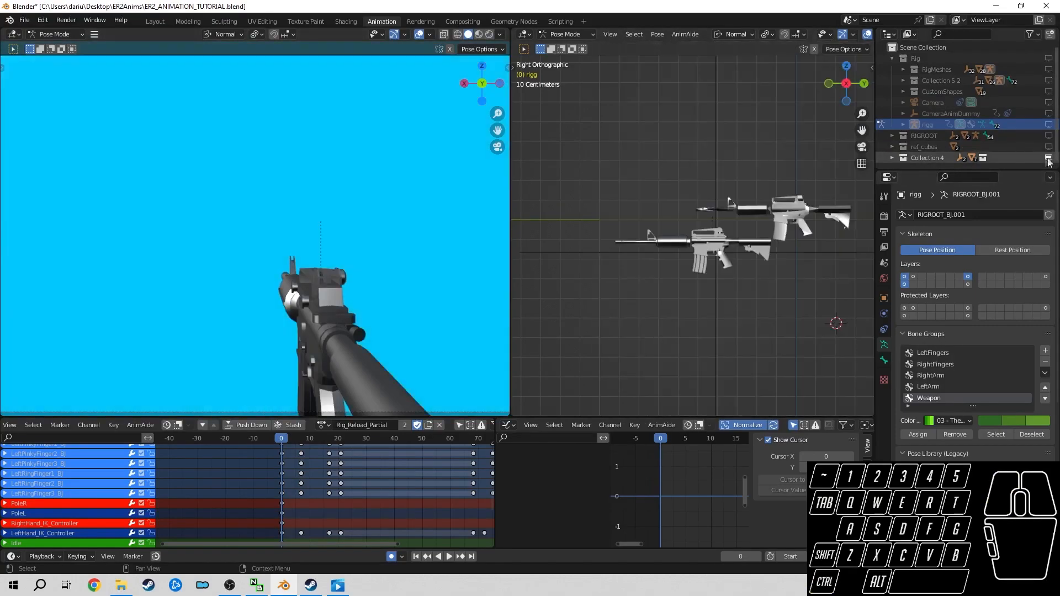
{"action": "left_click", "coordinate": [891, 158]}
{"action": "scroll", "coordinate": [889, 158], "scroll_direction": "down", "scroll_amount": 2}
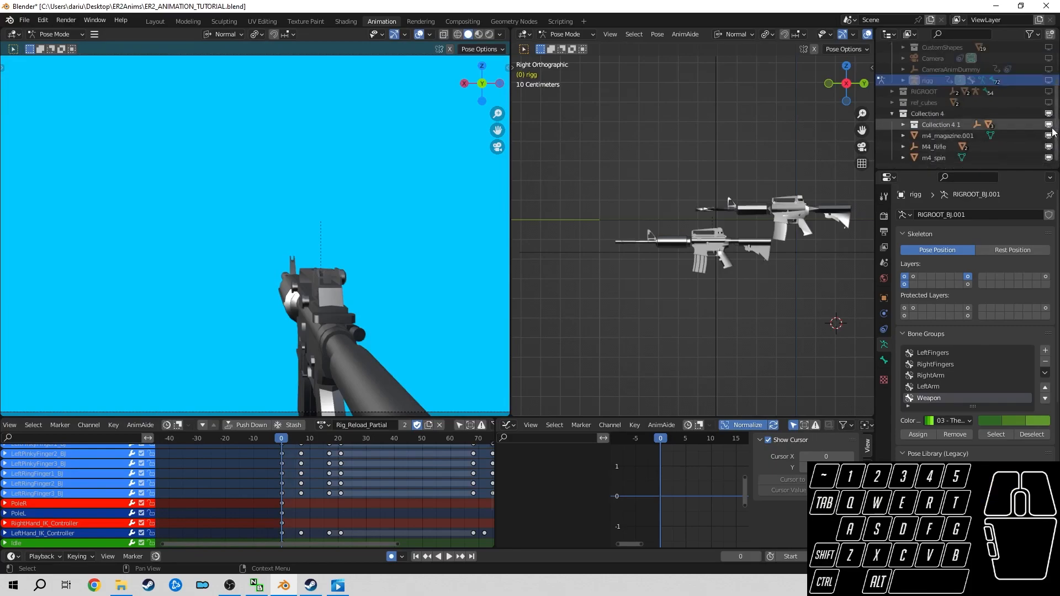
{"action": "left_click", "coordinate": [891, 114]}
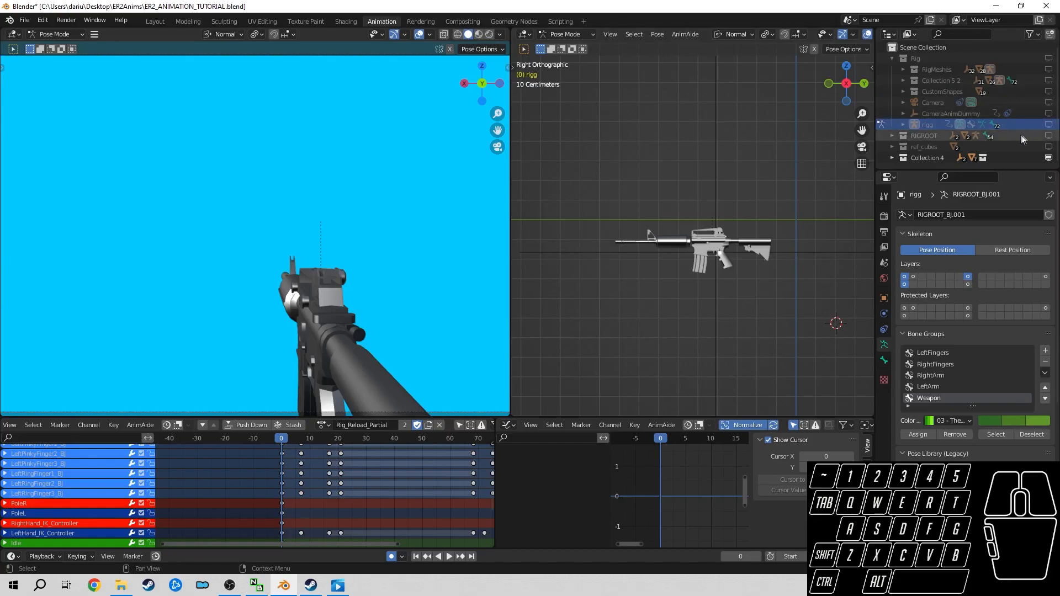
{"action": "left_click", "coordinate": [1047, 136]}
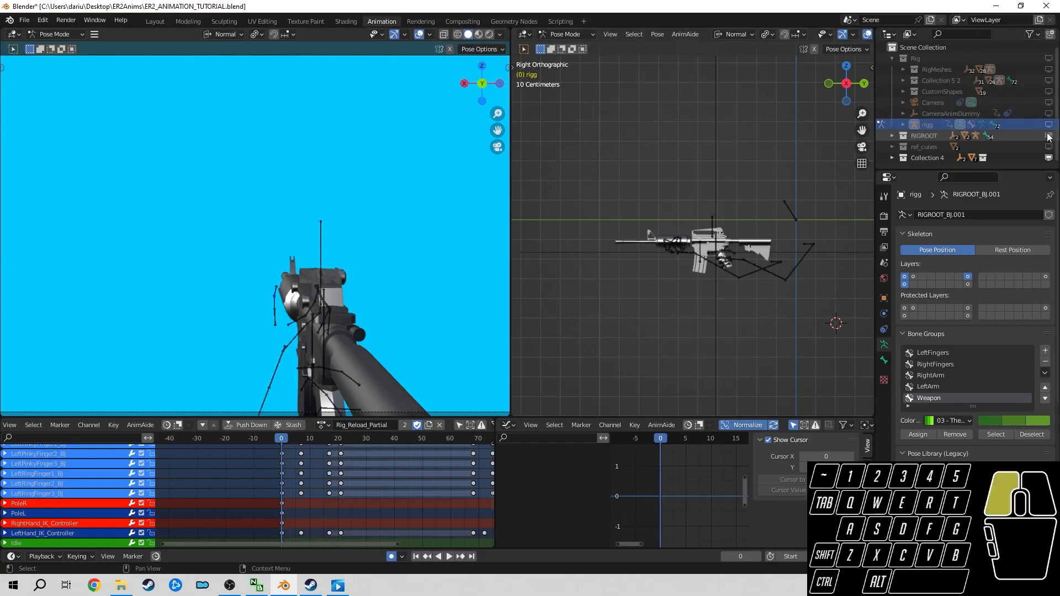
- Select the RIGROOT_BJ armature, enter Pose Mode and select all its bones
{"action": "left_click", "coordinate": [786, 277]}
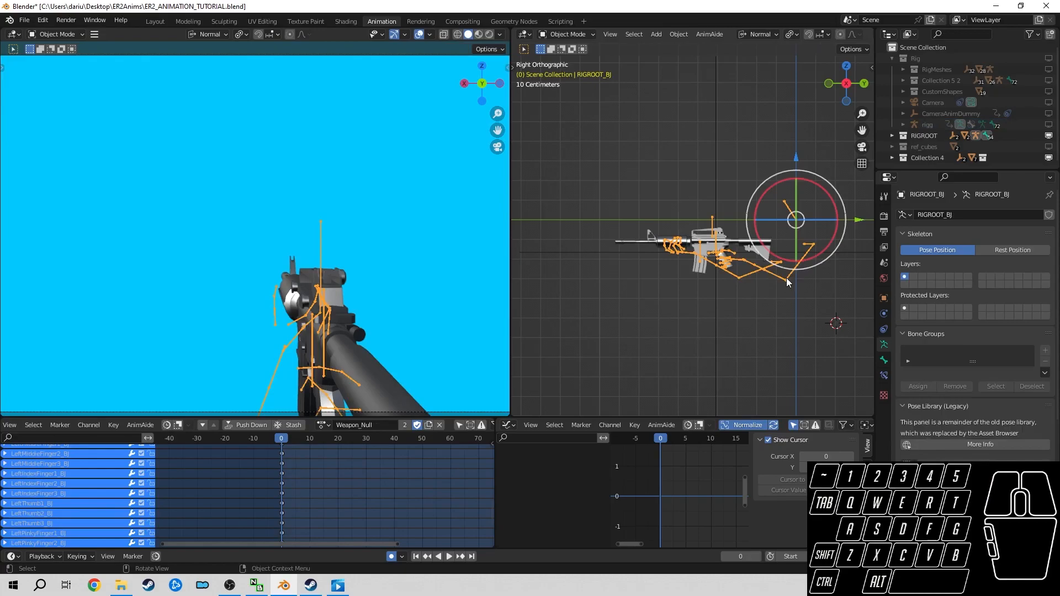
{"action": "key", "text": "ctrl+Tab"}
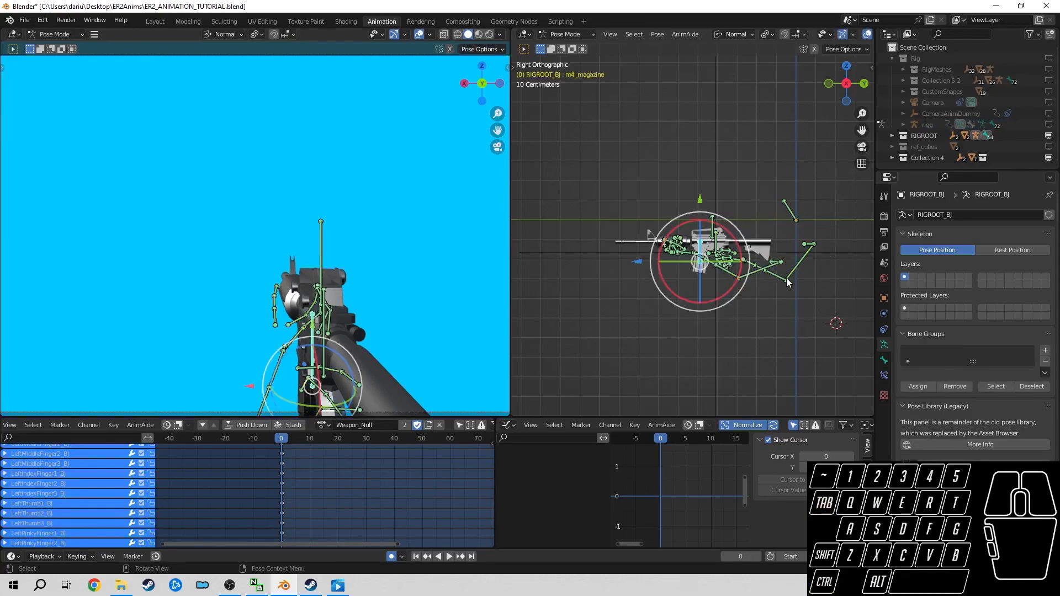
{"action": "left_click", "coordinate": [789, 209]}
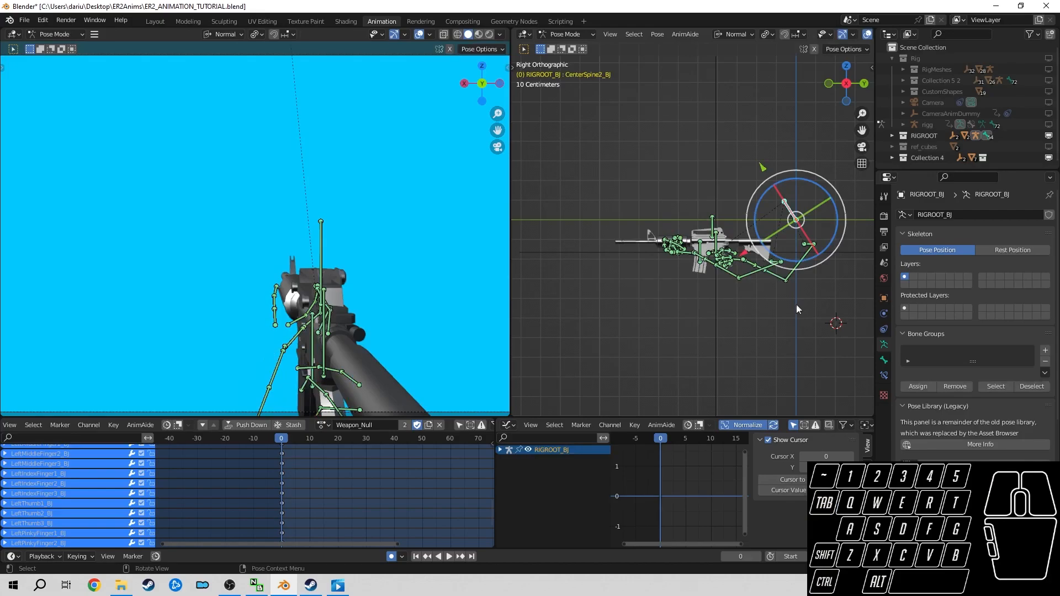
{"action": "key", "text": "a"}
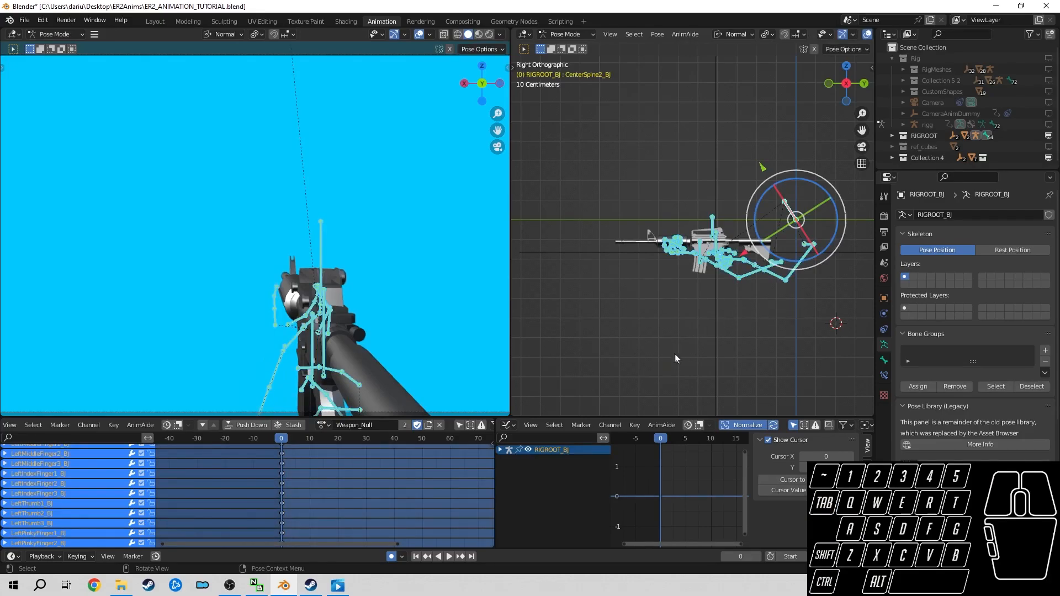
- Bake the action of the selected bones over frames 0 to 101 with Visual Keying and Clear Constraints enabled
{"action": "left_click", "coordinate": [655, 38]}
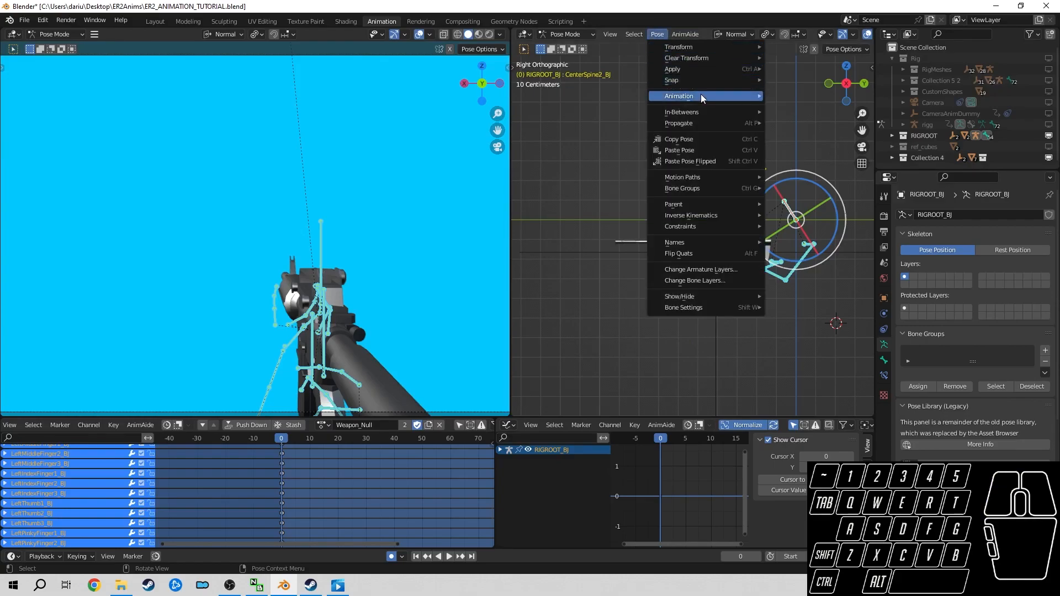
{"action": "mouse_move", "coordinate": [700, 95]}
{"action": "left_click", "coordinate": [822, 148]}
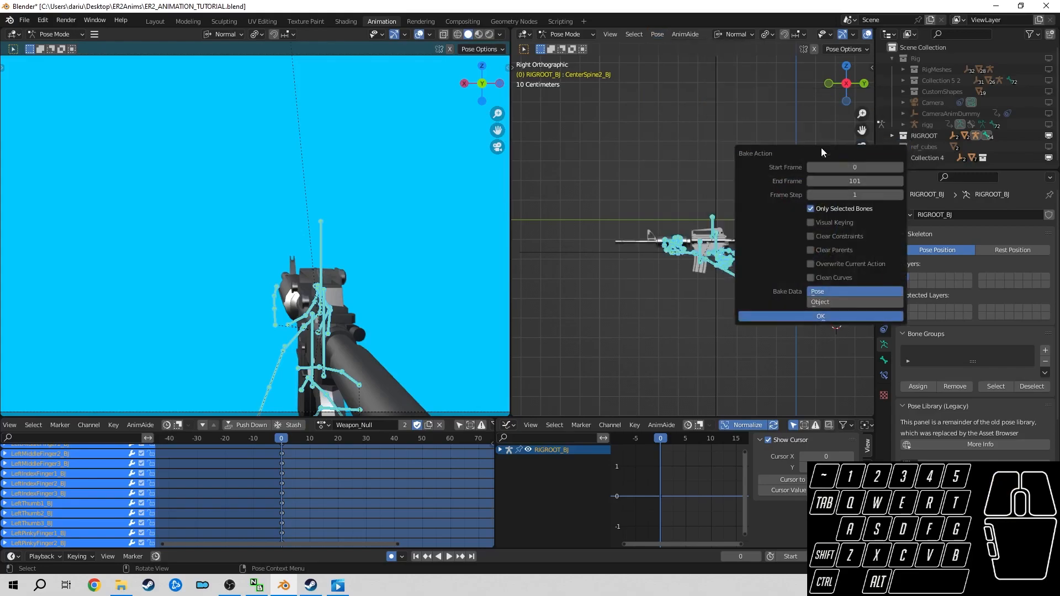
{"action": "left_click", "coordinate": [810, 221]}
{"action": "left_click", "coordinate": [810, 236]}
{"action": "left_click", "coordinate": [839, 318]}
{"action": "scroll", "coordinate": [320, 491], "scroll_direction": "down", "scroll_amount": 5}
{"action": "middle_click_drag", "start_coordinate": [318, 488], "coordinate": [329, 490]}
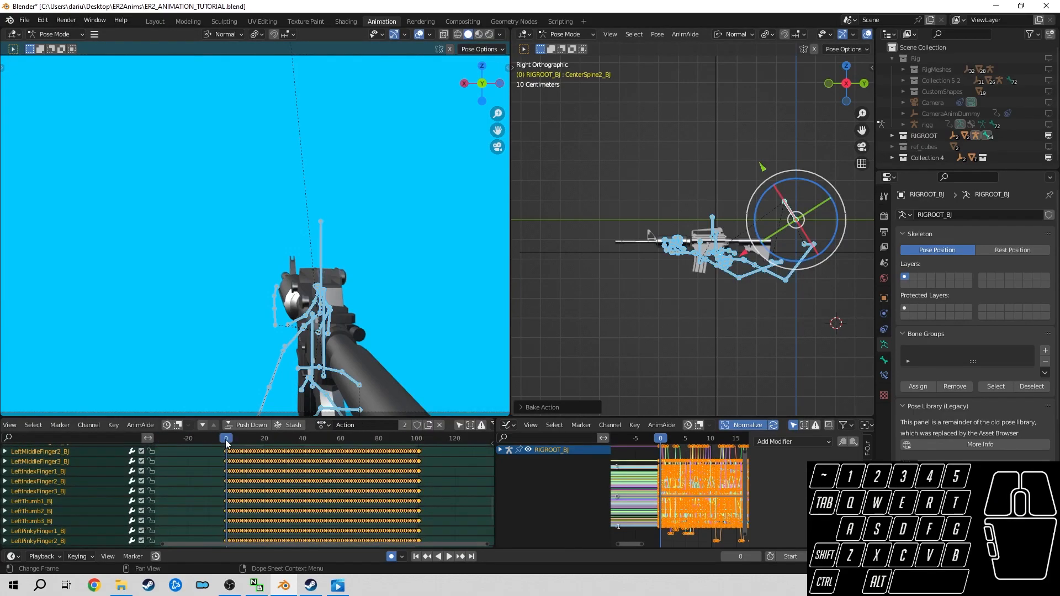
{"action": "mouse_move", "coordinate": [226, 439]}
{"action": "left_mouse_down"}
{"action": "mouse_move", "coordinate": [350, 449]}
{"action": "mouse_move", "coordinate": [223, 455]}
{"action": "left_mouse_up"}
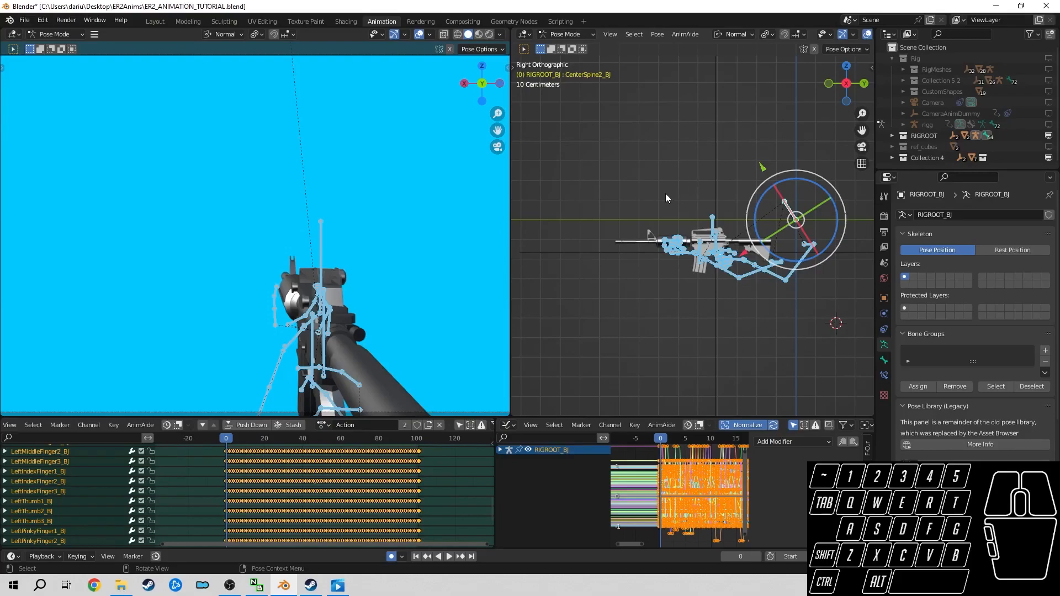
- Return to Object Mode, select all displayed objects and start an FBX export
{"action": "key", "text": "ctrl+Tab"}
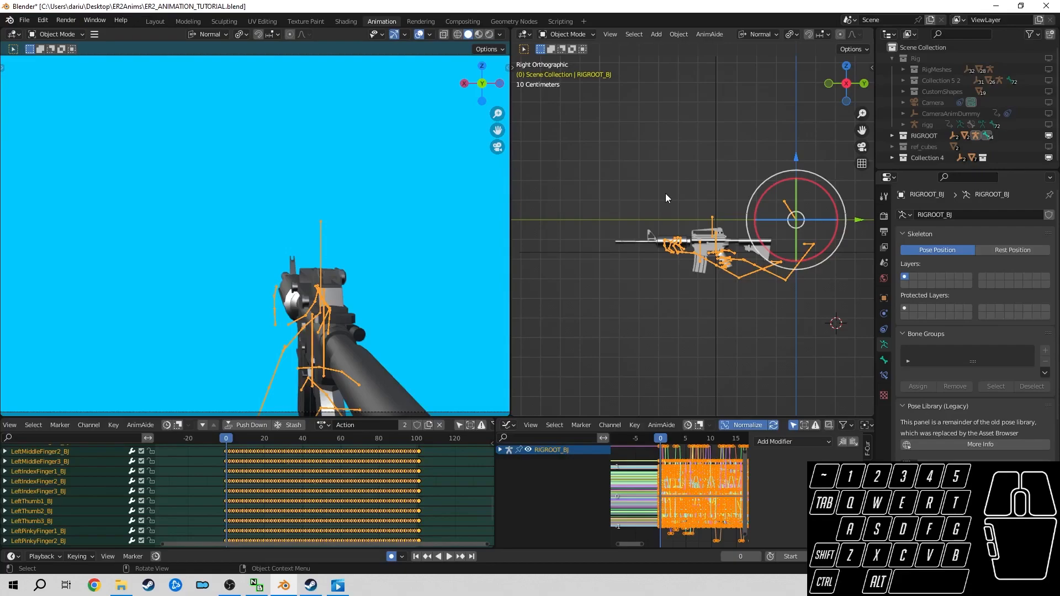
{"action": "key", "text": "a"}
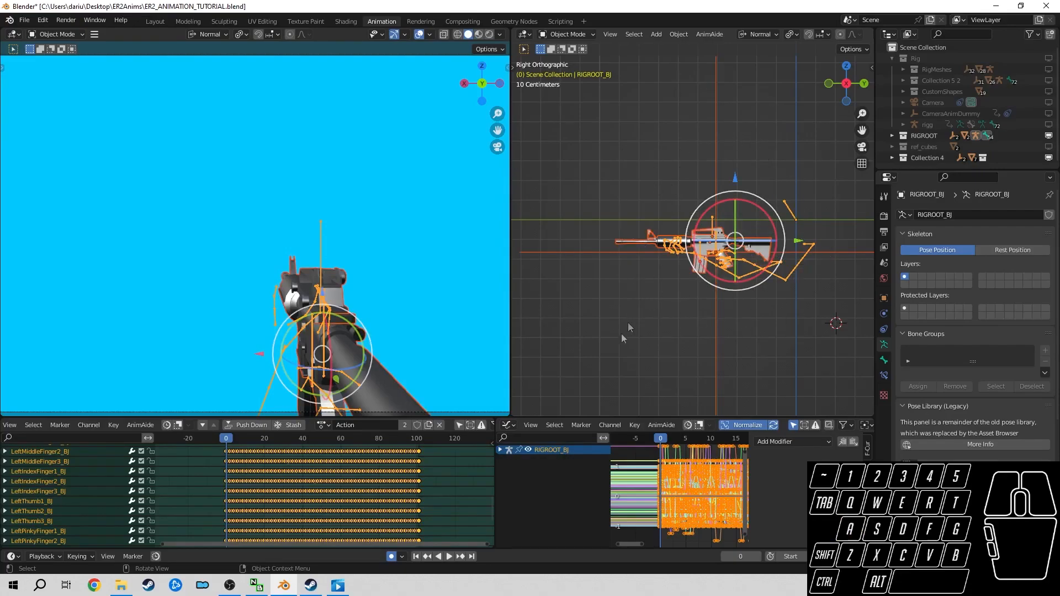
{"action": "left_click", "coordinate": [620, 287]}
{"action": "key", "text": "a"}
{"action": "left_click", "coordinate": [23, 20]}
{"action": "mouse_move", "coordinate": [66, 181]}
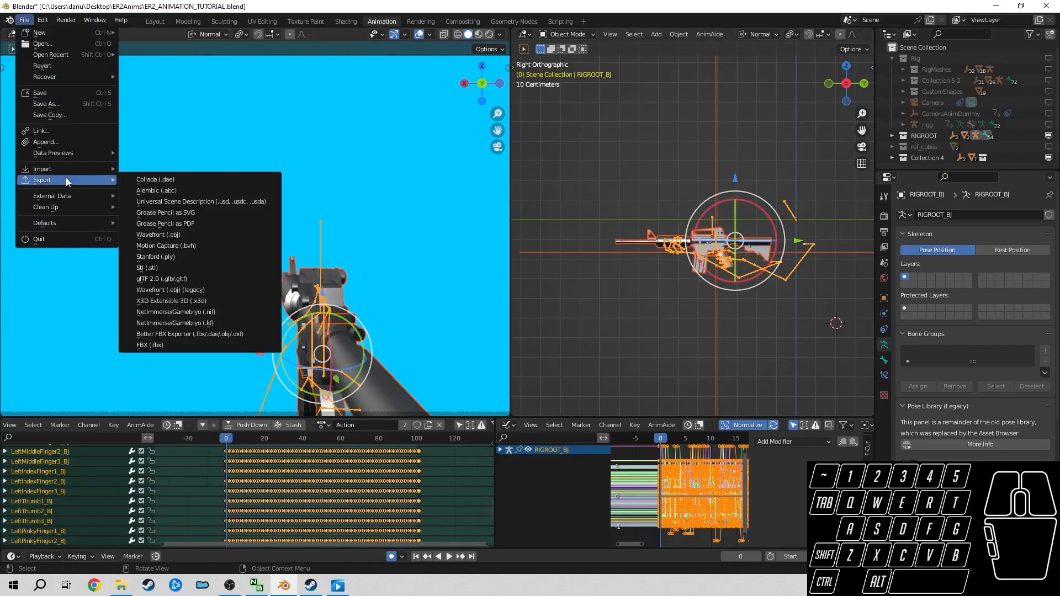
{"action": "left_click", "coordinate": [172, 346]}
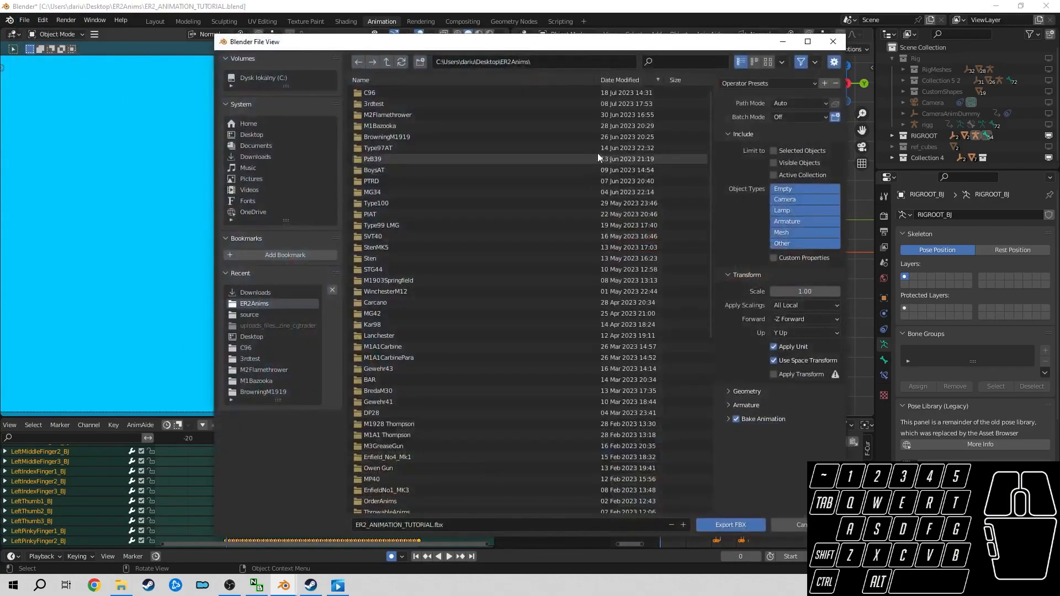
- Create a folder named M4 inside ER2Anims and open it as the export destination
{"action": "left_click", "coordinate": [420, 61]}
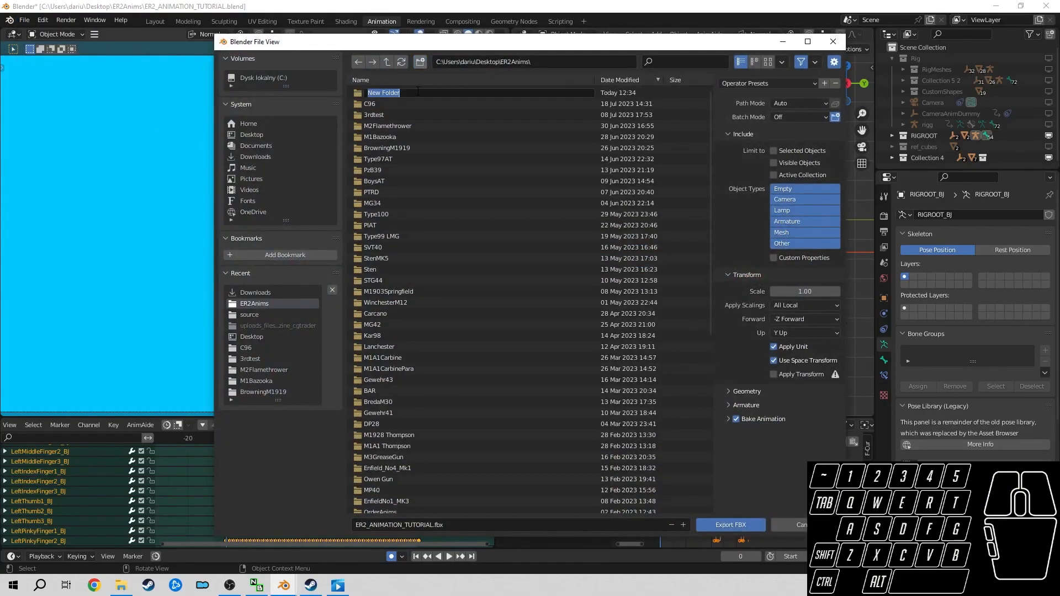
{"action": "type", "text": "M4"}
{"action": "key", "text": "Return"}
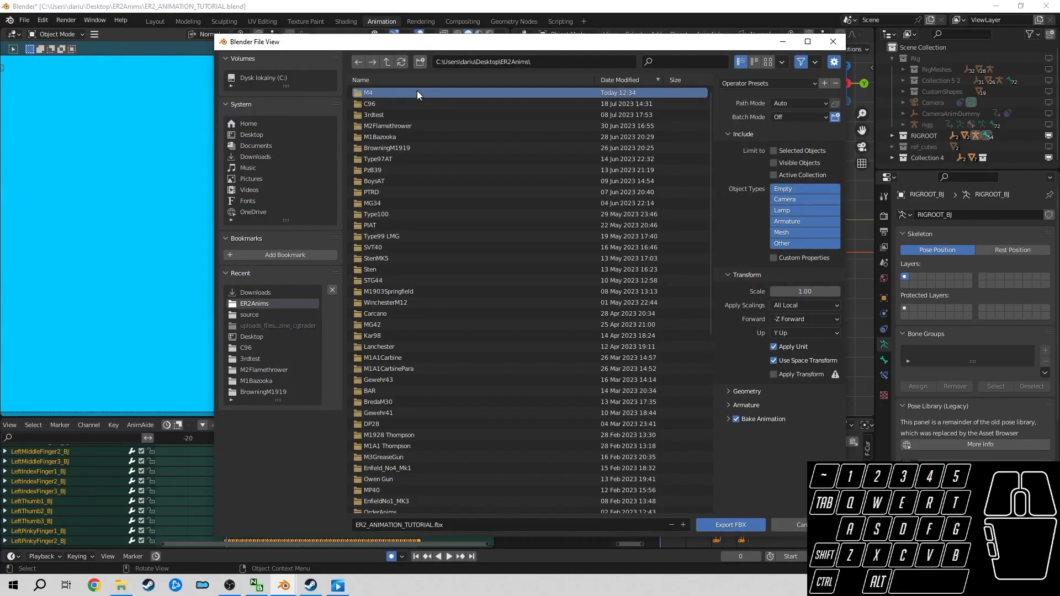
{"action": "left_click", "coordinate": [416, 92]}
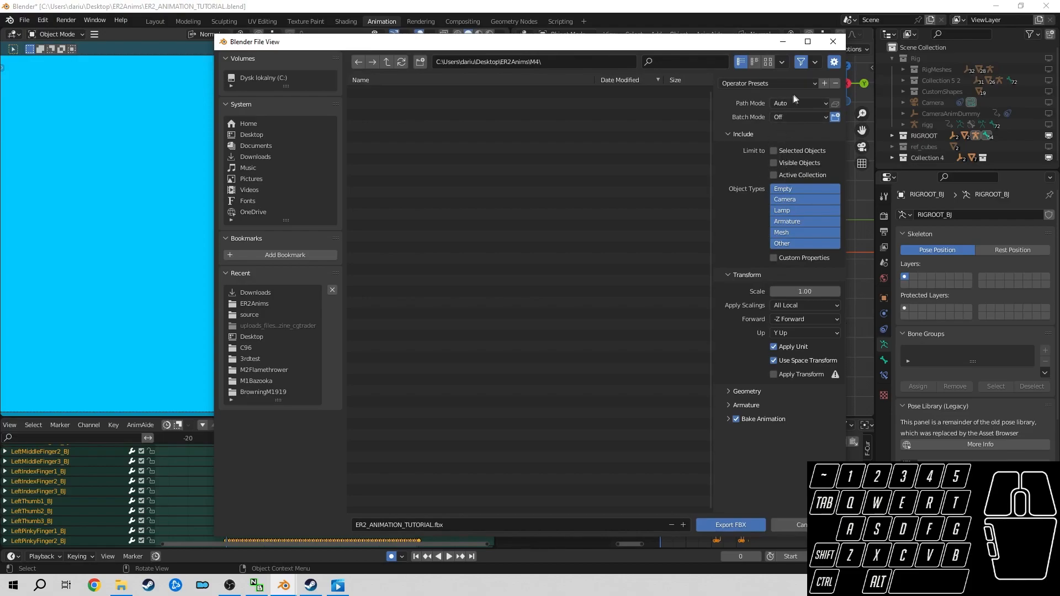
- Apply the ER2 operator preset to the FBX export settings and check the Apply Scalings options
{"action": "left_click", "coordinate": [813, 82]}
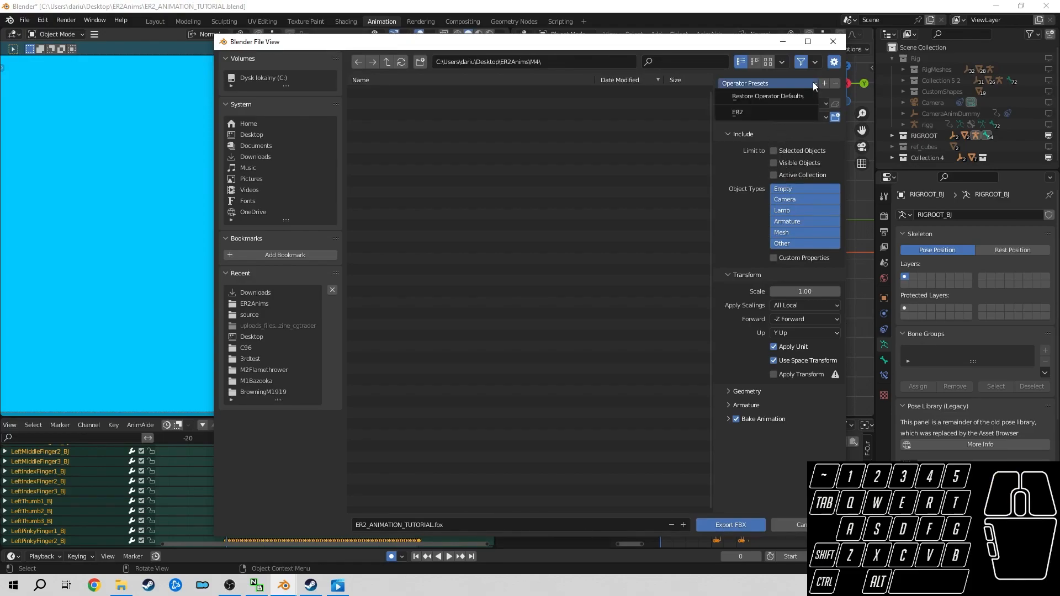
{"action": "left_click", "coordinate": [764, 113]}
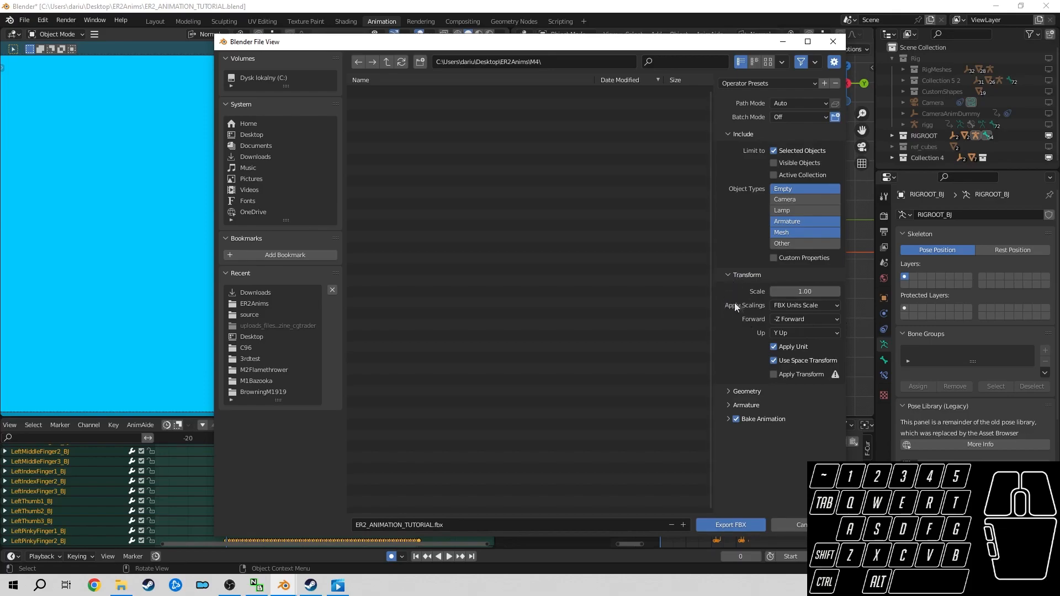
{"action": "left_click", "coordinate": [834, 306]}
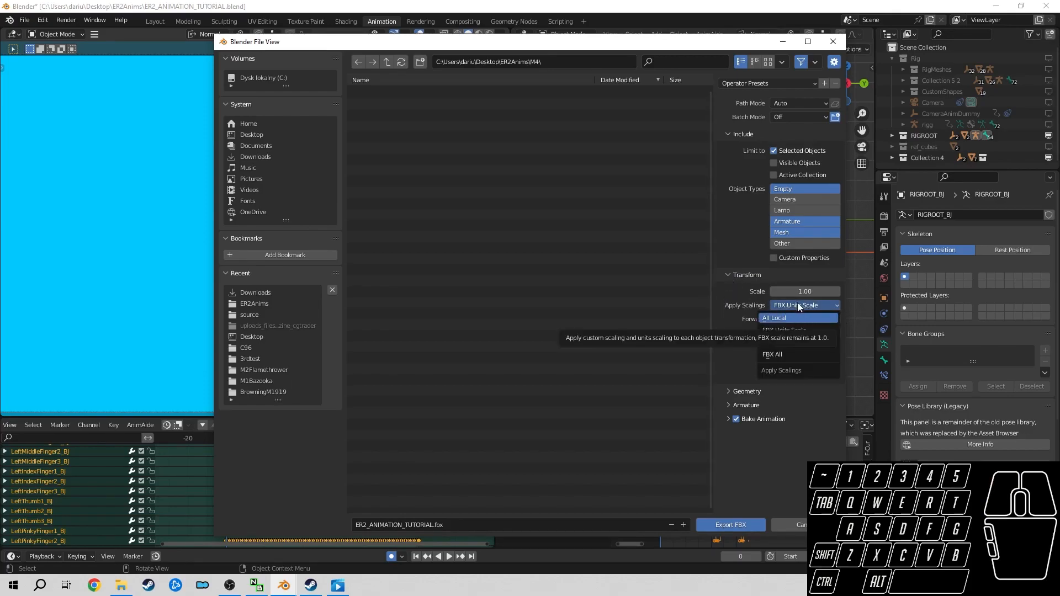
{"action": "left_click", "coordinate": [805, 304]}
{"action": "left_click", "coordinate": [777, 85]}
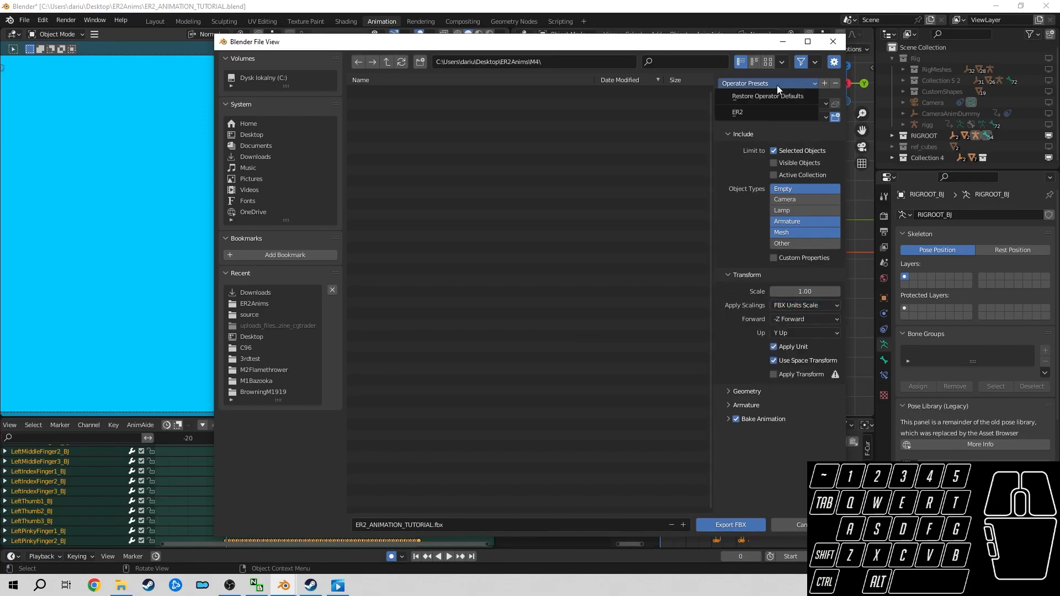
{"action": "left_click", "coordinate": [751, 161]}
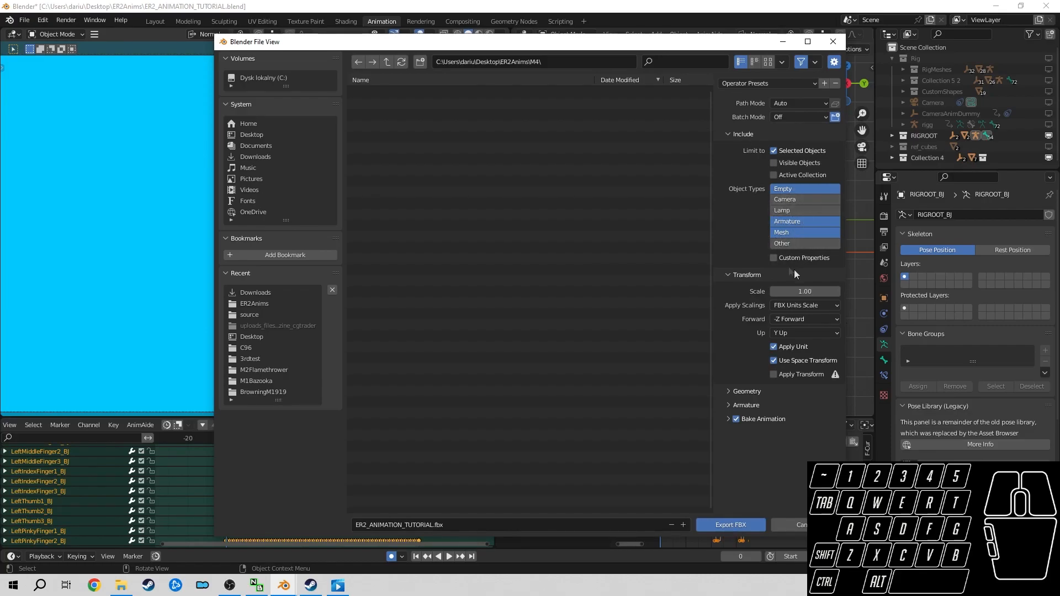
- Restore the operator defaults and reapply the ER2 preset to compare the two sets of export settings
{"action": "left_click", "coordinate": [759, 83]}
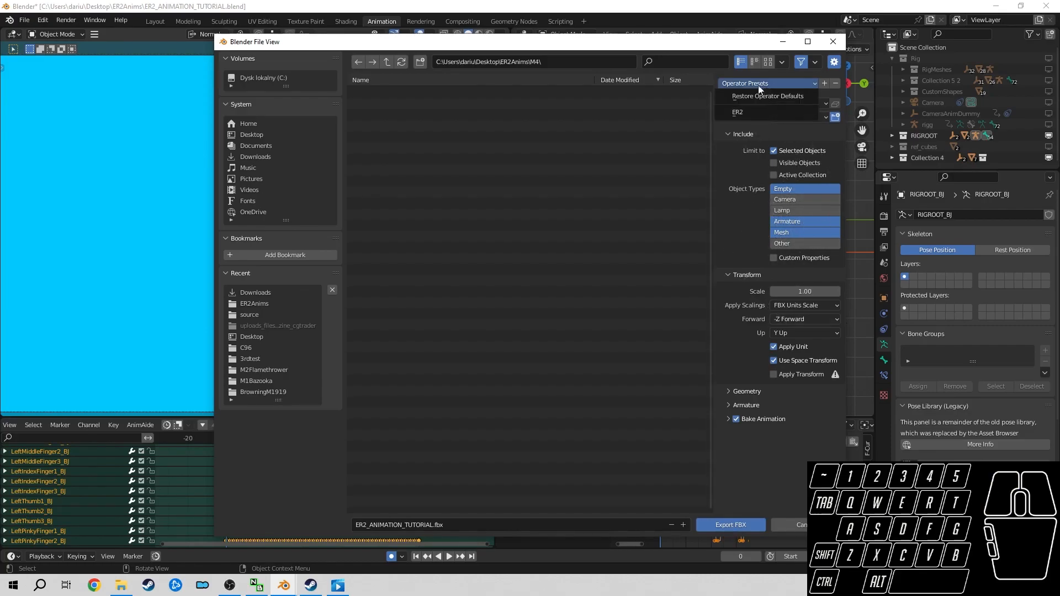
{"action": "left_click", "coordinate": [749, 97]}
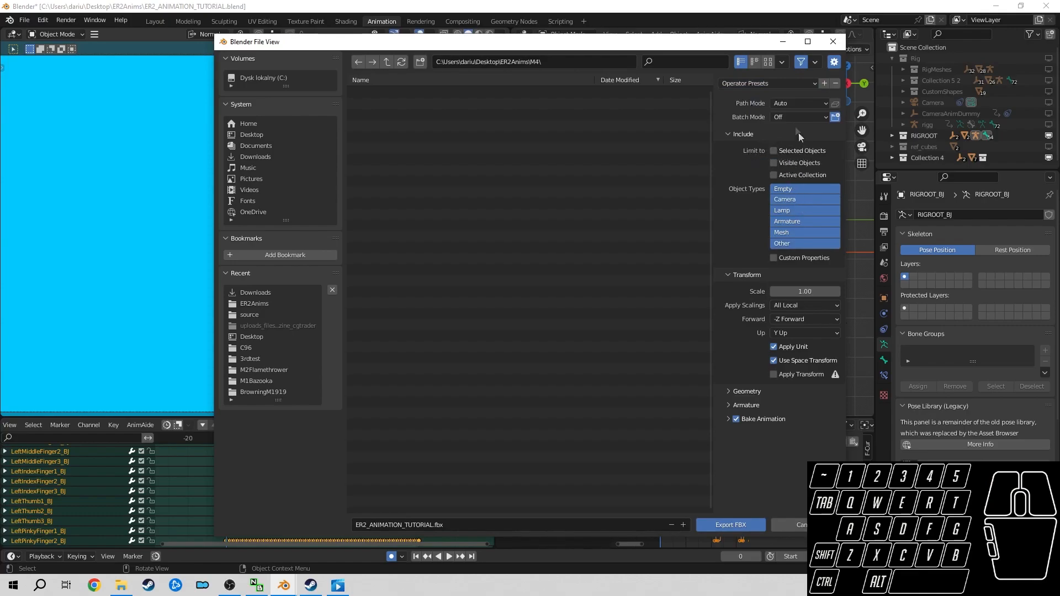
{"action": "left_click", "coordinate": [783, 84]}
{"action": "left_click", "coordinate": [760, 109]}
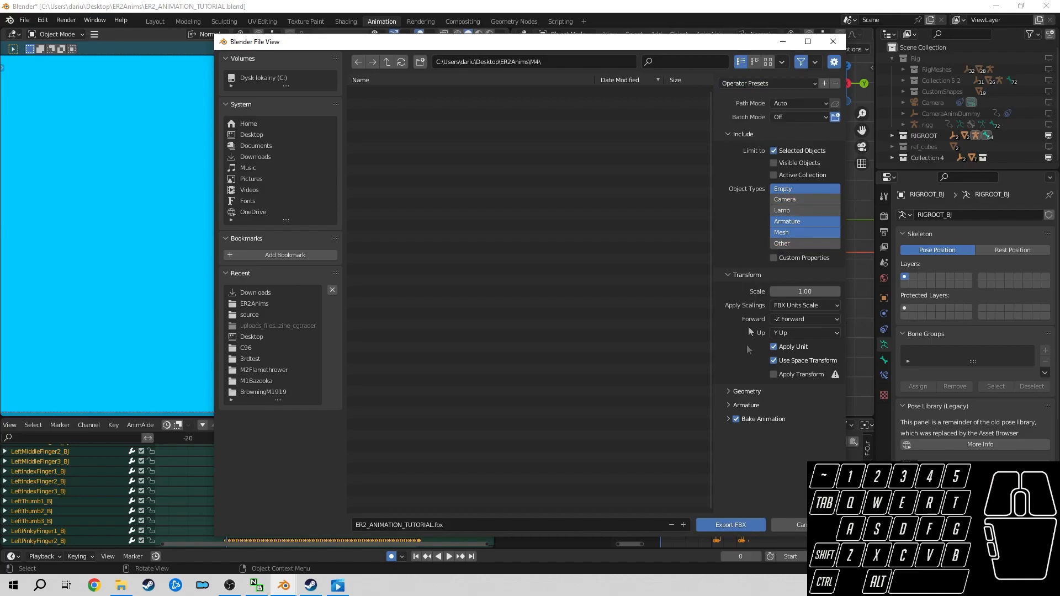
- Compare the default Bake Animation settings with those of the ER2 preset, reapply ER2 and export ER2_ANIMATION_TUTORIAL.fbx
{"action": "left_click", "coordinate": [728, 418]}
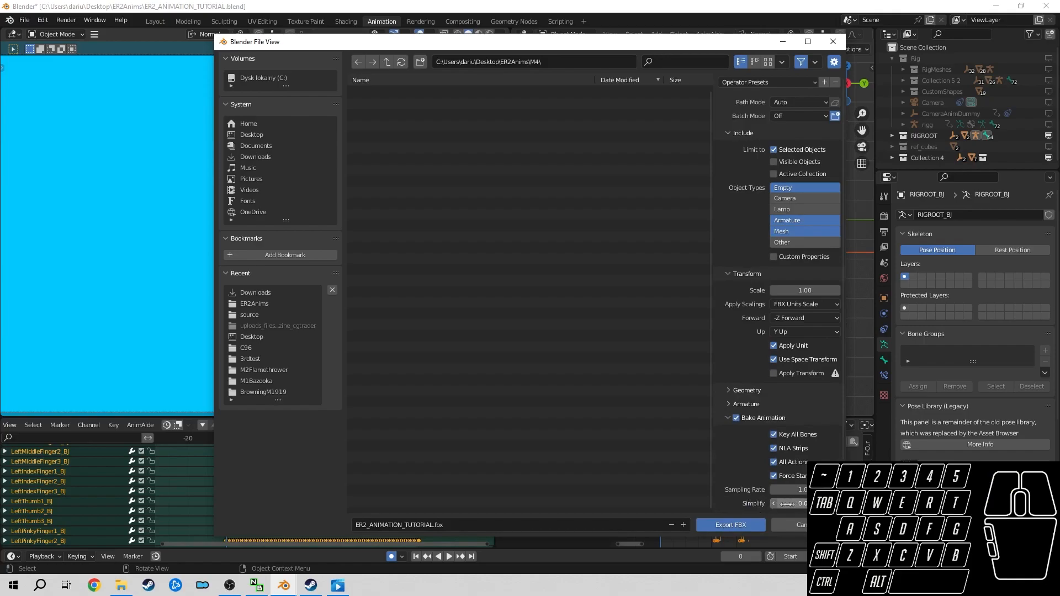
{"action": "left_click", "coordinate": [749, 82]}
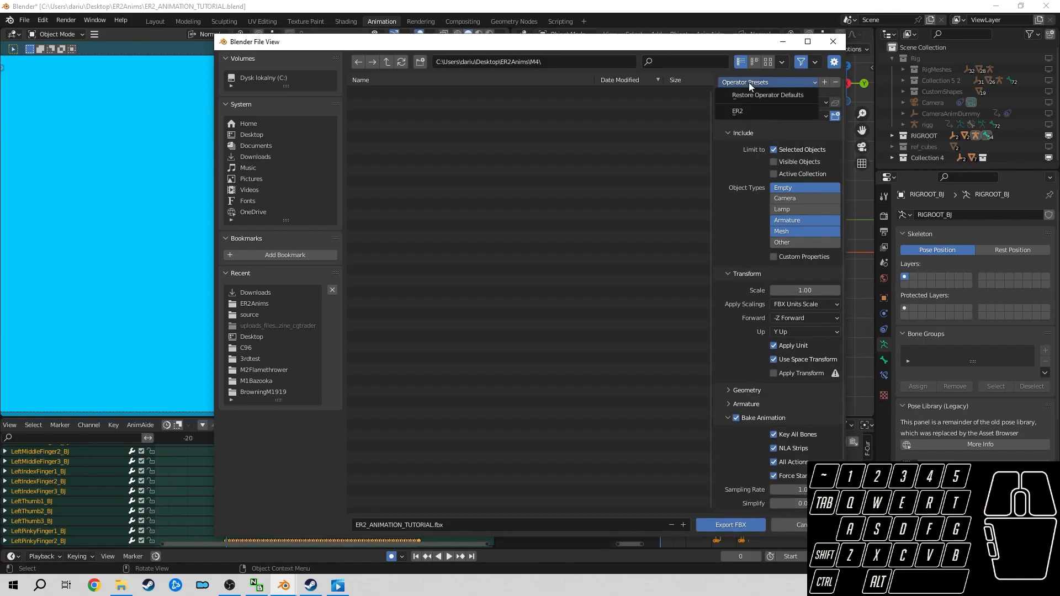
{"action": "left_click", "coordinate": [748, 93]}
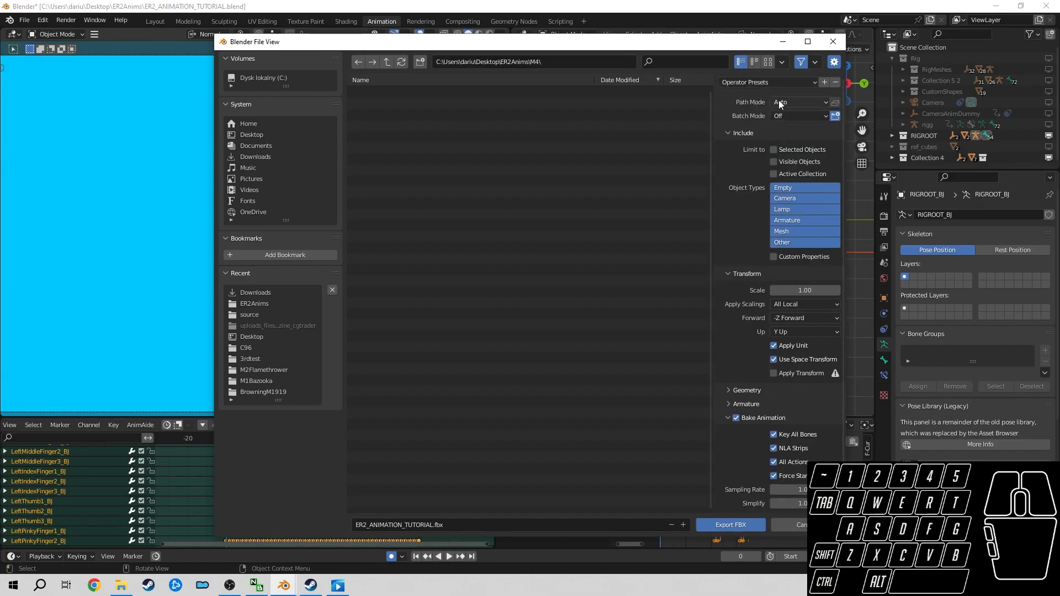
{"action": "left_click", "coordinate": [783, 84]}
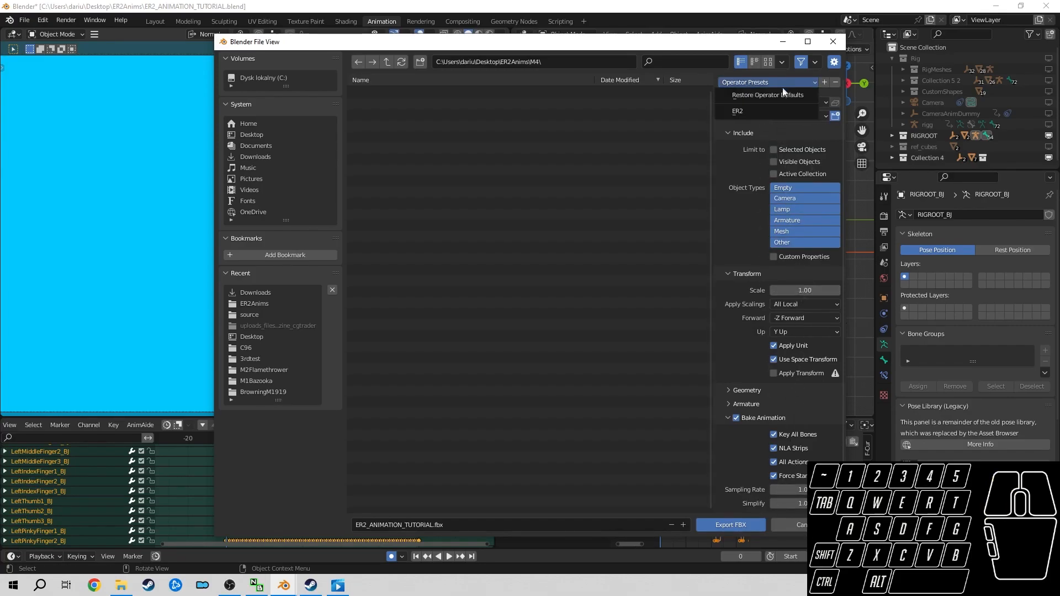
{"action": "left_click", "coordinate": [767, 111]}
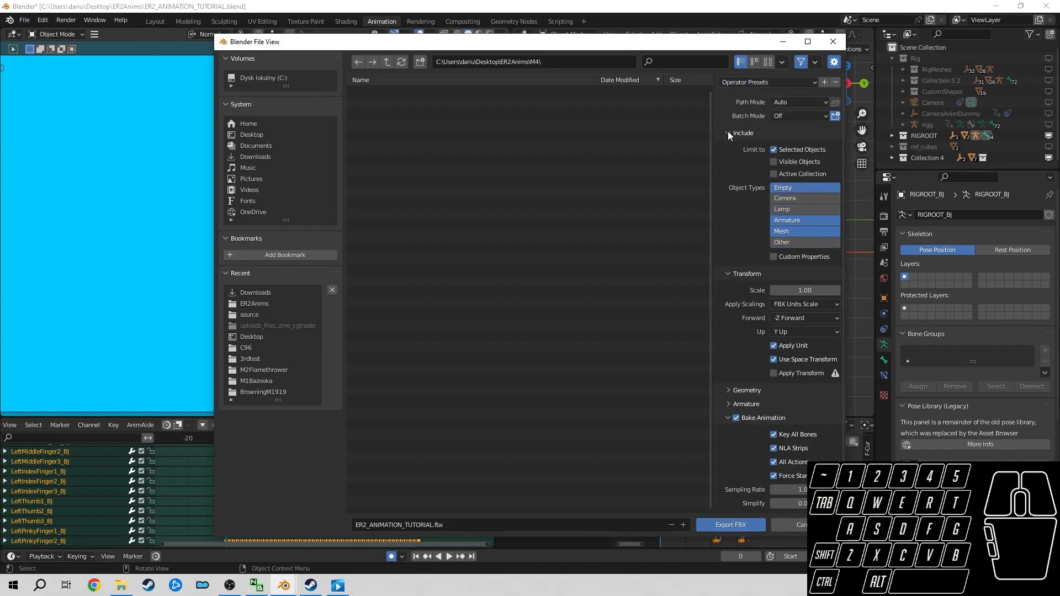
{"action": "left_click", "coordinate": [749, 528]}
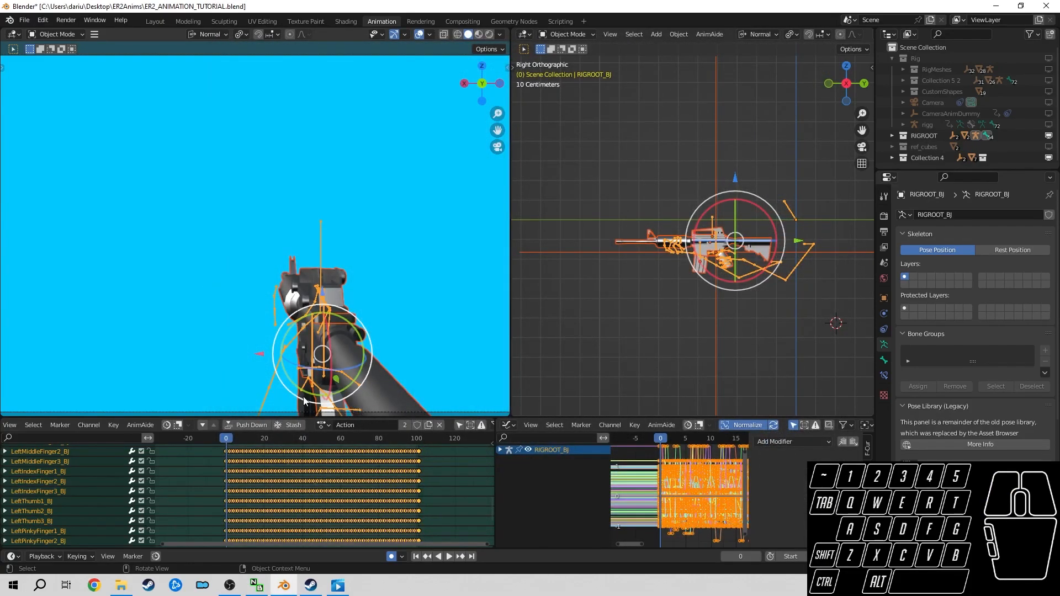
- Export the selected objects again as FBX into the M4 folder under the file name M4_Tutorial_Animation.fbx
{"action": "left_click", "coordinate": [24, 20]}
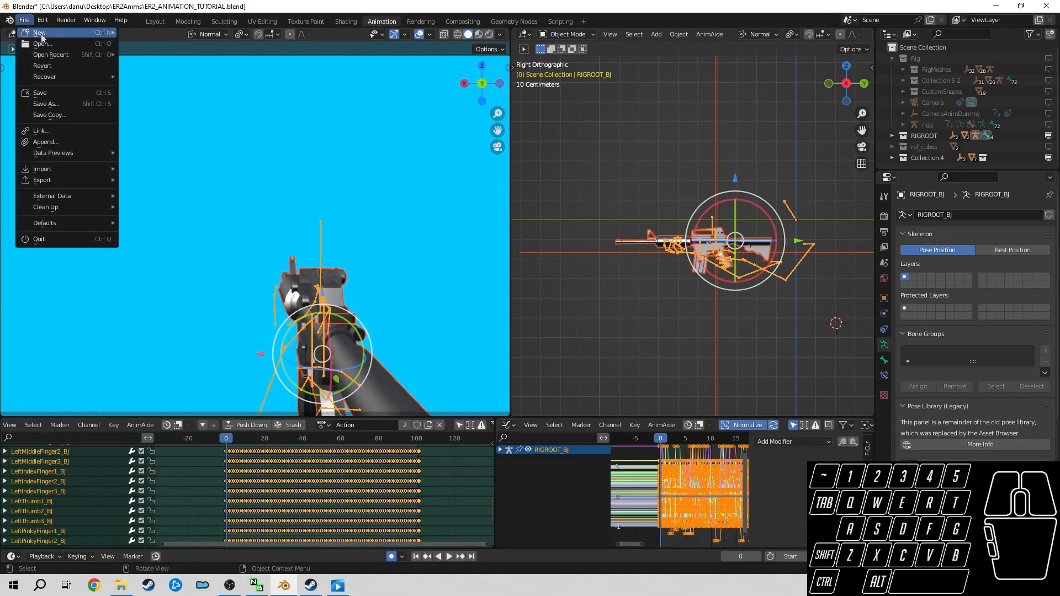
{"action": "left_click", "coordinate": [25, 20]}
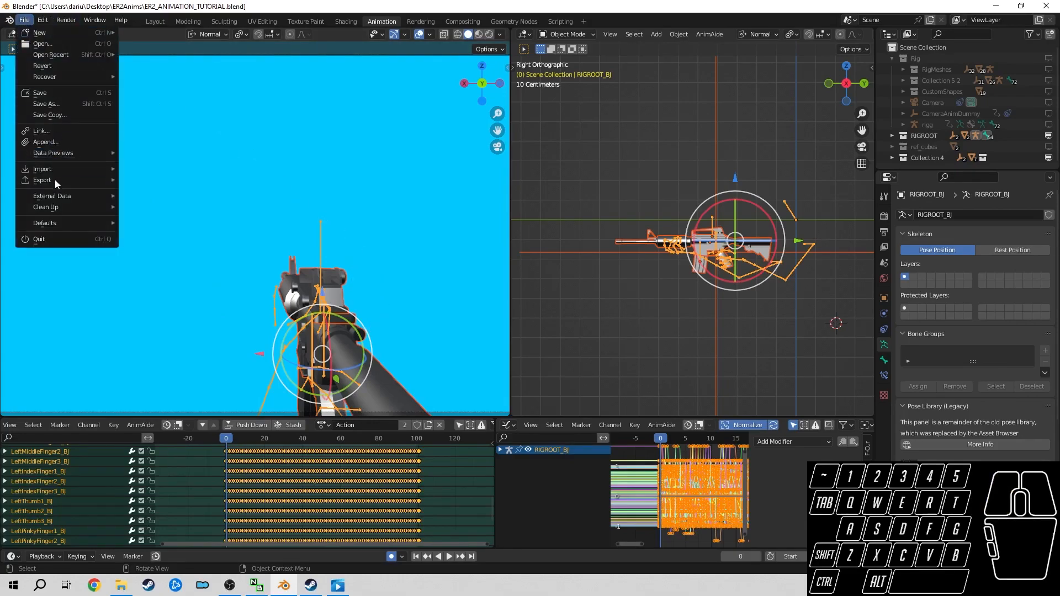
{"action": "mouse_move", "coordinate": [55, 179]}
{"action": "left_click", "coordinate": [211, 349]}
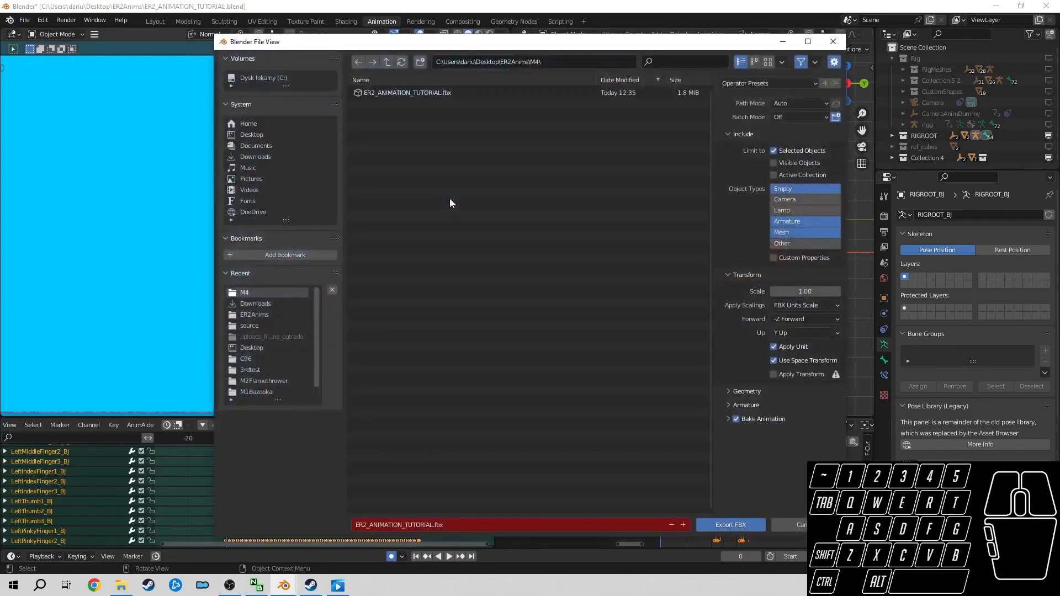
{"action": "left_click", "coordinate": [391, 94]}
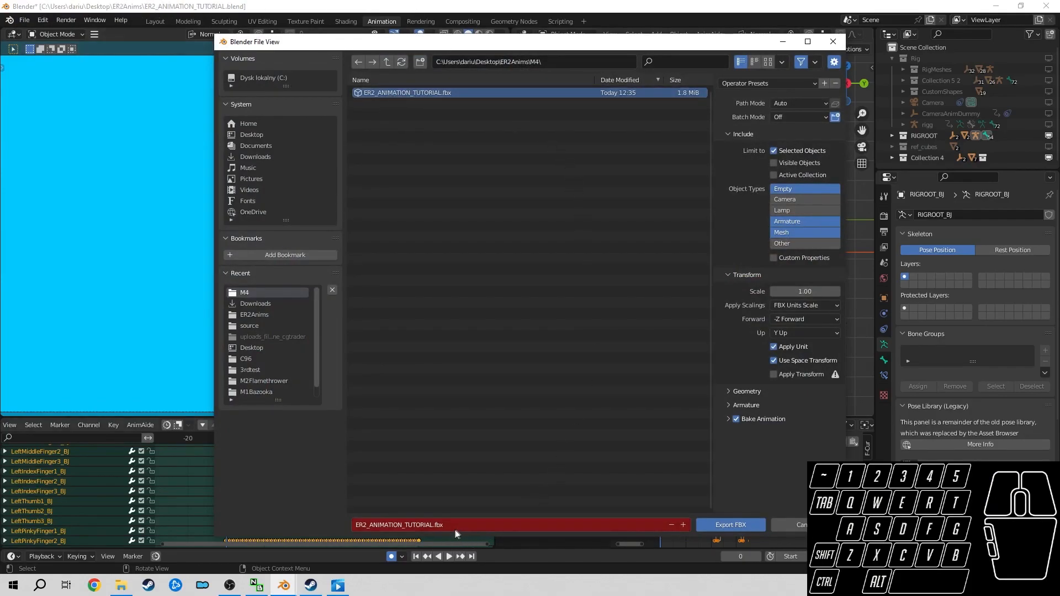
{"action": "left_click", "coordinate": [432, 525]}
{"action": "key", "text": "BackSpace"}
{"action": "key", "text": "BackSpace"}
{"action": "key", "text": "BackSpace"}
{"action": "key", "text": "BackSpace"}
{"action": "key", "text": "BackSpace"}
{"action": "key", "text": "BackSpace"}
{"action": "key", "text": "BackSpace"}
{"action": "key", "text": "BackSpace"}
{"action": "key", "text": "BackSpace"}
{"action": "key", "text": "BackSpace"}
{"action": "key", "text": "BackSpace"}
{"action": "key", "text": "BackSpace"}
{"action": "key", "text": "BackSpace"}
{"action": "key", "text": "BackSpace"}
{"action": "key", "text": "BackSpace"}
{"action": "key", "text": "BackSpace"}
{"action": "key", "text": "BackSpace"}
{"action": "key", "text": "BackSpace"}
{"action": "key", "text": "BackSpace"}
{"action": "key", "text": "BackSpace"}
{"action": "key", "text": "BackSpace"}
{"action": "type", "text": "M4_Tutorial"}
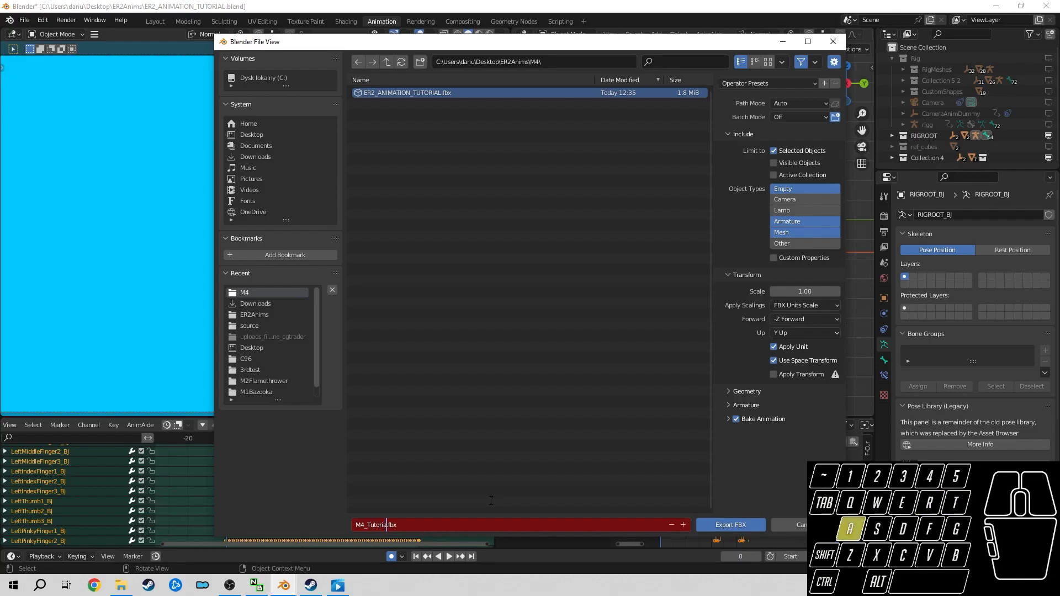
{"action": "type", "text": "_Animati"}
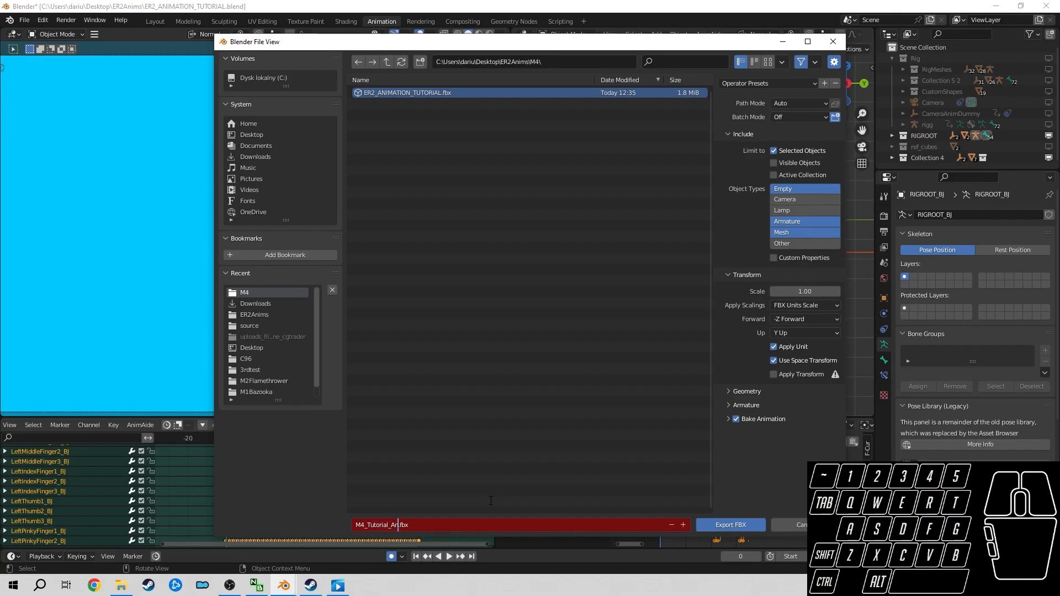
{"action": "type", "text": "on"}
{"action": "left_click", "coordinate": [778, 86]}
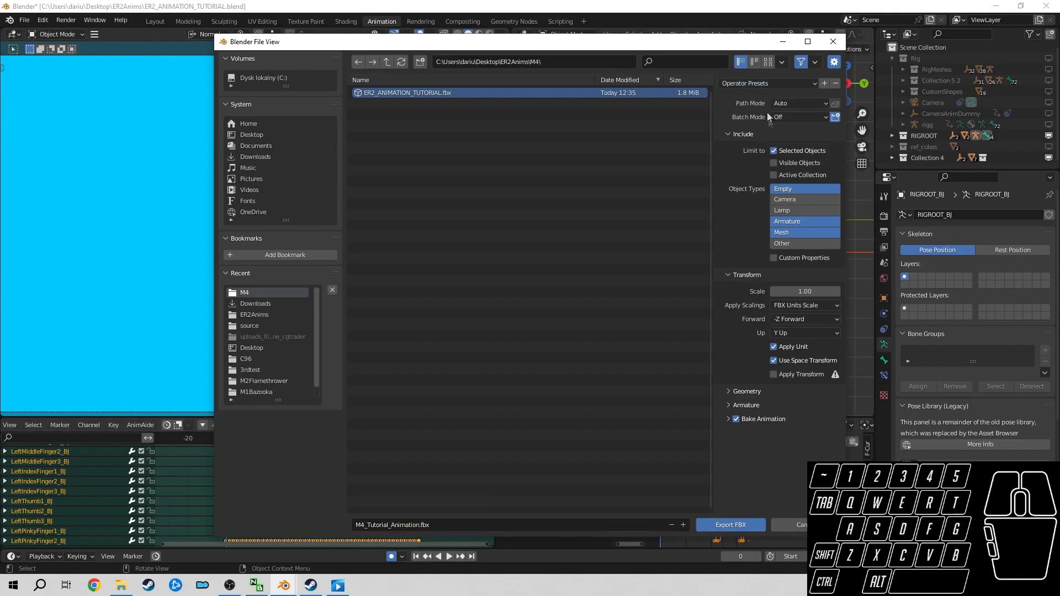
{"action": "left_click", "coordinate": [747, 525]}
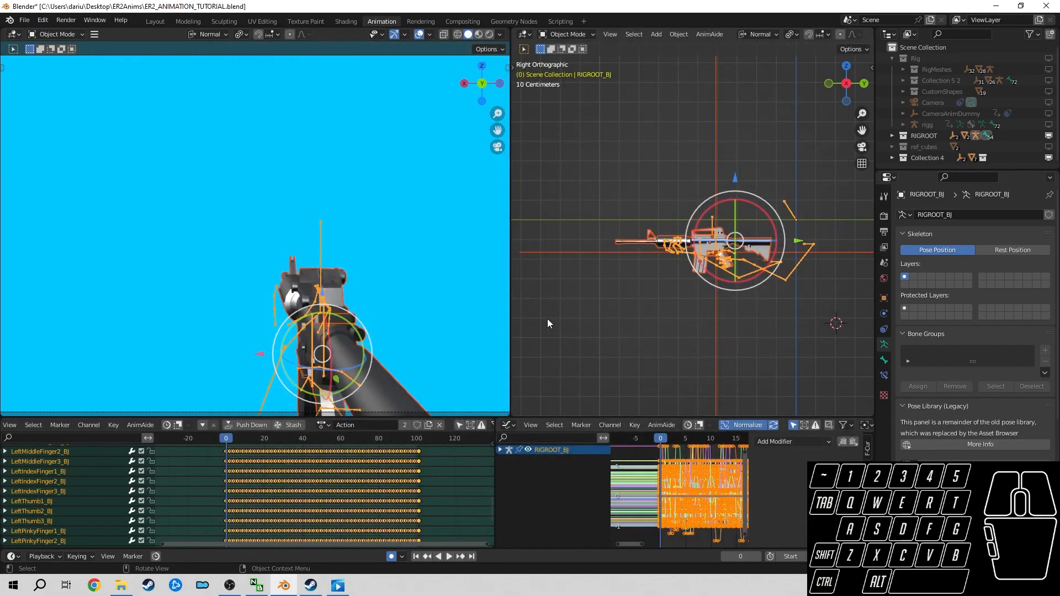
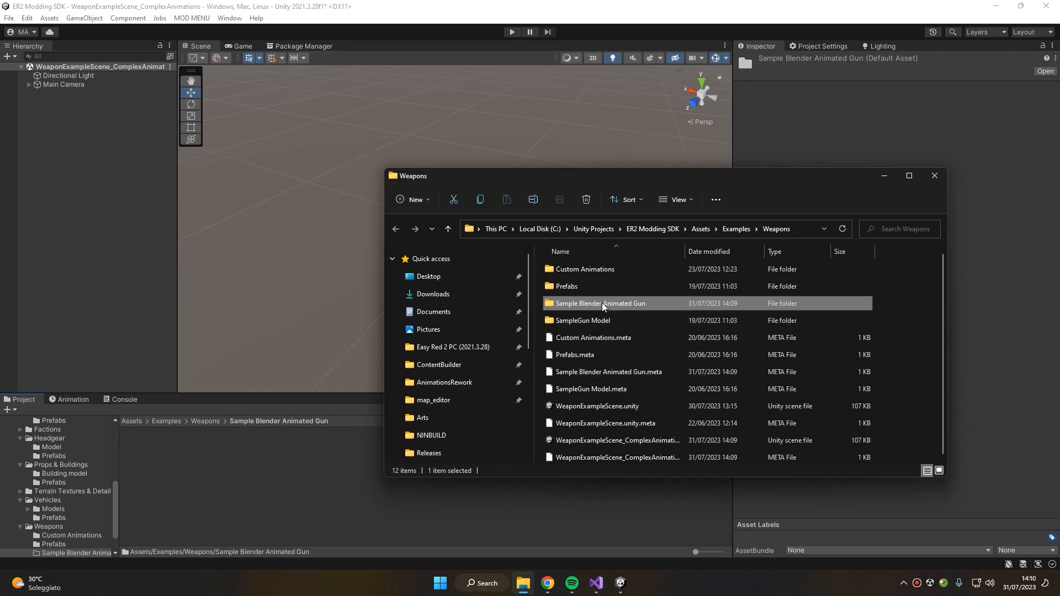
- In File Explorer, copy the m4-free folder from the Desktop into the project's Sample Blender Animated Gun folder
{"action": "double_click", "coordinate": [601, 304]}
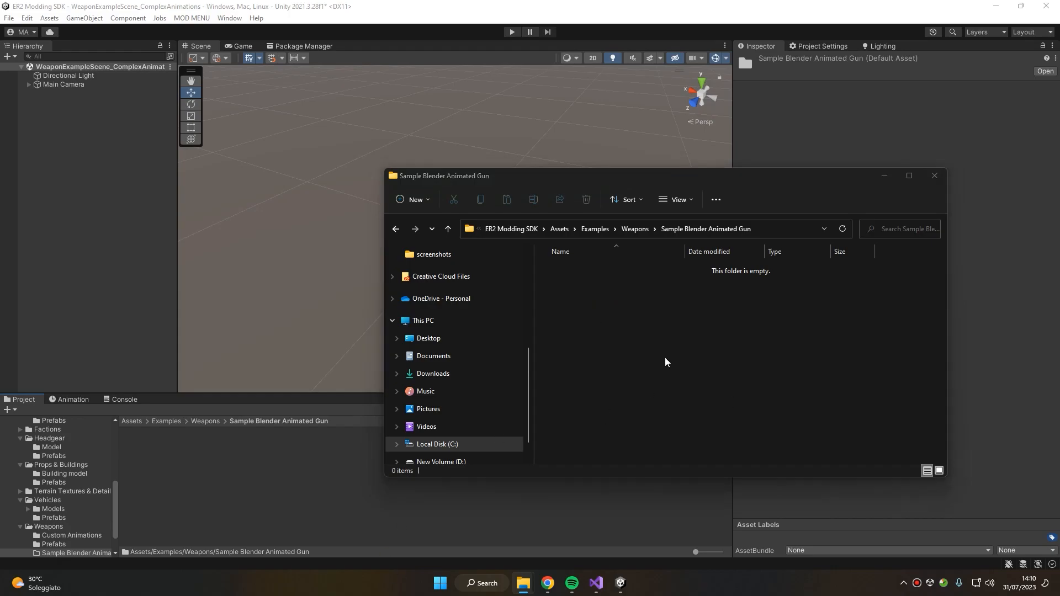
{"action": "key", "text": "super+e"}
{"action": "left_click", "coordinate": [485, 291]}
{"action": "left_click", "coordinate": [600, 336]}
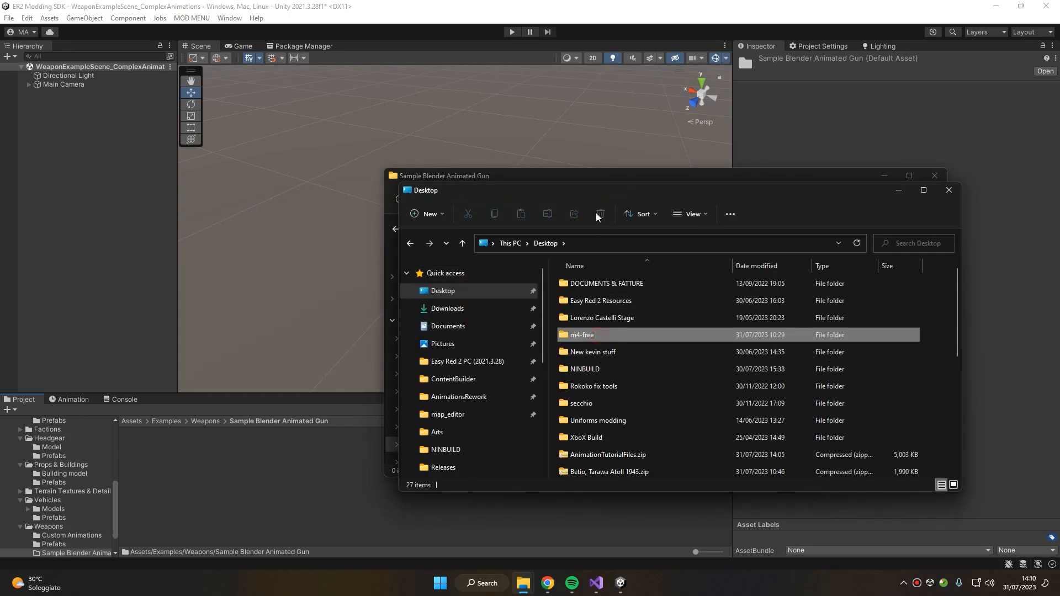
{"action": "key", "text": "ctrl+c"}
{"action": "left_click", "coordinate": [598, 179]}
{"action": "key", "text": "ctrl+v"}
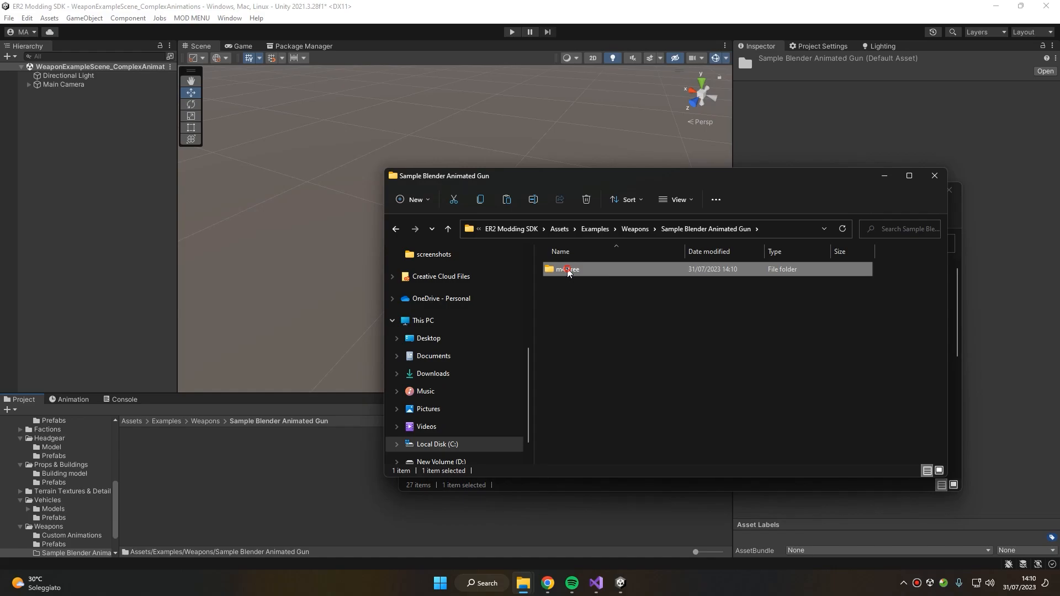
- Switch to Unity, open the m4-free folder and inspect the M4_low model in an enlarged preview
{"action": "left_click", "coordinate": [252, 506]}
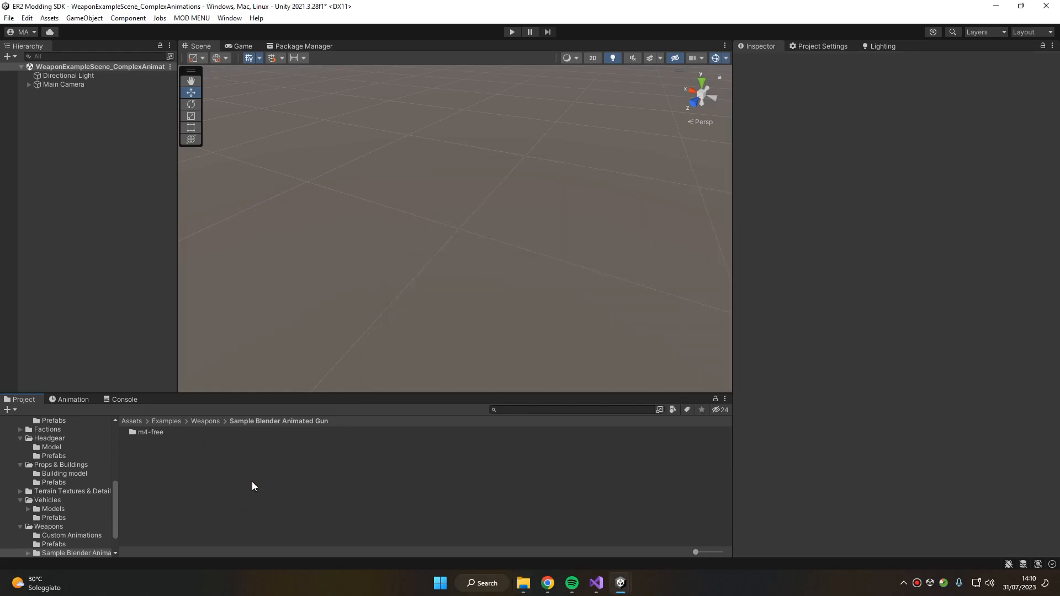
{"action": "double_click", "coordinate": [166, 432]}
{"action": "left_click", "coordinate": [164, 441]}
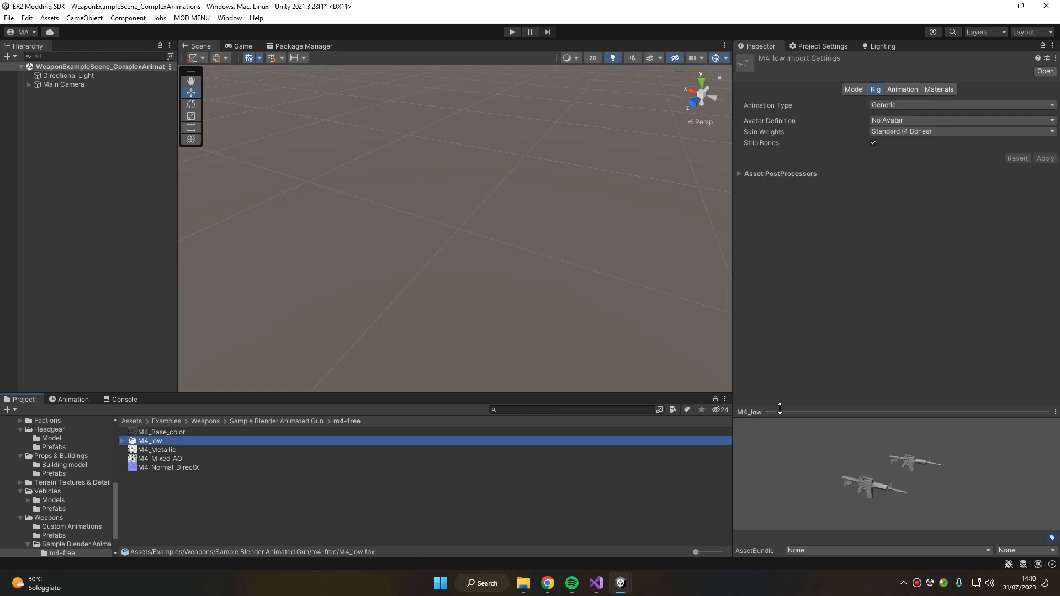
{"action": "left_click_drag", "start_coordinate": [778, 407], "coordinate": [805, 263]}
{"action": "left_click_drag", "start_coordinate": [807, 331], "coordinate": [956, 407]}
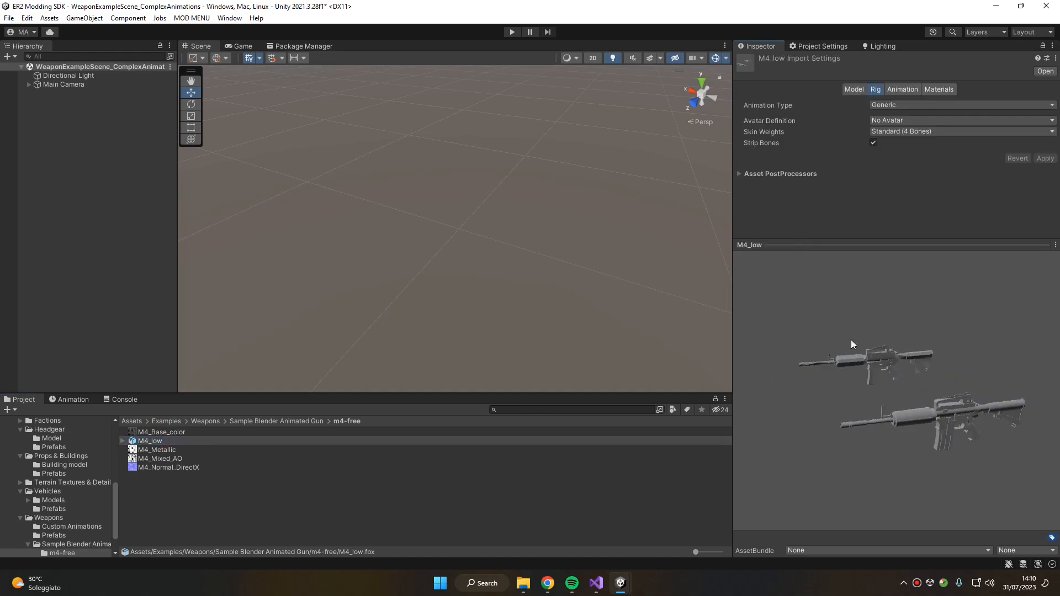
- Extract the embedded material of the M4_low model into the m4-free folder
{"action": "left_click", "coordinate": [936, 89]}
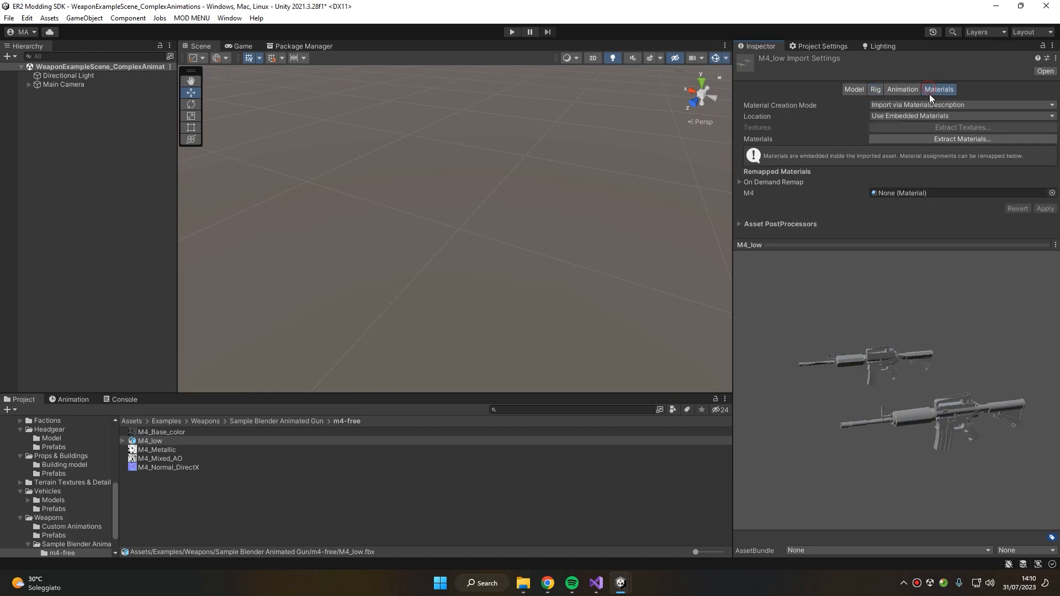
{"action": "left_click", "coordinate": [933, 138]}
{"action": "left_click", "coordinate": [623, 456]}
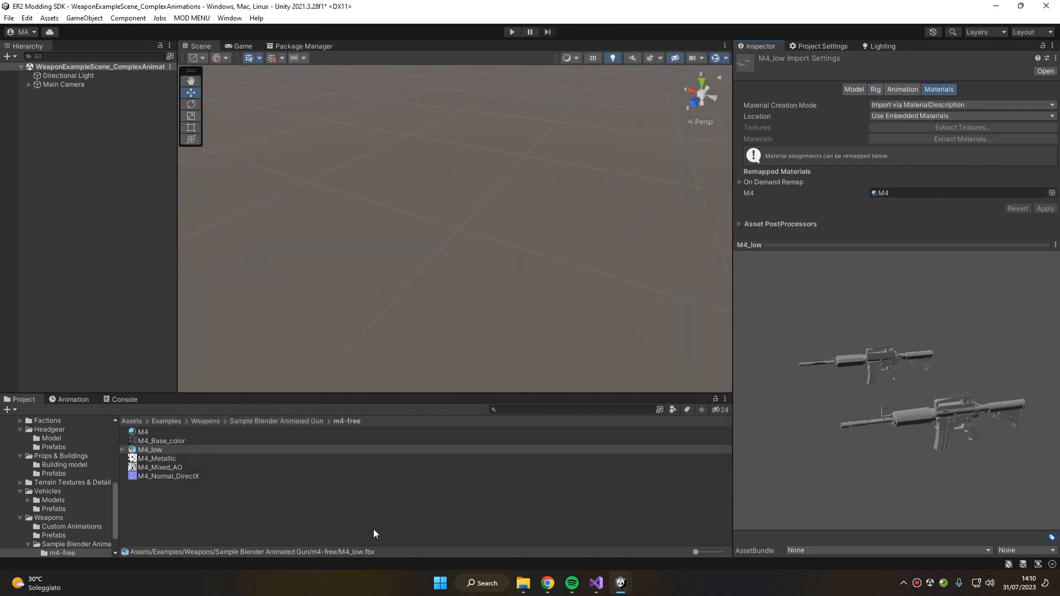
- Assign M4_Base_color, M4_Normal_DirectX and M4_Metallic to the M4 material's base, normal and metallic maps, fixing the normal texture's import type
{"action": "left_click", "coordinate": [143, 432]}
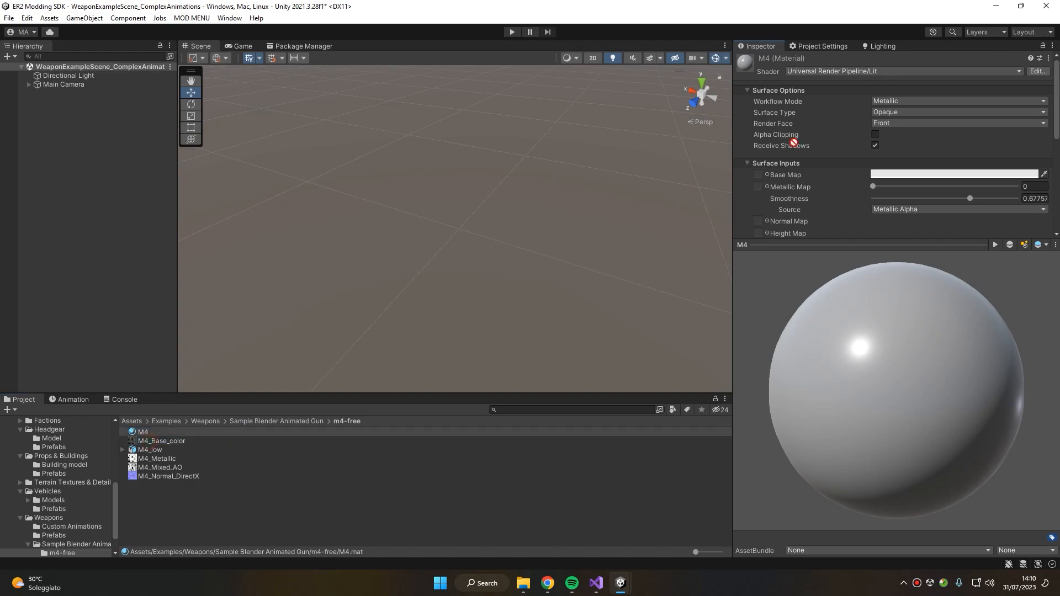
{"action": "left_click_drag", "start_coordinate": [833, 110], "coordinate": [758, 175]}
{"action": "left_click_drag", "start_coordinate": [168, 476], "coordinate": [757, 220]}
{"action": "left_click", "coordinate": [1028, 243]}
{"action": "left_click_drag", "start_coordinate": [156, 458], "coordinate": [757, 186]}
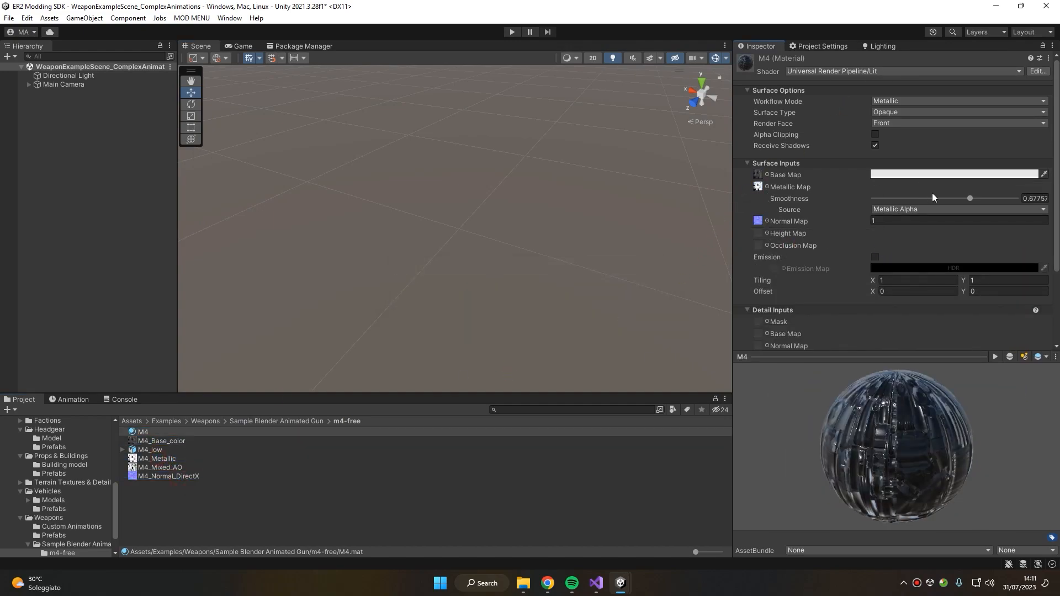
- Add the M4_low model to the scene hierarchy and view the textured rifle up close
{"action": "left_click", "coordinate": [150, 450]}
{"action": "left_click_drag", "start_coordinate": [822, 448], "coordinate": [899, 459]}
{"action": "left_click_drag", "start_coordinate": [173, 449], "coordinate": [105, 210]}
{"action": "right_click_drag", "start_coordinate": [528, 213], "coordinate": [497, 210]}
{"action": "left_click", "coordinate": [487, 220]}
- Test a normal map strength of -1 on the M4 material, return it to 1, and lower the material's smoothness
{"action": "left_click", "coordinate": [150, 450]}
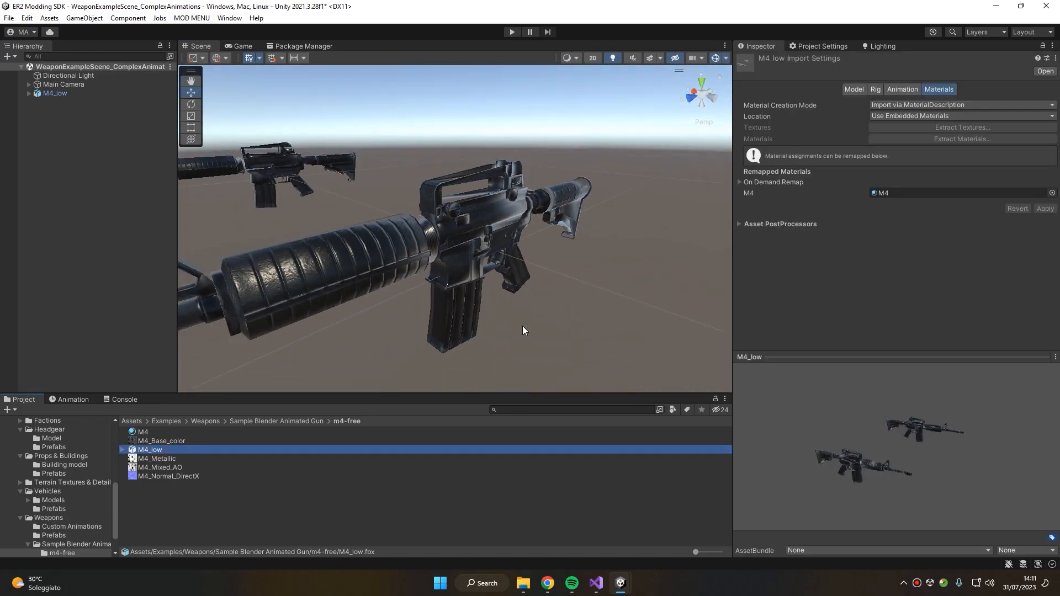
{"action": "left_click", "coordinate": [165, 433]}
{"action": "left_click", "coordinate": [873, 219]}
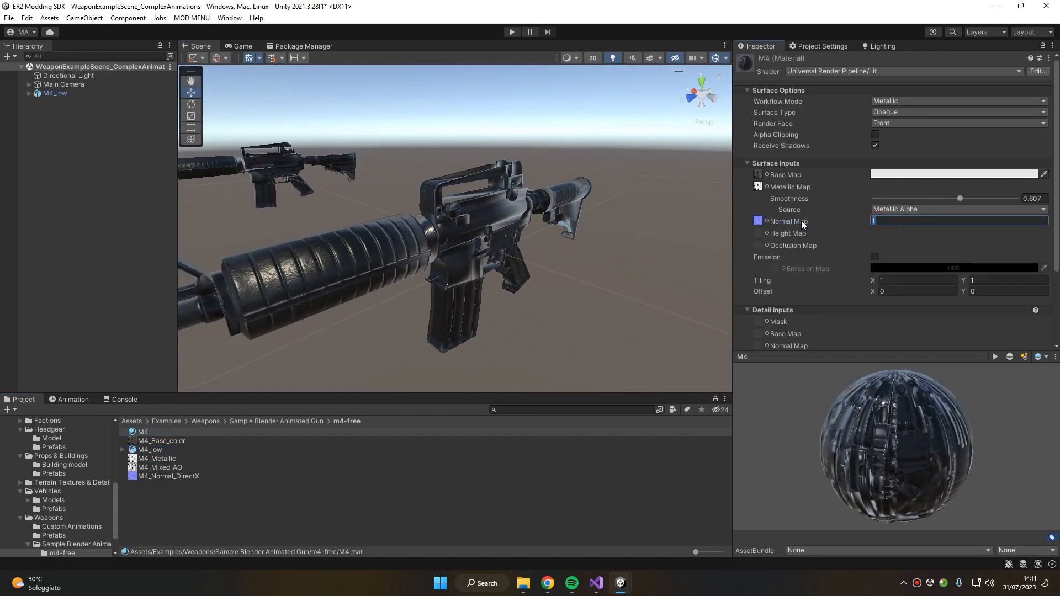
{"action": "type", "text": "-11"}
{"action": "mouse_move", "coordinate": [906, 199]}
{"action": "left_mouse_down"}
{"action": "mouse_move", "coordinate": [996, 210]}
{"action": "mouse_move", "coordinate": [923, 214]}
{"action": "left_mouse_up"}
{"action": "left_click", "coordinate": [938, 174]}
- Look over the M4_low rifle in the scene from several angles and remove it from the hierarchy
{"action": "left_click", "coordinate": [635, 218]}
{"action": "left_click_drag", "start_coordinate": [635, 218], "coordinate": [420, 210], "text": "alt"}
{"action": "scroll", "coordinate": [420, 209], "scroll_direction": "up", "scroll_amount": 5}
{"action": "middle_click_drag", "start_coordinate": [342, 198], "coordinate": [219, 159]}
{"action": "left_click_drag", "start_coordinate": [232, 163], "coordinate": [597, 247], "text": "alt"}
{"action": "scroll", "coordinate": [597, 247], "scroll_direction": "down", "scroll_amount": 6}
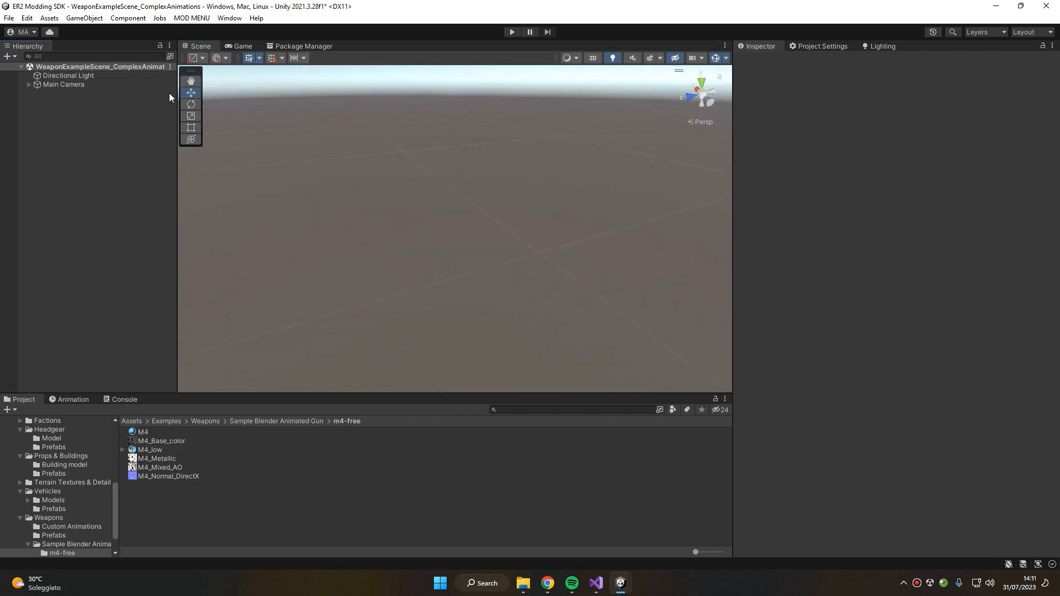
- Create an SMG weapon from the M4_low model asset using the ER2 weapon template
{"action": "right_click", "coordinate": [153, 452]}
{"action": "mouse_move", "coordinate": [206, 143]}
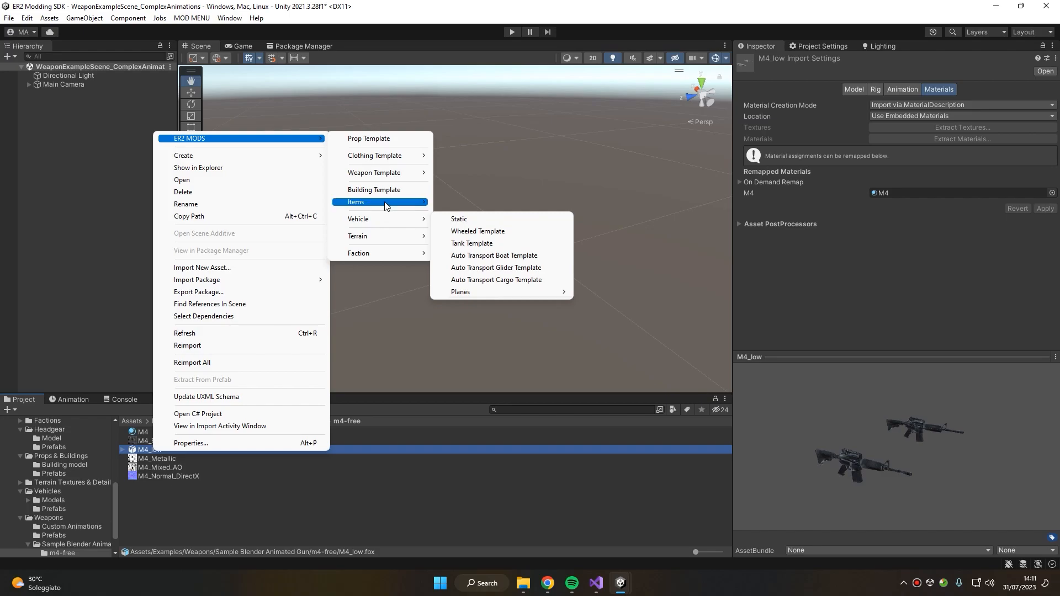
{"action": "left_click", "coordinate": [395, 173]}
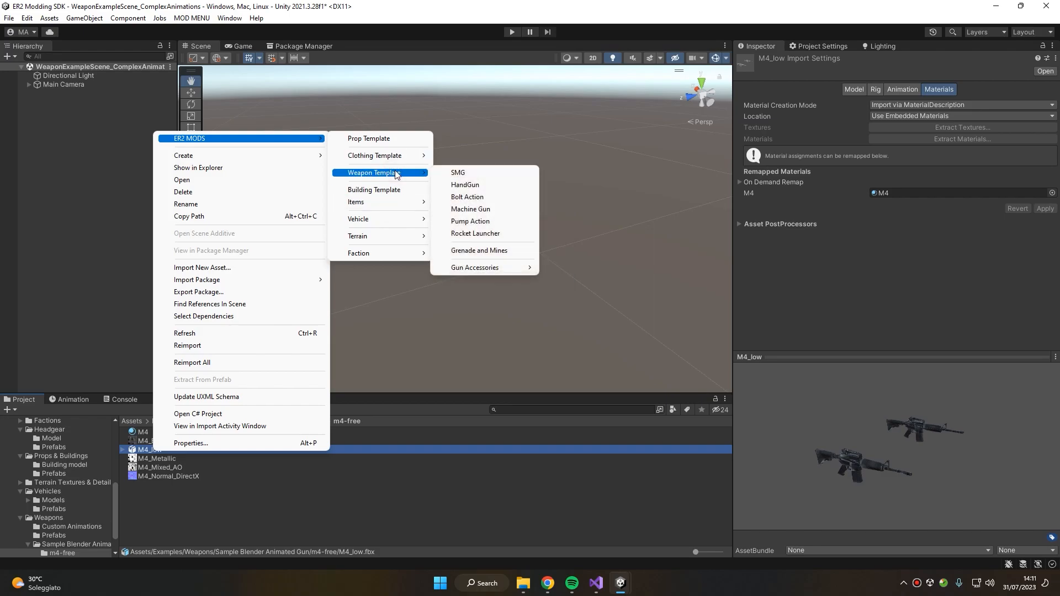
{"action": "left_click", "coordinate": [478, 173]}
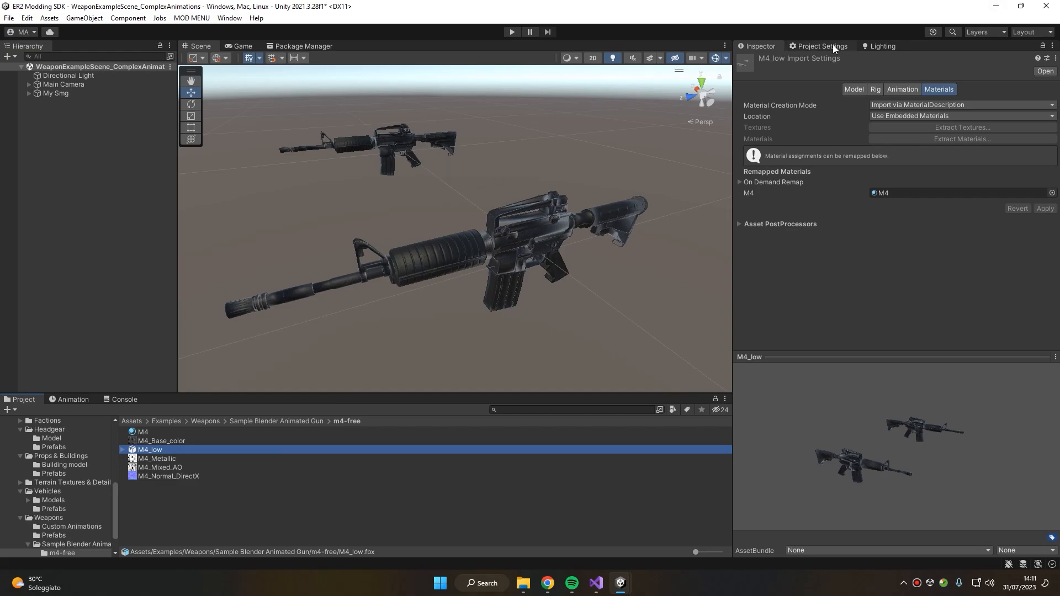
- Shrink the My Smg box collider at its muzzle end and top to about 0.066 high and 0.659 long
{"action": "left_click", "coordinate": [42, 95]}
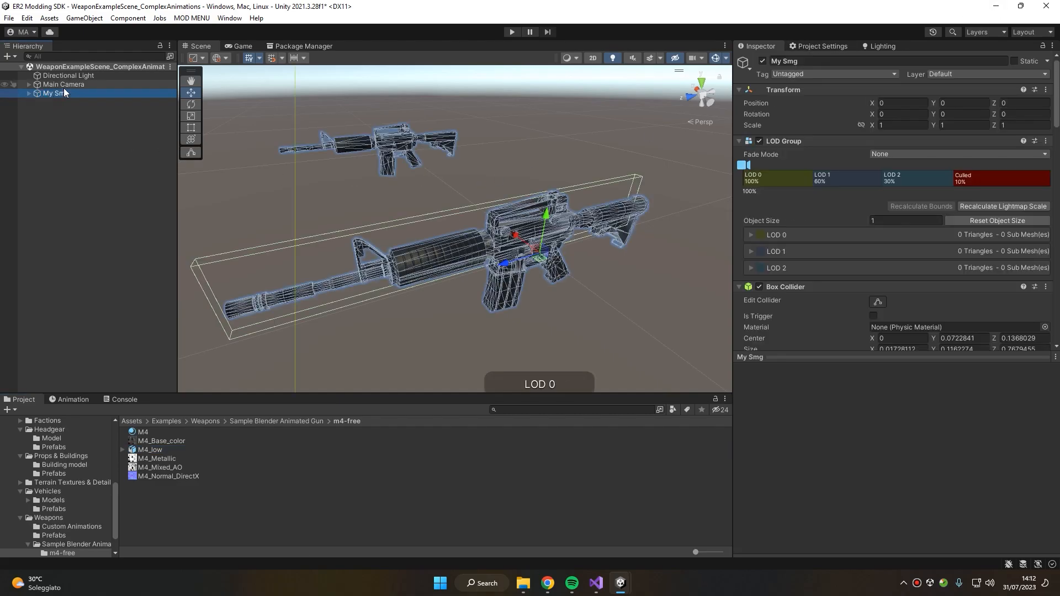
{"action": "scroll", "coordinate": [831, 219], "scroll_direction": "down", "scroll_amount": 4}
{"action": "scroll", "coordinate": [913, 195], "scroll_direction": "down", "scroll_amount": 9}
{"action": "scroll", "coordinate": [913, 194], "scroll_direction": "up", "scroll_amount": 8}
{"action": "left_click", "coordinate": [875, 96]}
{"action": "right_click_drag", "start_coordinate": [534, 274], "coordinate": [496, 175]}
{"action": "scroll", "coordinate": [334, 244], "scroll_direction": "down", "scroll_amount": 3}
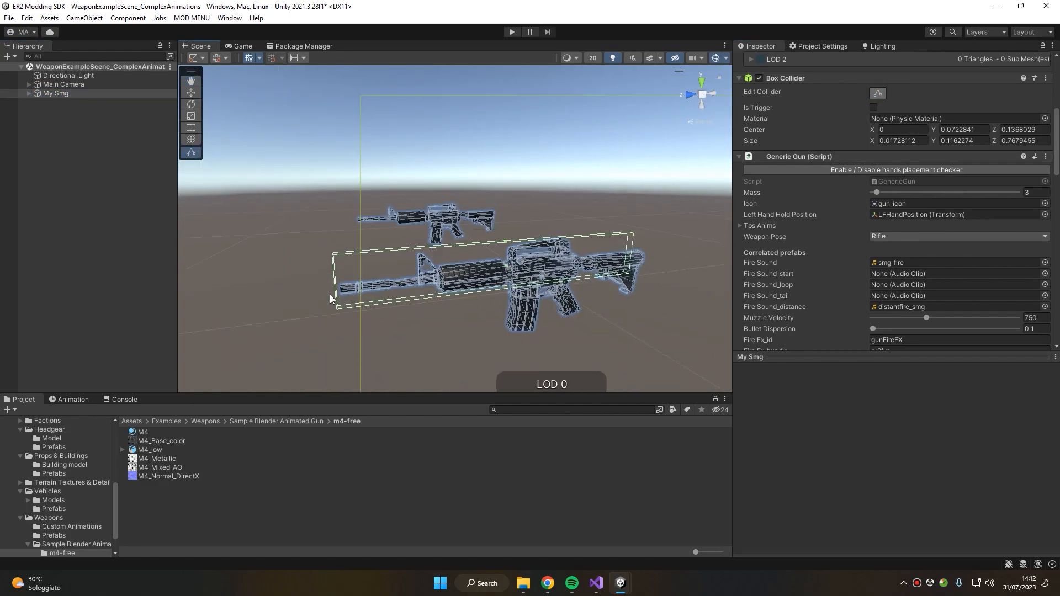
{"action": "left_click_drag", "start_coordinate": [335, 287], "coordinate": [389, 280]}
{"action": "left_click_drag", "start_coordinate": [531, 242], "coordinate": [531, 266]}
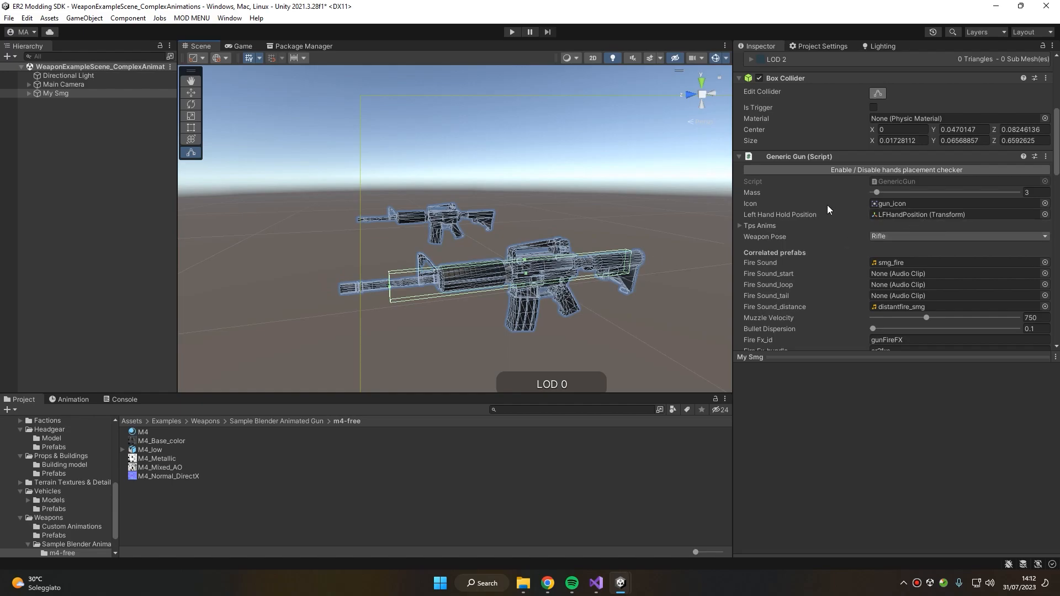
- Create a magazine object from the rifle's m4_magazine and m4_magazine_LOD meshes using the ER2 gun accessories template
{"action": "left_click", "coordinate": [28, 93]}
{"action": "left_click", "coordinate": [28, 93]}
{"action": "left_click", "coordinate": [75, 146]}
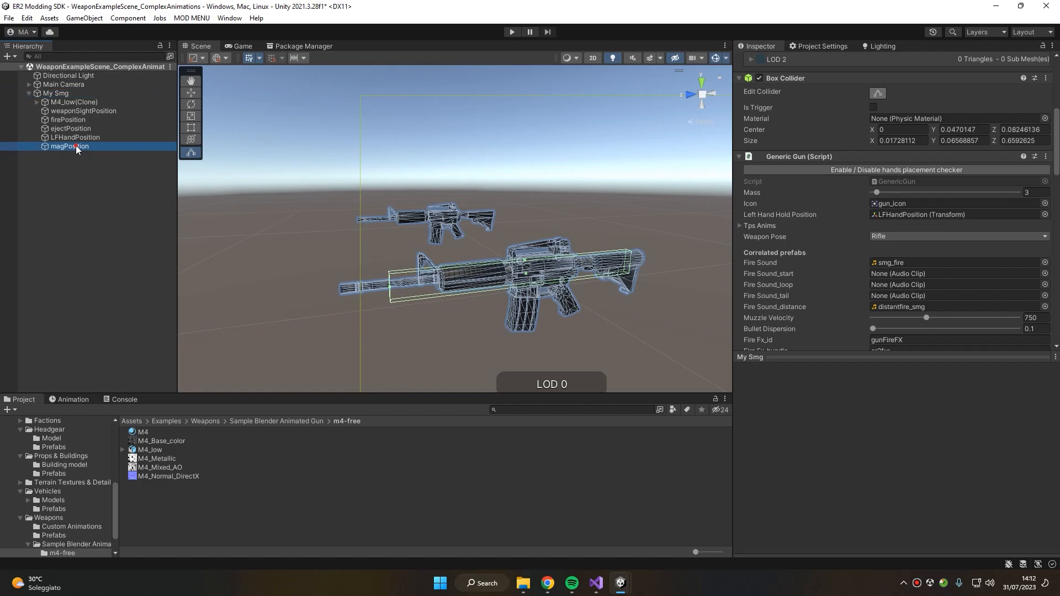
{"action": "middle_click_drag", "start_coordinate": [535, 293], "coordinate": [522, 238]}
{"action": "left_click", "coordinate": [514, 265]}
{"action": "scroll", "coordinate": [514, 264], "scroll_direction": "up", "scroll_amount": 3}
{"action": "right_click_drag", "start_coordinate": [513, 265], "coordinate": [507, 281]}
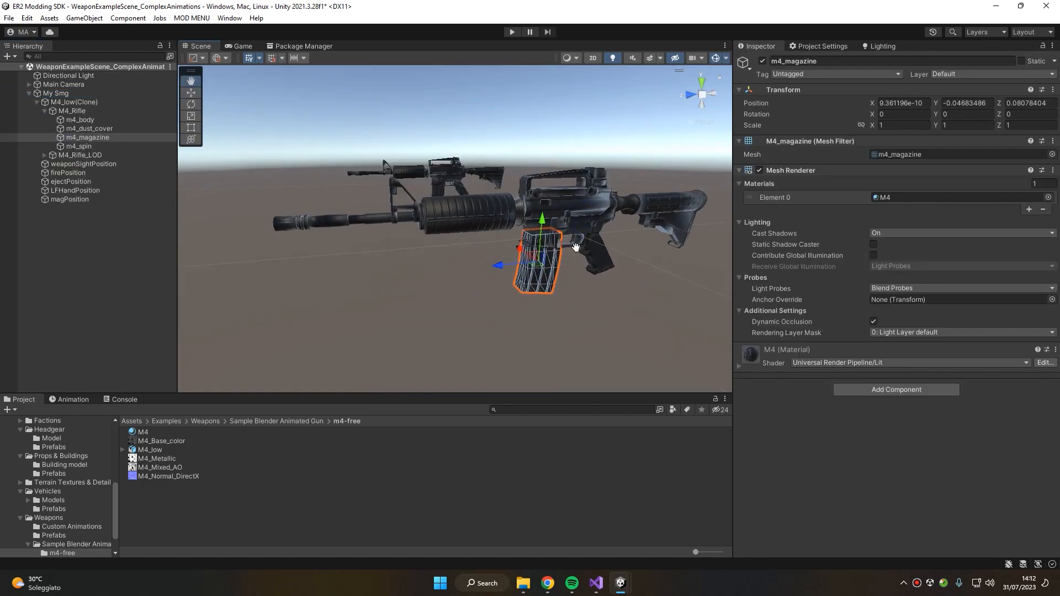
{"action": "middle_click_drag", "start_coordinate": [507, 280], "coordinate": [485, 334]}
{"action": "right_click", "coordinate": [89, 136]}
{"action": "left_click", "coordinate": [51, 156]}
{"action": "left_click", "coordinate": [77, 172], "text": "ctrl"}
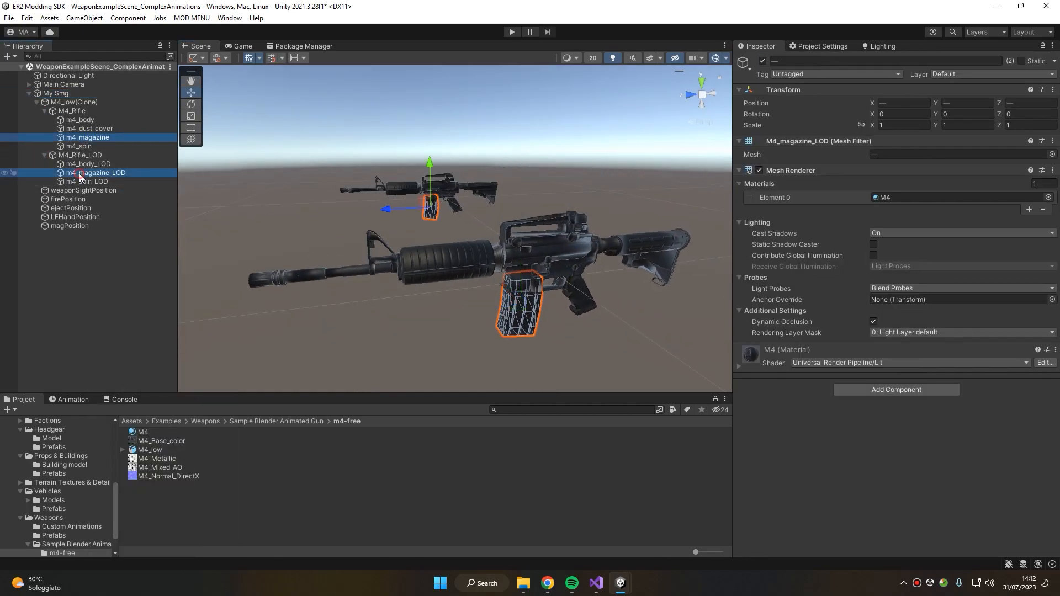
{"action": "right_click", "coordinate": [83, 173]}
{"action": "mouse_move", "coordinate": [155, 313]}
{"action": "mouse_move", "coordinate": [262, 347]}
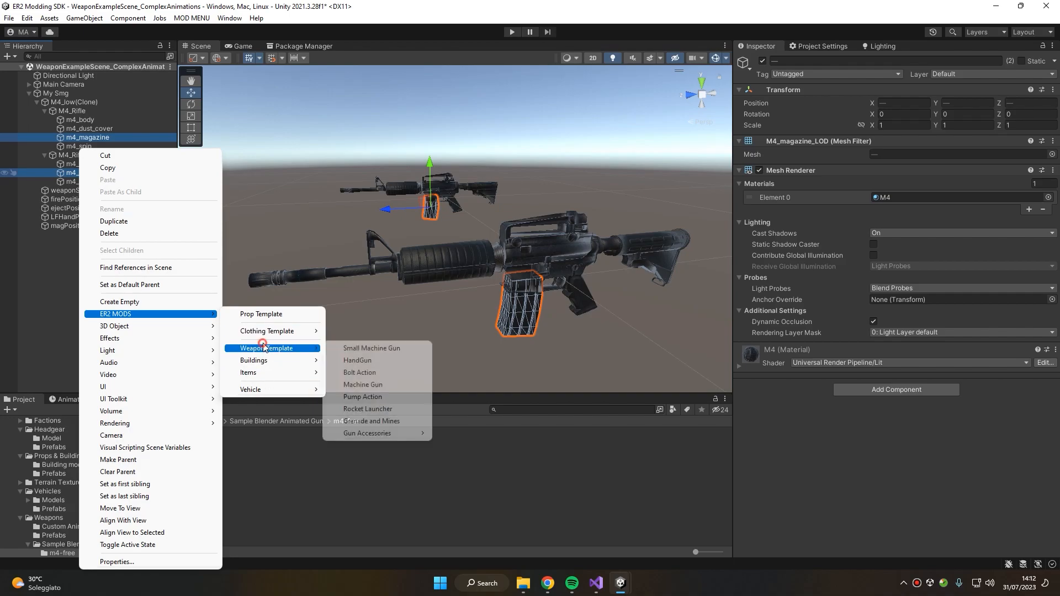
{"action": "mouse_move", "coordinate": [376, 434]}
{"action": "left_click", "coordinate": [458, 434]}
- Collapse the M4_low(Clone) hierarchy and expand GenericMagazine to check its two magazine meshes
{"action": "left_click", "coordinate": [90, 215]}
{"action": "left_click", "coordinate": [56, 94]}
{"action": "left_click", "coordinate": [37, 102]}
{"action": "left_click", "coordinate": [67, 156]}
{"action": "left_click_drag", "start_coordinate": [523, 306], "coordinate": [512, 295]}
{"action": "left_click", "coordinate": [29, 155]}
- Rename the My Smg object to "Custom Anims M4"
{"action": "left_click", "coordinate": [55, 93]}
{"action": "left_click", "coordinate": [863, 60]}
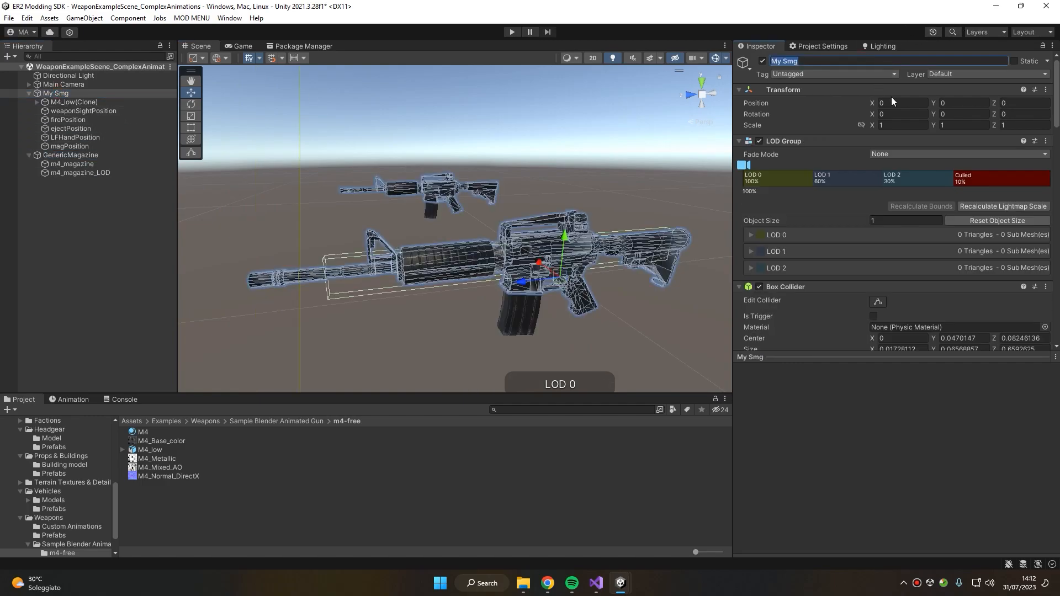
{"action": "type", "text": "Custom ANims M4"}
{"action": "key", "text": "Left"}
{"action": "key", "text": "Left"}
{"action": "key", "text": "Left"}
{"action": "key", "text": "BackSpace"}
{"action": "type", "text": "n"}
{"action": "key", "text": "Return"}
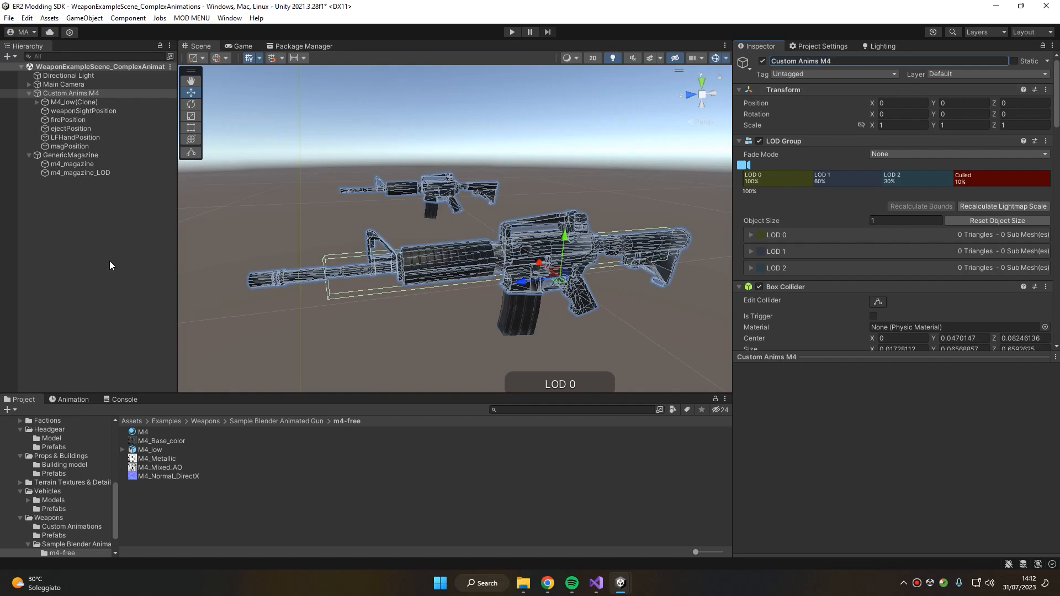
- Rename the GenericMagazine object to "Custom Anims M4 Magazine"
{"action": "left_click", "coordinate": [71, 155]}
{"action": "left_click", "coordinate": [911, 61]}
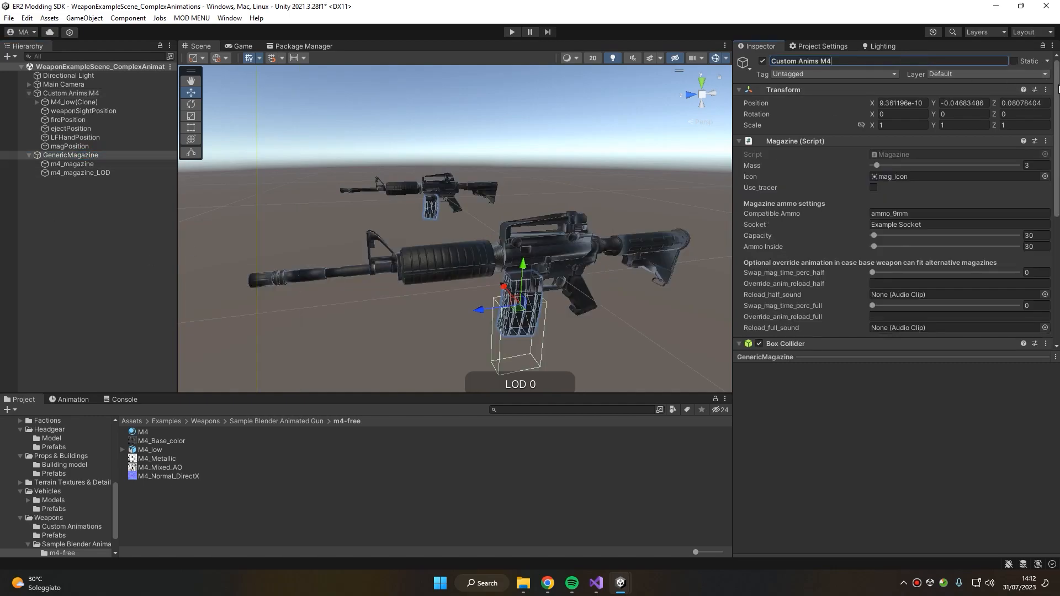
{"action": "key", "text": "Return"}
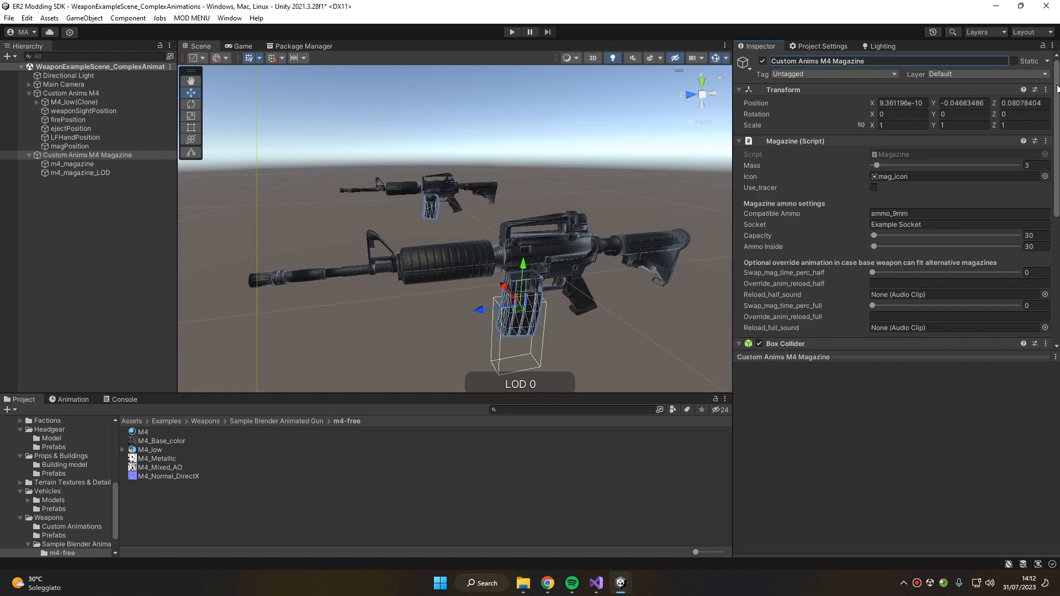
- Examine the Generic Gun script of Custom Anims M4, covering its weapon attributes, attachments and FPS animation settings
{"action": "left_click", "coordinate": [107, 92]}
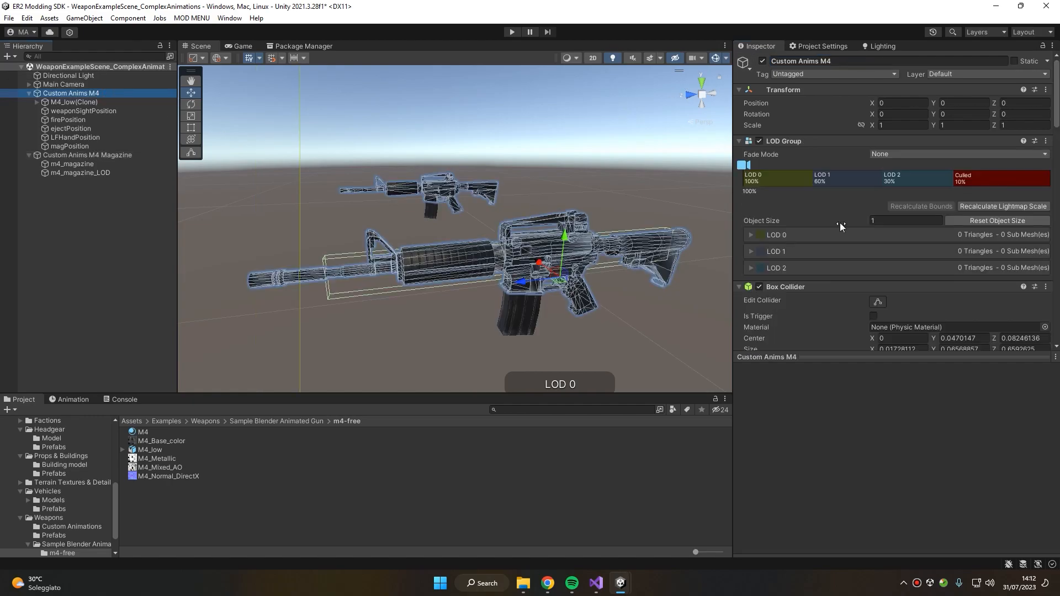
{"action": "scroll", "coordinate": [872, 213], "scroll_direction": "down", "scroll_amount": 5}
{"action": "scroll", "coordinate": [849, 191], "scroll_direction": "up", "scroll_amount": 3}
{"action": "scroll", "coordinate": [860, 196], "scroll_direction": "down", "scroll_amount": 5}
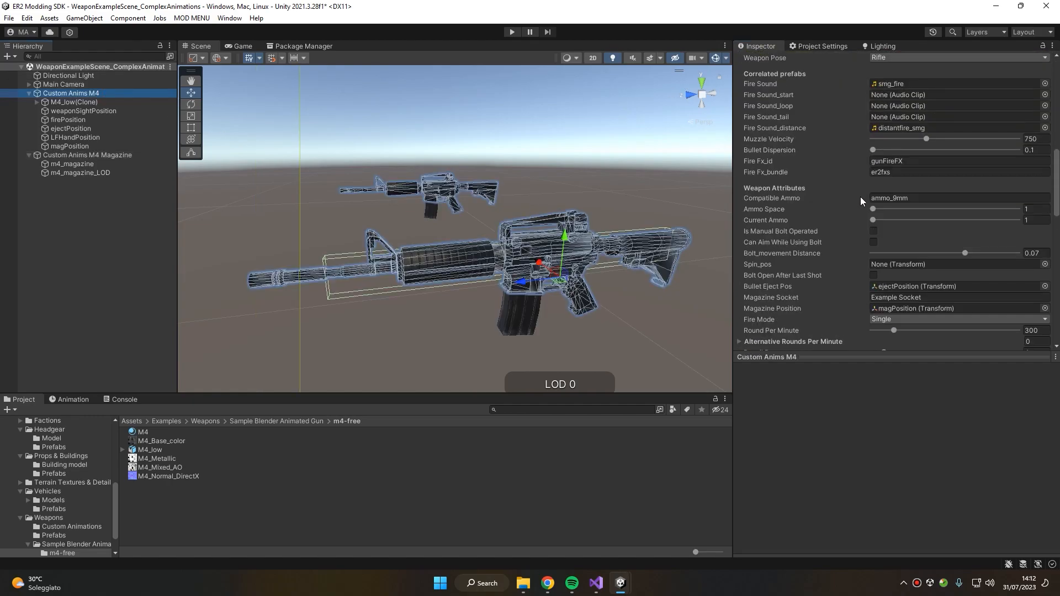
{"action": "scroll", "coordinate": [813, 189], "scroll_direction": "down", "scroll_amount": 2}
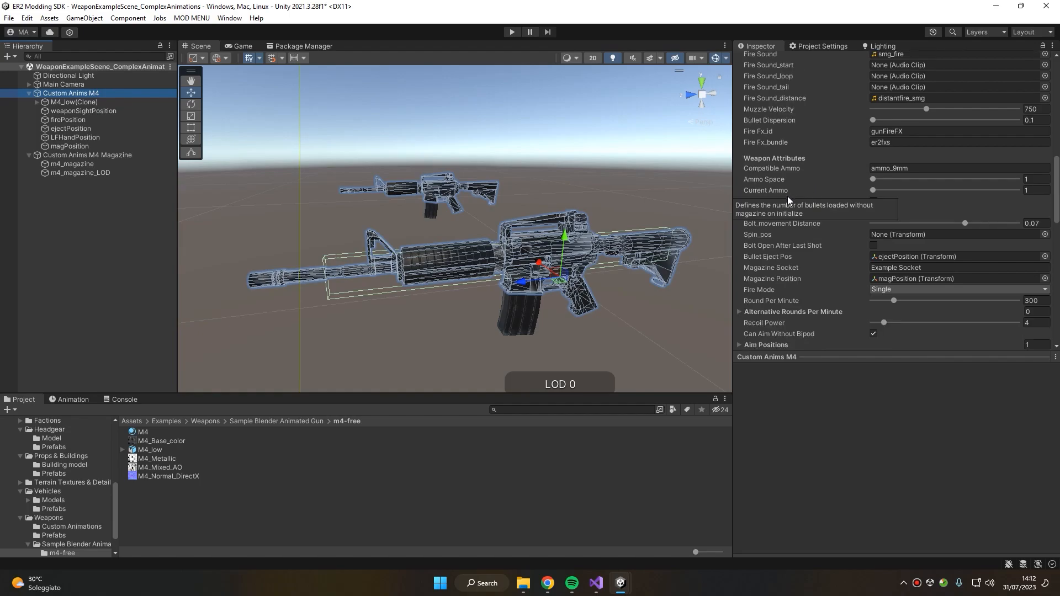
{"action": "scroll", "coordinate": [828, 193], "scroll_direction": "down", "scroll_amount": 2}
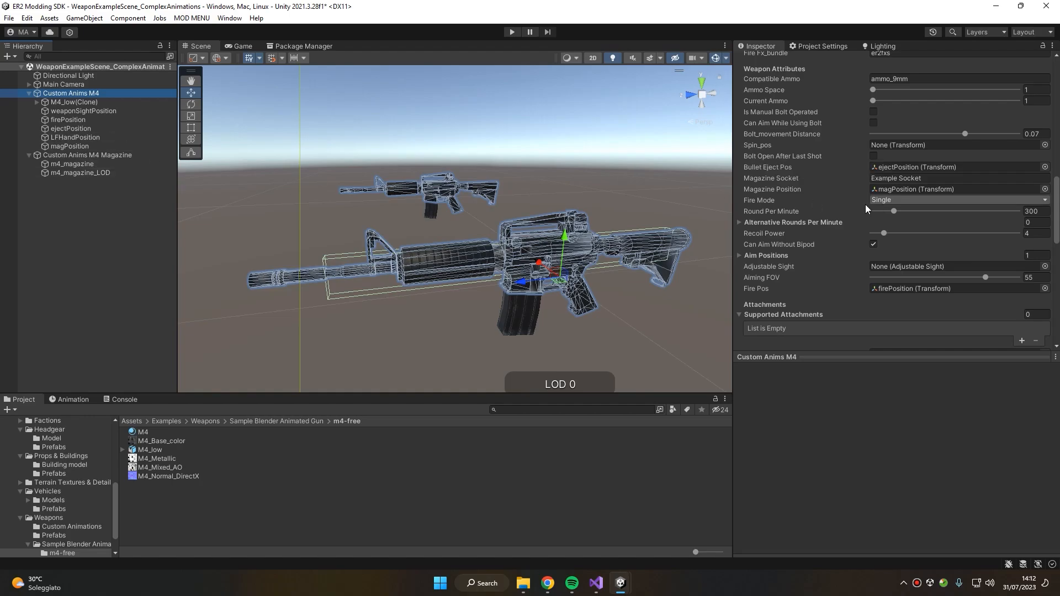
{"action": "scroll", "coordinate": [789, 197], "scroll_direction": "down", "scroll_amount": 1}
{"action": "scroll", "coordinate": [778, 205], "scroll_direction": "up", "scroll_amount": 3}
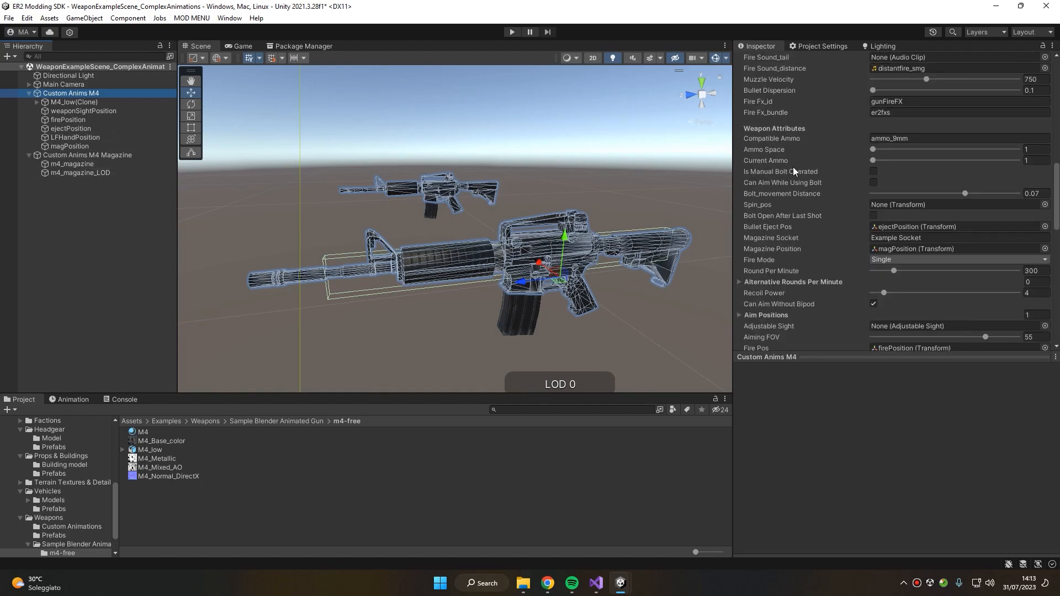
{"action": "scroll", "coordinate": [816, 154], "scroll_direction": "up", "scroll_amount": 3}
{"action": "scroll", "coordinate": [816, 161], "scroll_direction": "down", "scroll_amount": 8}
{"action": "scroll", "coordinate": [807, 160], "scroll_direction": "down", "scroll_amount": 4}
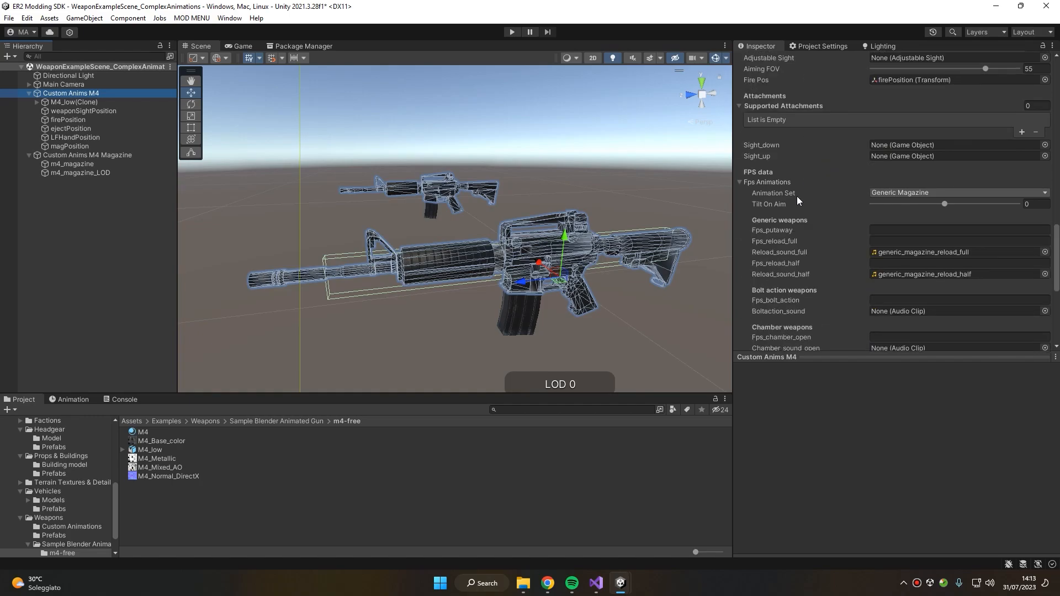
{"action": "scroll", "coordinate": [795, 197], "scroll_direction": "up", "scroll_amount": 4}
{"action": "scroll", "coordinate": [793, 198], "scroll_direction": "up", "scroll_amount": 5}
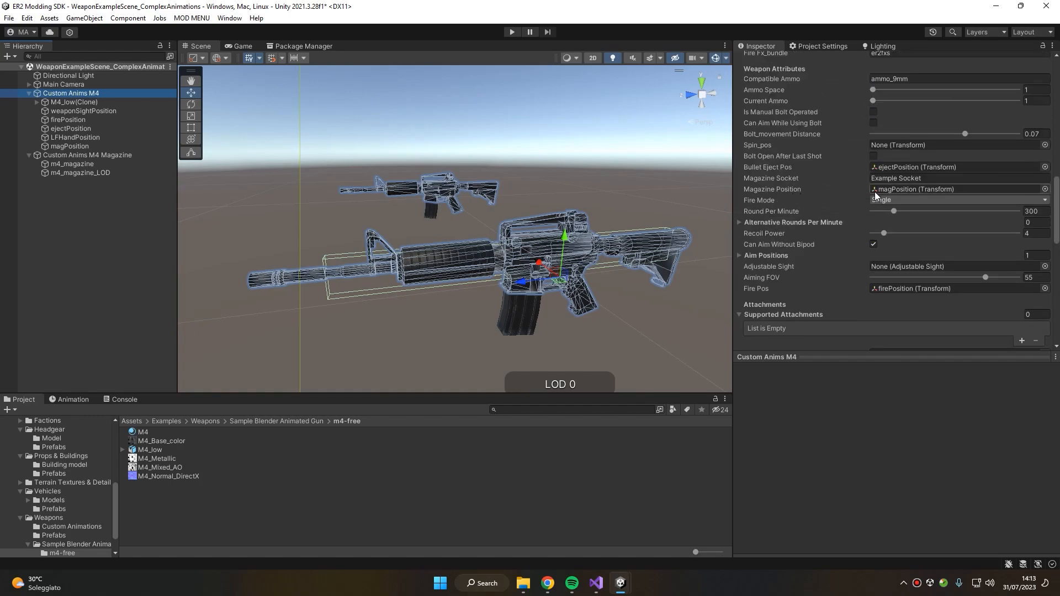
- Set the magazine socket to STANAG on both the Custom Anims M4 gun and its magazine
{"action": "left_click", "coordinate": [948, 179]}
{"action": "key", "text": "BackSpace"}
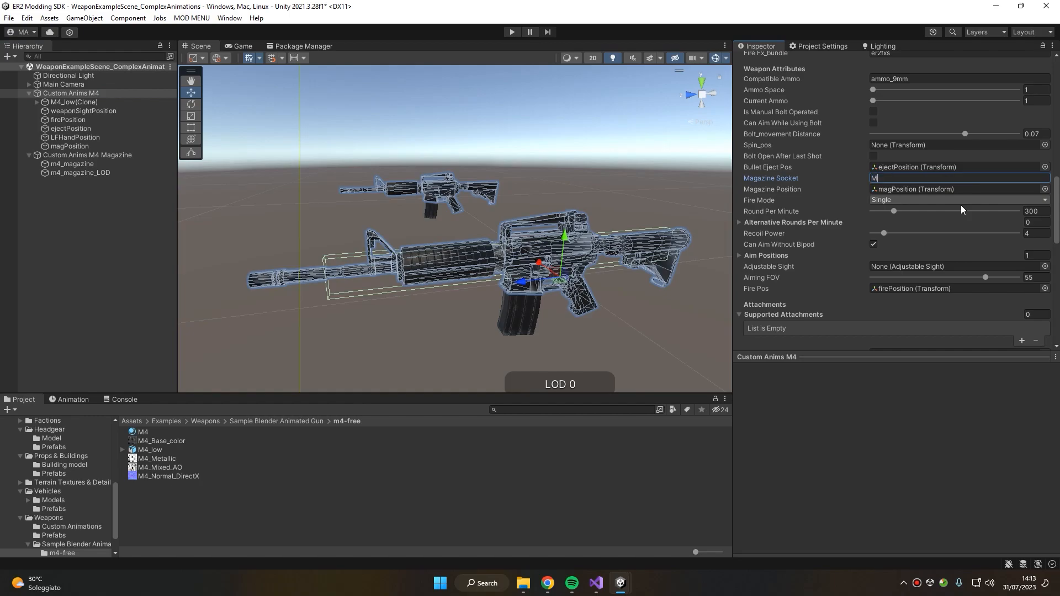
{"action": "type", "text": "STANAG"}
{"action": "left_click", "coordinate": [87, 155]}
{"action": "scroll", "coordinate": [910, 160], "scroll_direction": "up", "scroll_amount": 5}
{"action": "left_click", "coordinate": [971, 139]}
{"action": "type", "text": "STANAG"}
- Fit the magazine's box collider around its mesh, sized about 0.040 by 0.111 by 0.075
{"action": "left_click", "coordinate": [878, 272]}
{"action": "middle_click_drag", "start_coordinate": [528, 306], "coordinate": [501, 206]}
{"action": "left_click_drag", "start_coordinate": [496, 200], "coordinate": [496, 174]}
{"action": "left_click_drag", "start_coordinate": [495, 272], "coordinate": [511, 203]}
{"action": "right_click_drag", "start_coordinate": [511, 203], "coordinate": [718, 196]}
{"action": "key", "text": "a"}
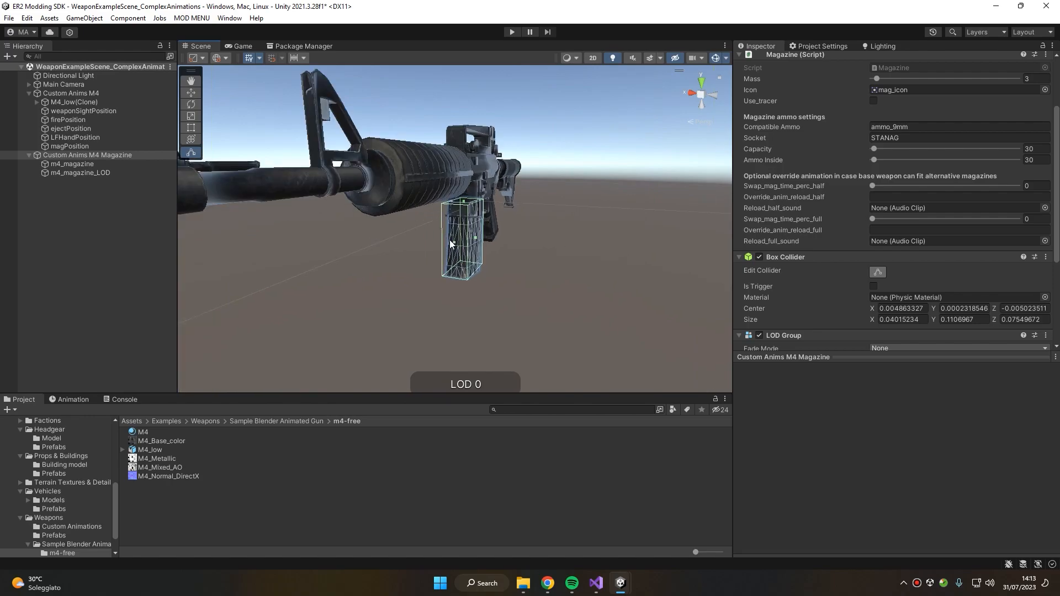
{"action": "scroll", "coordinate": [584, 223], "scroll_direction": "down", "scroll_amount": 6}
- Assign M4_Rifle to LOD 0 and M4_Rifle_LOD to LOD 1 in the Custom Anims M4 LOD Group
{"action": "left_click", "coordinate": [77, 91]}
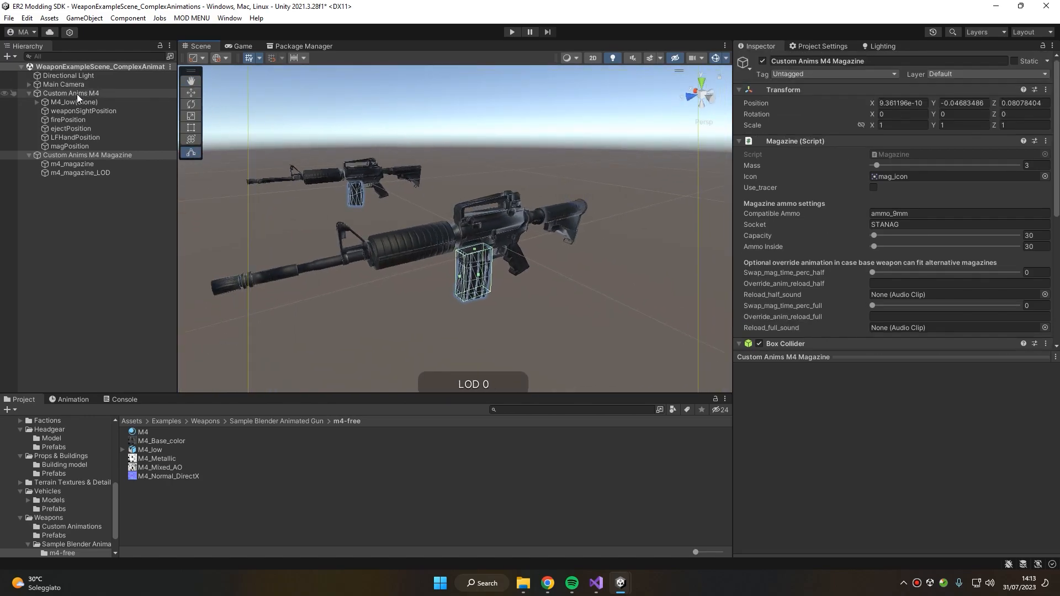
{"action": "left_click", "coordinate": [37, 101]}
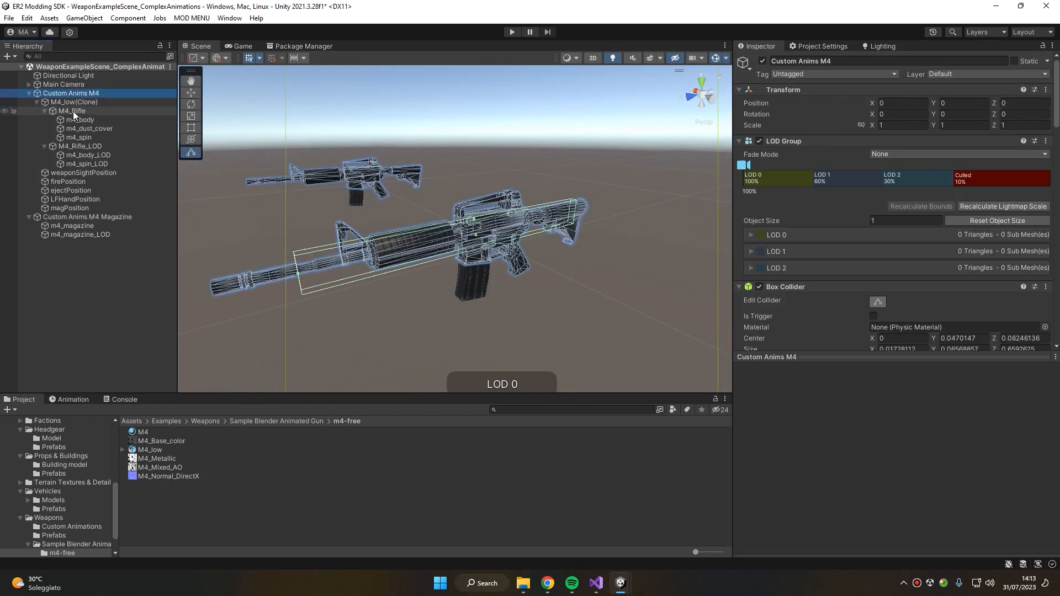
{"action": "left_click", "coordinate": [764, 181]}
{"action": "left_click_drag", "start_coordinate": [764, 182], "coordinate": [765, 182]}
{"action": "left_click_drag", "start_coordinate": [82, 148], "coordinate": [838, 179]}
- Set the X position of M4_Rifle_LOD to 0 so it overlaps the main rifle
{"action": "left_click", "coordinate": [86, 146]}
{"action": "left_click", "coordinate": [908, 103]}
{"action": "left_click", "coordinate": [88, 155]}
{"action": "left_click", "coordinate": [97, 147]}
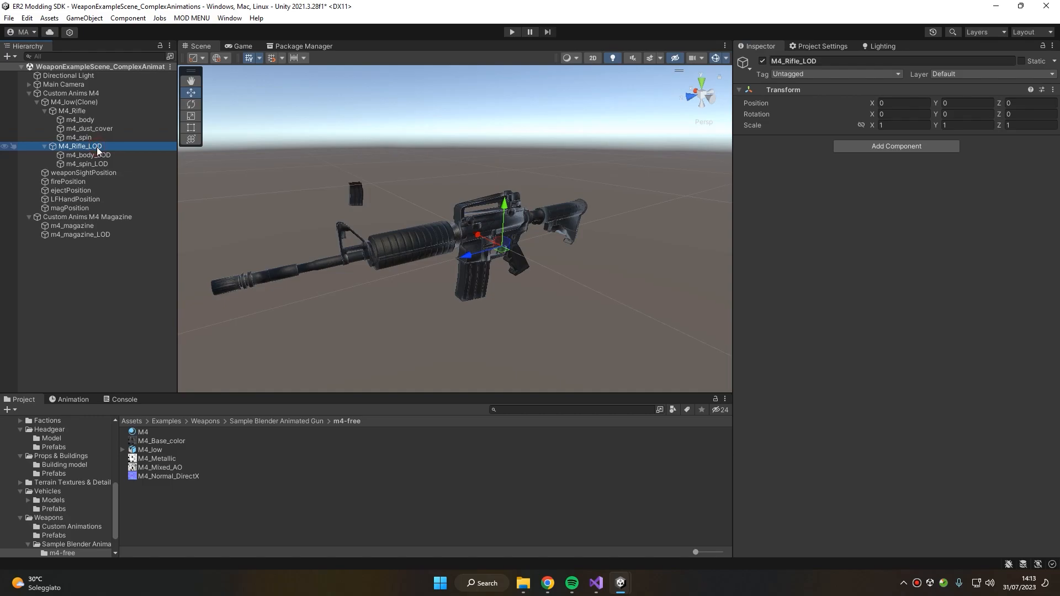
- Delete LOD 2 from the Custom Anims M4 LOD Group and set LOD 1 to start at 77% and culling at about 2%
{"action": "left_click", "coordinate": [69, 94]}
{"action": "left_click", "coordinate": [68, 101]}
{"action": "left_click", "coordinate": [75, 94]}
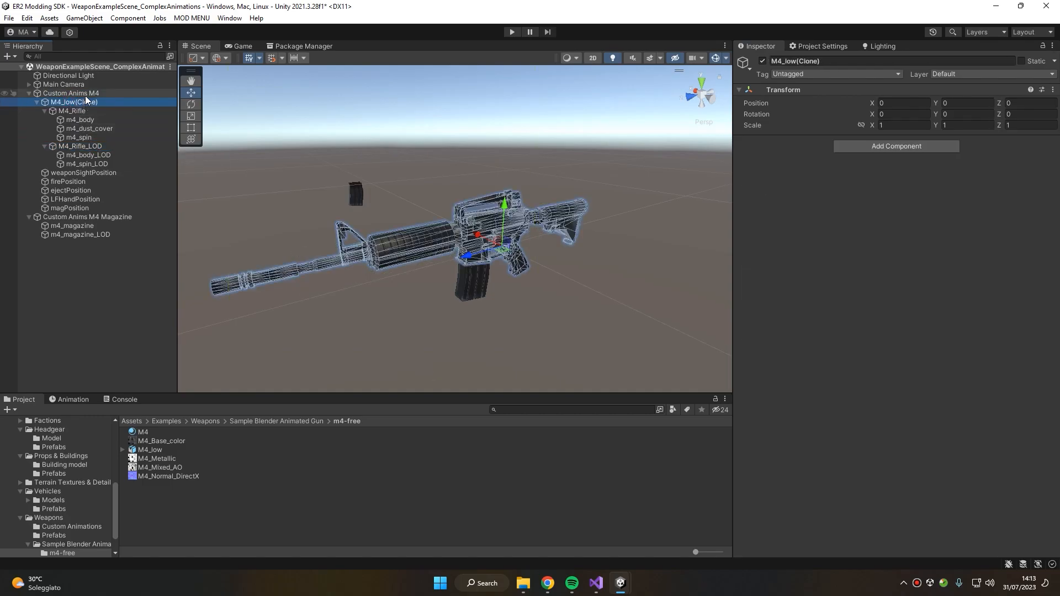
{"action": "left_click_drag", "start_coordinate": [760, 166], "coordinate": [801, 176]}
{"action": "right_click", "coordinate": [905, 185]}
{"action": "left_click", "coordinate": [934, 201]}
{"action": "left_click", "coordinate": [818, 183]}
{"action": "left_click_drag", "start_coordinate": [812, 182], "coordinate": [780, 183]}
{"action": "left_click_drag", "start_coordinate": [888, 184], "coordinate": [1009, 197]}
{"action": "left_click", "coordinate": [903, 157]}
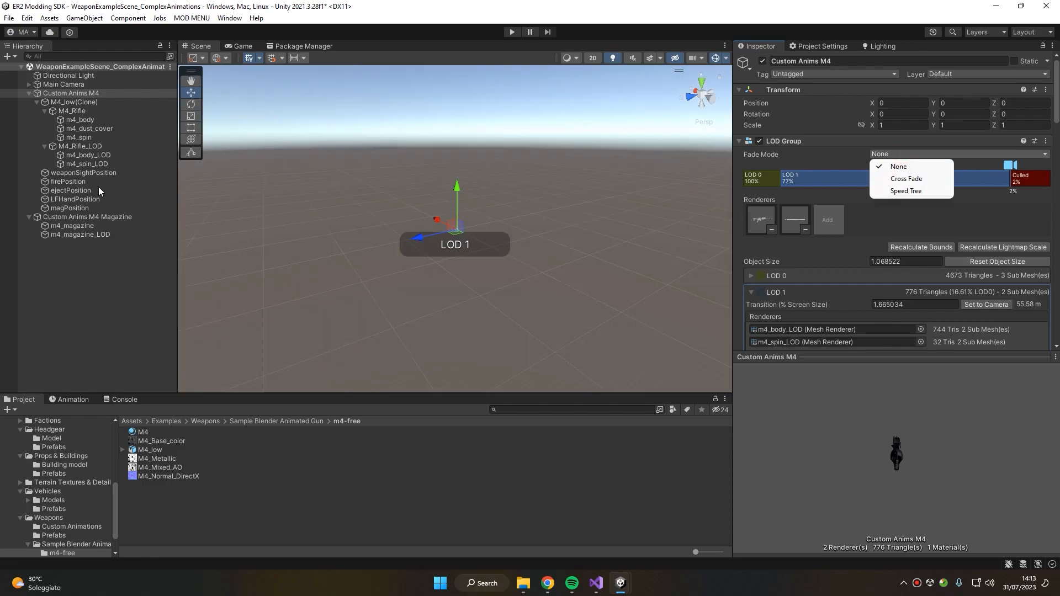
{"action": "left_click", "coordinate": [81, 94]}
{"action": "scroll", "coordinate": [454, 164], "scroll_direction": "up", "scroll_amount": 3}
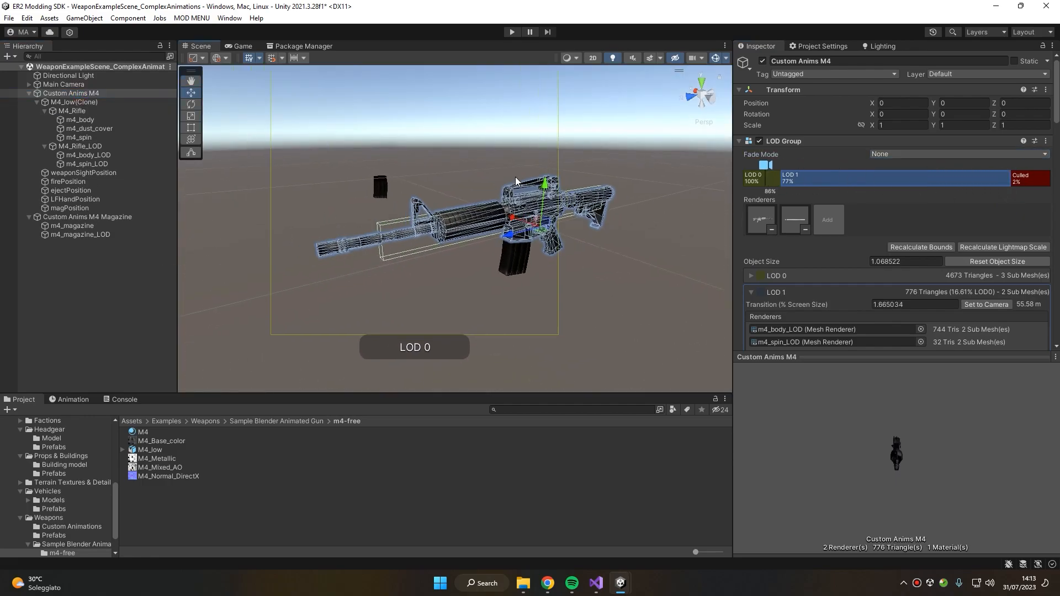
- Set the X position of m4_magazine_LOD to 0 so it overlaps the main magazine
{"action": "double_click", "coordinate": [81, 217]}
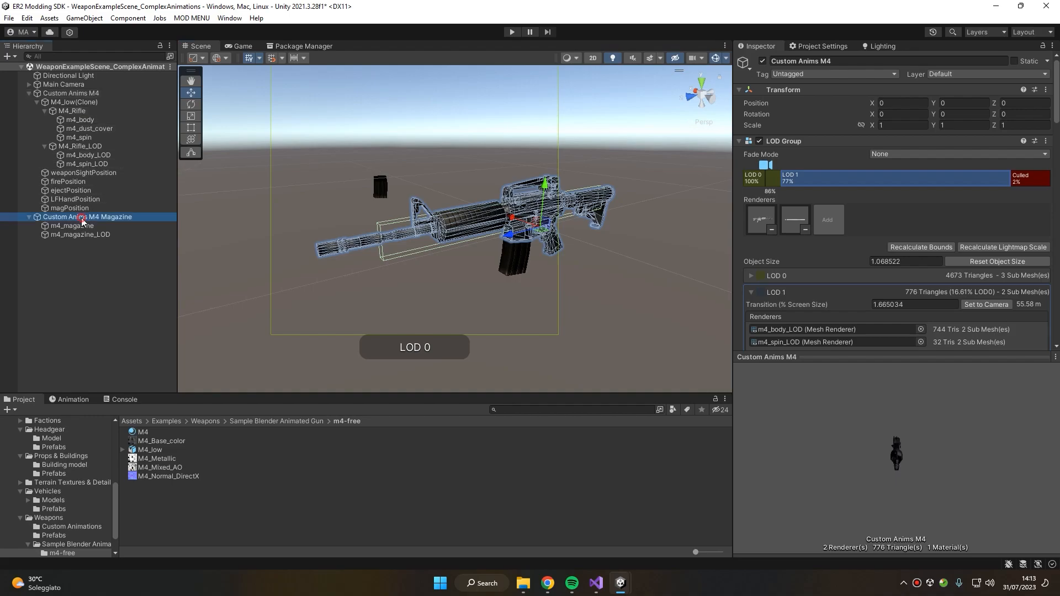
{"action": "double_click", "coordinate": [45, 233]}
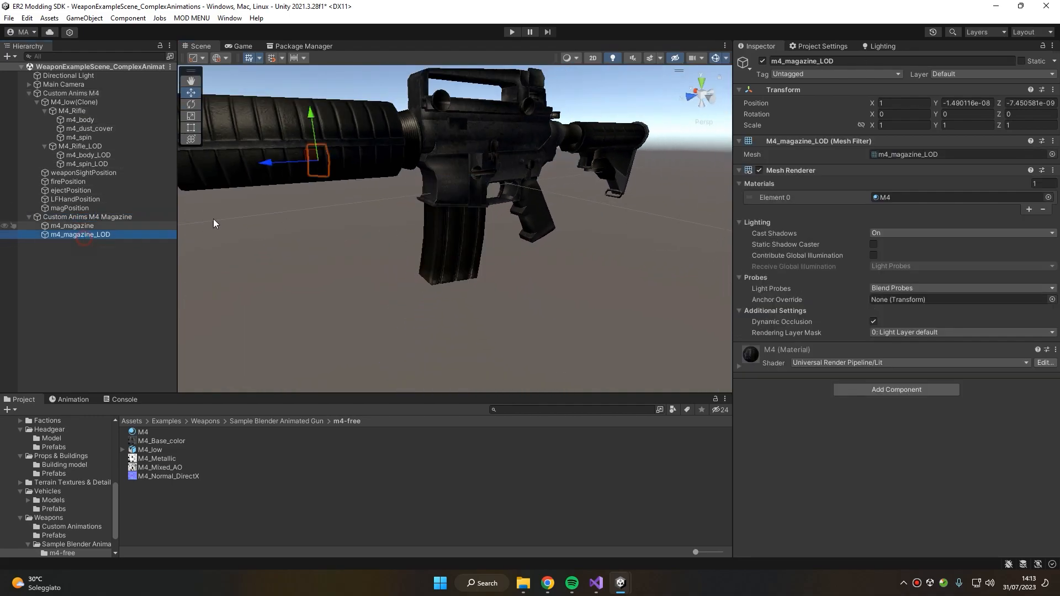
{"action": "left_click", "coordinate": [893, 103]}
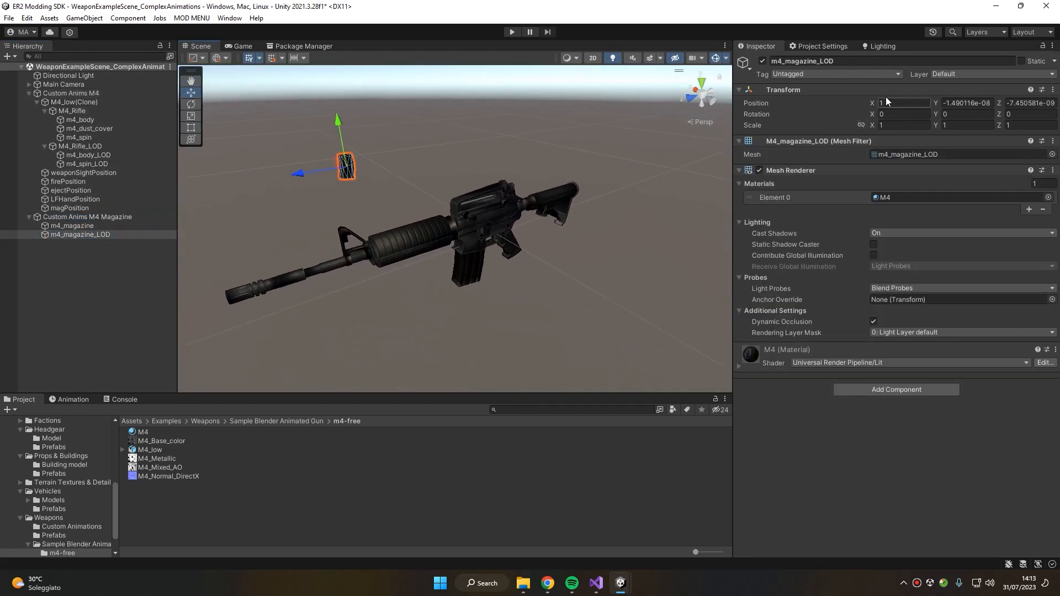
{"action": "type", "text": "0"}
{"action": "key", "text": "Return"}
- Delete LOD 2 from the Custom Anims M4 Magazine LOD Group and lower its LOD 1 and culling thresholds
{"action": "left_click", "coordinate": [110, 226]}
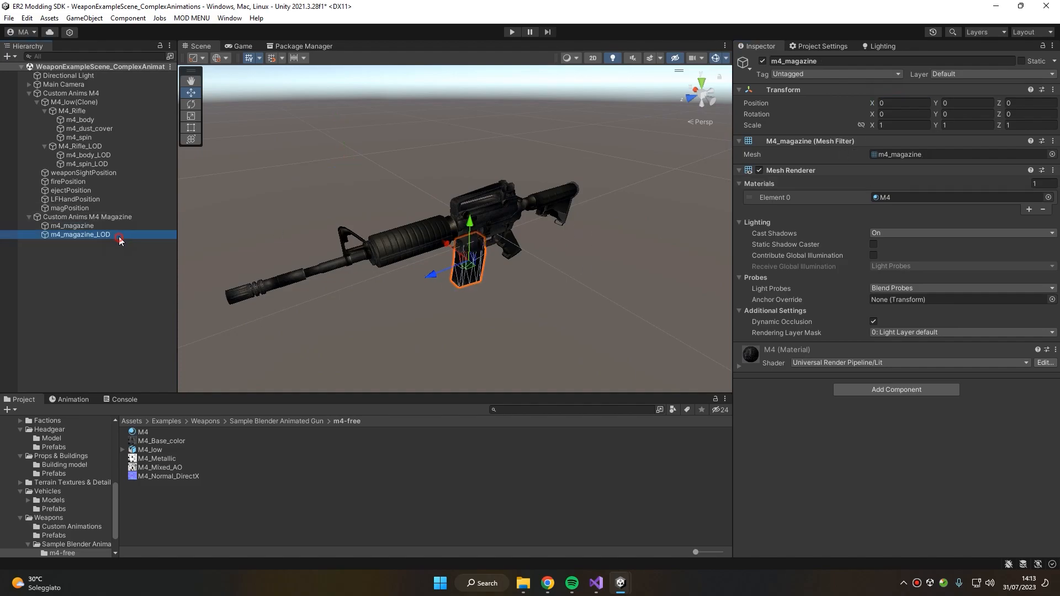
{"action": "left_click", "coordinate": [109, 216]}
{"action": "scroll", "coordinate": [883, 232], "scroll_direction": "down", "scroll_amount": 6}
{"action": "left_click", "coordinate": [793, 231]}
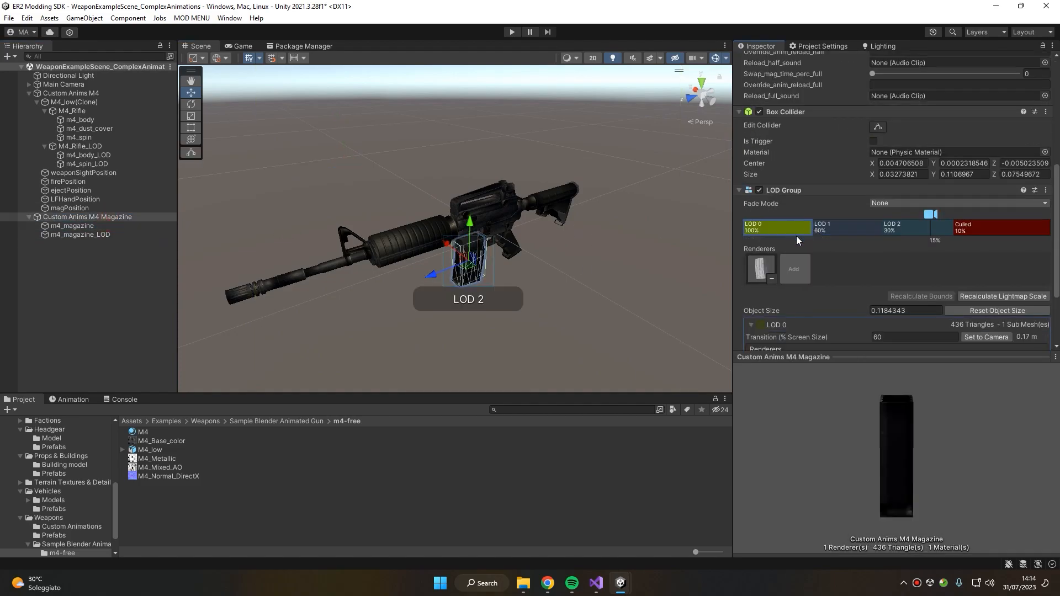
{"action": "left_click", "coordinate": [850, 229]}
{"action": "right_click", "coordinate": [893, 230]}
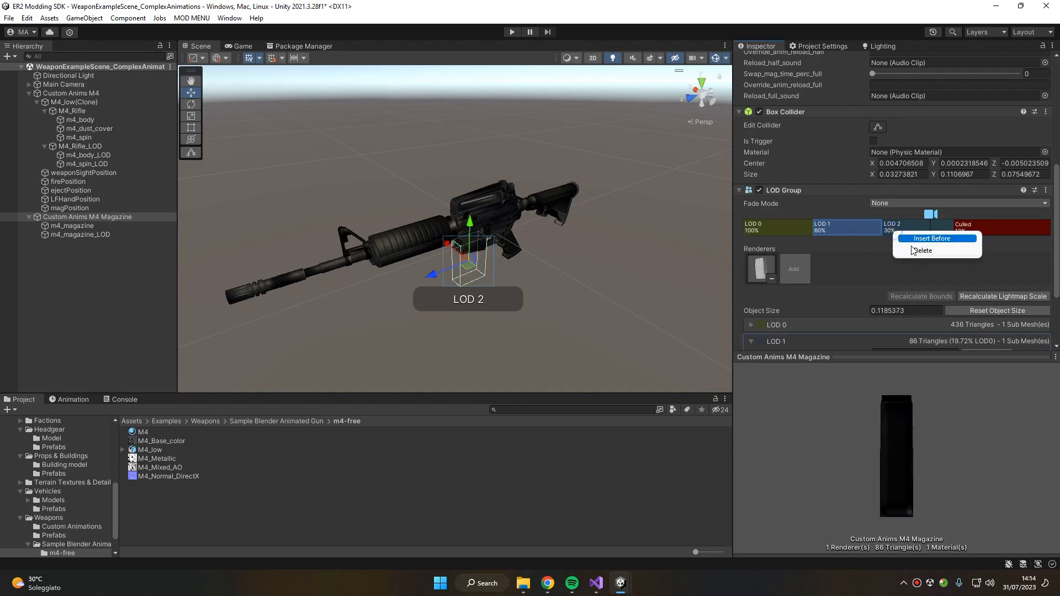
{"action": "left_click", "coordinate": [913, 250]}
{"action": "left_click_drag", "start_coordinate": [954, 230], "coordinate": [1018, 247]}
{"action": "left_click_drag", "start_coordinate": [810, 226], "coordinate": [977, 250]}
- Lower the LOD 1 transition of the Custom Anims M4 LOD Group to 39%
{"action": "left_click", "coordinate": [88, 93]}
{"action": "scroll", "coordinate": [865, 213], "scroll_direction": "down", "scroll_amount": 8}
{"action": "scroll", "coordinate": [858, 202], "scroll_direction": "up", "scroll_amount": 8}
{"action": "scroll", "coordinate": [850, 188], "scroll_direction": "up", "scroll_amount": 6}
{"action": "left_click_drag", "start_coordinate": [778, 155], "coordinate": [819, 168]}
{"action": "left_click_drag", "start_coordinate": [510, 220], "coordinate": [555, 181], "text": "alt"}
{"action": "left_click_drag", "start_coordinate": [673, 199], "coordinate": [544, 194], "text": "alt"}
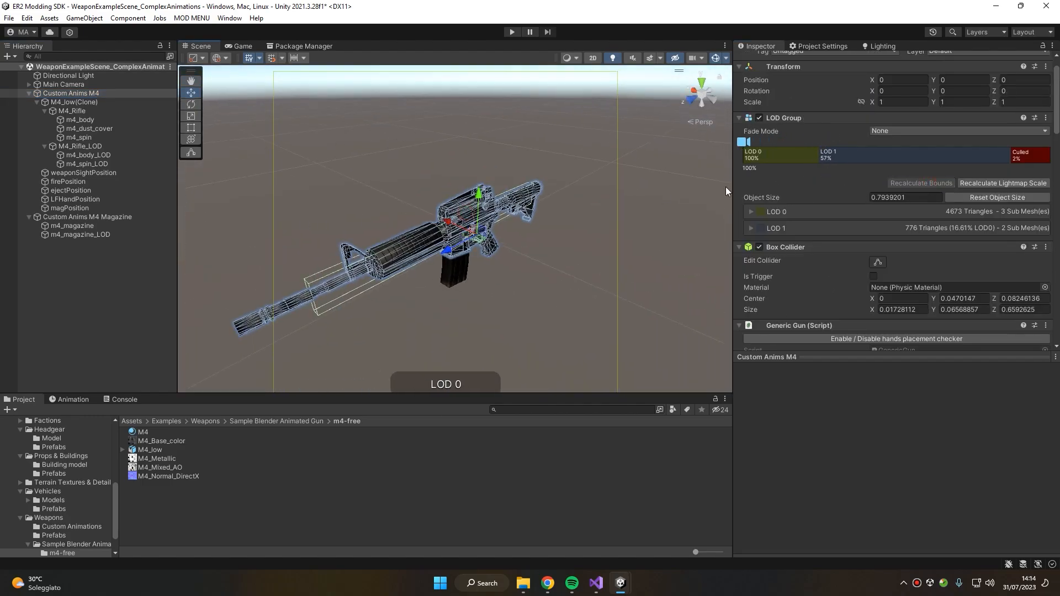
{"action": "left_click_drag", "start_coordinate": [819, 157], "coordinate": [862, 175]}
{"action": "left_click_drag", "start_coordinate": [544, 225], "coordinate": [436, 220], "text": "alt"}
- Move ejectPosition onto the rifle's ejection port, at about X 0.0239, Y 0.0715, Z 0.0725
{"action": "left_click", "coordinate": [44, 111]}
{"action": "left_click", "coordinate": [44, 119]}
{"action": "left_click", "coordinate": [71, 146]}
{"action": "scroll", "coordinate": [387, 221], "scroll_direction": "up", "scroll_amount": 3}
{"action": "key", "text": "f"}
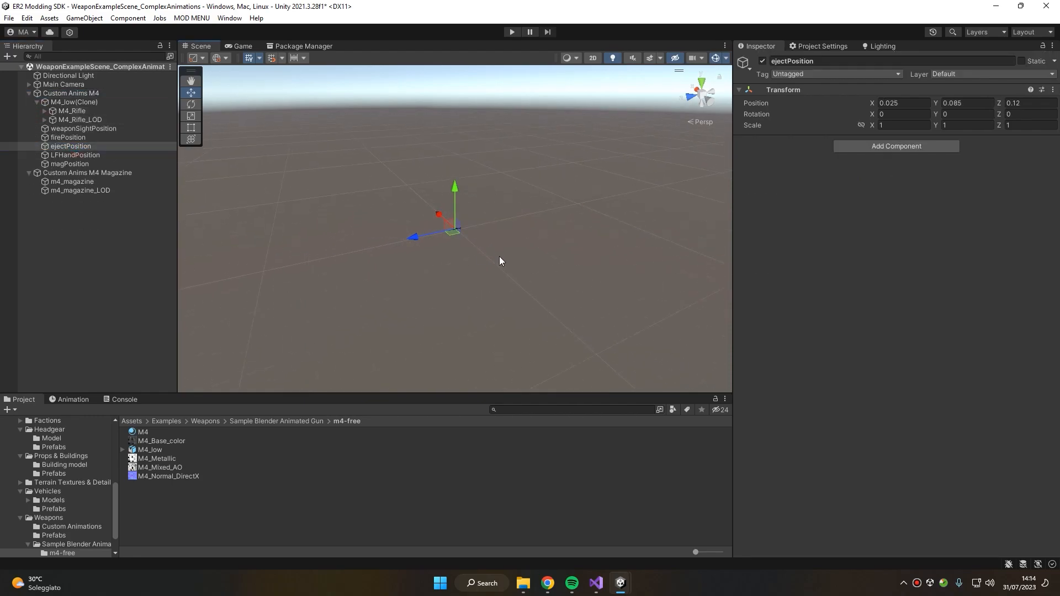
{"action": "scroll", "coordinate": [469, 243], "scroll_direction": "up", "scroll_amount": 10}
{"action": "left_click_drag", "start_coordinate": [469, 237], "coordinate": [684, 253], "text": "alt"}
{"action": "left_click_drag", "start_coordinate": [354, 254], "coordinate": [607, 287], "text": "alt"}
{"action": "scroll", "coordinate": [469, 242], "scroll_direction": "up", "scroll_amount": 3}
{"action": "left_click_drag", "start_coordinate": [392, 226], "coordinate": [523, 184], "text": "alt"}
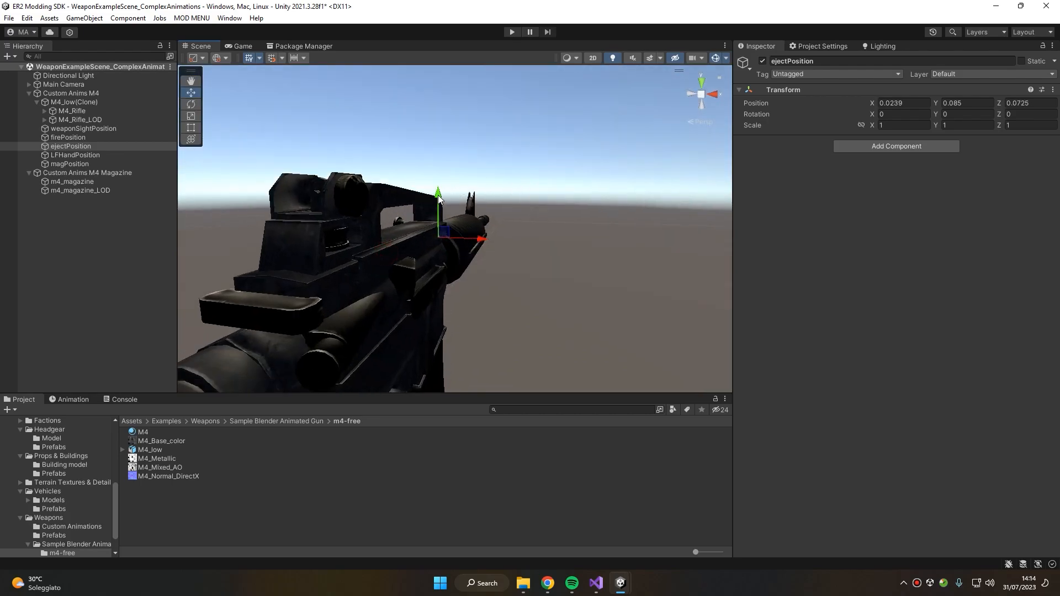
{"action": "double_click", "coordinate": [69, 163]}
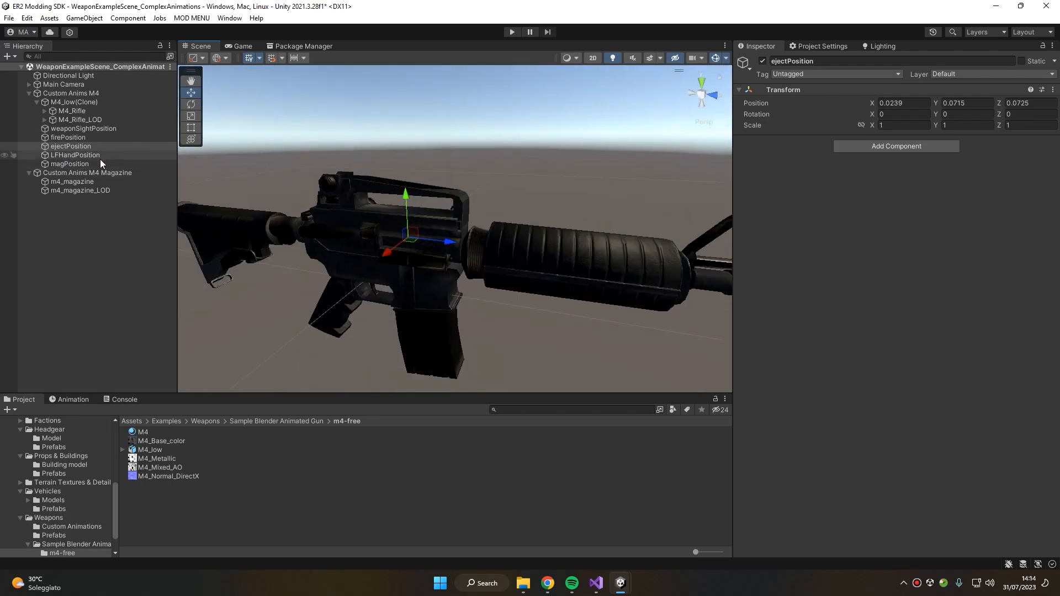
- Move firePosition back along the Z axis to the tip of the rifle's barrel
{"action": "double_click", "coordinate": [80, 138]}
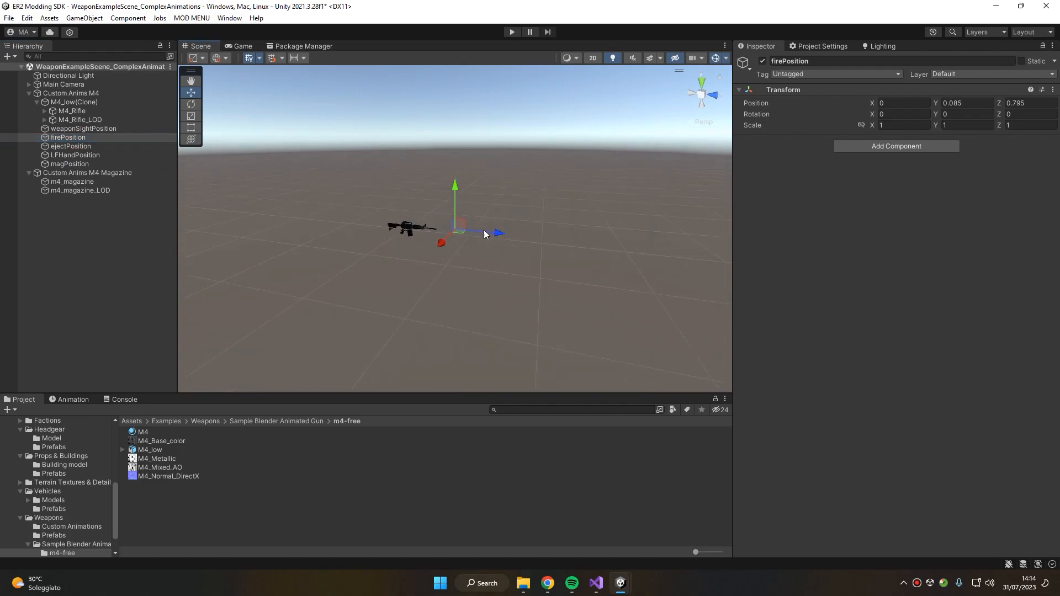
{"action": "left_click_drag", "start_coordinate": [413, 243], "coordinate": [412, 201], "text": "alt"}
{"action": "scroll", "coordinate": [412, 201], "scroll_direction": "up", "scroll_amount": 3}
{"action": "middle_click_drag", "start_coordinate": [412, 201], "coordinate": [620, 177]}
{"action": "left_click_drag", "start_coordinate": [620, 177], "coordinate": [422, 249], "text": "alt"}
{"action": "left_click_drag", "start_coordinate": [503, 257], "coordinate": [496, 255]}
{"action": "left_click_drag", "start_coordinate": [585, 247], "coordinate": [422, 203], "text": "alt"}
{"action": "scroll", "coordinate": [426, 215], "scroll_direction": "up", "scroll_amount": 4}
- Examine weaponSightPosition and check which transform the rifle's Aim Positions list references
{"action": "left_click", "coordinate": [110, 130]}
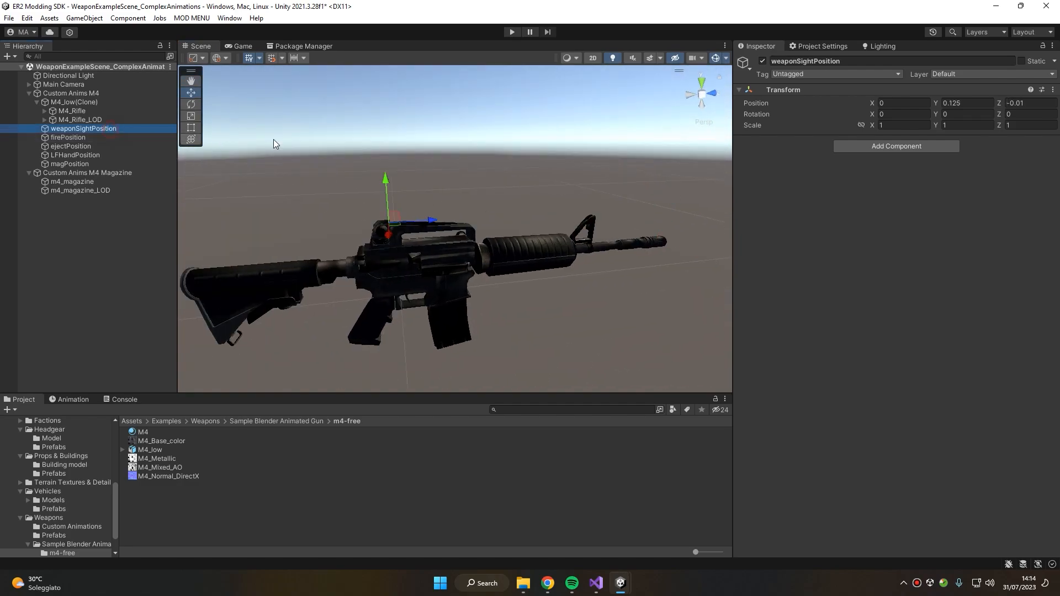
{"action": "key", "text": "f"}
{"action": "left_click_drag", "start_coordinate": [467, 195], "coordinate": [505, 216], "text": "alt"}
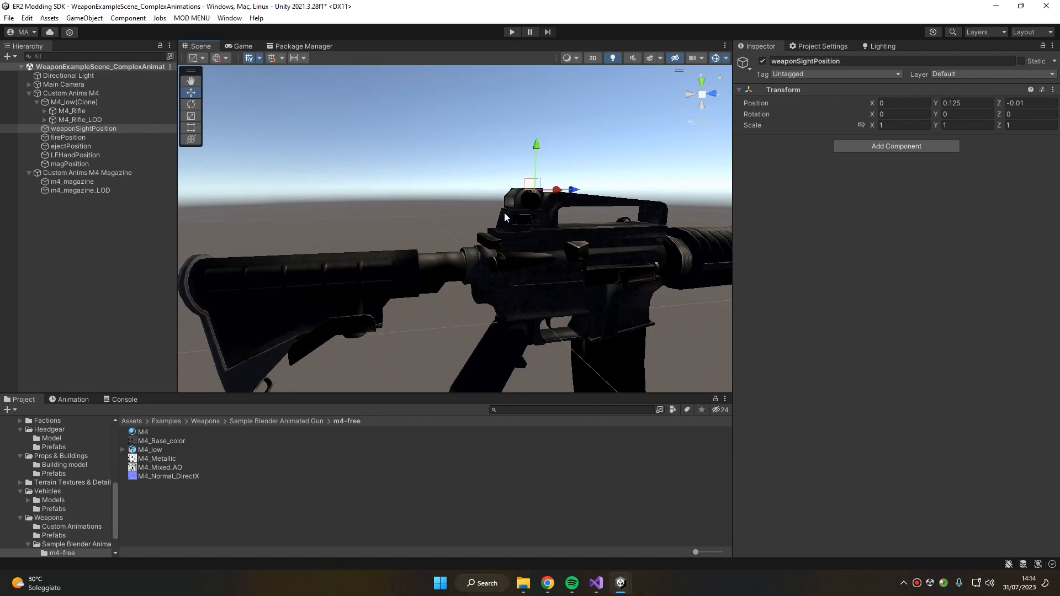
{"action": "left_click", "coordinate": [70, 93]}
{"action": "scroll", "coordinate": [939, 221], "scroll_direction": "down", "scroll_amount": 10}
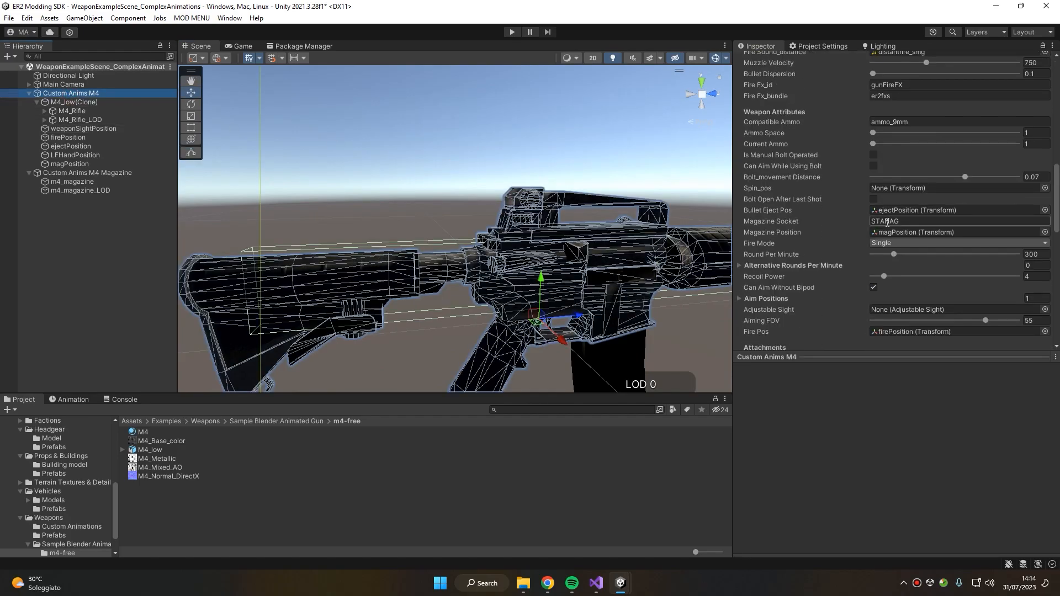
{"action": "scroll", "coordinate": [891, 237], "scroll_direction": "down", "scroll_amount": 4}
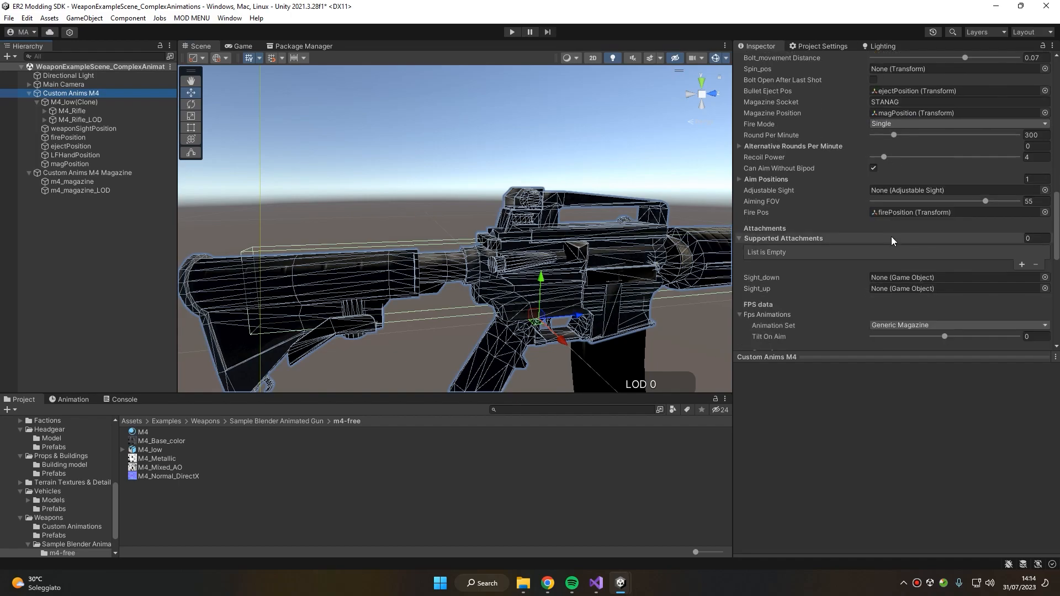
{"action": "left_click", "coordinate": [770, 180]}
{"action": "left_click", "coordinate": [895, 193]}
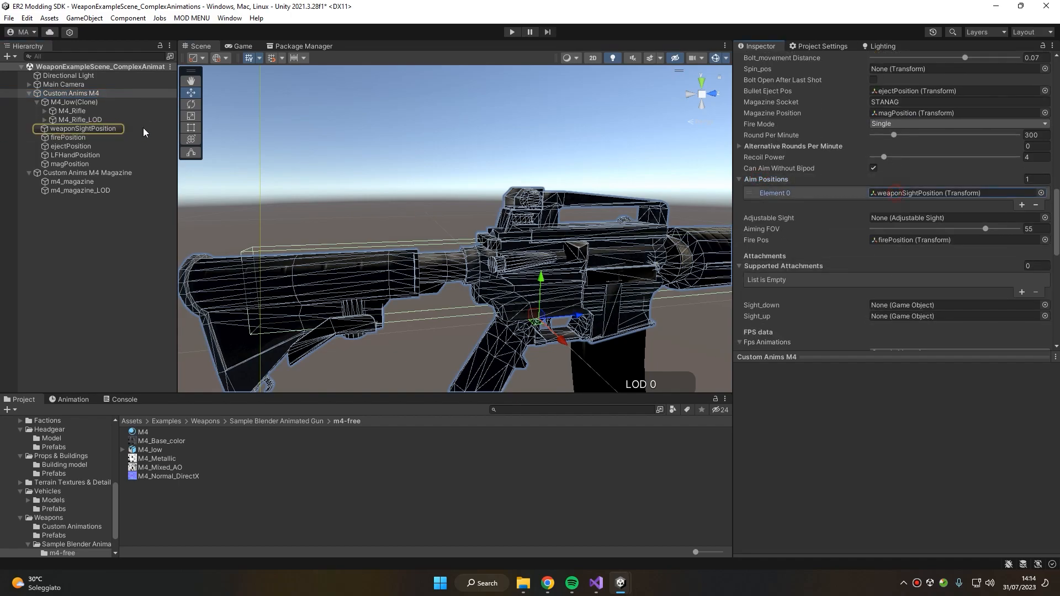
- Align weaponSightPosition with the iron sights behind the rear sight, at about X 0.0001, Y 0.123, Z -0.1501
{"action": "left_click", "coordinate": [144, 128]}
{"action": "left_click", "coordinate": [710, 95]}
{"action": "left_click", "coordinate": [707, 95]}
{"action": "scroll", "coordinate": [466, 252], "scroll_direction": "up", "scroll_amount": 5}
{"action": "left_click_drag", "start_coordinate": [458, 223], "coordinate": [460, 210]}
{"action": "left_click", "coordinate": [701, 95]}
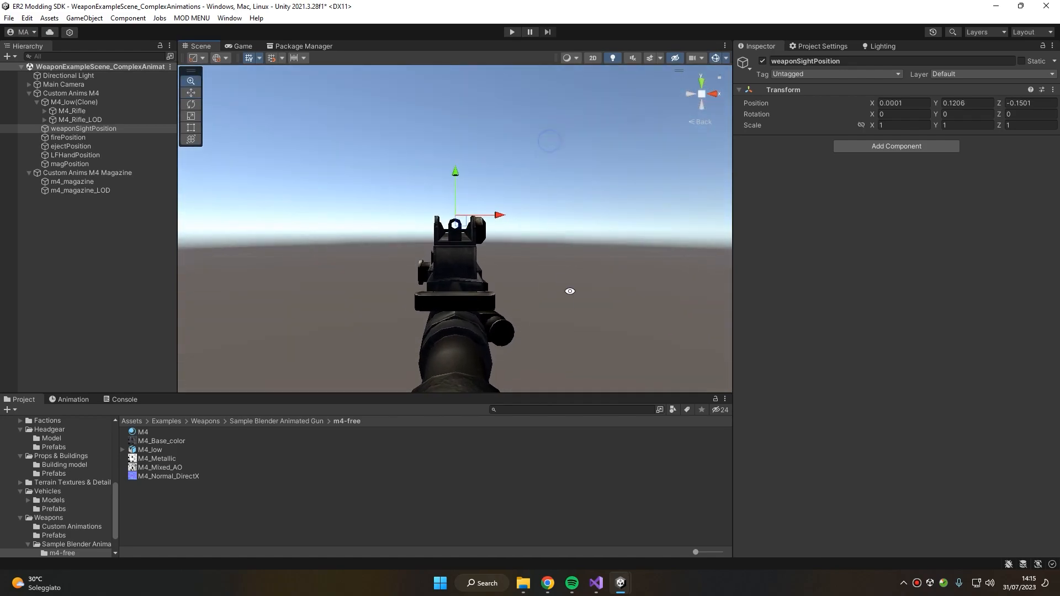
{"action": "left_click_drag", "start_coordinate": [457, 208], "coordinate": [561, 238]}
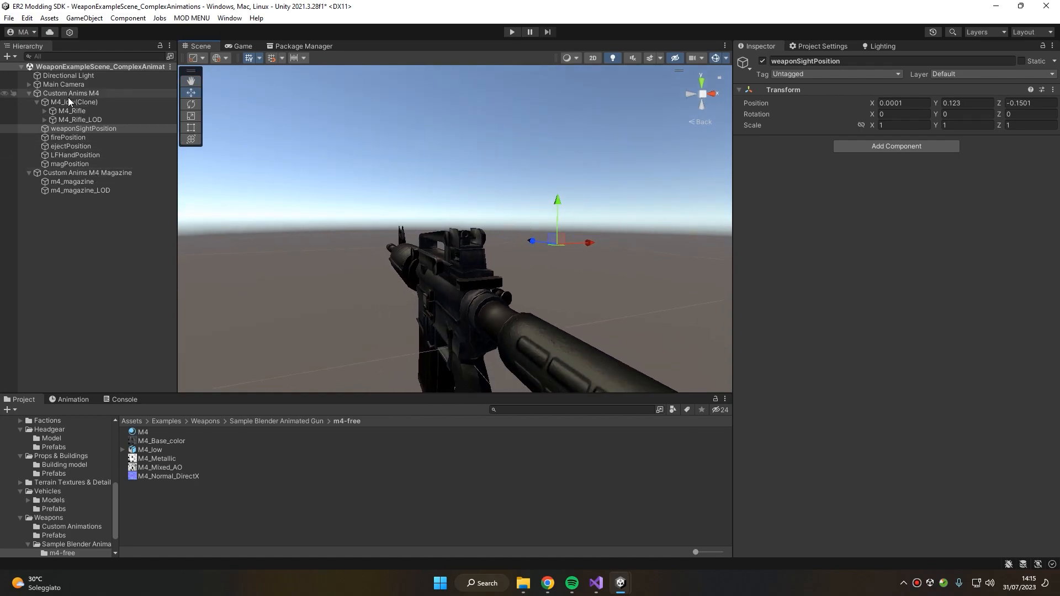
- Save Custom Anims M4 and Custom Anims M4 Magazine as prefabs in the Sample Blender Animated Gun folder
{"action": "left_click", "coordinate": [297, 422]}
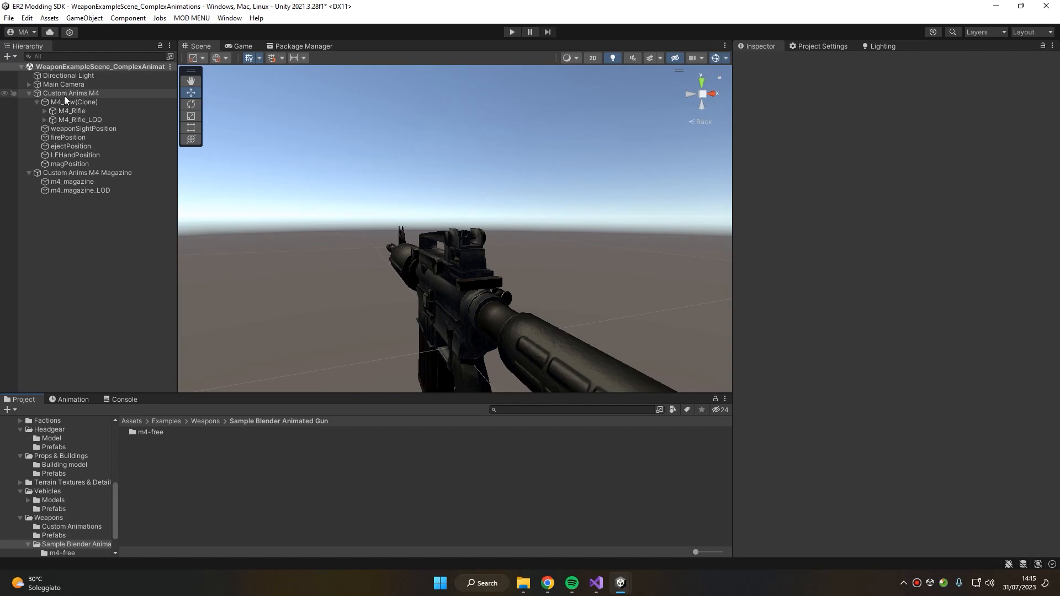
{"action": "left_click", "coordinate": [29, 93]}
{"action": "left_click", "coordinate": [56, 93]}
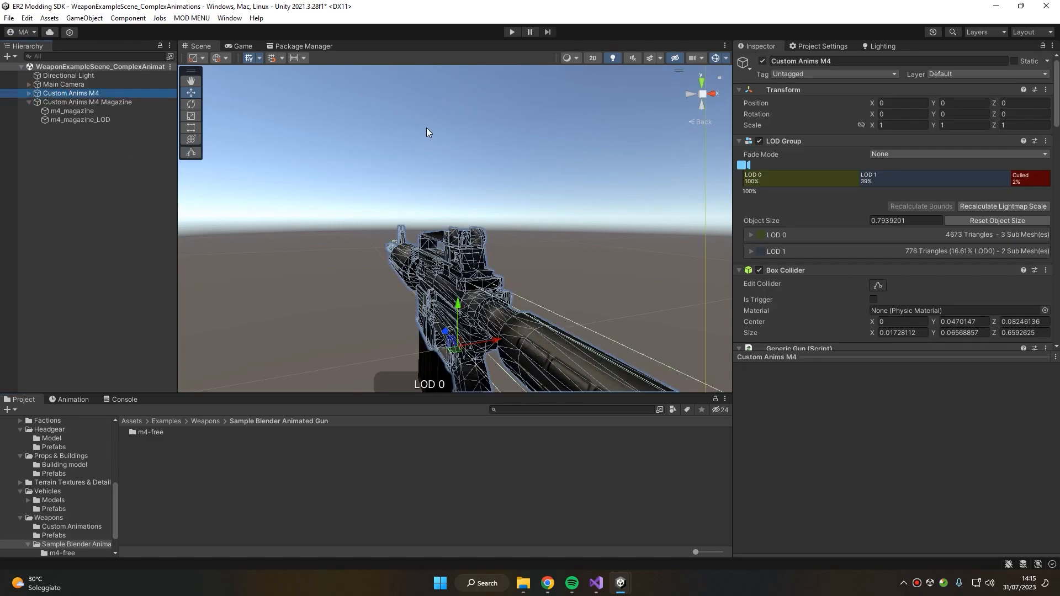
{"action": "scroll", "coordinate": [800, 184], "scroll_direction": "down", "scroll_amount": 10}
{"action": "scroll", "coordinate": [793, 162], "scroll_direction": "down", "scroll_amount": 8}
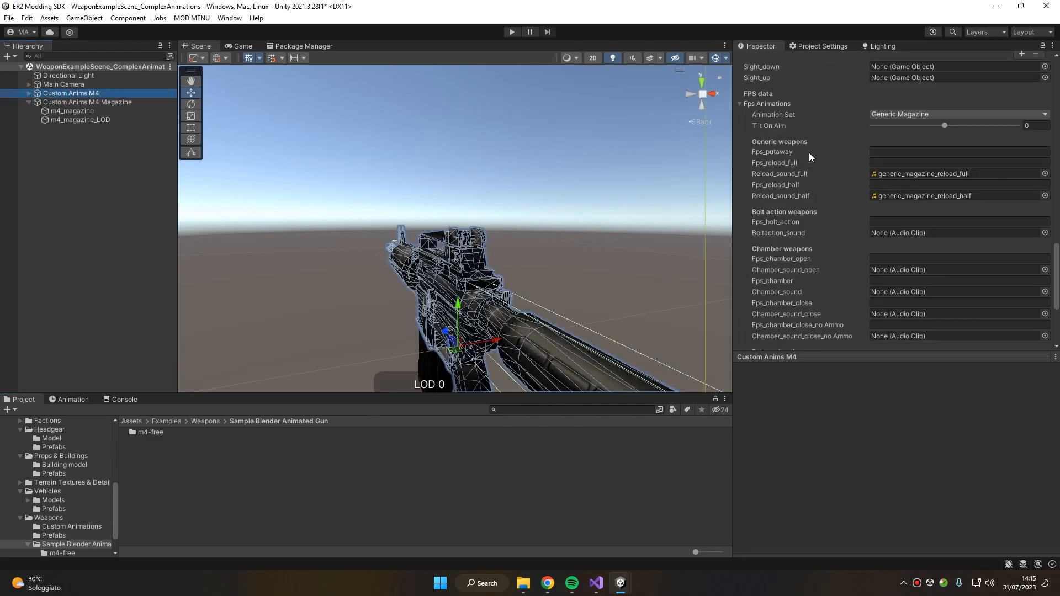
{"action": "left_click_drag", "start_coordinate": [71, 93], "coordinate": [254, 458]}
{"action": "left_click", "coordinate": [61, 120]}
{"action": "left_click_drag", "start_coordinate": [59, 104], "coordinate": [189, 323]}
{"action": "left_click_drag", "start_coordinate": [189, 323], "coordinate": [188, 494]}
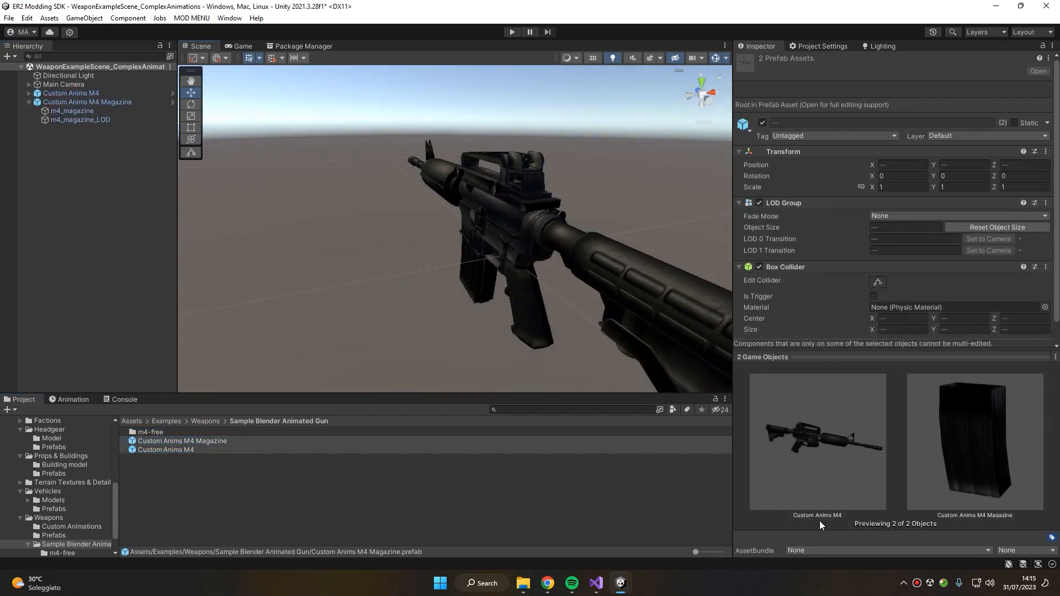
- Assign both prefabs to a new AssetBundle named test_anims_m4
{"action": "left_click", "coordinate": [832, 546]}
{"action": "left_click", "coordinate": [841, 535]}
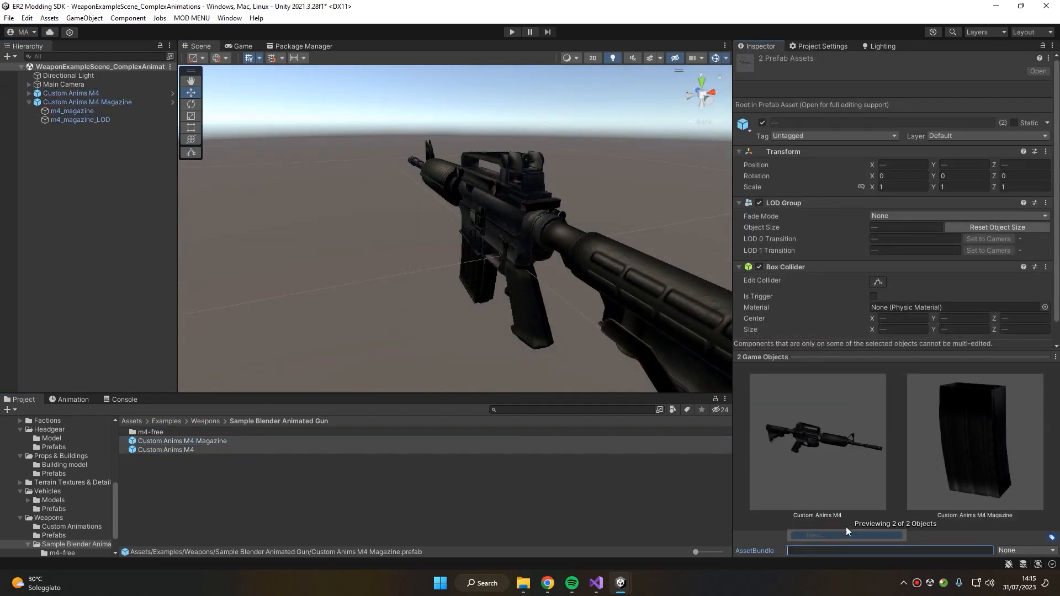
{"action": "type", "text": "test"}
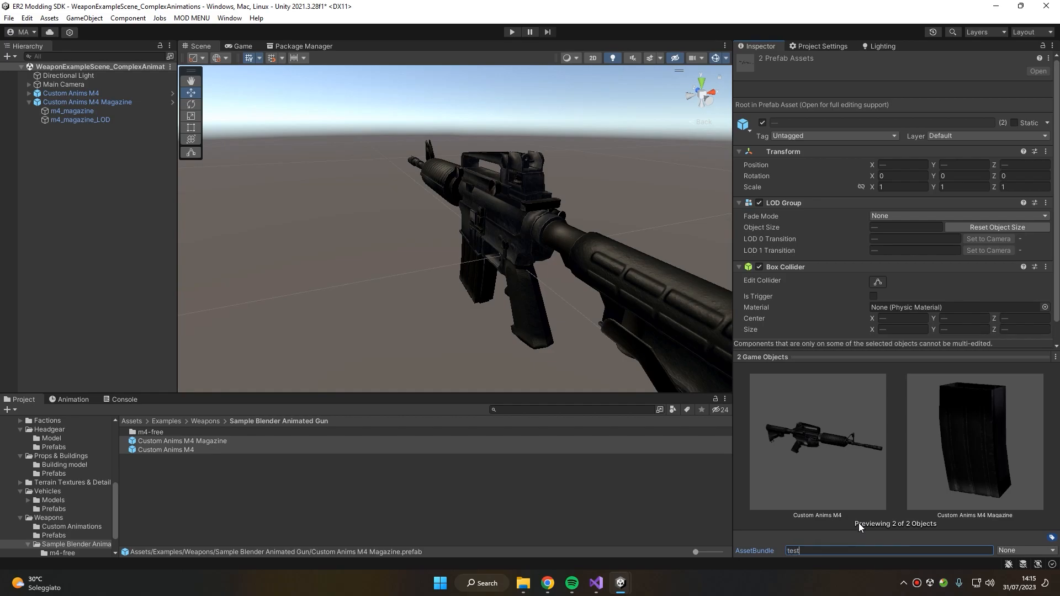
{"action": "type", "text": "_anims_m4"}
{"action": "key", "text": "Return"}
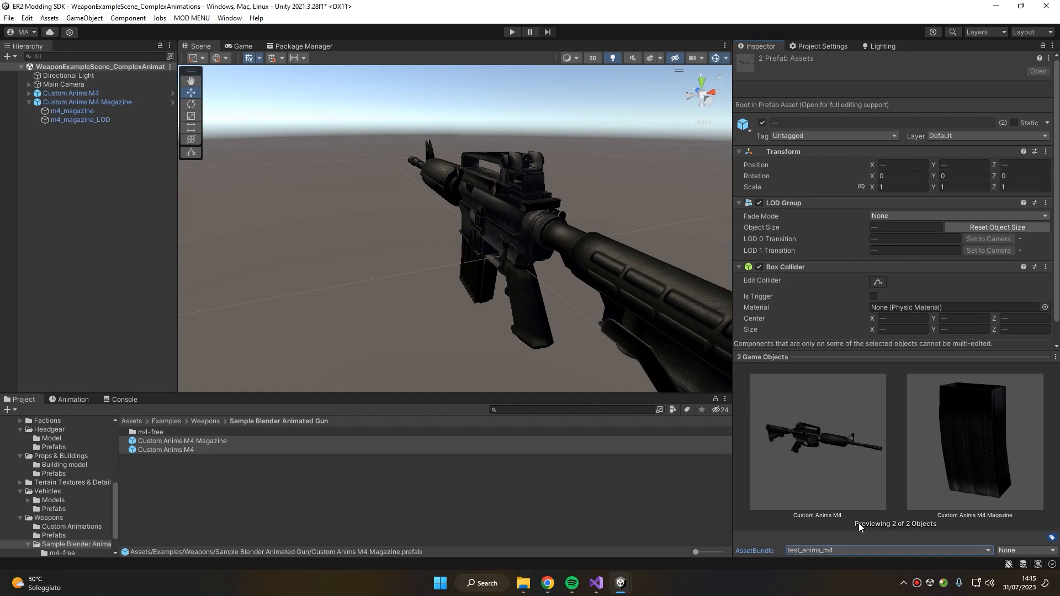
{"action": "left_click", "coordinate": [153, 442]}
{"action": "left_click", "coordinate": [161, 450]}
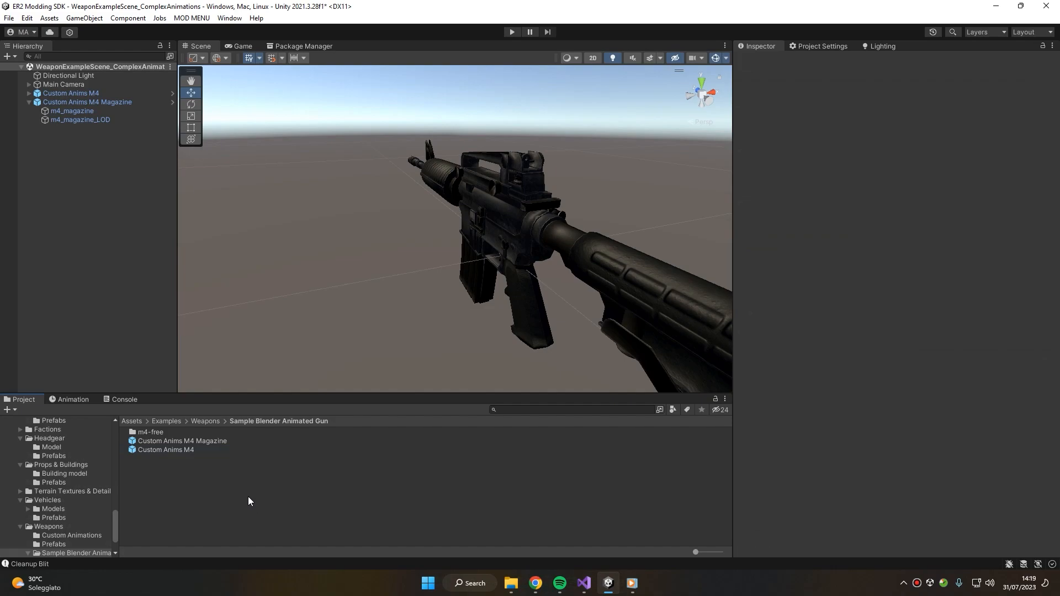
- Create a folder named animations inside the Sample Blender Animated Gun folder
{"action": "right_click", "coordinate": [197, 482]}
{"action": "mouse_move", "coordinate": [226, 184]}
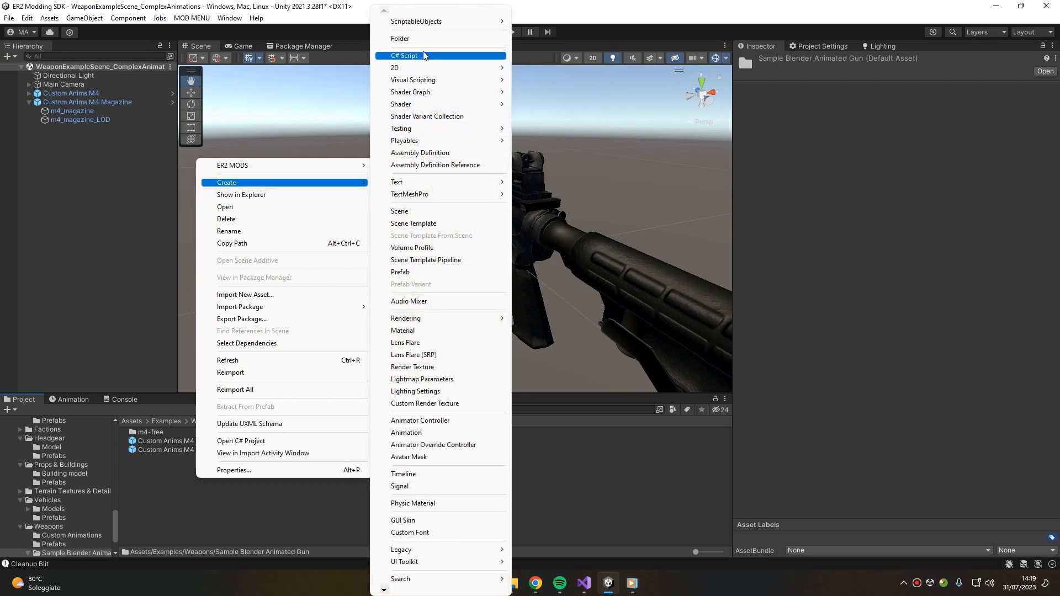
{"action": "left_click", "coordinate": [402, 38]}
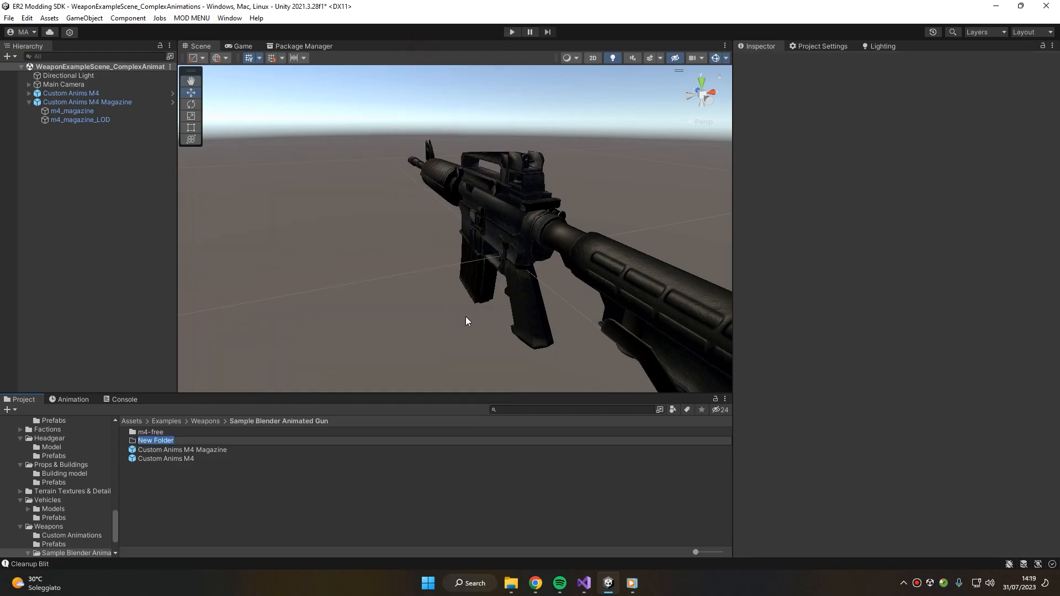
{"action": "type", "text": "animations"}
{"action": "key", "text": "Return"}
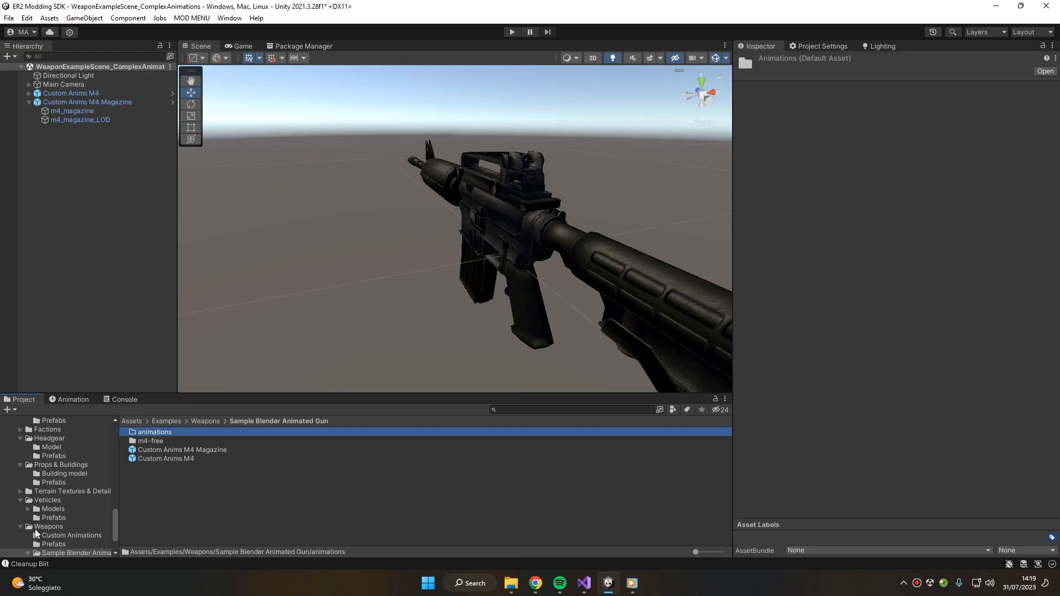
- Copy ER2_ANIMATION_TUTORIAL_Equip.fbx and ER2_ANIMATION_TUTORIAL_Reload.fbx from AnimationTutorialFiles.zip into the animations folder and import them into Unity
{"action": "double_click", "coordinate": [183, 440]}
{"action": "right_click", "coordinate": [183, 435]}
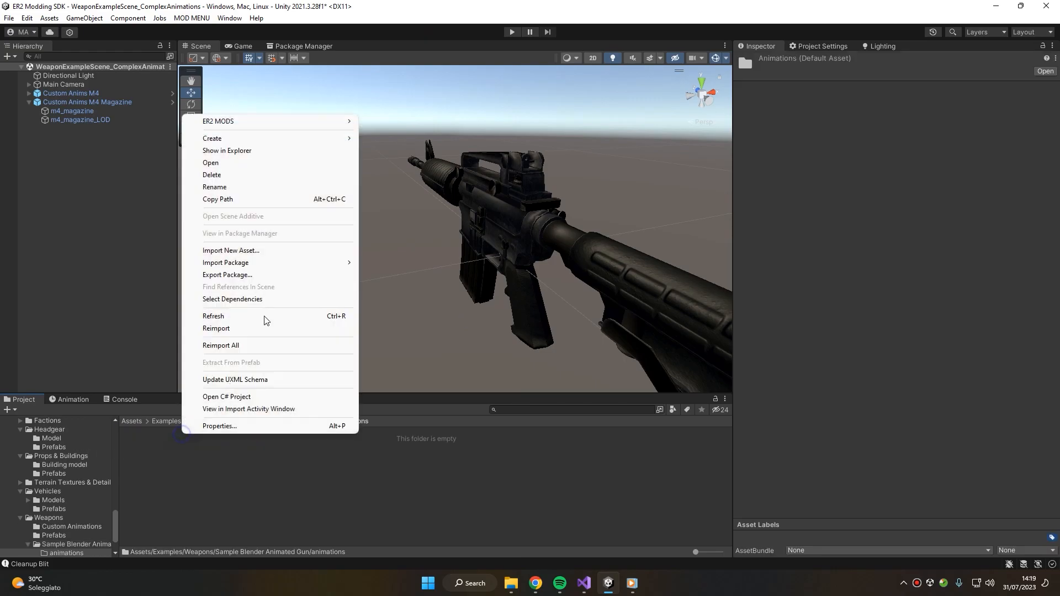
{"action": "left_click", "coordinate": [259, 151]}
{"action": "double_click", "coordinate": [610, 271]}
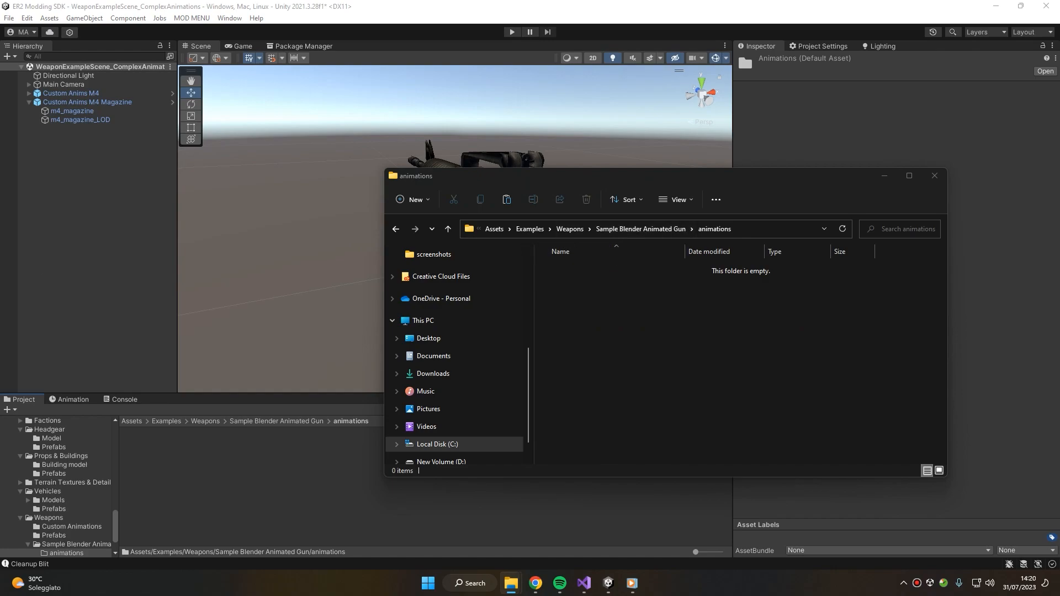
{"action": "left_click_drag", "start_coordinate": [0, 166], "coordinate": [149, 83]}
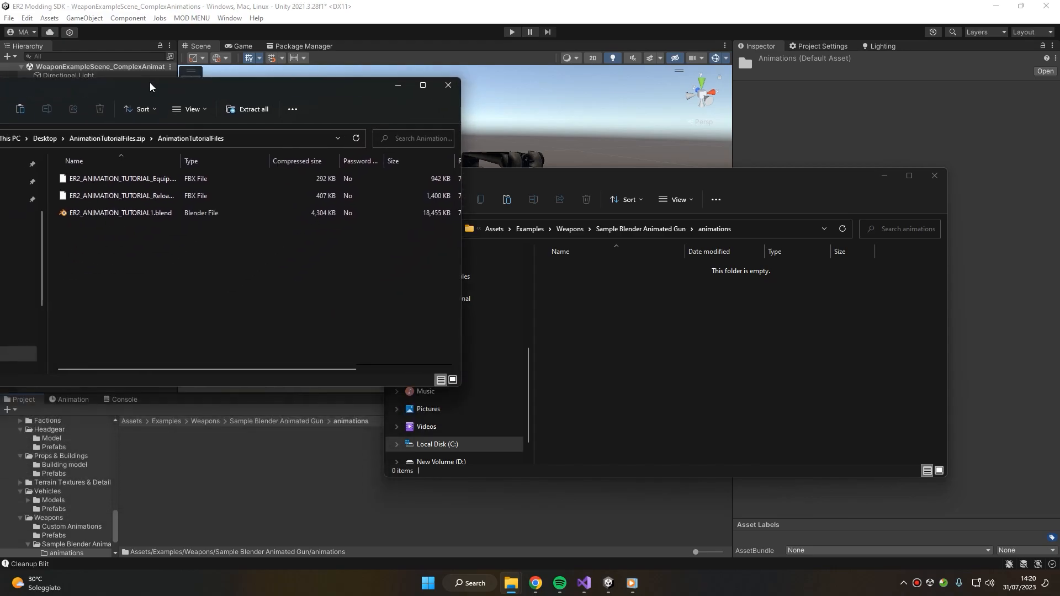
{"action": "left_click_drag", "start_coordinate": [181, 161], "coordinate": [229, 161]}
{"action": "left_click", "coordinate": [168, 187]}
{"action": "left_click", "coordinate": [155, 197], "text": "shift"}
{"action": "left_click_drag", "start_coordinate": [155, 197], "coordinate": [610, 308]}
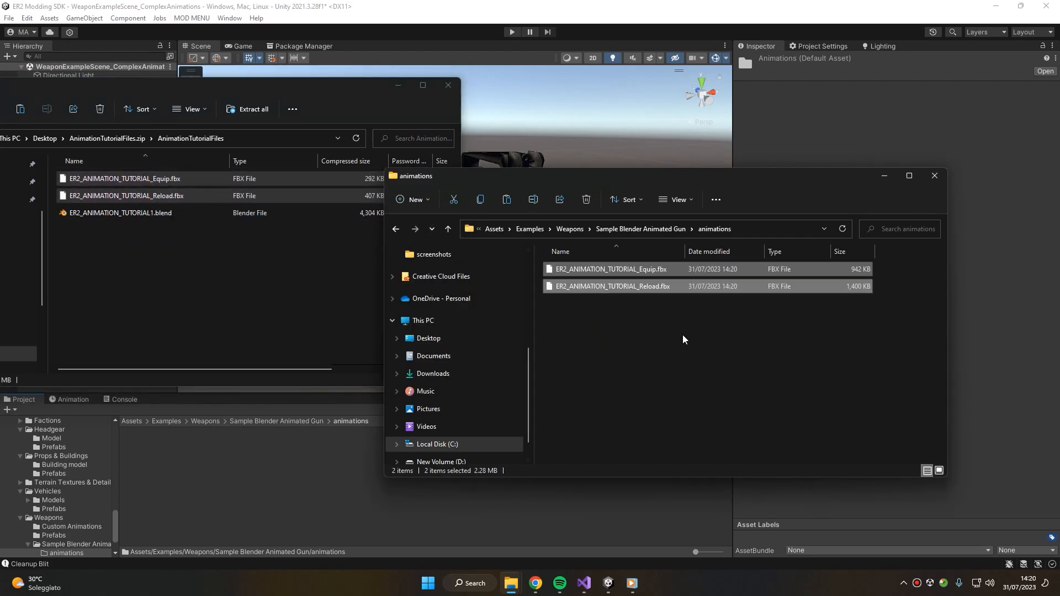
{"action": "left_click", "coordinate": [705, 341]}
{"action": "left_click", "coordinate": [233, 474]}
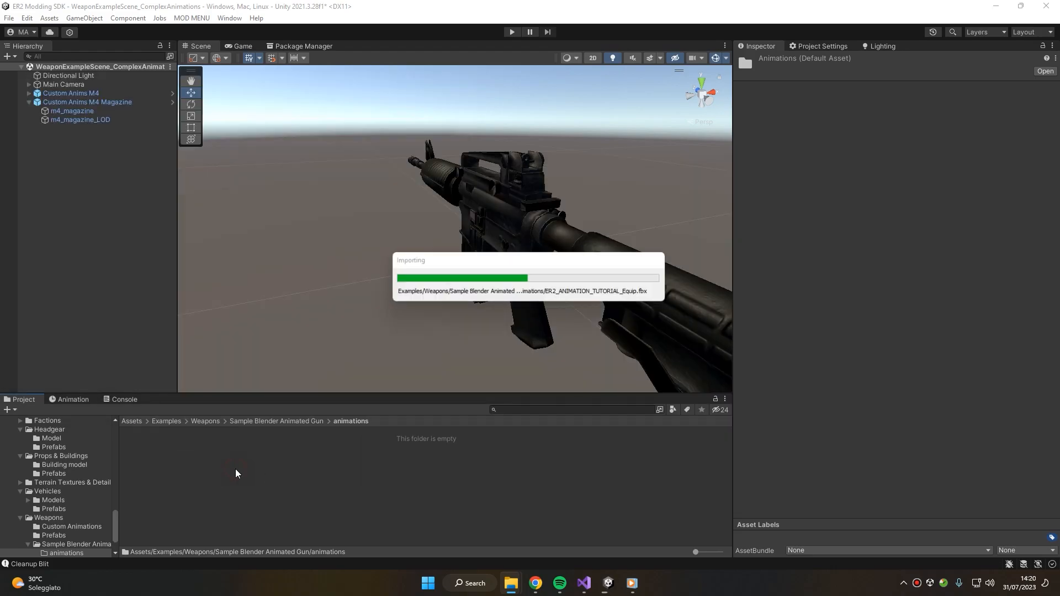
- Apply the ER2 Fix as FPS anim tool to both ER2_ANIMATION_TUTORIAL_Equip and ER2_ANIMATION_TUTORIAL_Reload models
{"action": "left_click", "coordinate": [180, 433]}
{"action": "left_click", "coordinate": [180, 440], "text": "shift"}
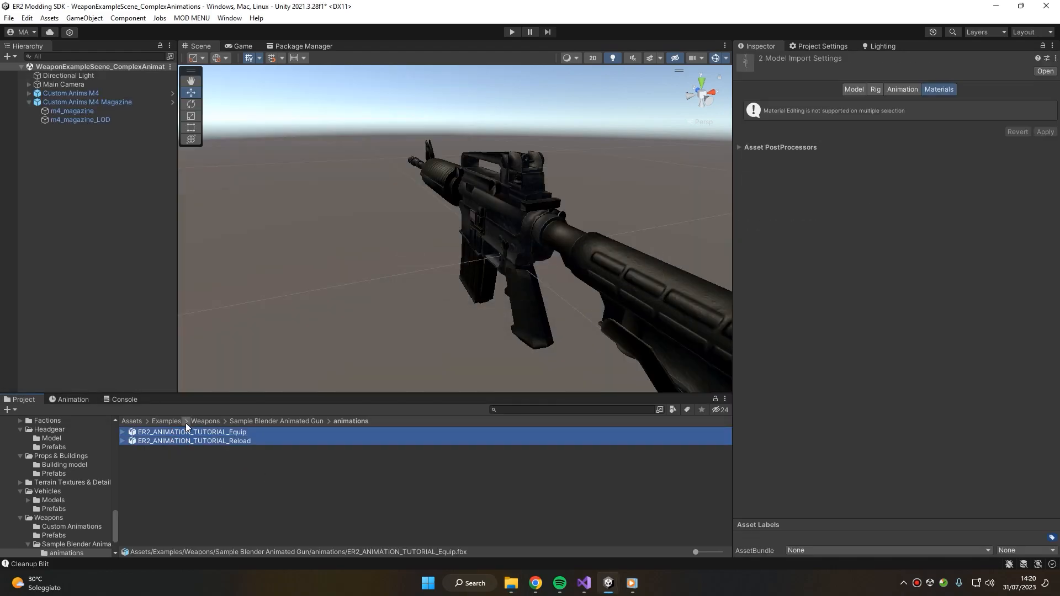
{"action": "left_click", "coordinate": [190, 430], "text": "ctrl"}
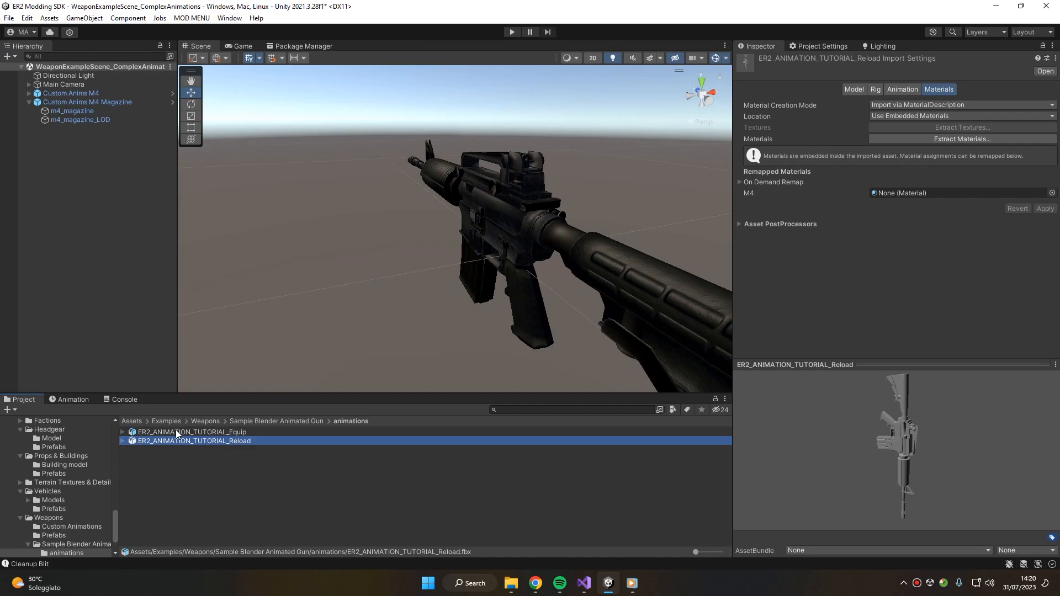
{"action": "left_click", "coordinate": [176, 431], "text": "ctrl"}
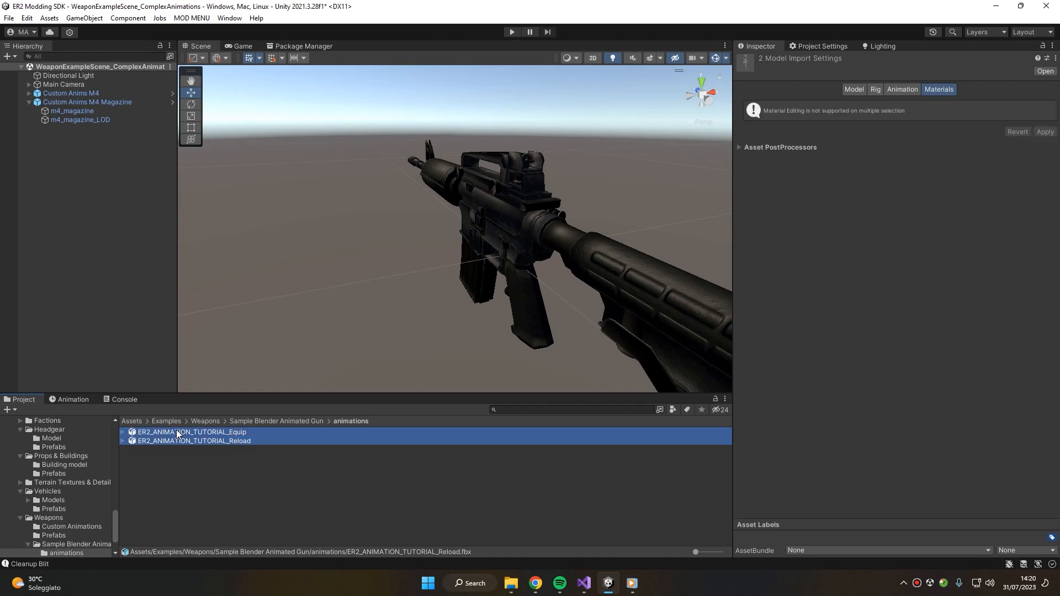
{"action": "right_click", "coordinate": [193, 433]}
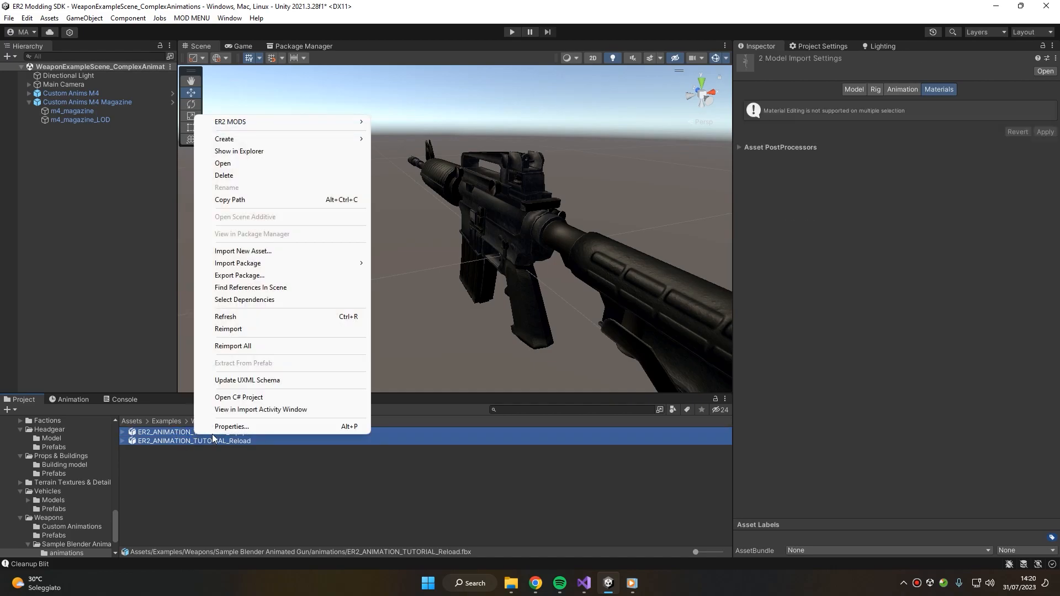
{"action": "mouse_move", "coordinate": [259, 126]}
{"action": "mouse_move", "coordinate": [402, 251]}
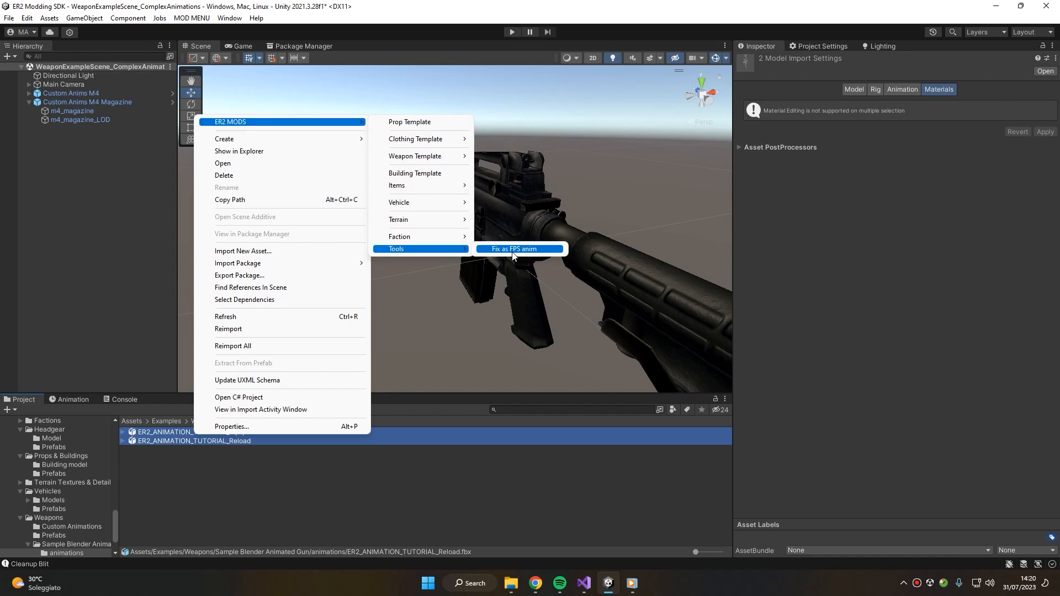
{"action": "left_click", "coordinate": [544, 252]}
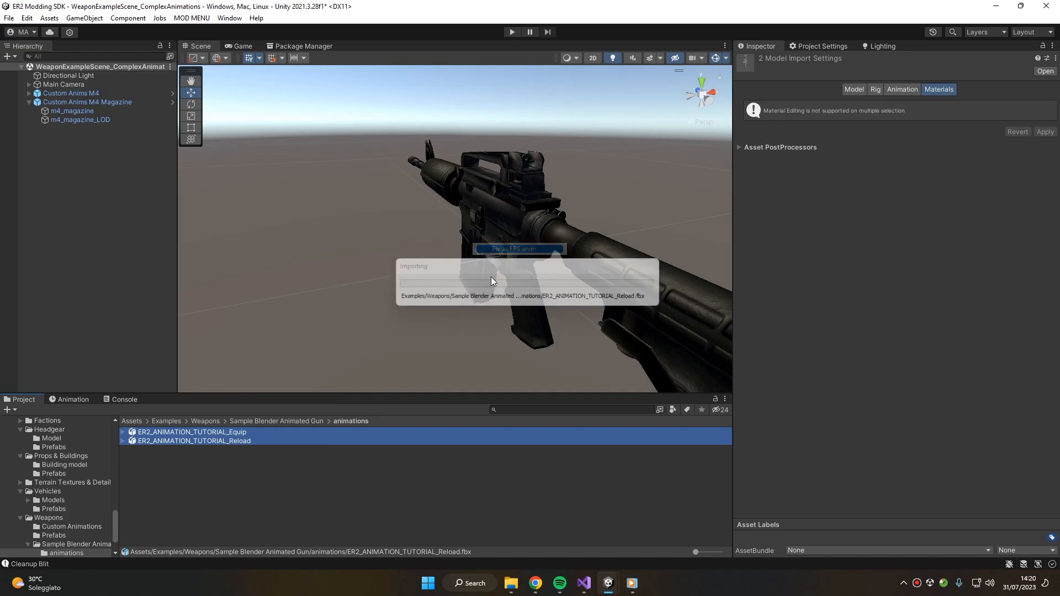
- Preview the Equip and Reload animations in the models' import settings
{"action": "left_click", "coordinate": [217, 433]}
{"action": "left_click", "coordinate": [895, 91]}
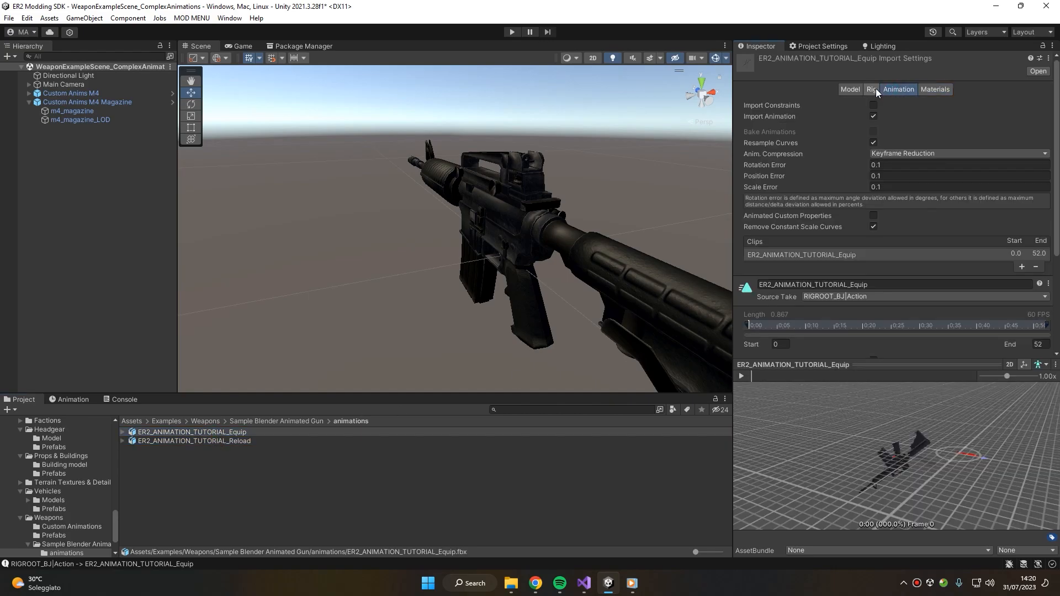
{"action": "left_click", "coordinate": [742, 376]}
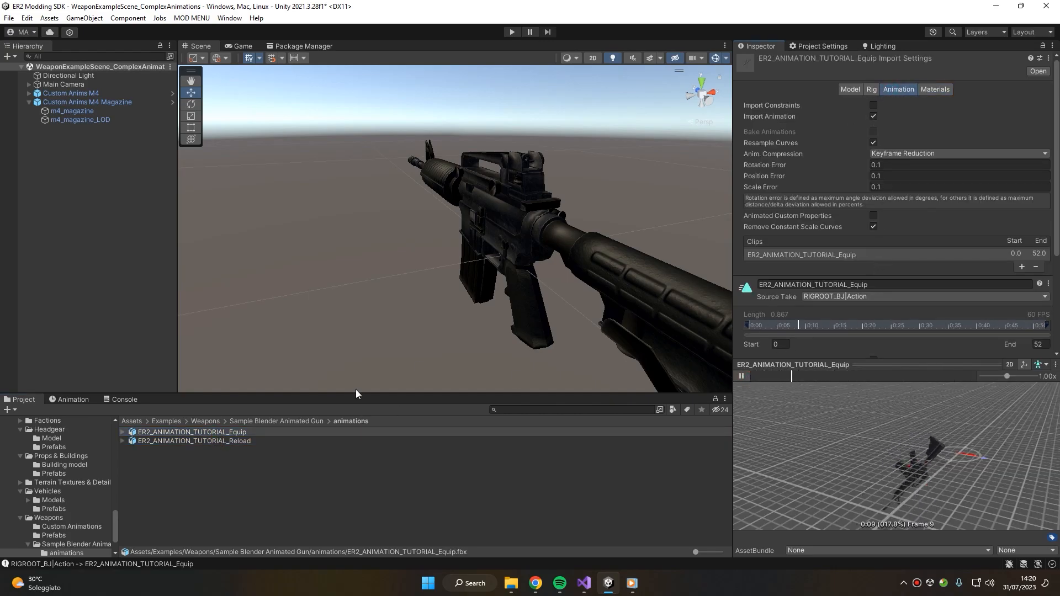
{"action": "left_click", "coordinate": [229, 441]}
{"action": "left_click", "coordinate": [742, 376]}
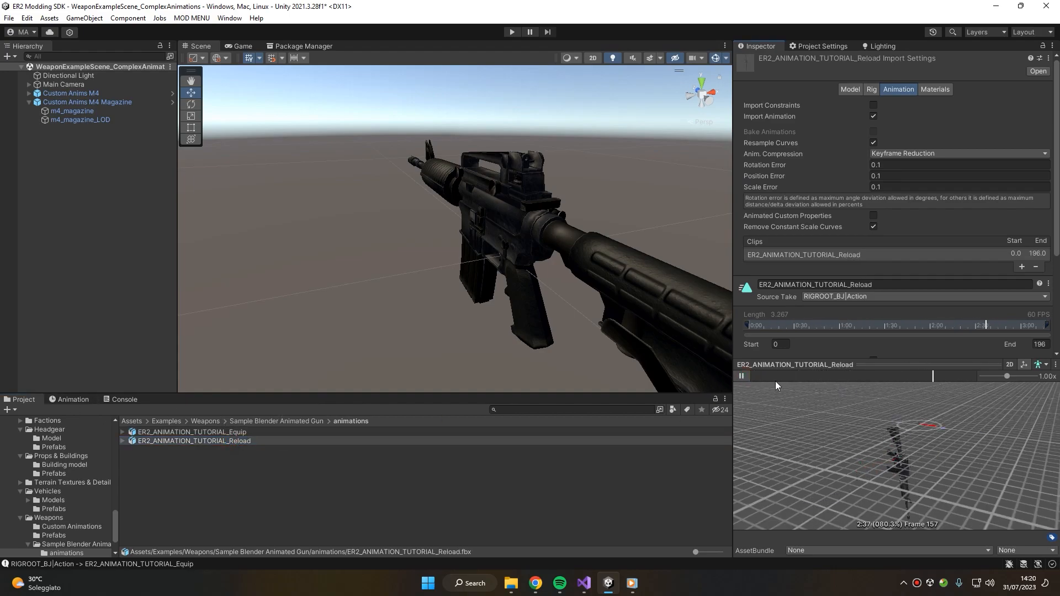
{"action": "left_click", "coordinate": [741, 376]}
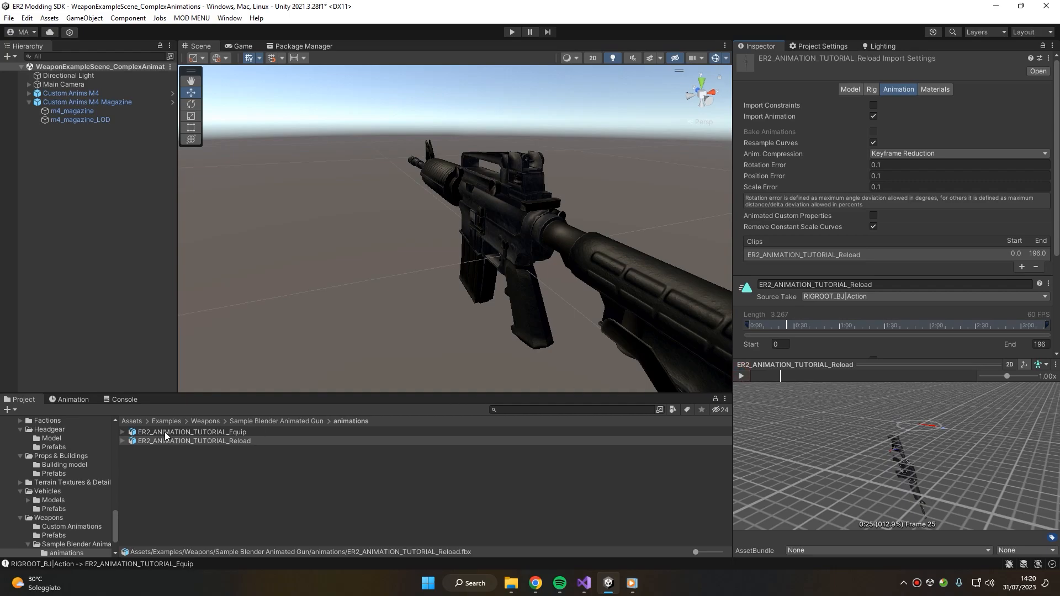
- Examine the contents of both imported FBX models to locate their animation clips
{"action": "left_click", "coordinate": [122, 440]}
{"action": "left_click", "coordinate": [122, 432]}
{"action": "left_click", "coordinate": [180, 485]}
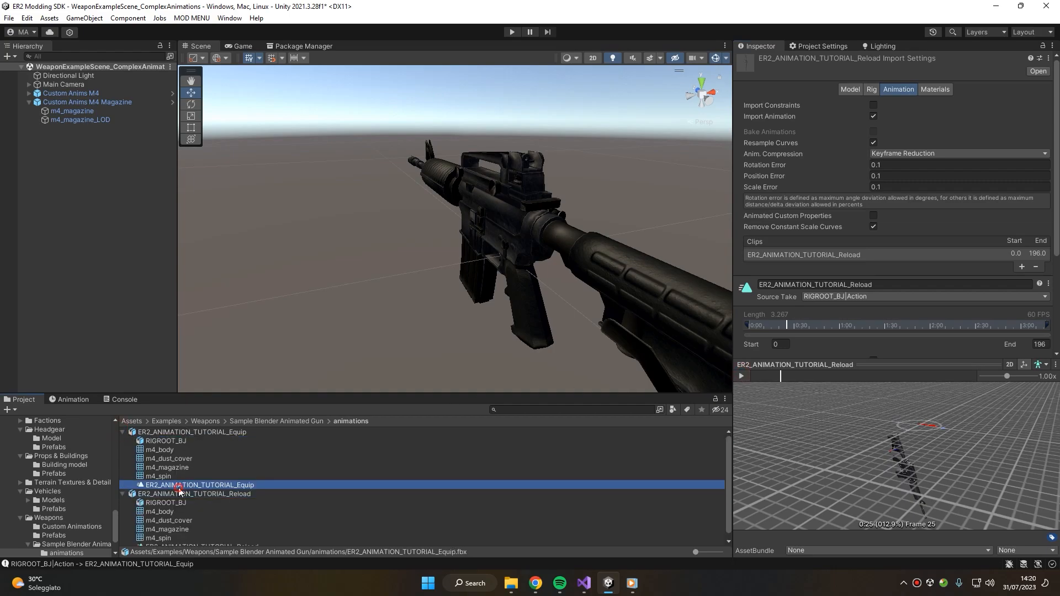
{"action": "scroll", "coordinate": [204, 460], "scroll_direction": "down", "scroll_amount": 1}
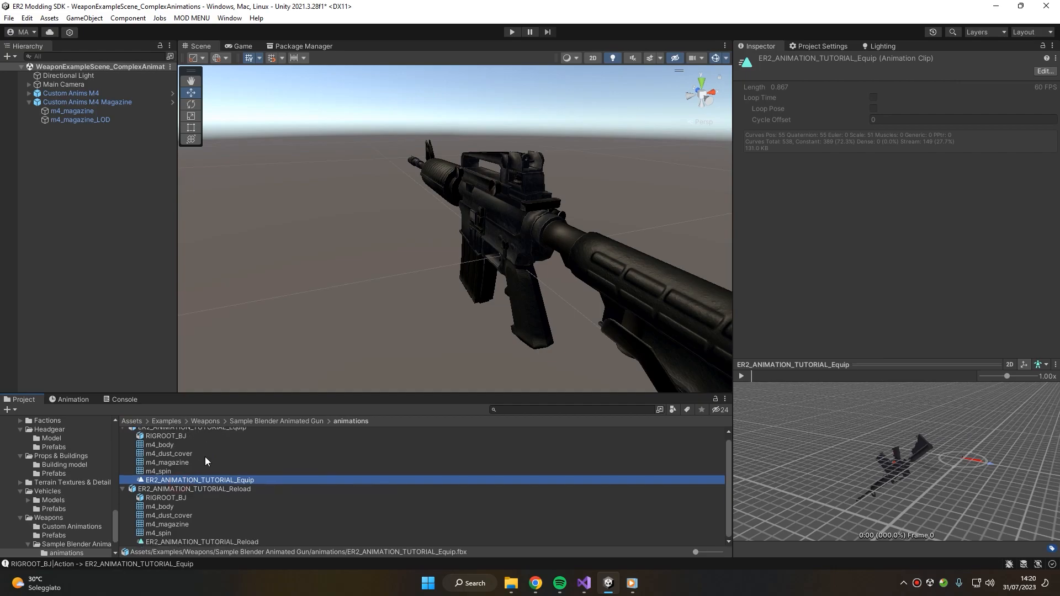
{"action": "left_click", "coordinate": [166, 542], "text": "ctrl"}
{"action": "scroll", "coordinate": [147, 476], "scroll_direction": "up", "scroll_amount": 1}
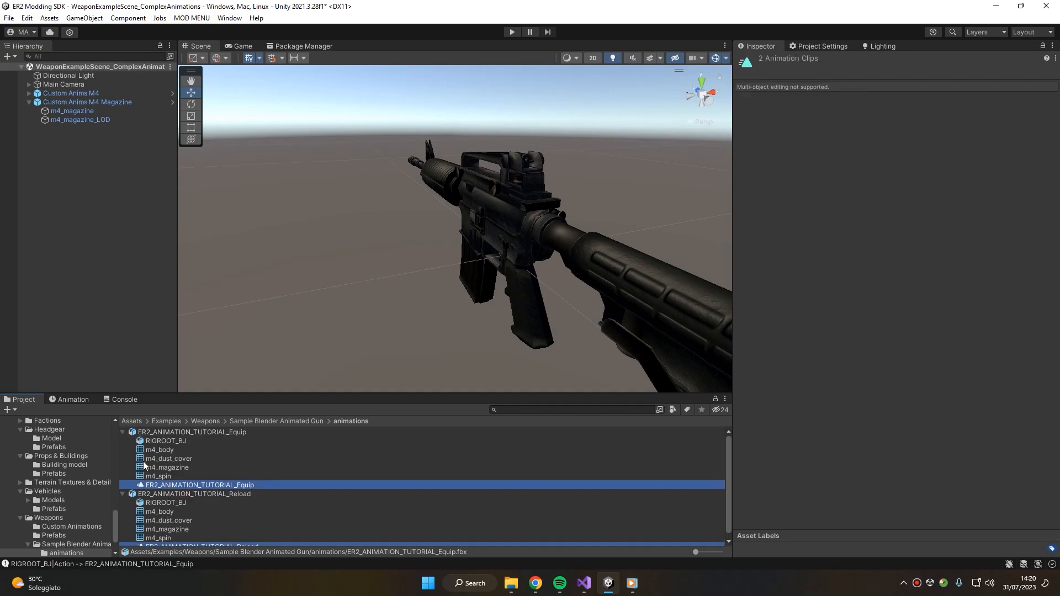
{"action": "left_click", "coordinate": [123, 432]}
{"action": "left_click", "coordinate": [123, 450]}
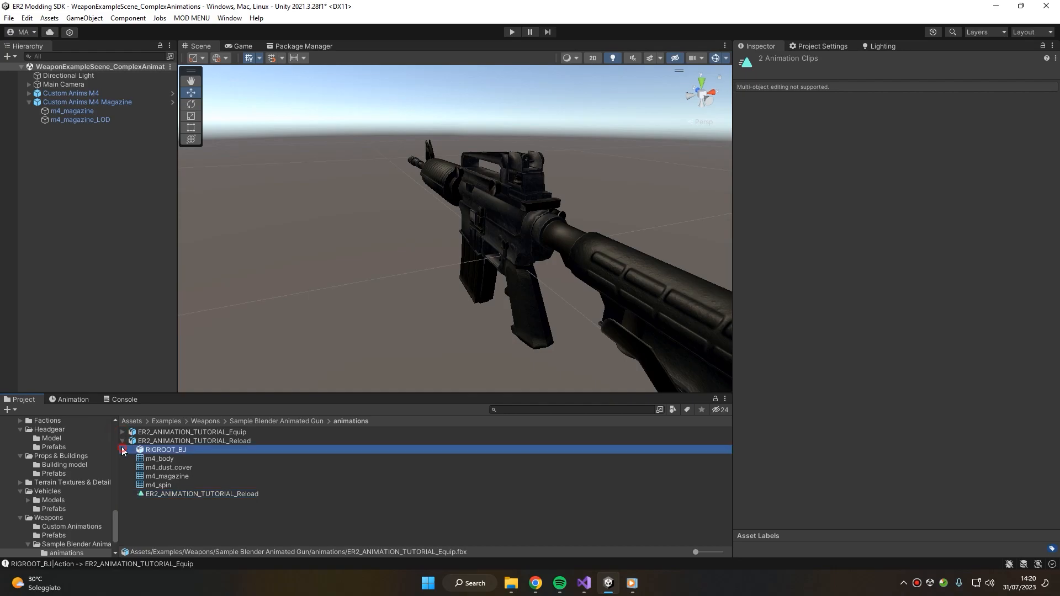
{"action": "left_click", "coordinate": [123, 440]}
- Duplicate the Equip and Reload animation clips out of their FBX models as standalone clips in the animations folder
{"action": "scroll", "coordinate": [139, 441], "scroll_direction": "up", "scroll_amount": 1, "text": "ctrl"}
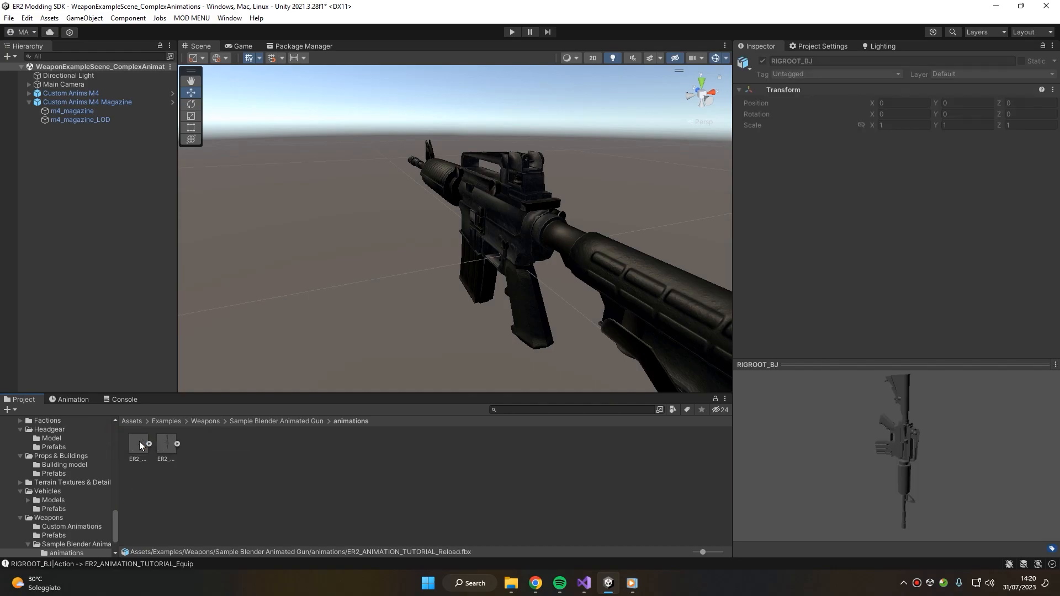
{"action": "left_click", "coordinate": [177, 444]}
{"action": "left_click", "coordinate": [149, 444]}
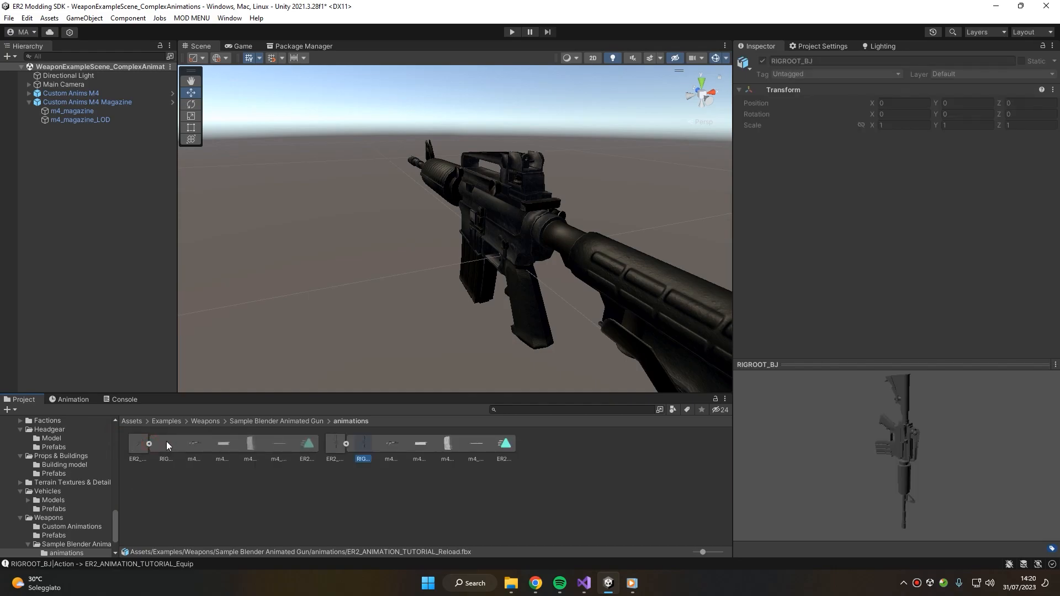
{"action": "left_click", "coordinate": [504, 444]}
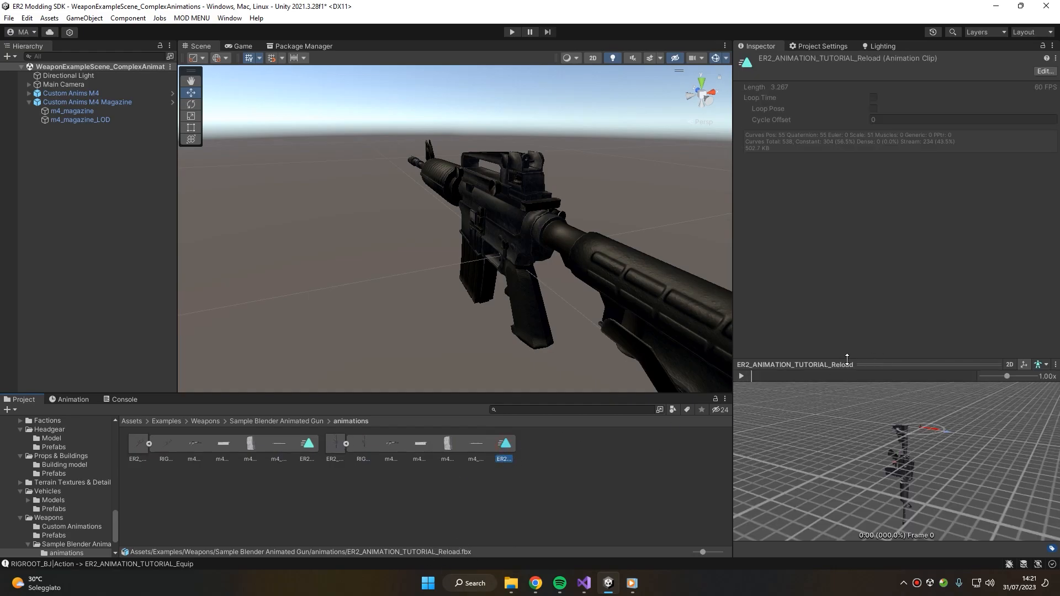
{"action": "left_click", "coordinate": [486, 444]}
{"action": "left_click", "coordinate": [500, 439]}
{"action": "left_click", "coordinate": [308, 444], "text": "ctrl"}
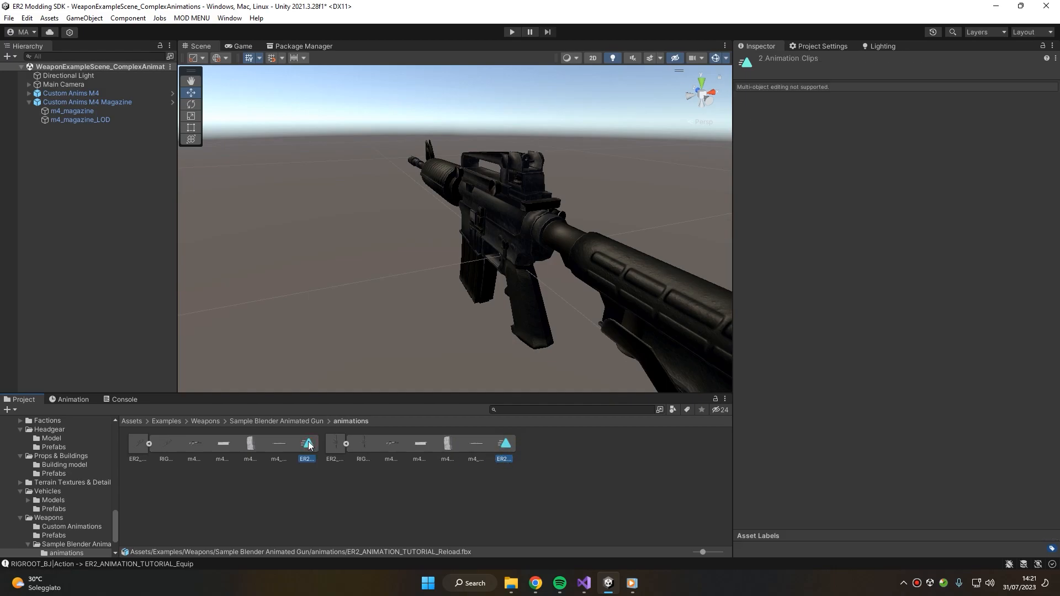
{"action": "key", "text": "ctrl+d"}
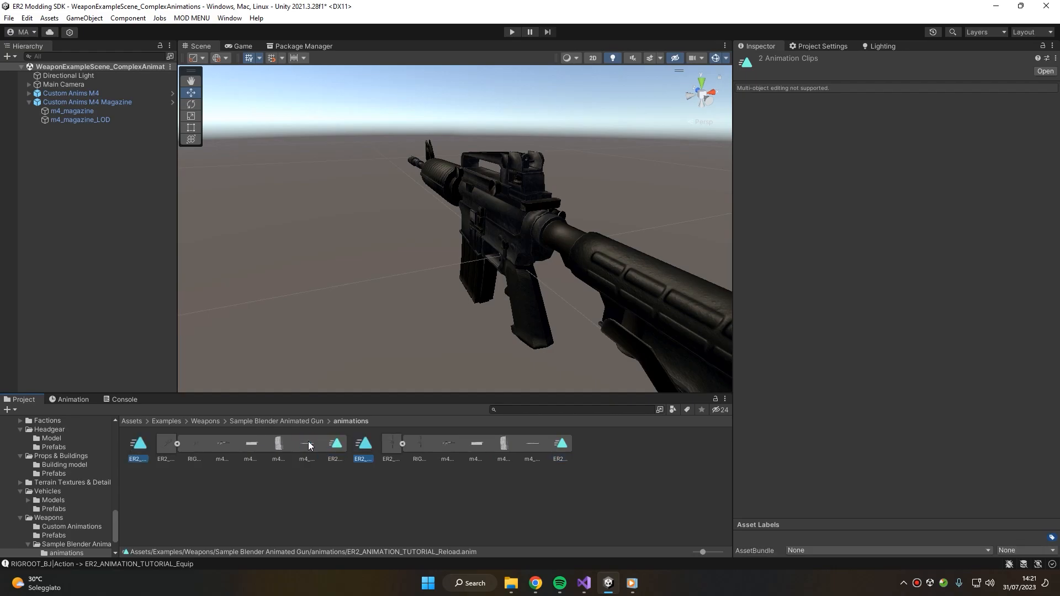
{"action": "left_click", "coordinate": [403, 444]}
{"action": "left_click", "coordinate": [176, 444]}
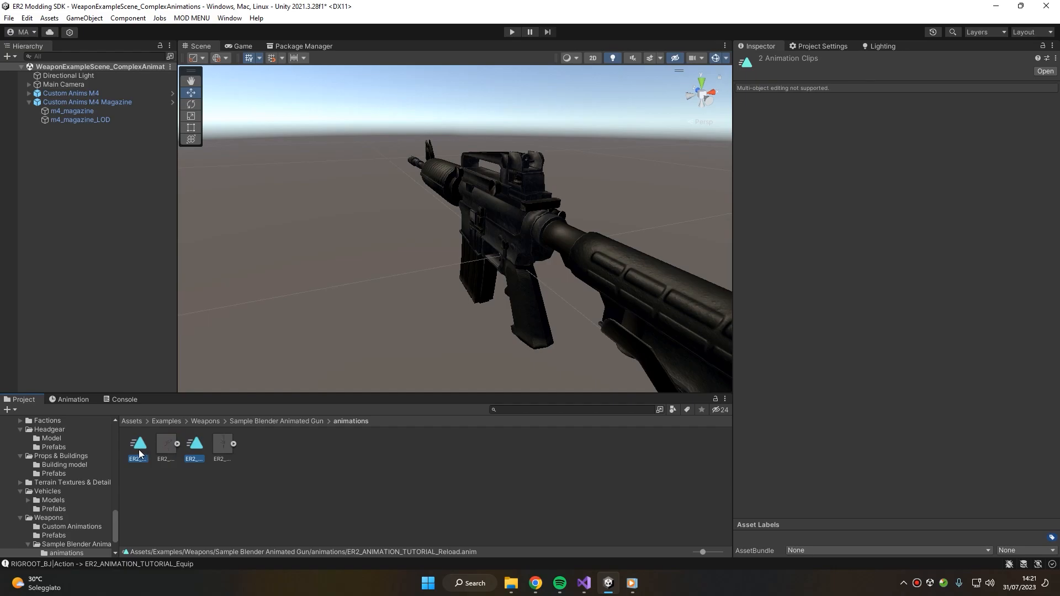
- Rename the Equip FBX model as ER2_ANIMATION_TUTORIAL_Equip_FBX
{"action": "left_click", "coordinate": [168, 445]}
{"action": "left_click", "coordinate": [227, 445]}
{"action": "left_click", "coordinate": [196, 444]}
{"action": "left_click", "coordinate": [221, 443]}
{"action": "left_click", "coordinate": [194, 445]}
{"action": "left_click", "coordinate": [221, 443]}
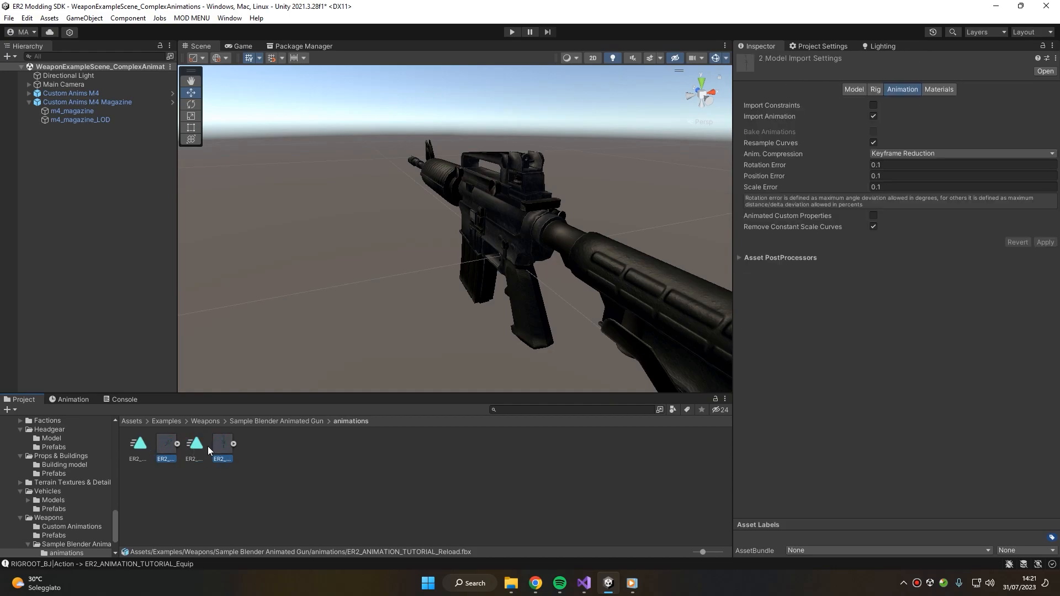
{"action": "left_click", "coordinate": [171, 445]}
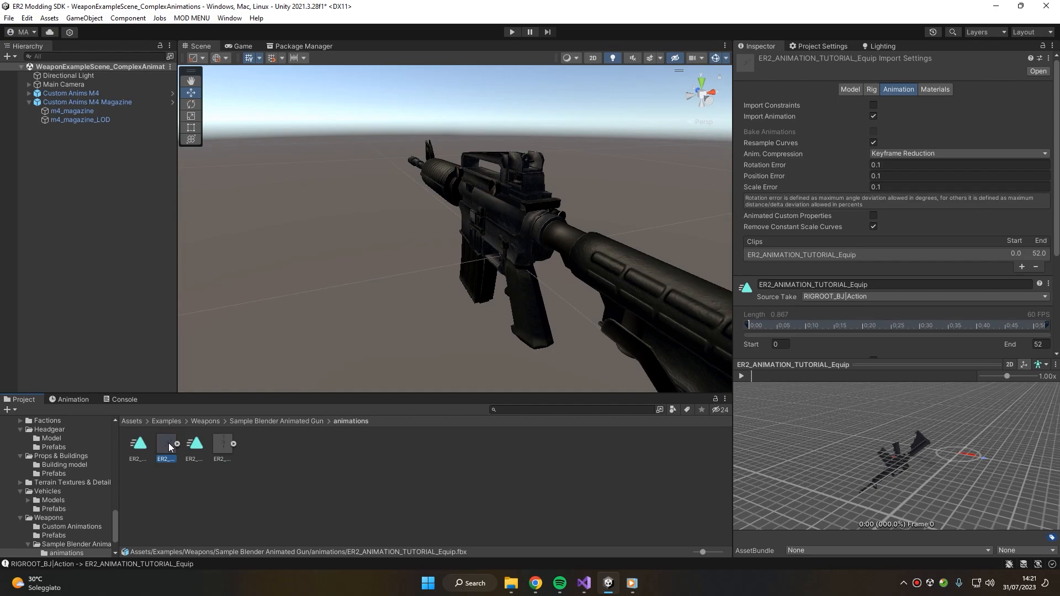
{"action": "left_click", "coordinate": [168, 443]}
{"action": "type", "text": "_FBX"}
{"action": "key", "text": "Return"}
- Rename the Reload FBX model as ER2_ANIMATION_TUTORIAL_Reload_FBX
{"action": "left_click", "coordinate": [224, 446]}
{"action": "key", "text": "F2"}
{"action": "key", "text": "Right"}
{"action": "type", "text": "_FBX"}
{"action": "key", "text": "Return"}
- Inspect the standalone Equip and Reload clips alongside the renamed FBX models
{"action": "left_click", "coordinate": [195, 444]}
{"action": "left_click", "coordinate": [221, 444]}
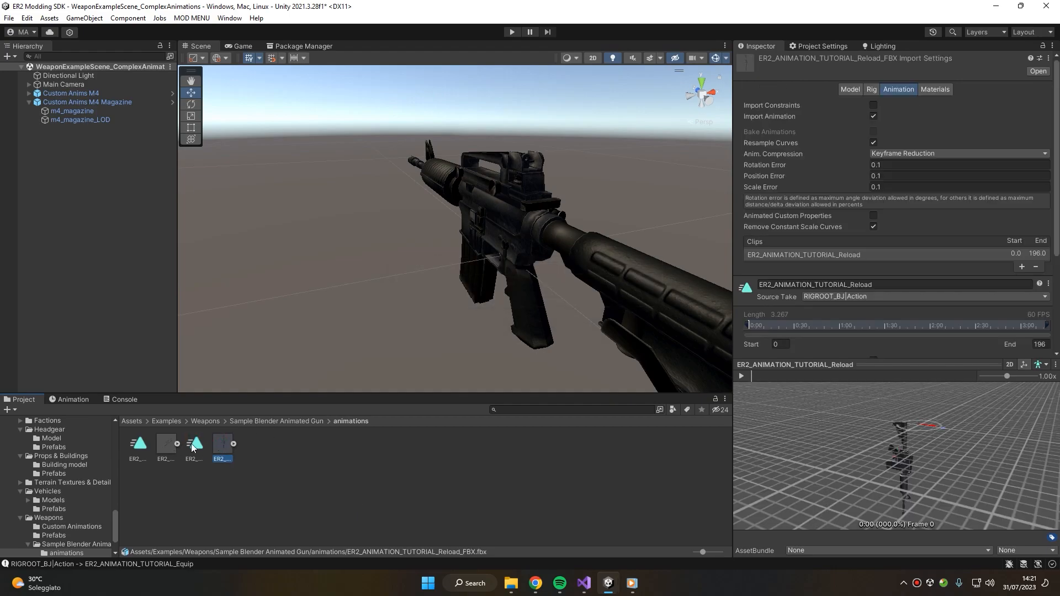
{"action": "left_click", "coordinate": [138, 444]}
{"action": "scroll", "coordinate": [196, 448], "scroll_direction": "down", "scroll_amount": 2, "text": "ctrl"}
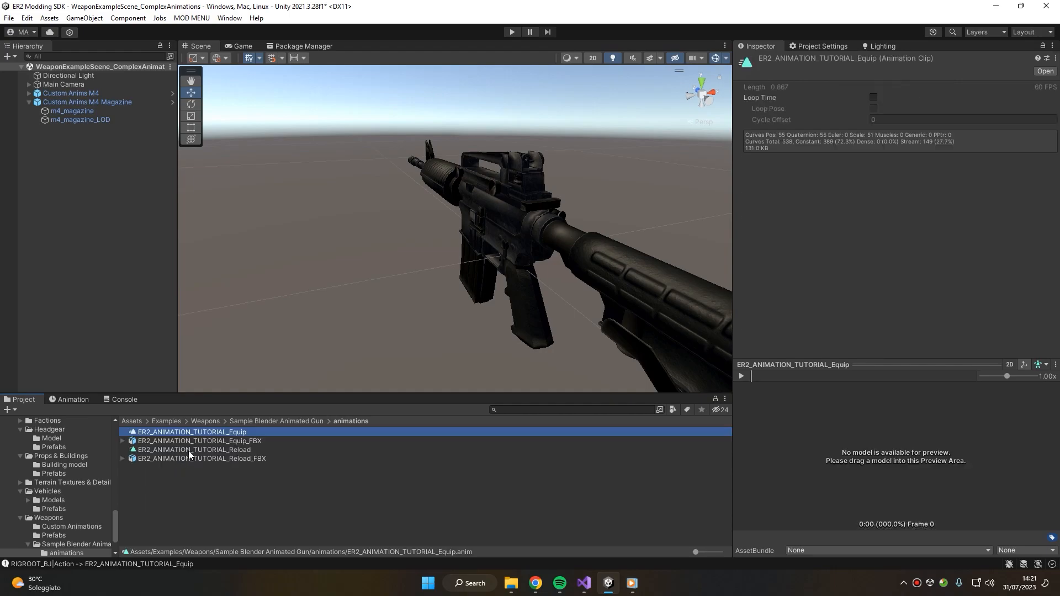
{"action": "left_click", "coordinate": [175, 450]}
{"action": "left_click", "coordinate": [210, 433]}
{"action": "left_click", "coordinate": [160, 449]}
{"action": "left_click", "coordinate": [164, 435]}
{"action": "left_click", "coordinate": [173, 450]}
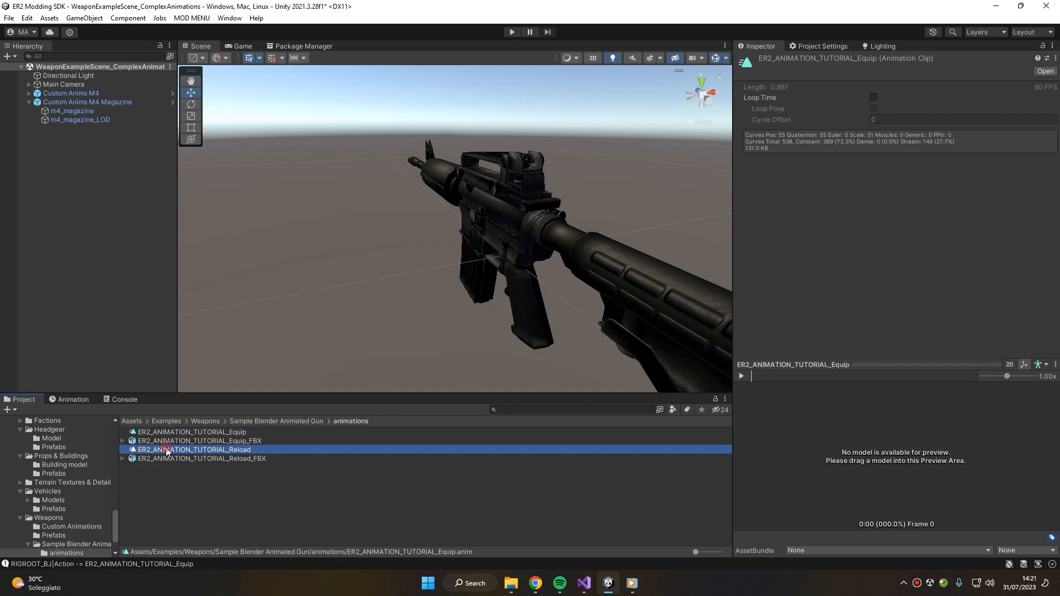
- Set the FPS Animation Set of Custom Anims M4 to Use Custom and its Fps_putaway to ER2_ANIMATION_TUTORIAL_Equip
{"action": "left_click", "coordinate": [142, 435]}
{"action": "left_click", "coordinate": [171, 433]}
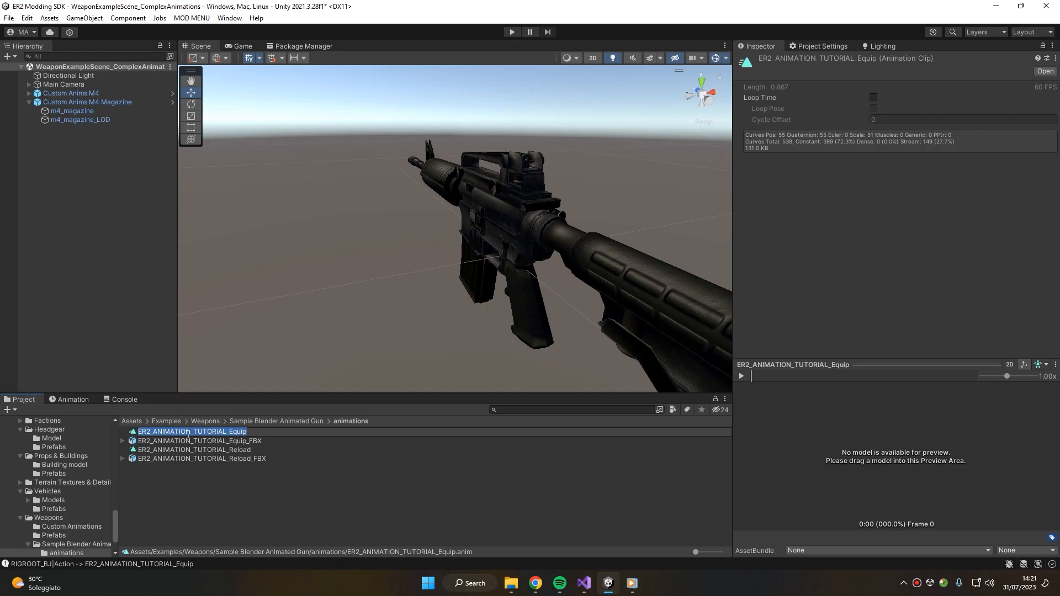
{"action": "left_click", "coordinate": [57, 101]}
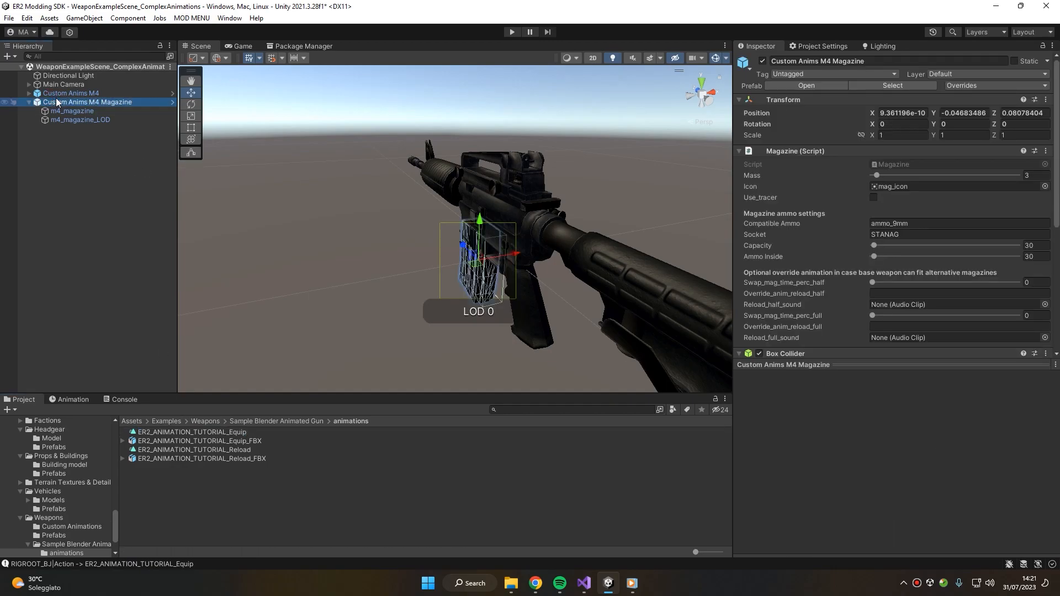
{"action": "left_click", "coordinate": [63, 92]}
{"action": "scroll", "coordinate": [908, 261], "scroll_direction": "down", "scroll_amount": 5}
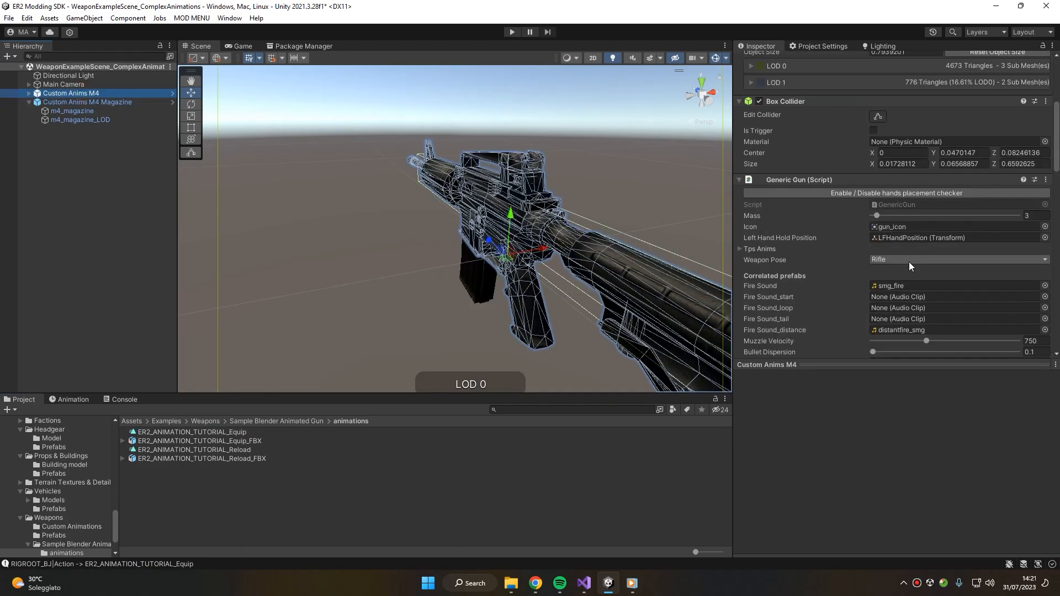
{"action": "scroll", "coordinate": [893, 251], "scroll_direction": "down", "scroll_amount": 10}
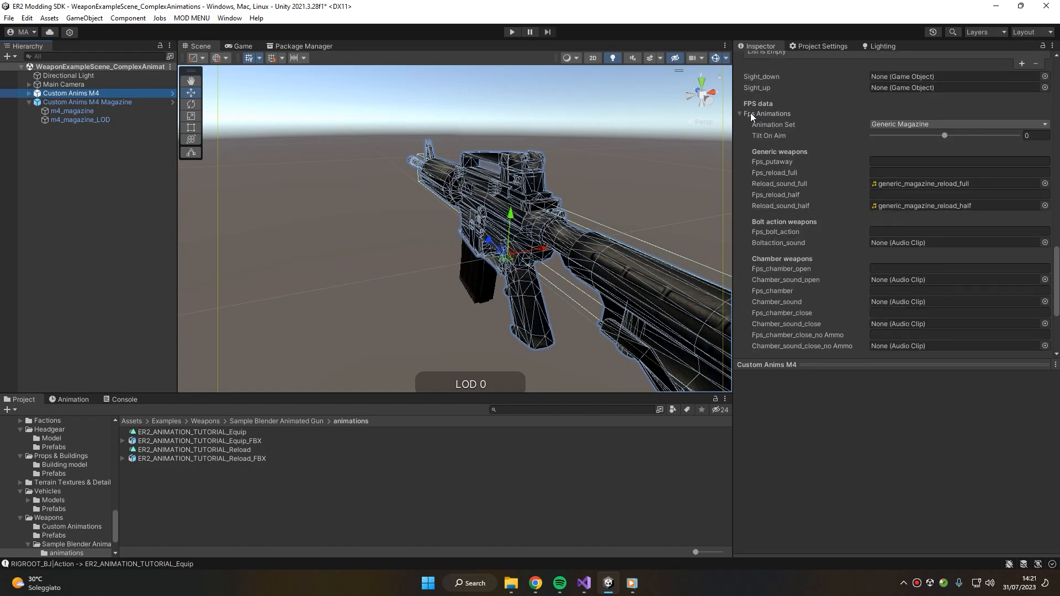
{"action": "left_click", "coordinate": [894, 125]}
{"action": "left_click", "coordinate": [906, 137]}
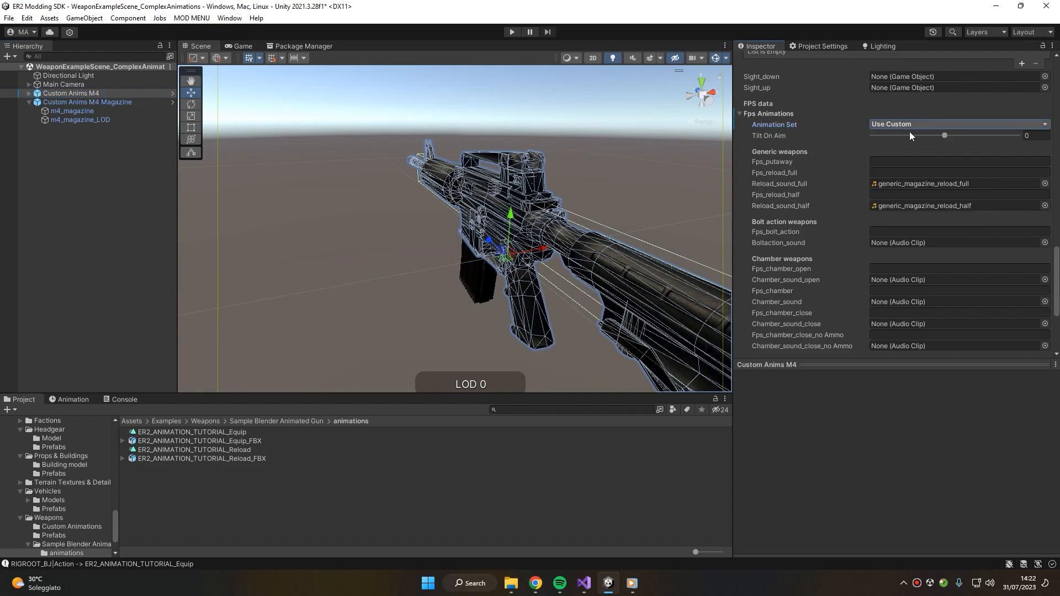
{"action": "left_click", "coordinate": [905, 161]}
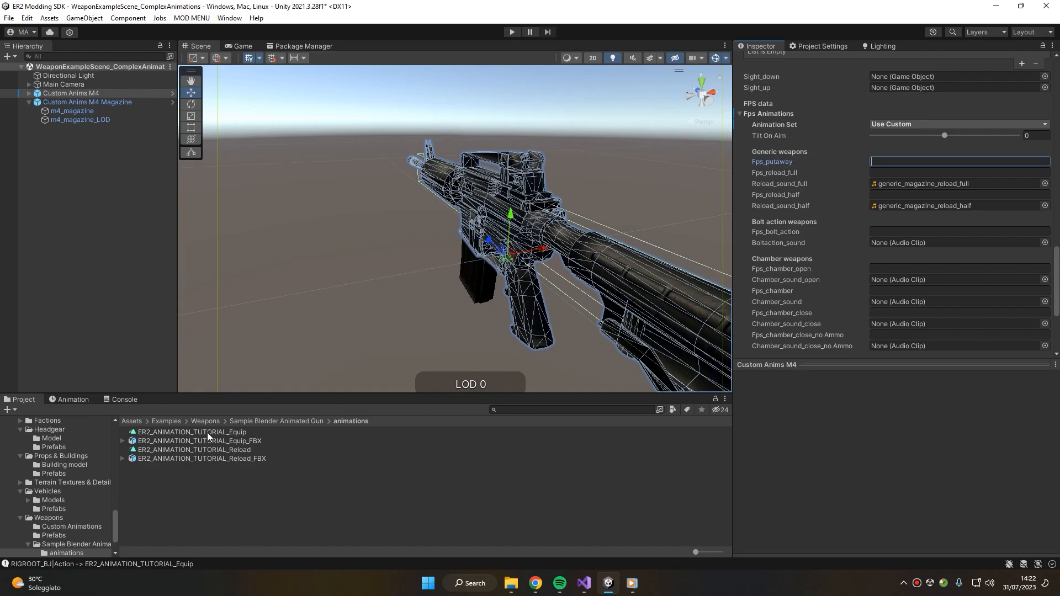
{"action": "left_click_drag", "start_coordinate": [167, 436], "coordinate": [908, 163]}
- Set both Fps_reload_full and Fps_reload_half of Custom Anims M4 to ER2_ANIMATION_TUTORIAL_Reload
{"action": "left_click", "coordinate": [230, 449]}
{"action": "left_click", "coordinate": [231, 450]}
{"action": "key", "text": "ctrl+c"}
{"action": "left_click", "coordinate": [77, 93]}
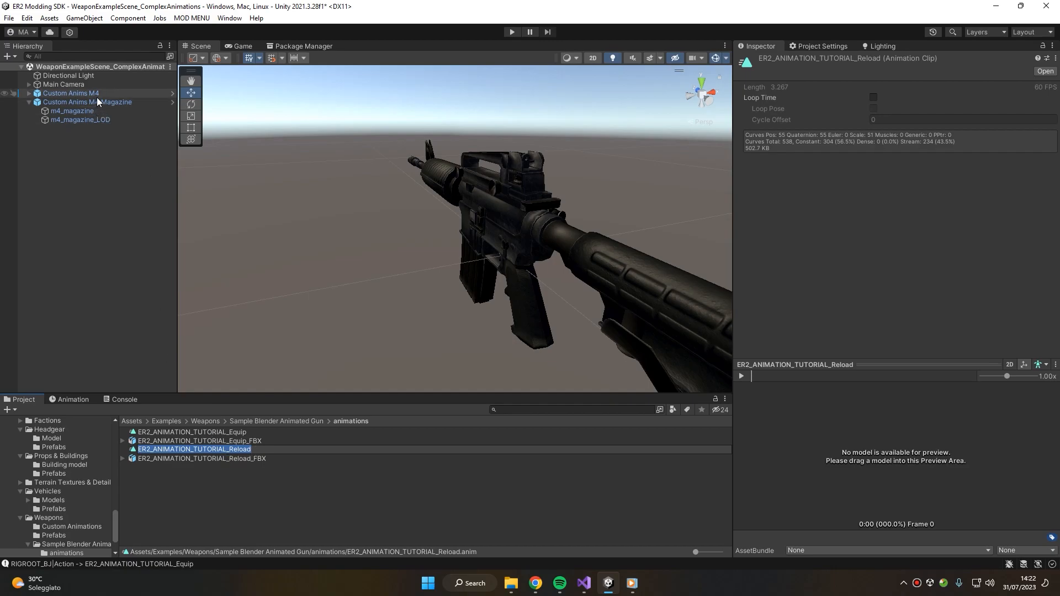
{"action": "scroll", "coordinate": [976, 204], "scroll_direction": "down", "scroll_amount": 10}
{"action": "scroll", "coordinate": [966, 210], "scroll_direction": "down", "scroll_amount": 10}
{"action": "left_click", "coordinate": [895, 202]}
{"action": "key", "text": "ctrl+v"}
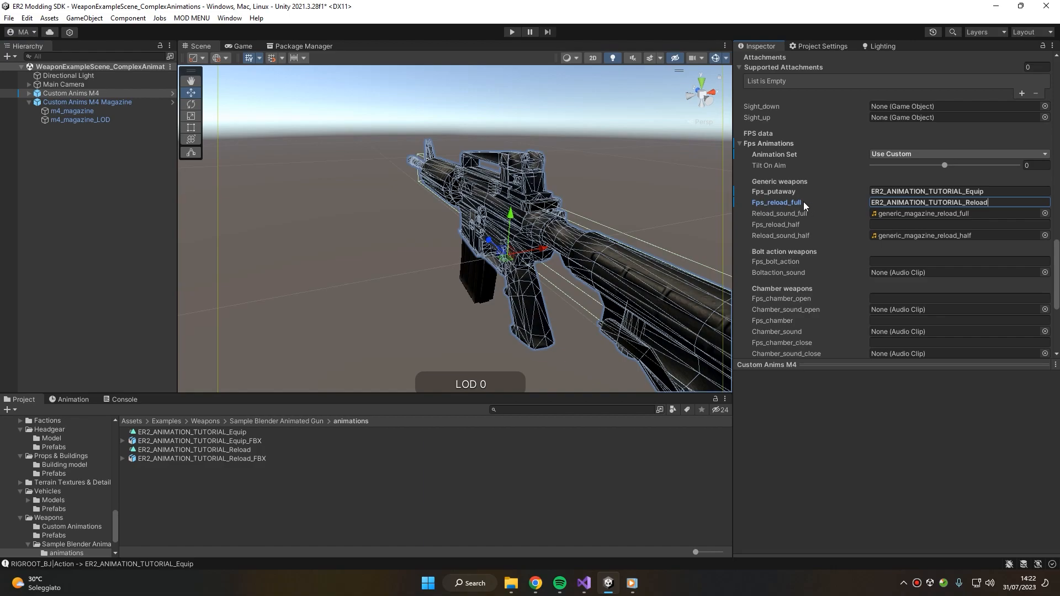
{"action": "key", "text": "Tab"}
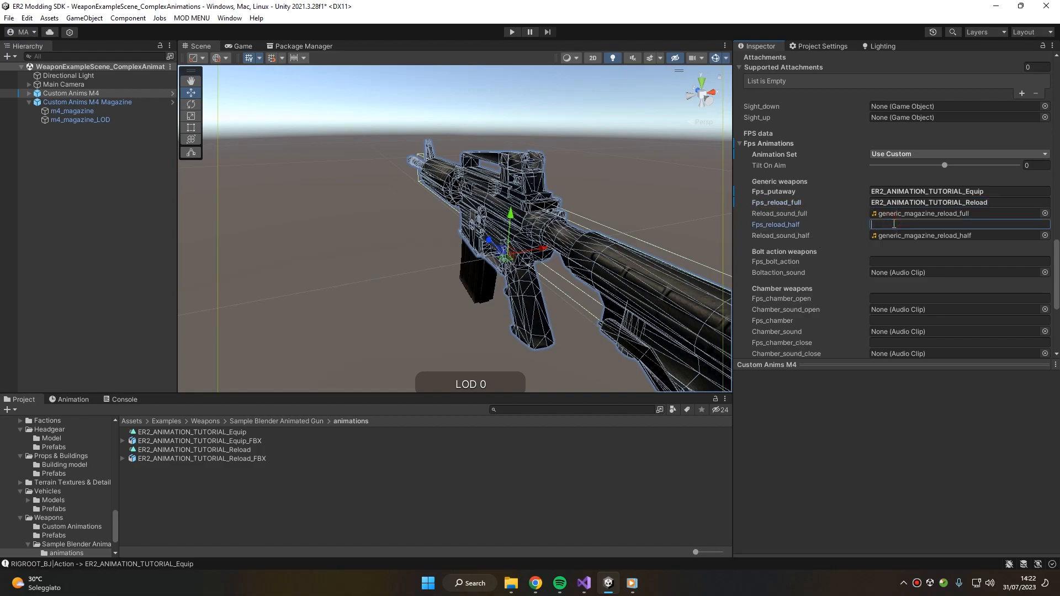
{"action": "key", "text": "ctrl+v"}
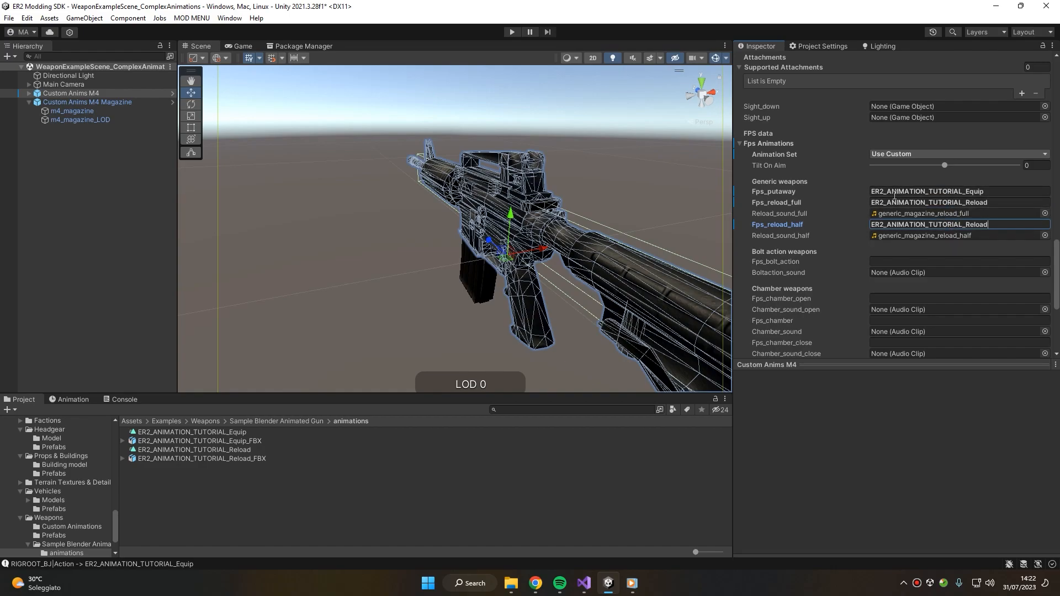
- Review the Animation Set options and the putaway and reload clip names assigned to Custom Anims M4
{"action": "left_click", "coordinate": [903, 155]}
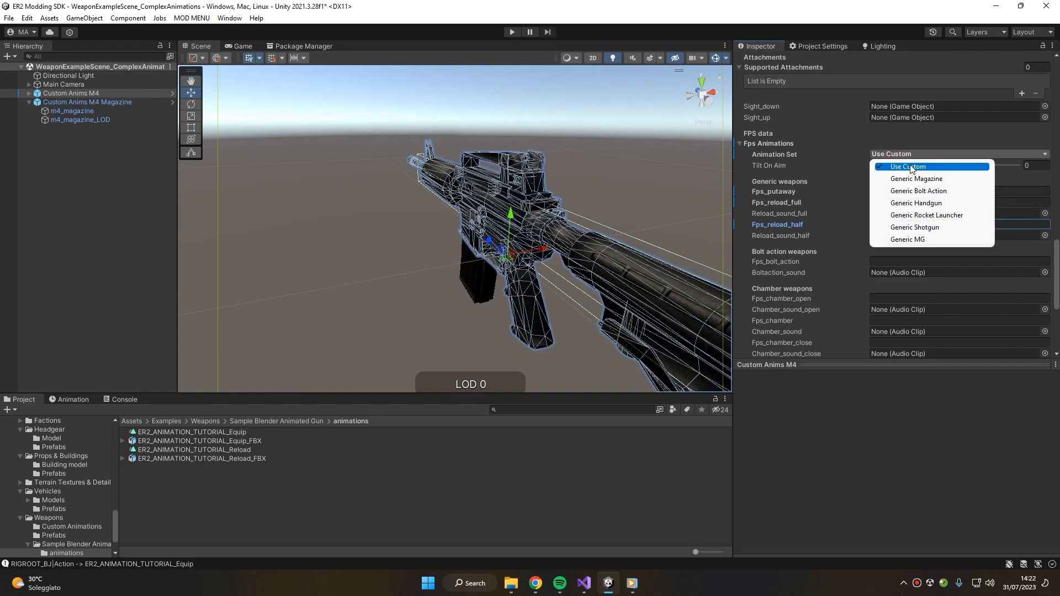
{"action": "left_click", "coordinate": [905, 167]}
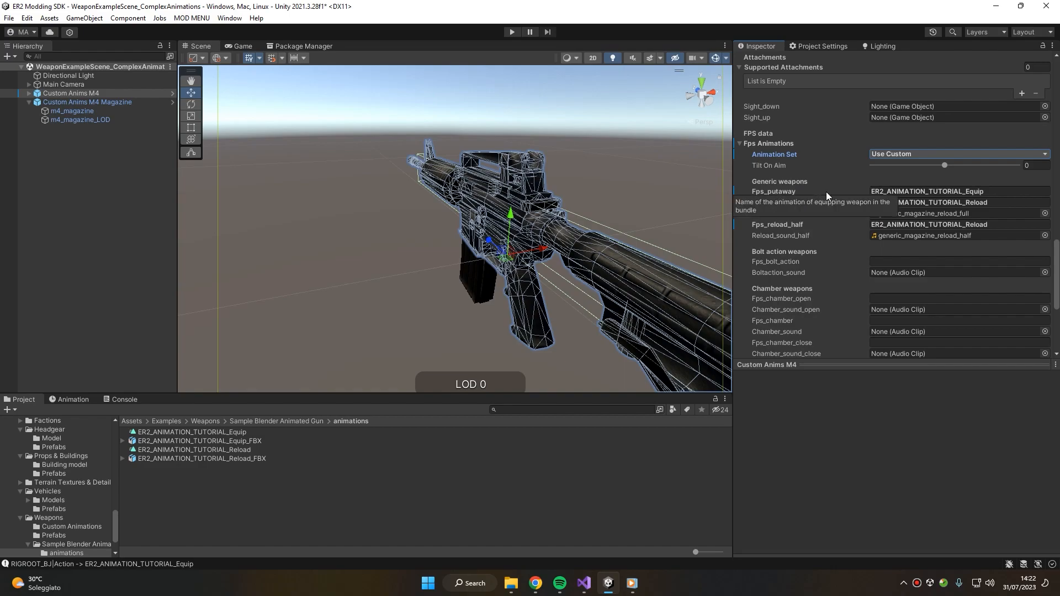
{"action": "left_click", "coordinate": [990, 191]}
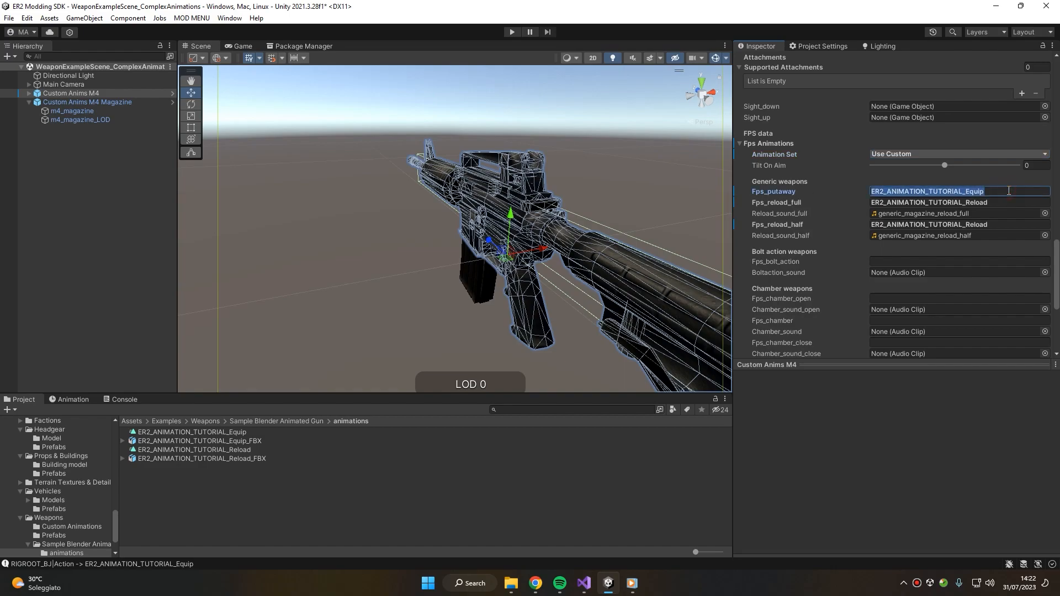
{"action": "left_click", "coordinate": [1005, 203]}
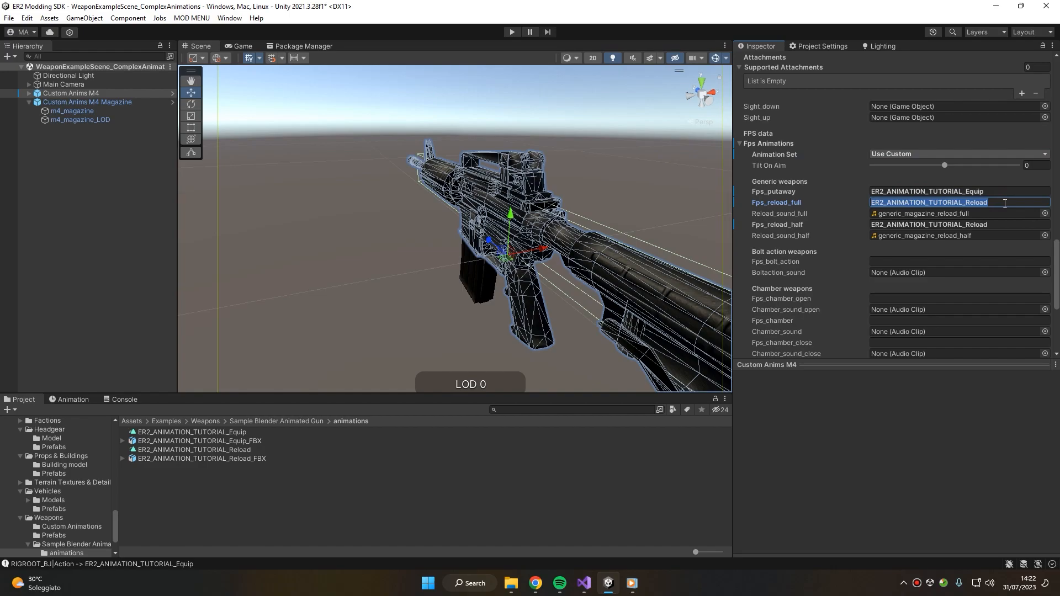
{"action": "scroll", "coordinate": [994, 214], "scroll_direction": "down", "scroll_amount": 3}
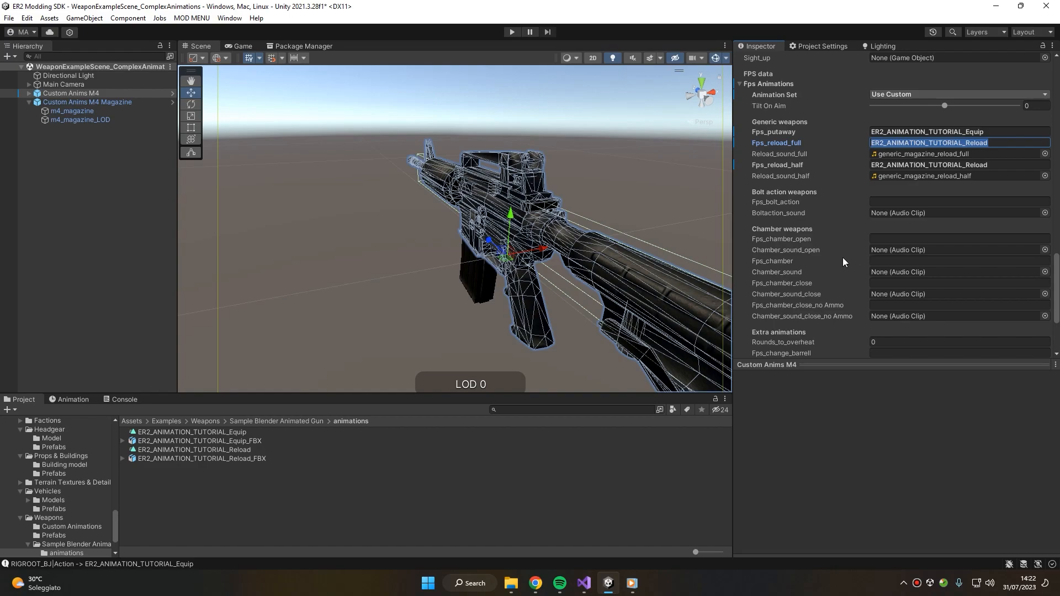
{"action": "scroll", "coordinate": [872, 249], "scroll_direction": "down", "scroll_amount": 3}
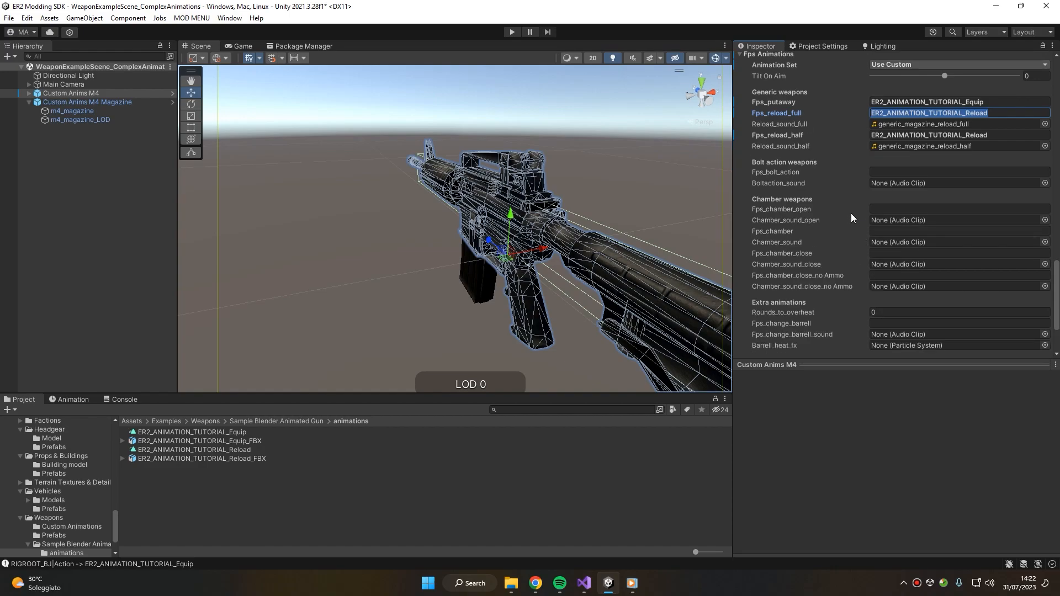
- Examine the chamber-weapon animation fields and the barrel-change and Rounds_to_overheat settings of Custom Anims M4
{"action": "left_click", "coordinate": [885, 208]}
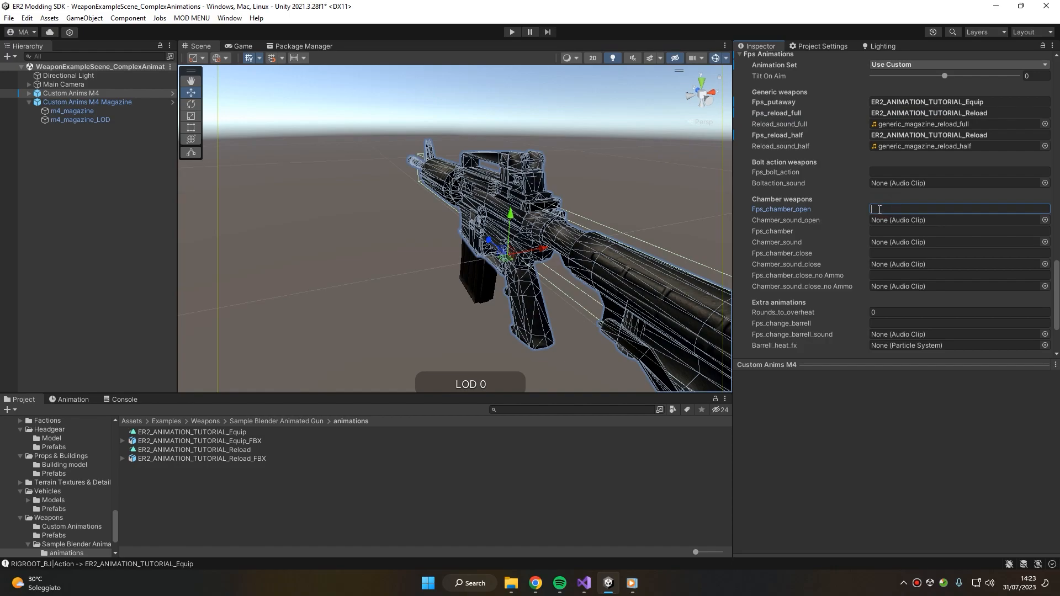
{"action": "left_click", "coordinate": [881, 231]}
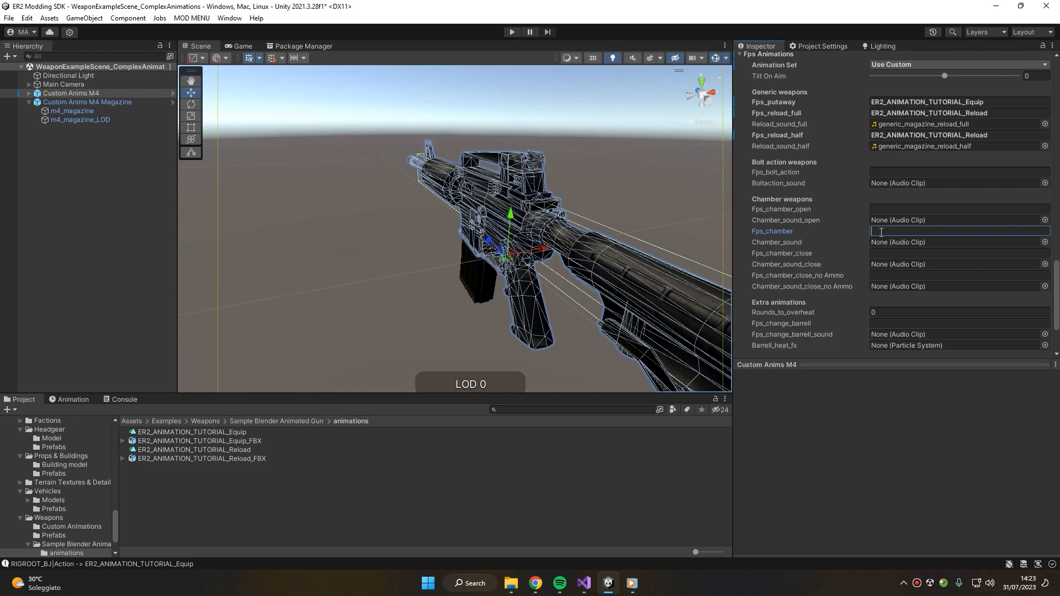
{"action": "left_click", "coordinate": [874, 252]}
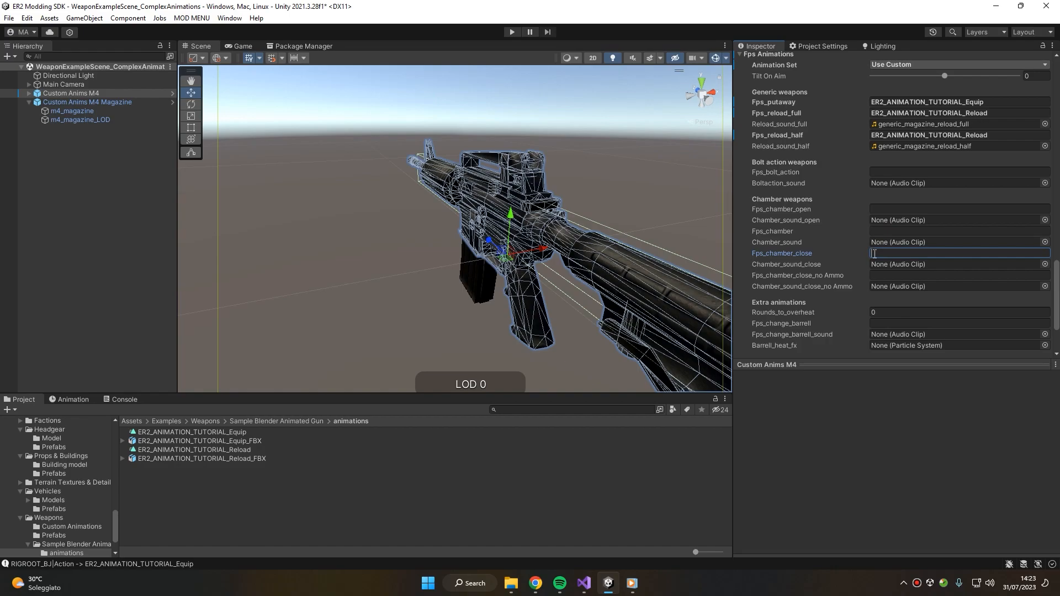
{"action": "left_click", "coordinate": [885, 274]}
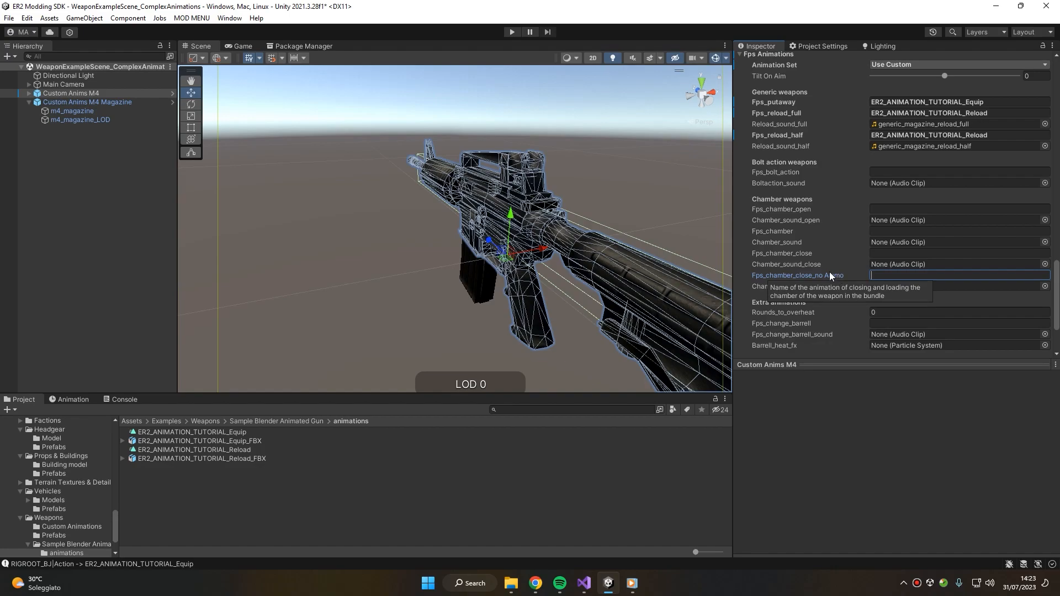
{"action": "scroll", "coordinate": [835, 275], "scroll_direction": "down", "scroll_amount": 3}
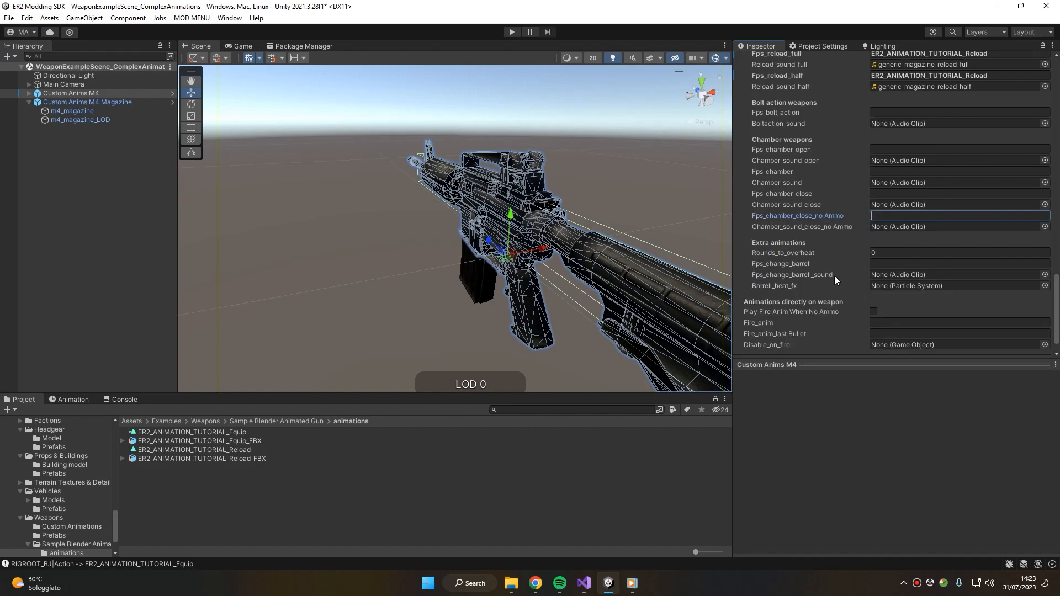
{"action": "left_click", "coordinate": [878, 264]}
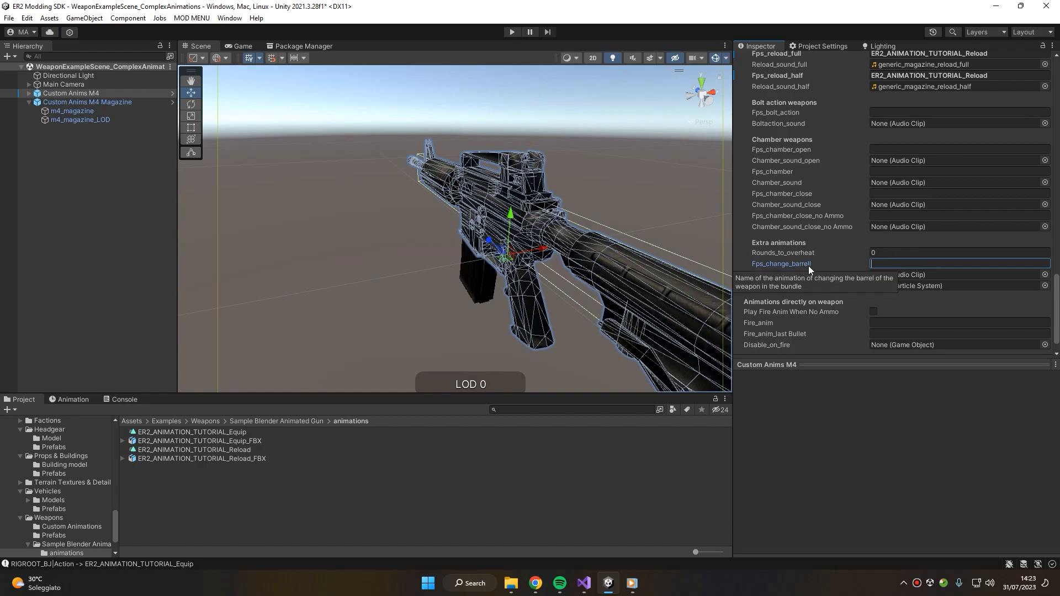
{"action": "left_click", "coordinate": [888, 252]}
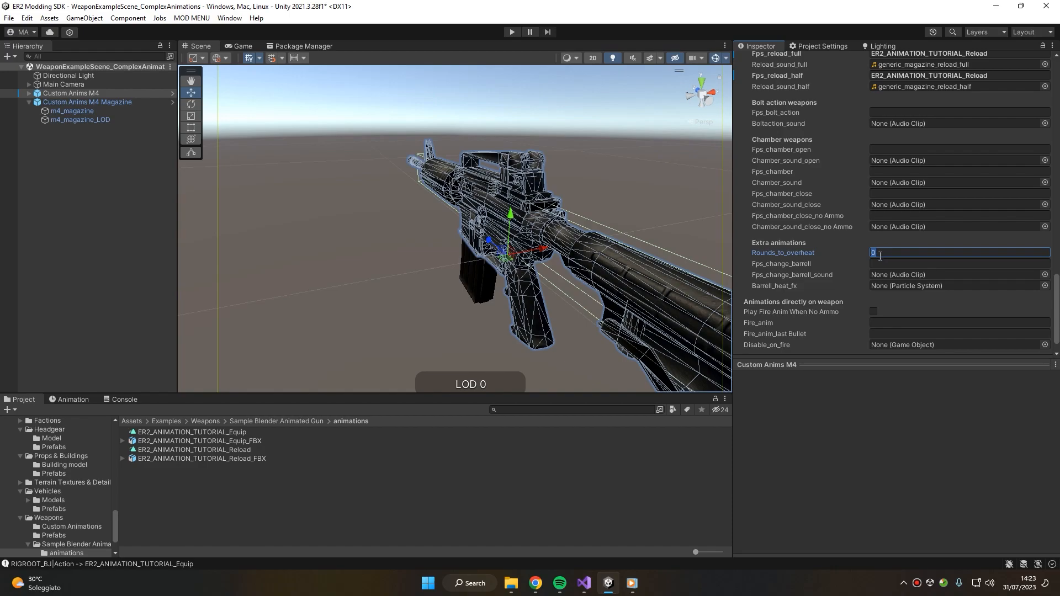
{"action": "scroll", "coordinate": [859, 265], "scroll_direction": "up", "scroll_amount": 3}
{"action": "left_click", "coordinate": [864, 203]}
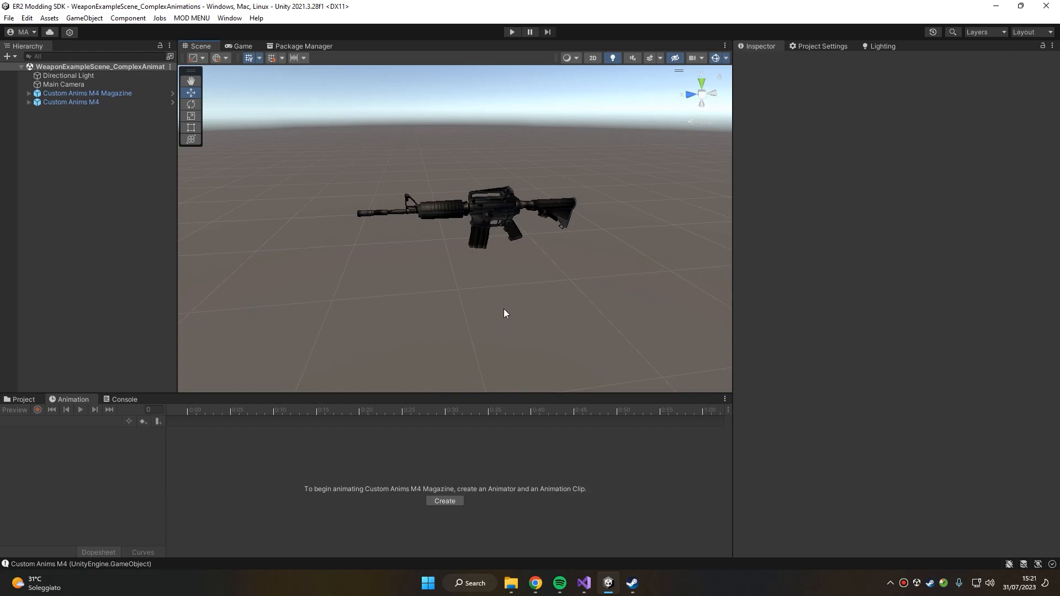
- Enlarge the Scene view by shrinking the Inspector, Hierarchy and Animation areas, and frame the rifle closely
{"action": "left_click_drag", "start_coordinate": [435, 187], "coordinate": [578, 180], "text": "alt"}
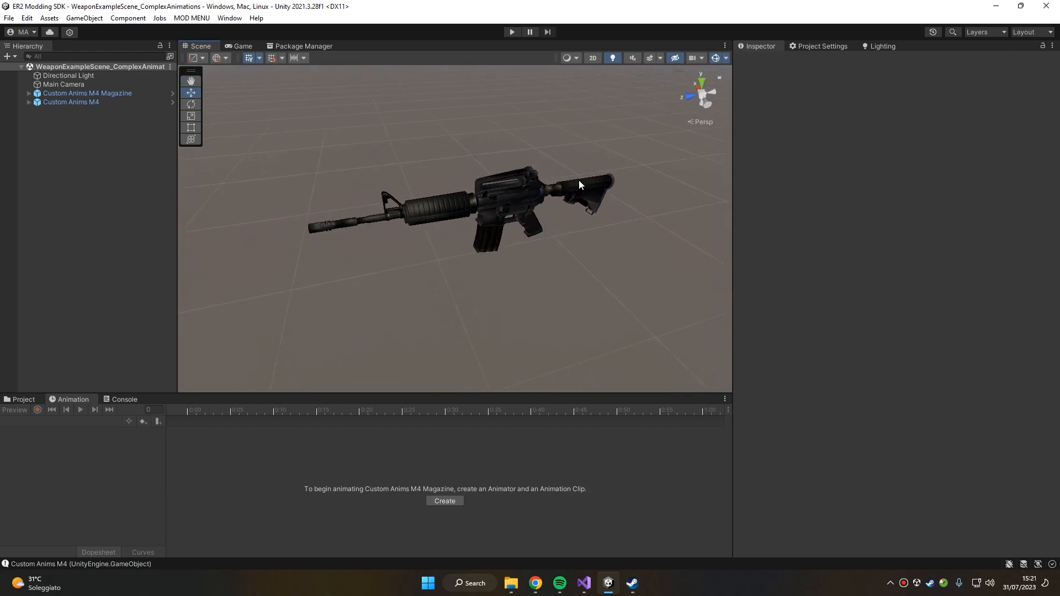
{"action": "left_click_drag", "start_coordinate": [732, 242], "coordinate": [827, 239]}
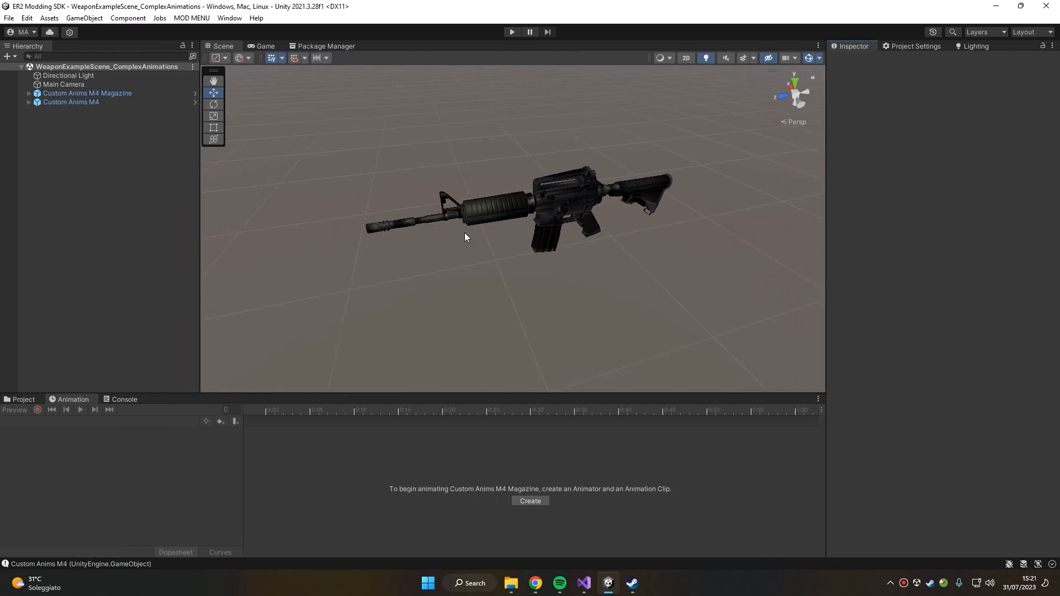
{"action": "left_click_drag", "start_coordinate": [198, 253], "coordinate": [174, 252]}
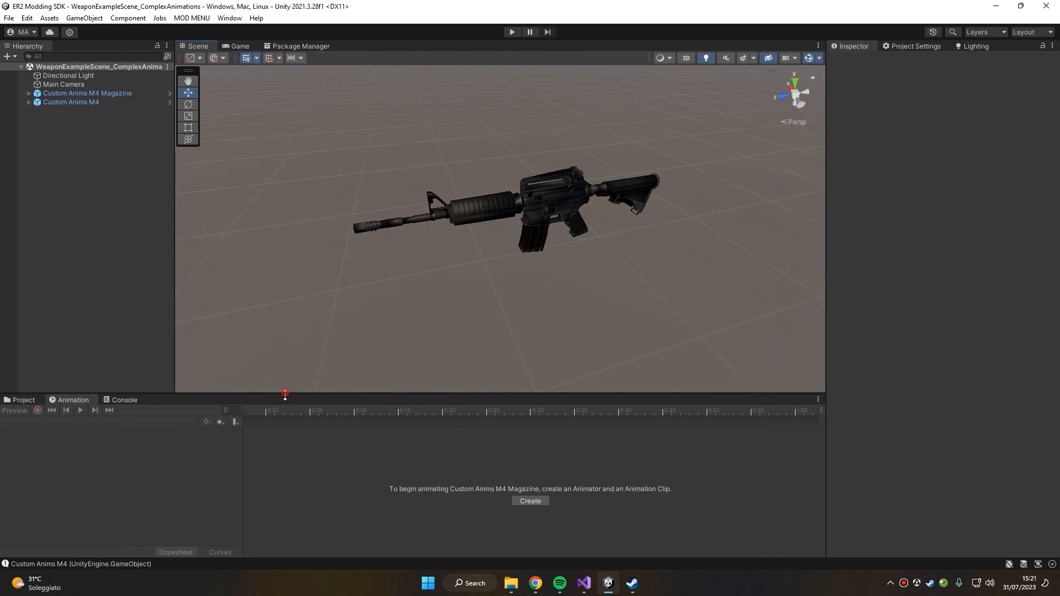
{"action": "left_click_drag", "start_coordinate": [284, 393], "coordinate": [283, 423]}
{"action": "left_click_drag", "start_coordinate": [609, 249], "coordinate": [568, 209], "text": "alt"}
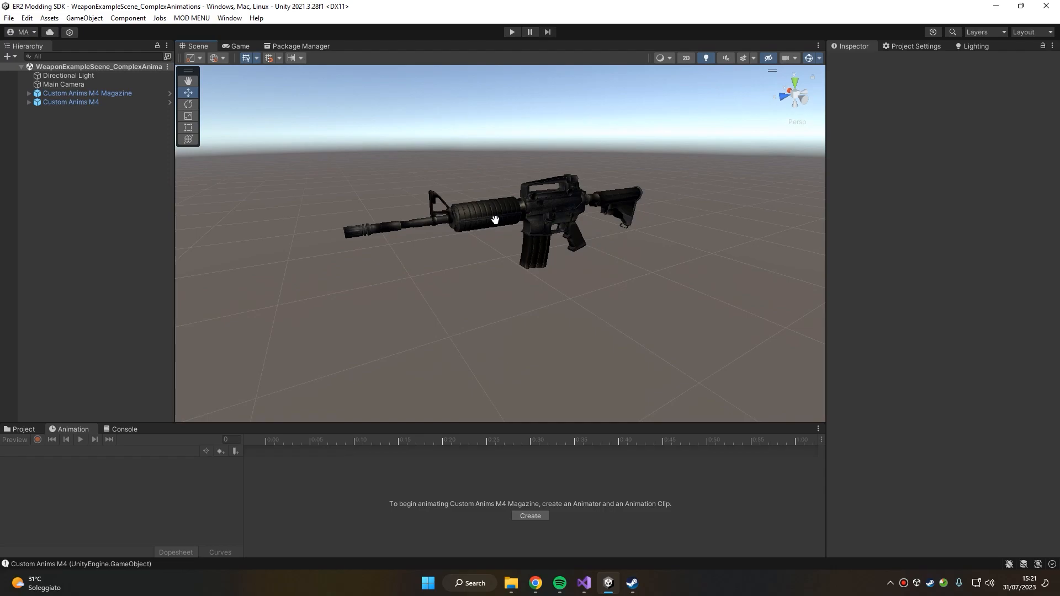
{"action": "middle_click_drag", "start_coordinate": [494, 219], "coordinate": [479, 235]}
{"action": "scroll", "coordinate": [479, 235], "scroll_direction": "up", "scroll_amount": 3}
- Run the ER2 MODS Set up animator tool on Custom Anims M4 and Custom Anims M4 Magazine together
{"action": "left_click", "coordinate": [67, 93]}
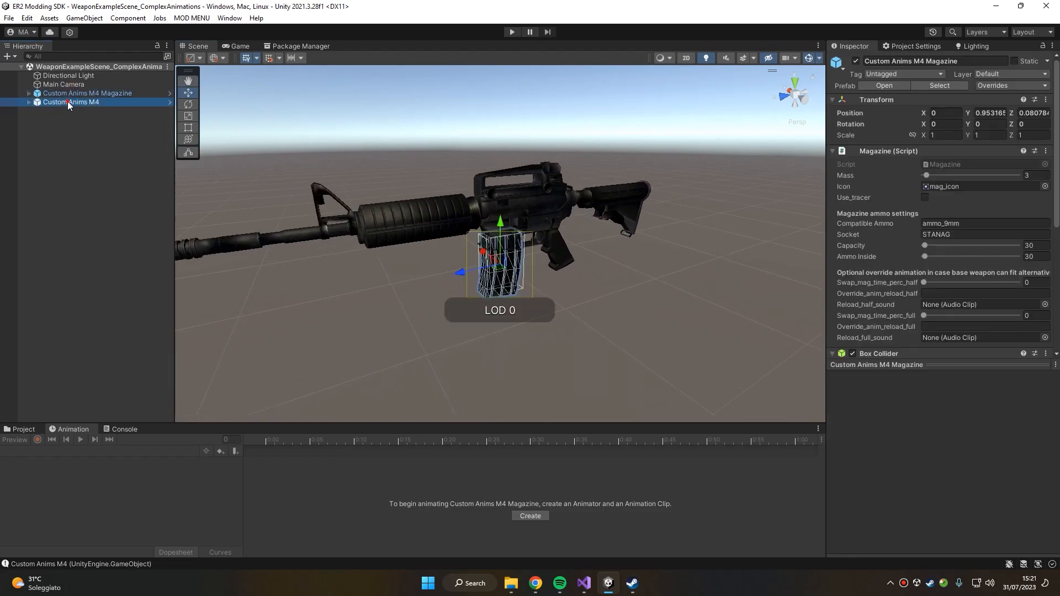
{"action": "left_click", "coordinate": [67, 102]}
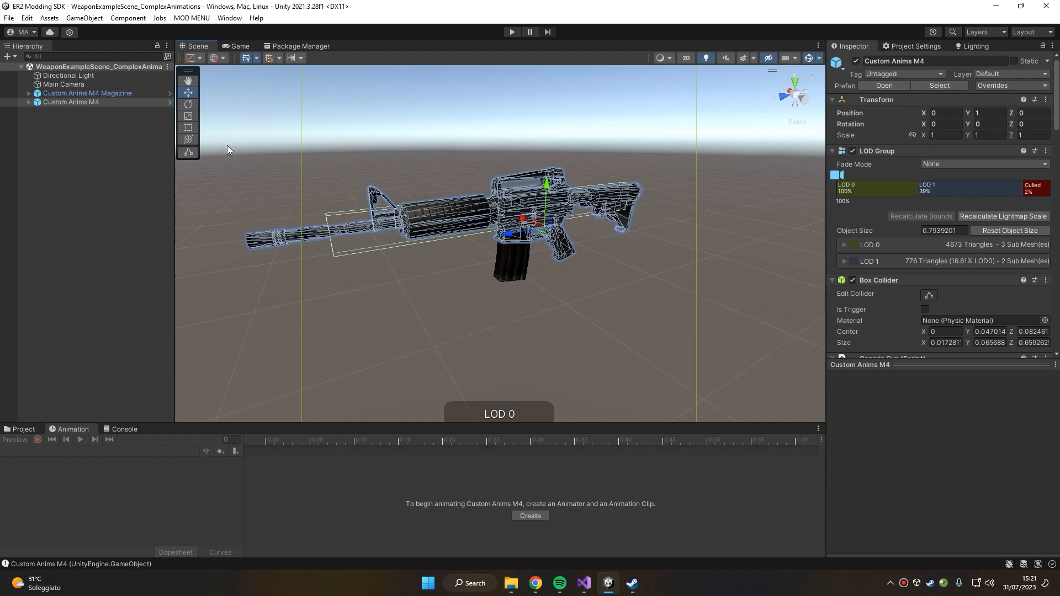
{"action": "left_click", "coordinate": [107, 94], "text": "ctrl"}
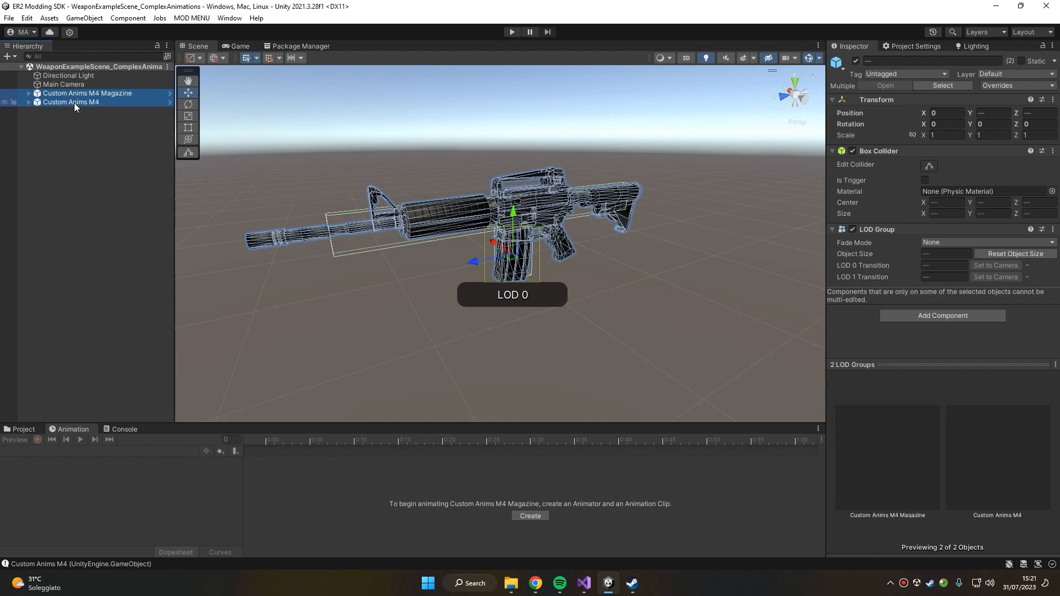
{"action": "right_click", "coordinate": [99, 98]}
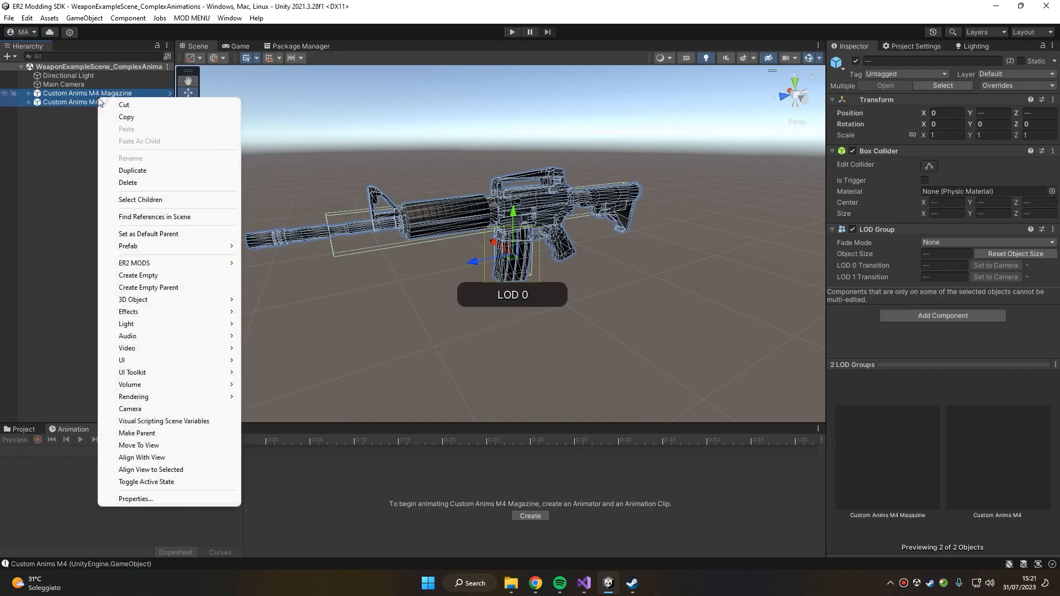
{"action": "mouse_move", "coordinate": [140, 266]}
{"action": "mouse_move", "coordinate": [323, 357]}
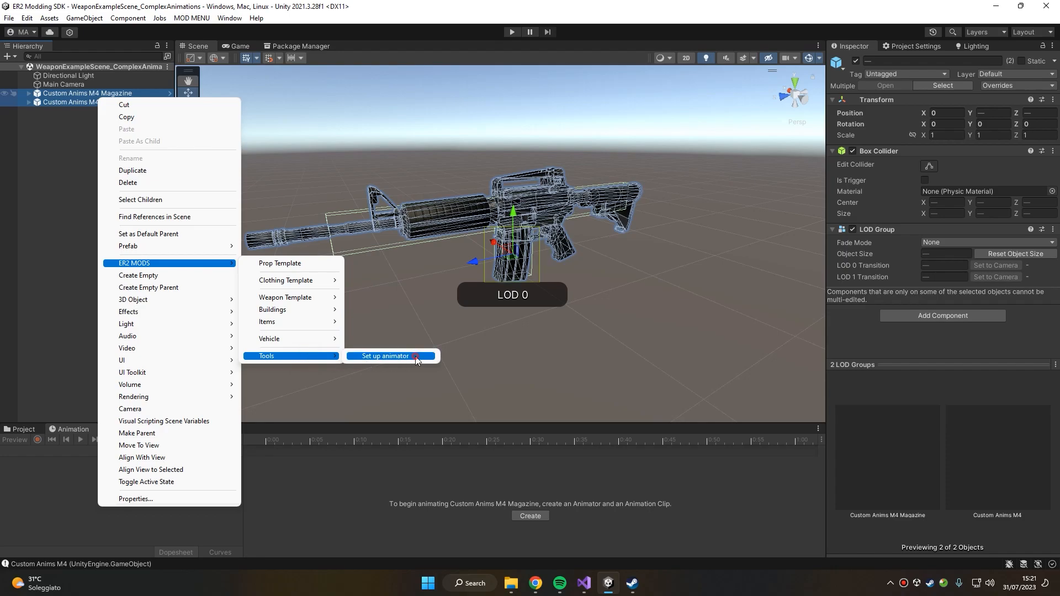
{"action": "left_click", "coordinate": [389, 356]}
{"action": "right_click_drag", "start_coordinate": [369, 151], "coordinate": [358, 163]}
- Inspect the arms skeleton and the Custom Anims M4 attached under CenterSpine2_BJ from several sides
{"action": "double_click", "coordinate": [107, 182]}
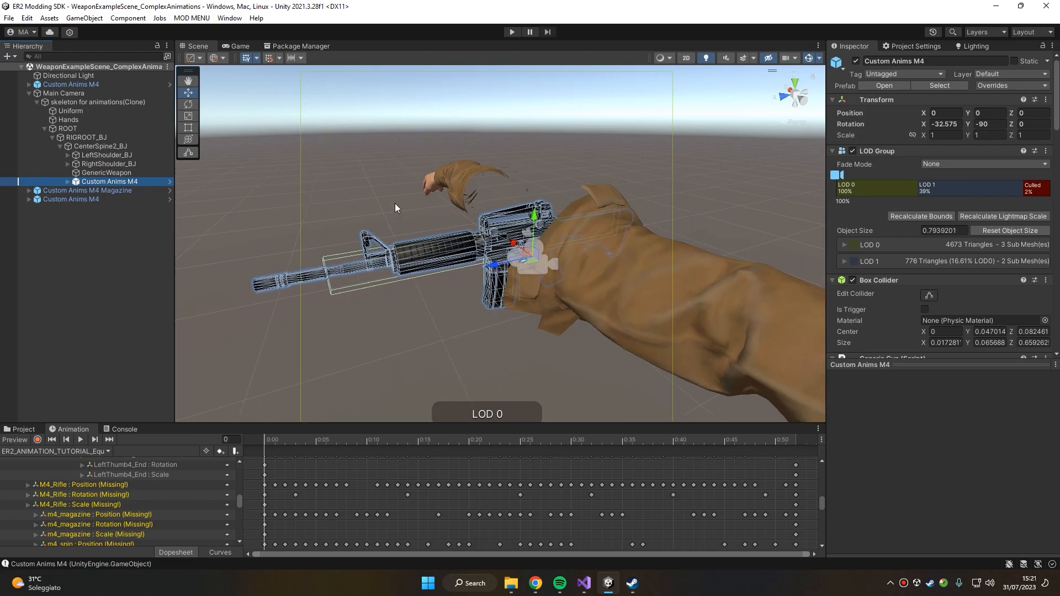
{"action": "key", "text": "f"}
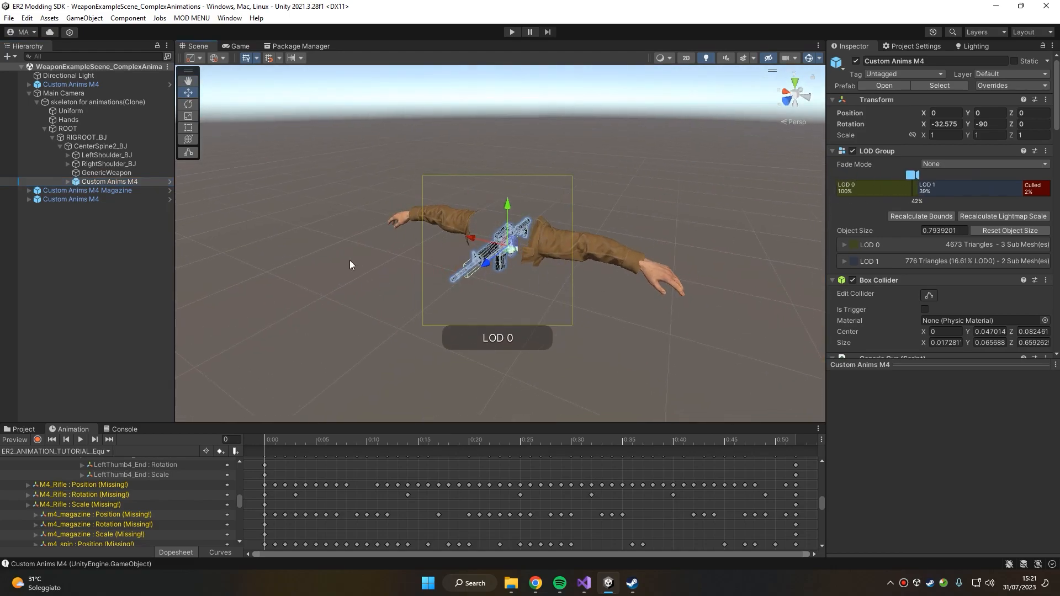
{"action": "left_click_drag", "start_coordinate": [659, 251], "coordinate": [452, 239], "text": "alt"}
{"action": "left_click_drag", "start_coordinate": [336, 267], "coordinate": [530, 215], "text": "alt"}
{"action": "scroll", "coordinate": [254, 163], "scroll_direction": "up", "scroll_amount": 10}
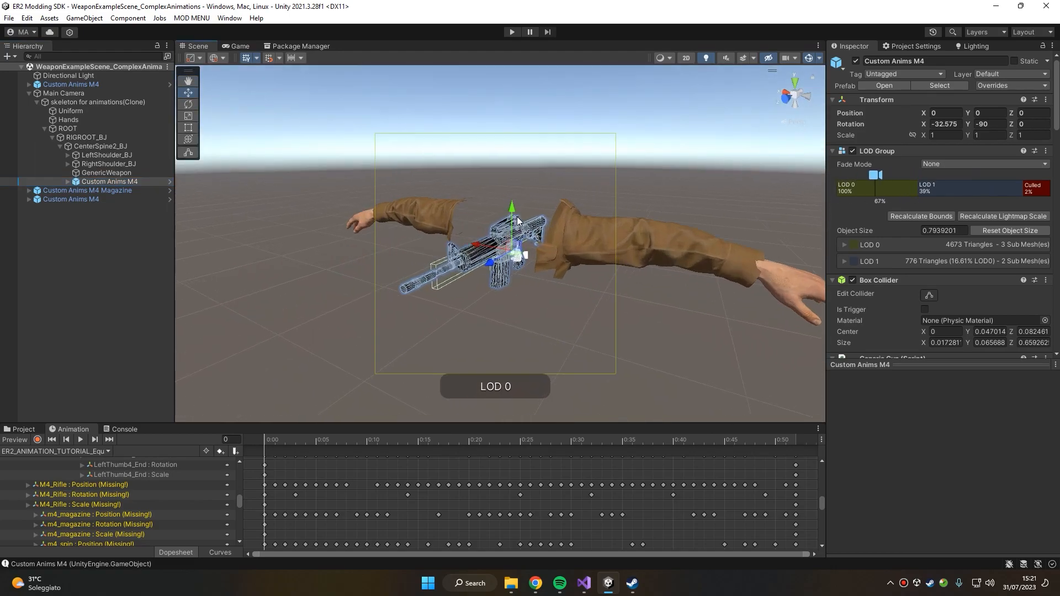
{"action": "scroll", "coordinate": [328, 214], "scroll_direction": "down", "scroll_amount": 5}
{"action": "left_click_drag", "start_coordinate": [254, 164], "coordinate": [379, 225], "text": "alt"}
{"action": "middle_click_drag", "start_coordinate": [379, 225], "coordinate": [433, 253]}
{"action": "left_click_drag", "start_coordinate": [433, 253], "coordinate": [692, 224], "text": "alt"}
{"action": "middle_click_drag", "start_coordinate": [692, 225], "coordinate": [553, 204]}
{"action": "left_click_drag", "start_coordinate": [699, 207], "coordinate": [522, 203], "text": "alt"}
{"action": "middle_click_drag", "start_coordinate": [522, 203], "coordinate": [563, 222]}
{"action": "scroll", "coordinate": [563, 222], "scroll_direction": "up", "scroll_amount": 2}
{"action": "scroll", "coordinate": [427, 229], "scroll_direction": "down", "scroll_amount": 1}
{"action": "scroll", "coordinate": [406, 230], "scroll_direction": "down", "scroll_amount": 2}
{"action": "left_click_drag", "start_coordinate": [398, 229], "coordinate": [626, 227], "text": "alt"}
{"action": "middle_click_drag", "start_coordinate": [626, 228], "coordinate": [655, 232]}
{"action": "scroll", "coordinate": [655, 233], "scroll_direction": "up", "scroll_amount": 3}
{"action": "left_click_drag", "start_coordinate": [656, 235], "coordinate": [415, 234], "text": "alt"}
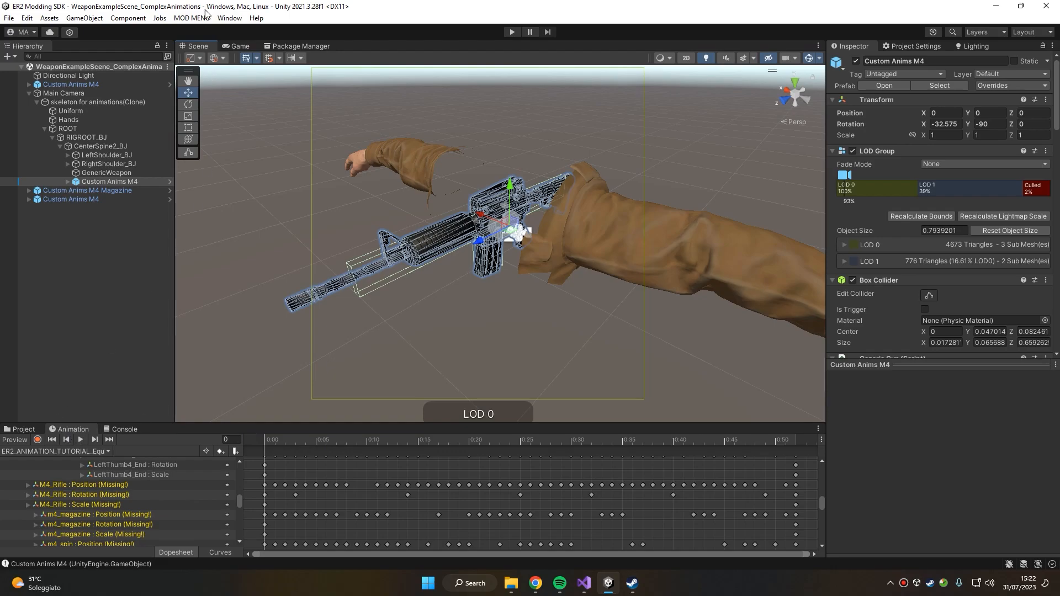
- Show the ER2_ANIMATION_TUTORIAL_Equip clip in an enlarged Animation window
{"action": "left_click", "coordinate": [227, 18]}
{"action": "left_click", "coordinate": [269, 234]}
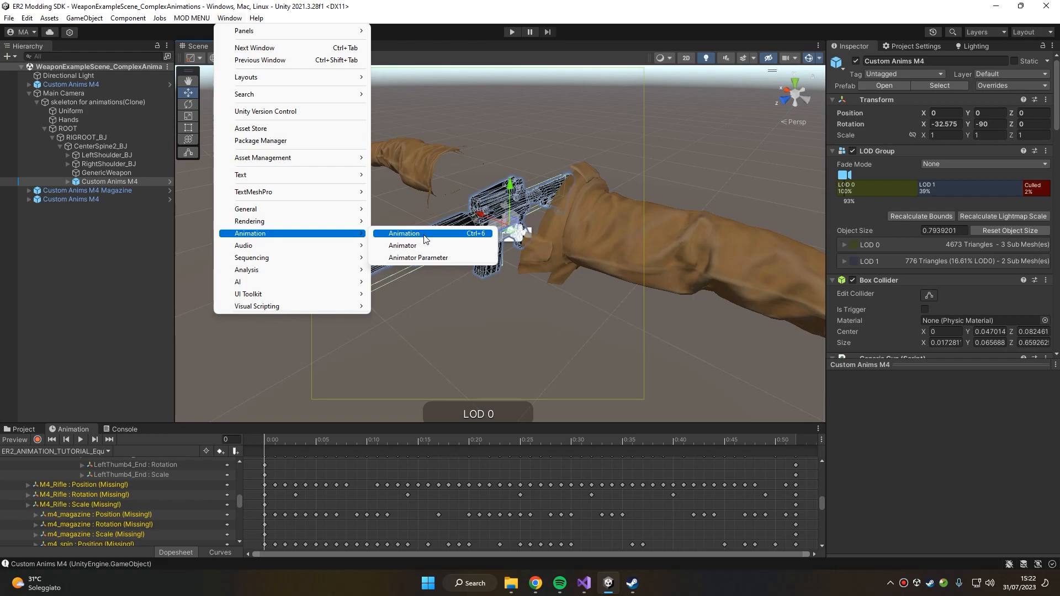
{"action": "left_click", "coordinate": [426, 232]}
{"action": "left_click_drag", "start_coordinate": [167, 423], "coordinate": [168, 320]}
{"action": "scroll", "coordinate": [180, 442], "scroll_direction": "up", "scroll_amount": 1}
{"action": "scroll", "coordinate": [180, 445], "scroll_direction": "up", "scroll_amount": 3}
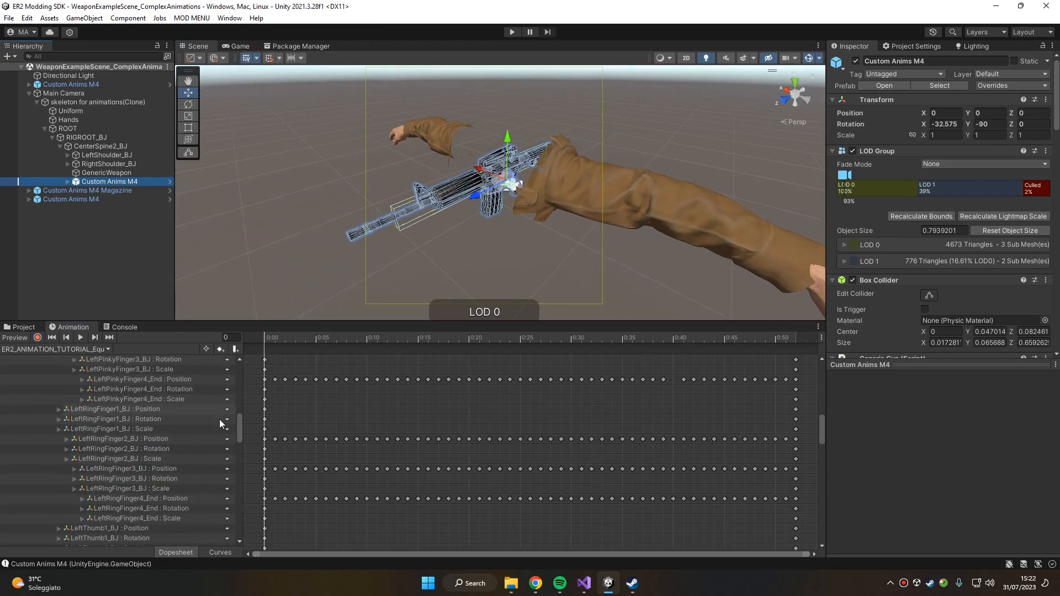
{"action": "scroll", "coordinate": [222, 409], "scroll_direction": "down", "scroll_amount": 2}
{"action": "left_click", "coordinate": [79, 349]}
{"action": "left_click", "coordinate": [79, 375]}
{"action": "left_click", "coordinate": [79, 348]}
{"action": "left_click", "coordinate": [79, 361]}
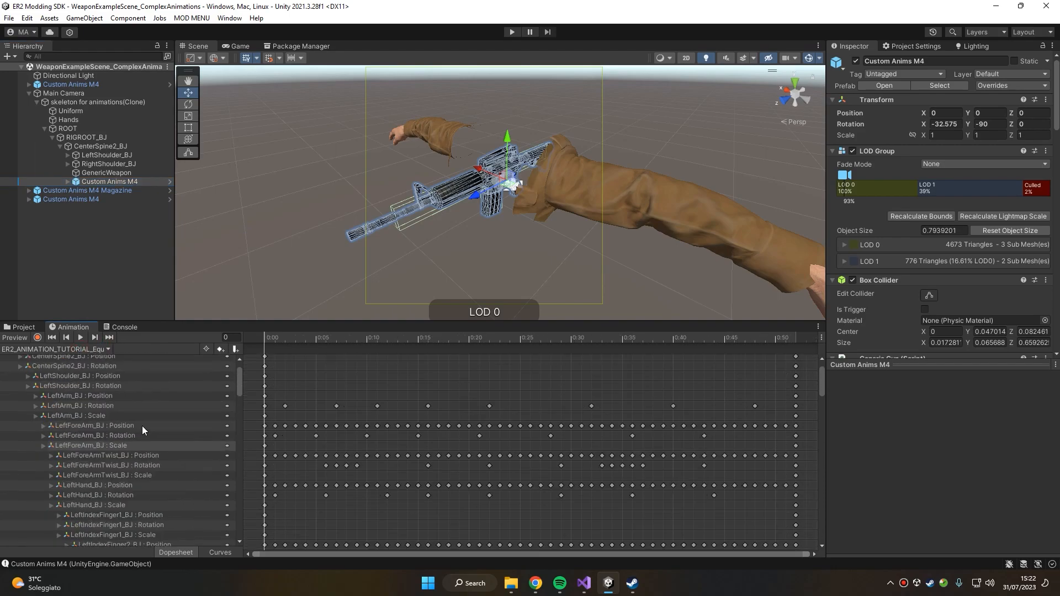
- Compare the Equip clip's M4_Rifle, m4_magazine and m4_spin tracks with the Custom Anims M4 object under CenterSpine2_BJ
{"action": "scroll", "coordinate": [83, 409], "scroll_direction": "down", "scroll_amount": 10}
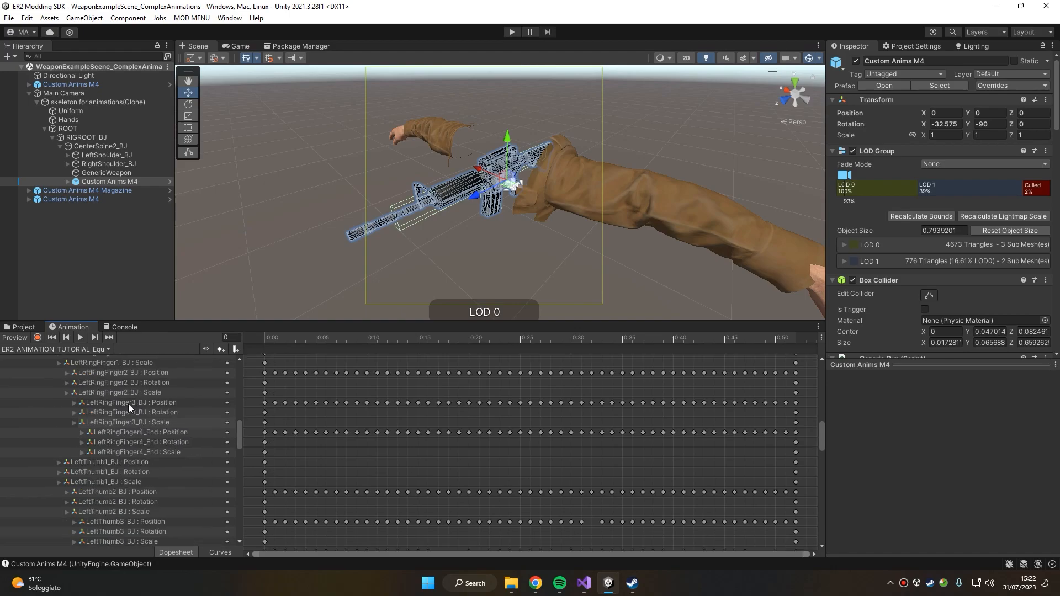
{"action": "scroll", "coordinate": [54, 493], "scroll_direction": "down", "scroll_amount": 6}
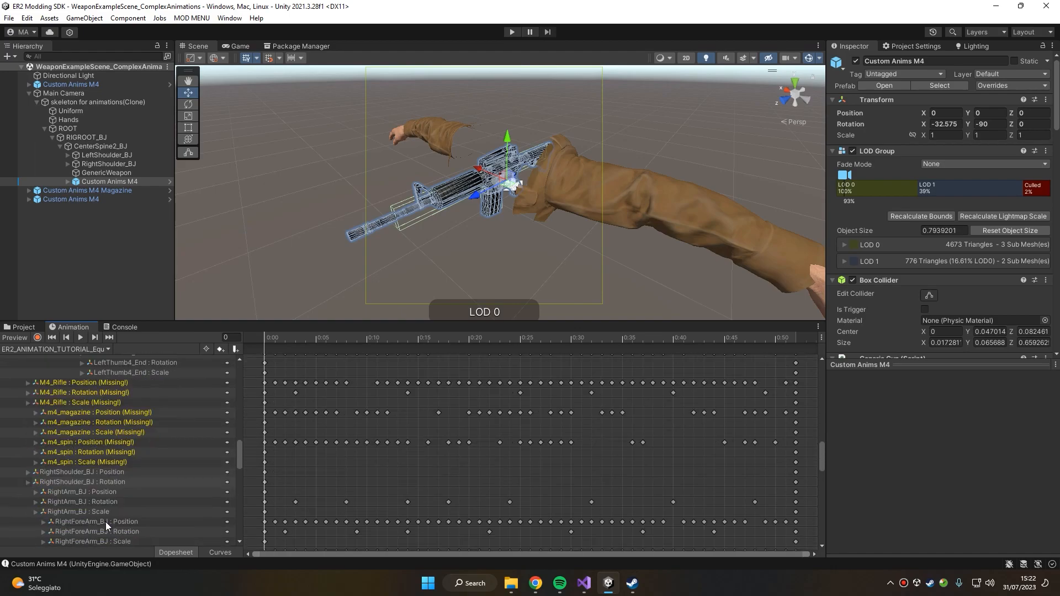
{"action": "scroll", "coordinate": [96, 436], "scroll_direction": "up", "scroll_amount": 3}
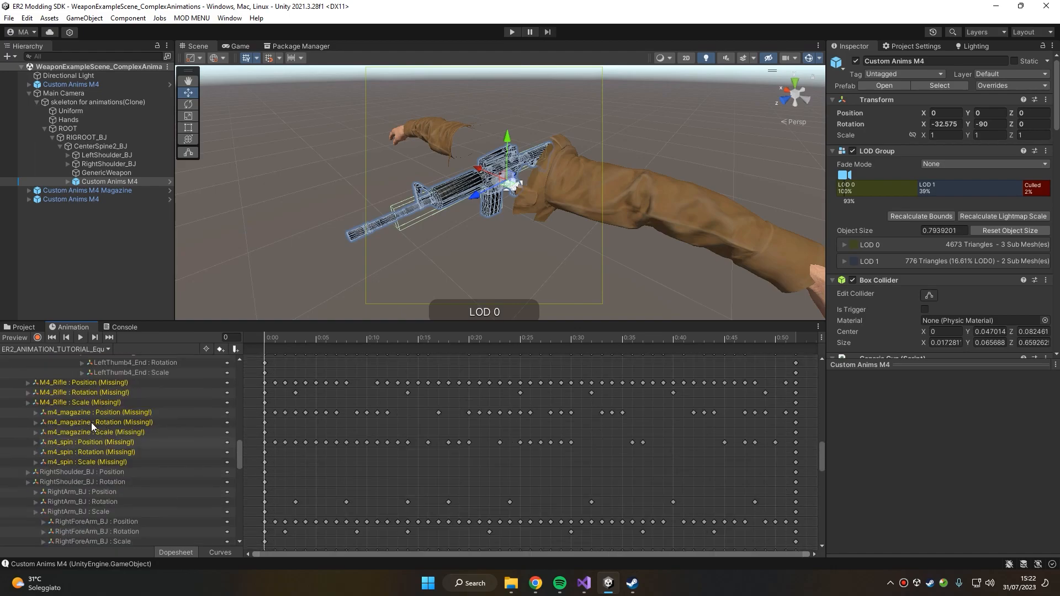
{"action": "scroll", "coordinate": [81, 397], "scroll_direction": "up", "scroll_amount": 1}
{"action": "left_click", "coordinate": [83, 415]}
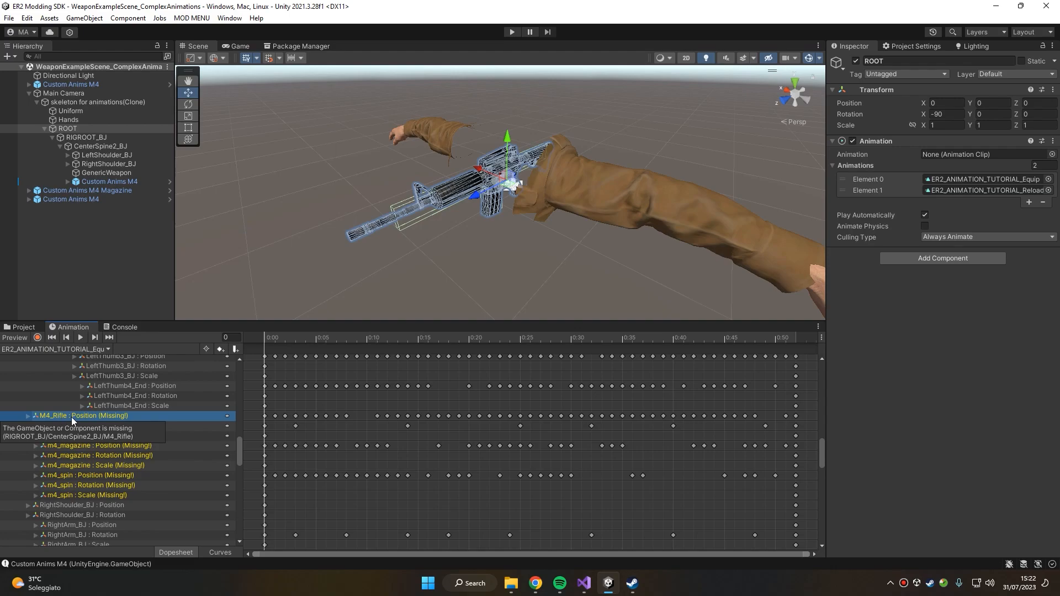
{"action": "left_click", "coordinate": [106, 181]}
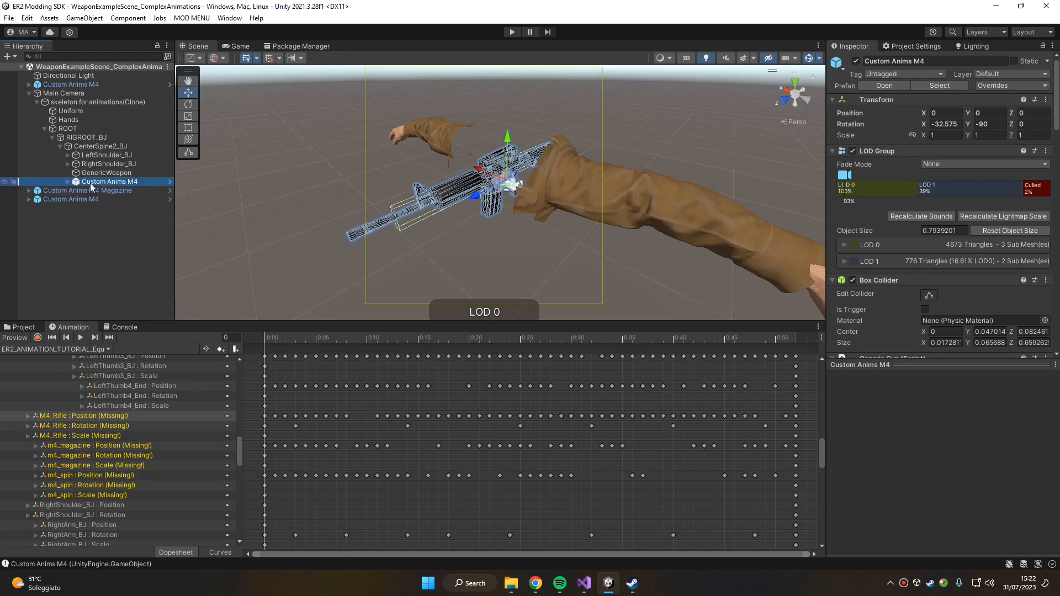
- Rename the Custom Anims M4 object under CenterSpine2_BJ to M4_Rifle, matching the Equip clip's track name
{"action": "left_click", "coordinate": [940, 61]}
{"action": "key", "text": "ctrl+a"}
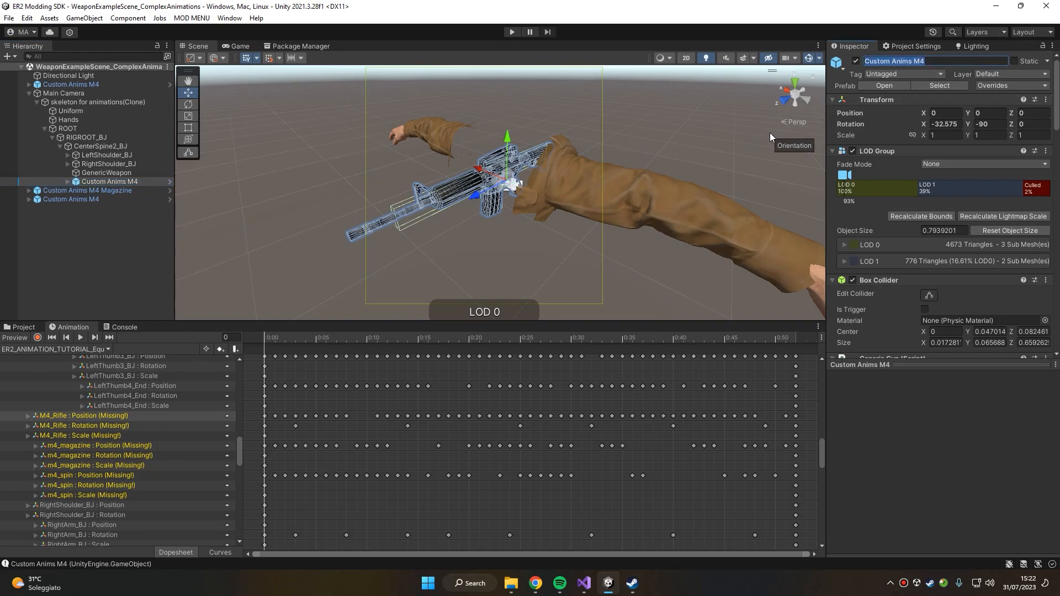
{"action": "type", "text": "M4_Rifle"}
{"action": "key", "text": "Return"}
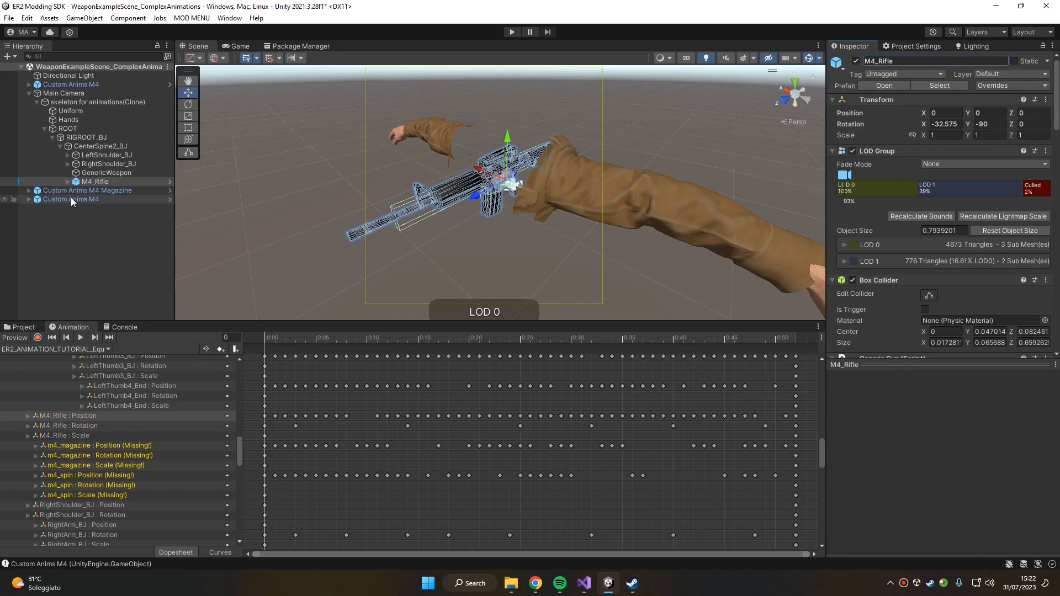
- Rename the magPosition child of M4_Rifle to m4_magazine
{"action": "left_click", "coordinate": [67, 182]}
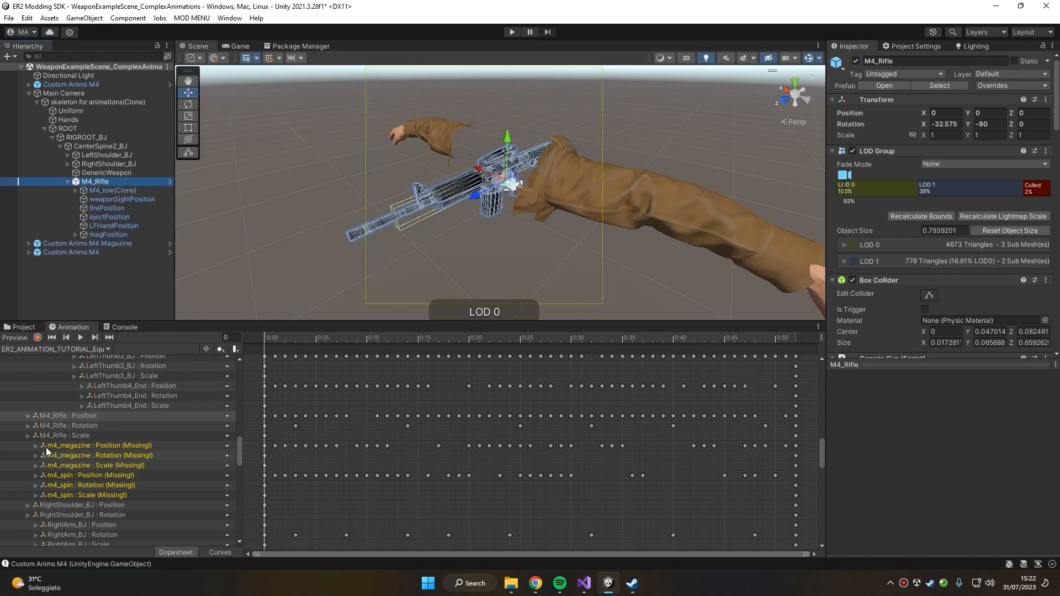
{"action": "left_click", "coordinate": [94, 236]}
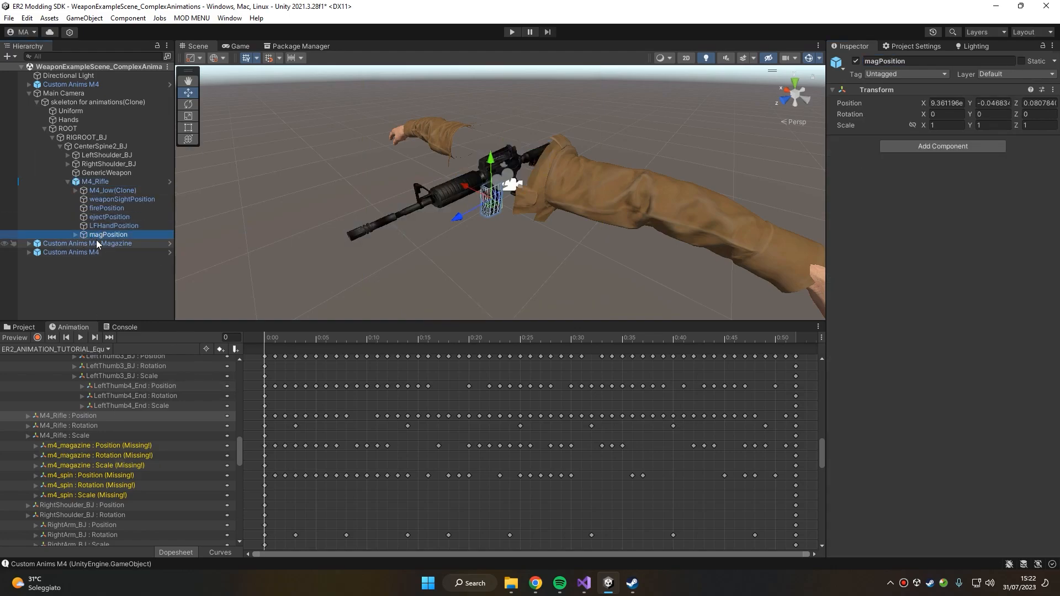
{"action": "left_click", "coordinate": [932, 61]}
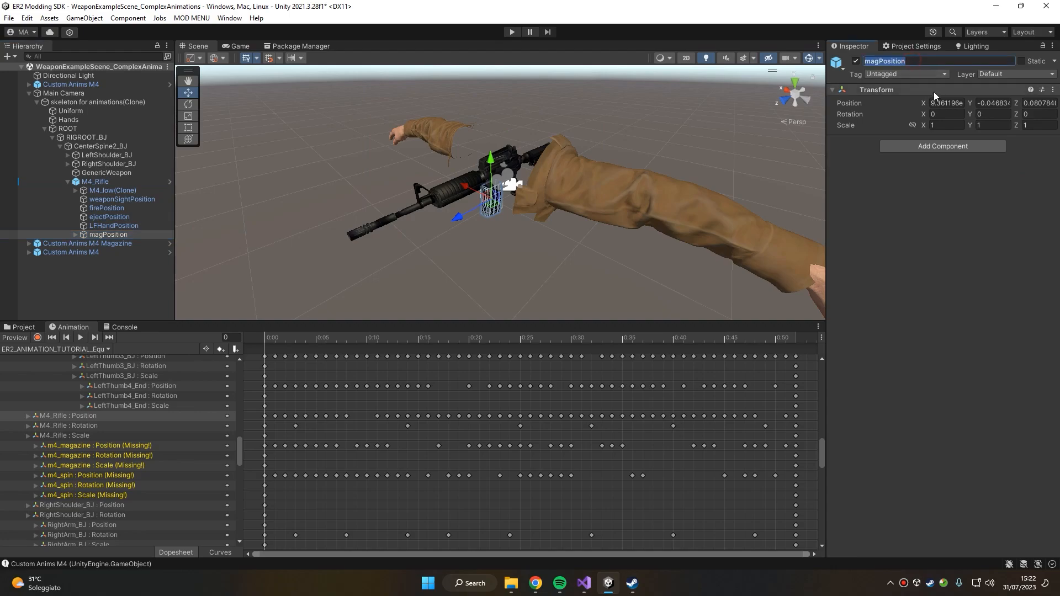
{"action": "type", "text": "m4_magazine"}
{"action": "key", "text": "Return"}
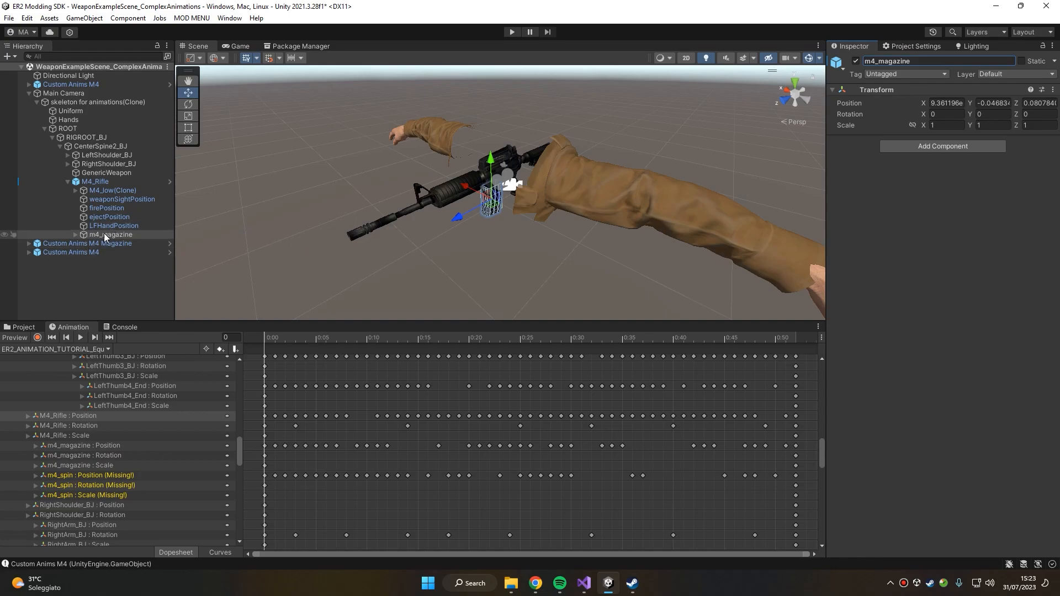
- Inspect m4_magazine up close together with the Custom Anims M4 Magazine nested inside it
{"action": "key", "text": "f"}
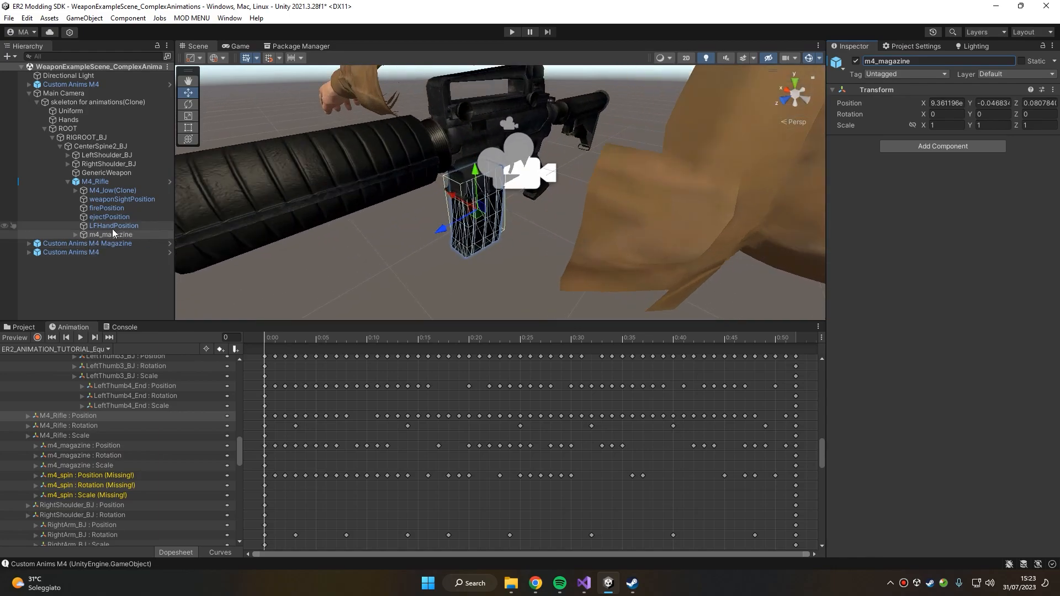
{"action": "left_click", "coordinate": [75, 234]}
{"action": "left_click", "coordinate": [130, 243]}
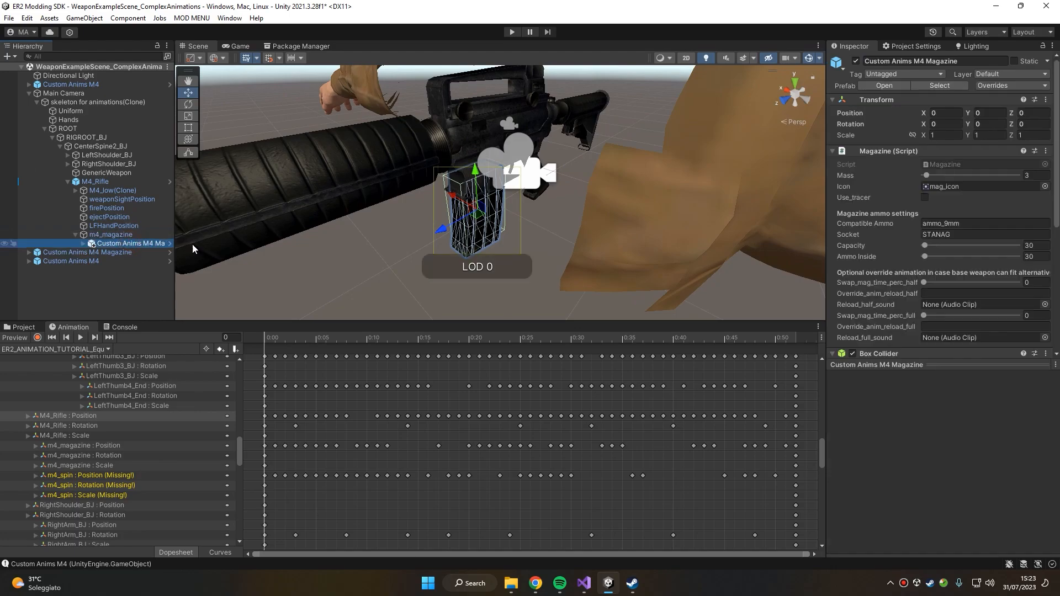
{"action": "left_click", "coordinate": [102, 235]}
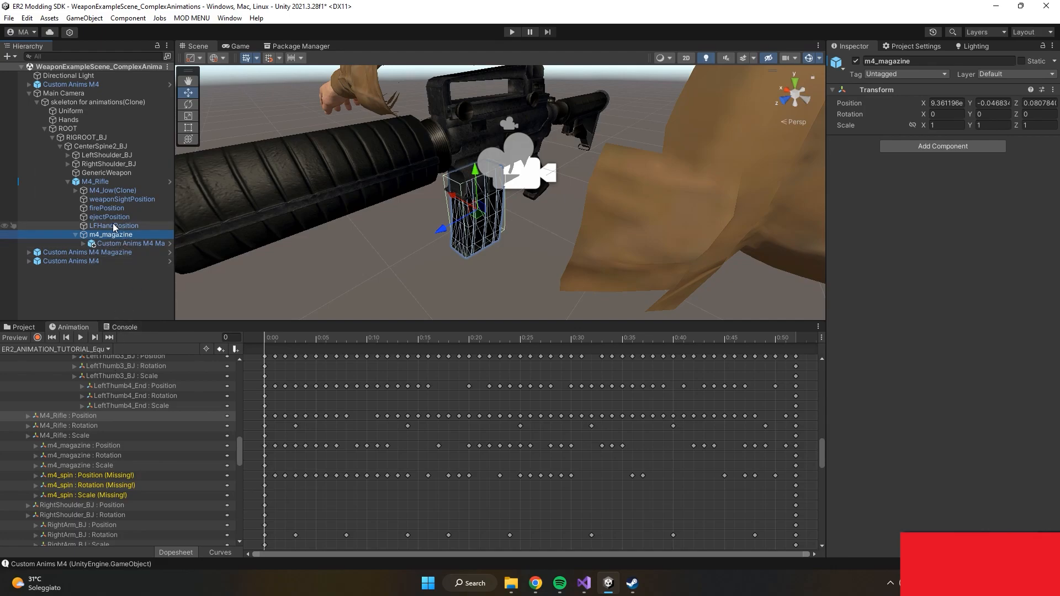
- Check the path expected by the m4_spin Position track and locate the m4_spin mesh within the rifle's hierarchy
{"action": "left_click", "coordinate": [70, 477]}
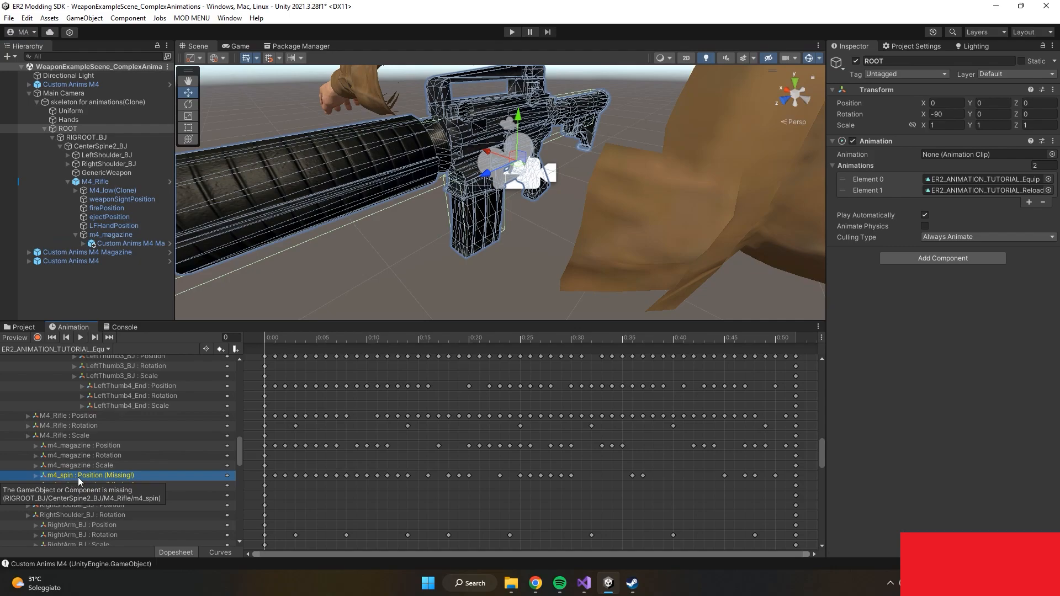
{"action": "left_click", "coordinate": [115, 199]}
{"action": "left_click", "coordinate": [116, 215]}
{"action": "left_click", "coordinate": [115, 208]}
{"action": "left_click", "coordinate": [117, 199]}
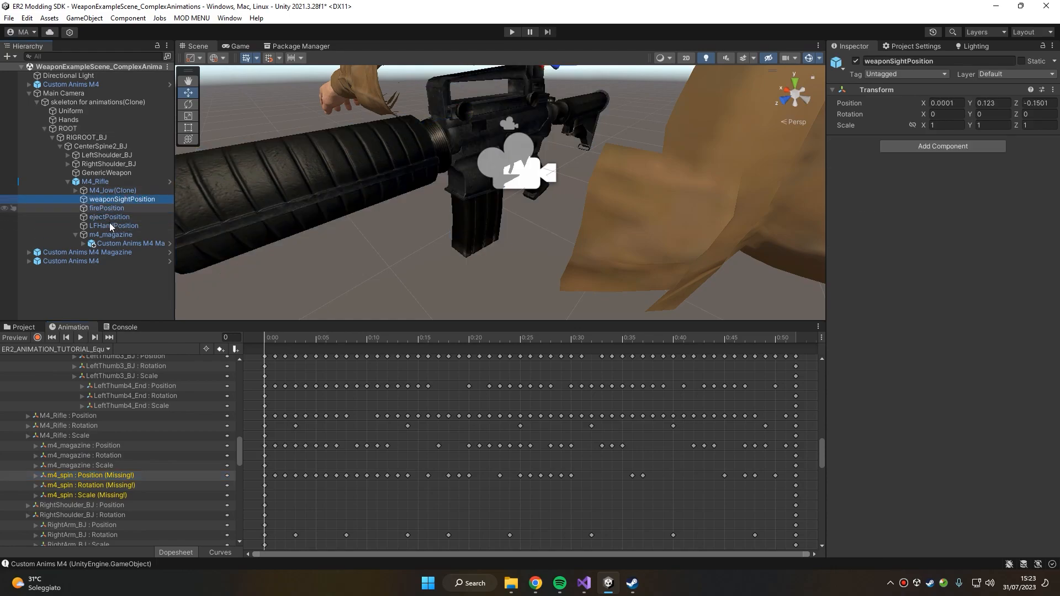
{"action": "left_click", "coordinate": [109, 225]}
{"action": "double_click", "coordinate": [117, 200]}
{"action": "left_click", "coordinate": [517, 193]}
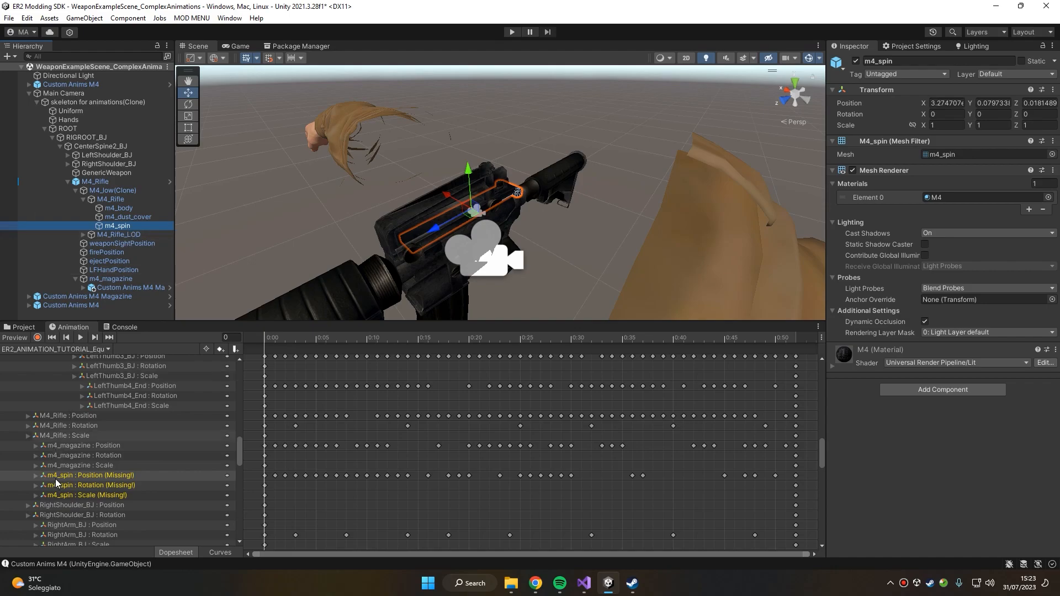
{"action": "mouse_move", "coordinate": [55, 480]}
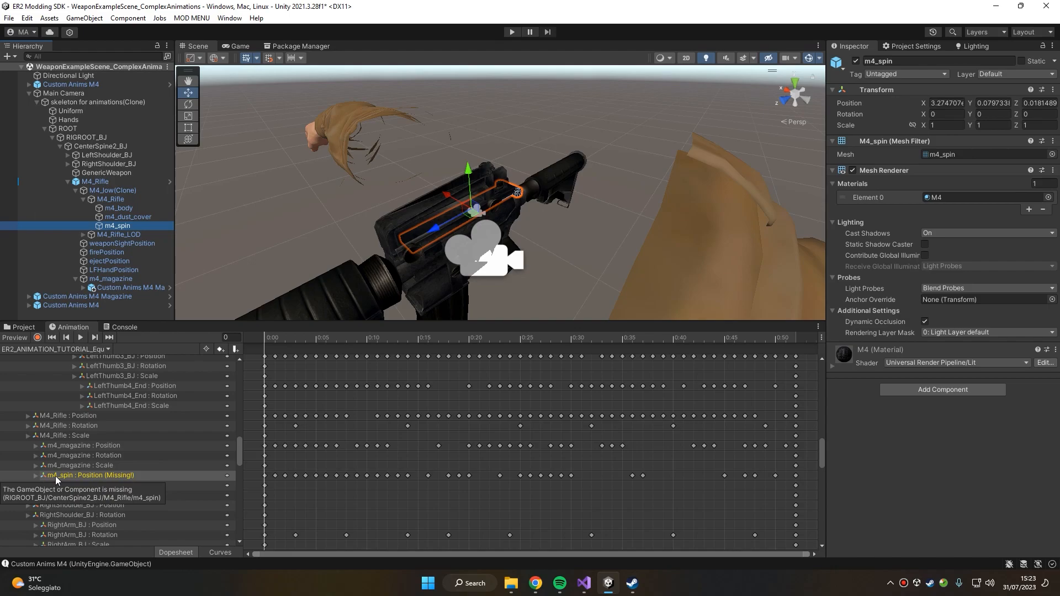
- Try to move m4_spin out of M4_low(Clone) in the scene's M4_Rifle, and open the Custom Anims M4 prefab for editing
{"action": "left_click", "coordinate": [90, 182]}
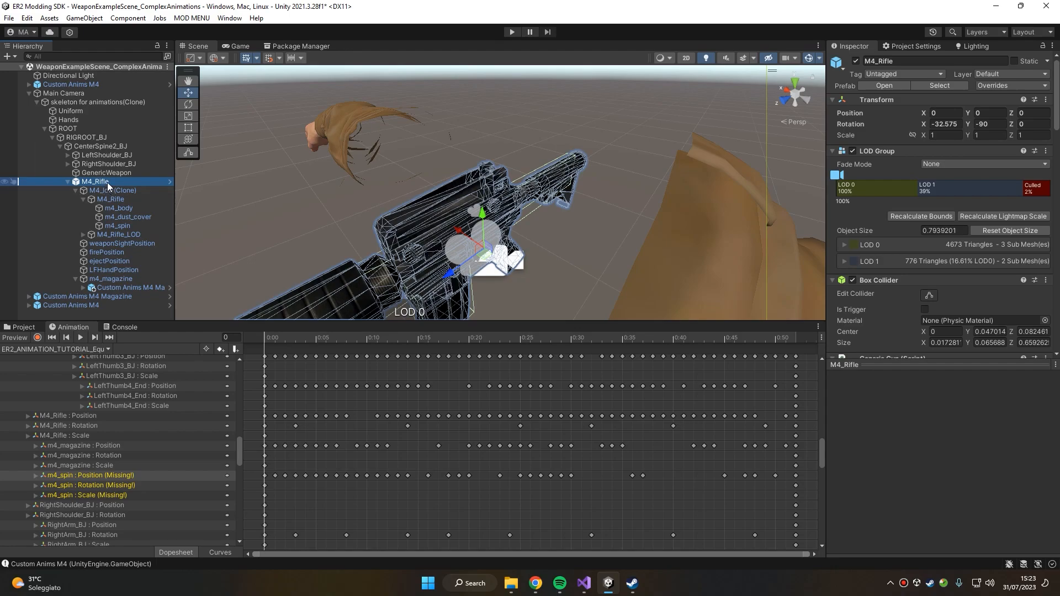
{"action": "left_click", "coordinate": [108, 191]}
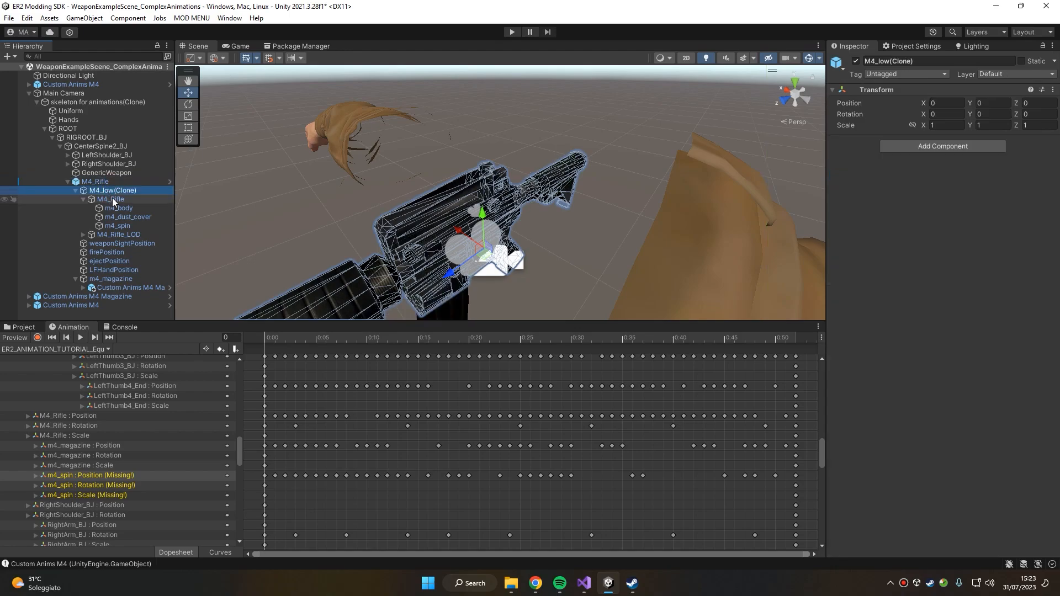
{"action": "left_click", "coordinate": [103, 200]}
{"action": "left_click", "coordinate": [124, 225]}
{"action": "left_click_drag", "start_coordinate": [110, 226], "coordinate": [101, 187]}
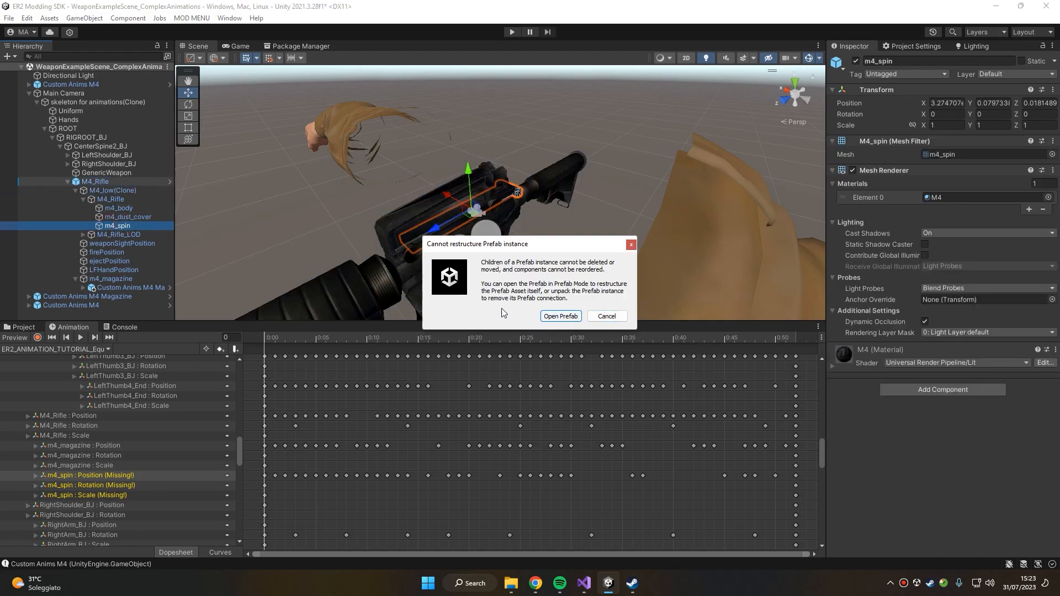
{"action": "left_click", "coordinate": [560, 316]}
- Move m4_spin directly under the Custom Anims M4 root in the prefab and return to the scene
{"action": "left_click", "coordinate": [83, 134]}
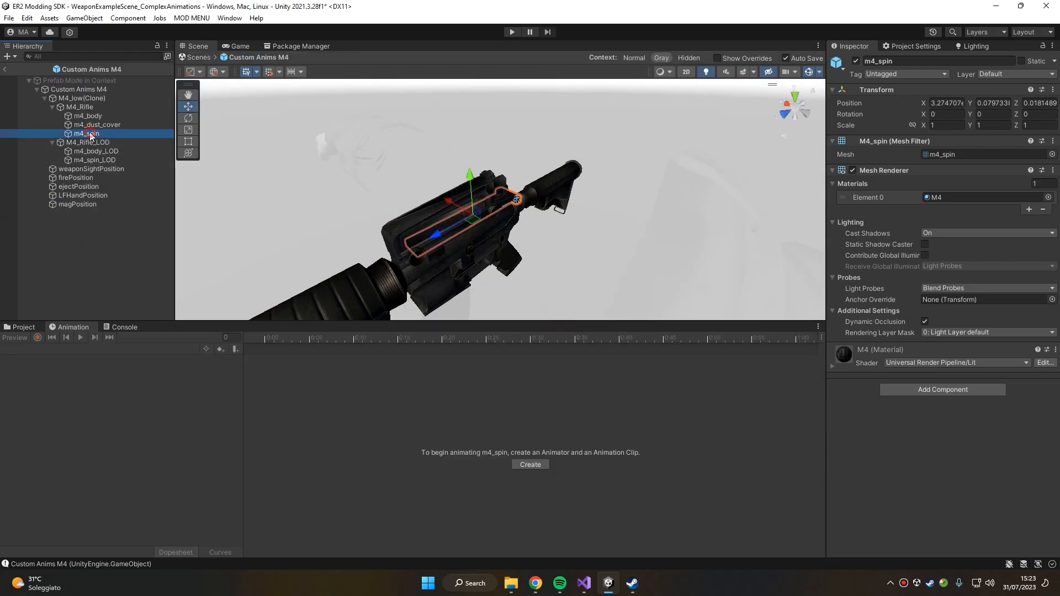
{"action": "left_click_drag", "start_coordinate": [84, 134], "coordinate": [47, 92]}
{"action": "left_click", "coordinate": [44, 99]}
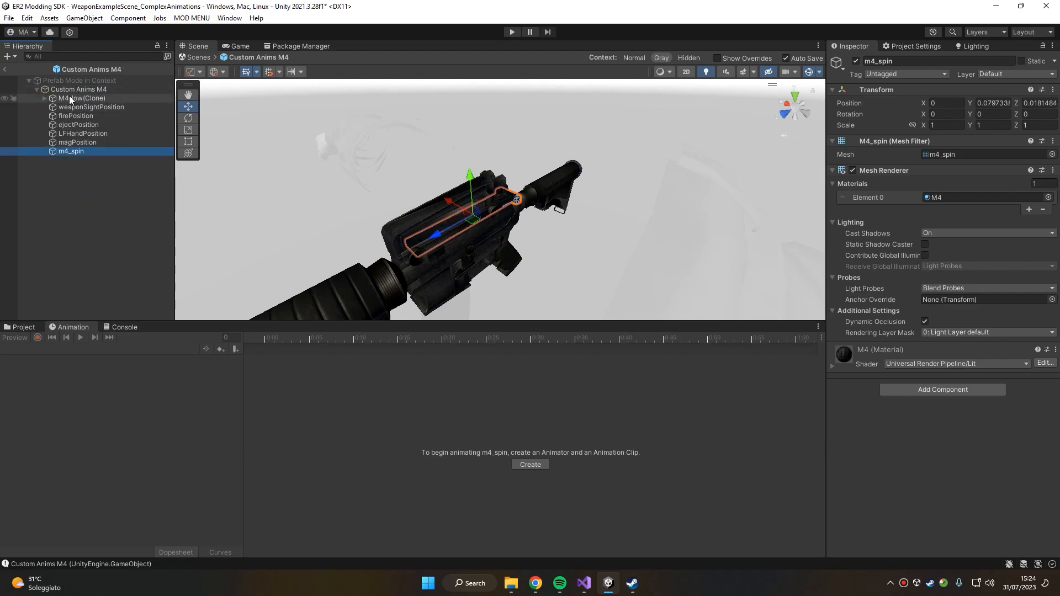
{"action": "left_click", "coordinate": [70, 142]}
{"action": "left_click", "coordinate": [77, 151]}
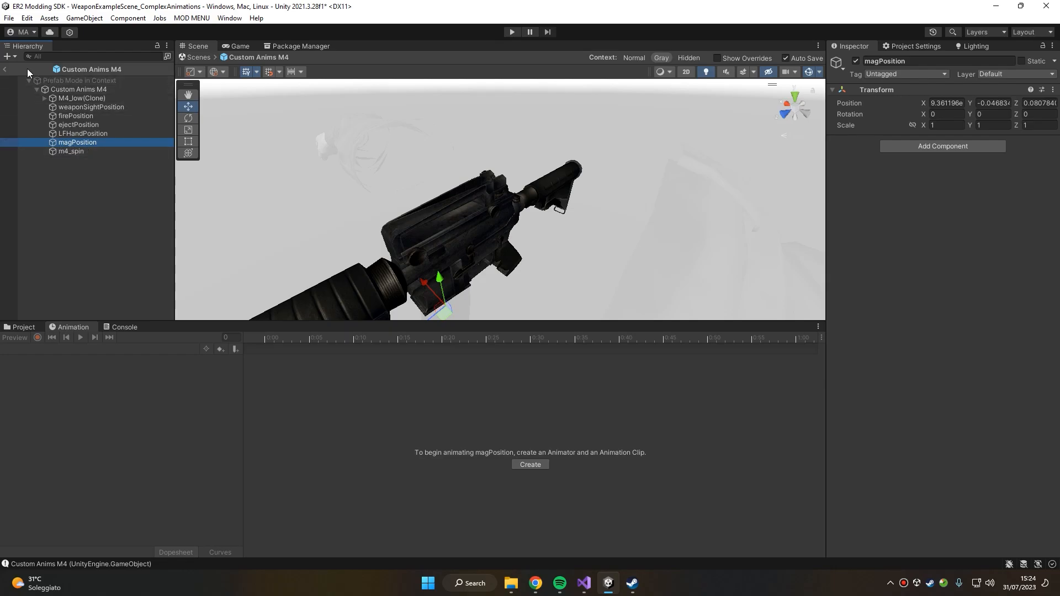
{"action": "left_click", "coordinate": [5, 69]}
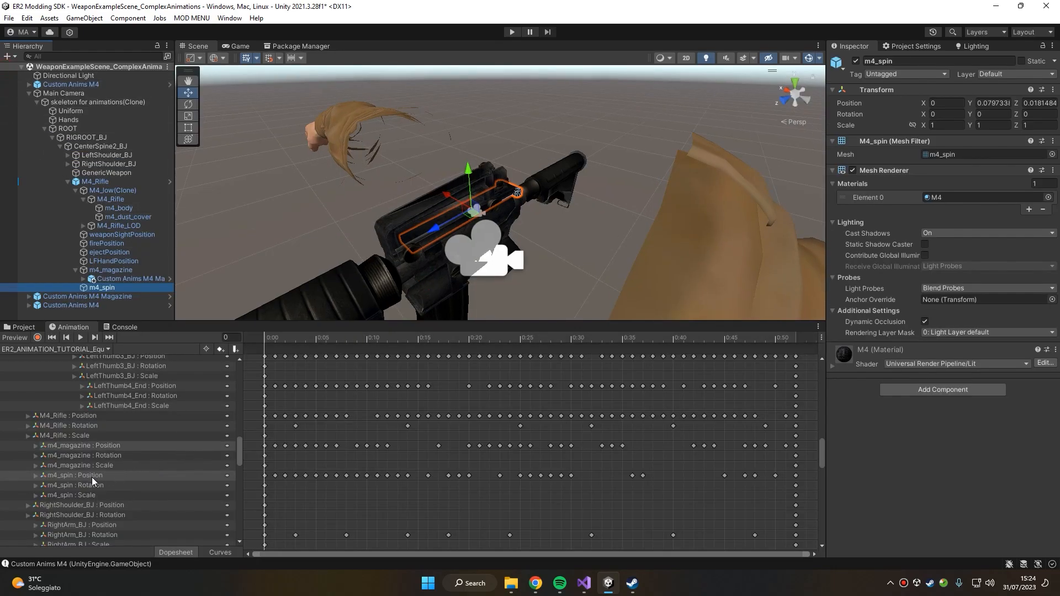
- Play the ER2_ANIMATION_TUTORIAL_Equip clip in the Game view and check its m4_spin and m4_magazine tracks
{"action": "left_click", "coordinate": [66, 476]}
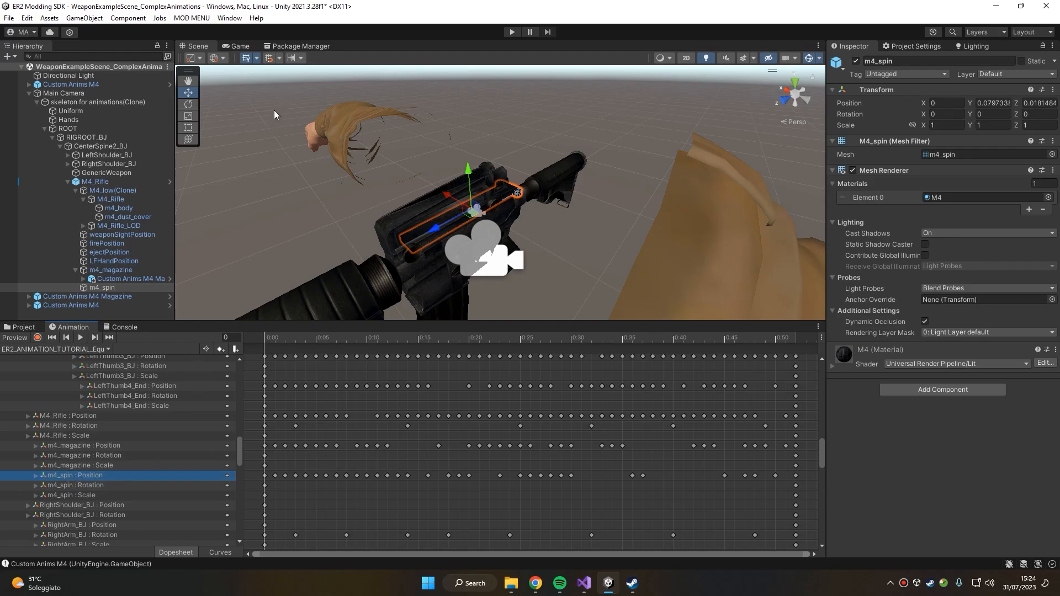
{"action": "left_click", "coordinate": [242, 47]}
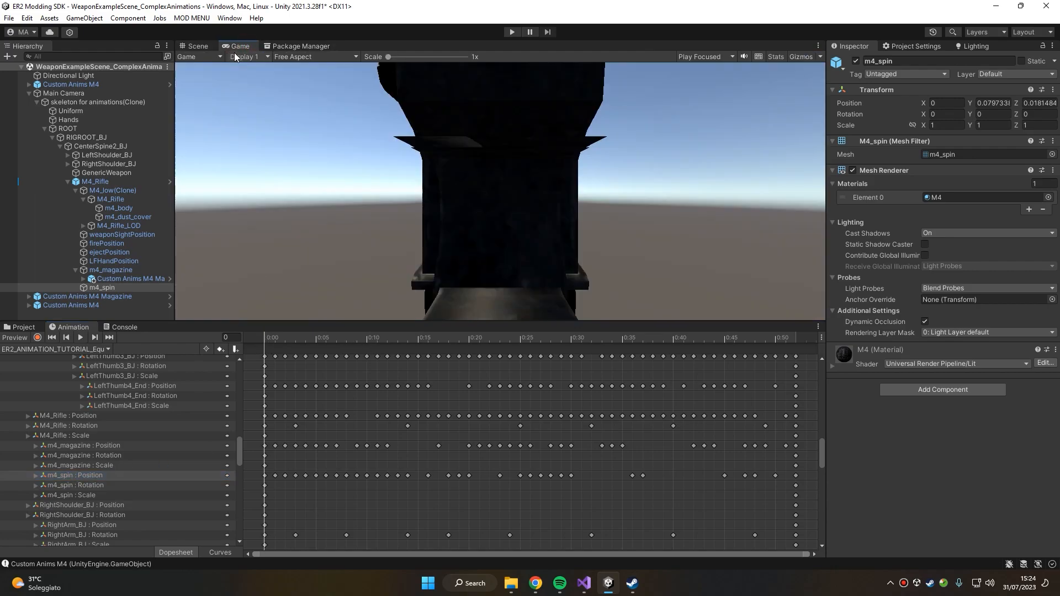
{"action": "left_click", "coordinate": [82, 338]}
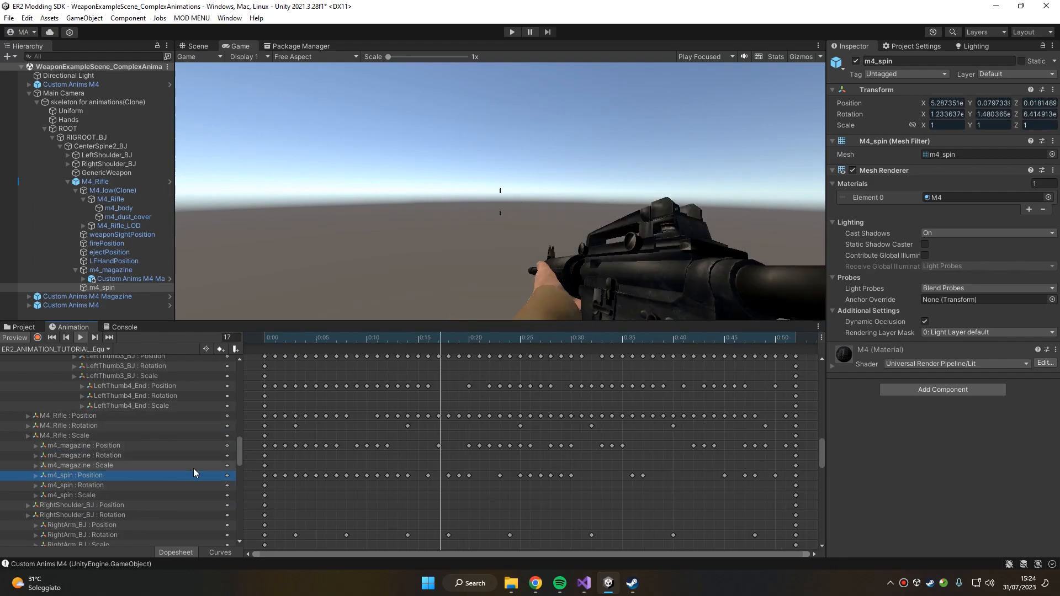
{"action": "scroll", "coordinate": [165, 472], "scroll_direction": "down", "scroll_amount": 2}
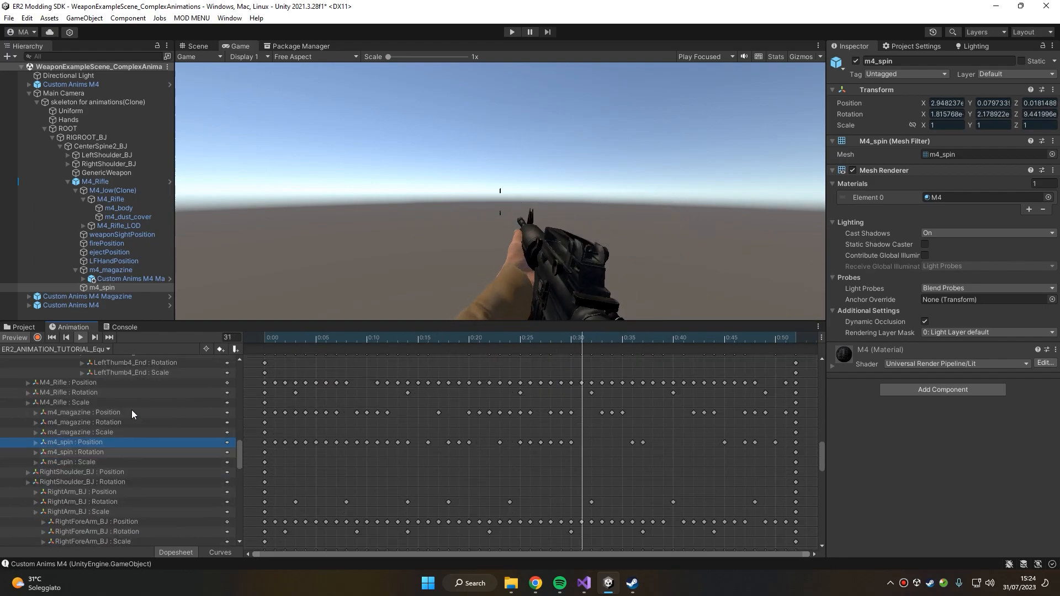
- Switch to the ER2_ANIMATION_TUTORIAL_Reload clip and play it in the Game view
{"action": "left_click", "coordinate": [68, 348]}
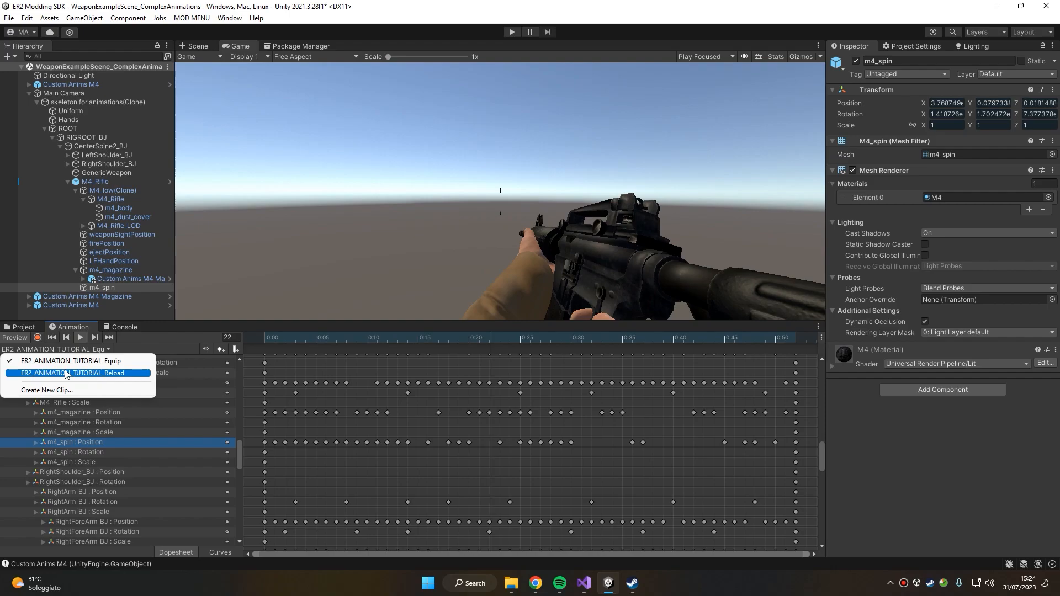
{"action": "left_click", "coordinate": [66, 374]}
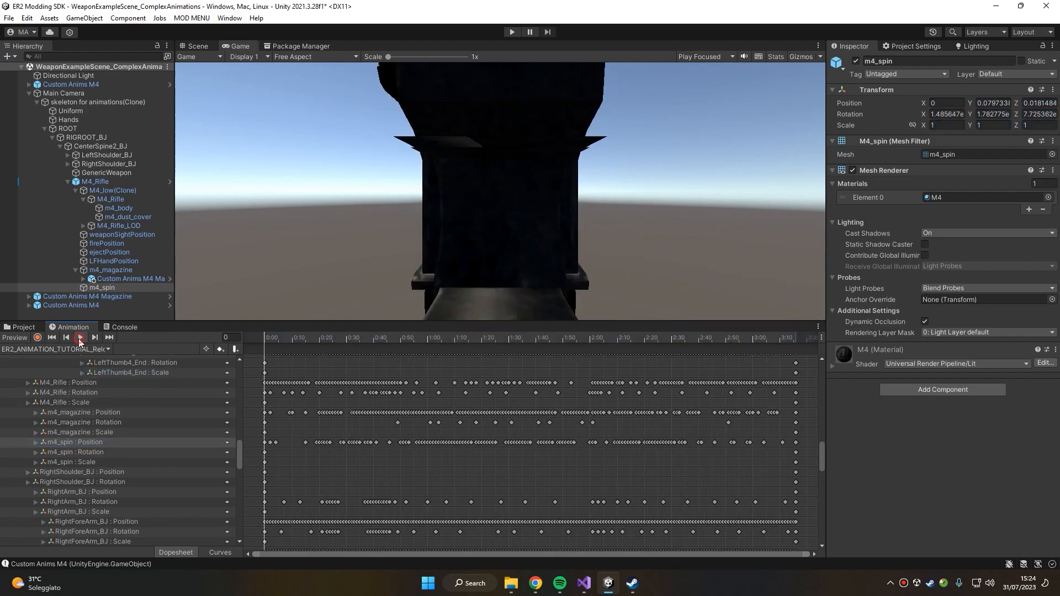
{"action": "left_click", "coordinate": [80, 337]}
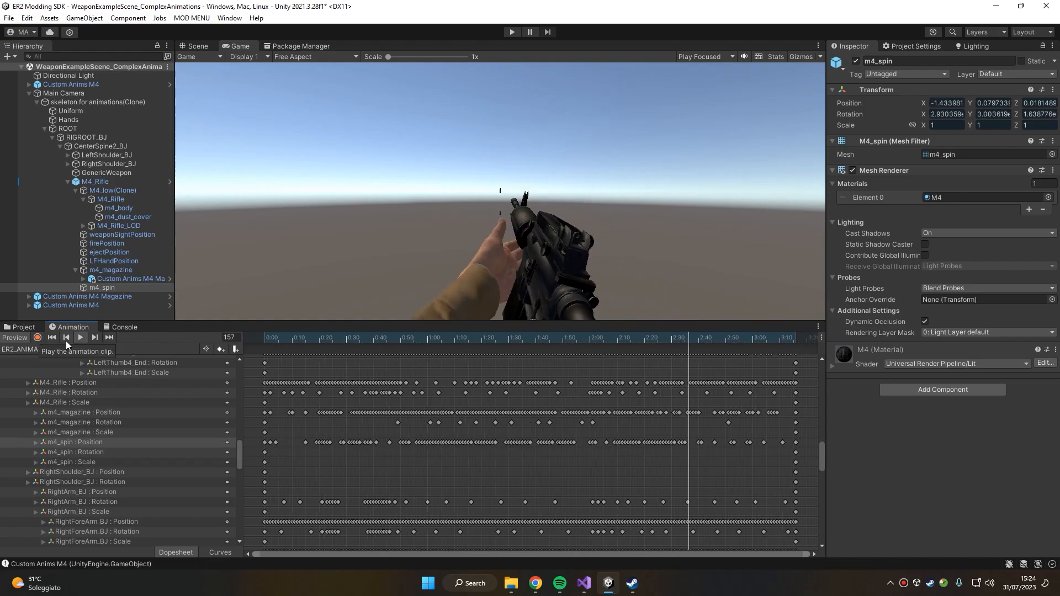
- Return to the Scene view and apply all of M4_Rifle's overrides to the Custom Anims M4 prefab
{"action": "left_click", "coordinate": [24, 326]}
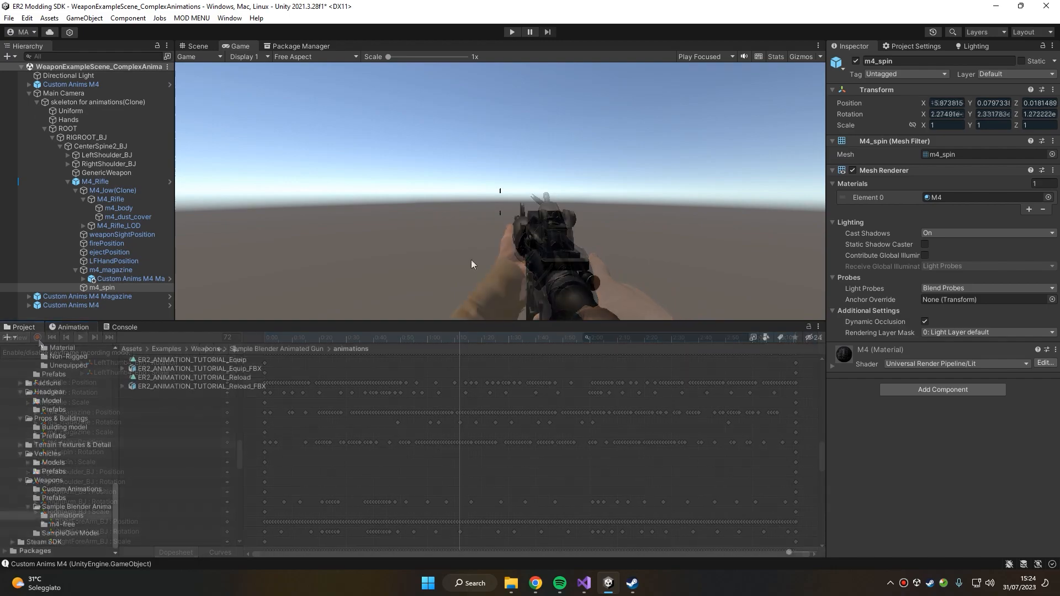
{"action": "left_click", "coordinate": [197, 45]}
{"action": "key", "text": "f"}
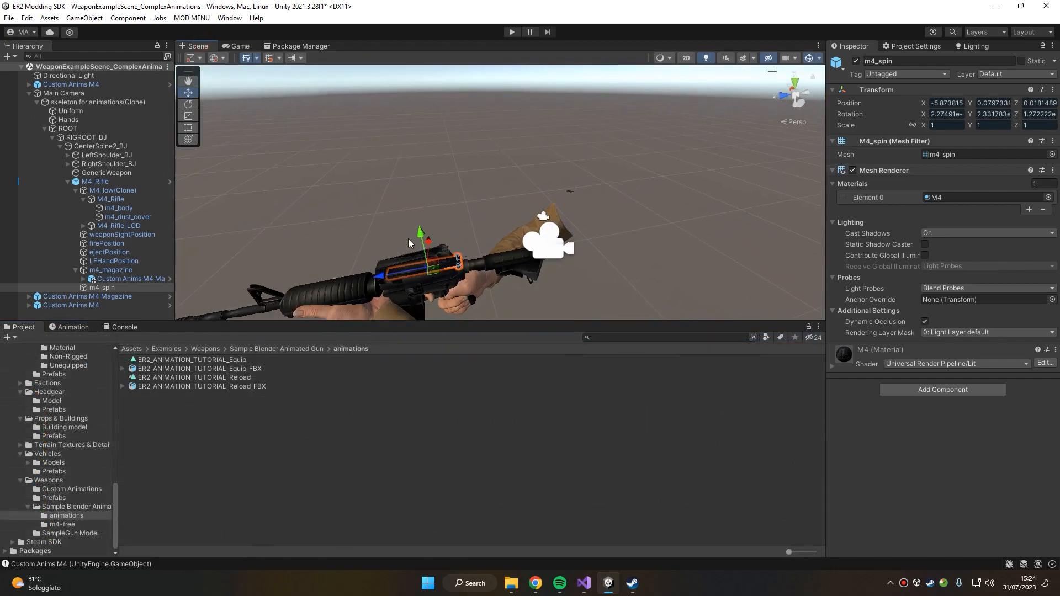
{"action": "left_click", "coordinate": [81, 182]}
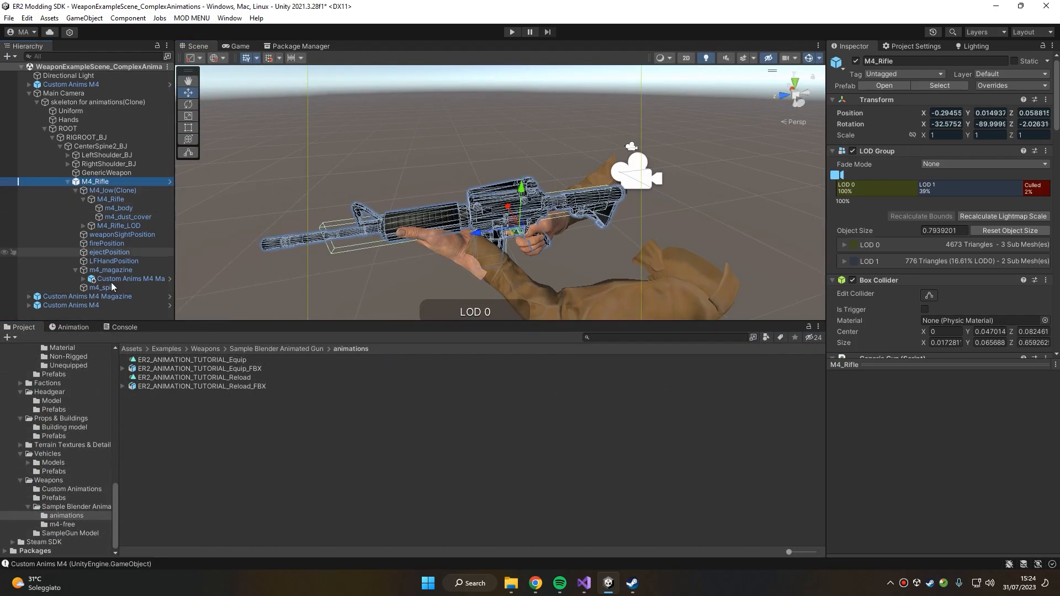
{"action": "left_click", "coordinate": [992, 86]}
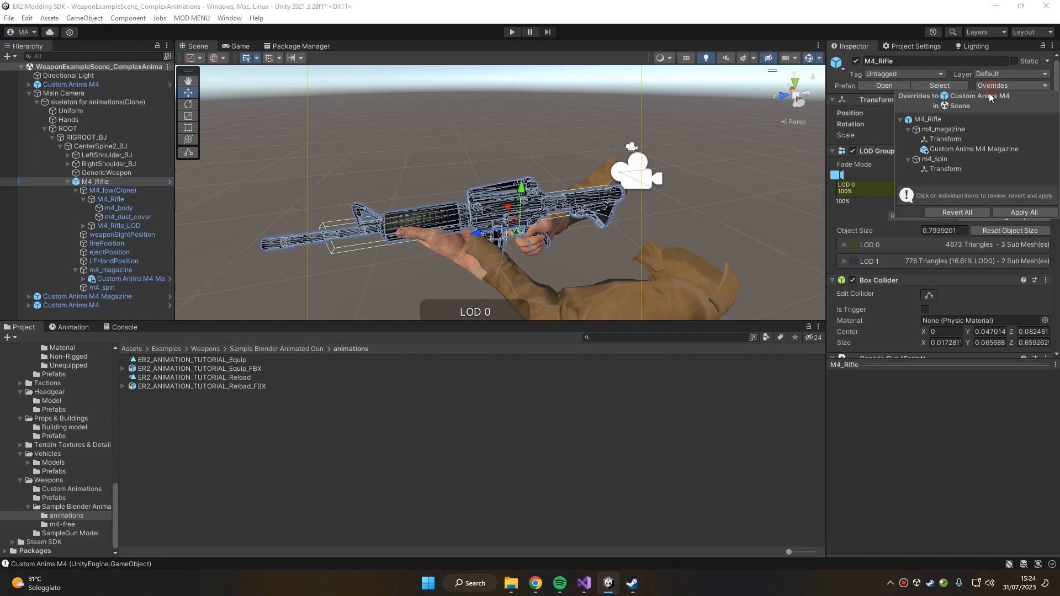
{"action": "left_click", "coordinate": [1021, 213]}
- Check the magazine nested in m4_magazine, copy the M4_Rifle name, and select its Custom Anims M4 prefab asset in the project
{"action": "left_click", "coordinate": [130, 279]}
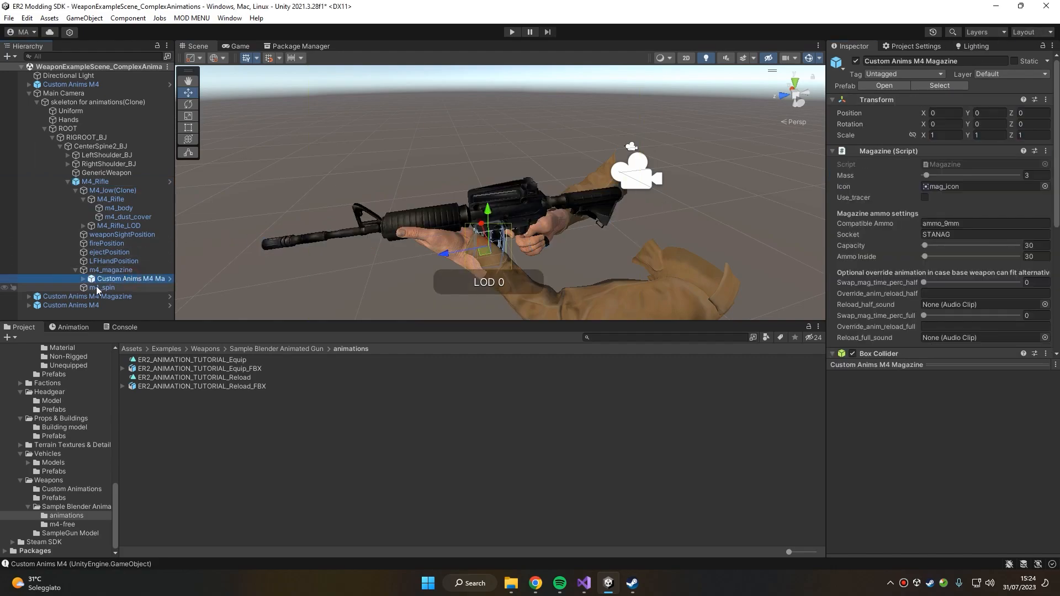
{"action": "left_click", "coordinate": [1031, 74]}
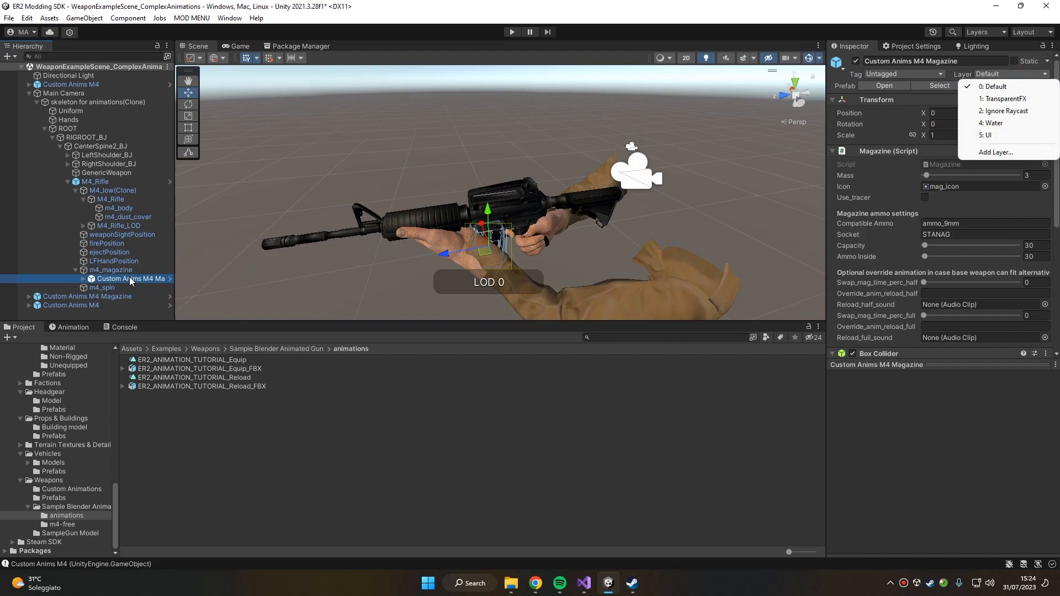
{"action": "left_click", "coordinate": [103, 183]}
{"action": "left_click", "coordinate": [104, 182]}
{"action": "key", "text": "ctrl+c"}
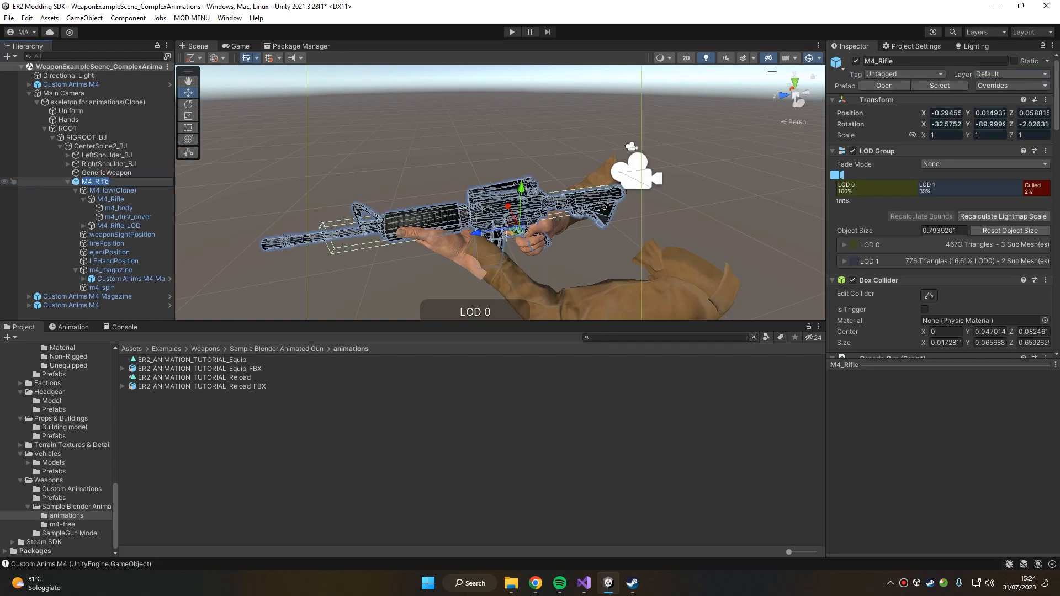
{"action": "left_click", "coordinate": [938, 86]}
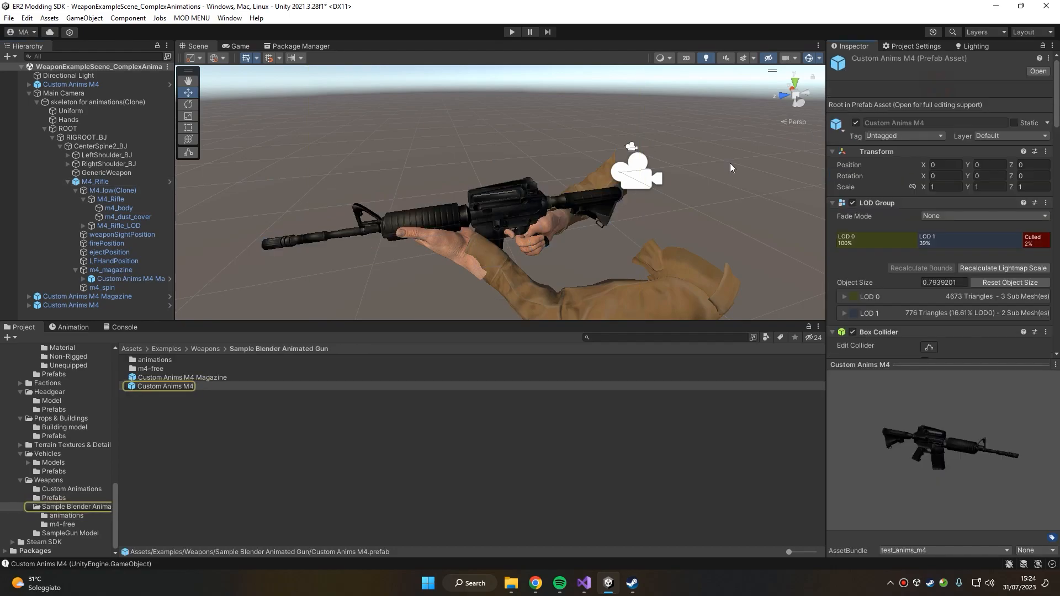
- Rename the Custom Anims M4 prefab asset to M4_Rifle, matching the rifle object's name in the skeleton hierarchy
{"action": "left_click", "coordinate": [176, 388]}
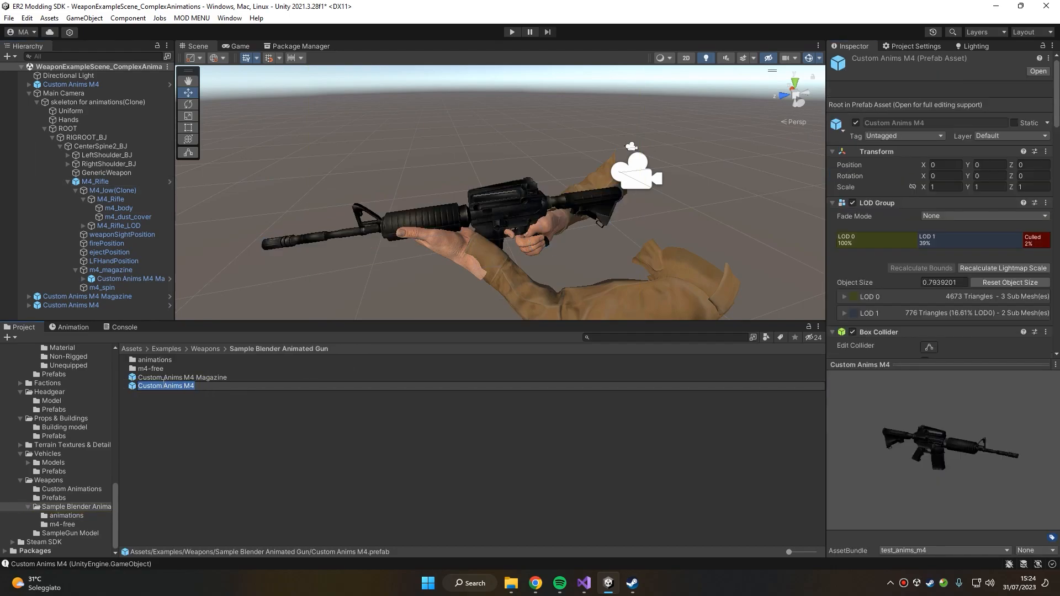
{"action": "left_click_drag", "start_coordinate": [115, 278], "coordinate": [97, 190]}
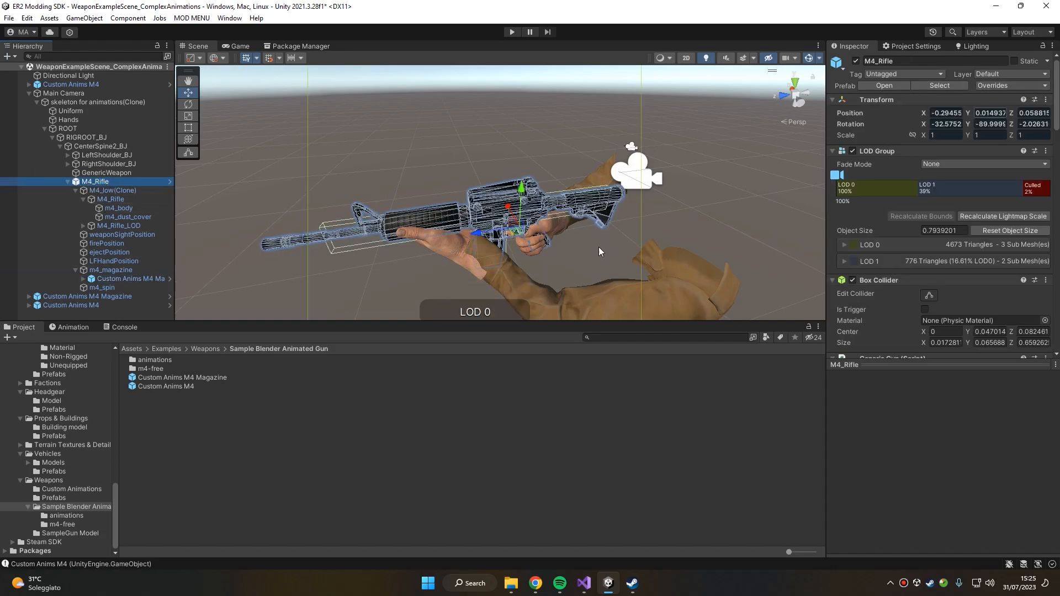
{"action": "left_click", "coordinate": [177, 388]}
{"action": "key", "text": "F2"}
{"action": "type", "text": "M4_Rifle"}
{"action": "key", "text": "Return"}
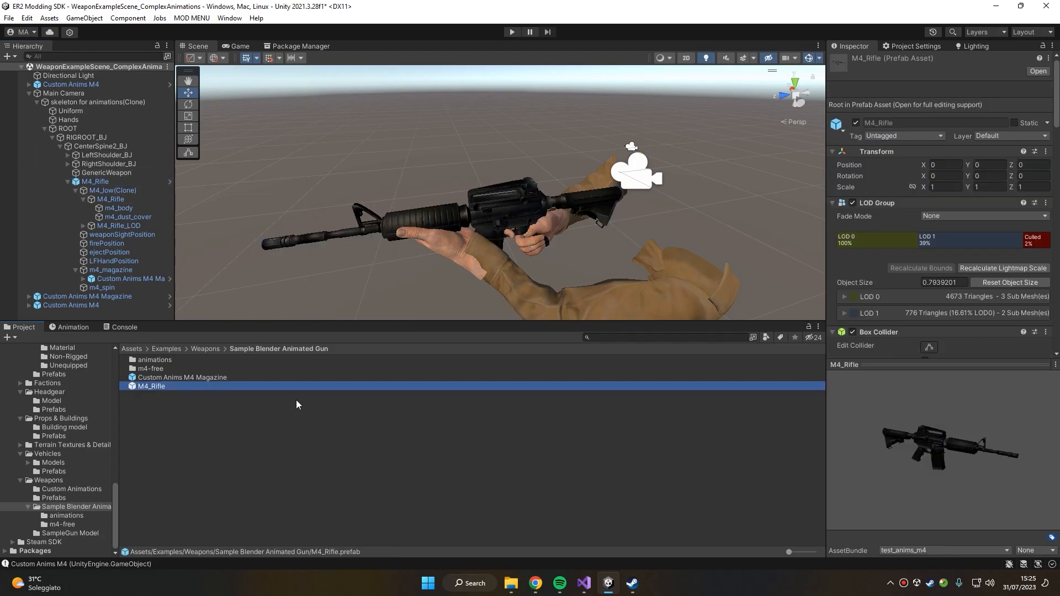
- Rename the Custom Anims M4 Magazine prefab asset to M4_Rifle_Magazine
{"action": "left_click", "coordinate": [241, 378]}
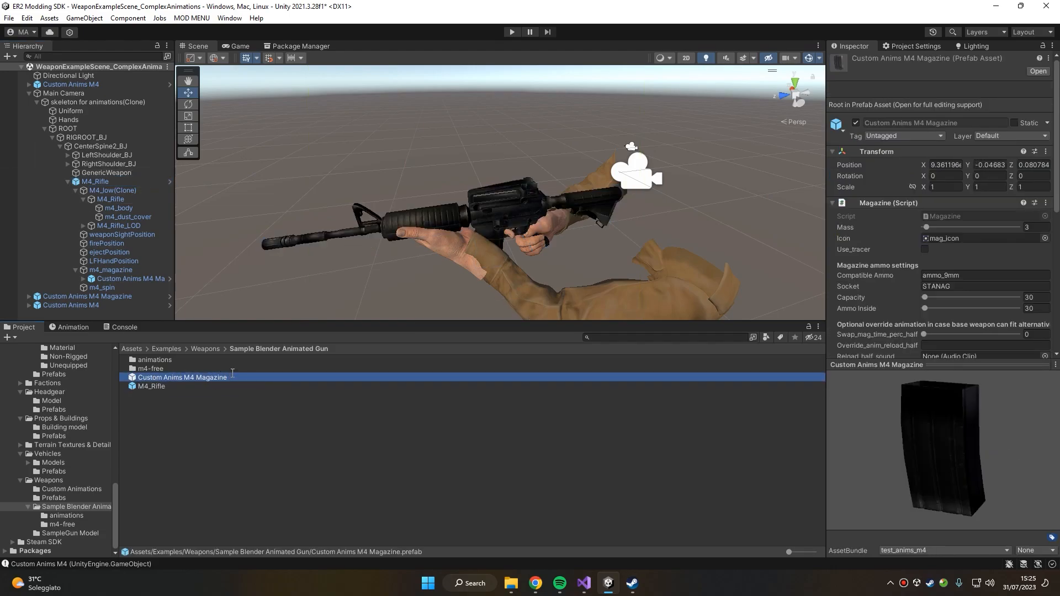
{"action": "key", "text": "F2"}
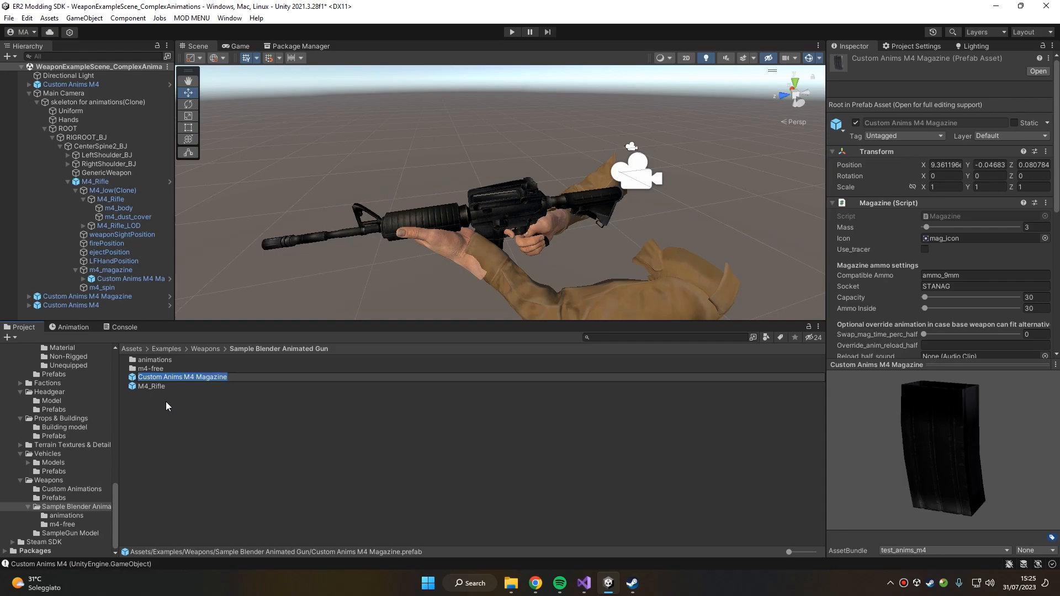
{"action": "key", "text": "ctrl+v"}
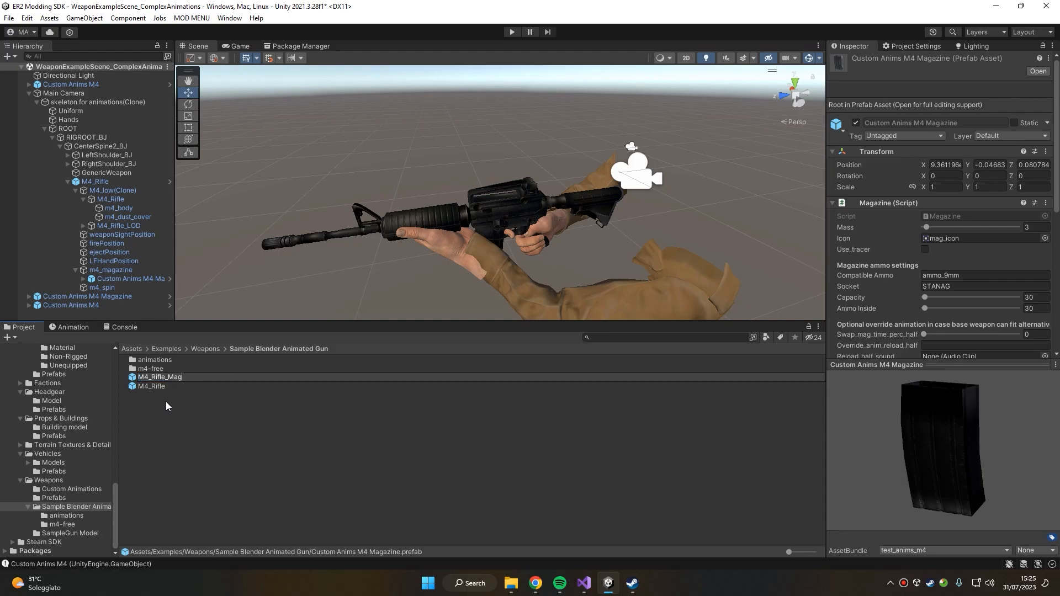
{"action": "type", "text": "_Magazine"}
{"action": "key", "text": "Return"}
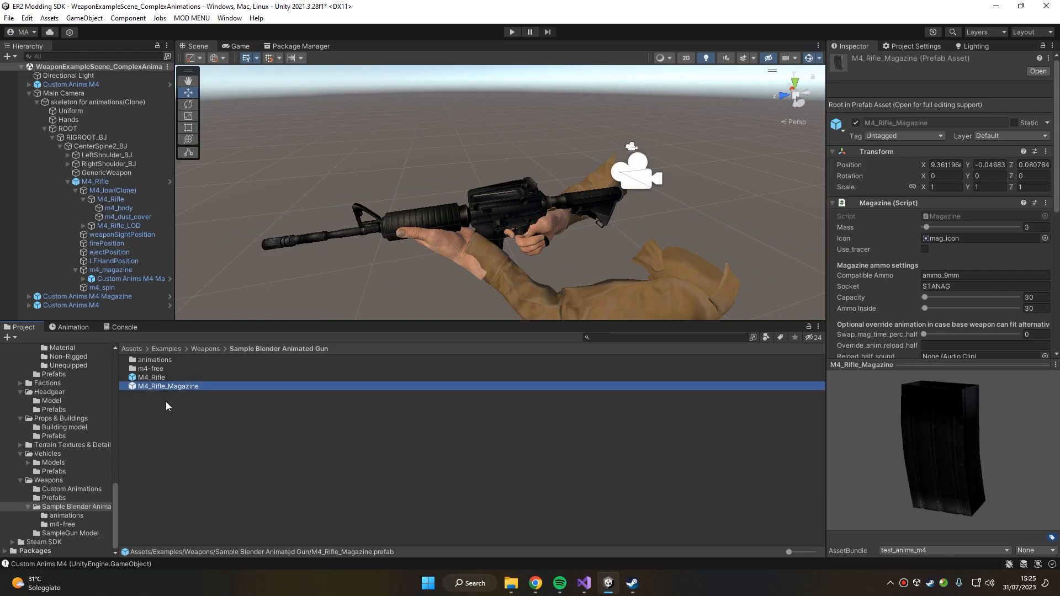
- Assign the M4_Rifle and M4_Rifle_Magazine prefab assets to the test_anims_m4 asset bundle
{"action": "left_click", "coordinate": [165, 378], "text": "ctrl"}
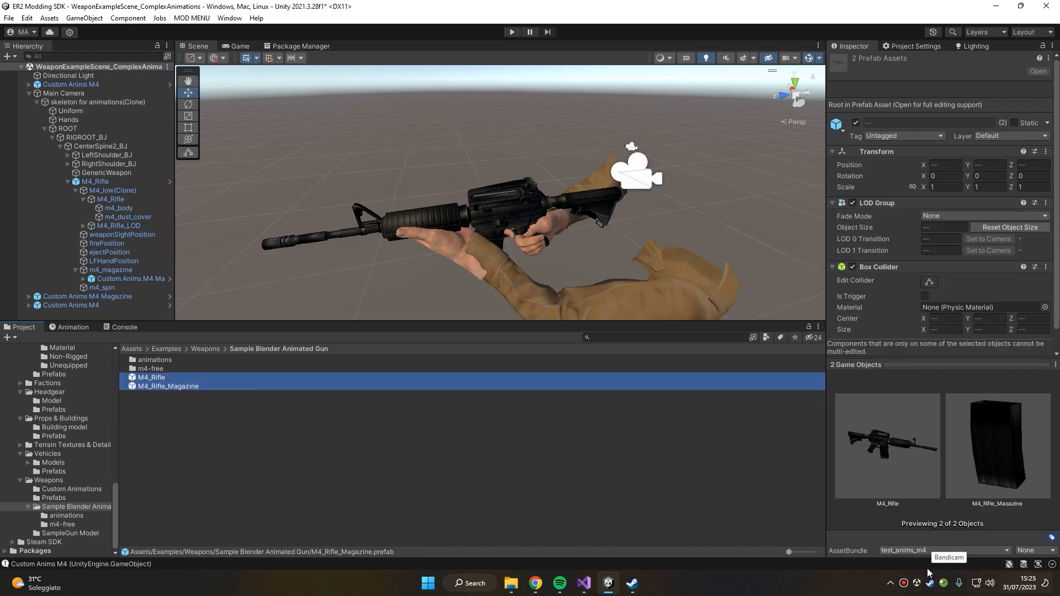
{"action": "left_click", "coordinate": [944, 550]}
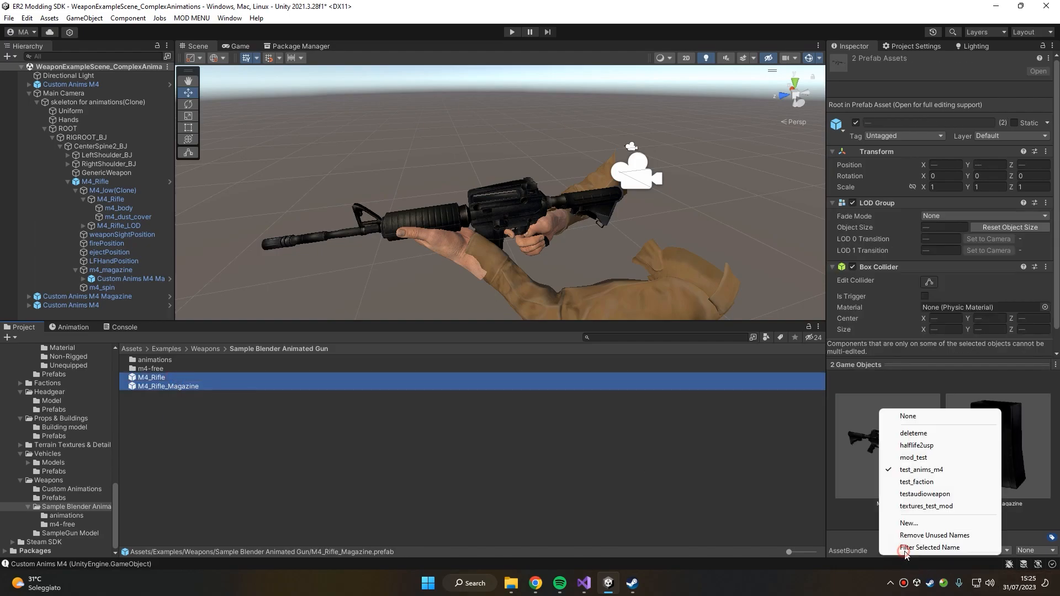
{"action": "left_click", "coordinate": [921, 469]}
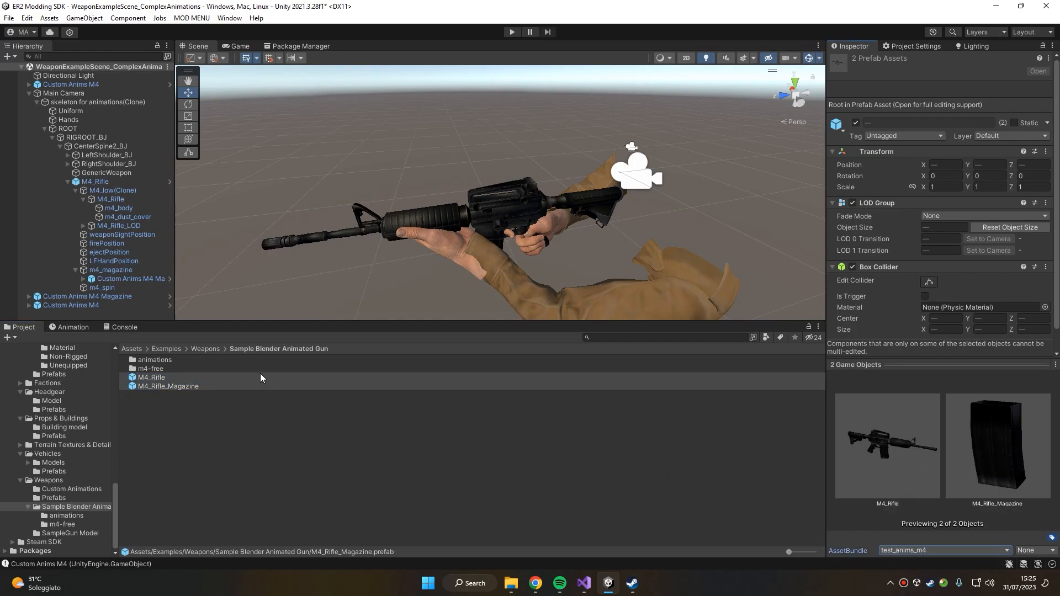
{"action": "left_click", "coordinate": [119, 327]}
{"action": "left_click", "coordinate": [23, 327]}
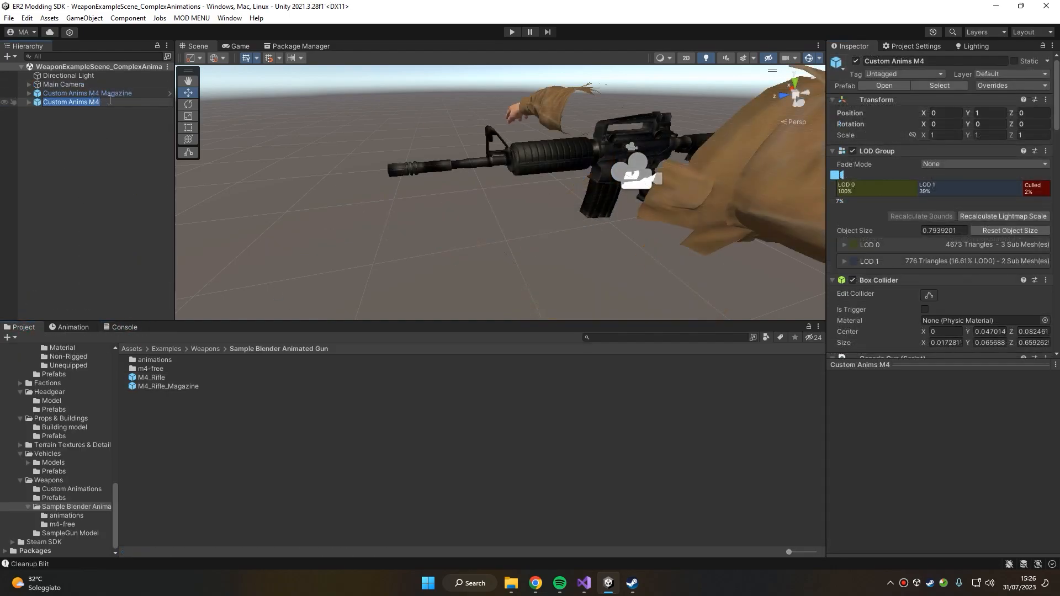
- Rename the two remaining prefab instances in the scene root to M4_Rifle and M4_Rifle_Magazine
{"action": "key", "text": "ctrl+v"}
{"action": "key", "text": "Return"}
{"action": "left_click", "coordinate": [172, 387]}
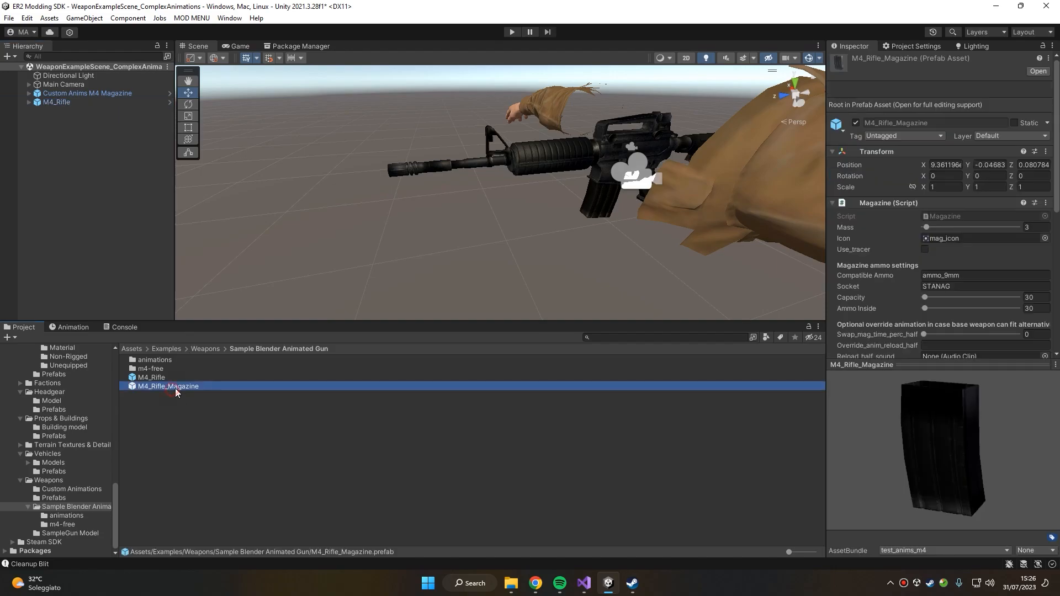
{"action": "left_click", "coordinate": [110, 94]}
{"action": "key", "text": "F2"}
{"action": "type", "text": "M4_Rifle_Magazine"}
{"action": "key", "text": "Return"}
- Examine the M4_Rifle instance's m4_spin and m4_magazine parts, its nested magazine, and the separate M4_Rifle_Magazine instance
{"action": "double_click", "coordinate": [57, 102]}
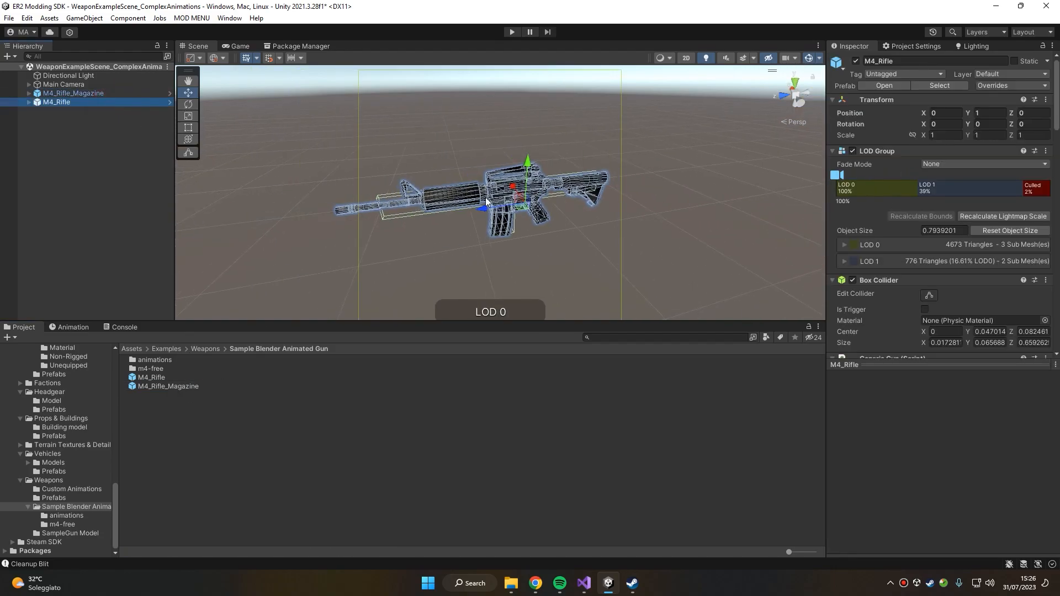
{"action": "scroll", "coordinate": [481, 228], "scroll_direction": "up", "scroll_amount": 5}
{"action": "left_click_drag", "start_coordinate": [481, 225], "coordinate": [514, 208], "text": "alt"}
{"action": "left_click", "coordinate": [92, 186]}
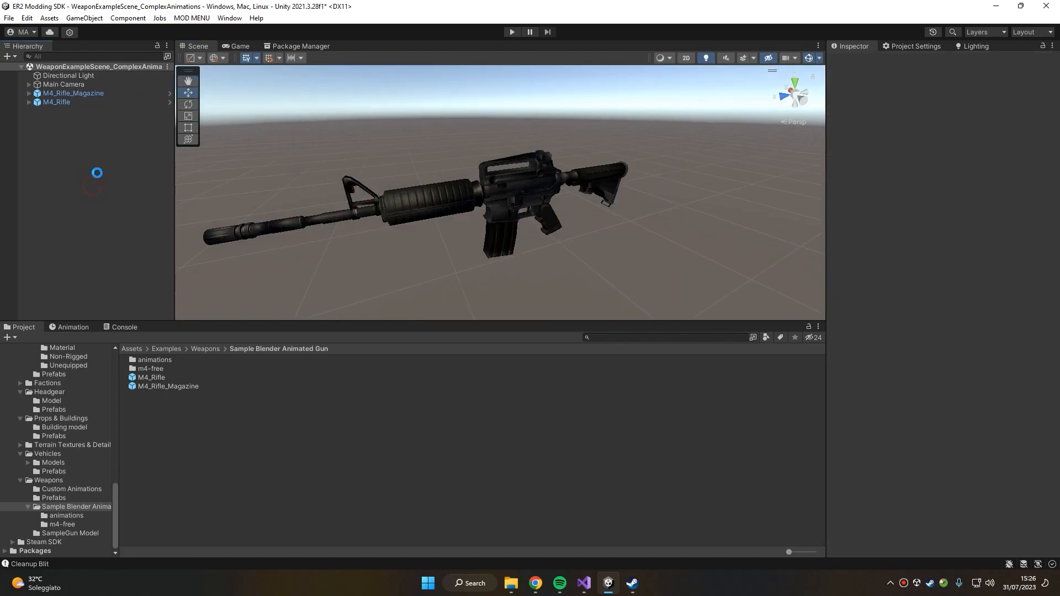
{"action": "left_click", "coordinate": [29, 103]}
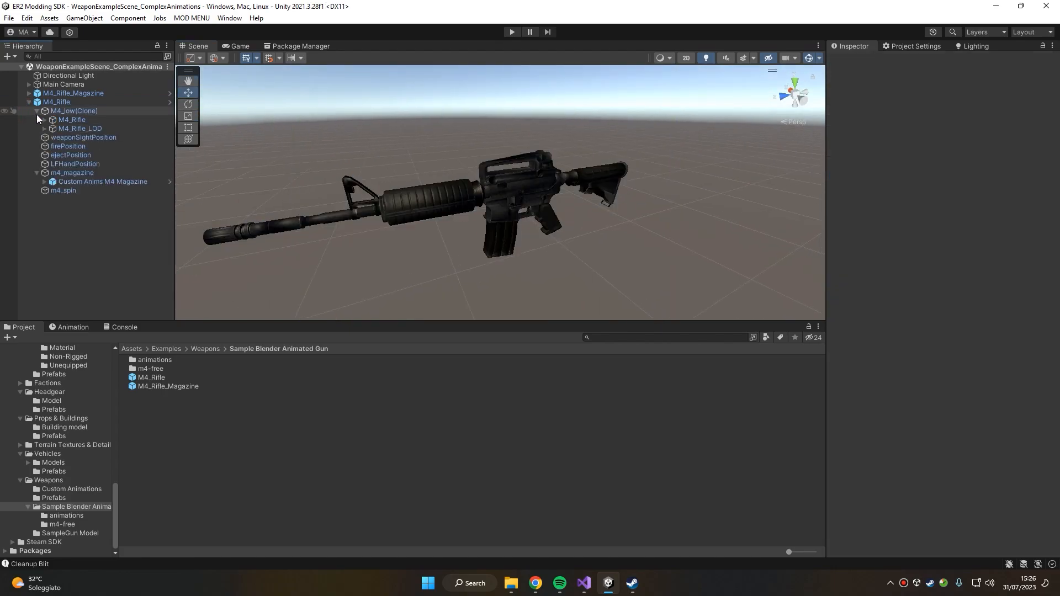
{"action": "left_click", "coordinate": [37, 111]}
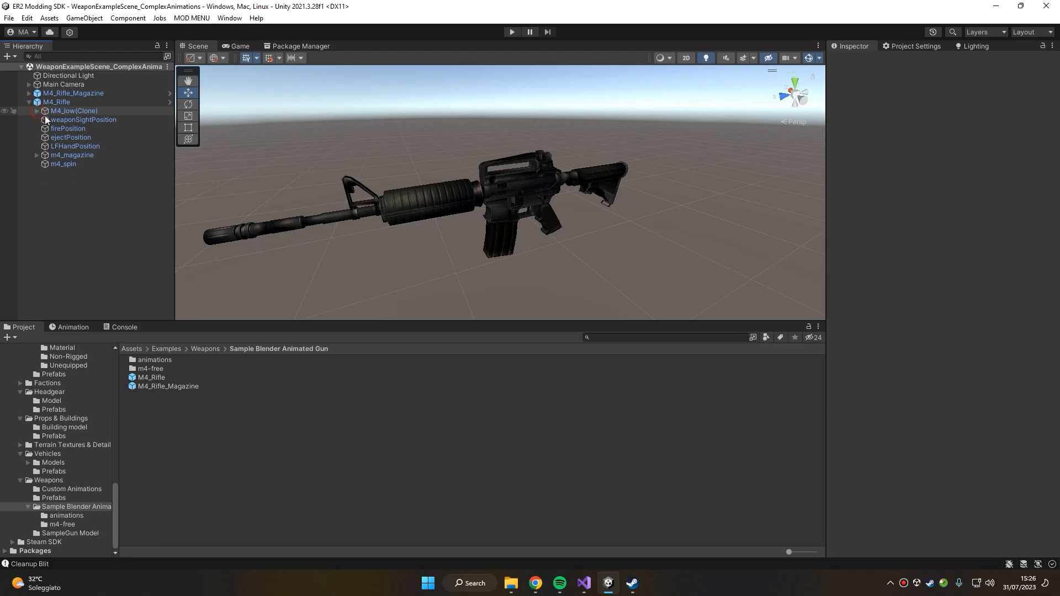
{"action": "left_click", "coordinate": [77, 164]}
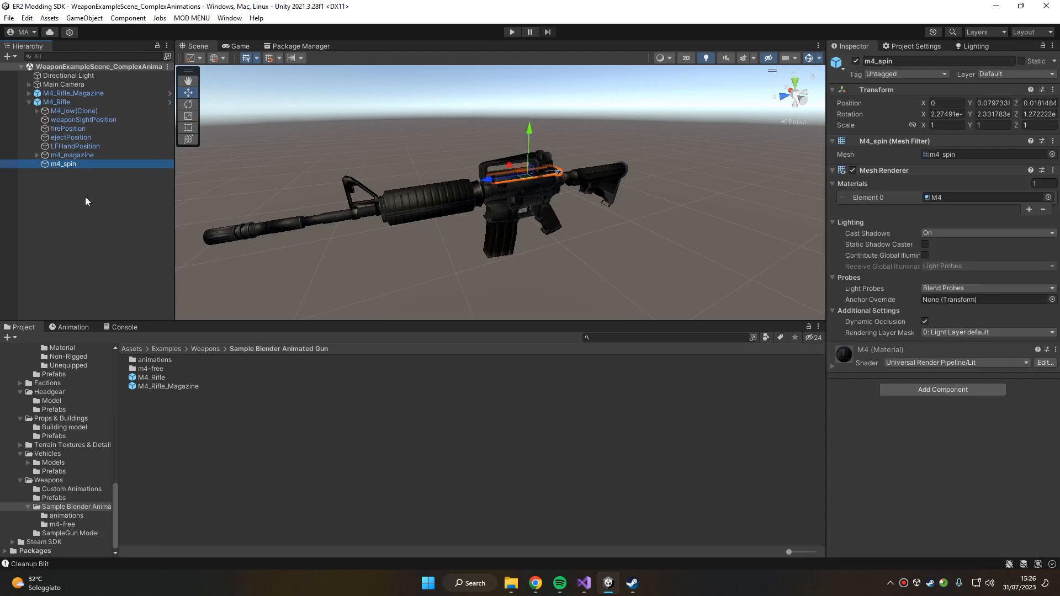
{"action": "left_click_drag", "start_coordinate": [596, 176], "coordinate": [469, 186], "text": "alt"}
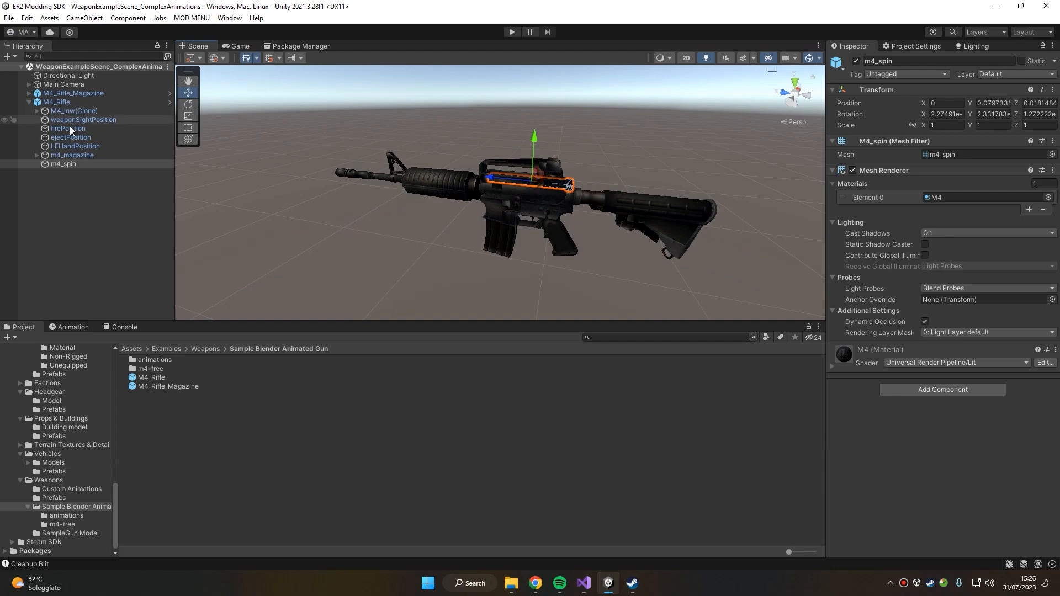
{"action": "left_click", "coordinate": [47, 156]}
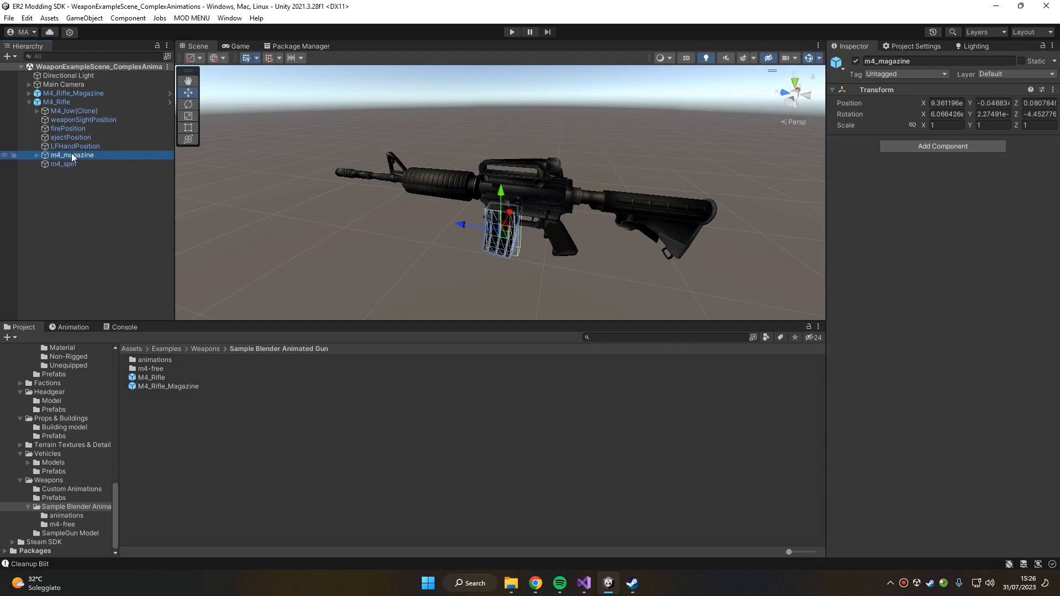
{"action": "left_click", "coordinate": [36, 155]}
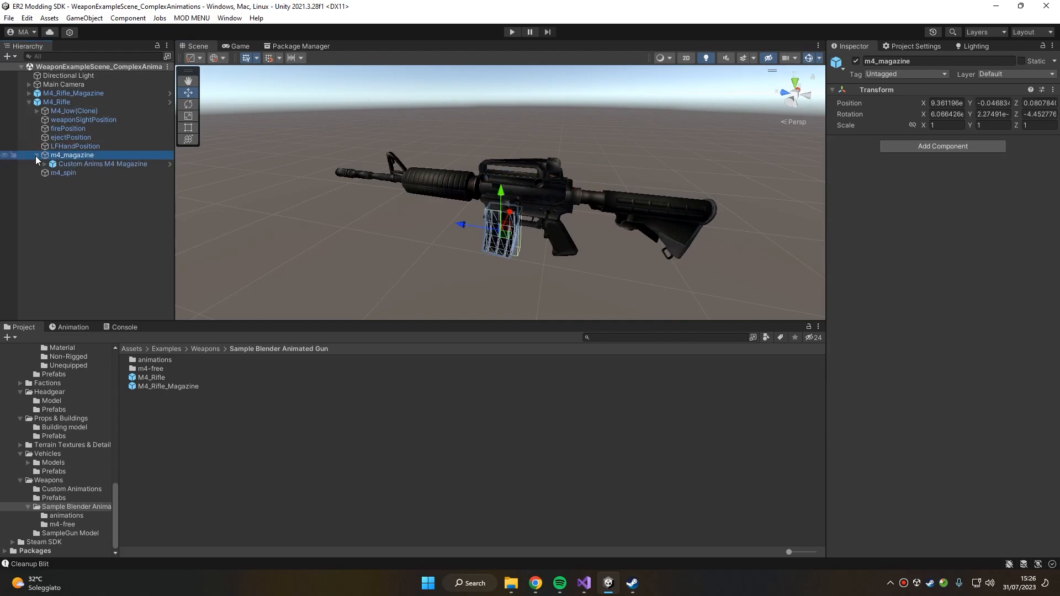
{"action": "left_click", "coordinate": [92, 163]}
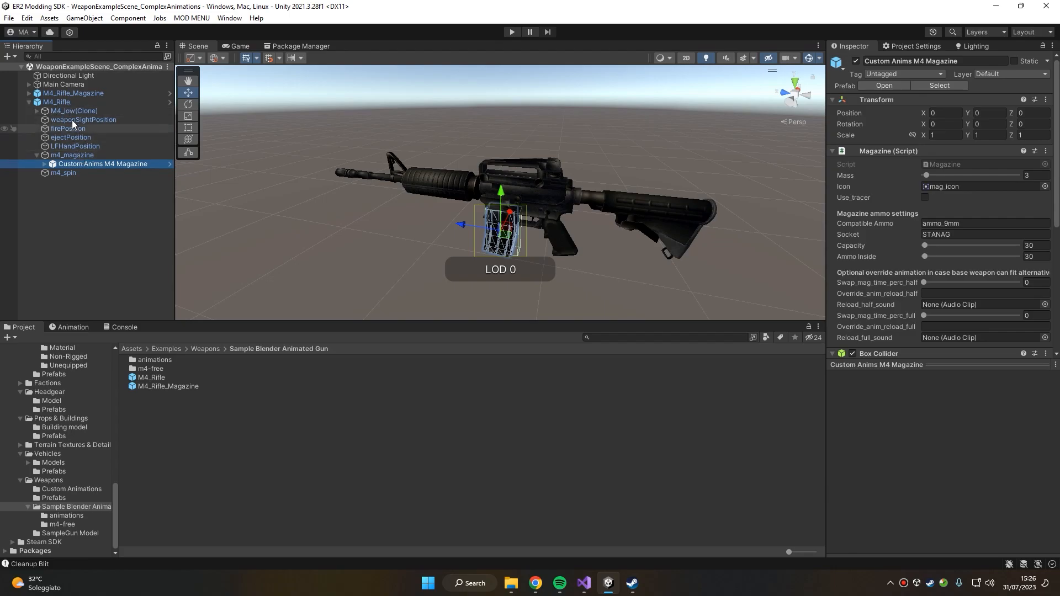
{"action": "left_click", "coordinate": [66, 94]}
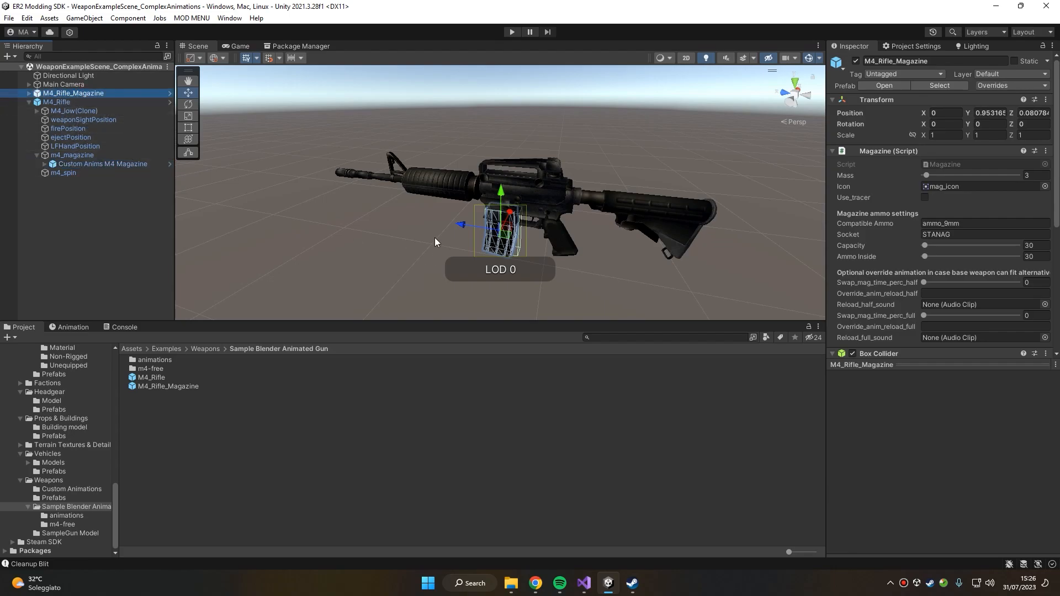
- Delete the Custom Anims M4 Magazine nested under m4_magazine inside the M4_Rifle prefab and return to the scene
{"action": "left_click", "coordinate": [87, 165]}
{"action": "key", "text": "Delete"}
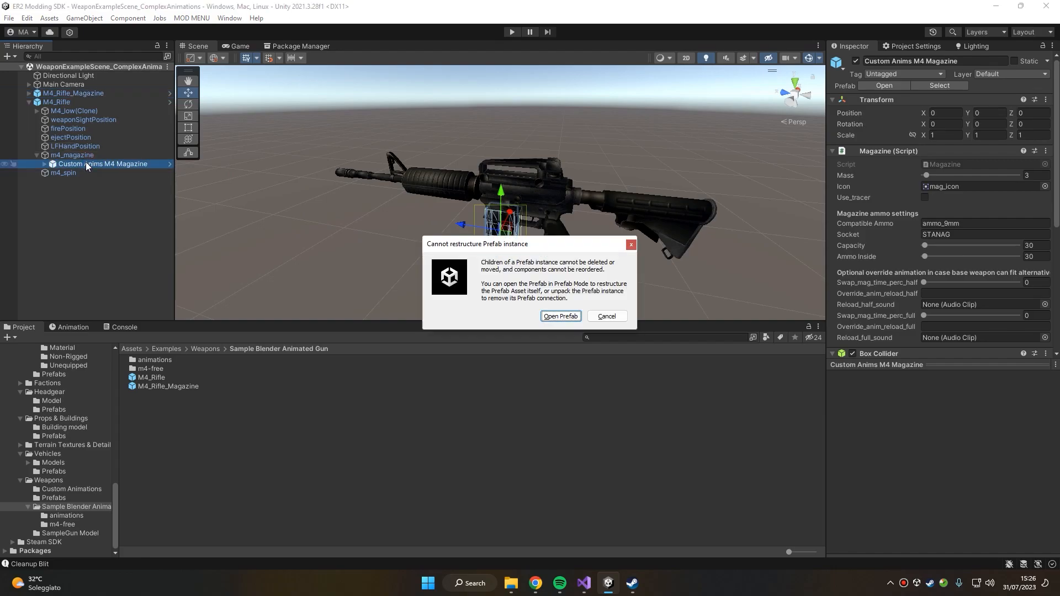
{"action": "left_click", "coordinate": [546, 315]}
{"action": "key", "text": "Delete"}
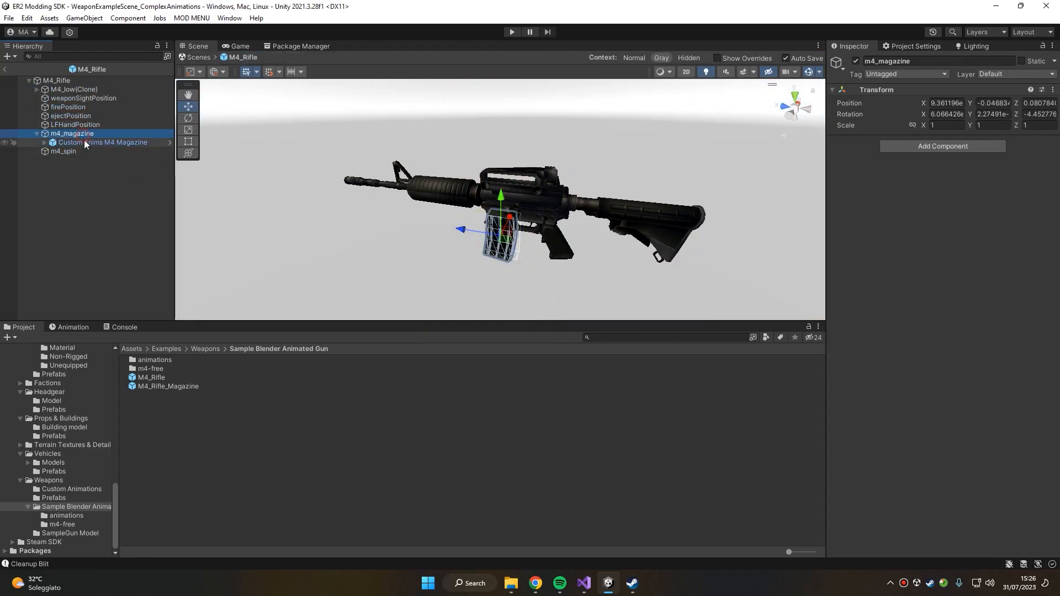
{"action": "left_click", "coordinate": [6, 69]}
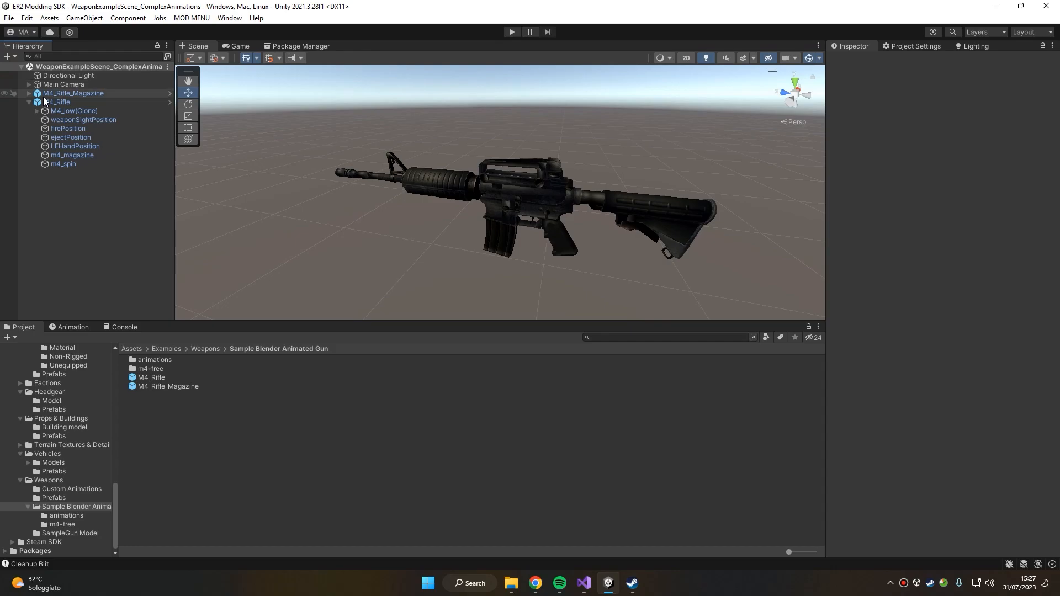
- Try moving the M4_Rifle_Magazine and M4_Rifle instances apart in the scene, undo the moves, and check the m4_magazine object
{"action": "left_click", "coordinate": [56, 93]}
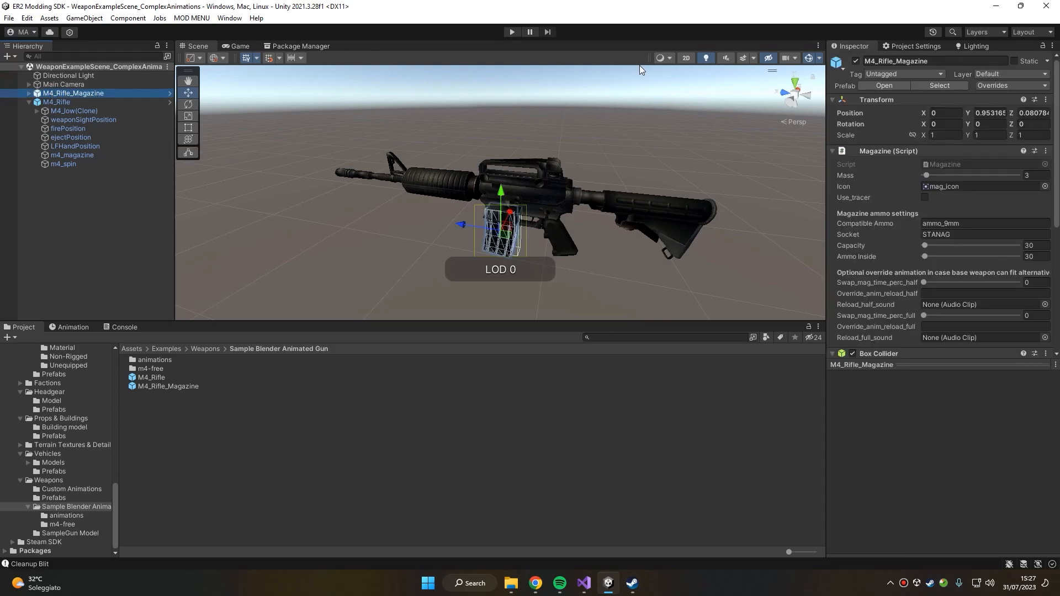
{"action": "left_click", "coordinate": [939, 86]}
{"action": "left_click", "coordinate": [65, 95]}
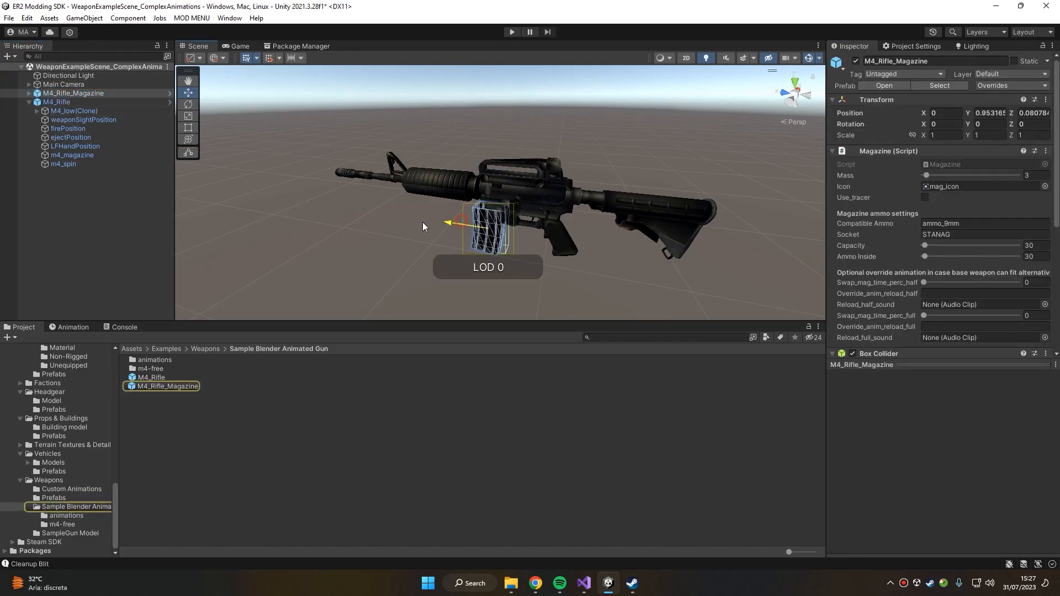
{"action": "left_click", "coordinate": [60, 102]}
{"action": "left_click_drag", "start_coordinate": [505, 212], "coordinate": [409, 167]}
{"action": "left_click", "coordinate": [528, 203]}
{"action": "left_click_drag", "start_coordinate": [542, 176], "coordinate": [539, 159]}
{"action": "key", "text": "ctrl+z"}
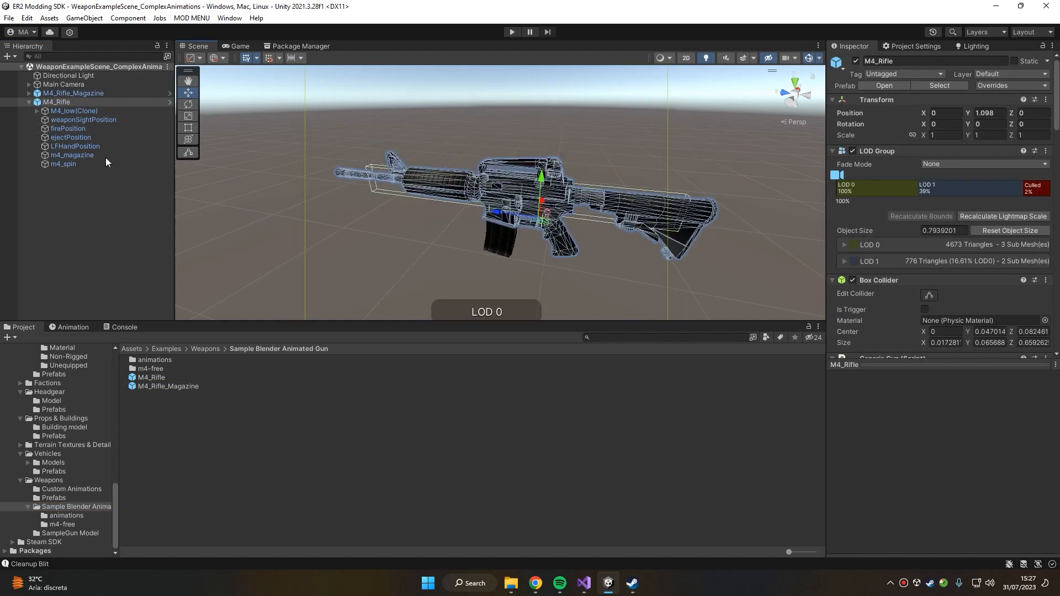
{"action": "left_click", "coordinate": [64, 84]}
{"action": "left_click", "coordinate": [61, 102]}
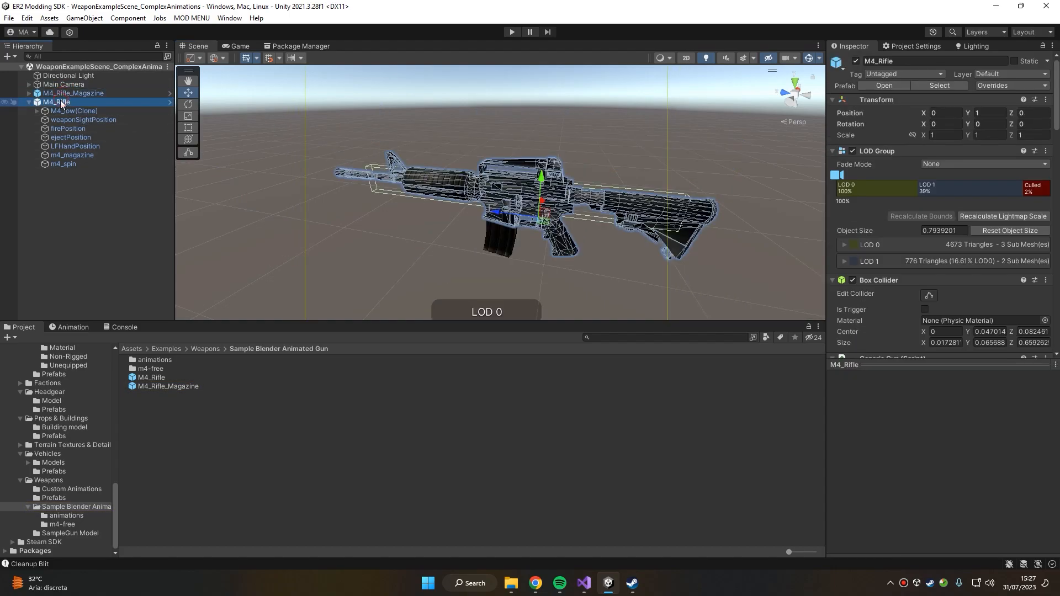
{"action": "left_click", "coordinate": [61, 156]}
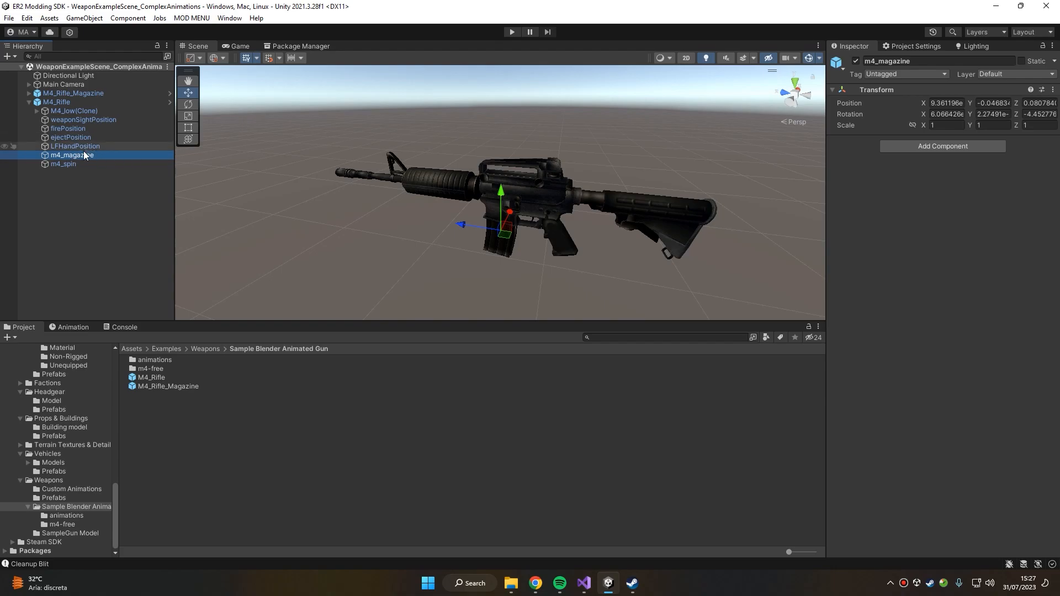
- Check the asset bundle of both M4 prefabs and choose test_anims_m4 as the bundle in the mod compiler
{"action": "left_click", "coordinate": [164, 379]}
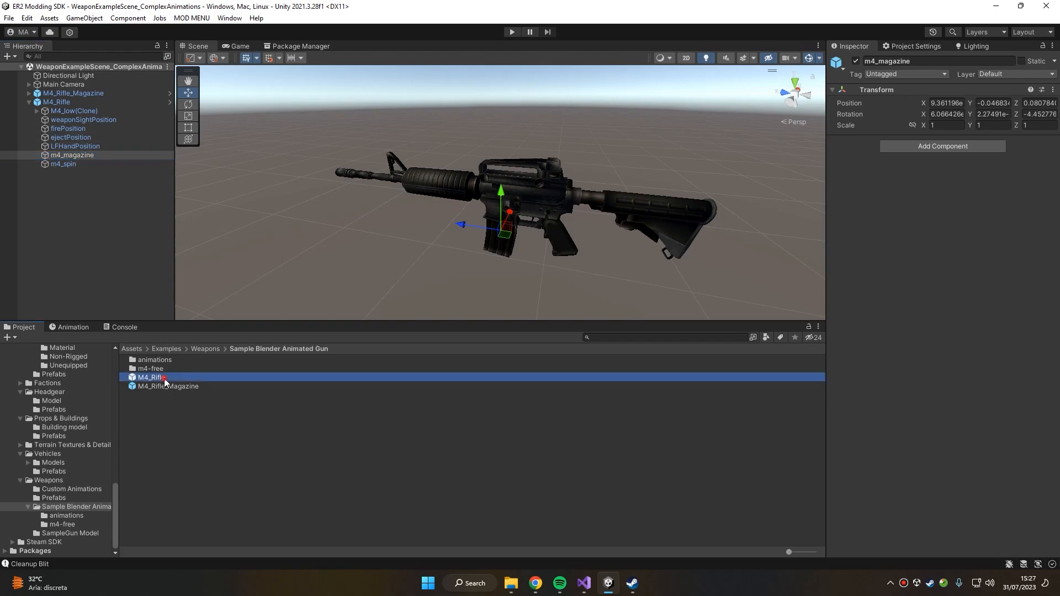
{"action": "left_click", "coordinate": [168, 387], "text": "shift"}
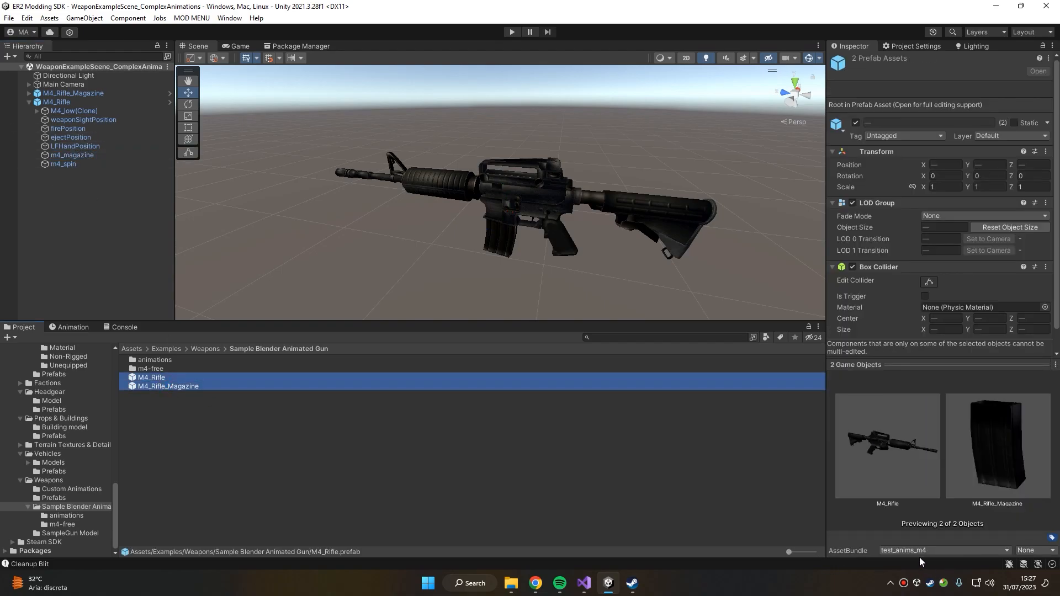
{"action": "left_click", "coordinate": [191, 18]}
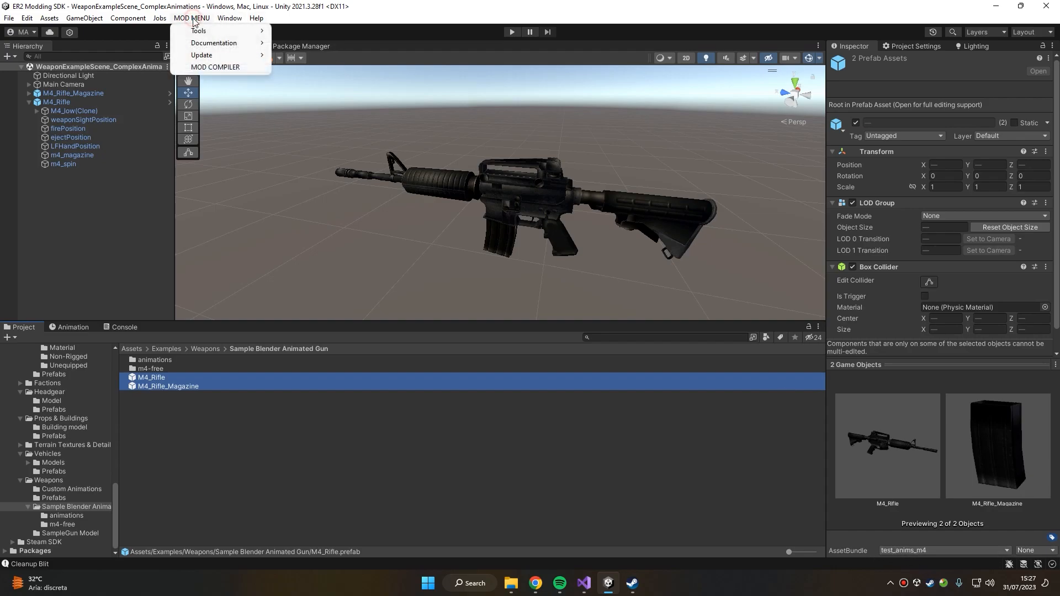
{"action": "left_click", "coordinate": [210, 67]}
{"action": "left_click", "coordinate": [300, 153]}
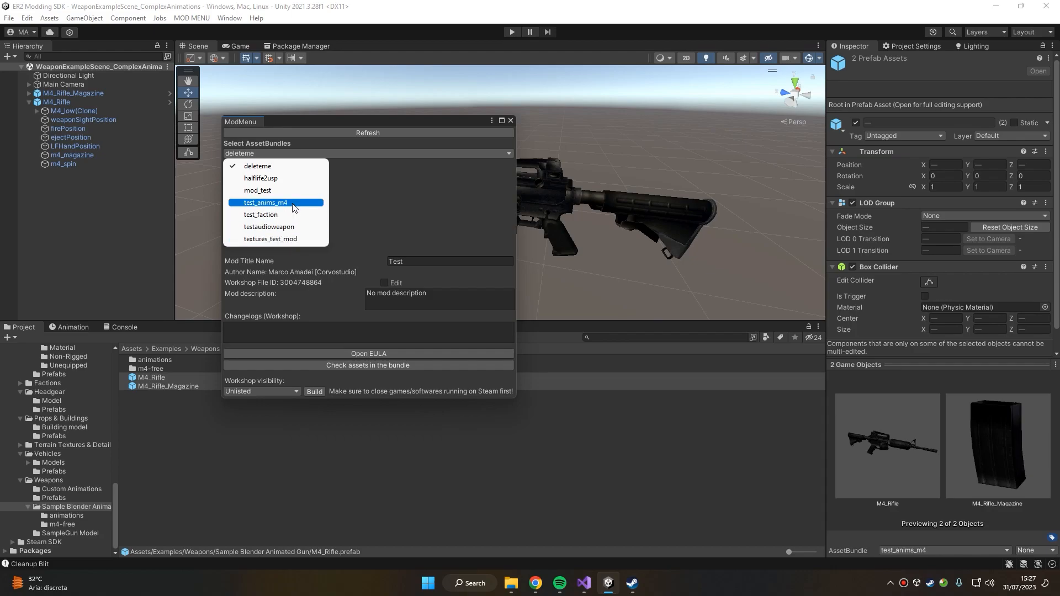
{"action": "left_click", "coordinate": [298, 203]}
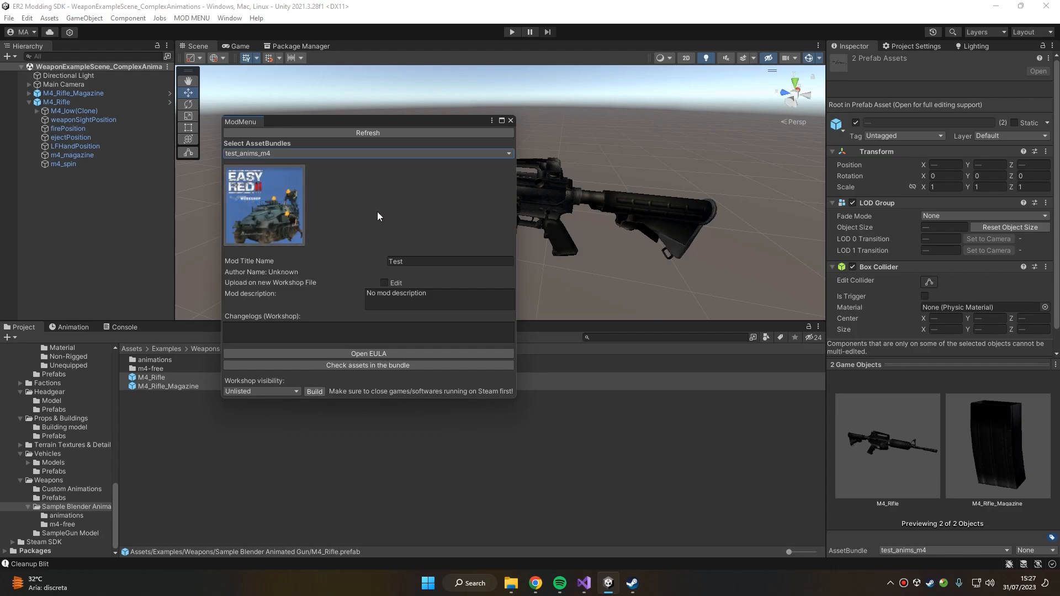
- Set the mod title to "M4 With Custom Anims" and check the assets contained in the test_anims_m4 bundle
{"action": "left_click", "coordinate": [486, 259]}
{"action": "type", "text": "M4 "}
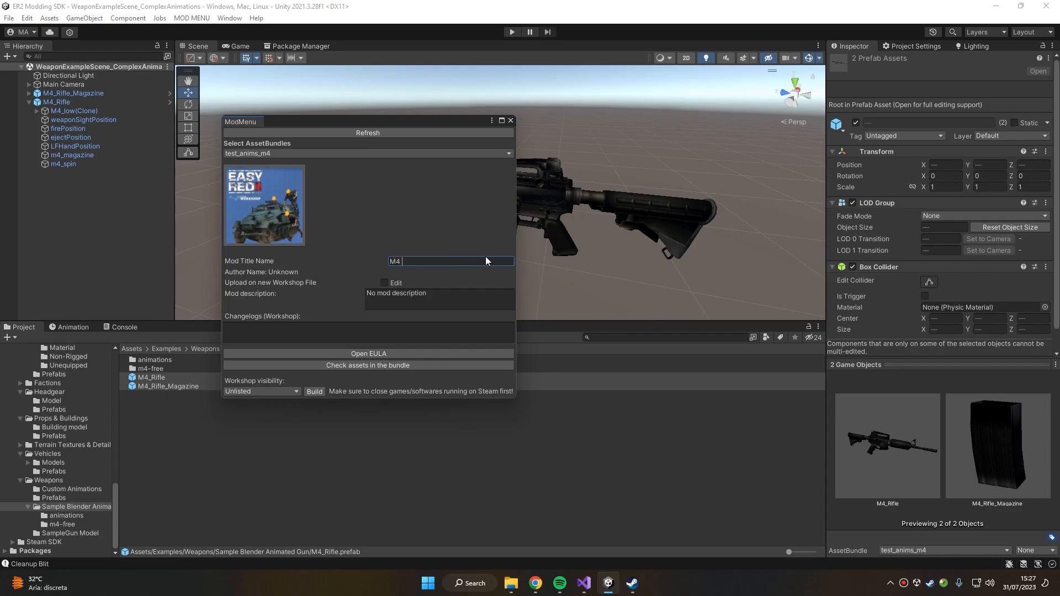
{"action": "type", "text": "With Cusato"}
{"action": "key", "text": "BackSpace"}
{"action": "key", "text": "BackSpace"}
{"action": "key", "text": "BackSpace"}
{"action": "type", "text": "tom Anims"}
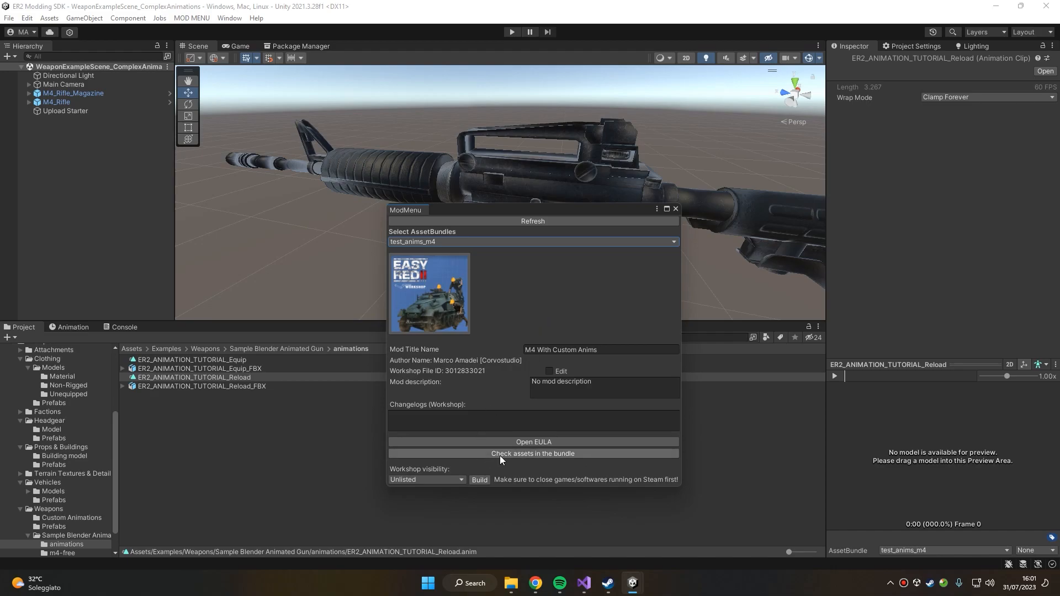
{"action": "left_click", "coordinate": [570, 455]}
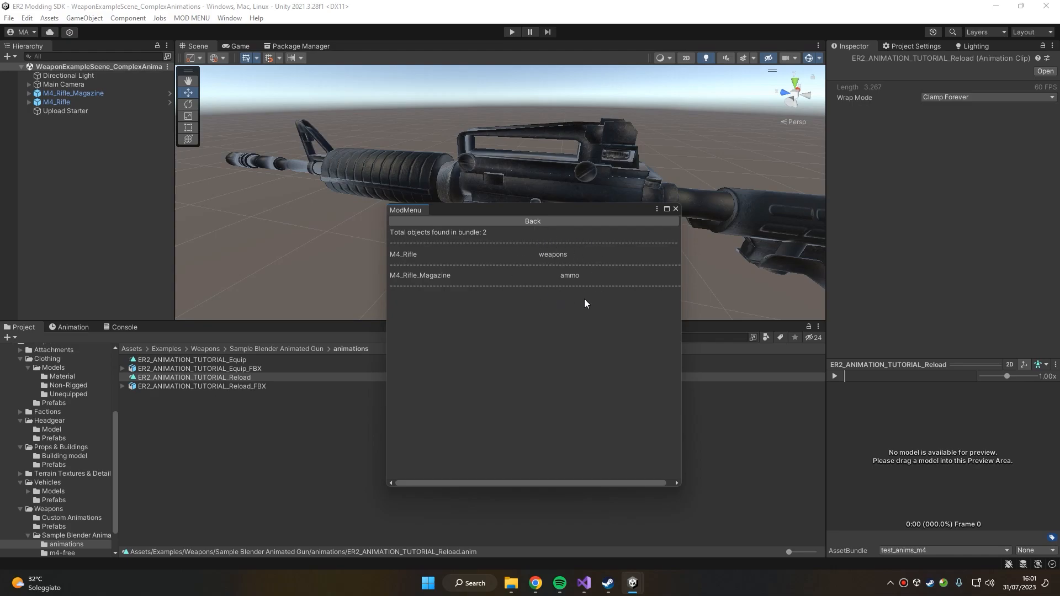
{"action": "left_click", "coordinate": [546, 223]}
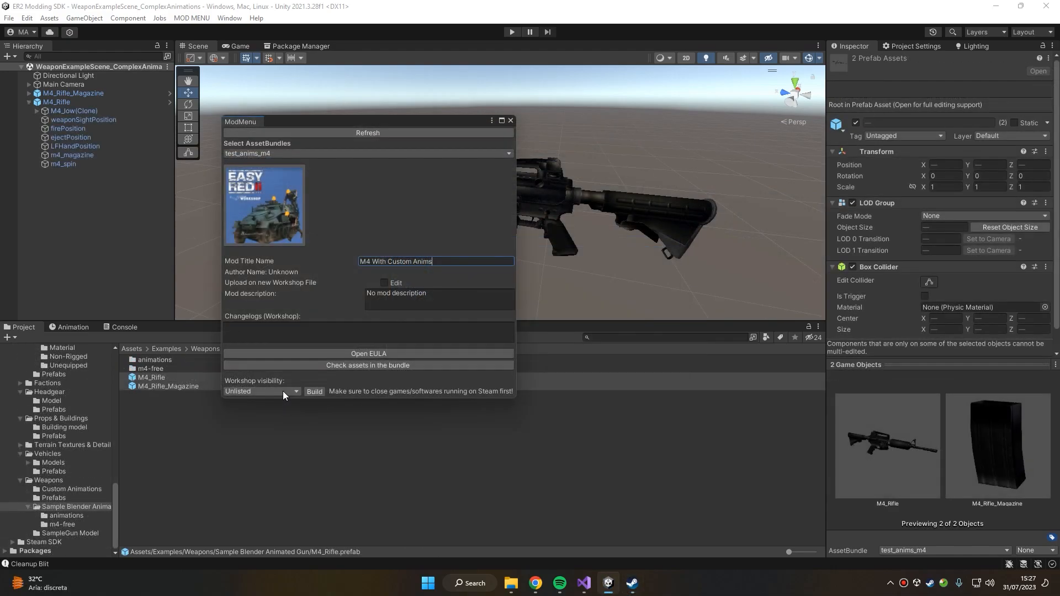
- Build the mod, upload it to the Steam Workshop with Unlisted visibility, and close the mod compiler window
{"action": "left_click", "coordinate": [314, 391]}
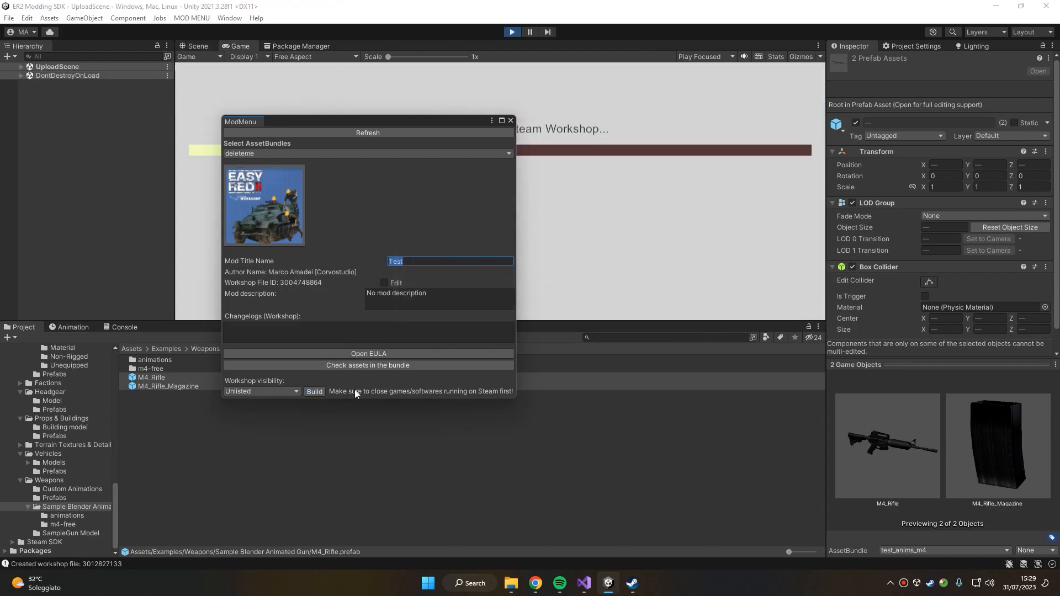
{"action": "left_click_drag", "start_coordinate": [246, 122], "coordinate": [276, 198]}
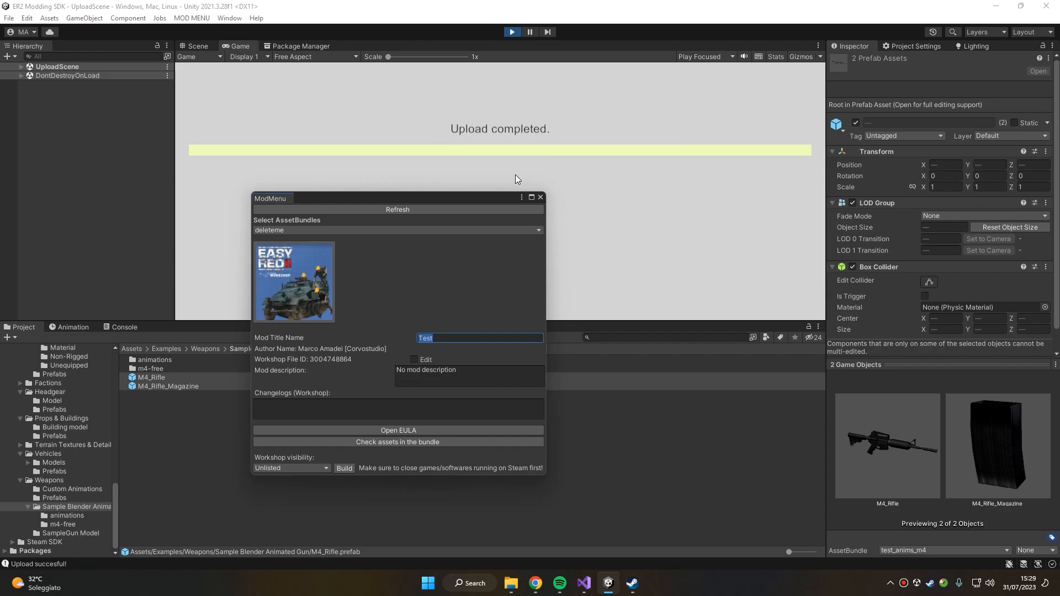
{"action": "left_click", "coordinate": [540, 198]}
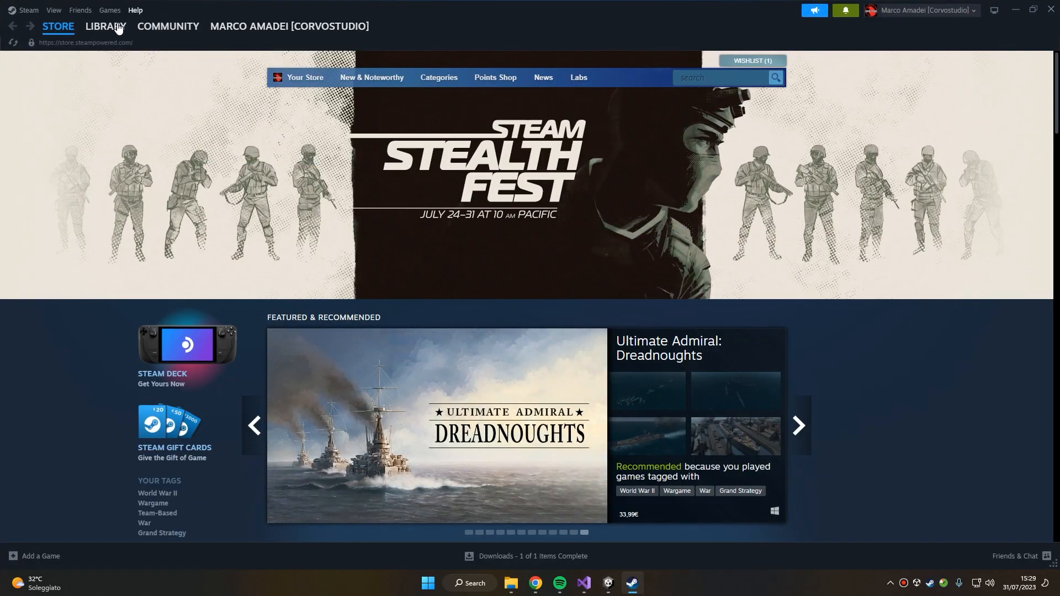
- Switch to Steam and open the M4 With Custom Anims item from your own Easy Red 2 Workshop files
{"action": "left_click", "coordinate": [118, 28]}
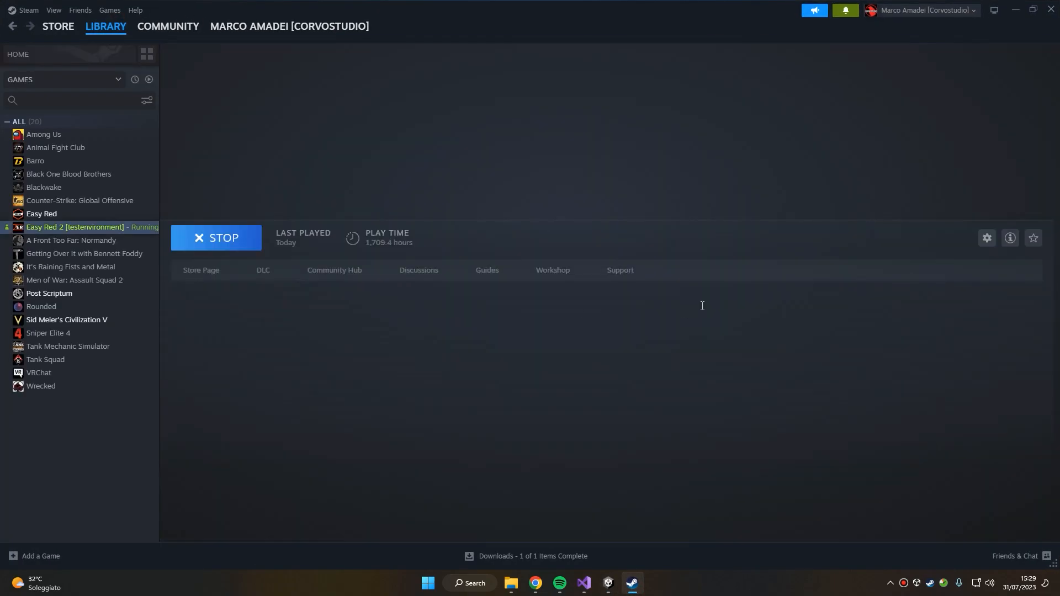
{"action": "left_click", "coordinate": [614, 276]}
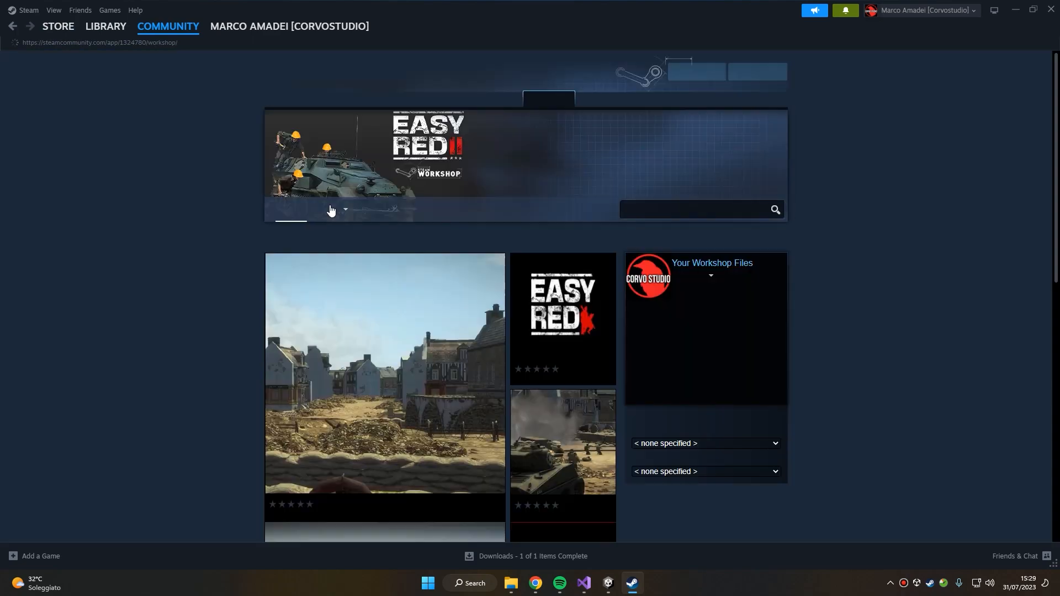
{"action": "mouse_move", "coordinate": [327, 213]}
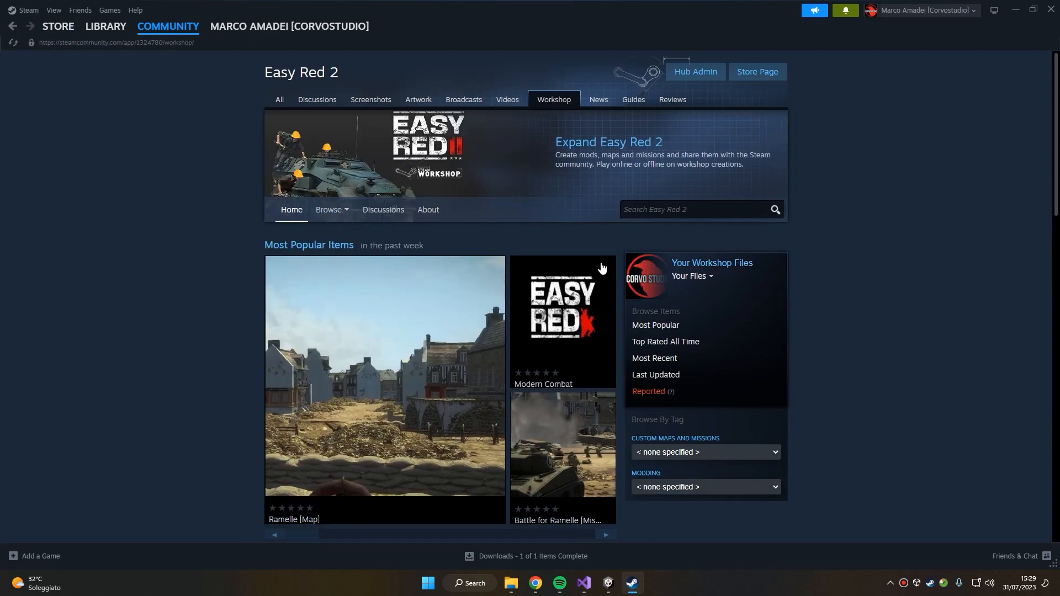
{"action": "mouse_move", "coordinate": [709, 276]}
{"action": "left_click", "coordinate": [700, 307]}
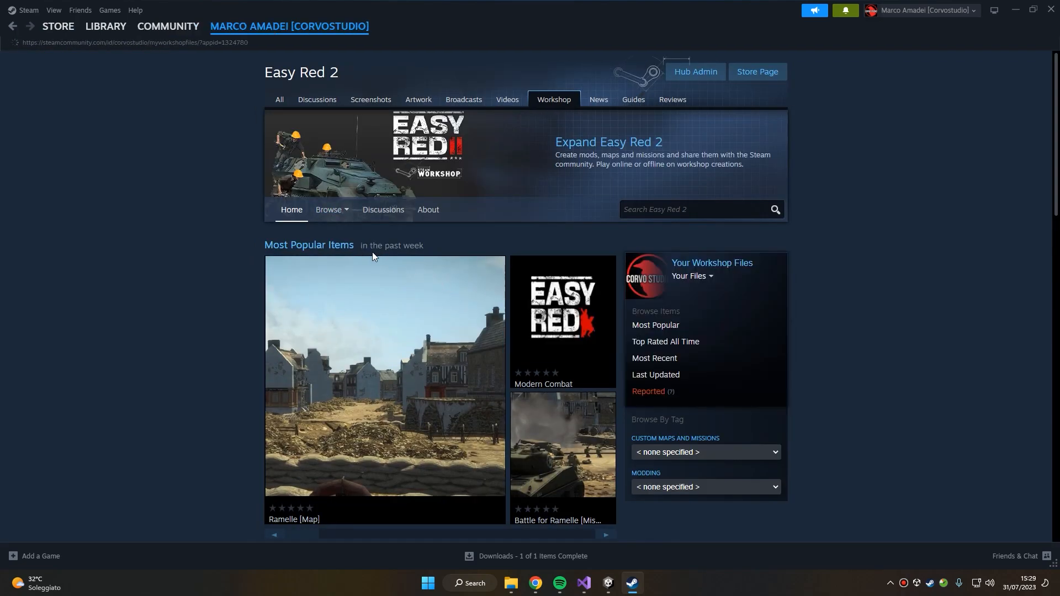
{"action": "left_click", "coordinate": [331, 243]}
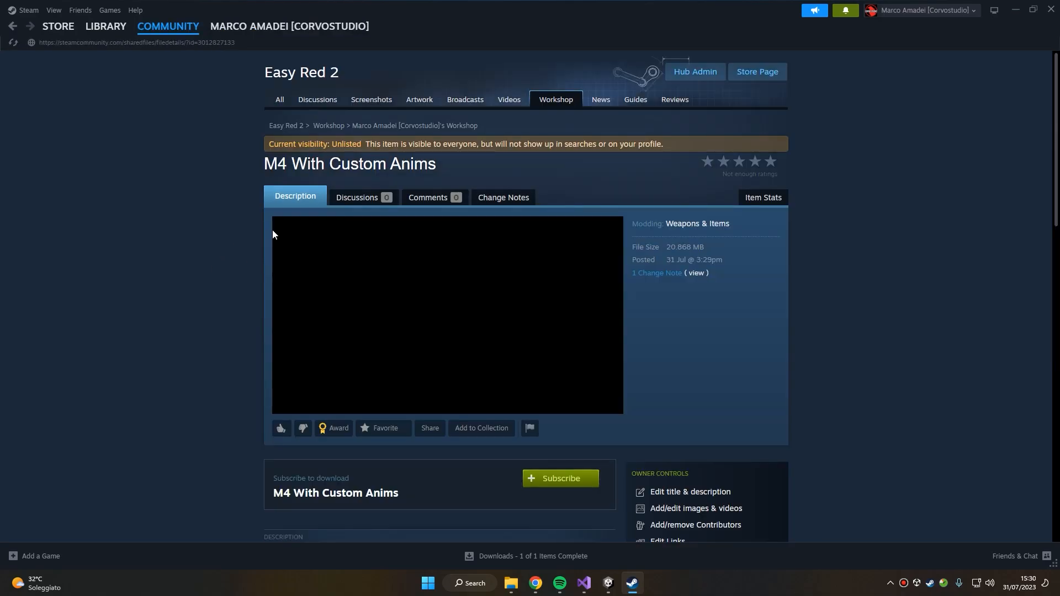
- Subscribe to M4 With Custom Anims and open Easy Red 2 from the Steam downloads page
{"action": "left_click", "coordinate": [572, 491]}
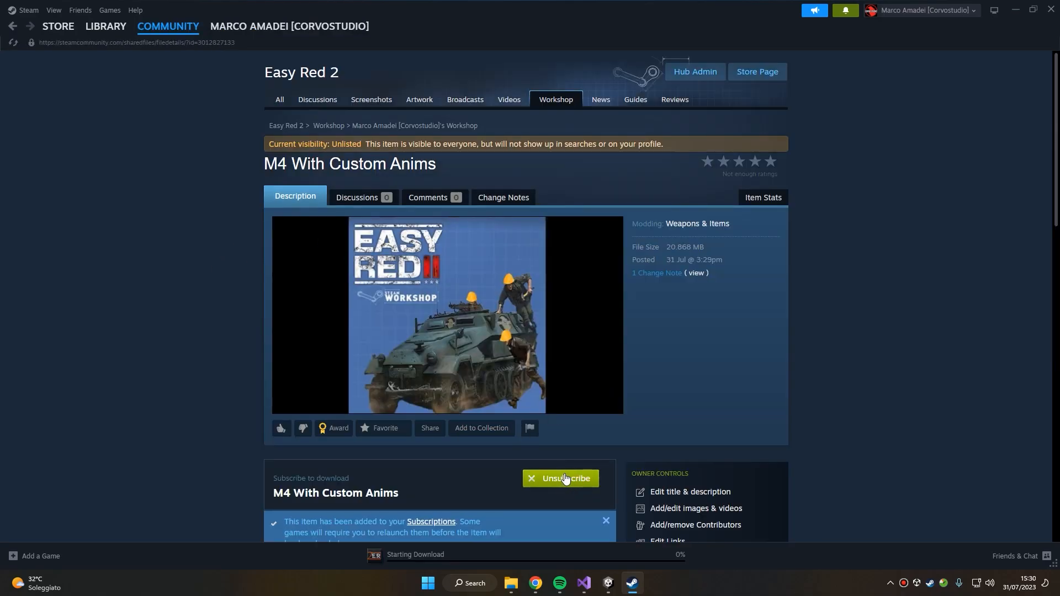
{"action": "left_click", "coordinate": [432, 557]}
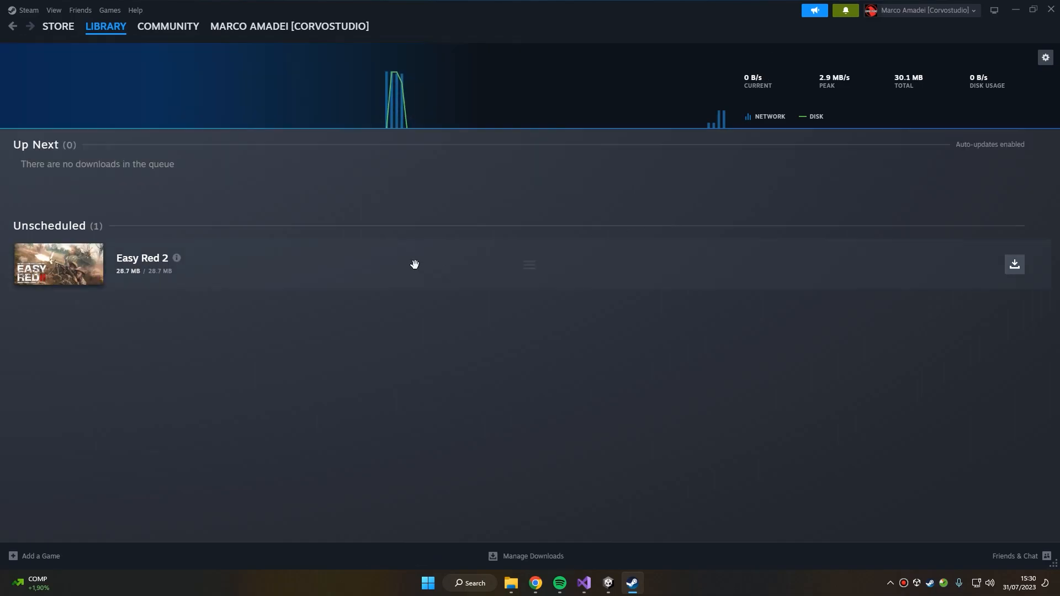
{"action": "left_click", "coordinate": [70, 274]}
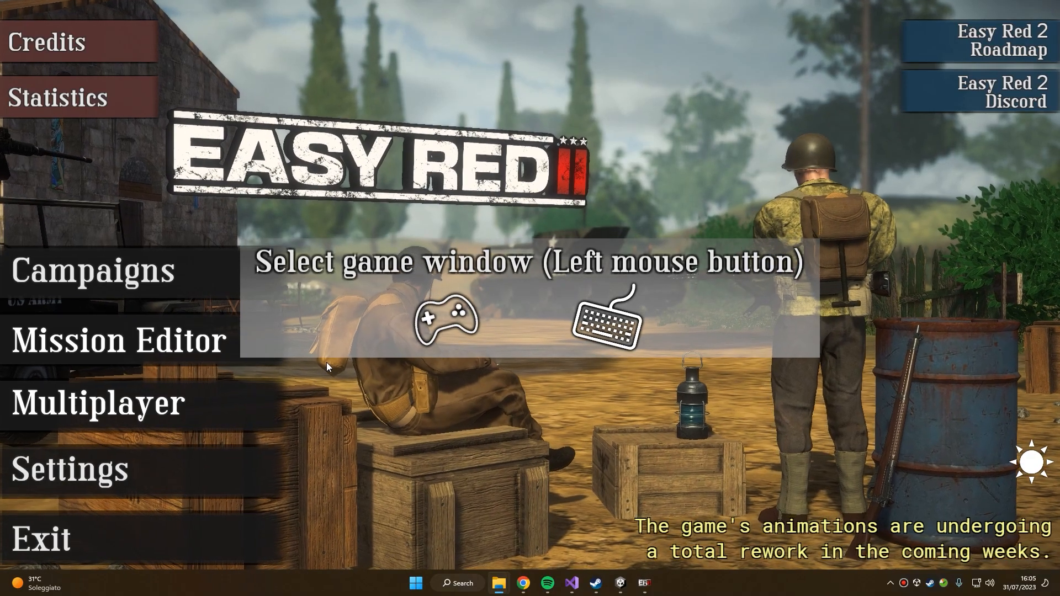
- In Easy Red 2, start the Shooting range mission and join it with an Infantry Fireteam
{"action": "left_click", "coordinate": [517, 345]}
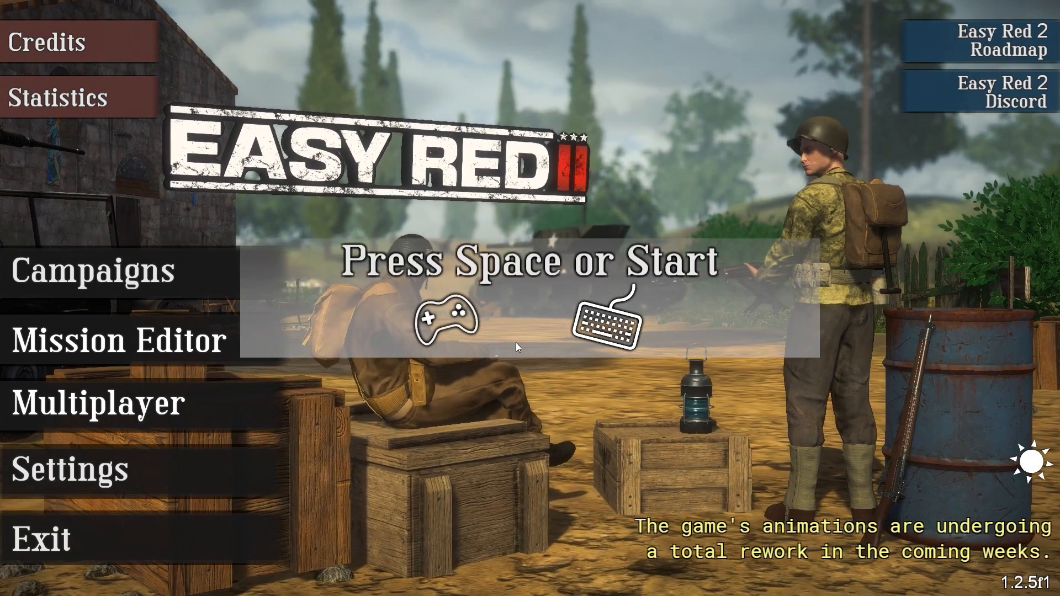
{"action": "key", "text": "space"}
{"action": "left_click", "coordinate": [212, 262]}
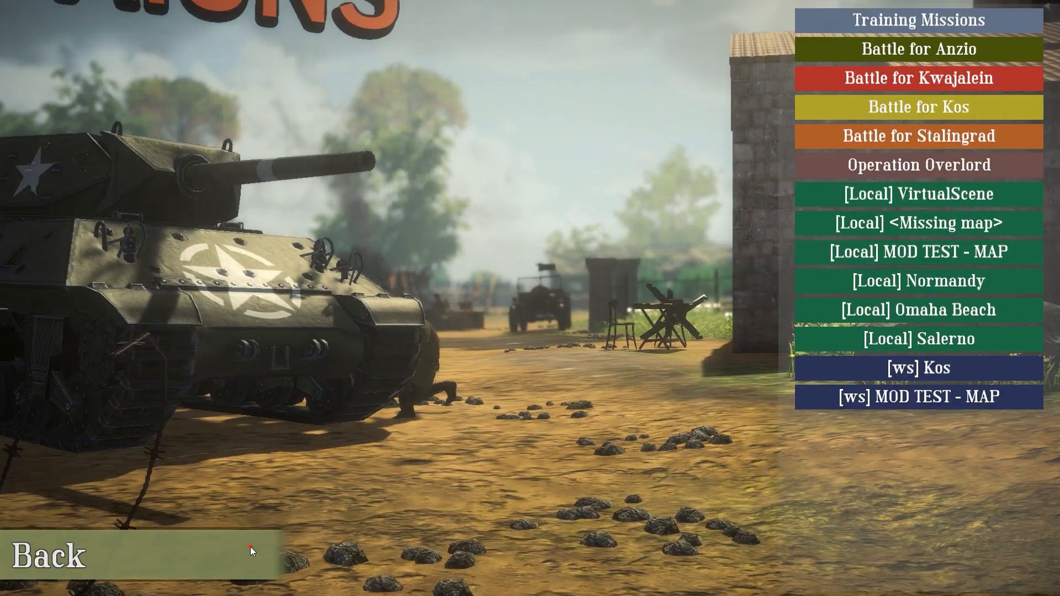
{"action": "left_click", "coordinate": [250, 546]}
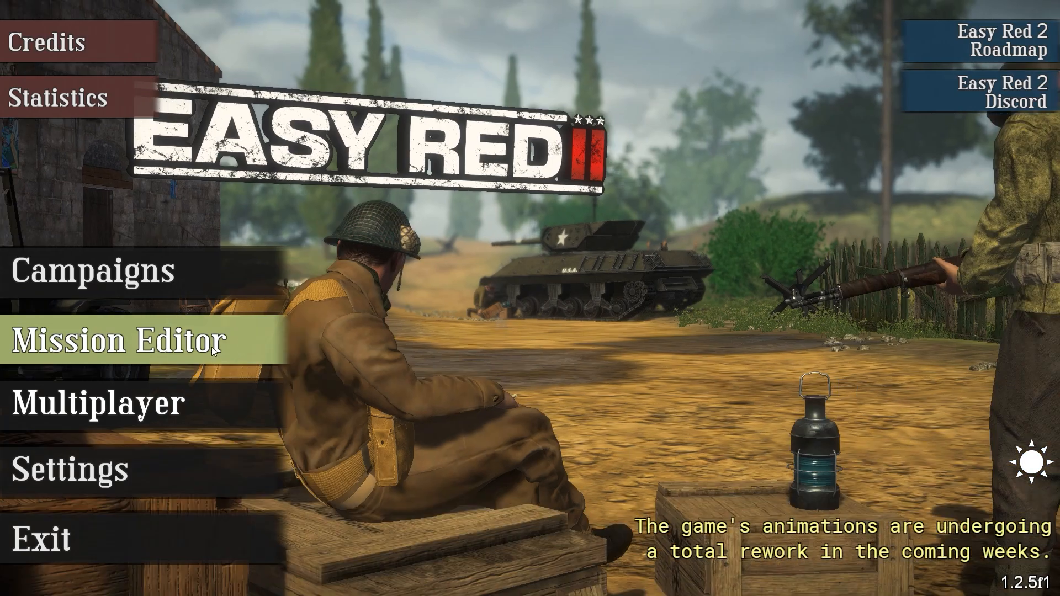
{"action": "left_click", "coordinate": [150, 285]}
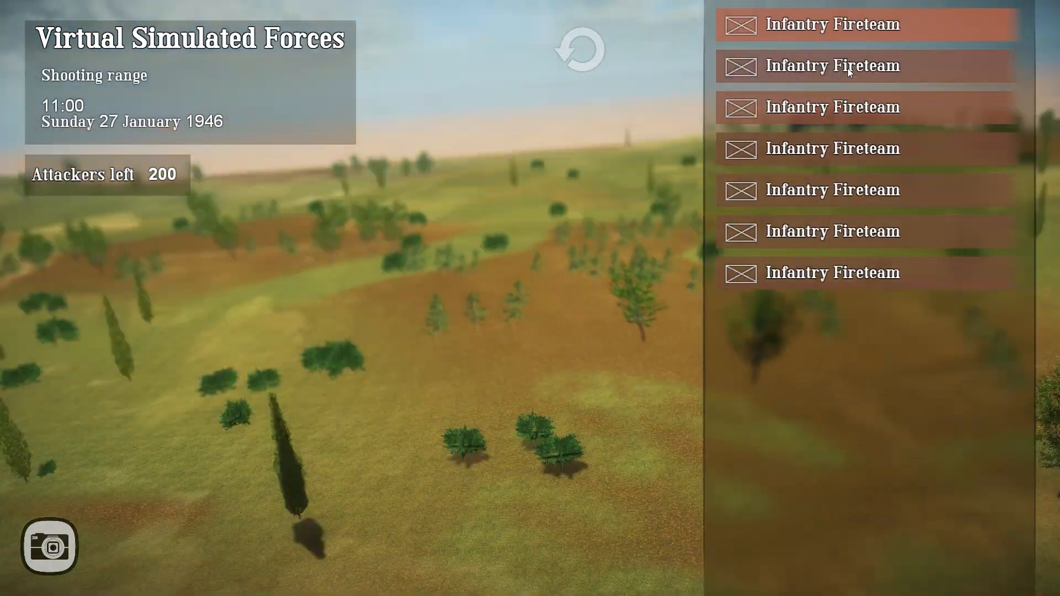
{"action": "left_click", "coordinate": [847, 68]}
{"action": "left_click", "coordinate": [867, 183]}
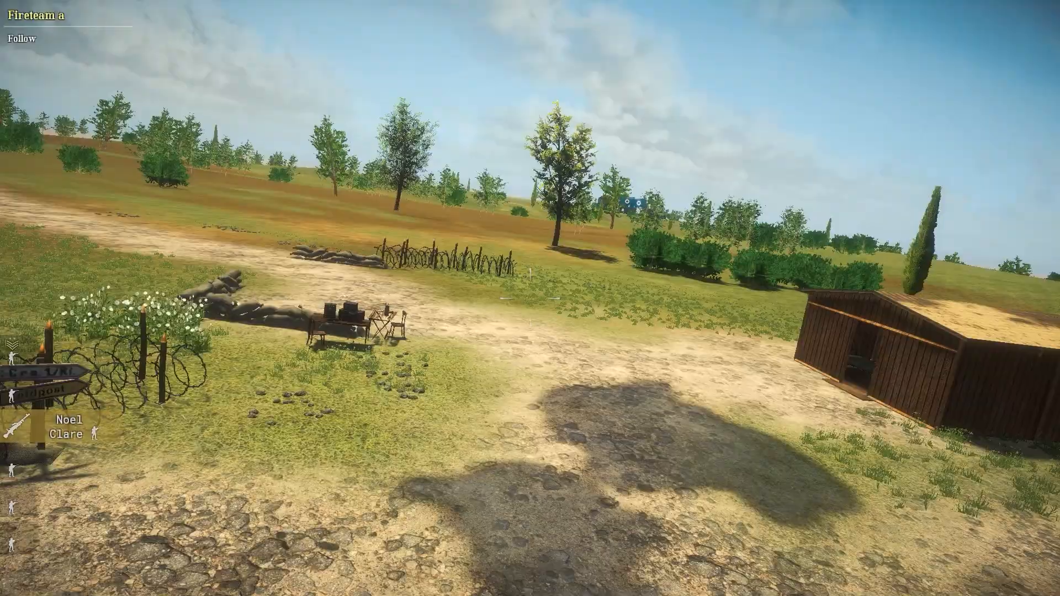
- Walk to the supply shelf and take the modded M4 from the weapon crate
{"action": "key", "text": "w"}
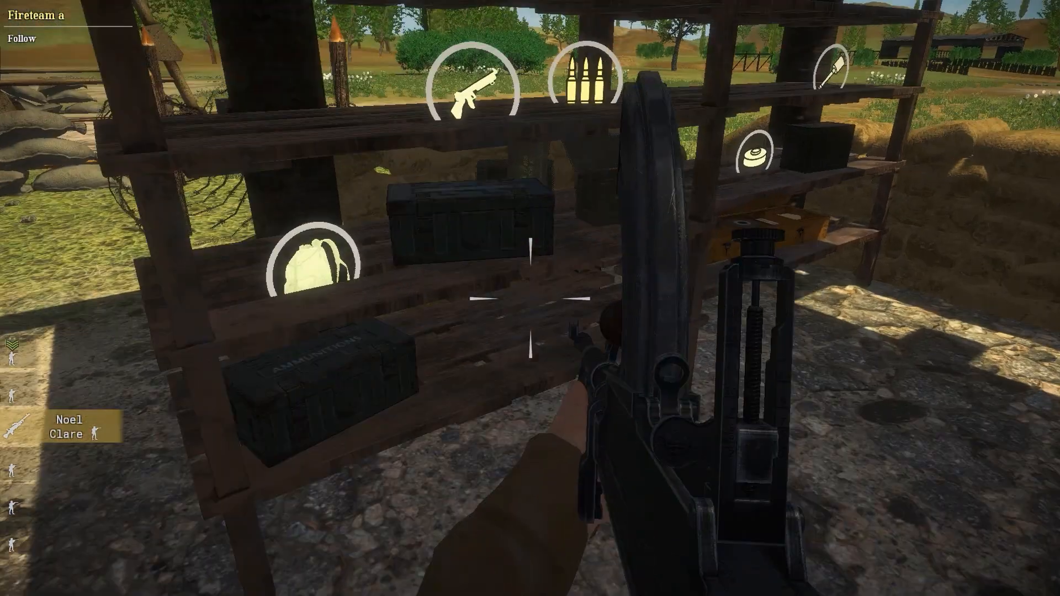
{"action": "key", "text": "f"}
{"action": "left_click", "coordinate": [423, 301]}
{"action": "left_click", "coordinate": [592, 397]}
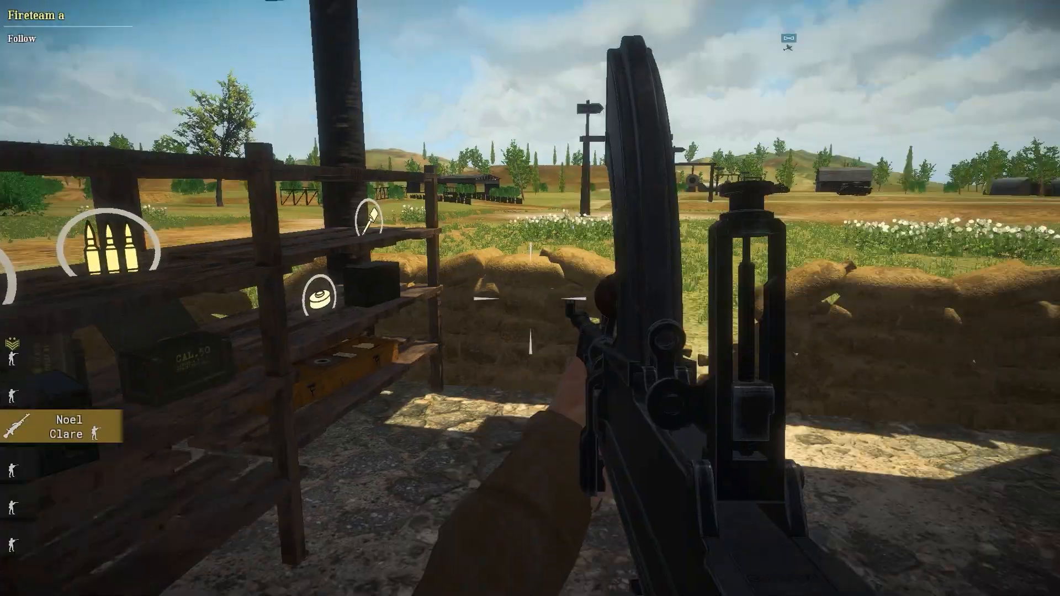
{"action": "key", "text": "s"}
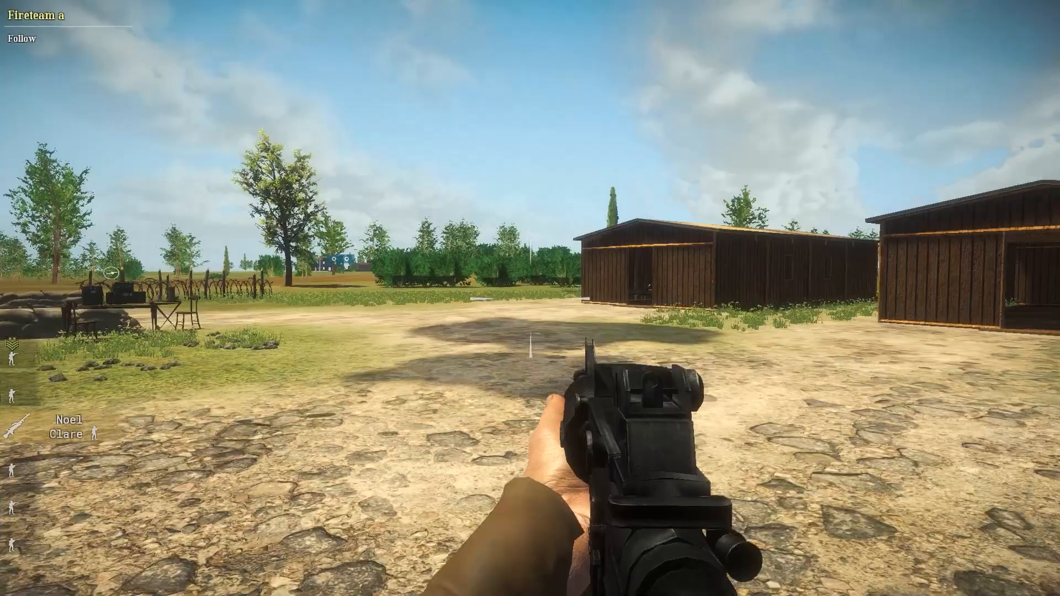
- Fire and reload the M4 around the supply shelter to check its custom reload animation
{"action": "left_click", "coordinate": [530, 342]}
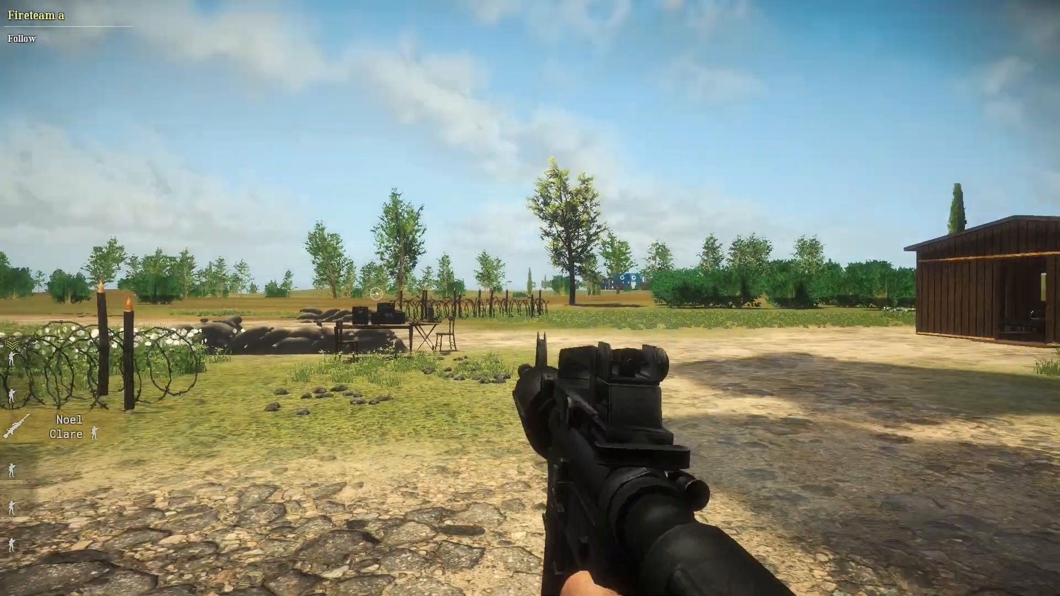
{"action": "key", "text": "r"}
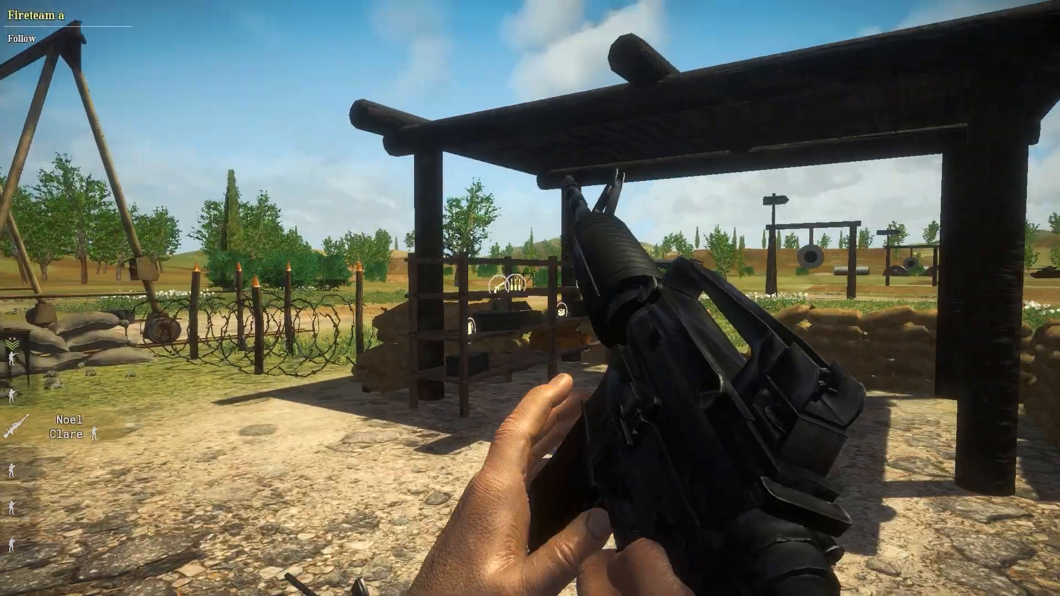
{"action": "key", "text": "w"}
{"action": "left_click", "coordinate": [530, 298]}
{"action": "key", "text": "w"}
{"action": "left_click", "coordinate": [530, 298]}
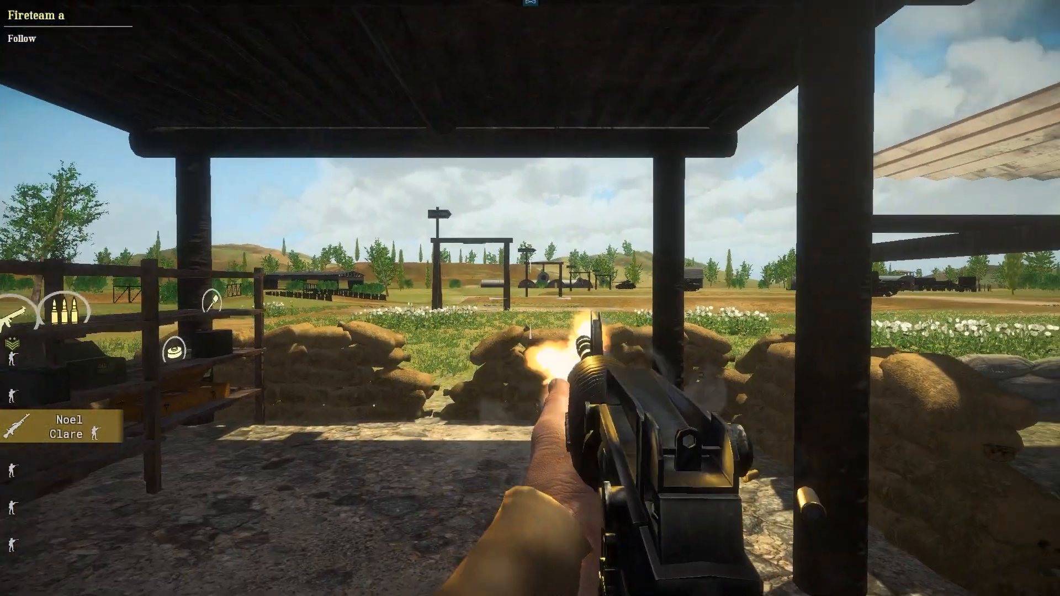
{"action": "key", "text": "w"}
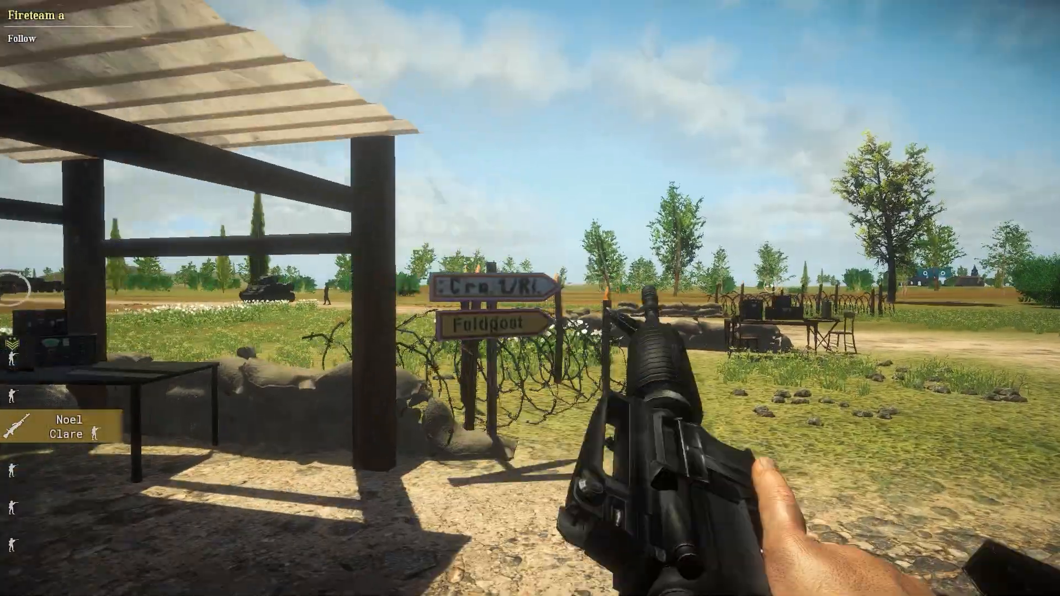
{"action": "key", "text": "w"}
{"action": "key", "text": "r"}
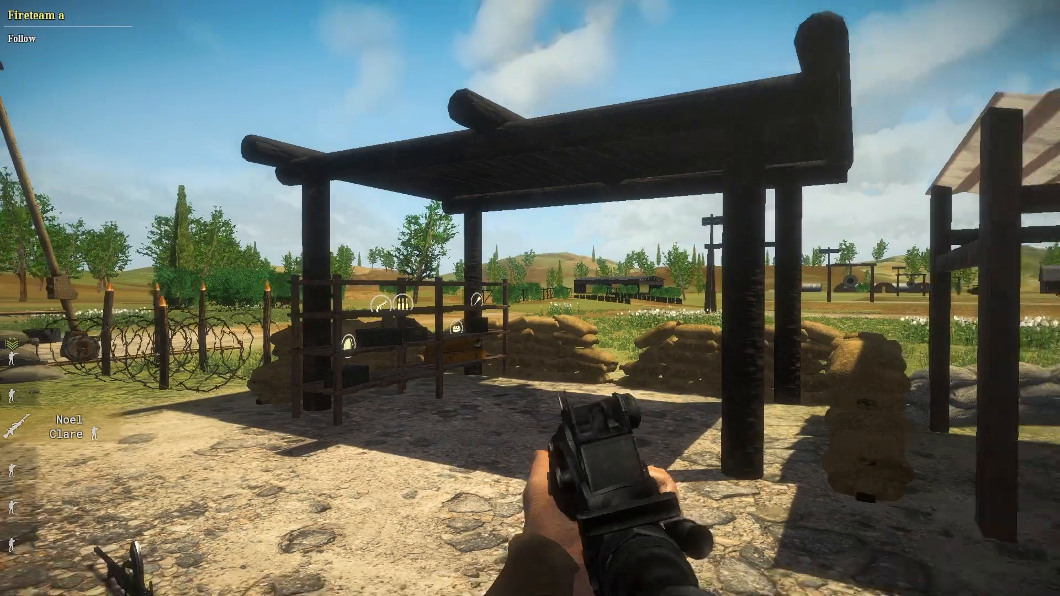
- Put away and re-equip the M4 to check its equip animation, and fire it through the sights and reload
{"action": "key", "text": "s"}
{"action": "key", "text": "2"}
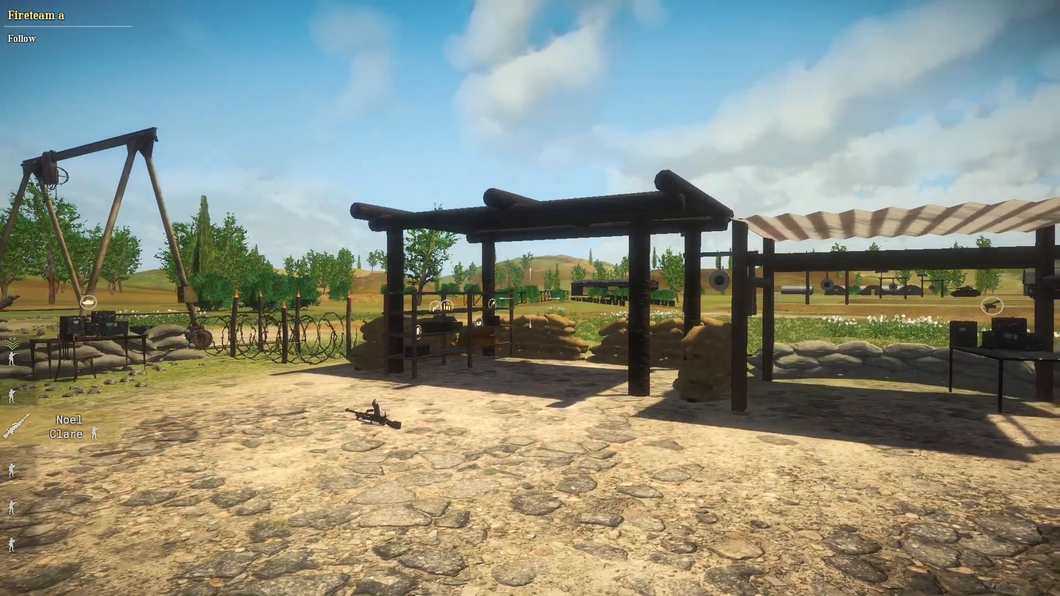
{"action": "key", "text": "w"}
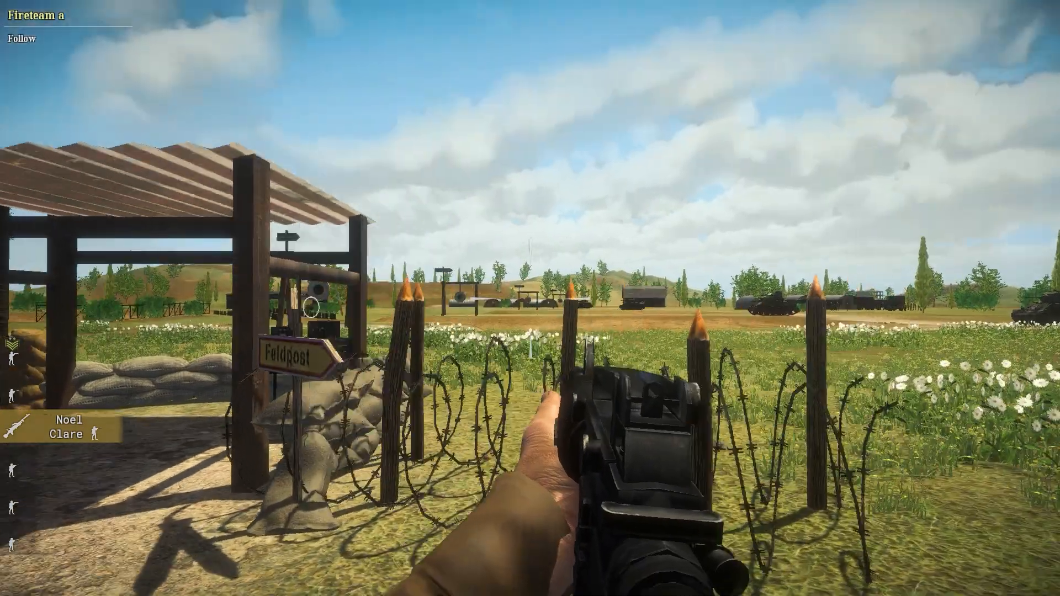
{"action": "right_click", "coordinate": [530, 298]}
{"action": "left_click", "coordinate": [530, 299]}
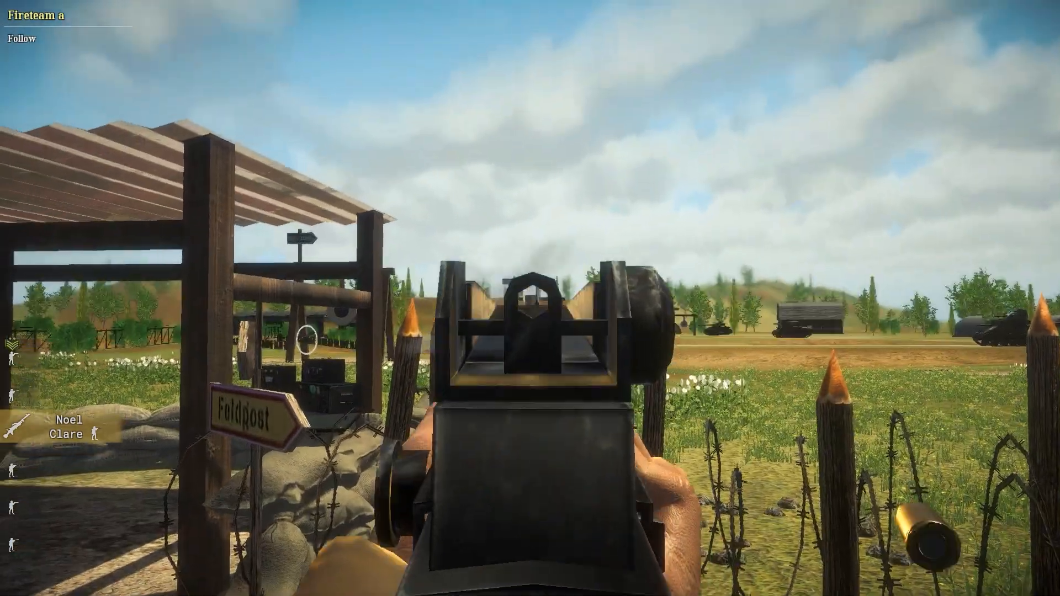
{"action": "left_click", "coordinate": [530, 298]}
{"action": "key", "text": "r"}
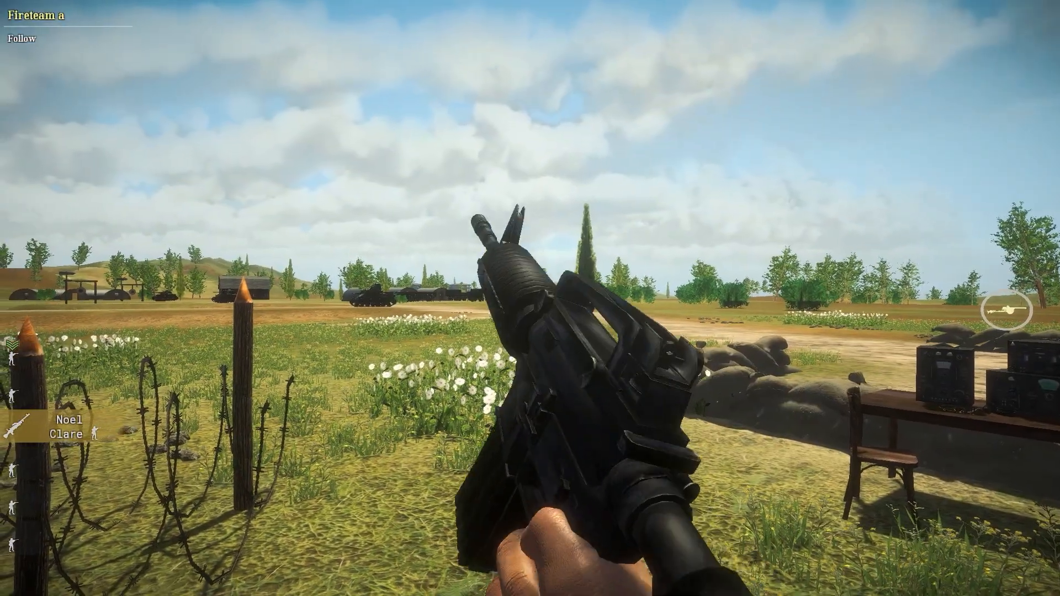